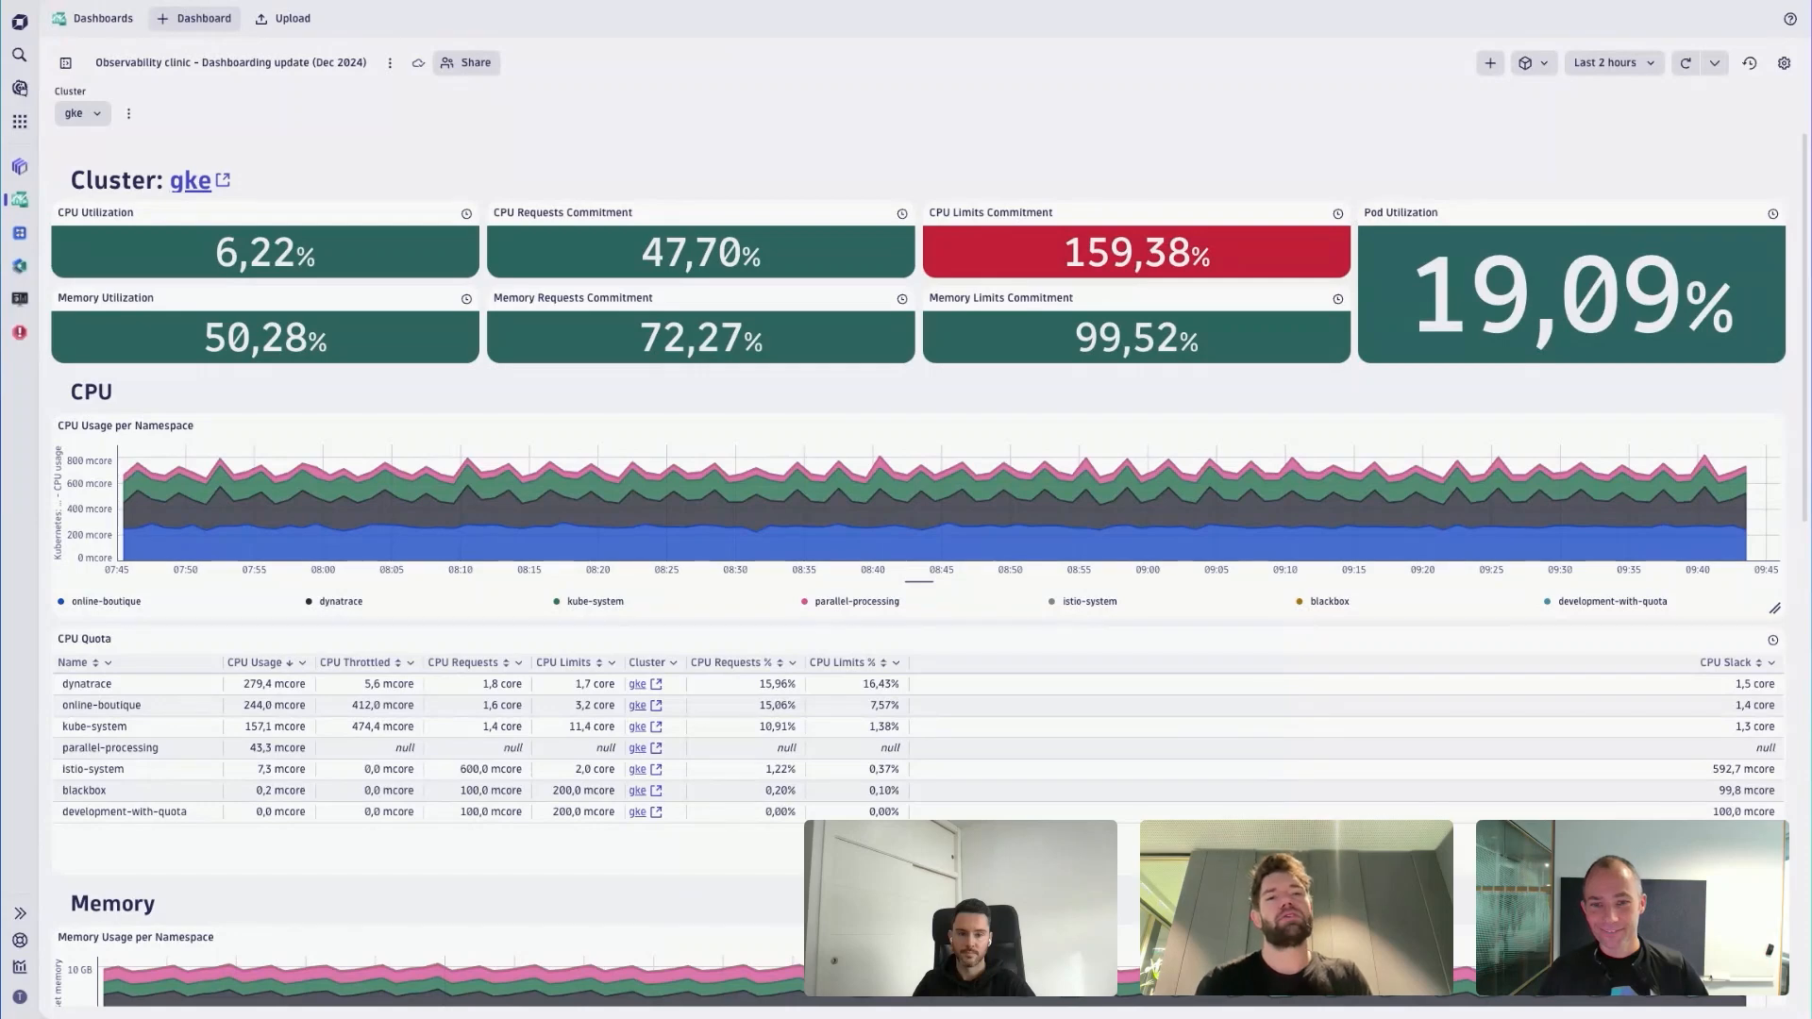
- Show the dashboard list, open the ready-made dashboards and filter them by "kuberne"
mouse_move(649, 468)
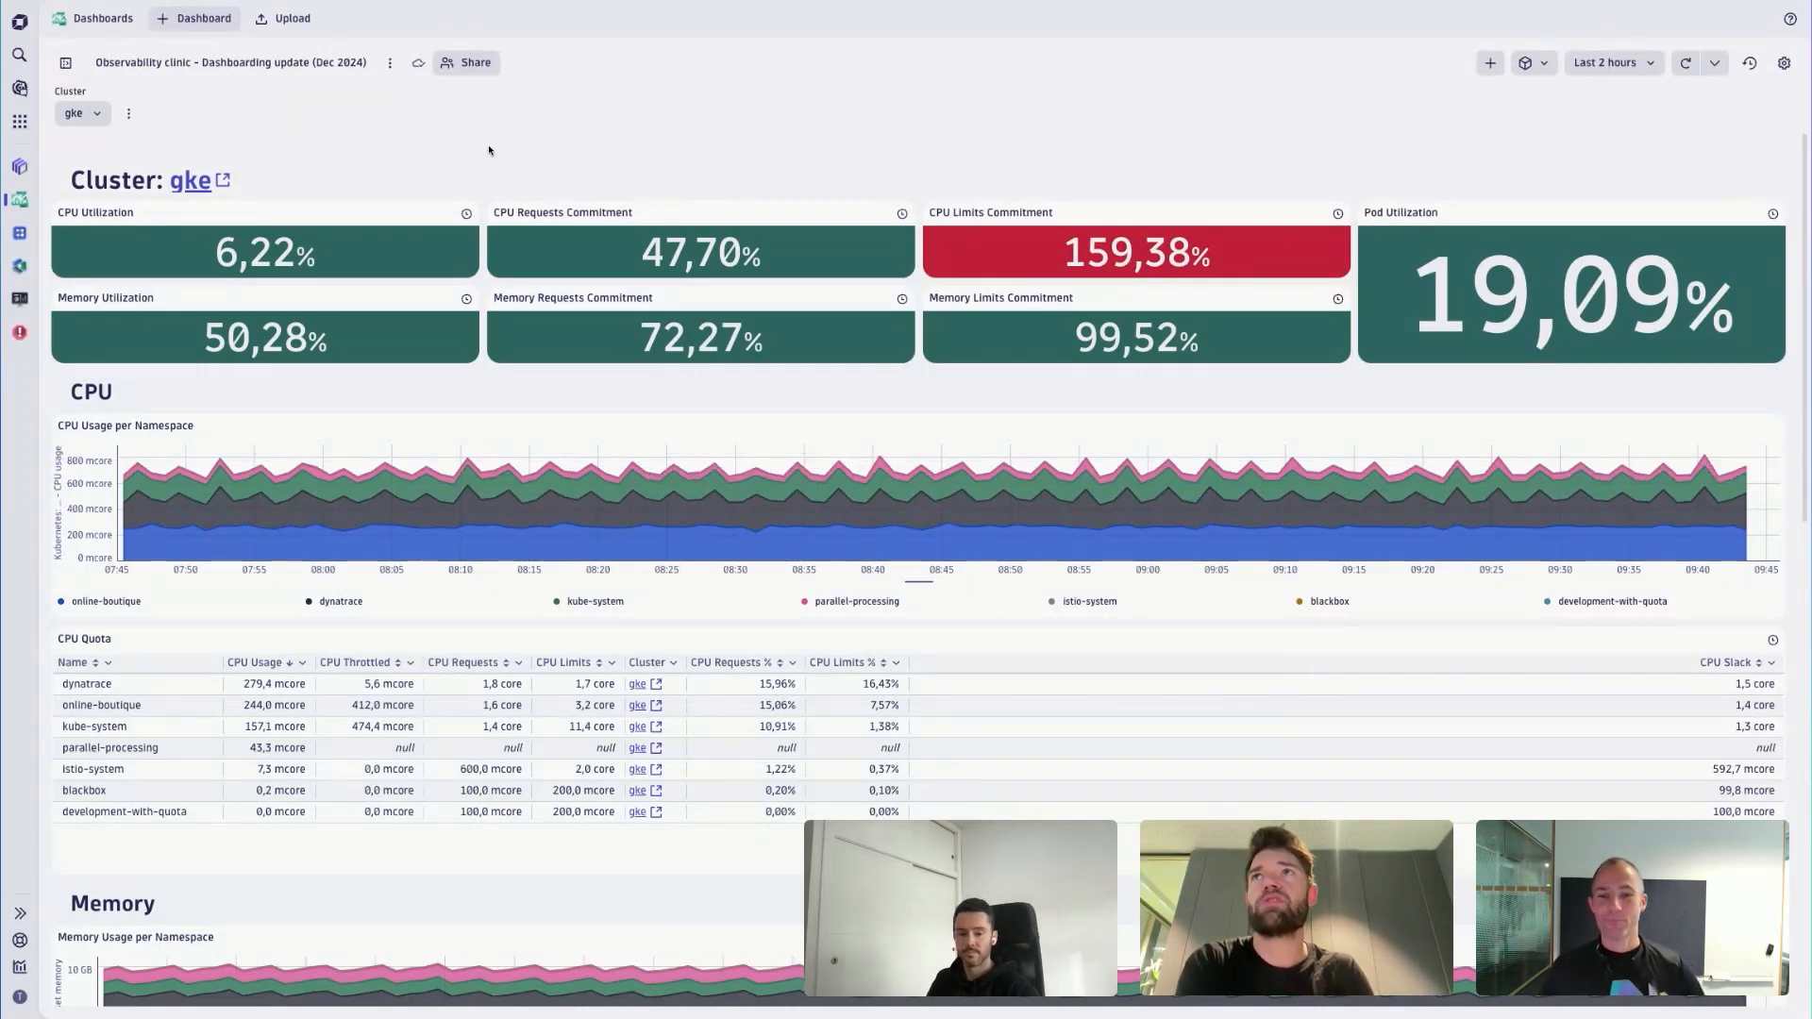
left_click(66, 65)
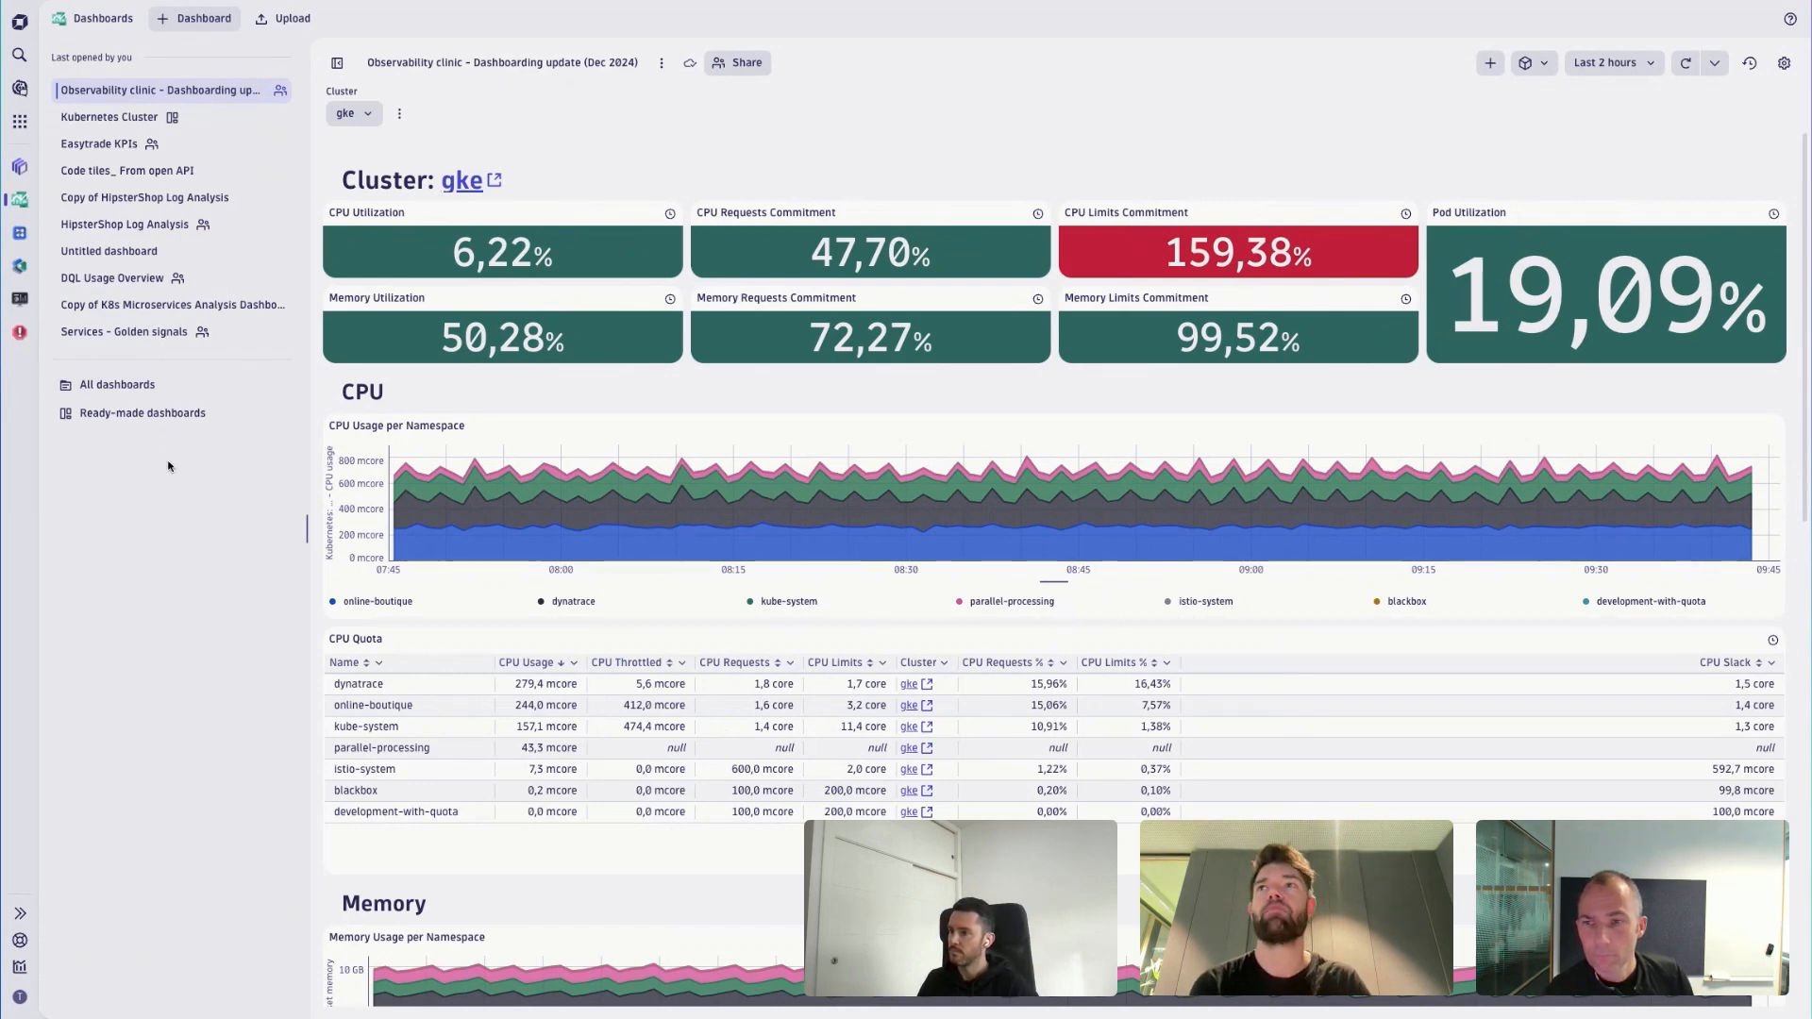
left_click(129, 421)
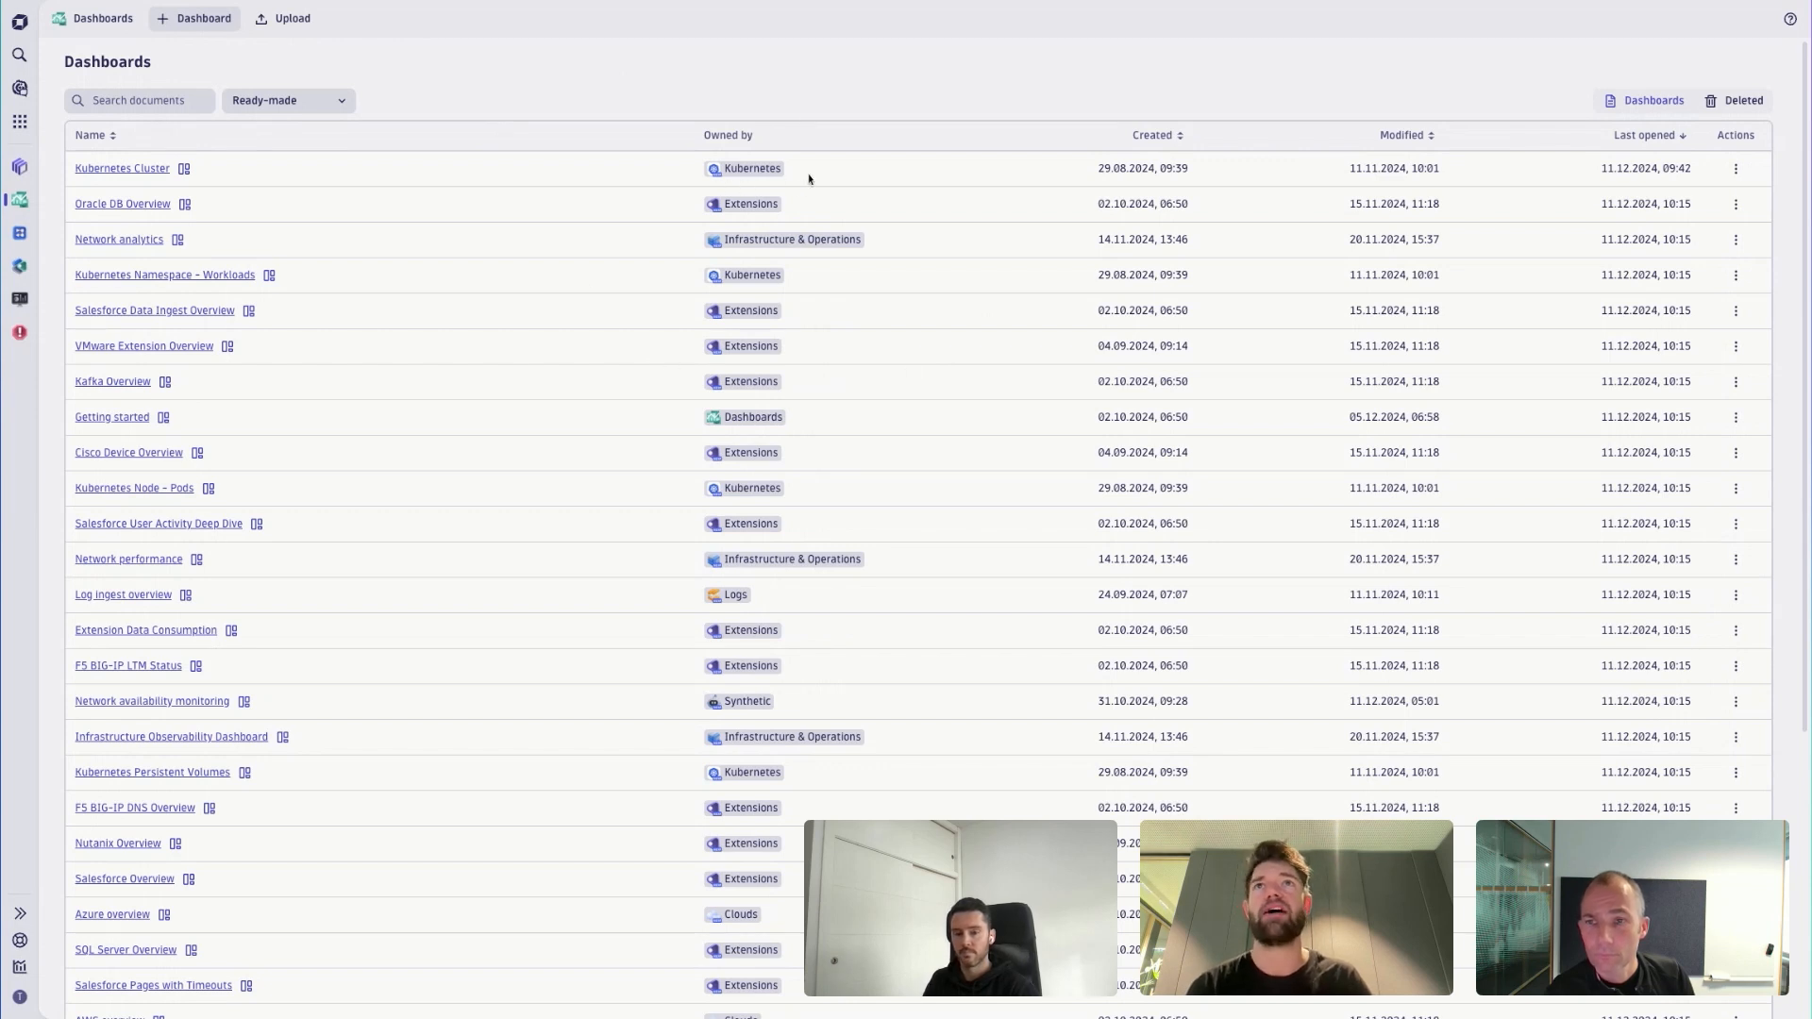
left_click(174, 103)
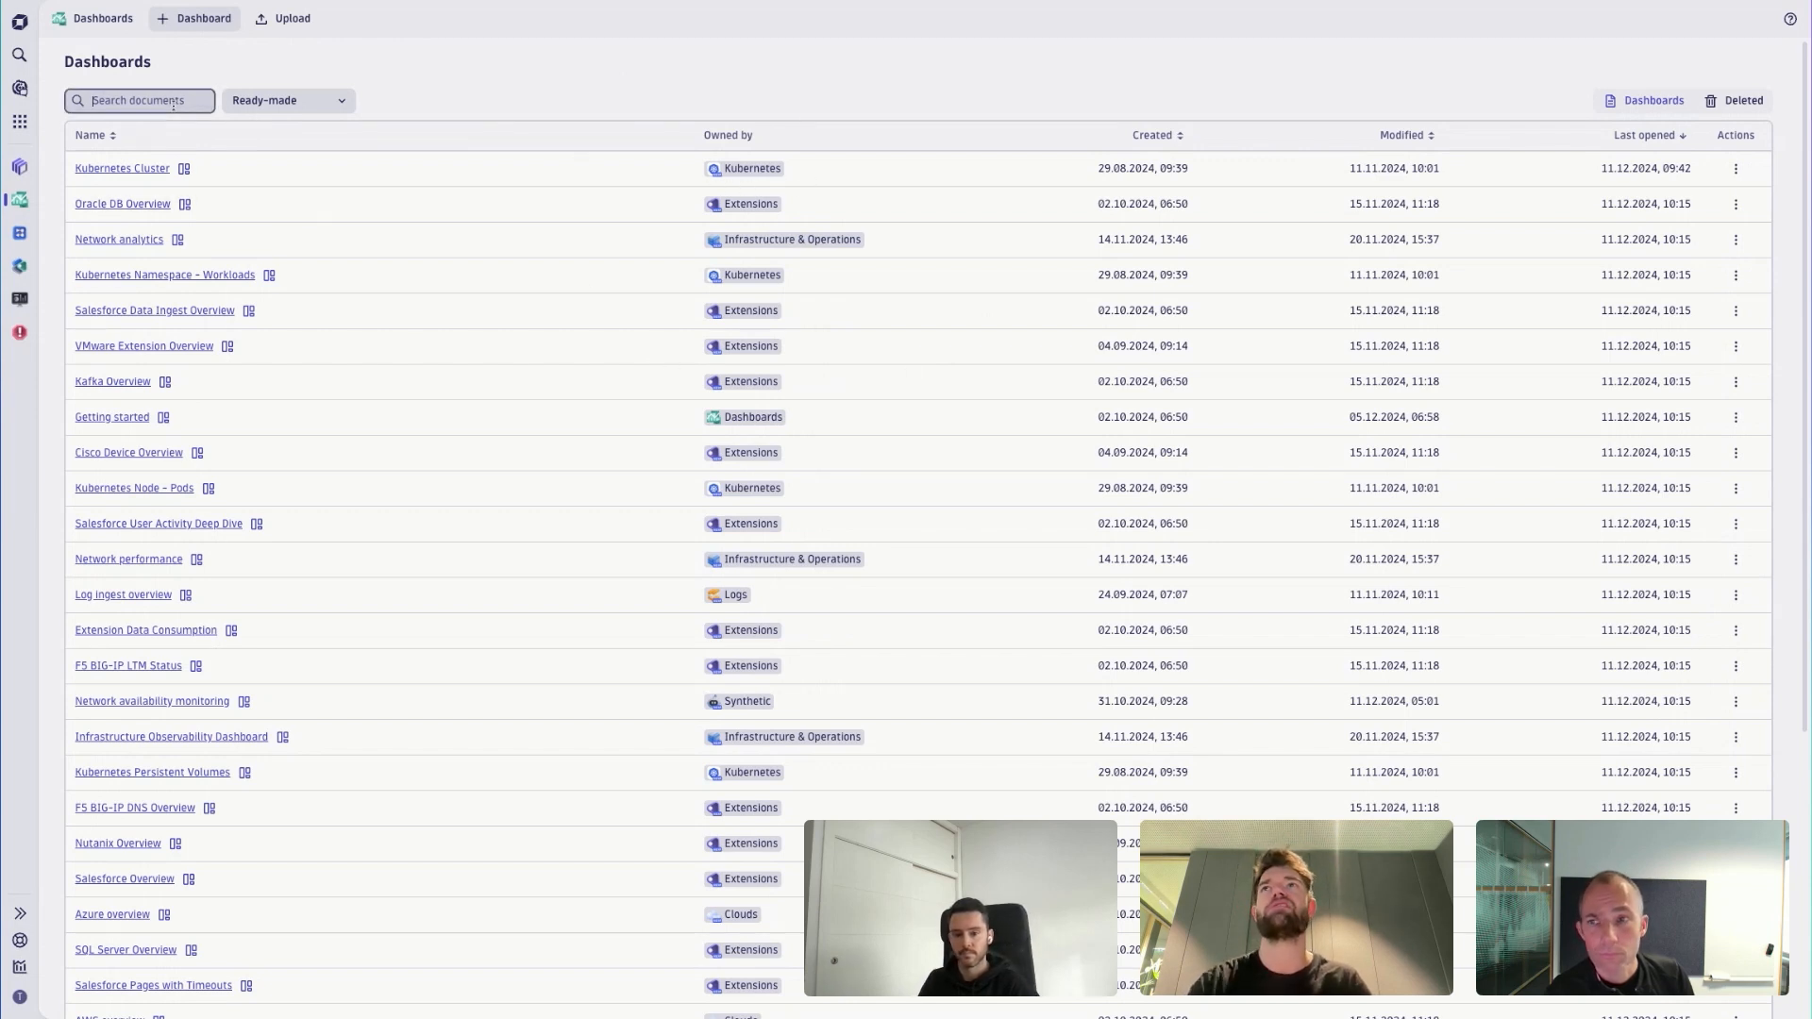
type("kuberne")
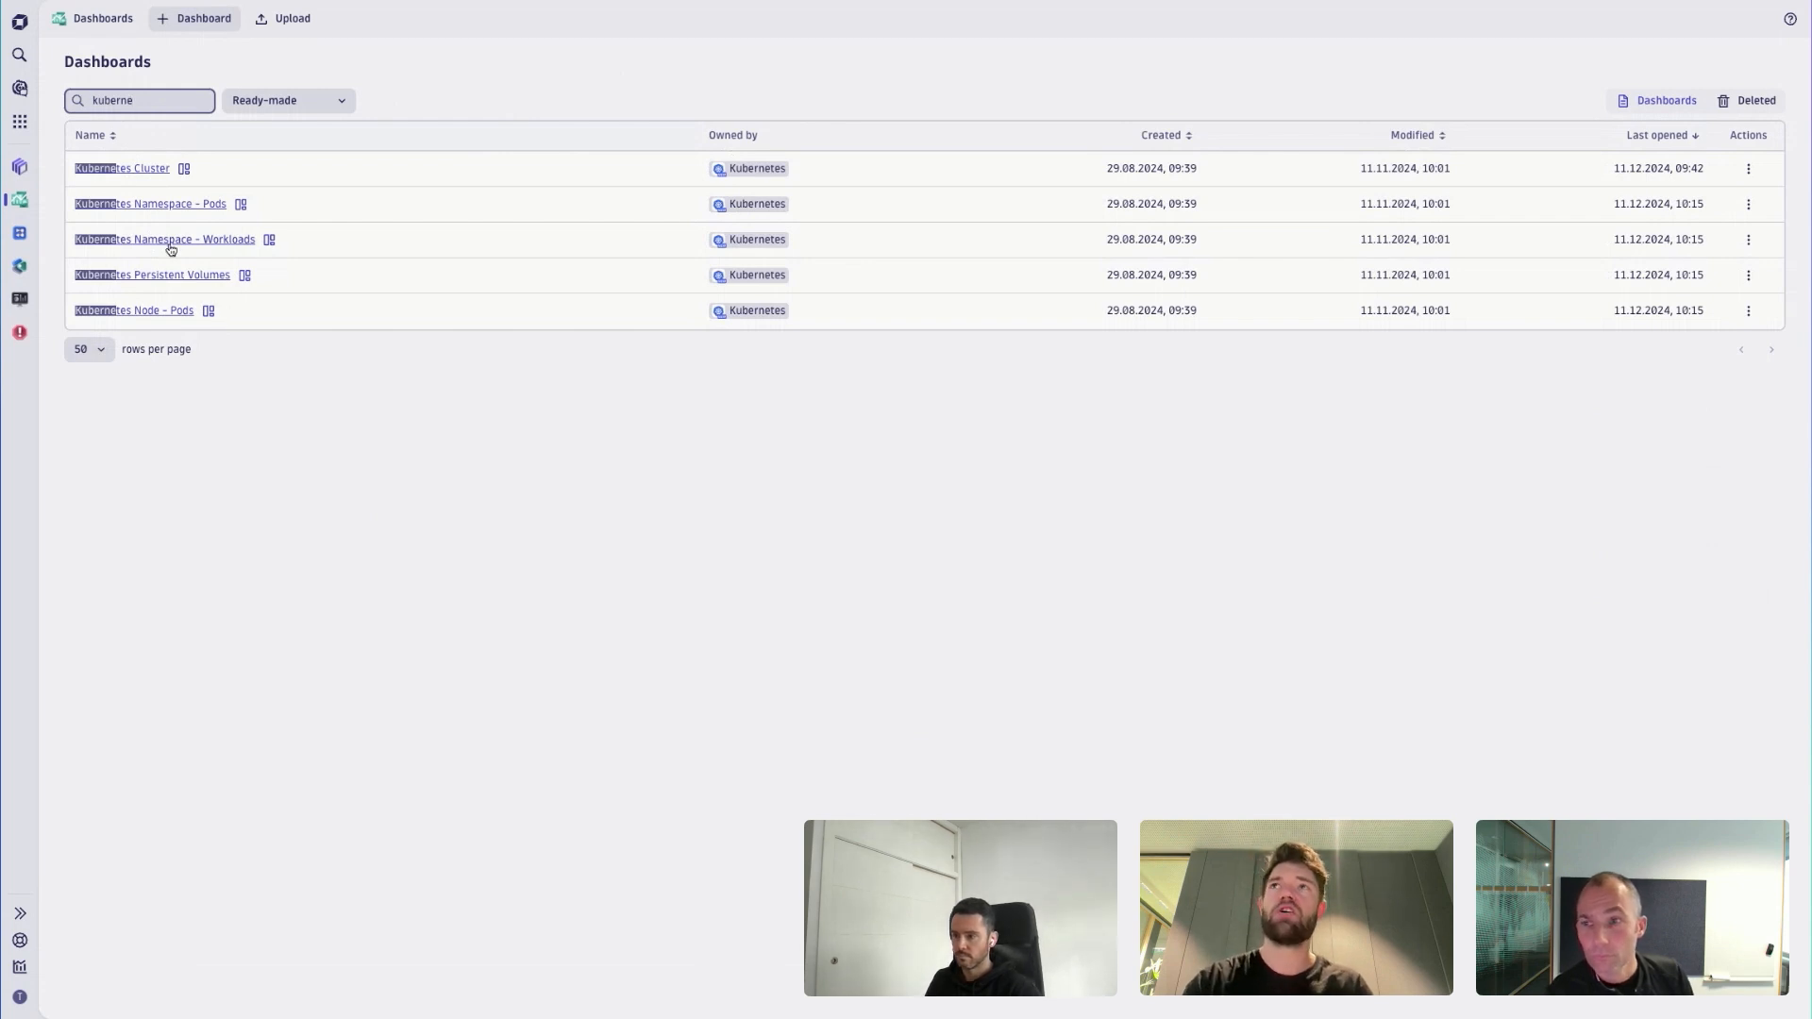
- Clear the search term and look through the full list of ready-made dashboards
key("ctrl+a")
key("BackSpace")
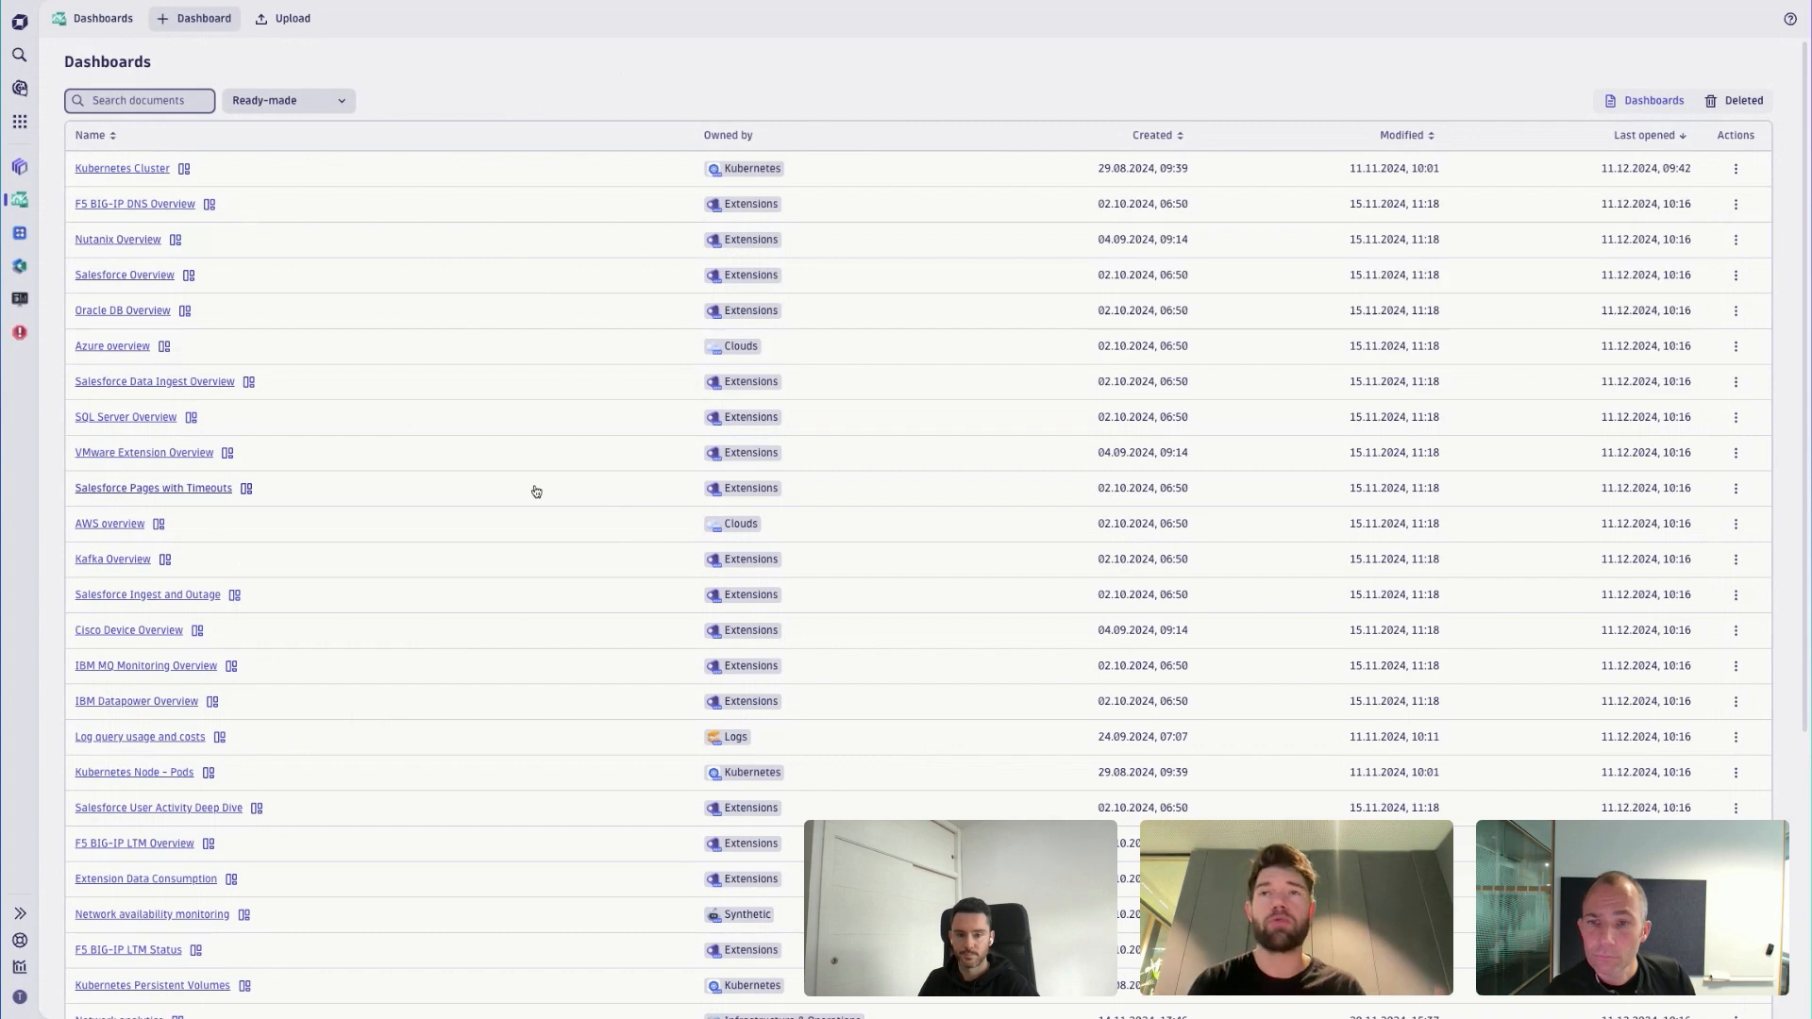
scroll(473, 607, "down", 2)
scroll(475, 610, "up", 2)
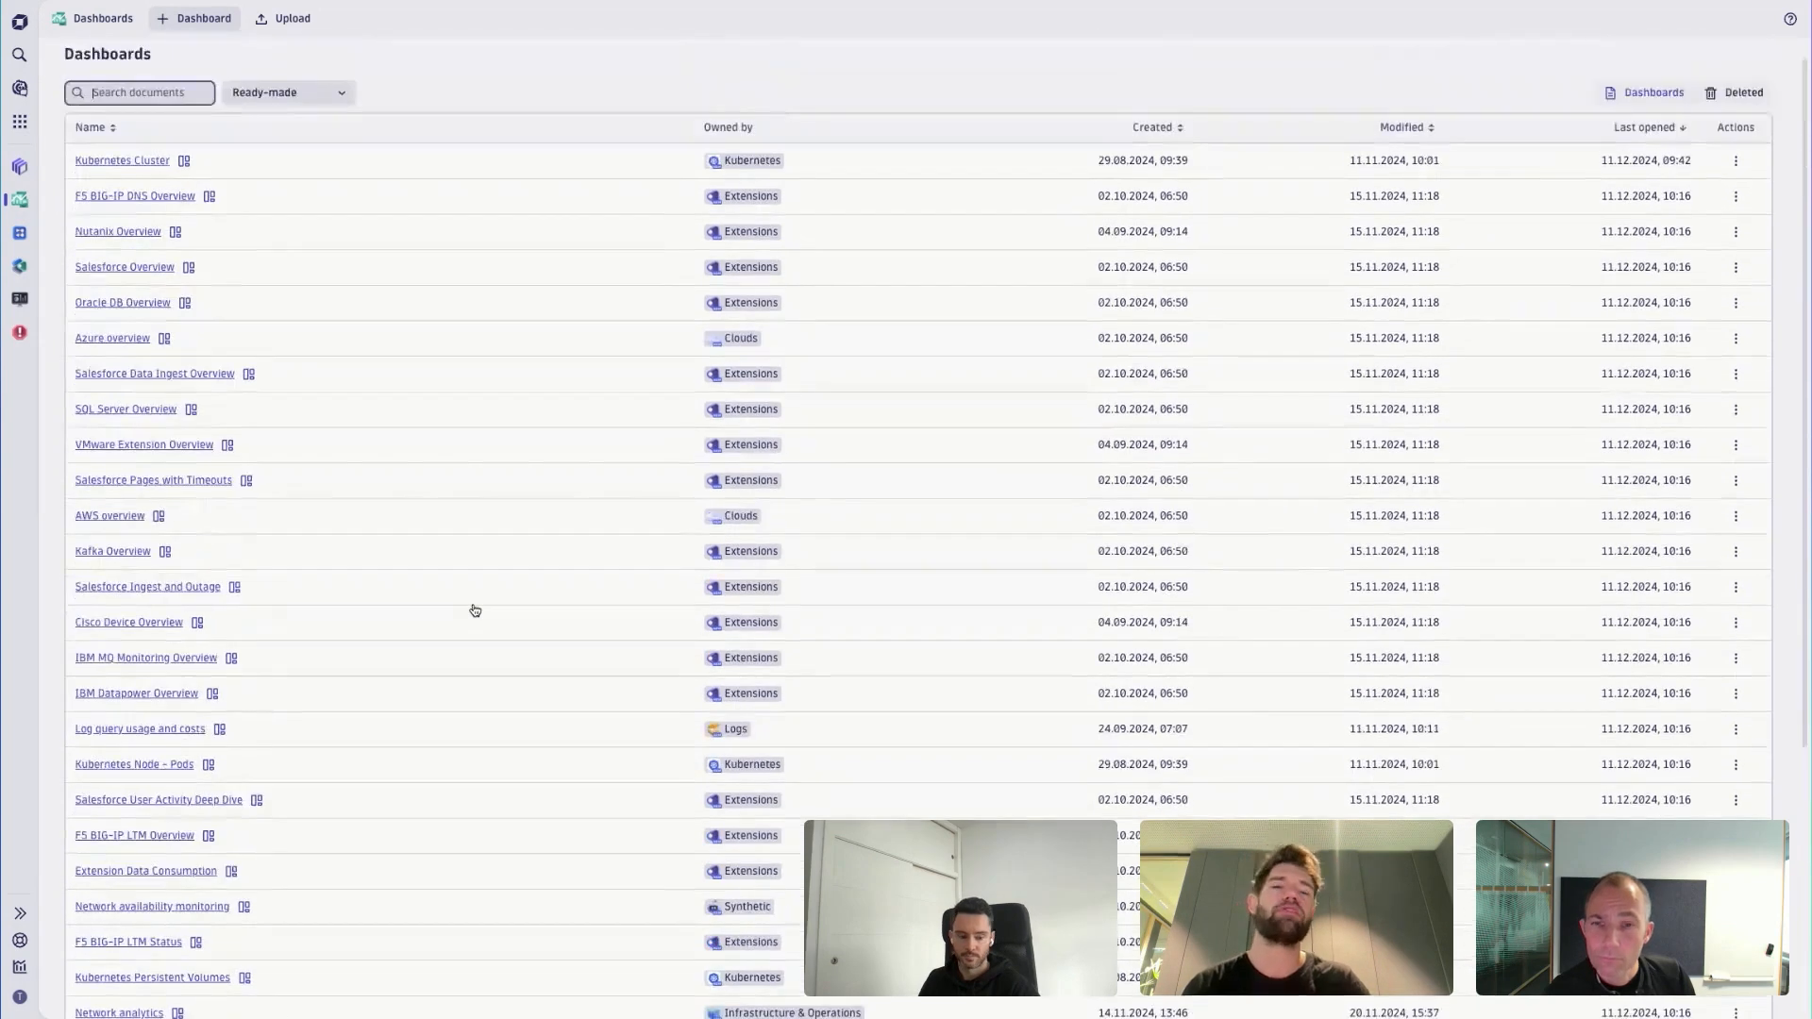
scroll(475, 610, "up", 1)
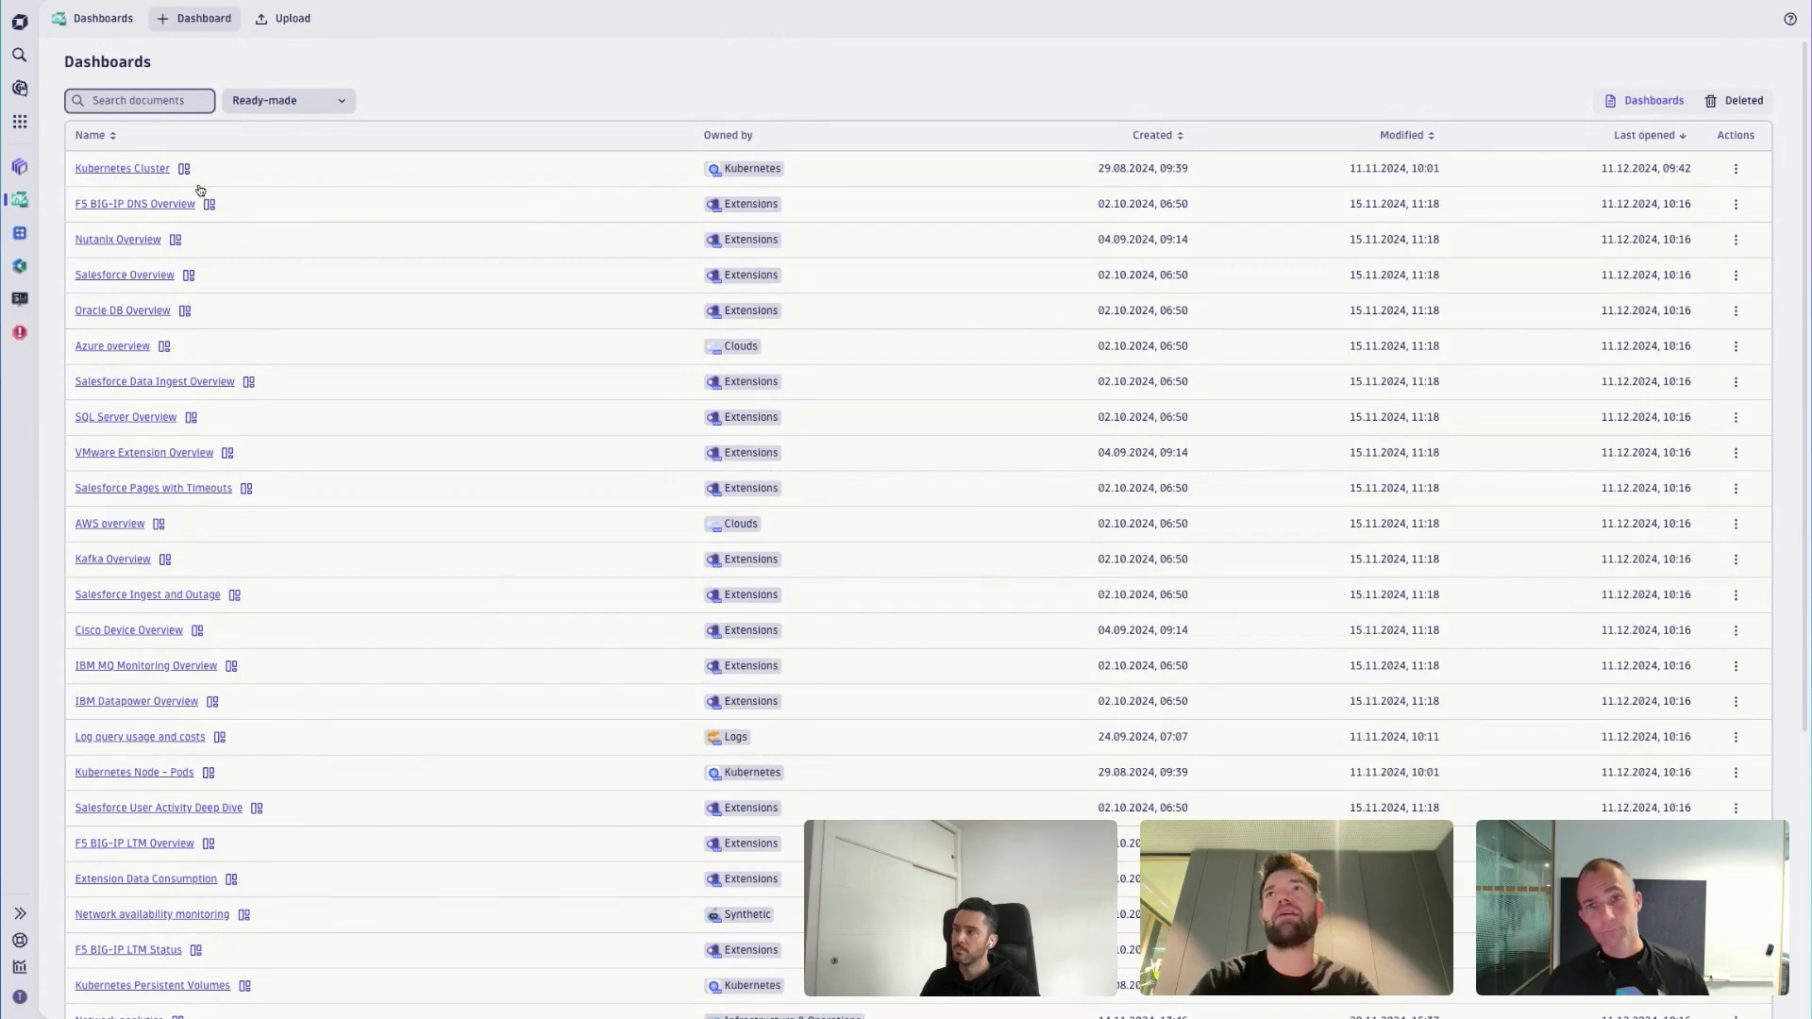
- Filter for "kuber", view the ready-made Kubernetes Cluster dashboard and return to the Observability clinic dashboard
type("kuber")
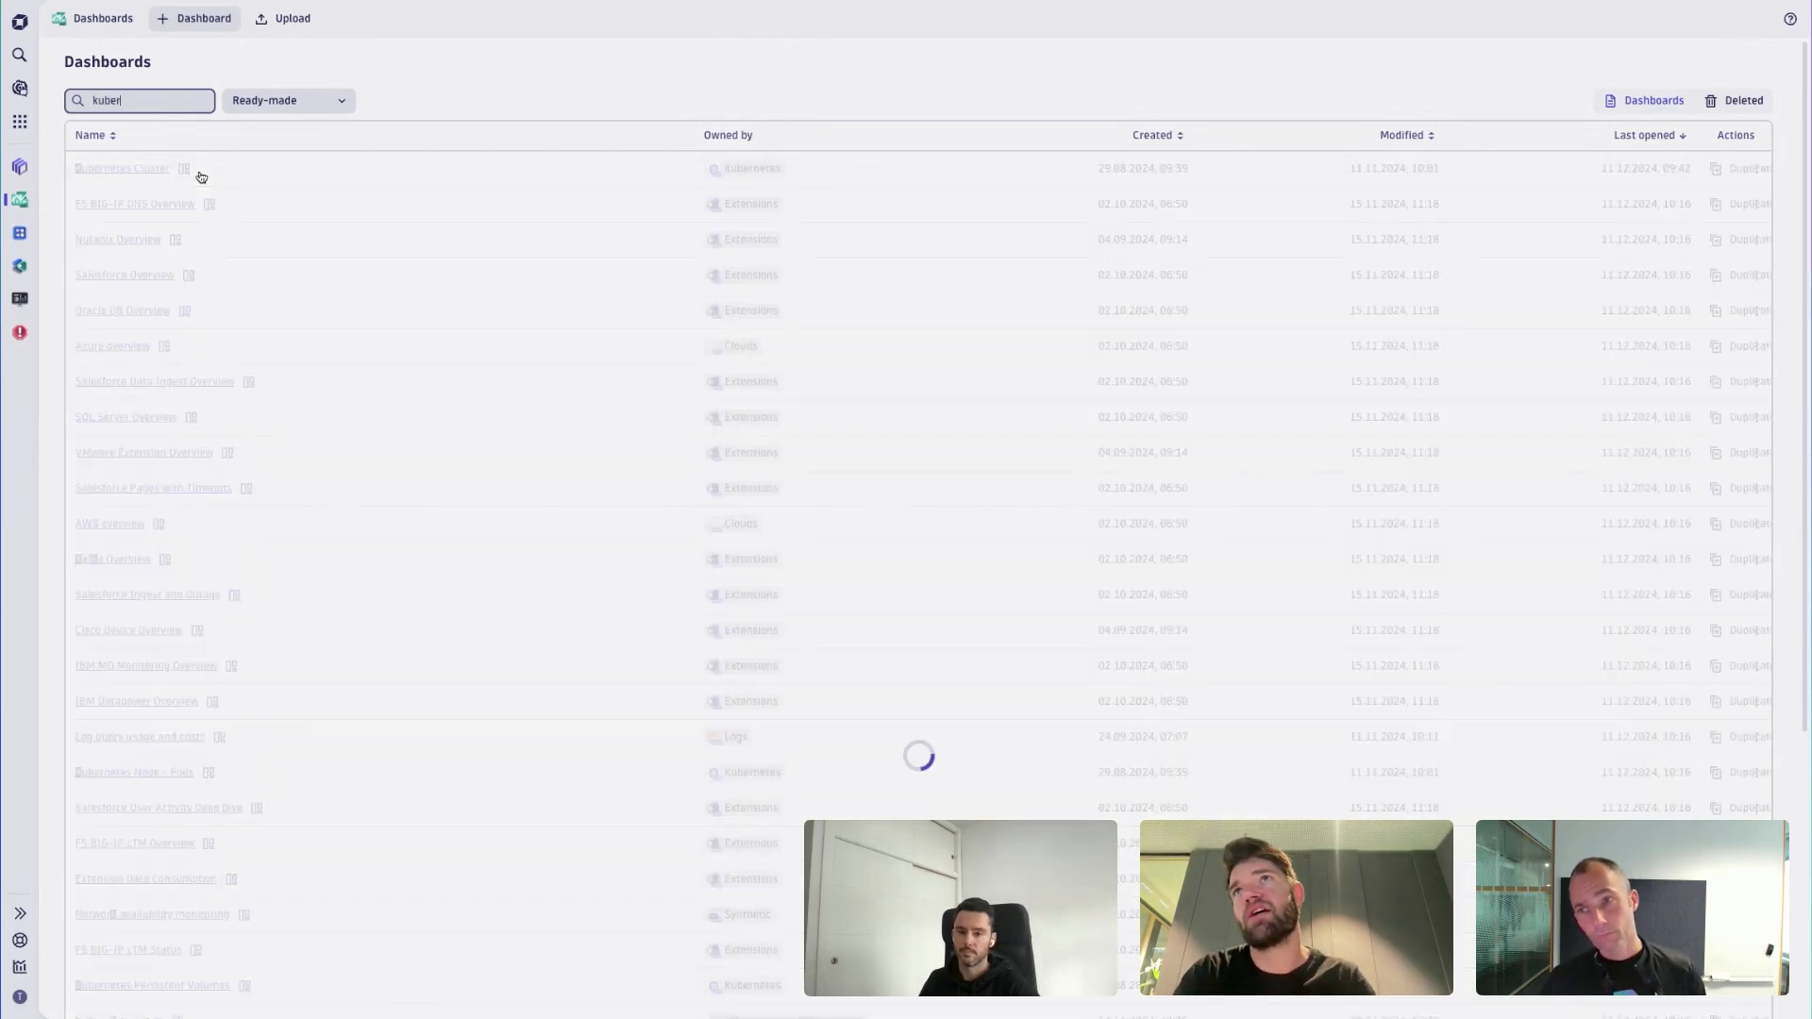
left_click(124, 170)
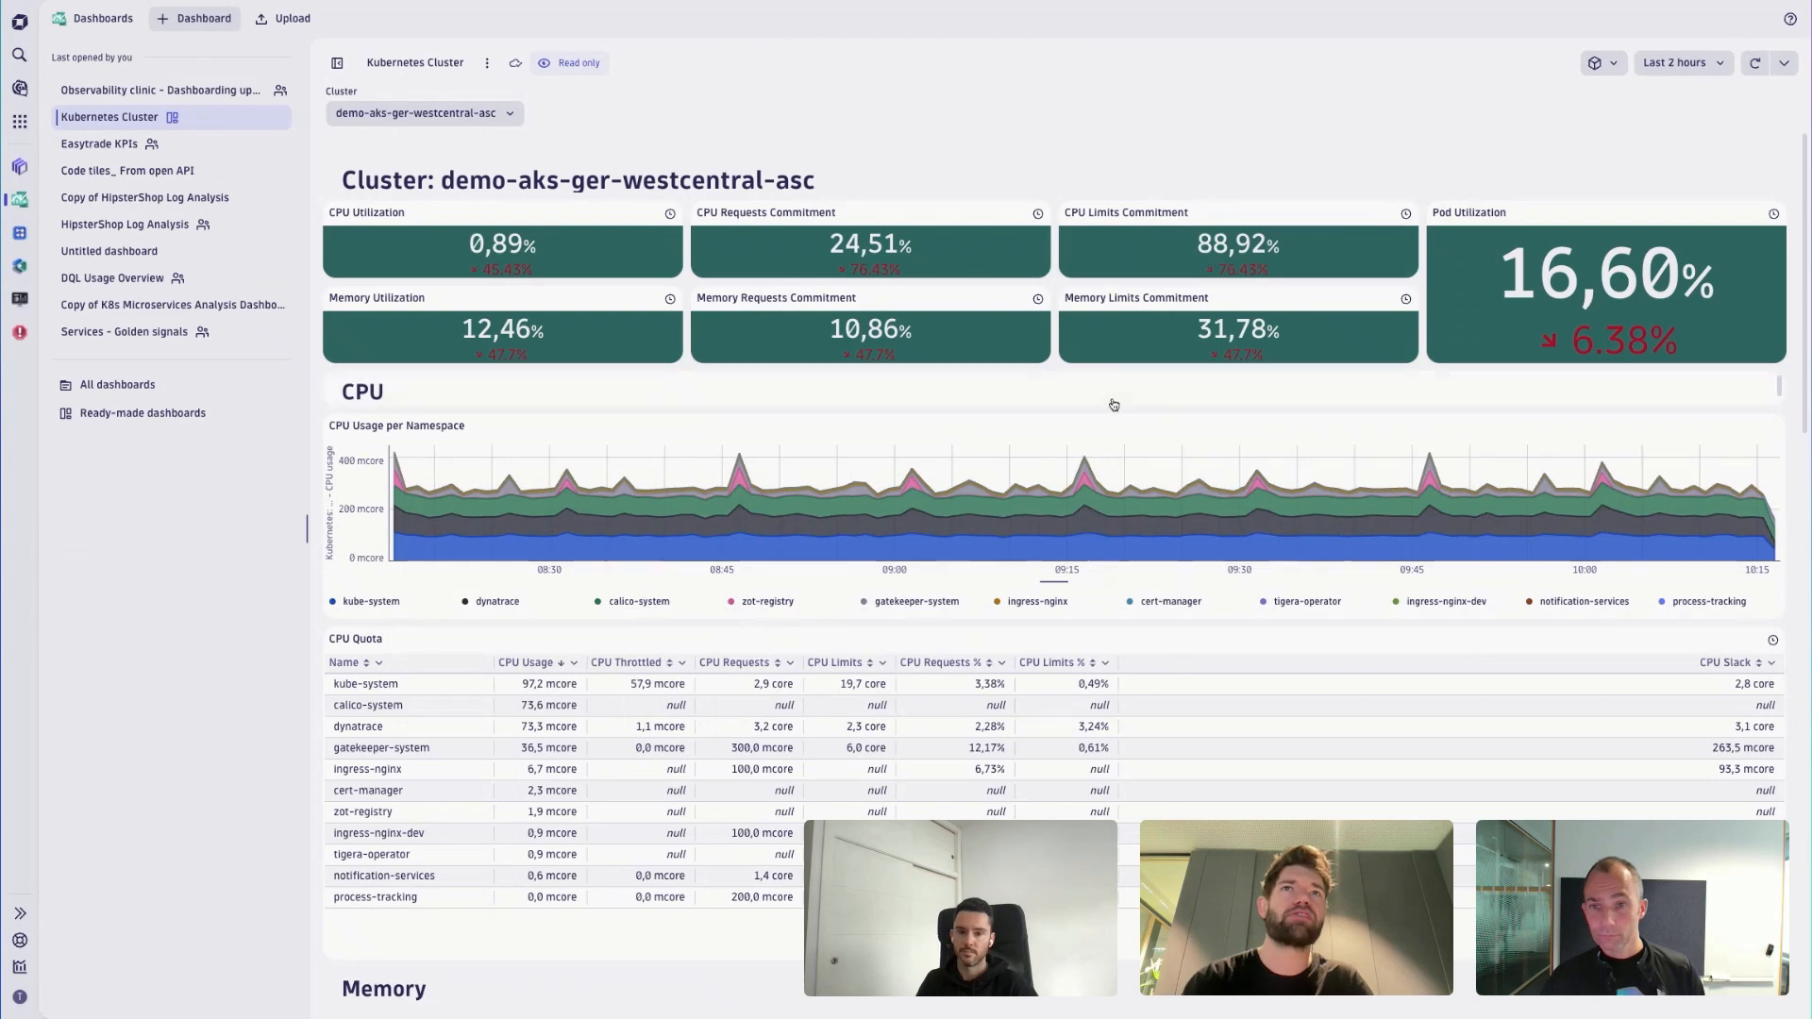
left_click(141, 90)
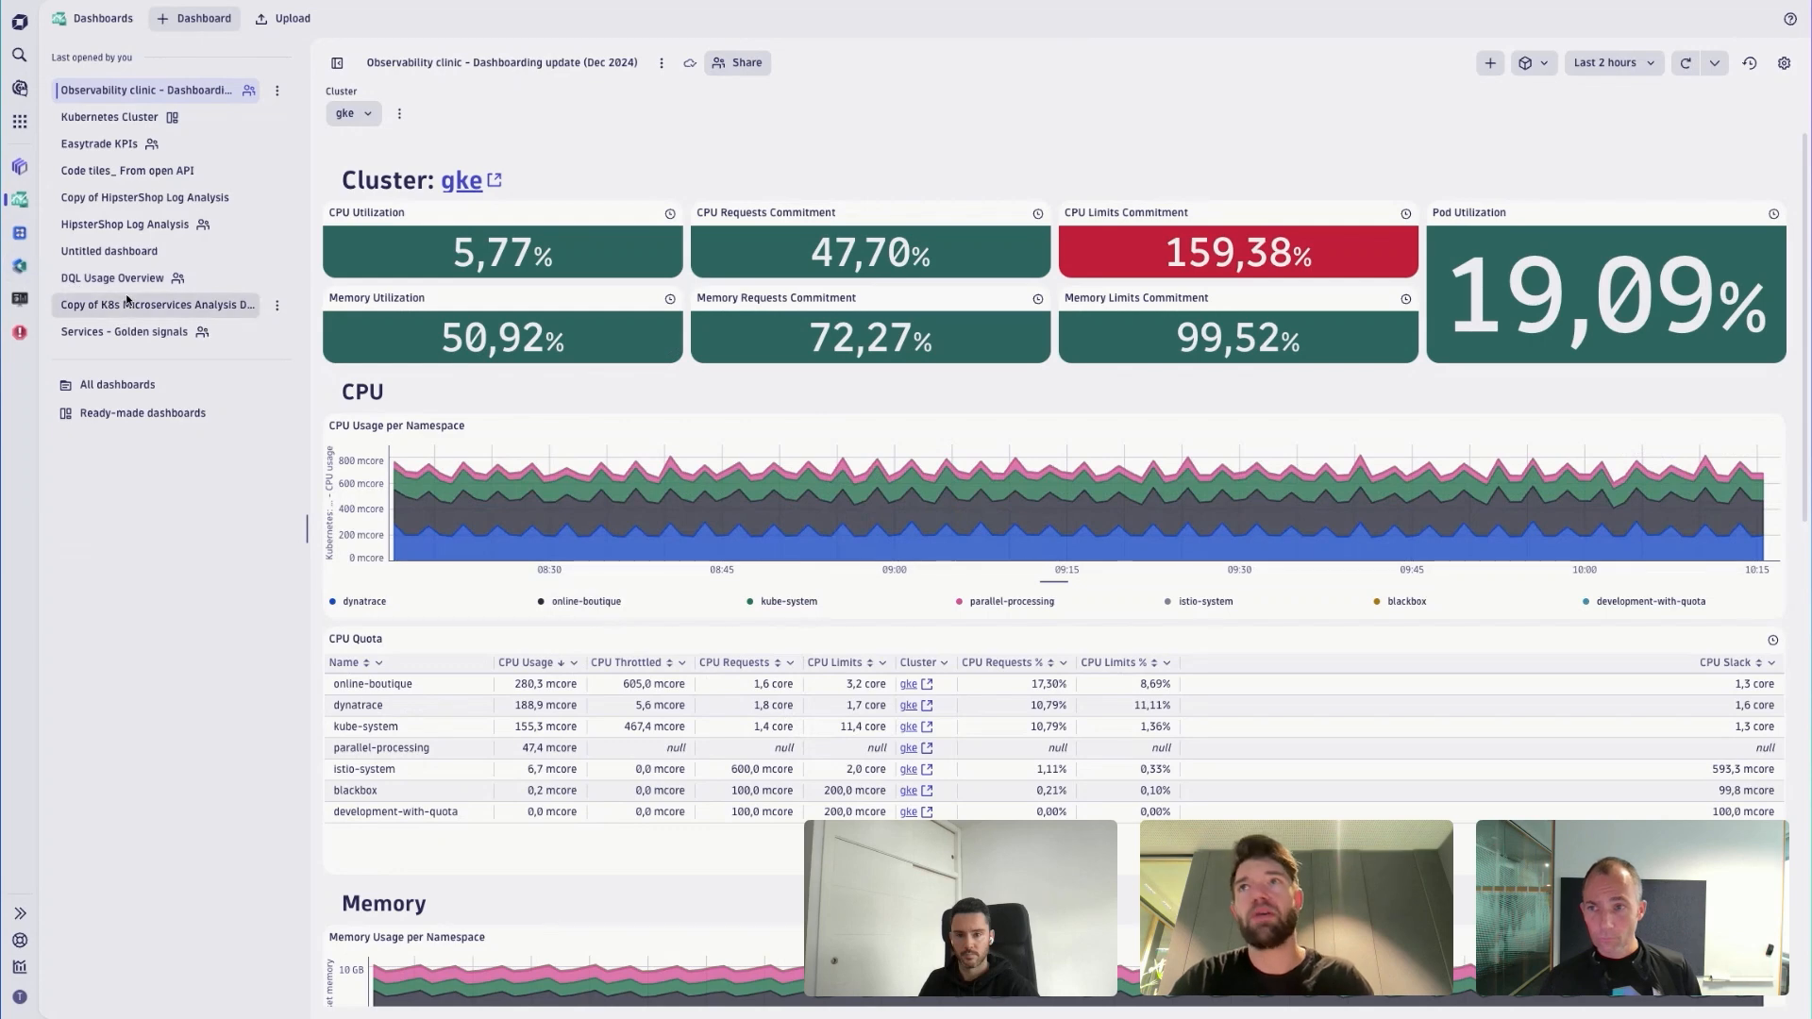
- Switch to the Hub and filter all its entries to those containing Dashboards
left_click(19, 265)
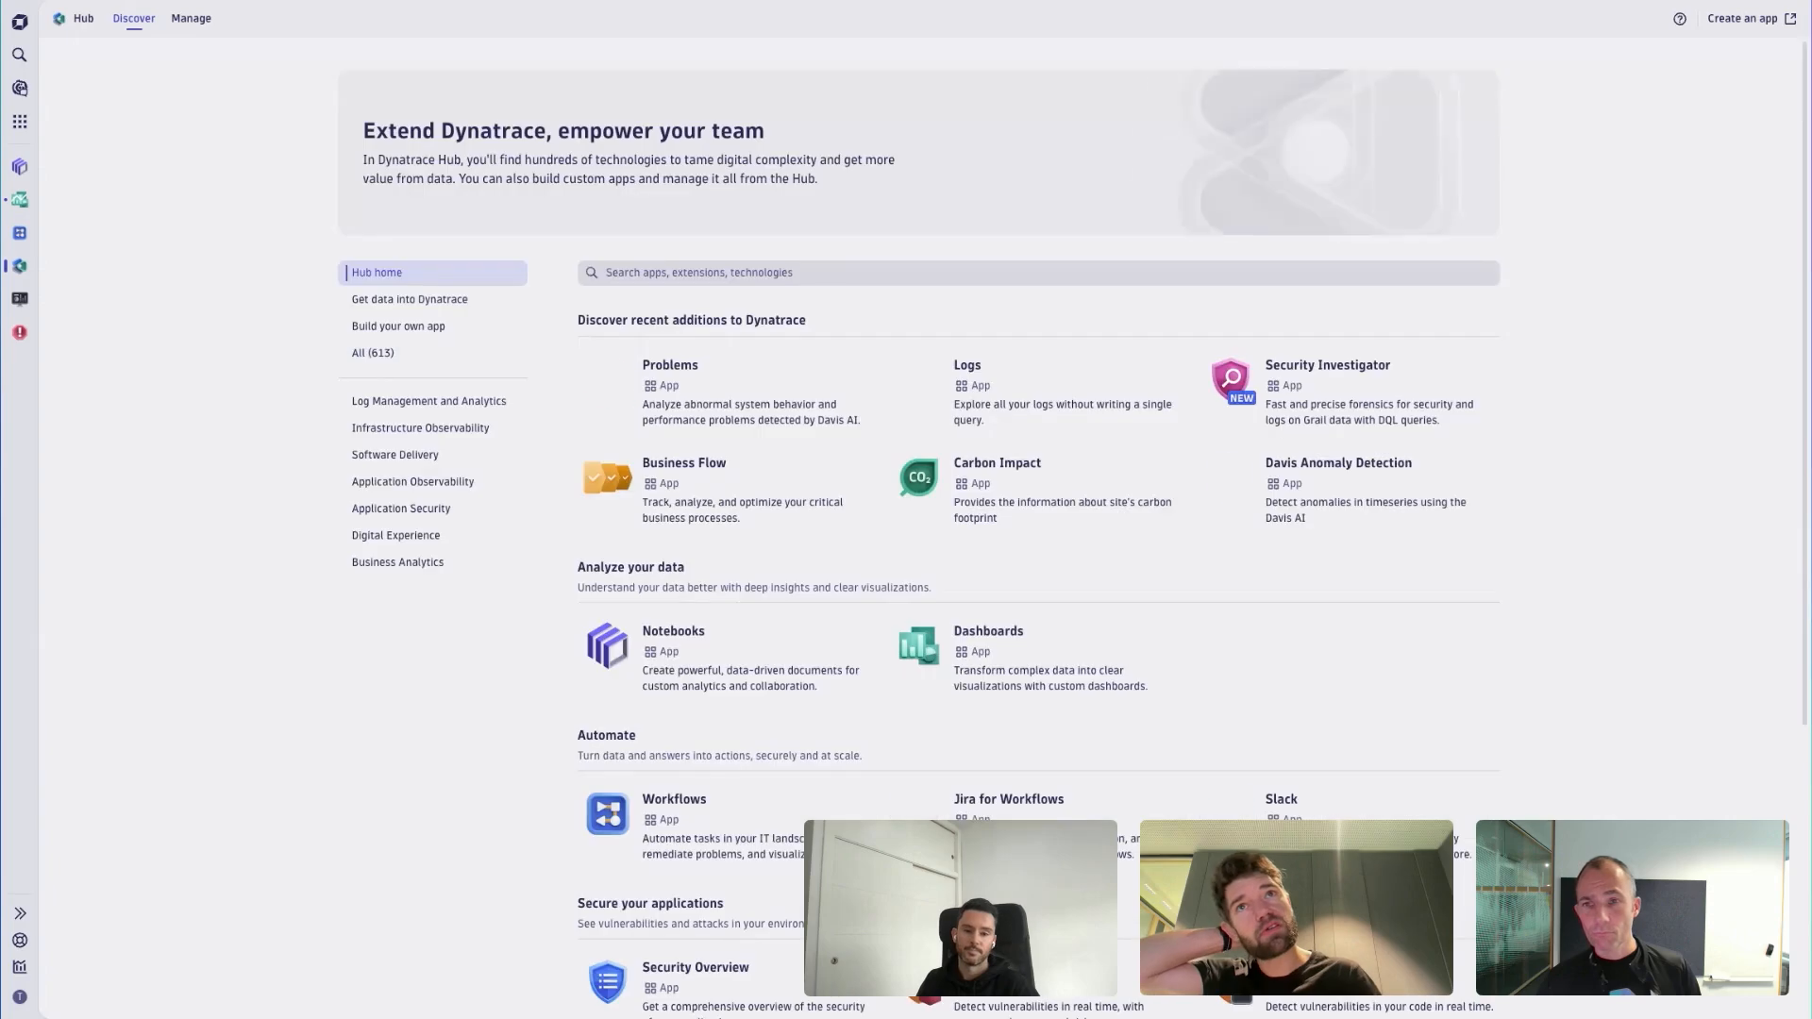
left_click(390, 359)
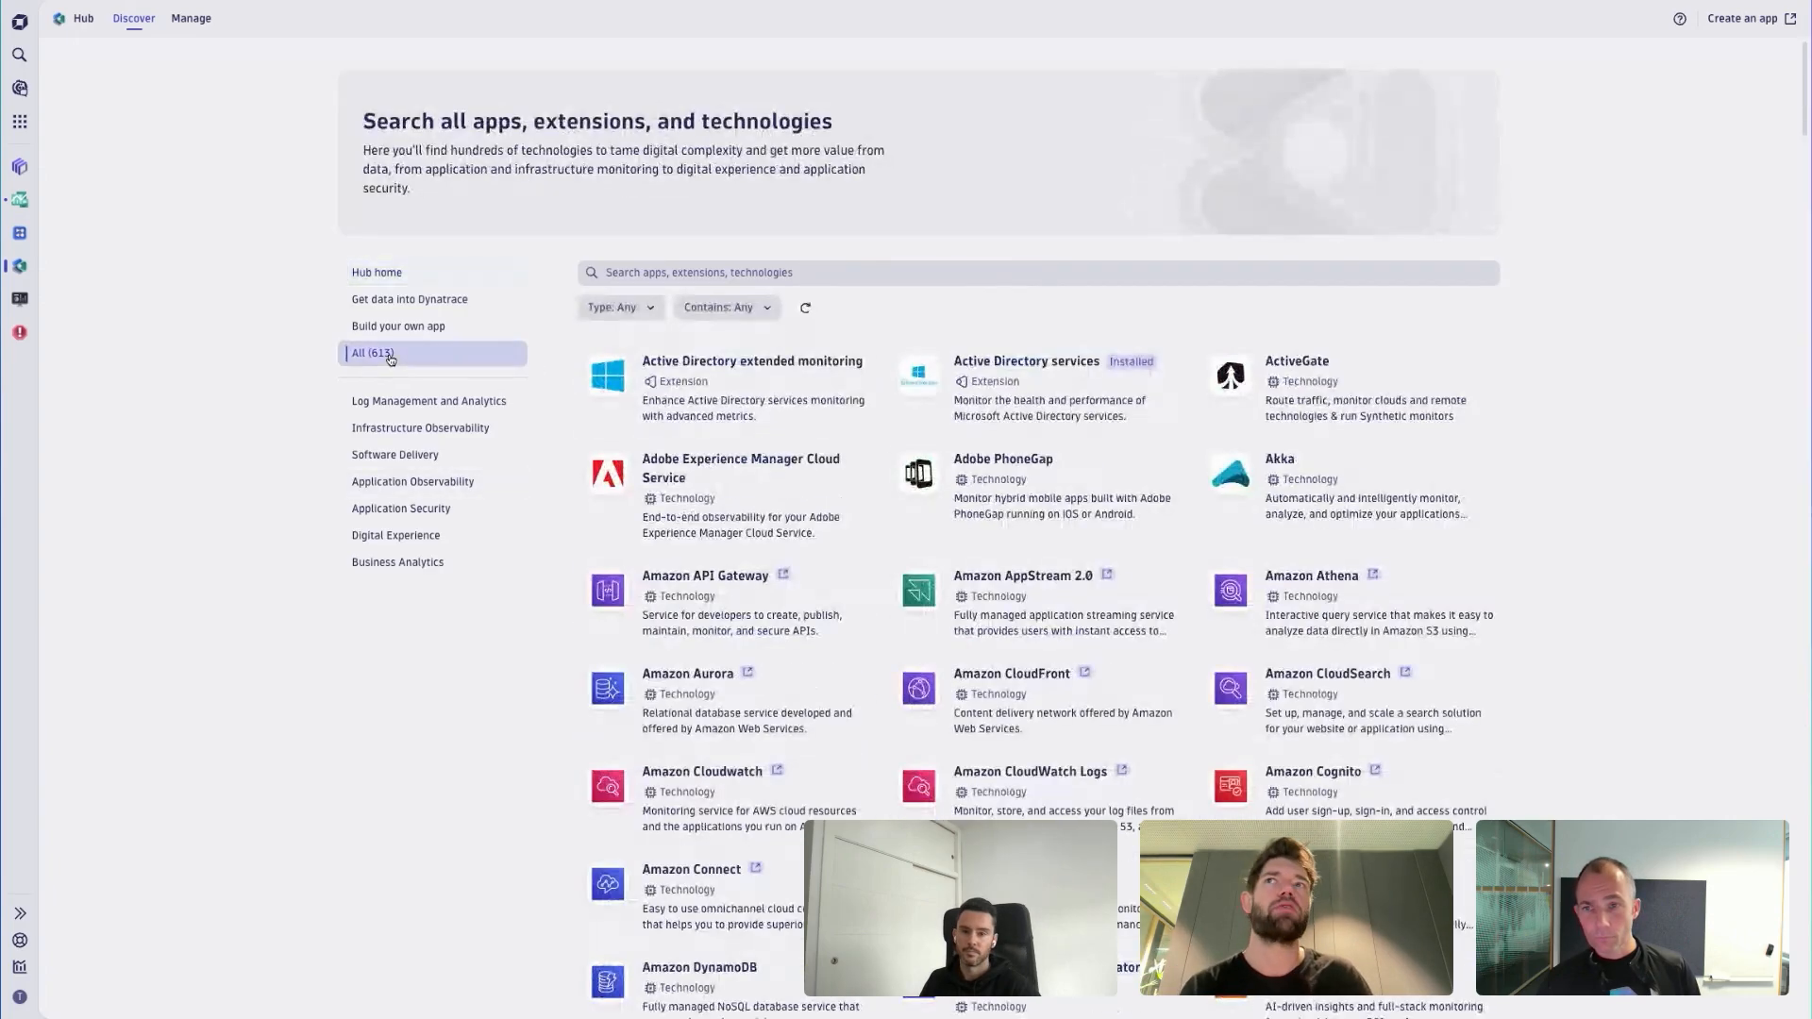
left_click(732, 310)
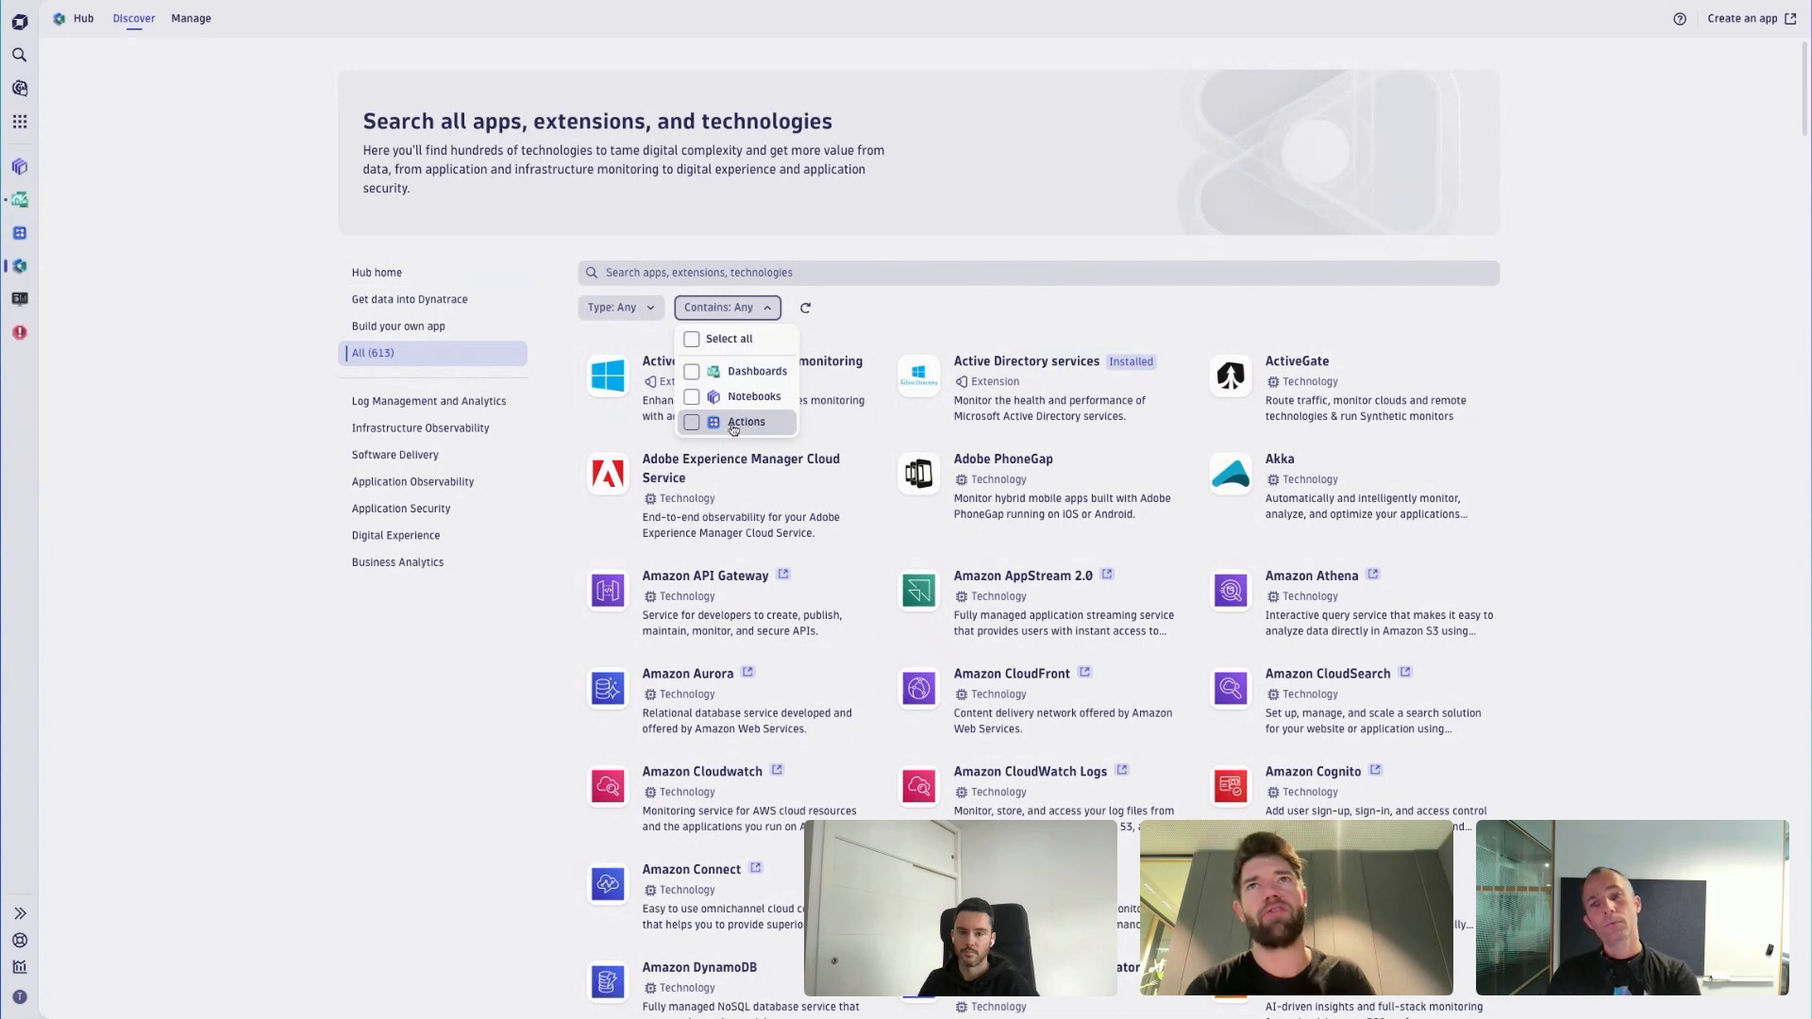
left_click(741, 370)
left_click(900, 311)
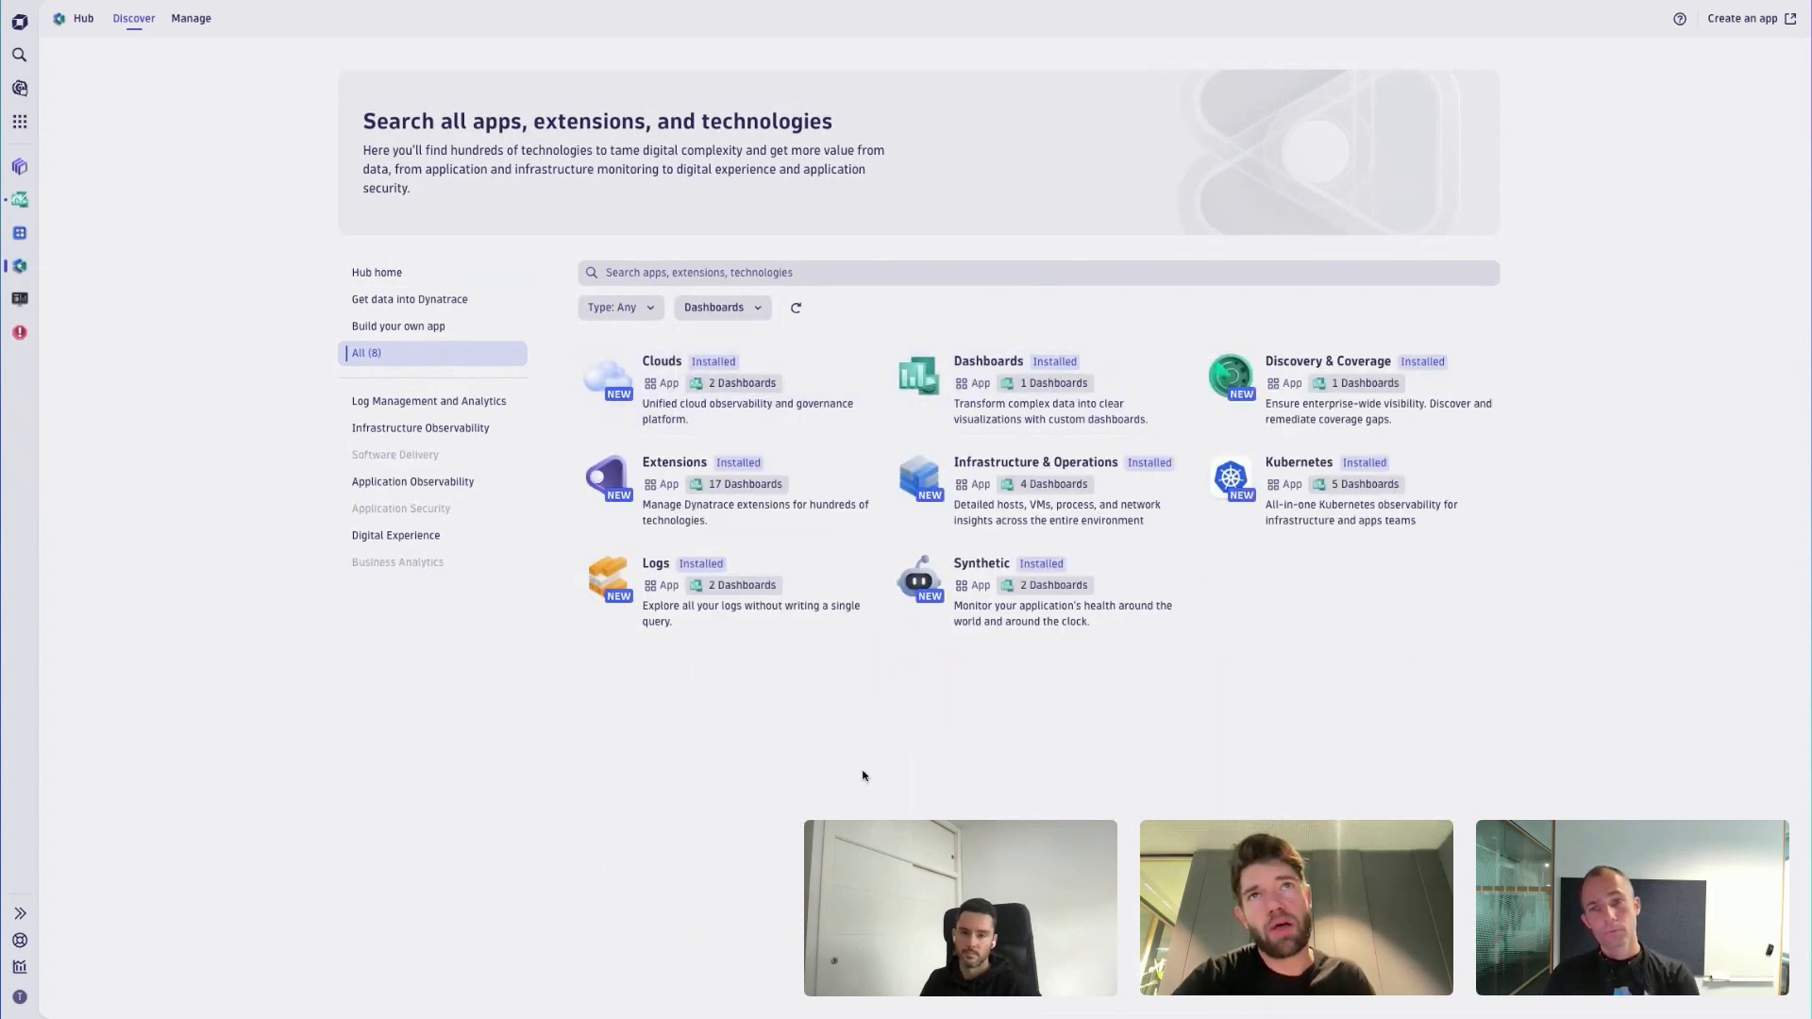
- View the dashboards included with the Kubernetes app in its Hub details, then close the details
left_click(1281, 501)
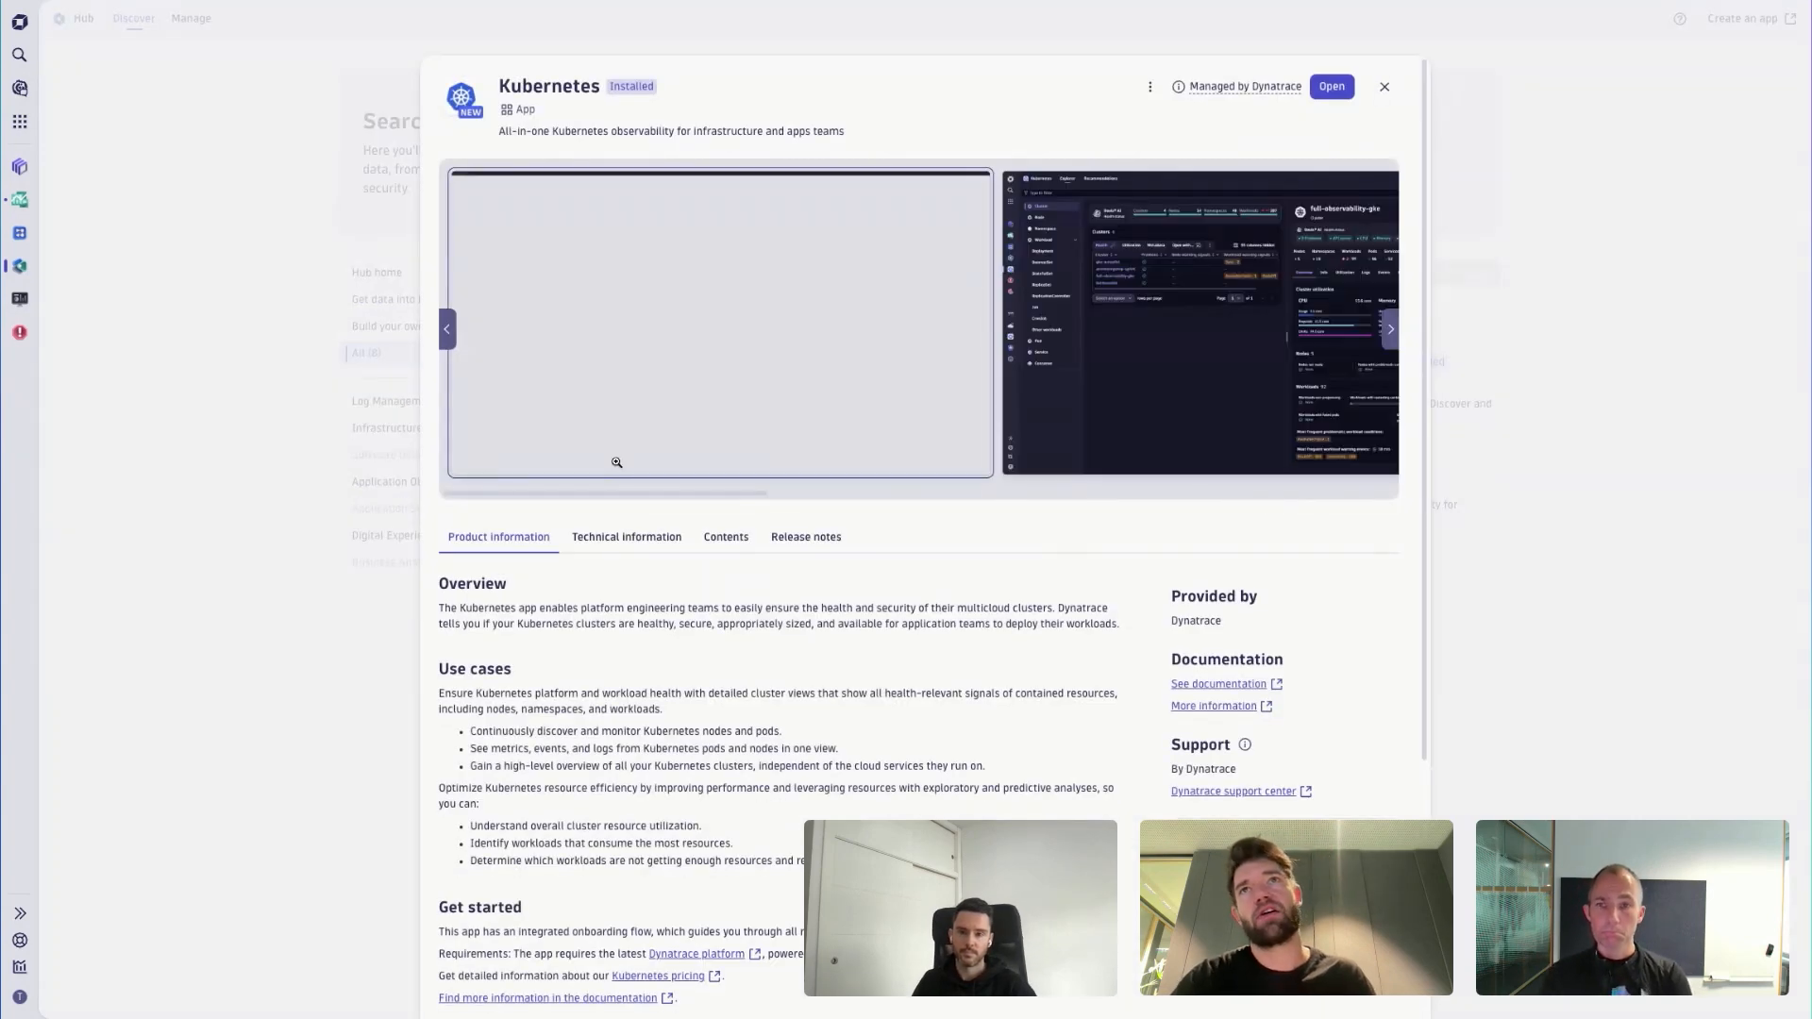
scroll(808, 604, "down", 4)
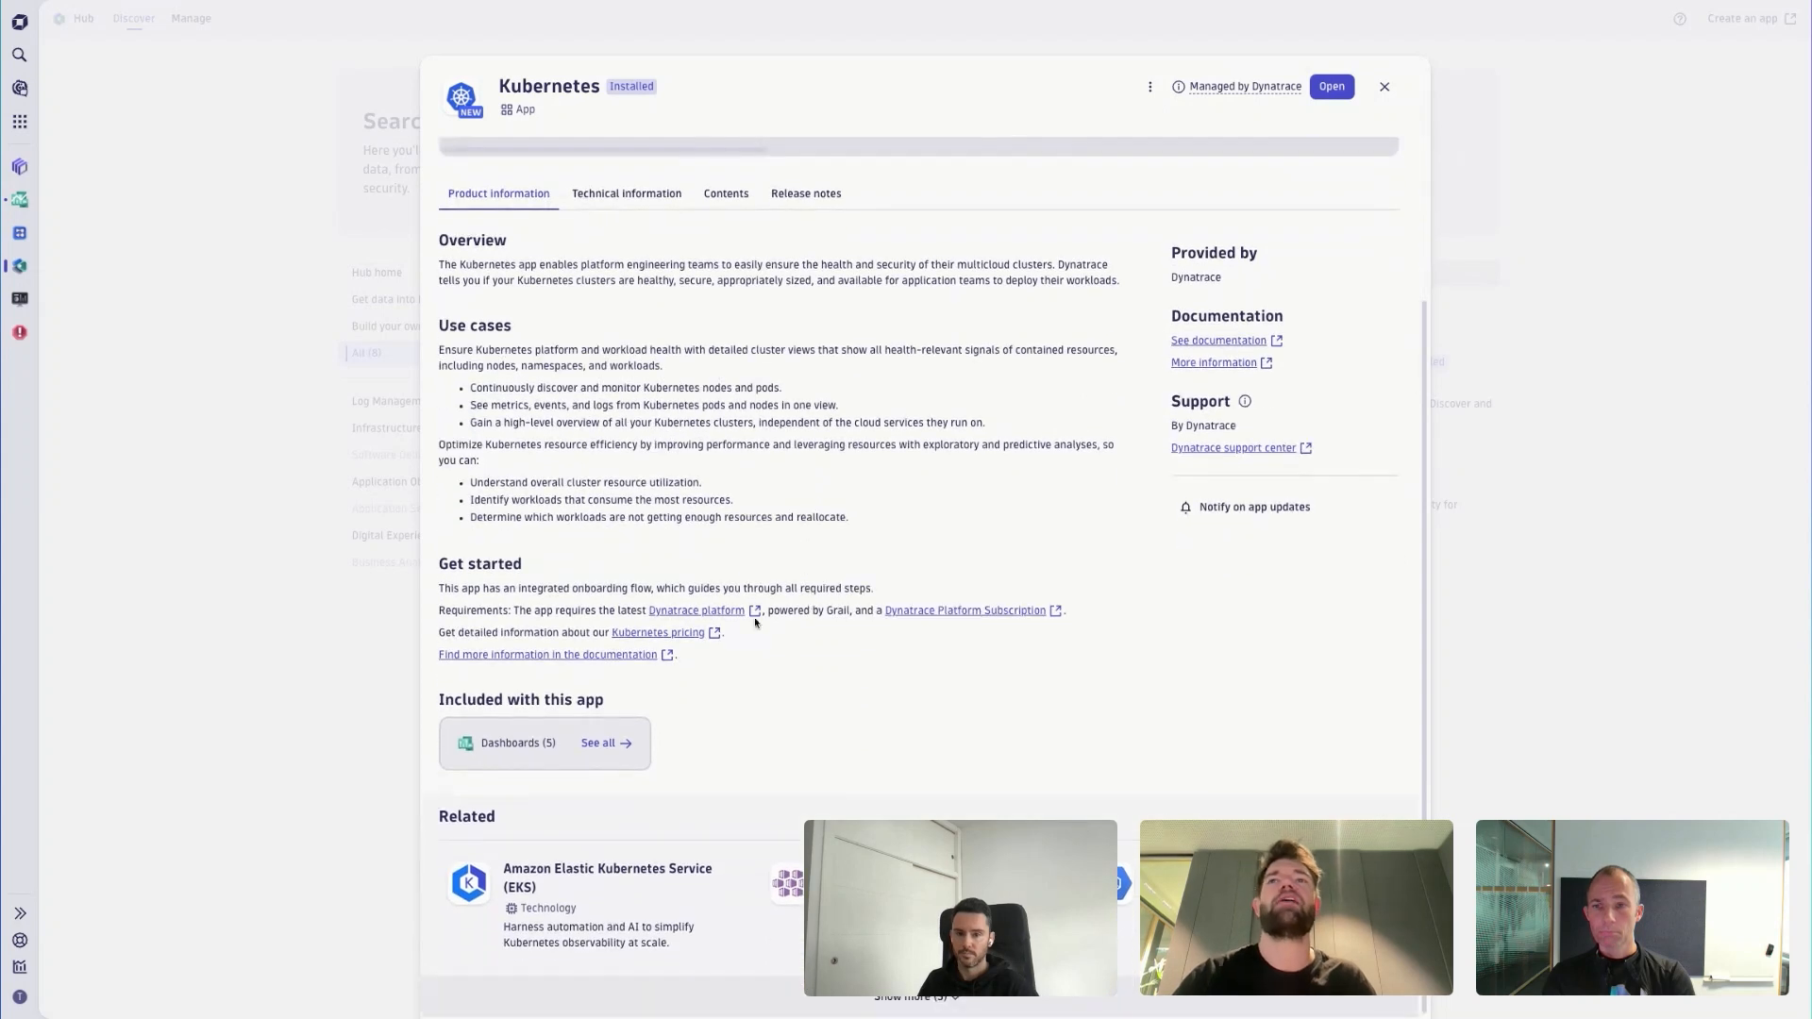
left_click_drag(442, 700, 676, 707)
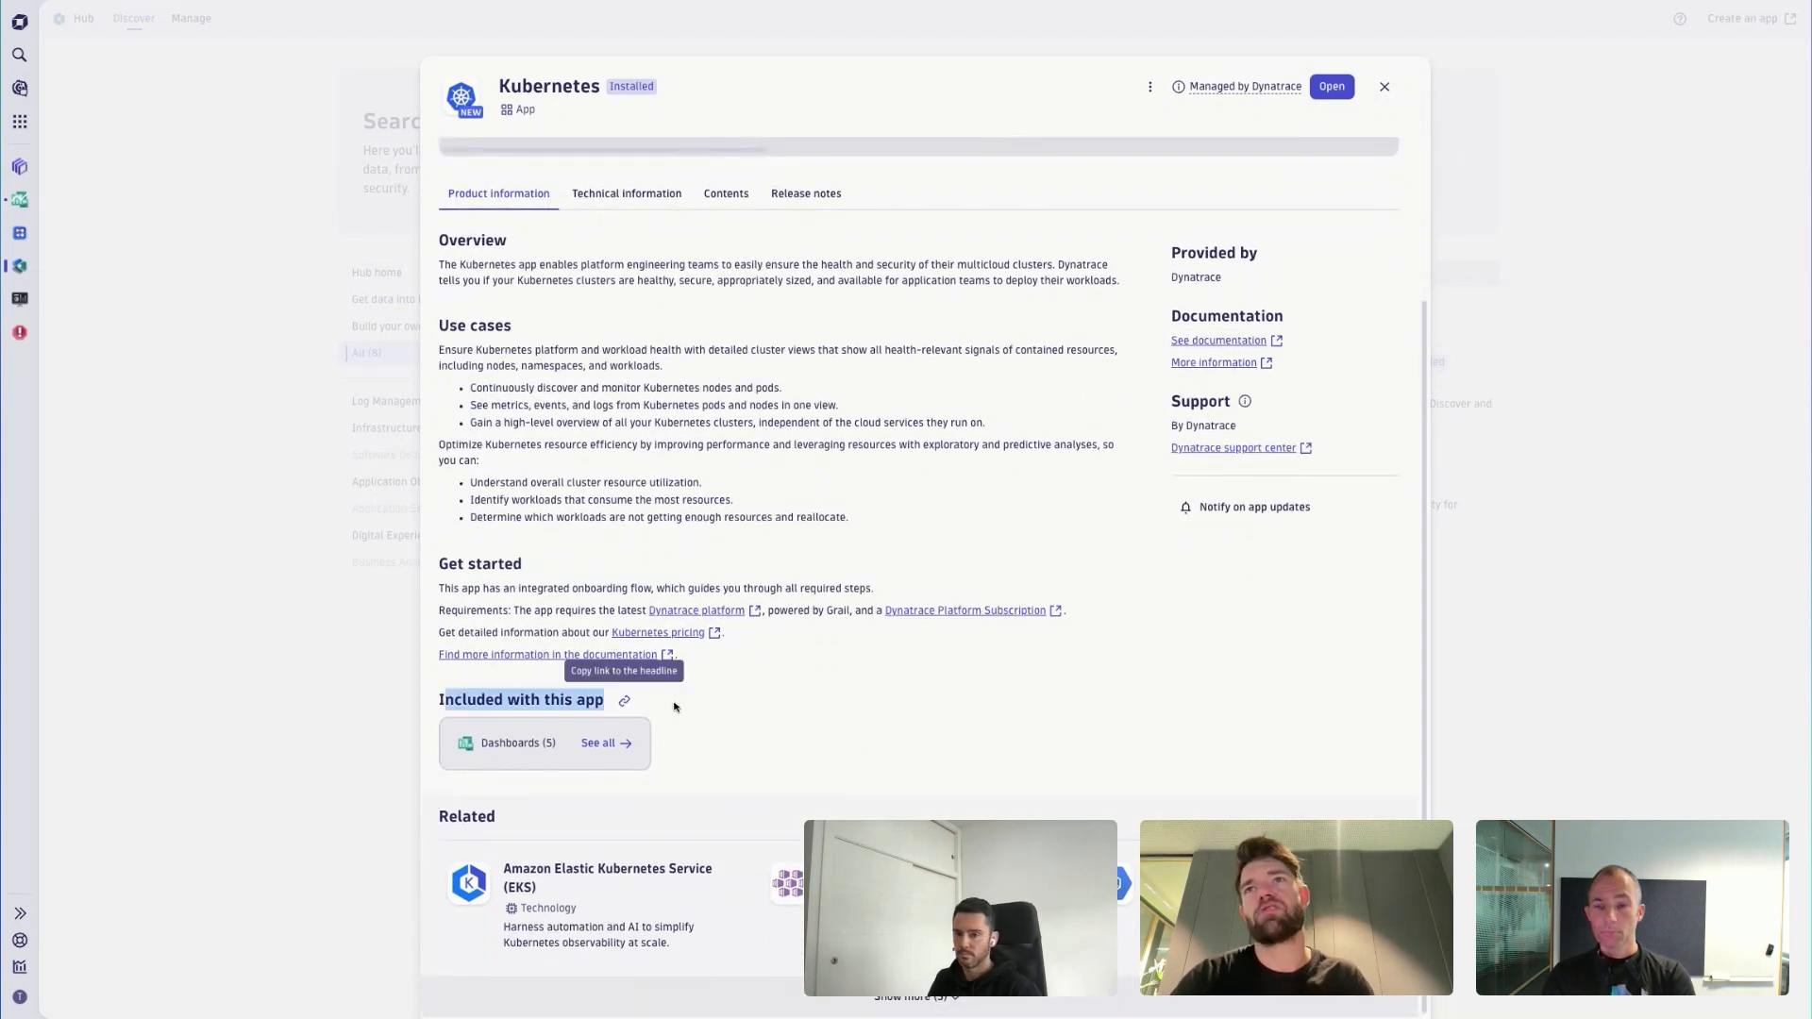
left_click(610, 745)
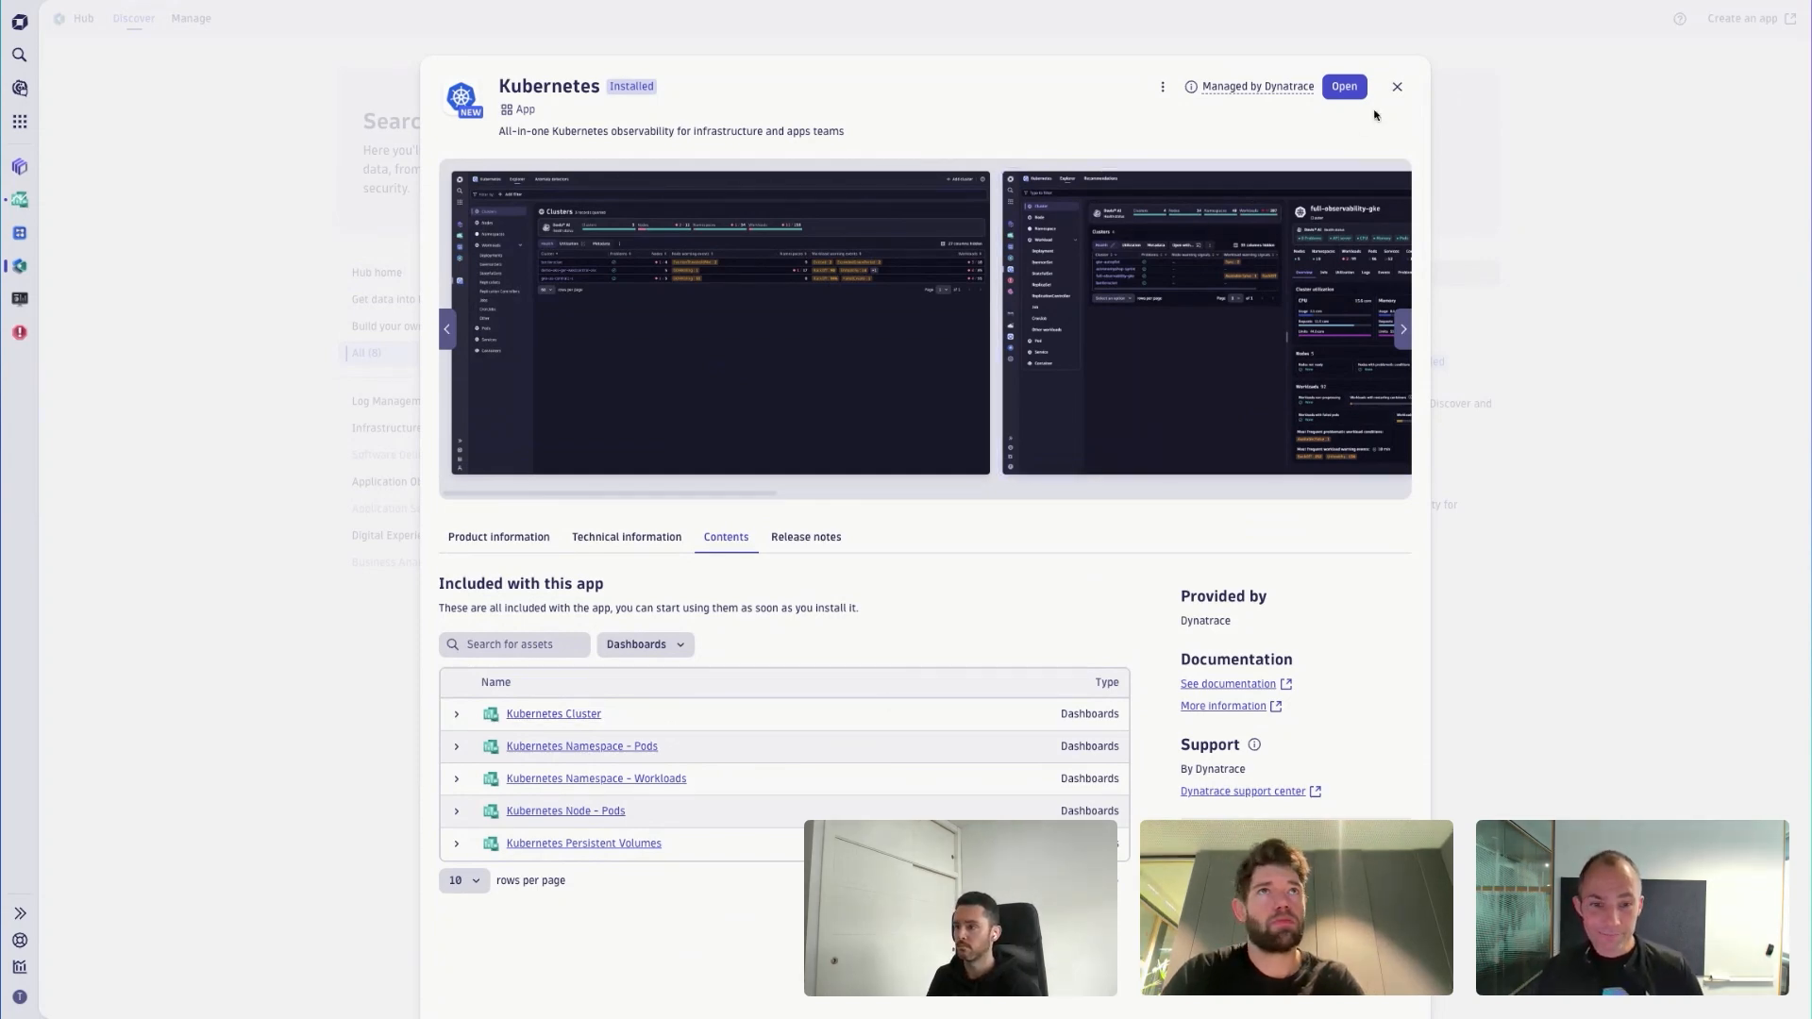
left_click(1397, 89)
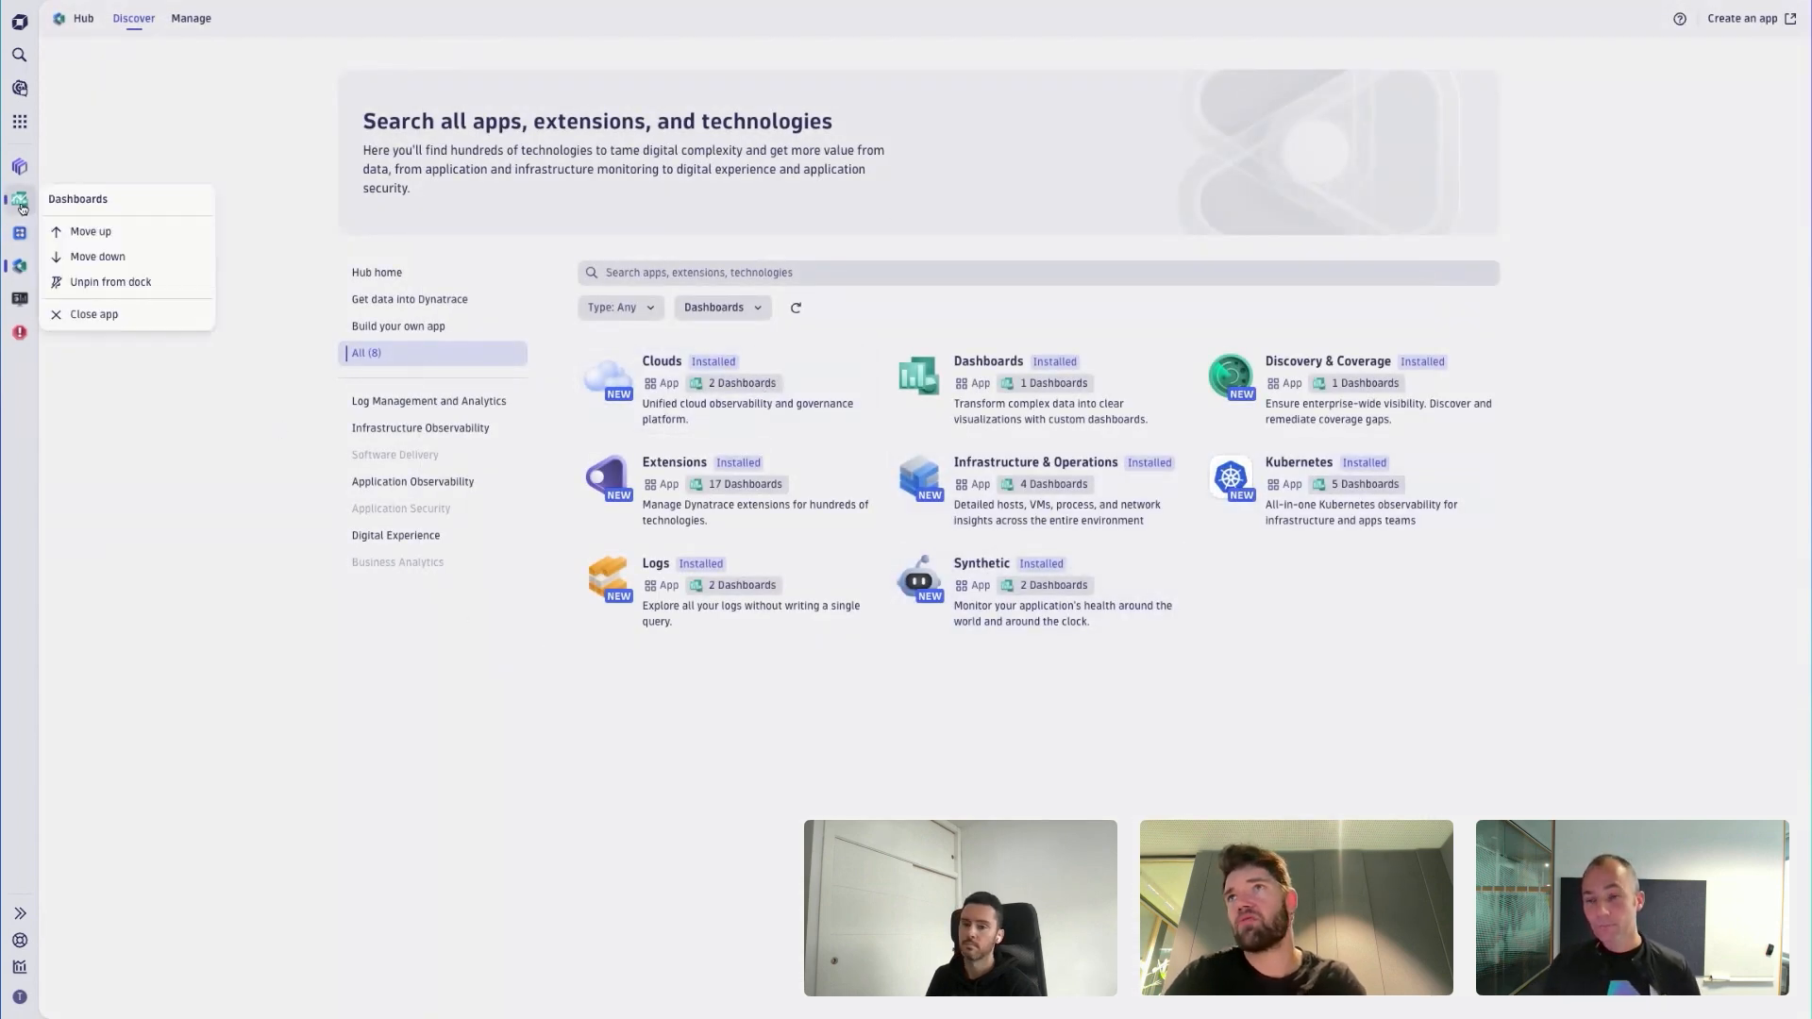
- Switch to the Kubernetes app by searching for "kuberne" and highlight its Ready-made dashboards heading
key("ctrl+k")
type("kuberne")
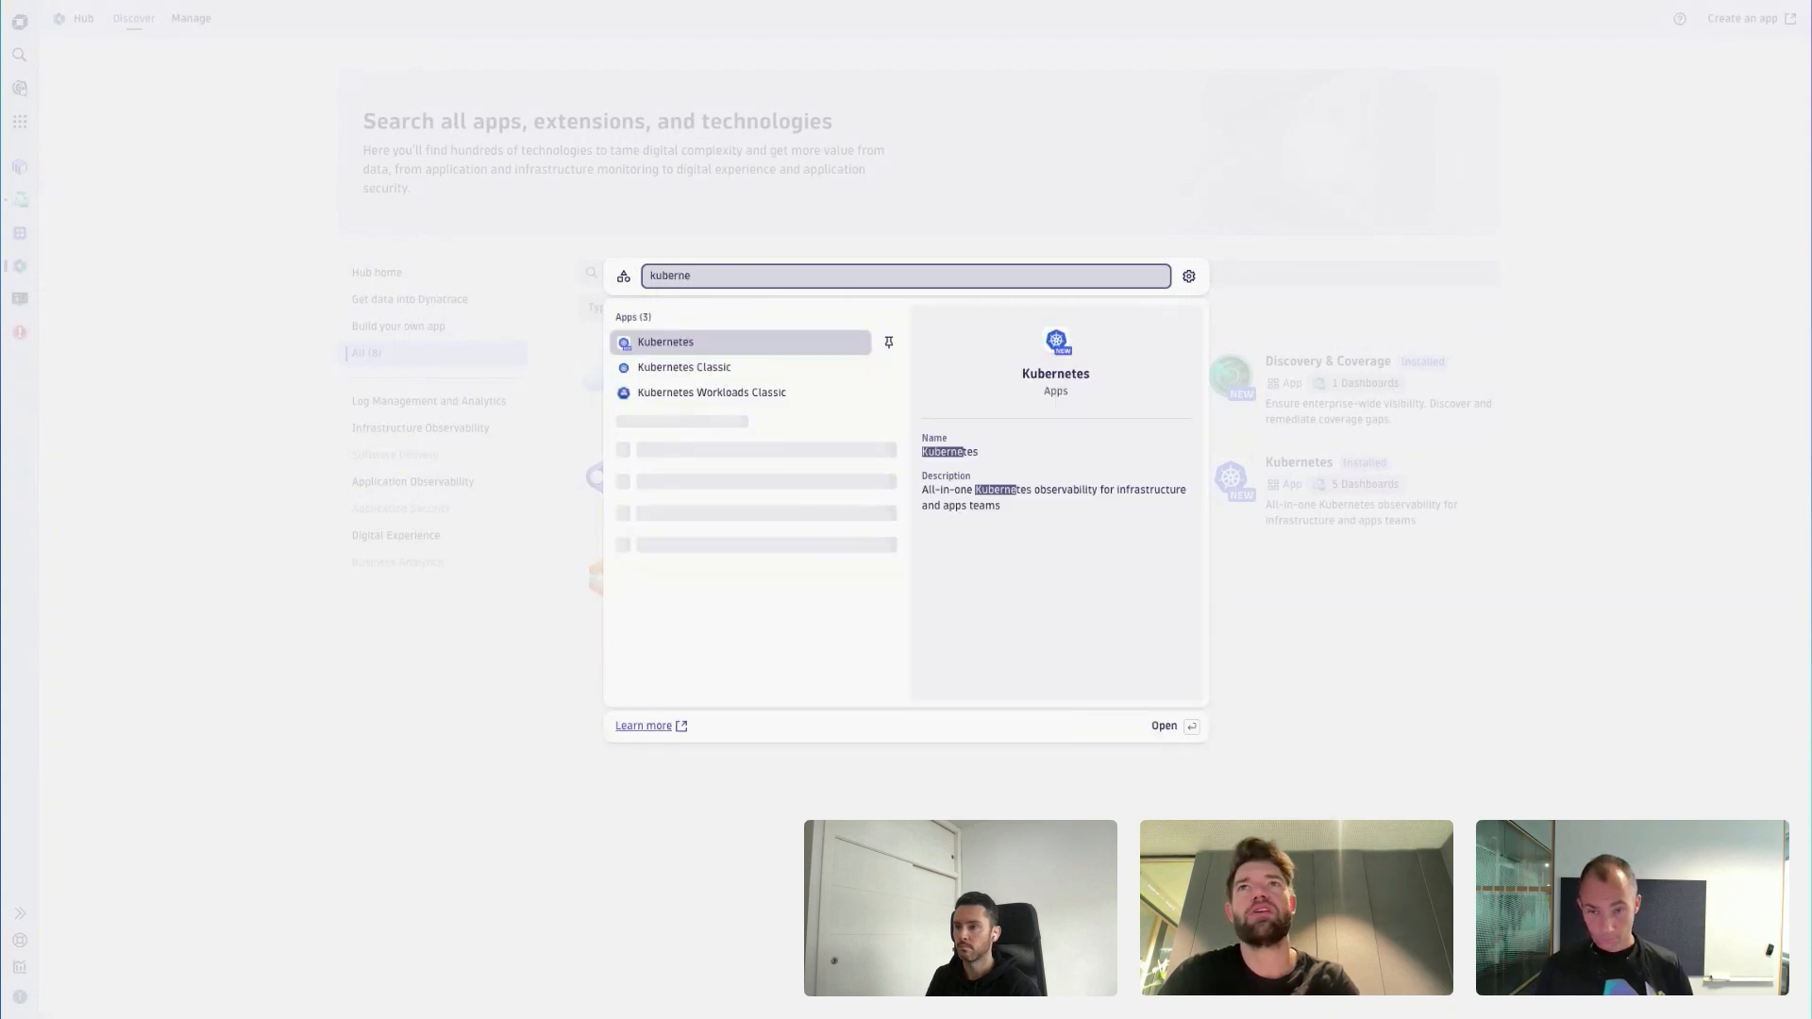
key("Return")
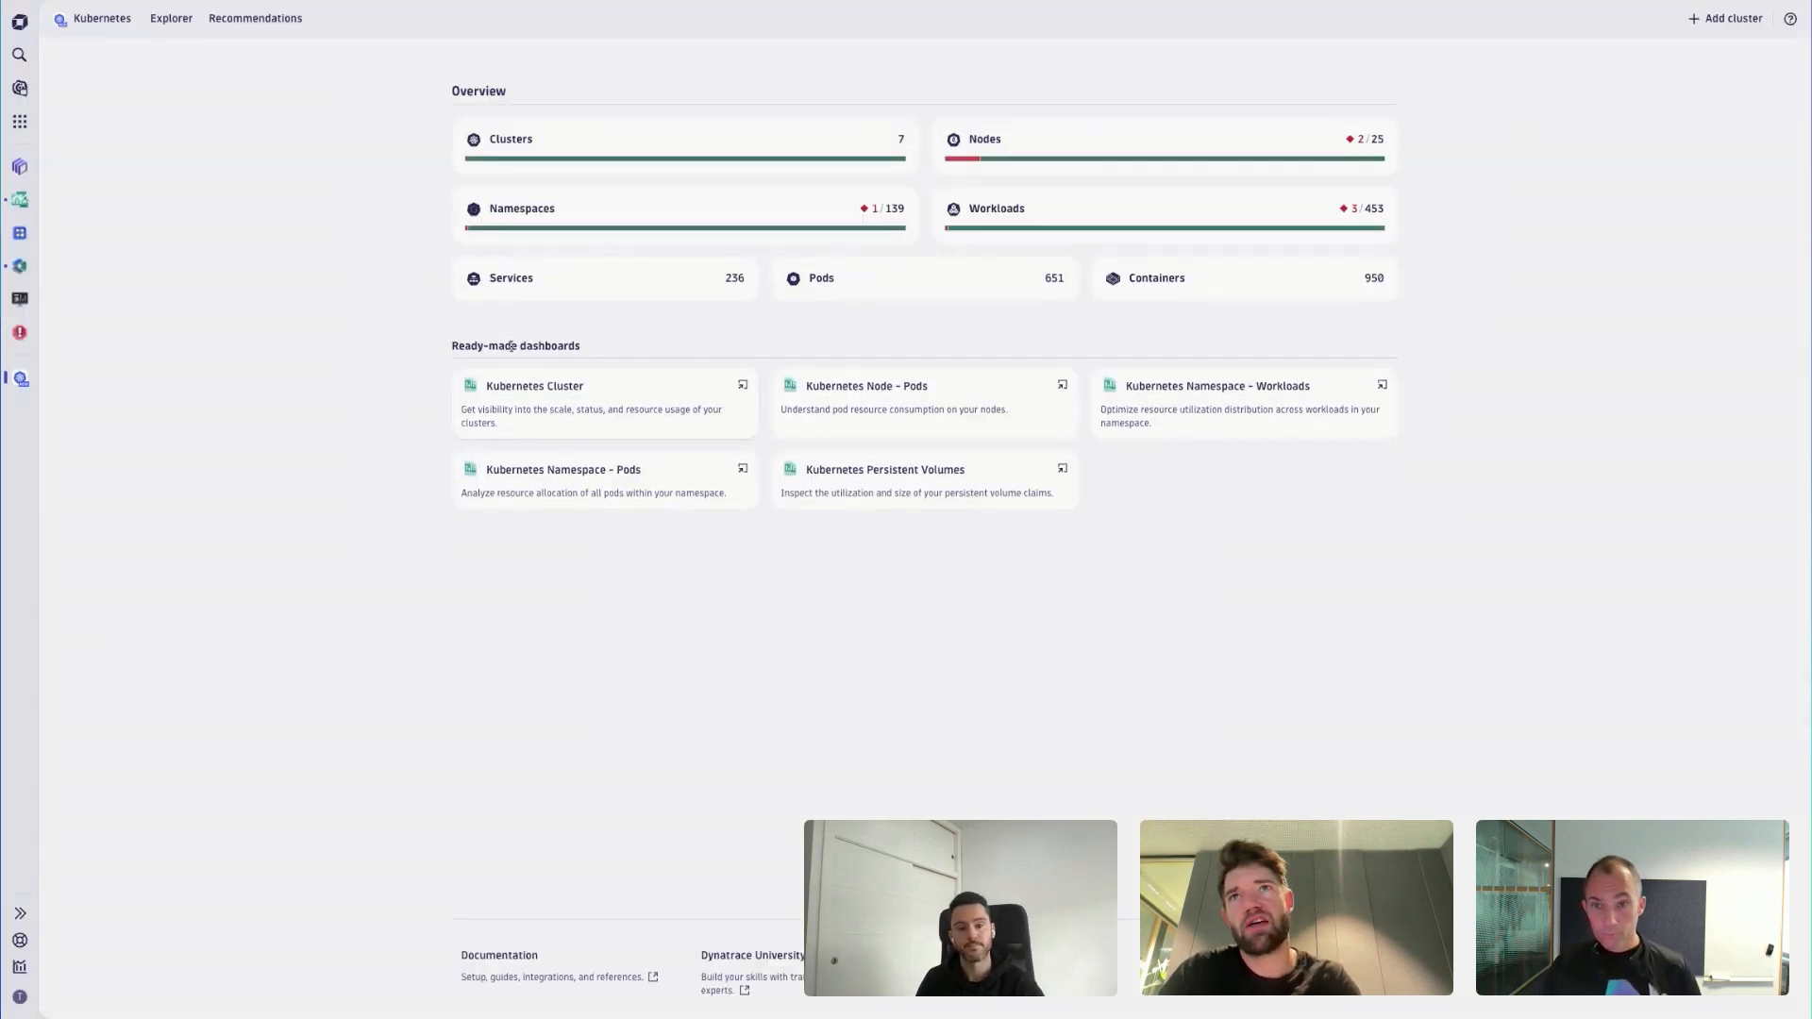
left_click_drag(453, 348, 635, 347)
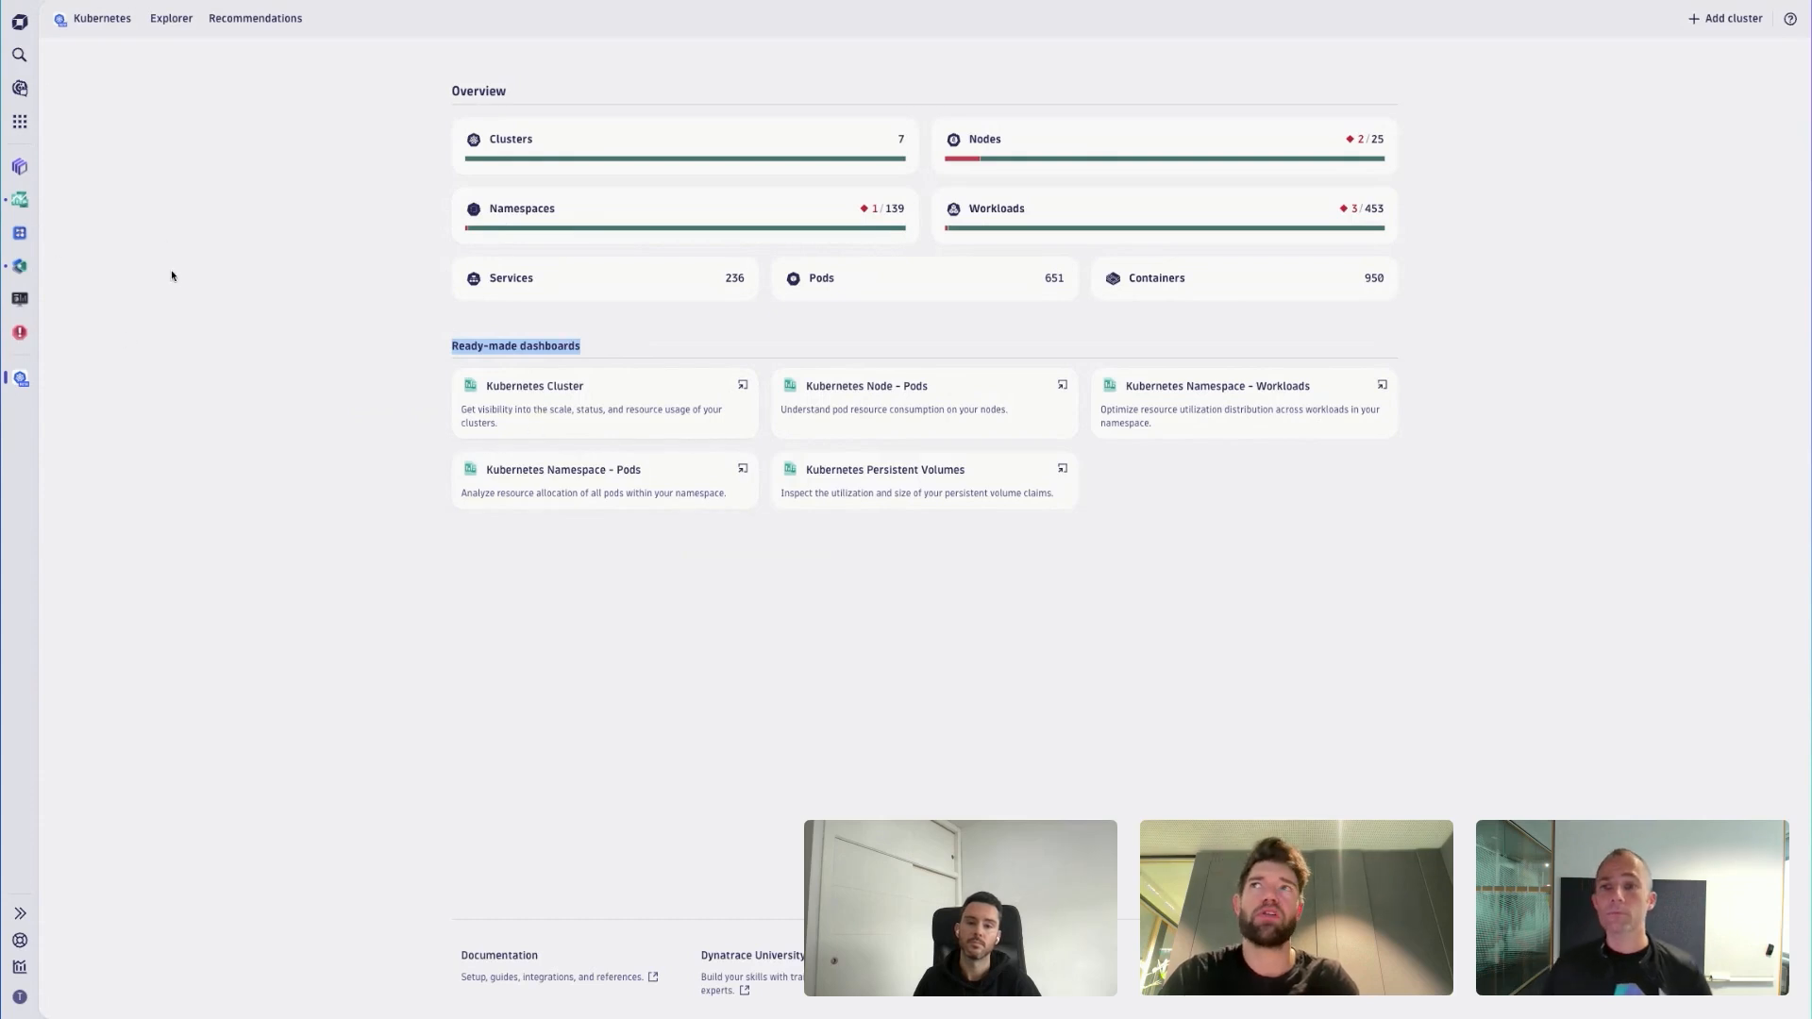
- Return to the Dashboards app, open the ready-made Kubernetes Cluster dashboard and duplicate it
left_click(22, 204)
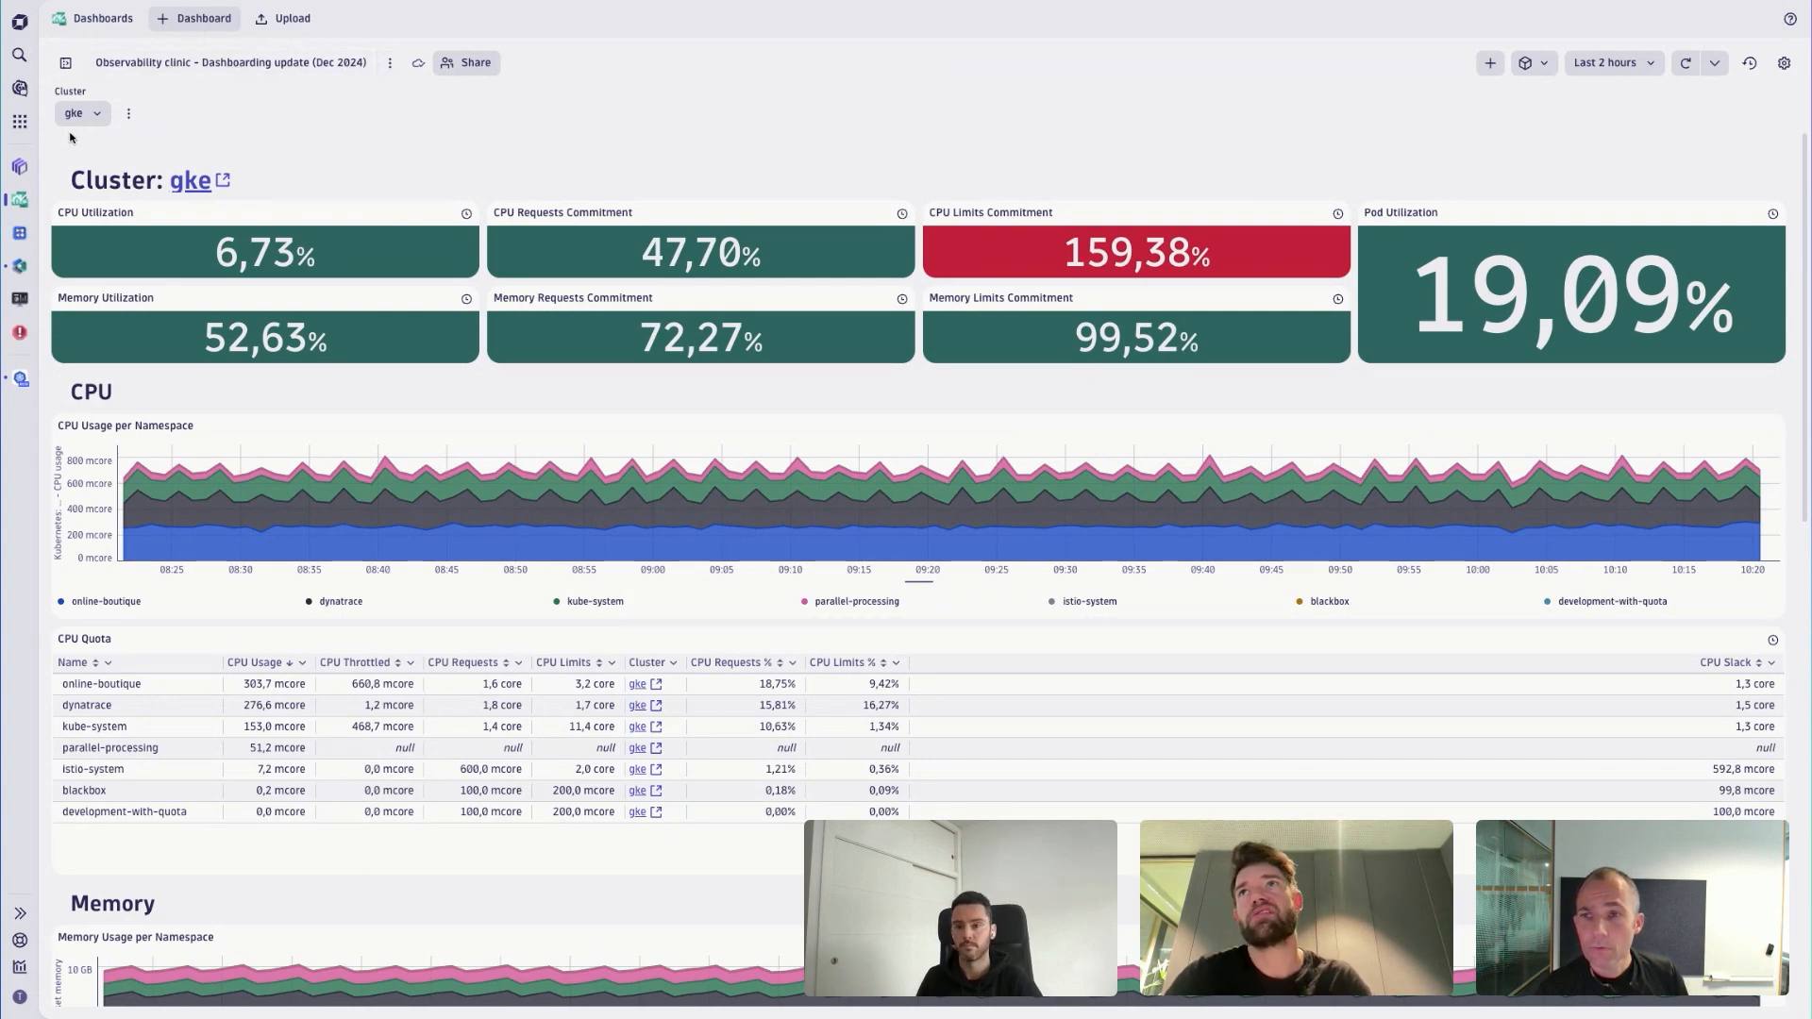
left_click(67, 64)
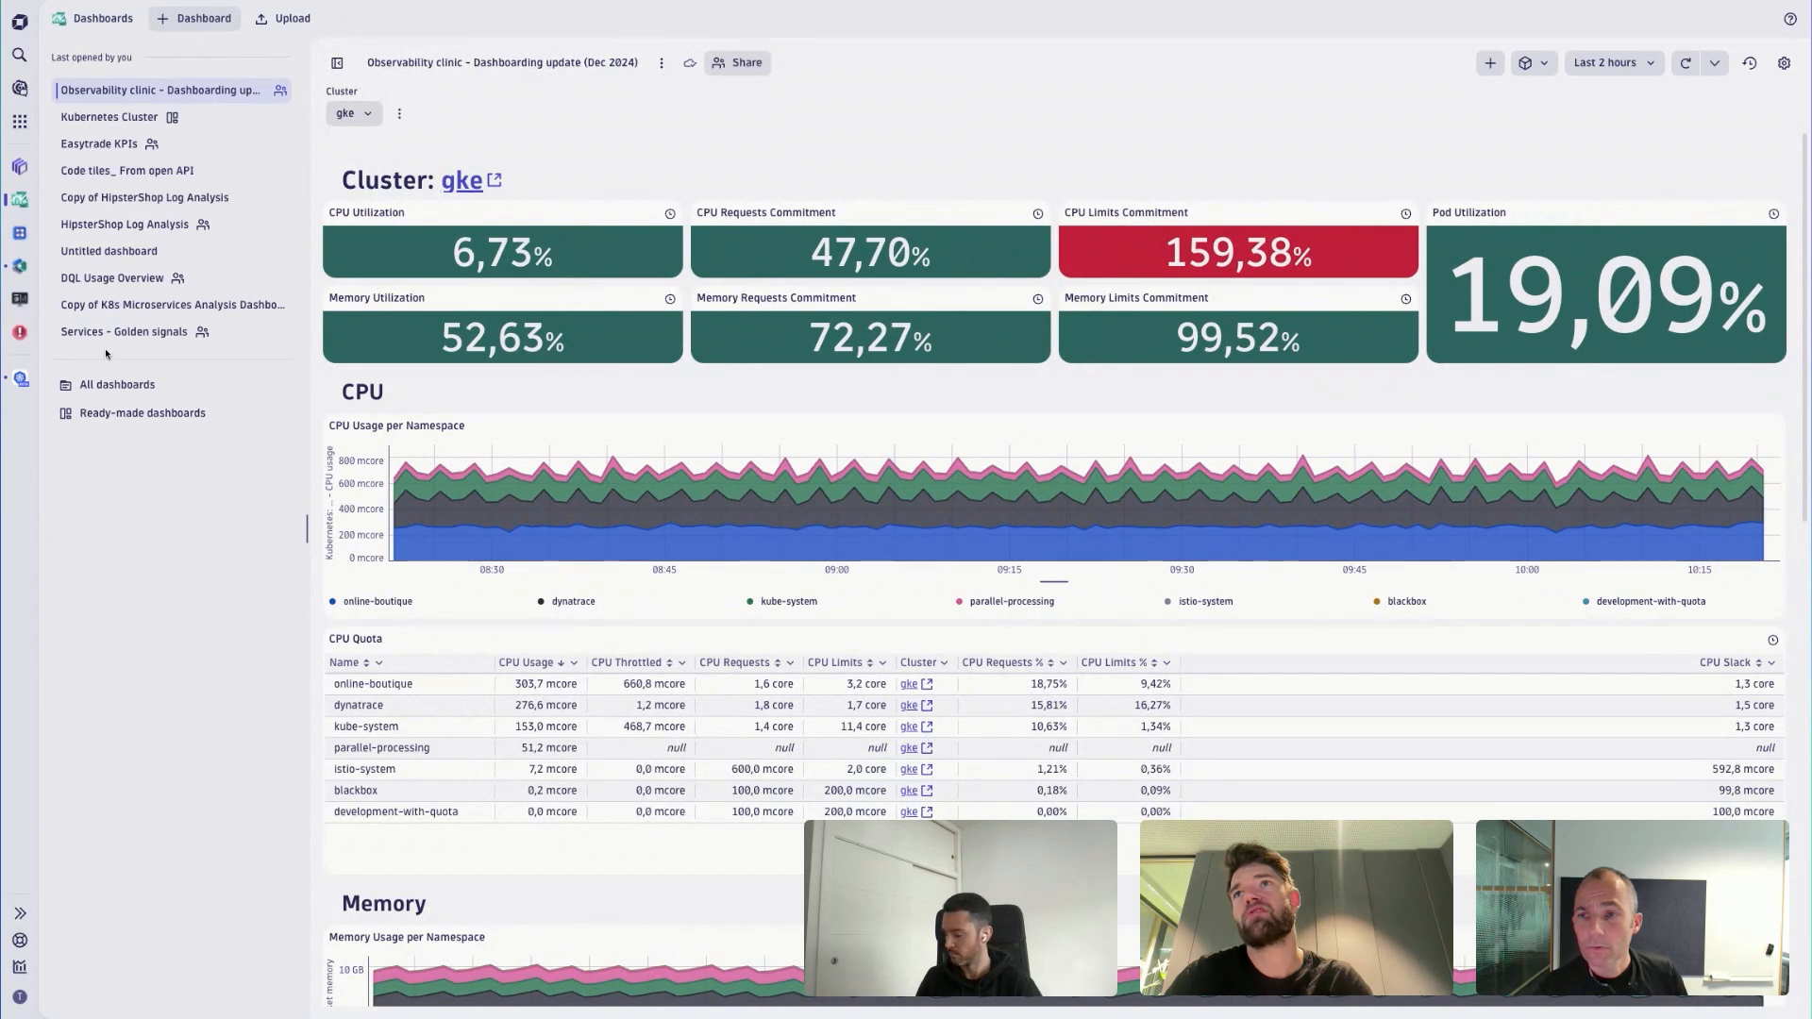
left_click(122, 415)
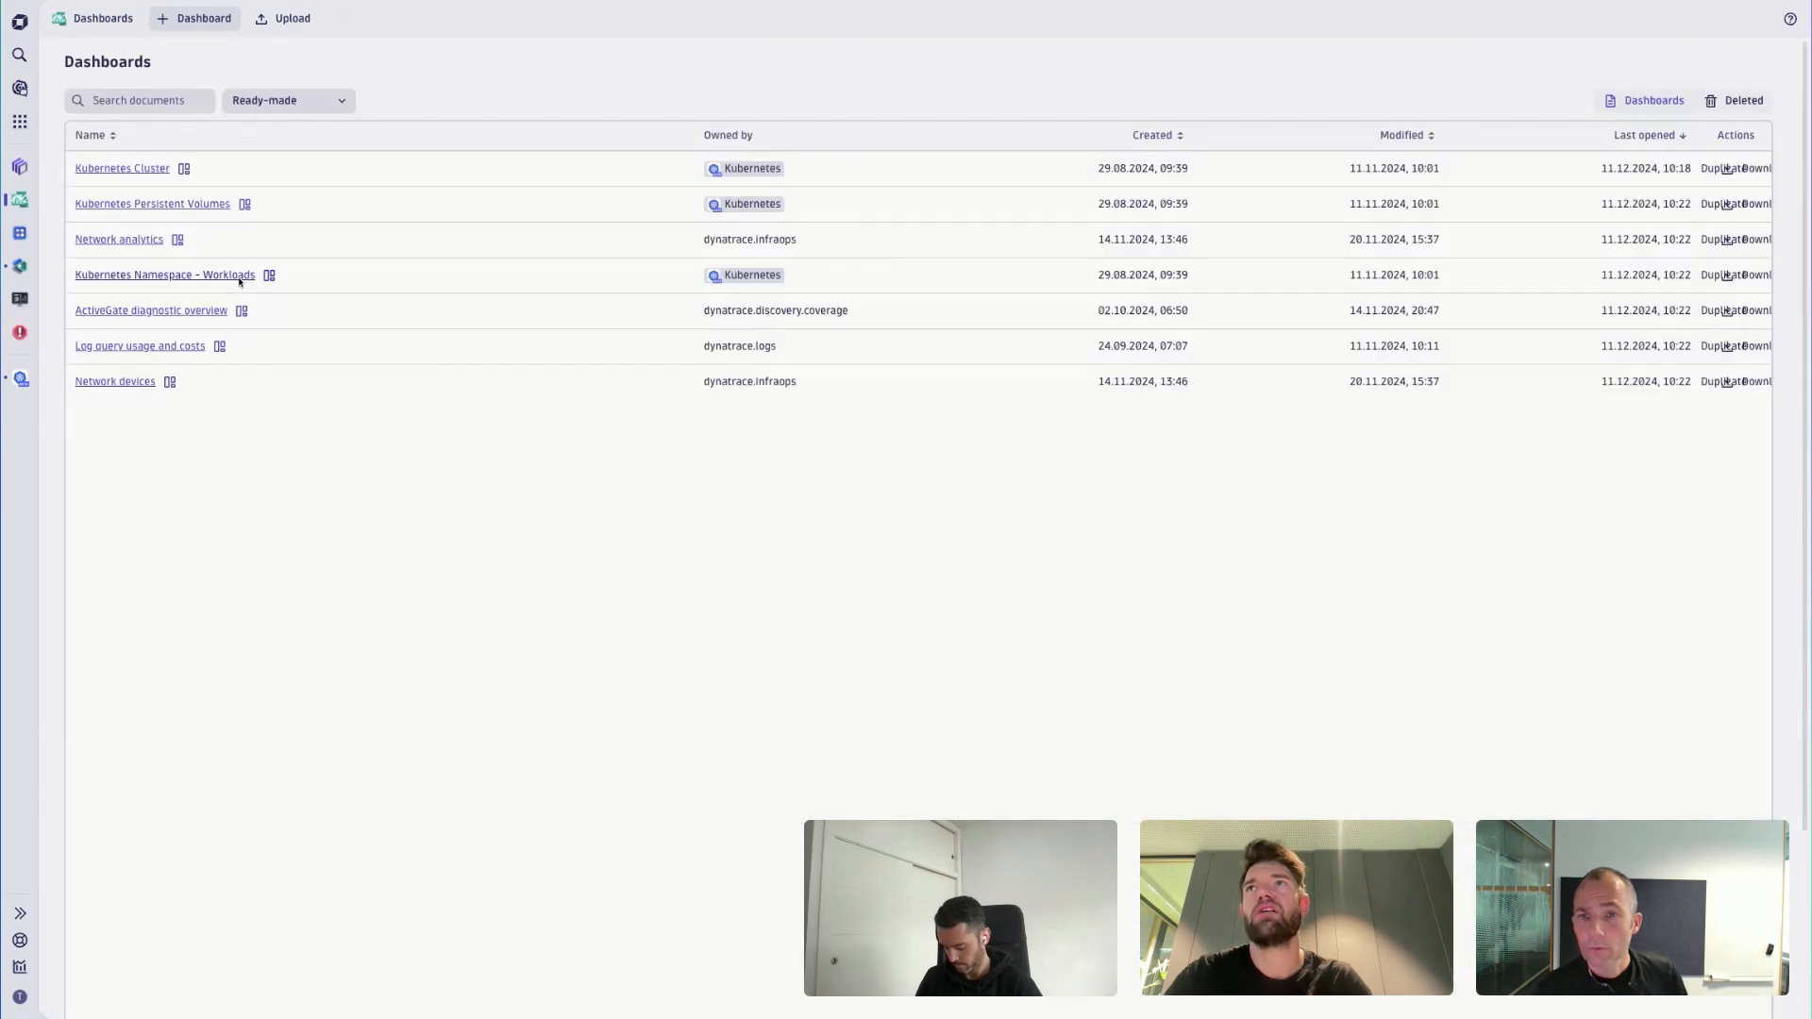
left_click(145, 169)
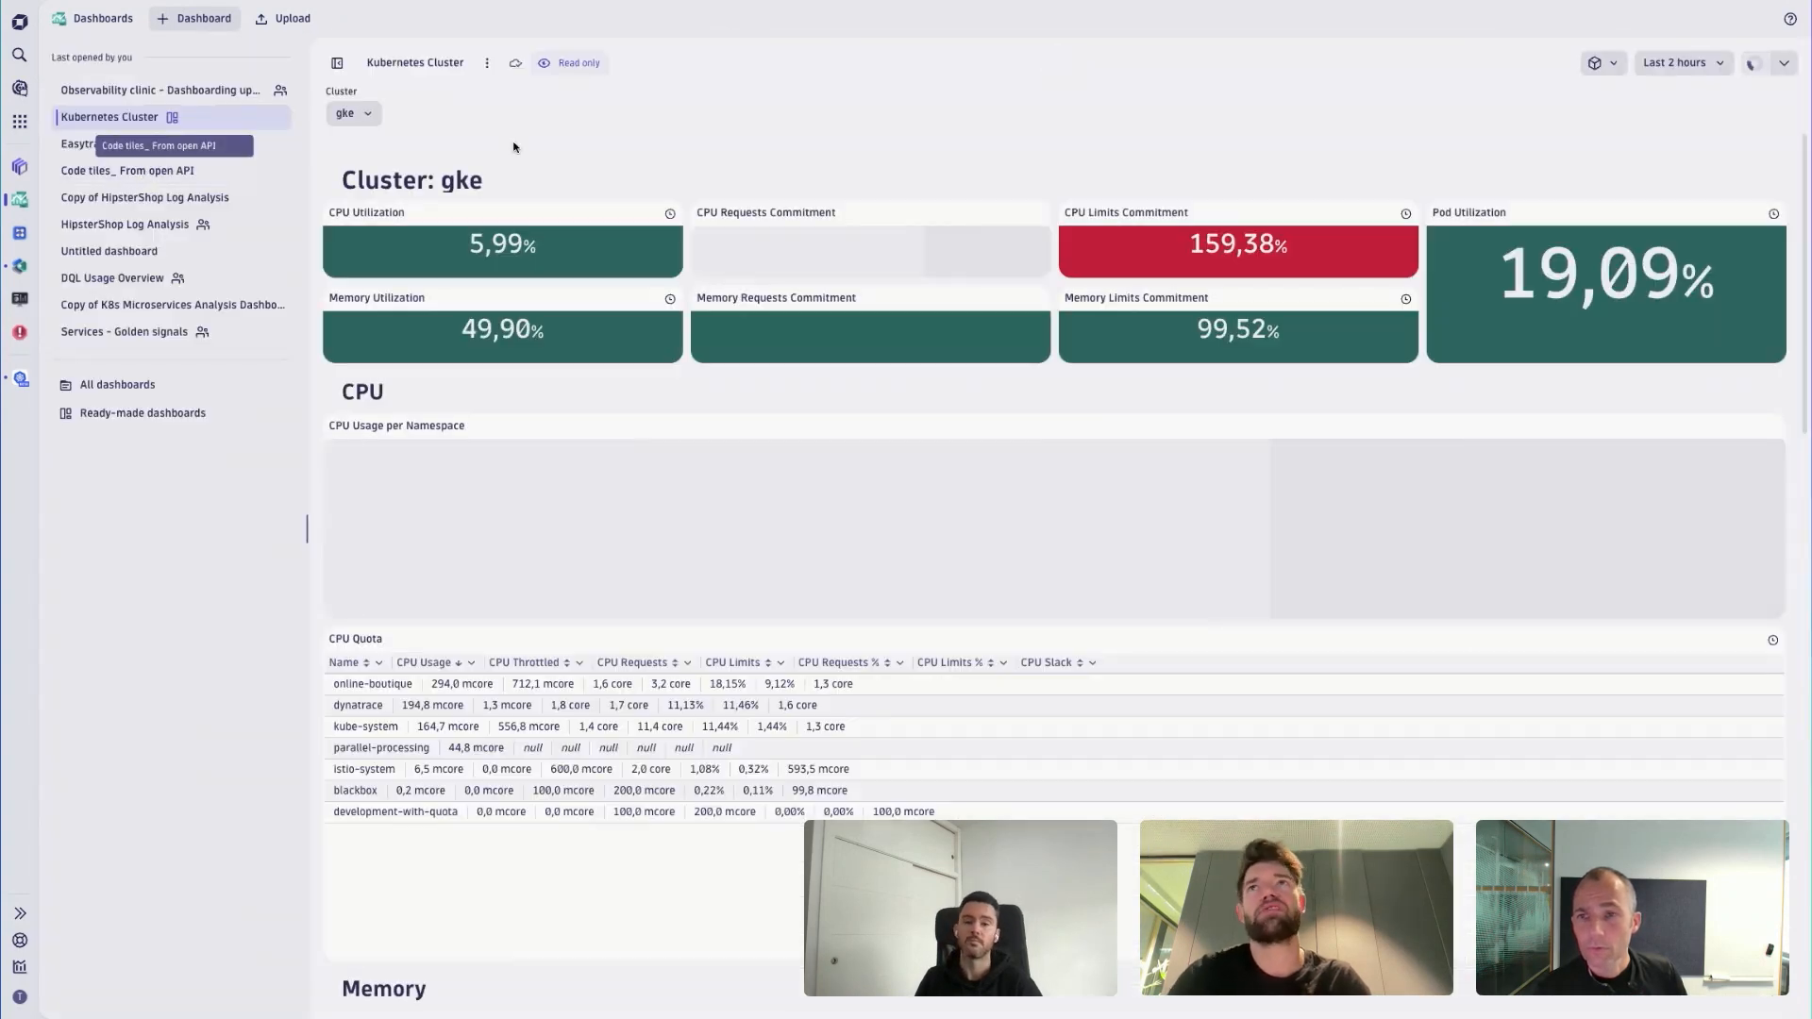
left_click(488, 64)
left_click(506, 93)
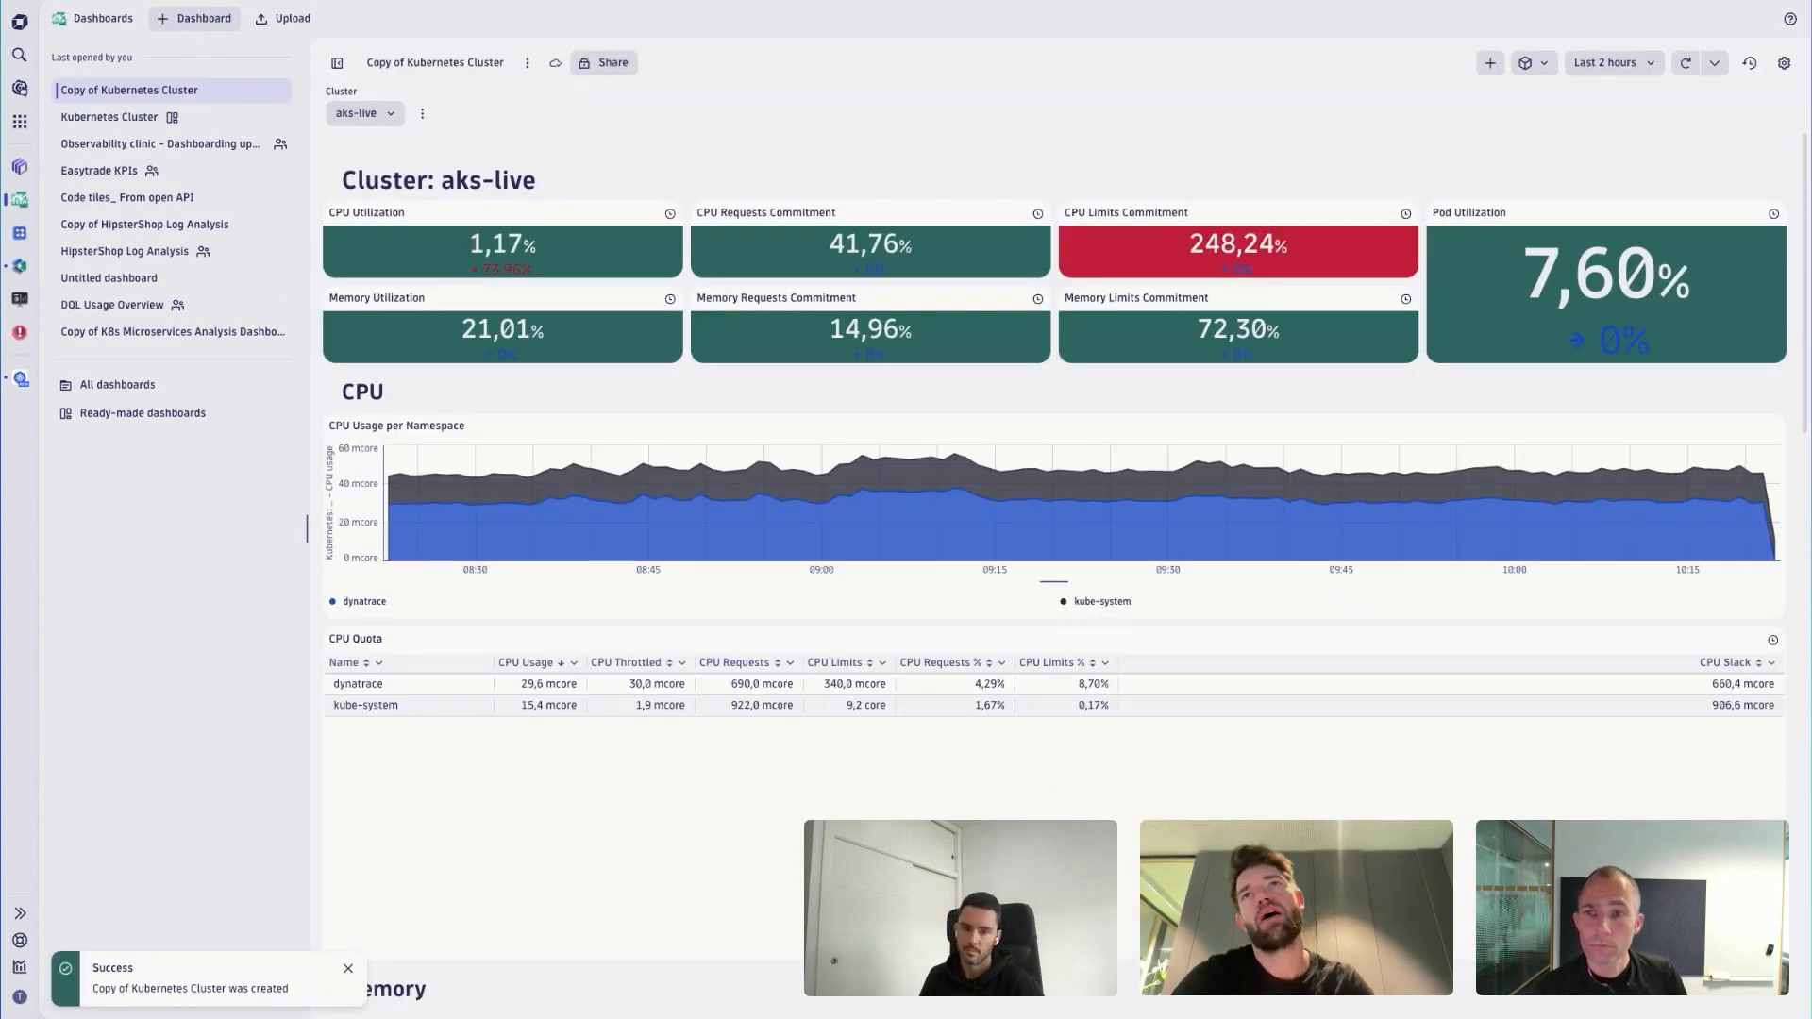
- Reopen the Observability clinic - Dashboarding update (Dec 2024) dashboard and hide the dashboard list
left_click(184, 146)
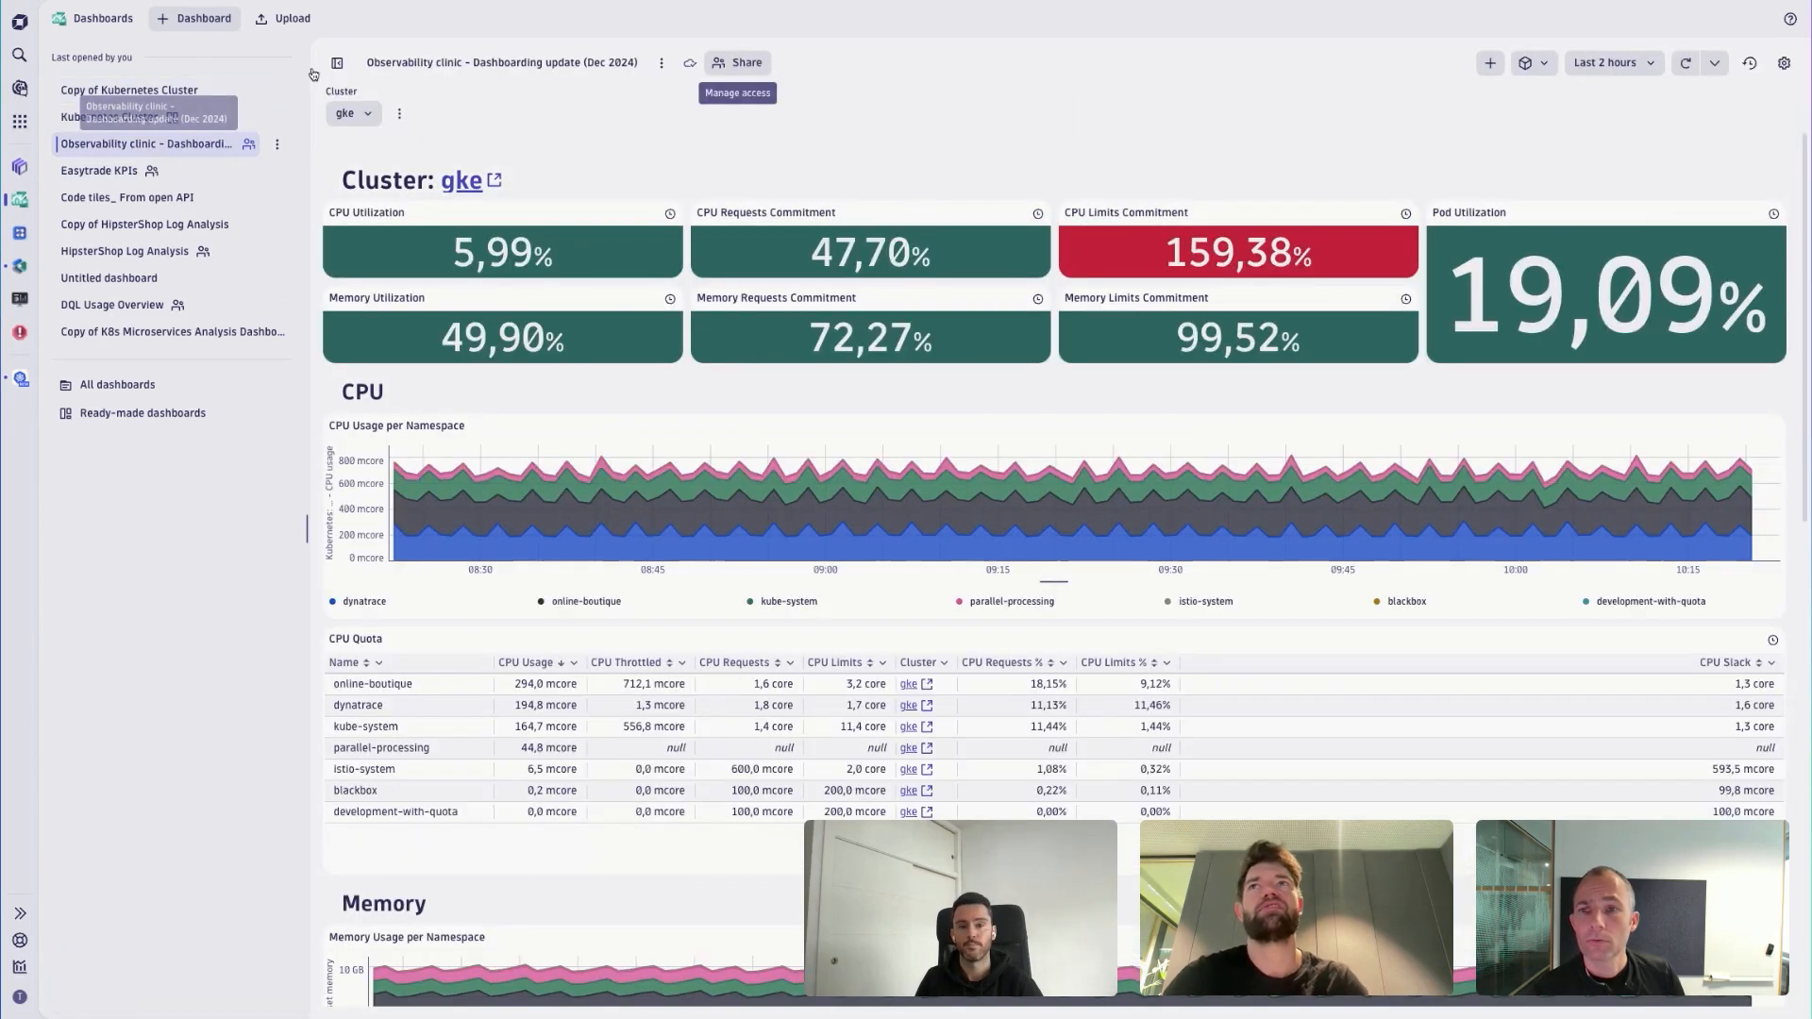
left_click(337, 62)
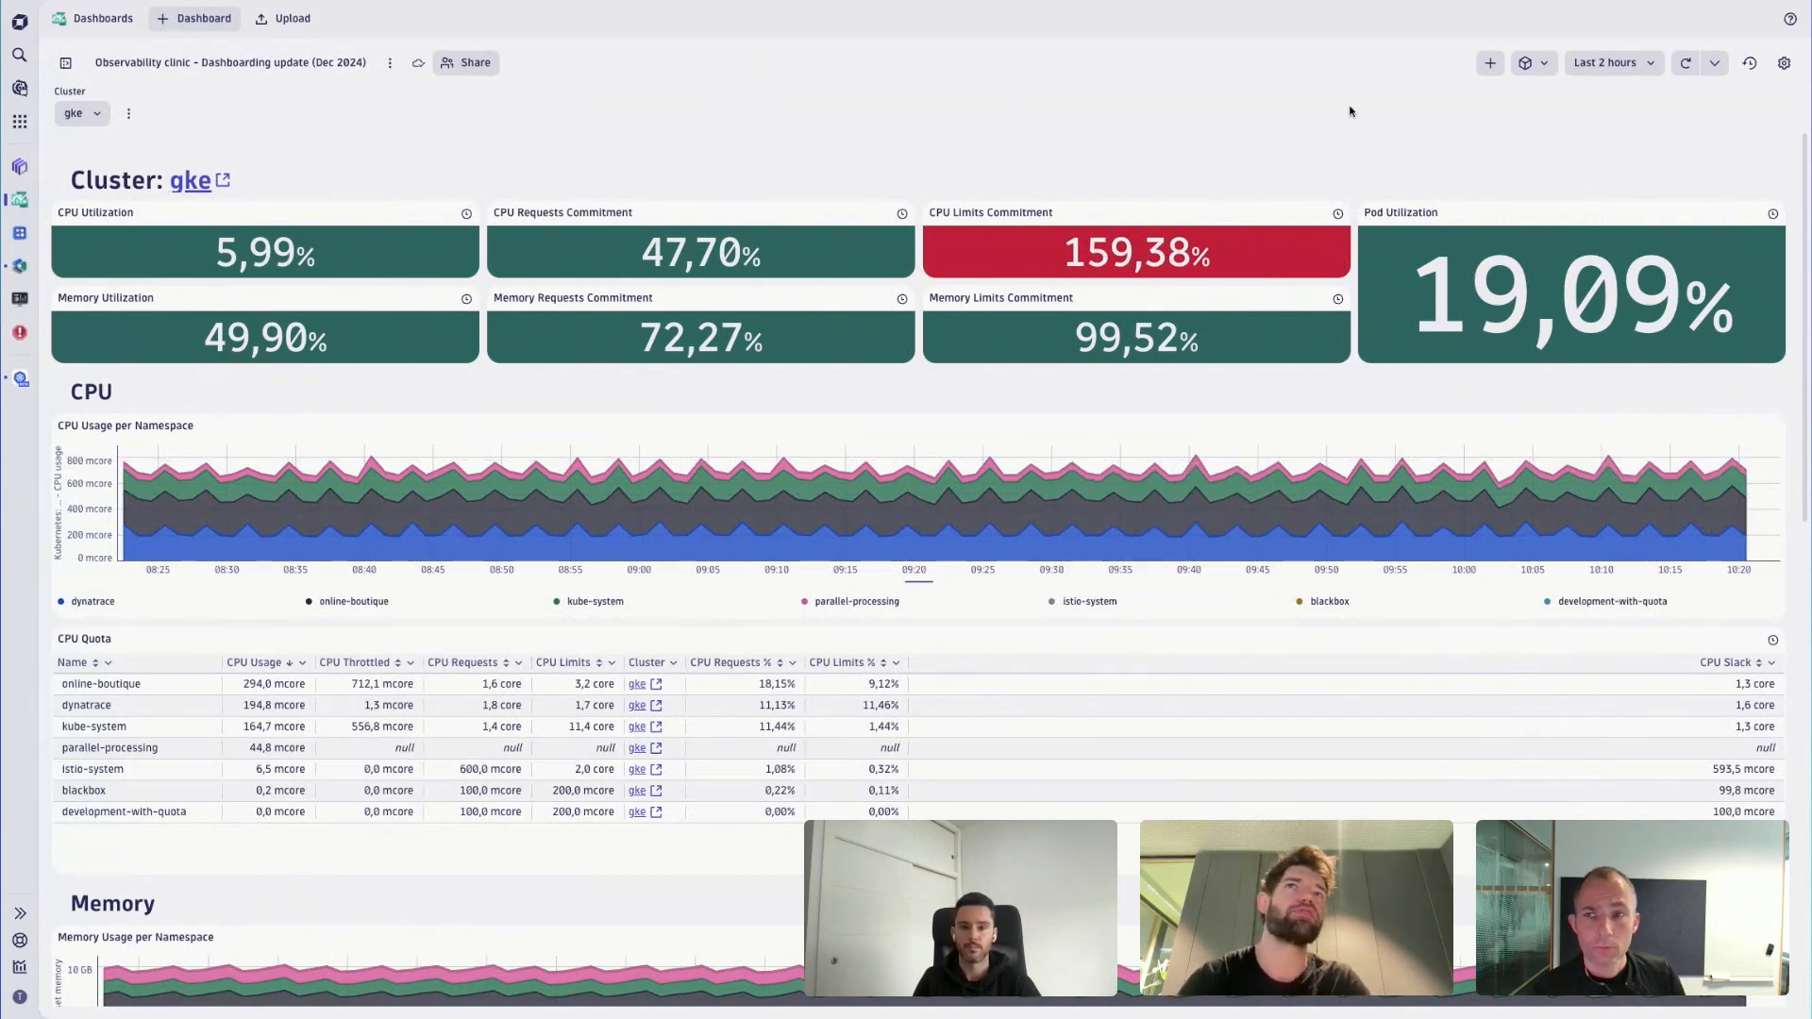
left_click(1489, 64)
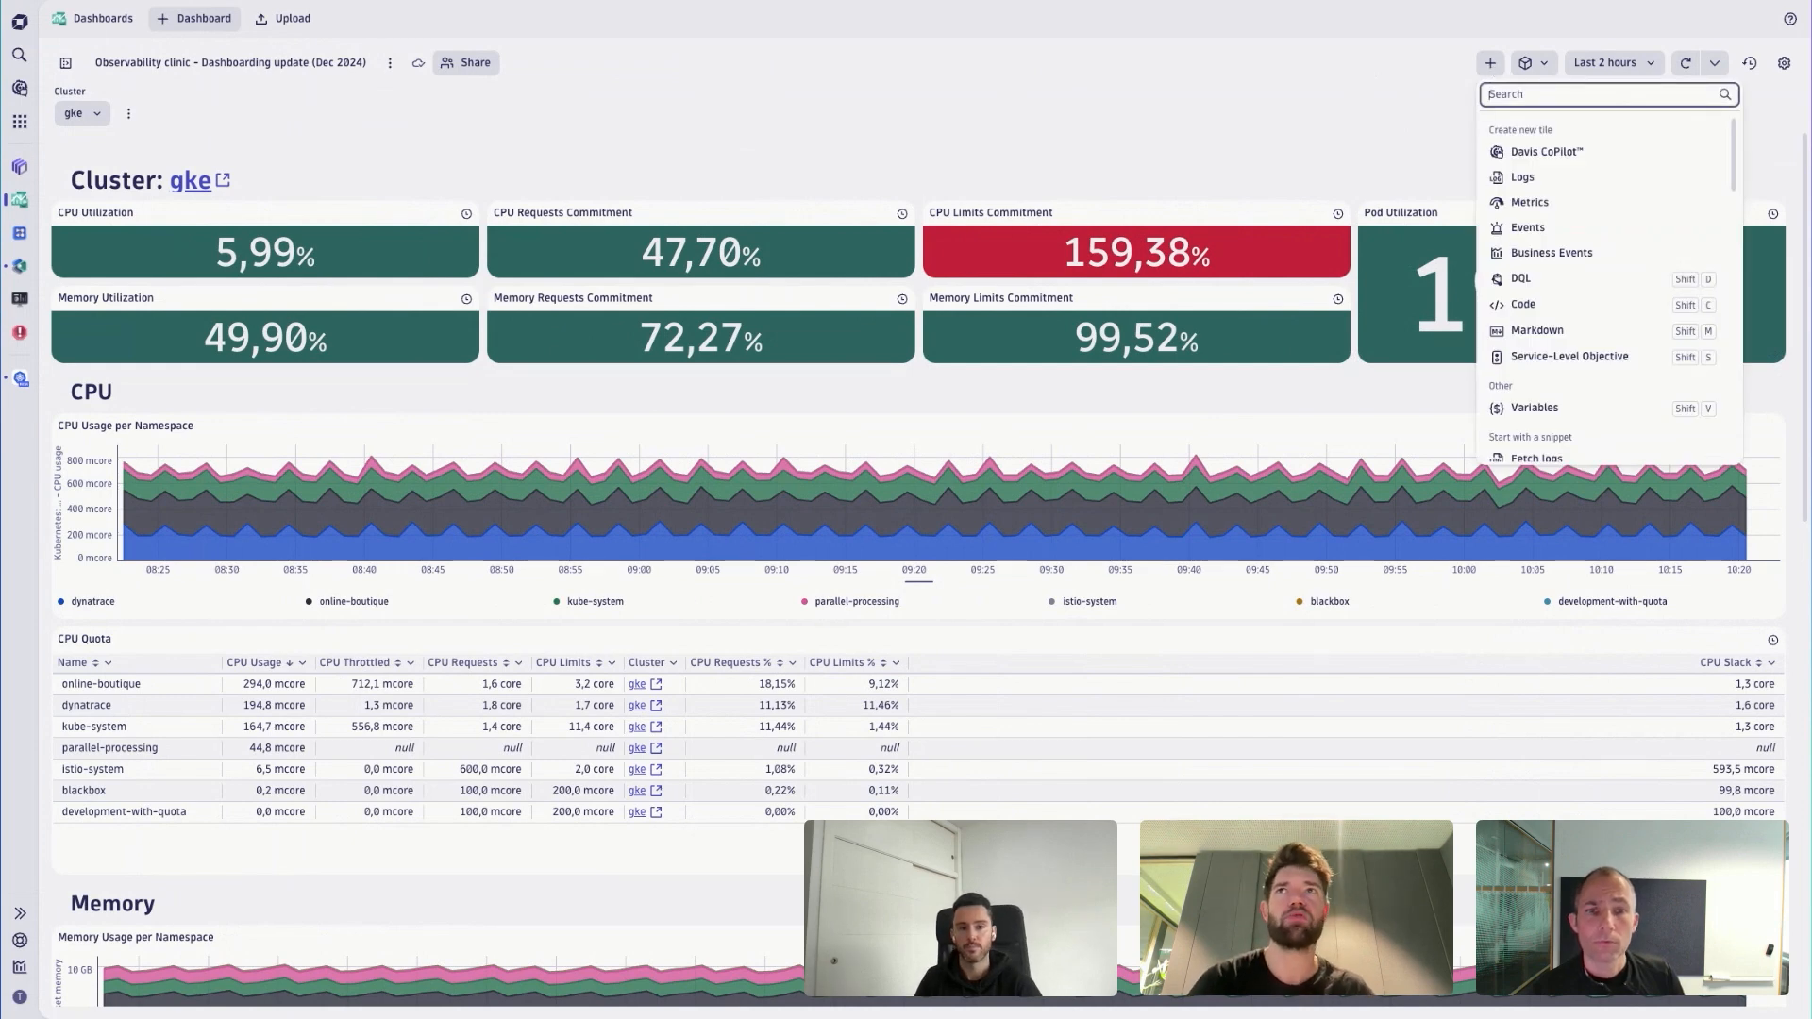
left_click(587, 81)
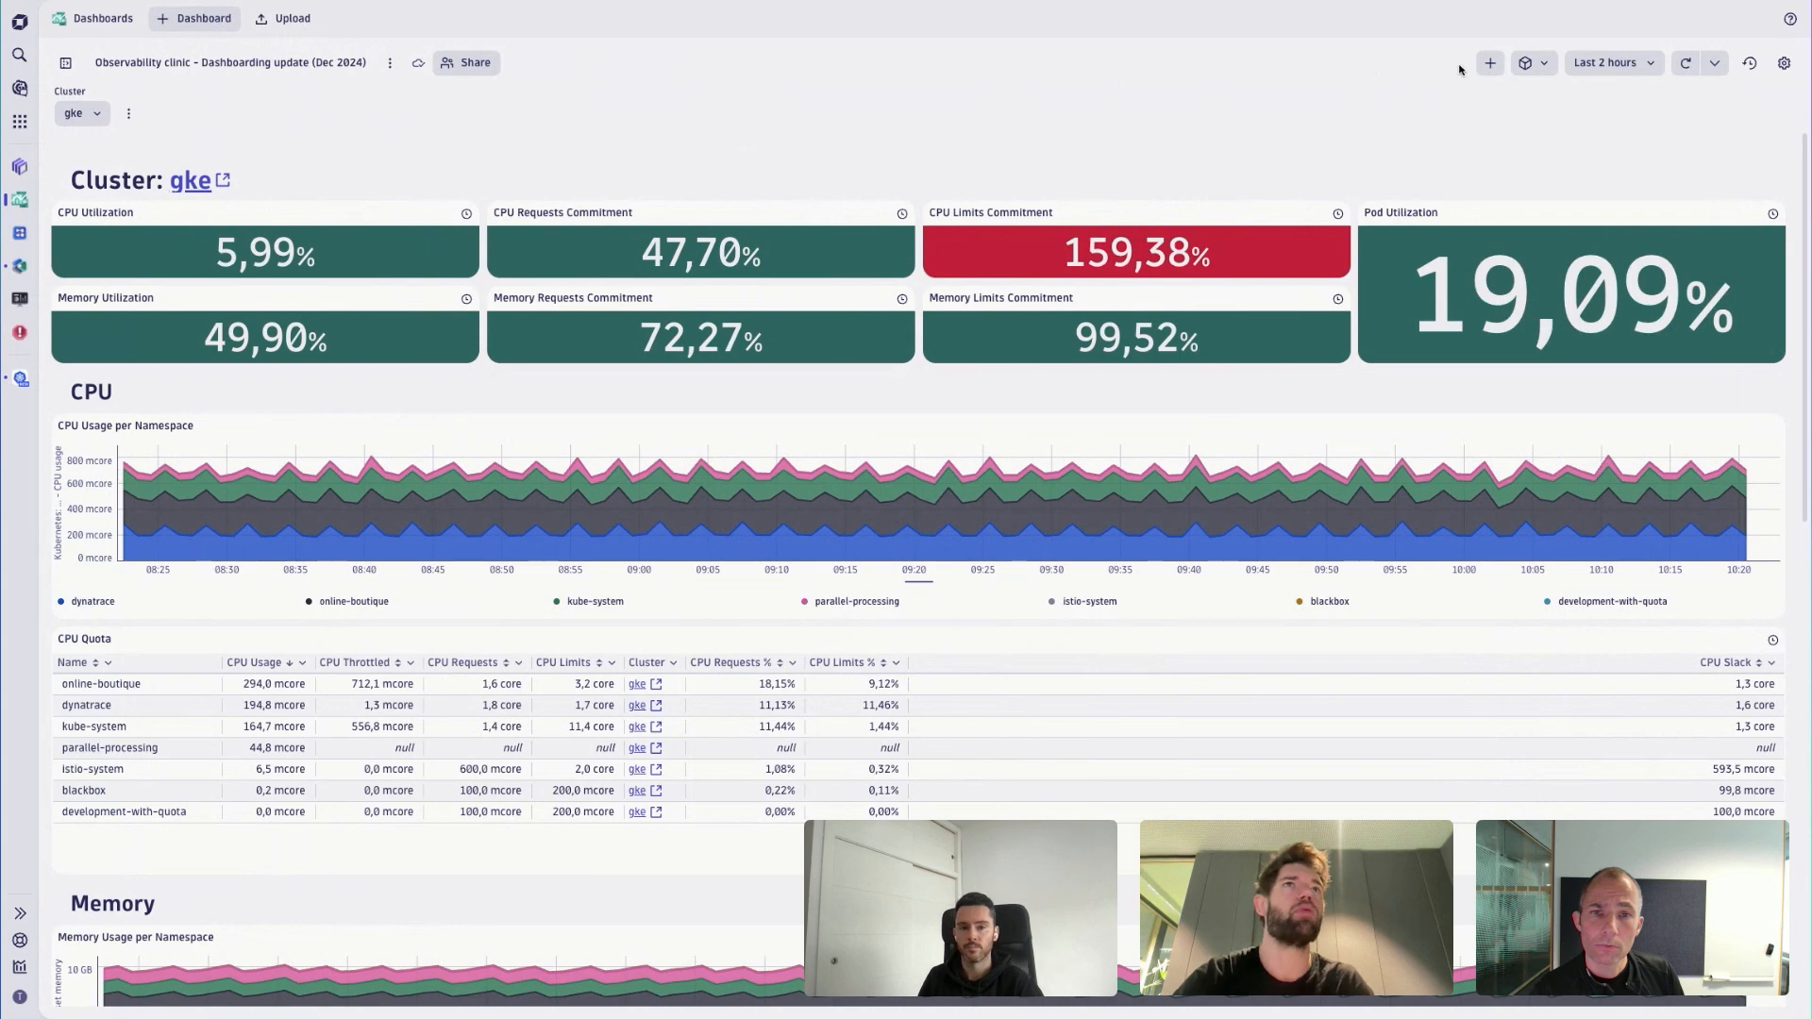
left_click(1490, 66)
left_click(1387, 88)
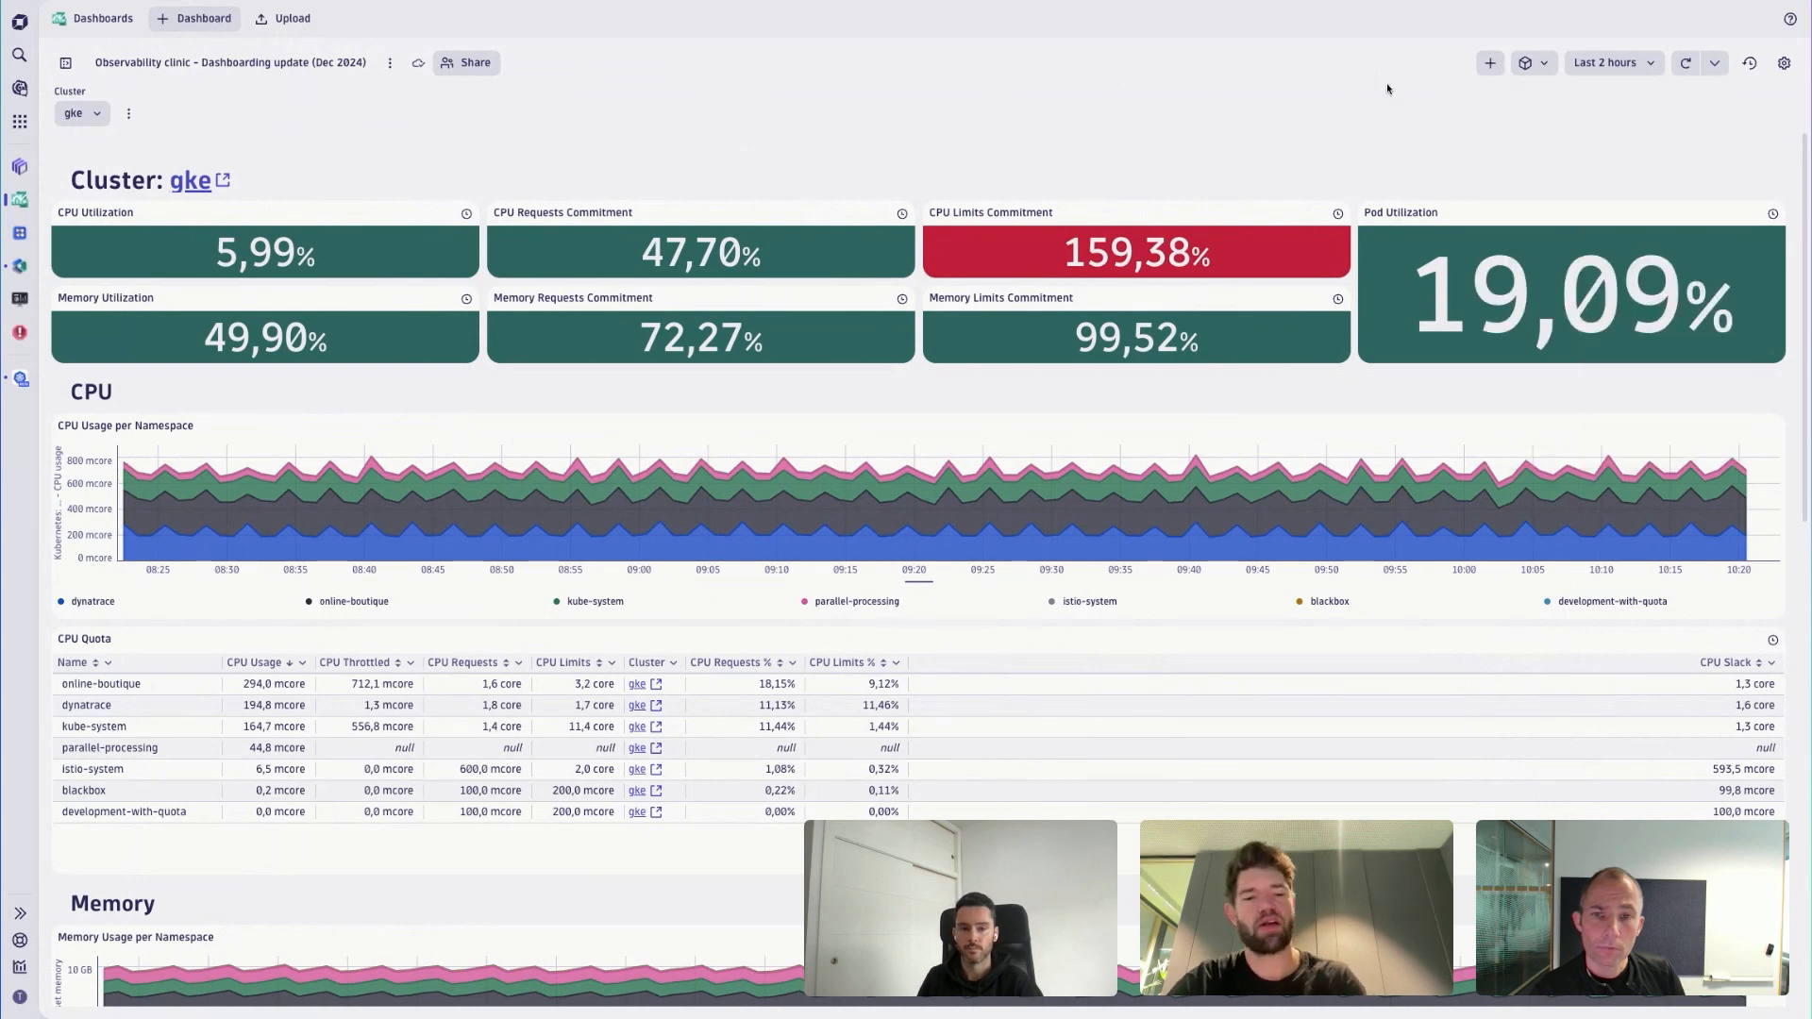
- Open the list of tiles that can be added to the dashboard and review its tile types and query snippets
key("shift+a")
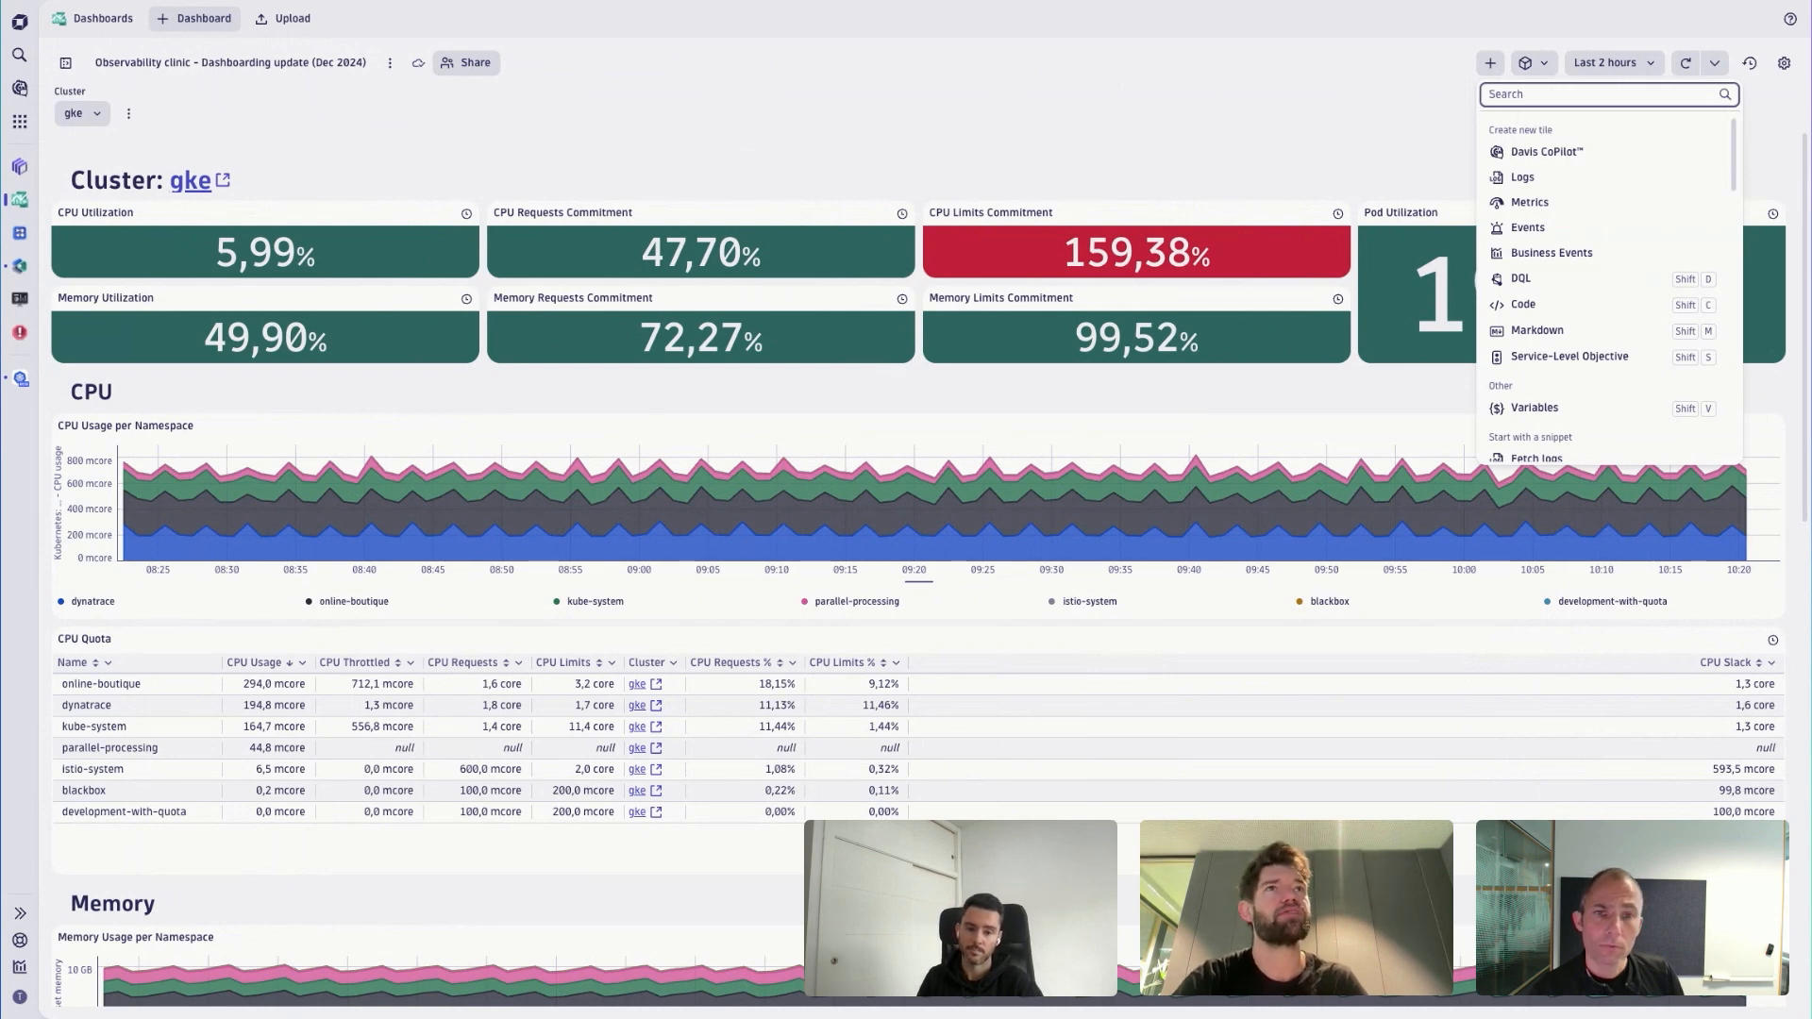
key("Down")
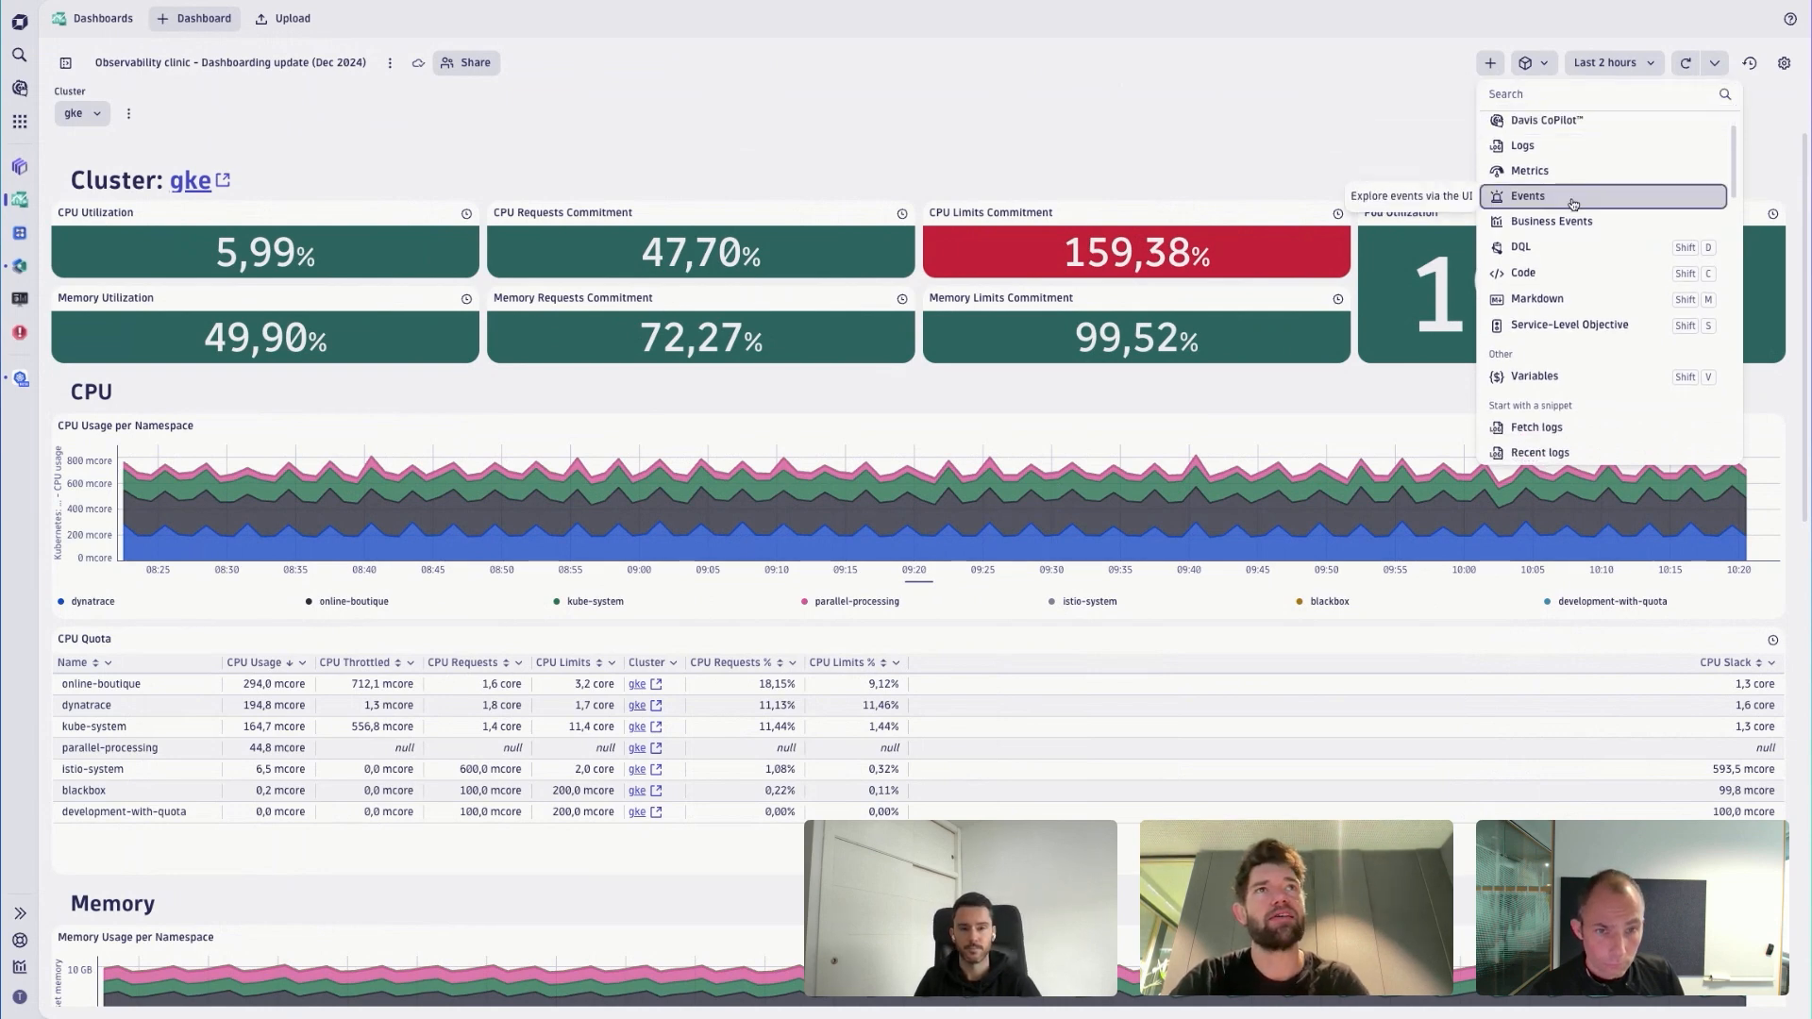
scroll(1573, 207, "up", 1)
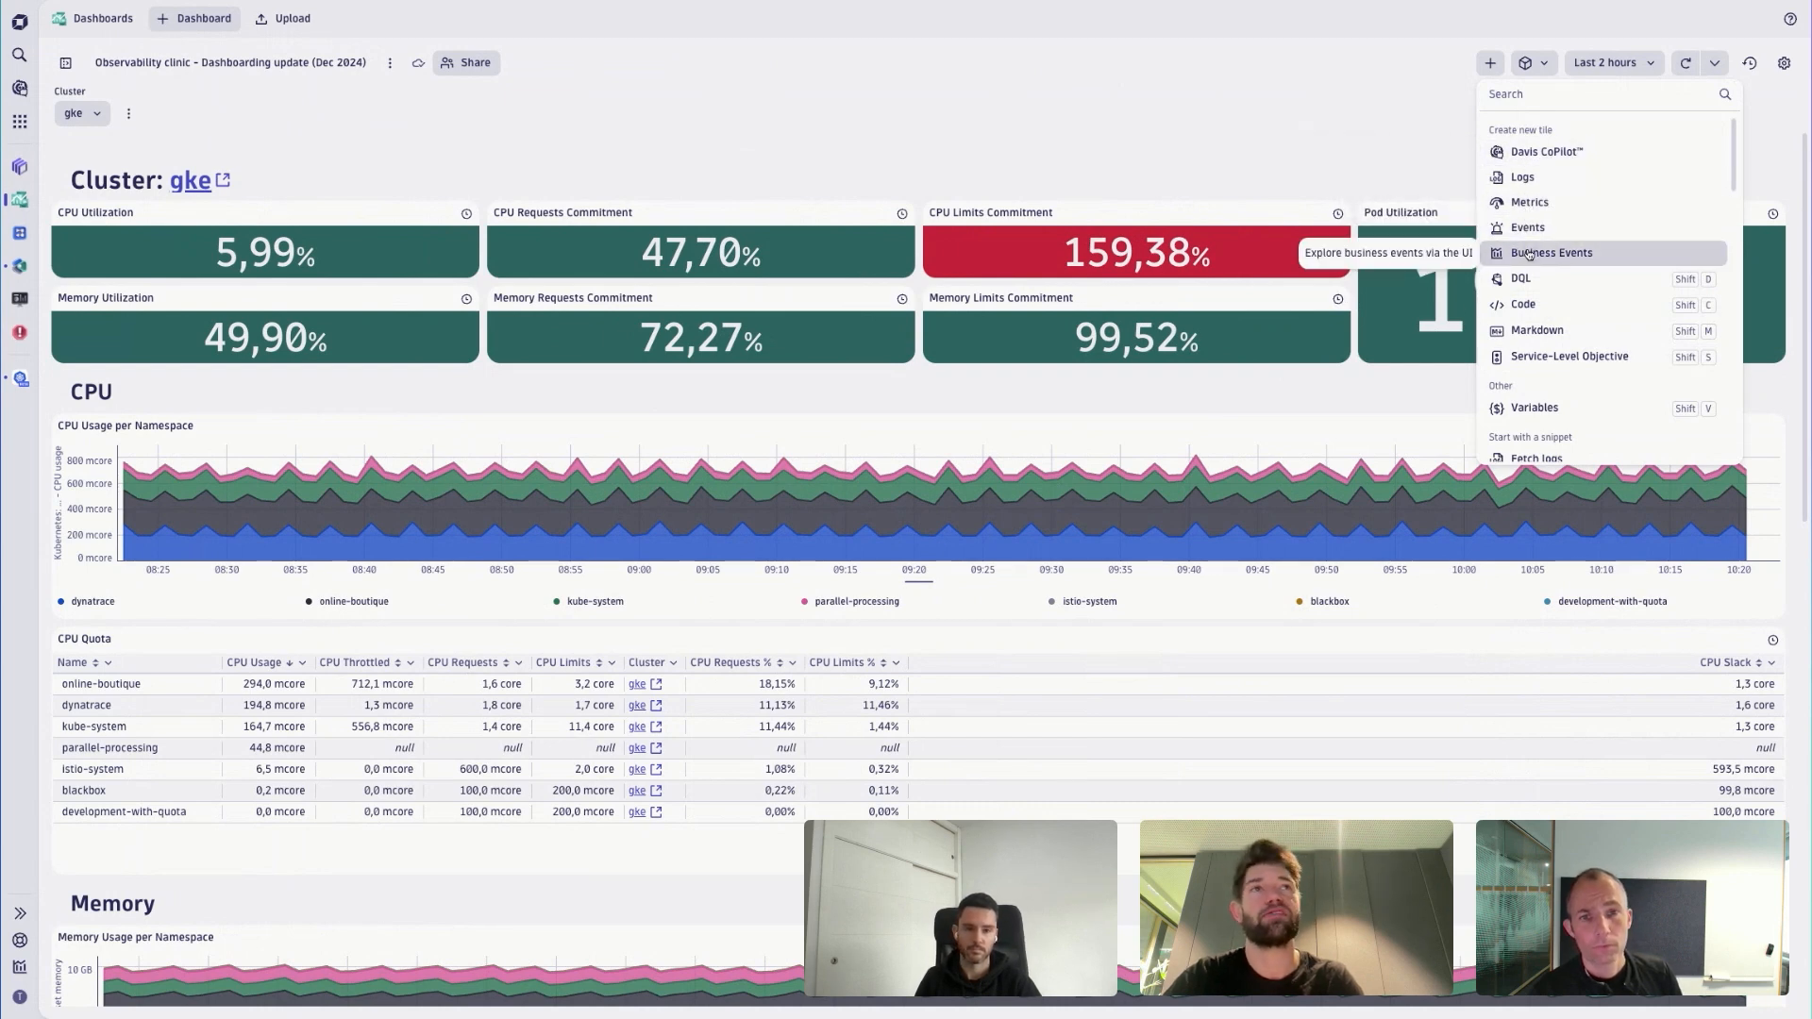
scroll(1557, 330, "down", 2)
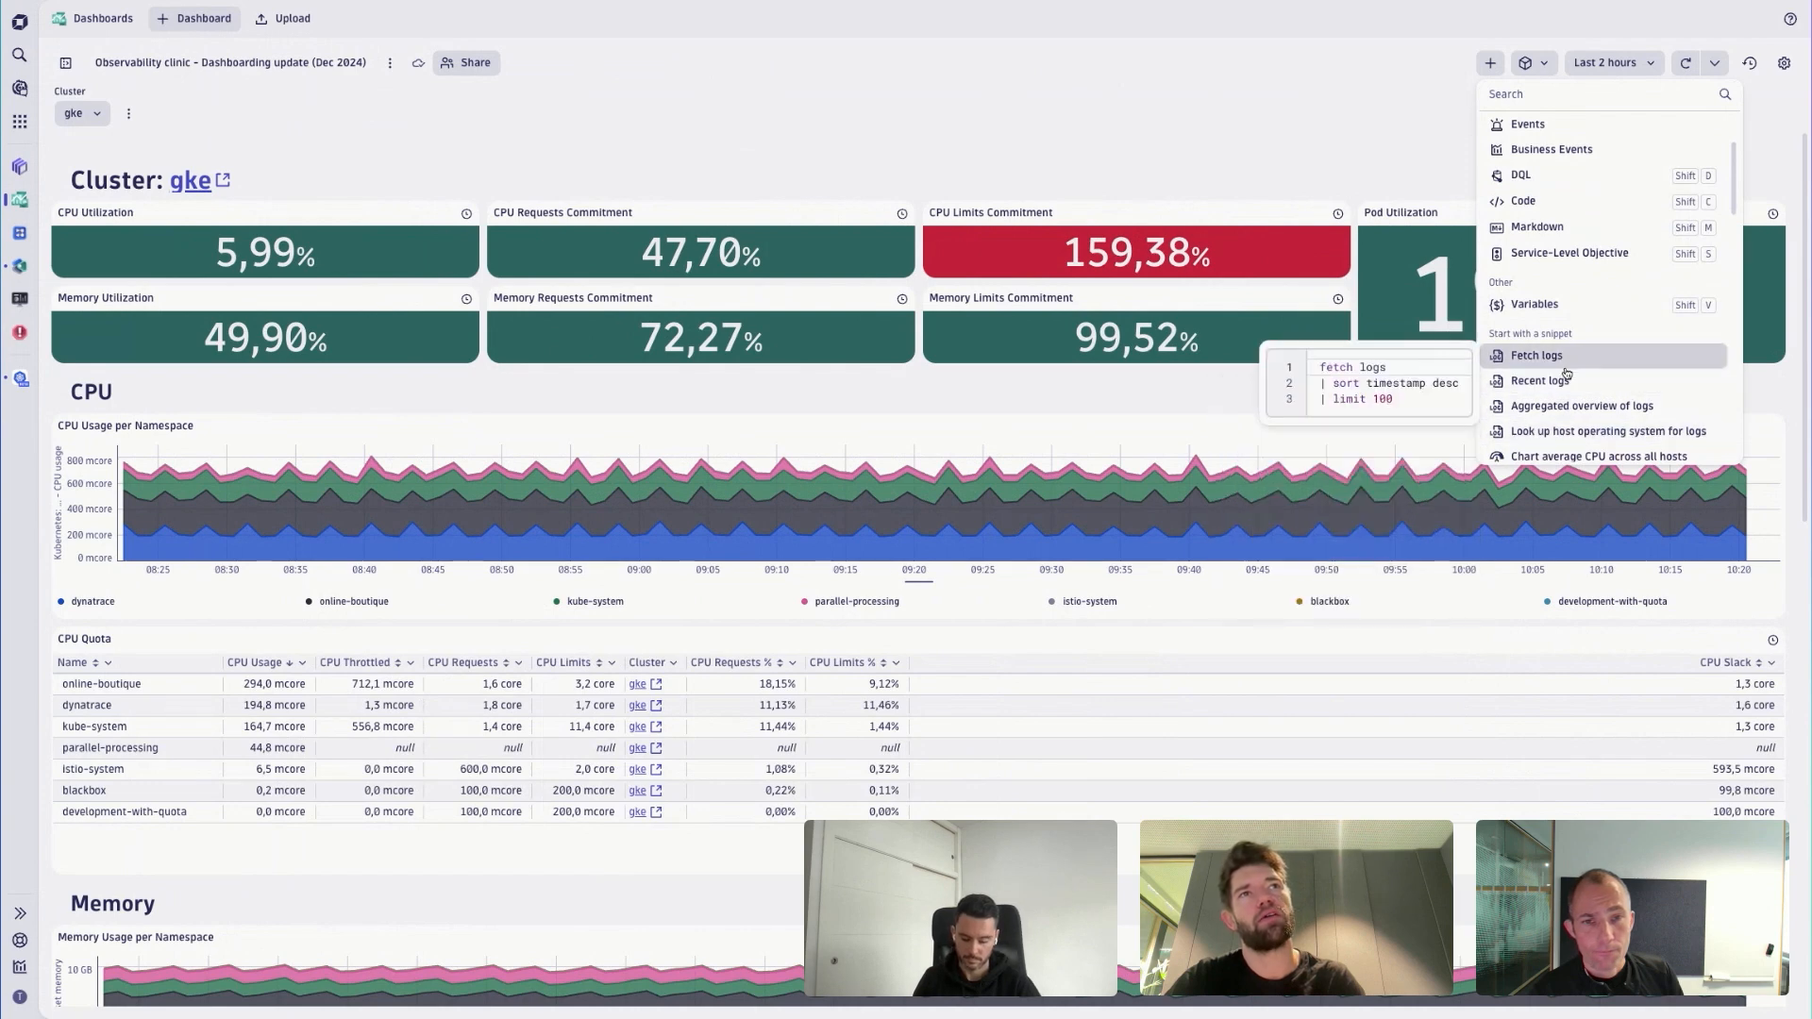
scroll(1547, 135, "up", 1)
left_click(1541, 95)
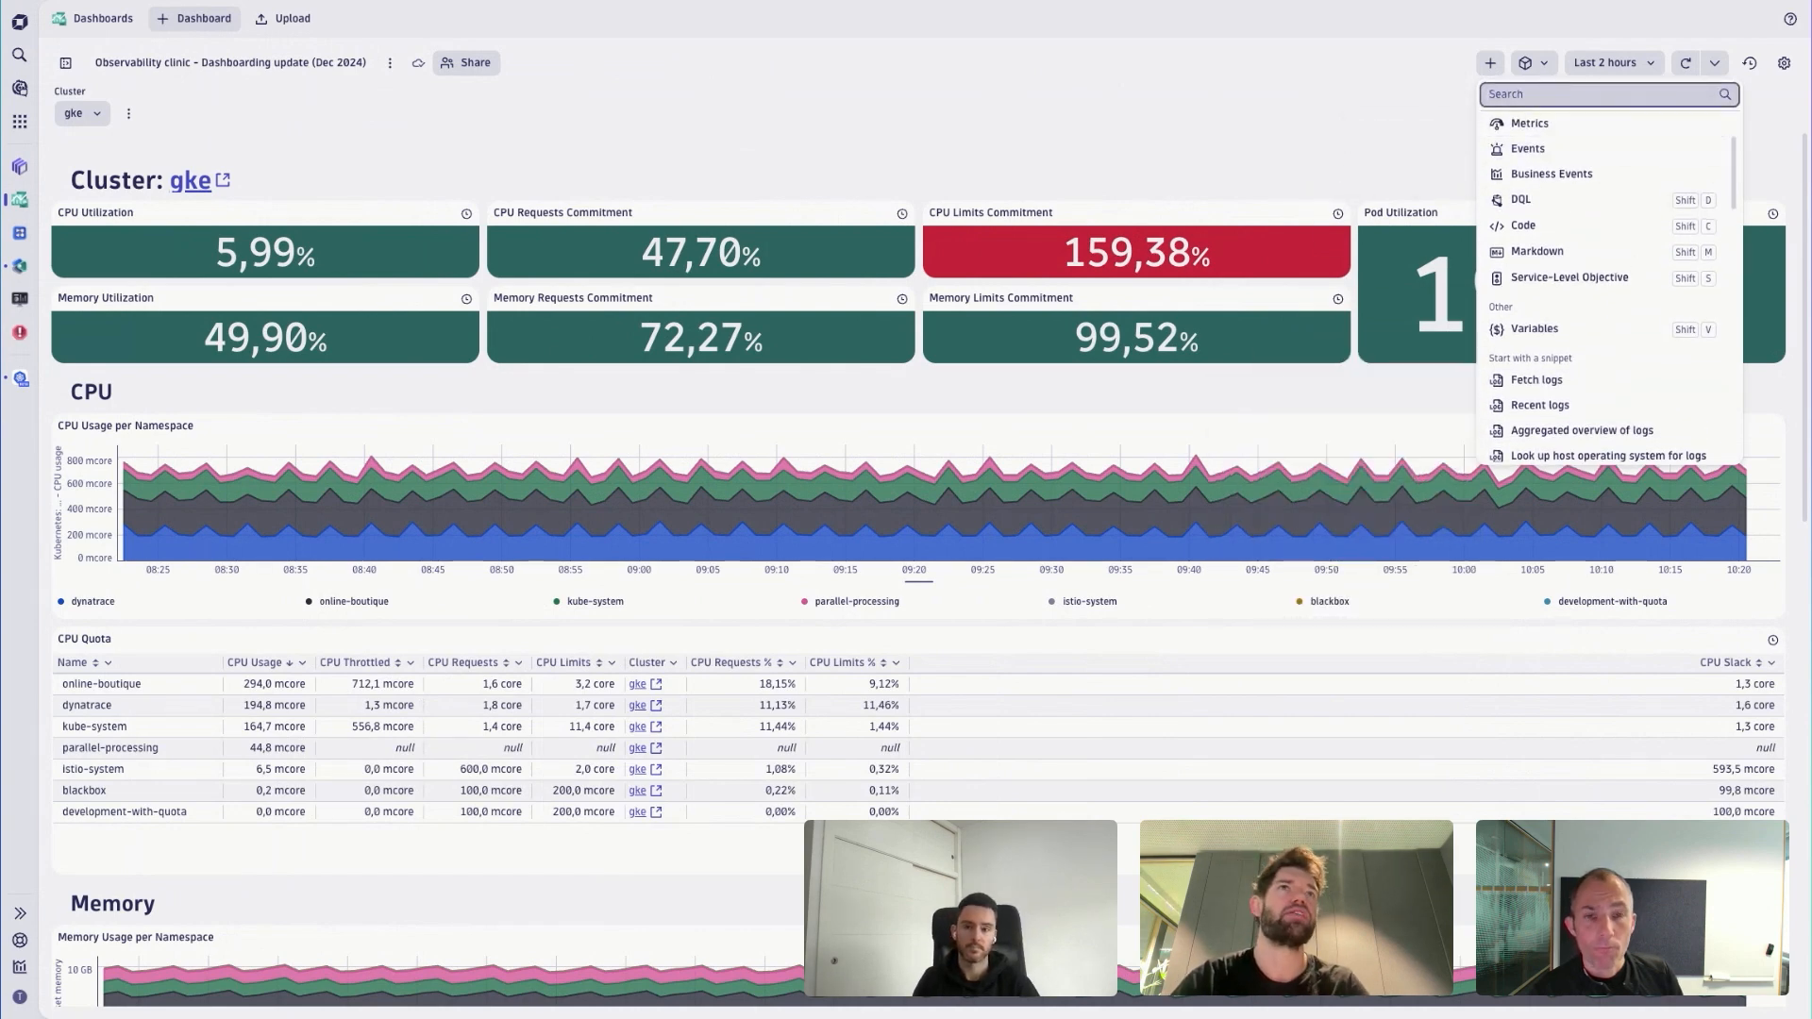
scroll(1561, 255, "up", 1)
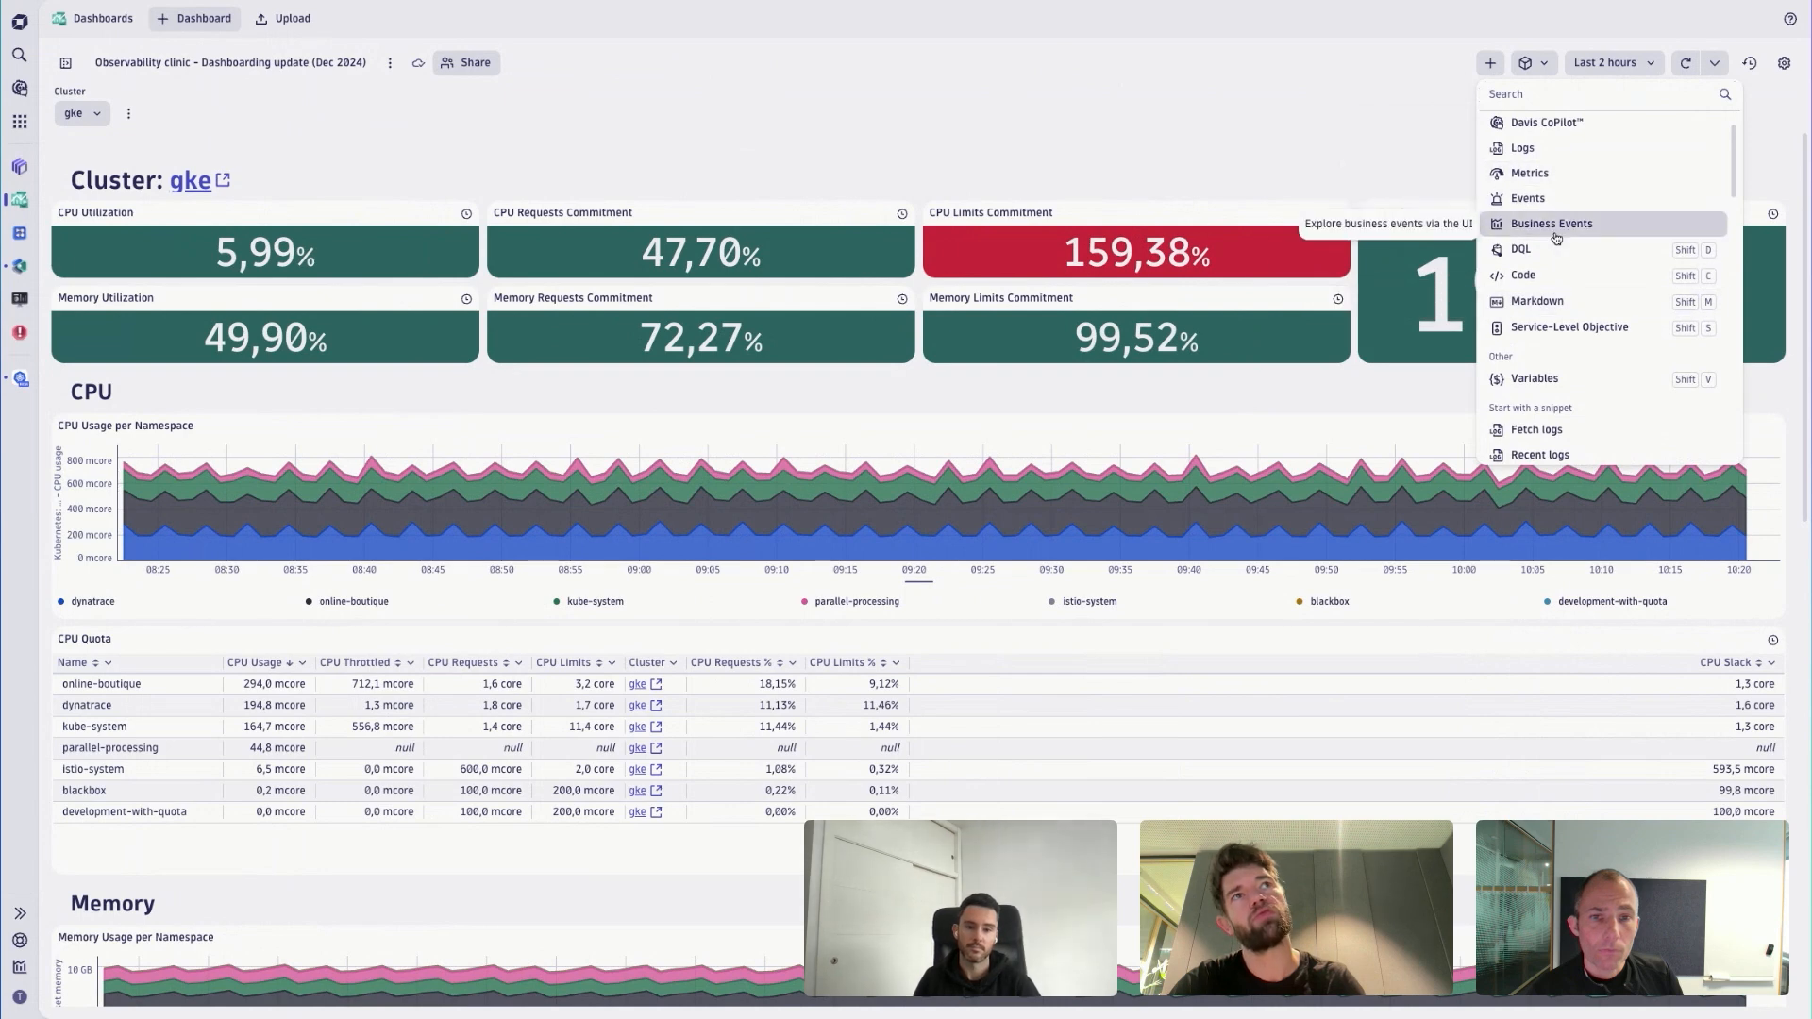
scroll(1564, 247, "up", 1)
- Search the tile options for "graph", add the Line chart (Events by kind) snippet and widen the new tile to roughly double its width
left_click(1530, 100)
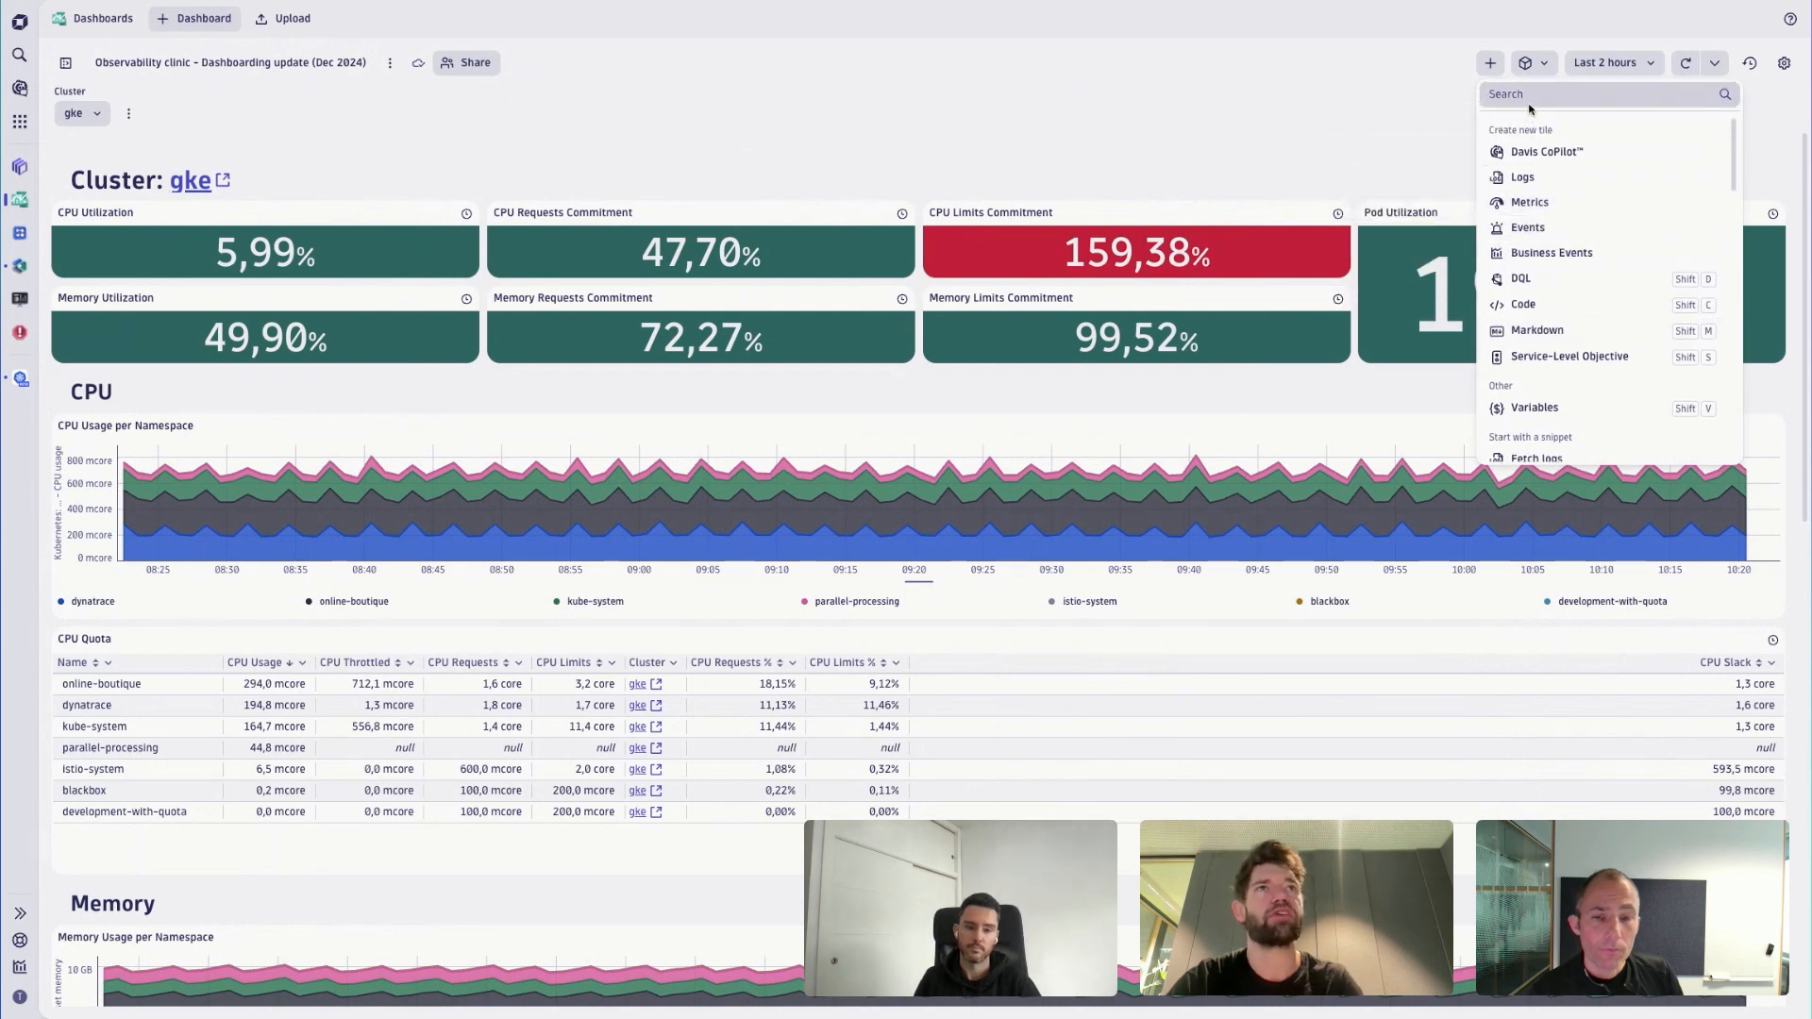
type("graph")
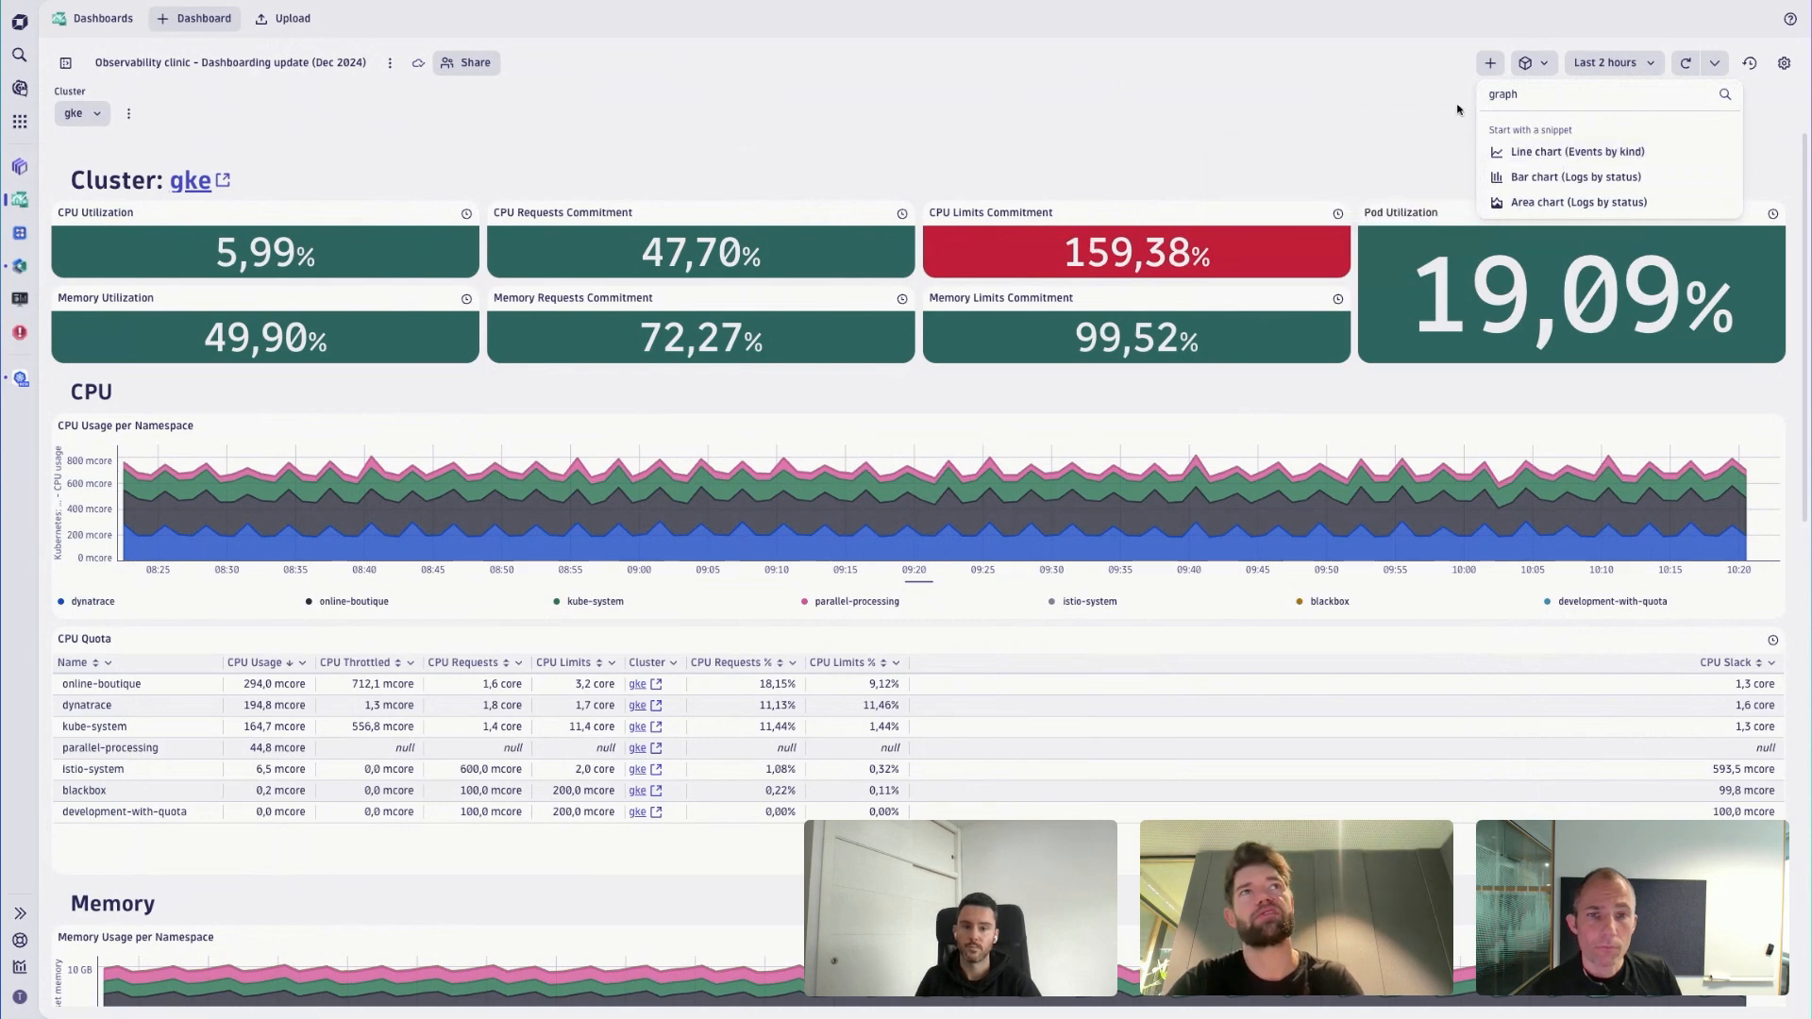
left_click(1402, 95)
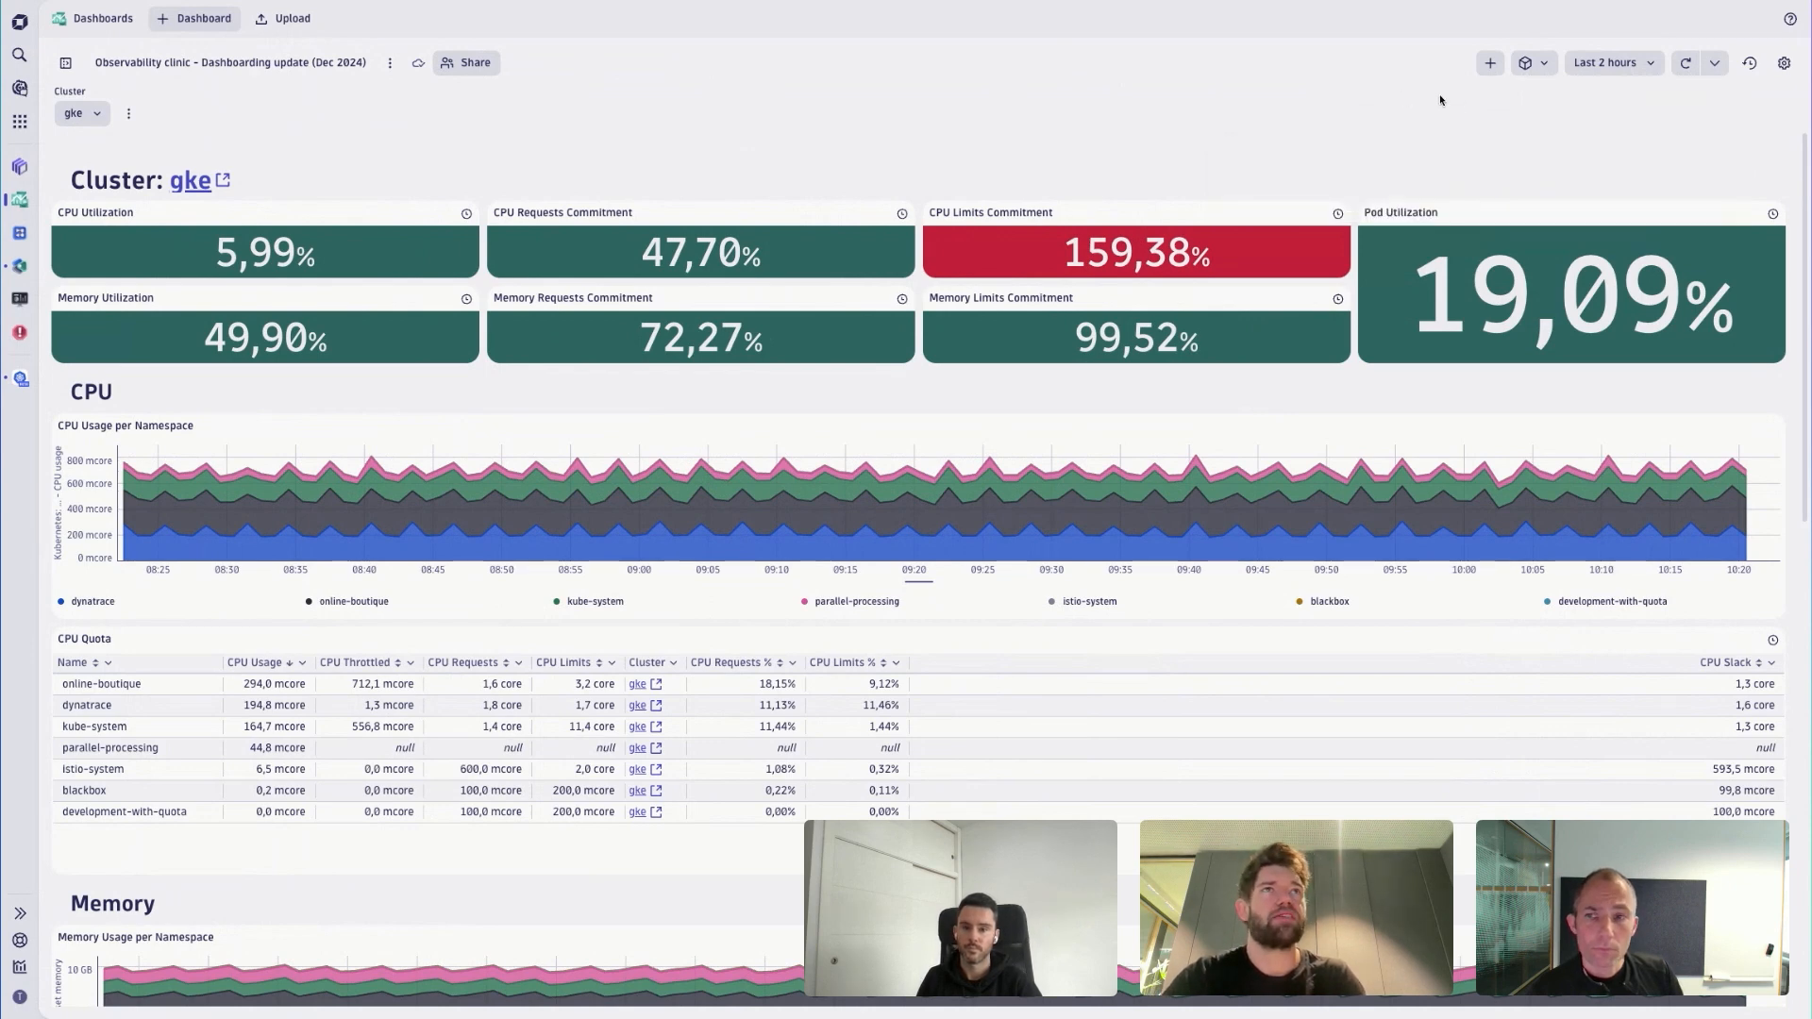
left_click(1491, 64)
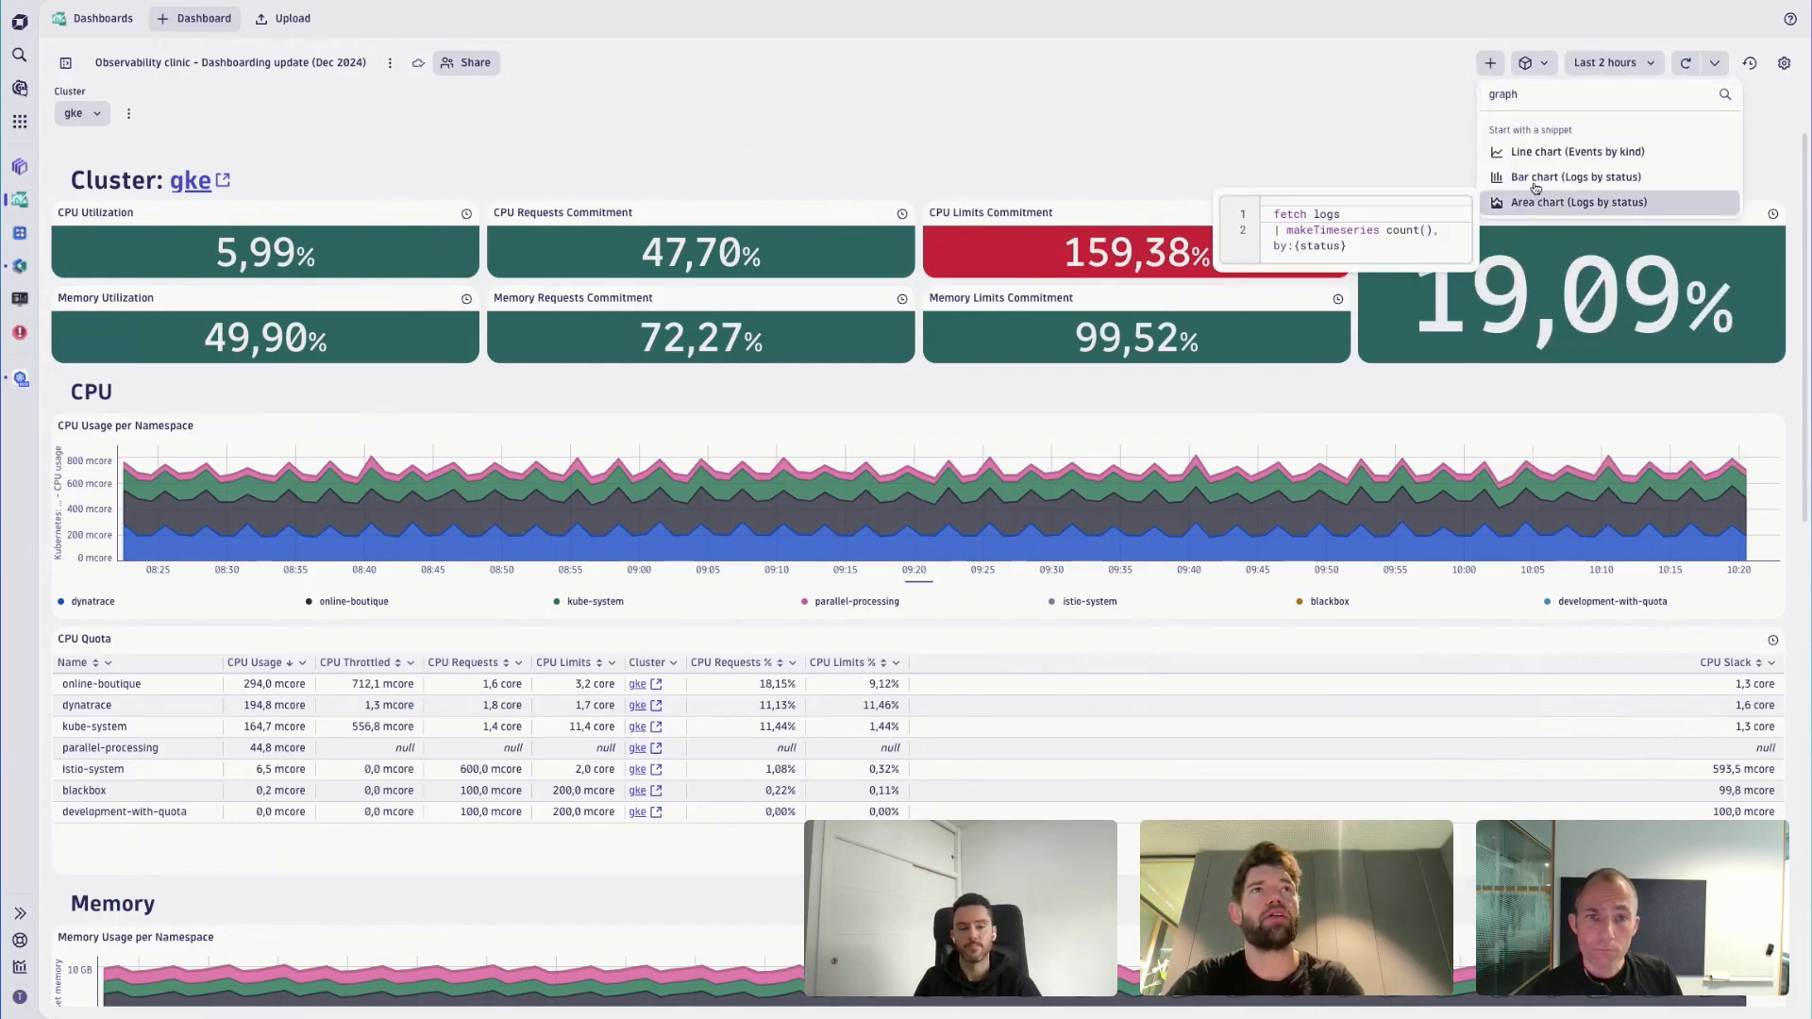
left_click(1558, 162)
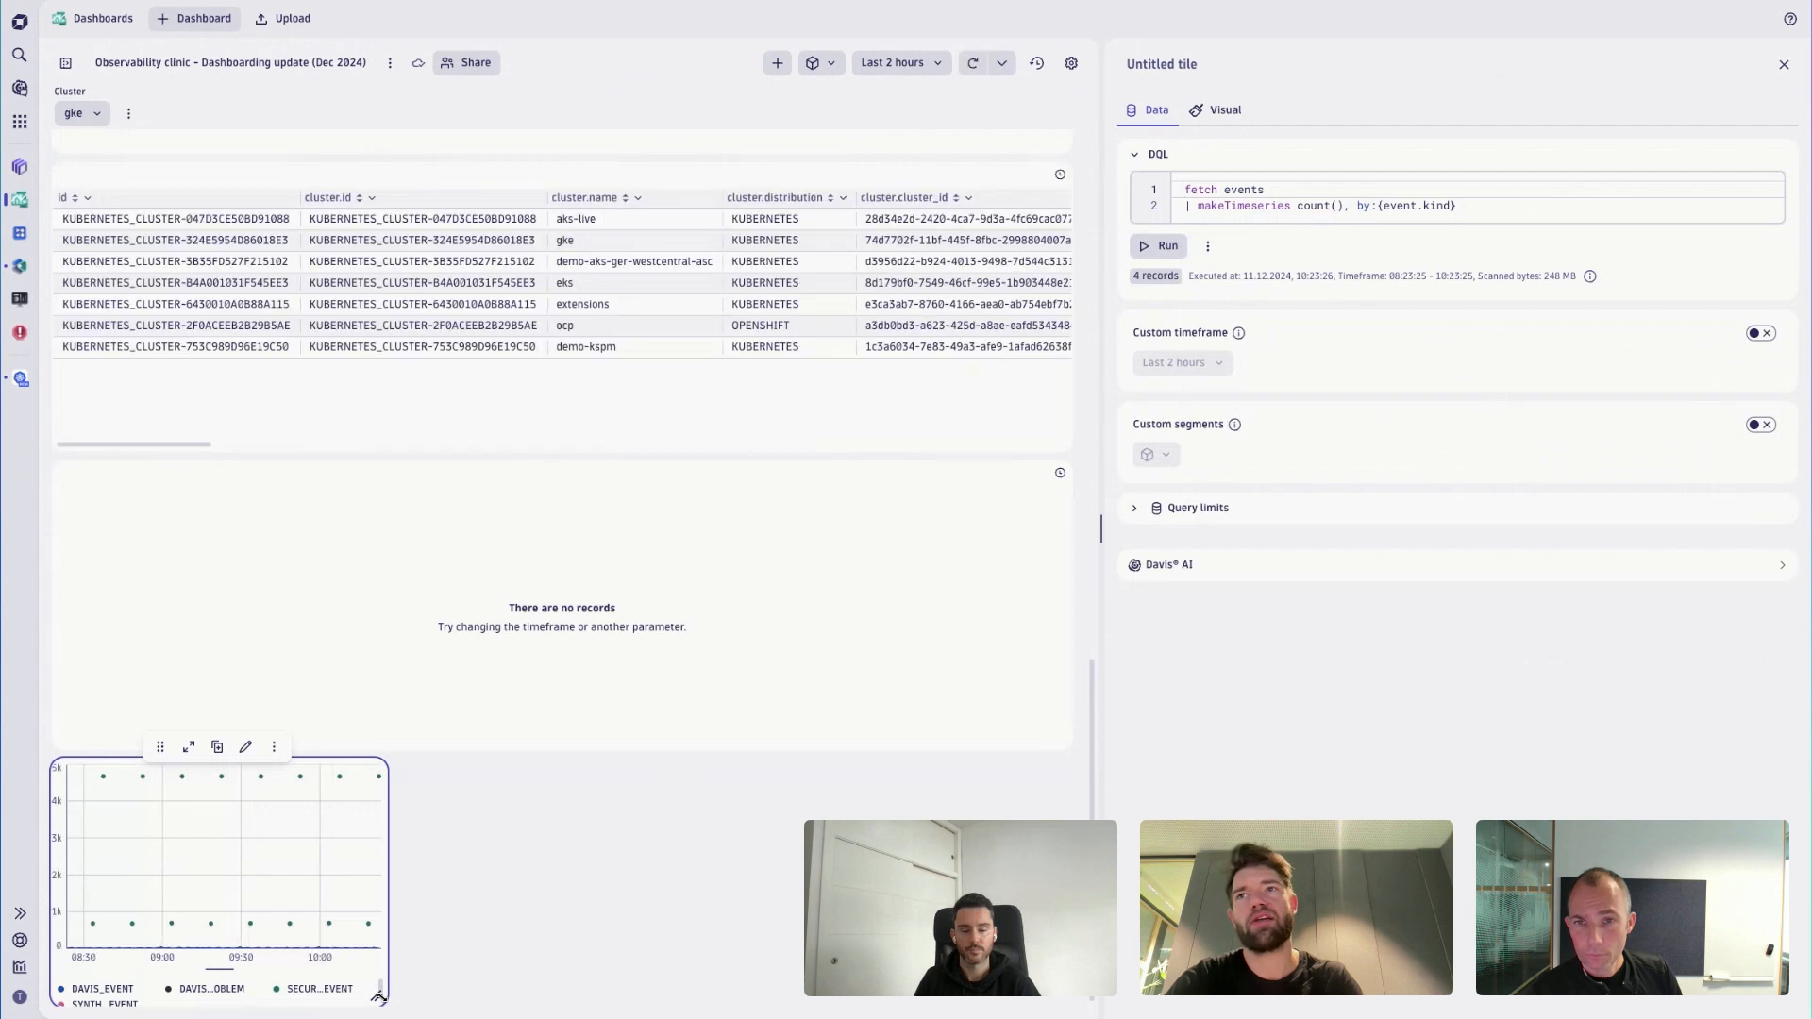
left_click_drag(394, 1000, 854, 1000)
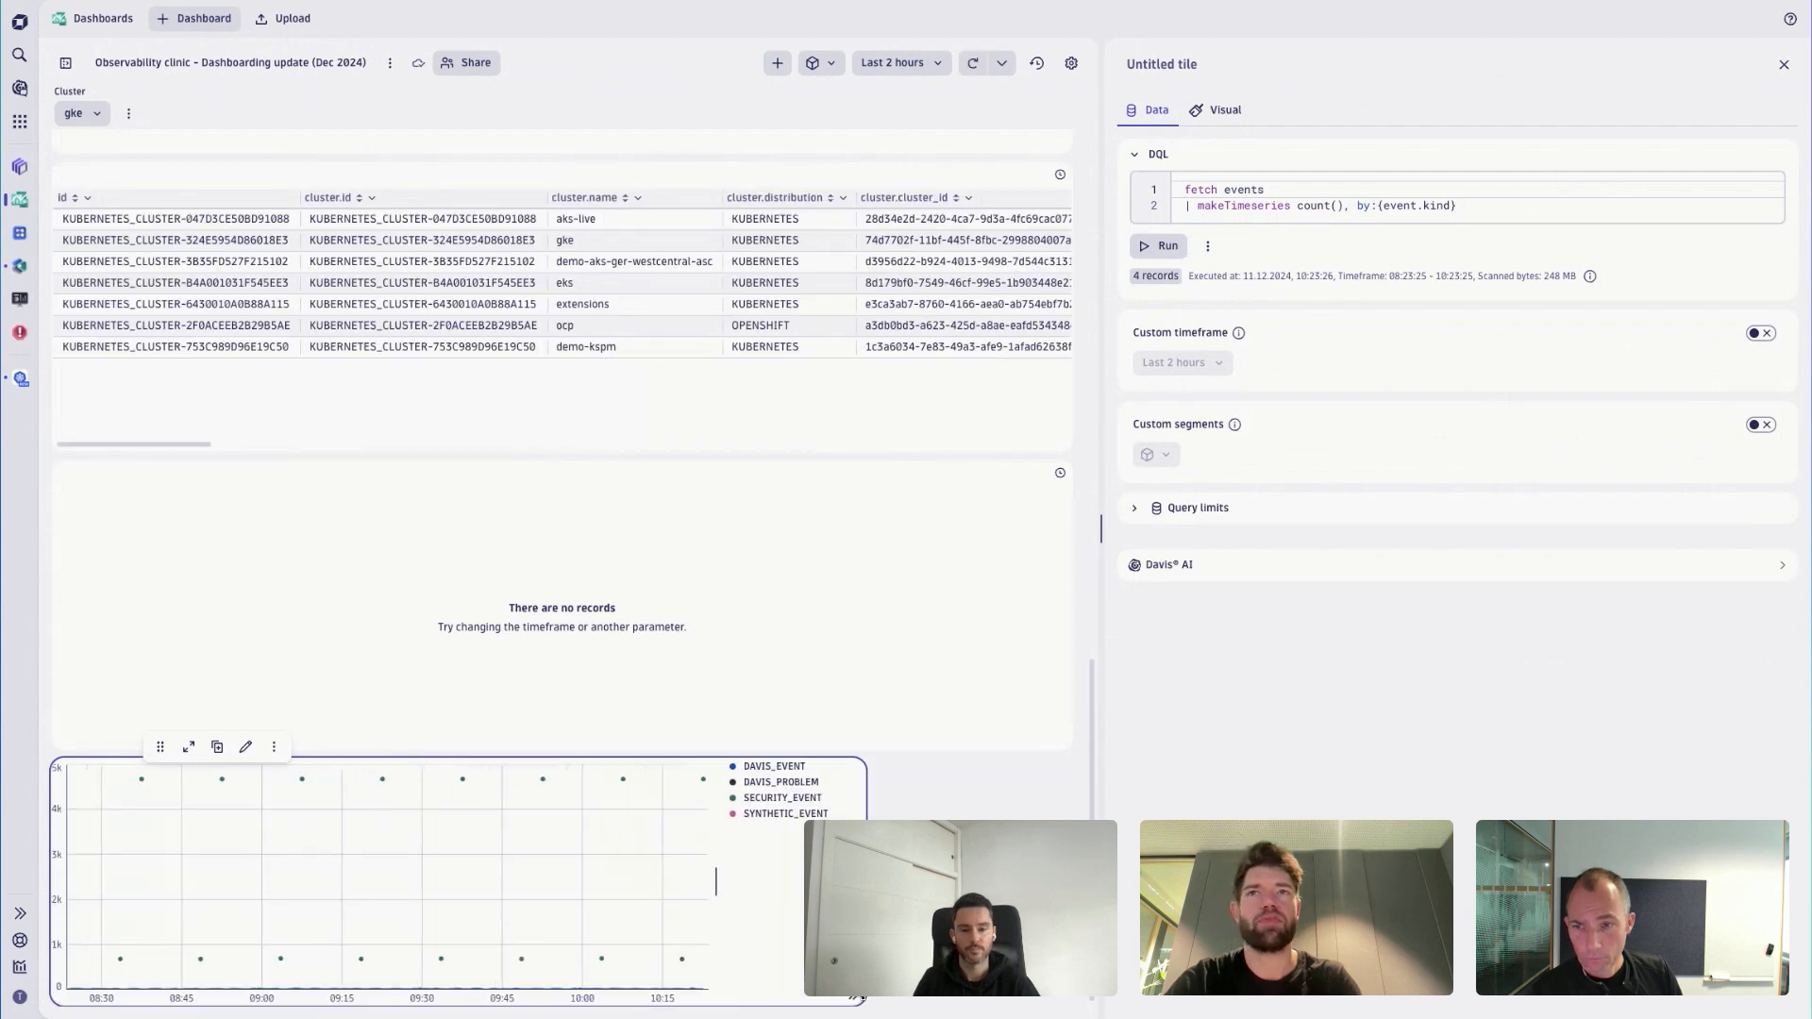
- Open the new tile's visual settings and examine its Data mapping, X-axis, Left Y-axis and Color options
left_click(1232, 114)
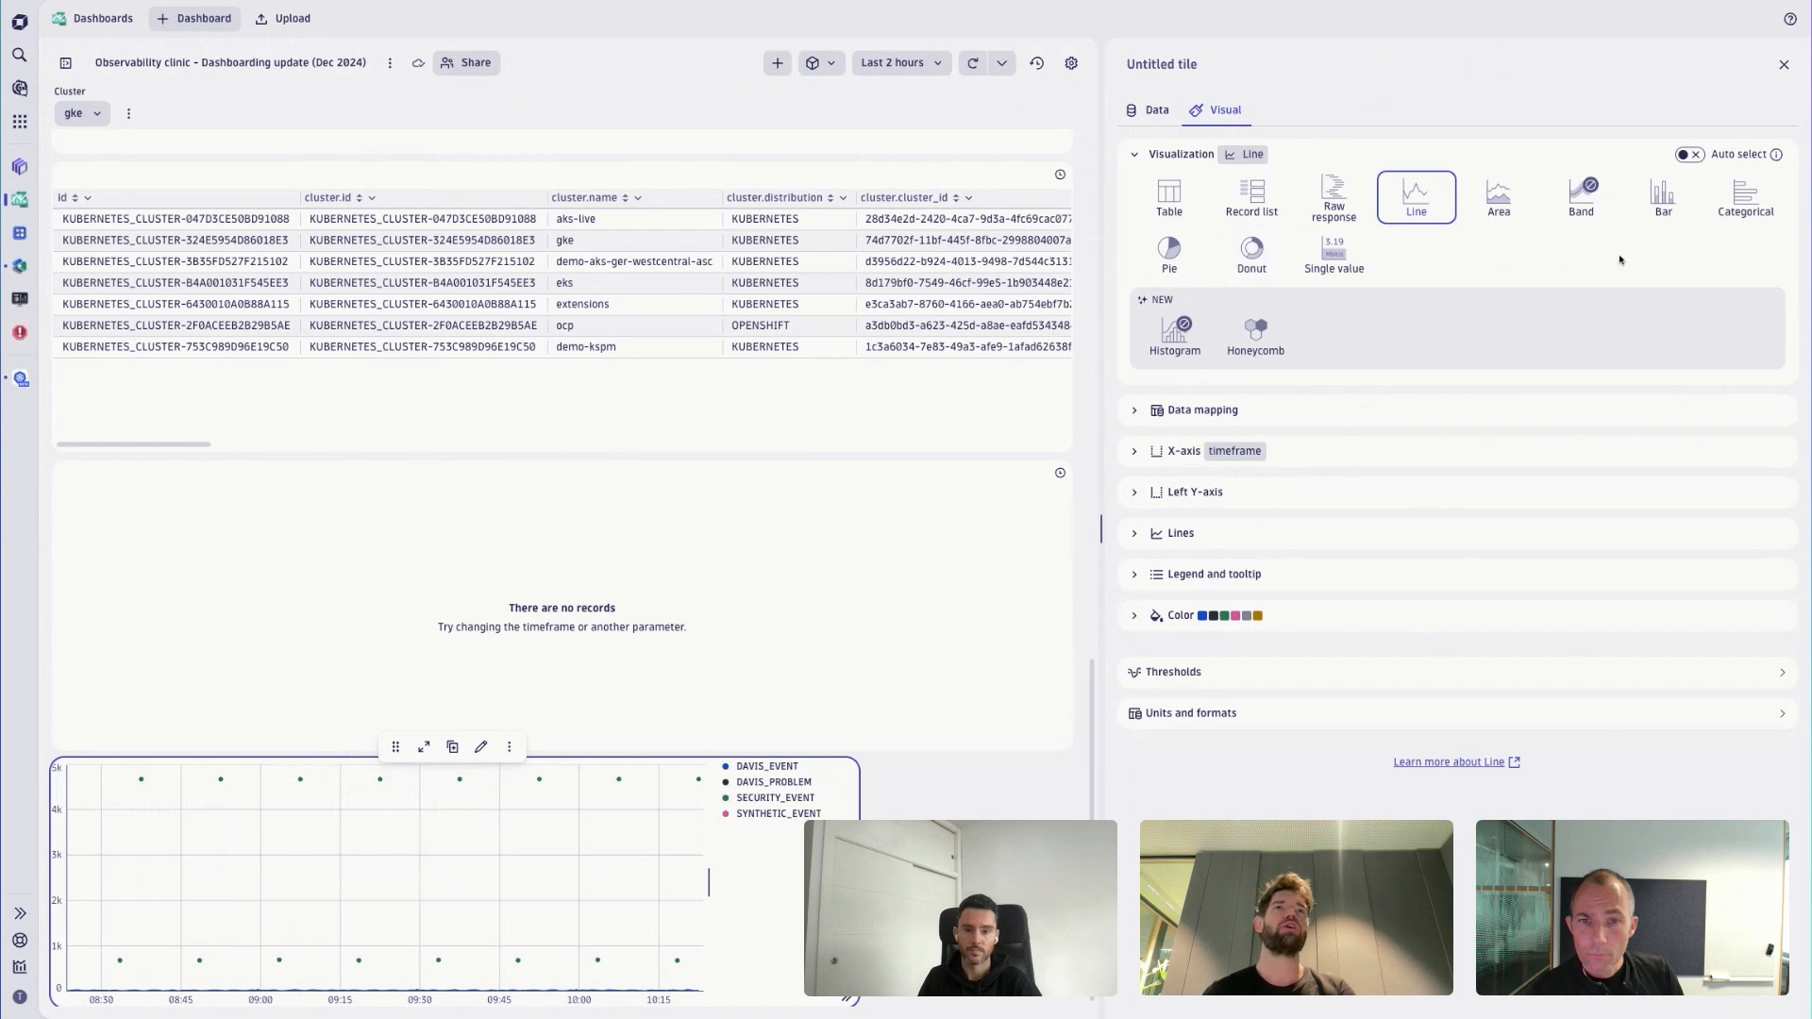
left_click(1138, 412)
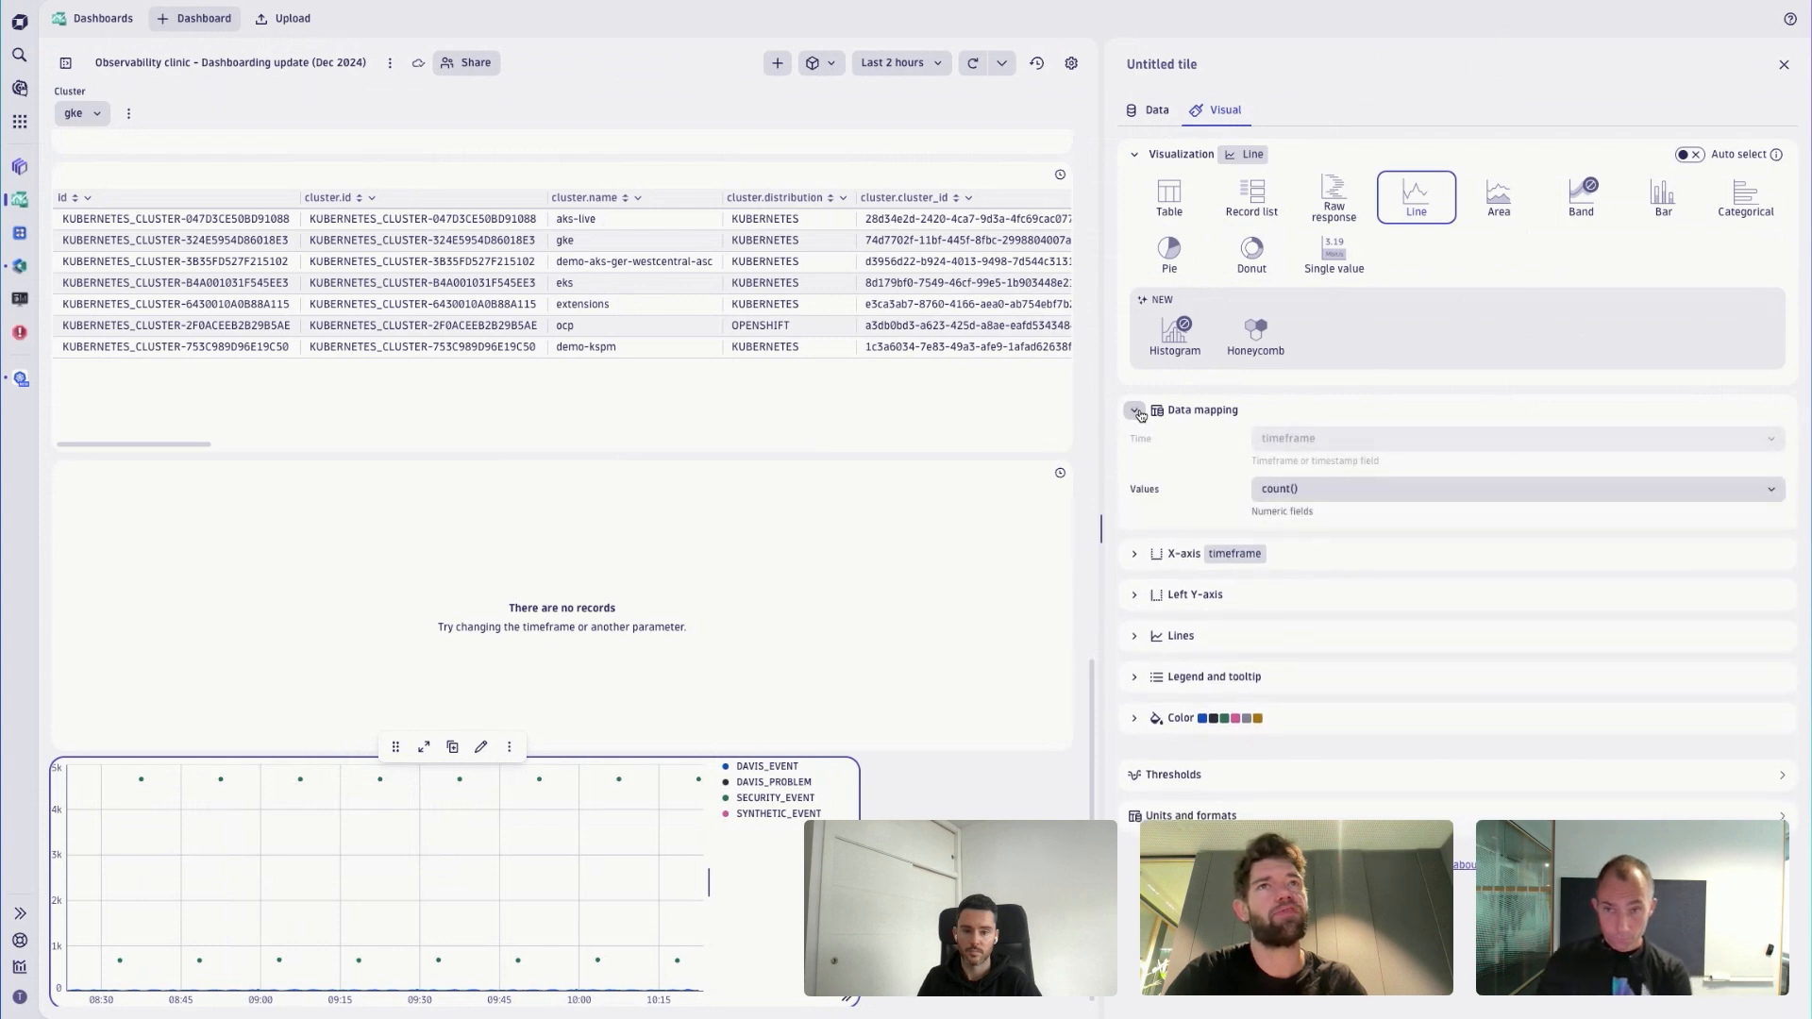
left_click(1137, 412)
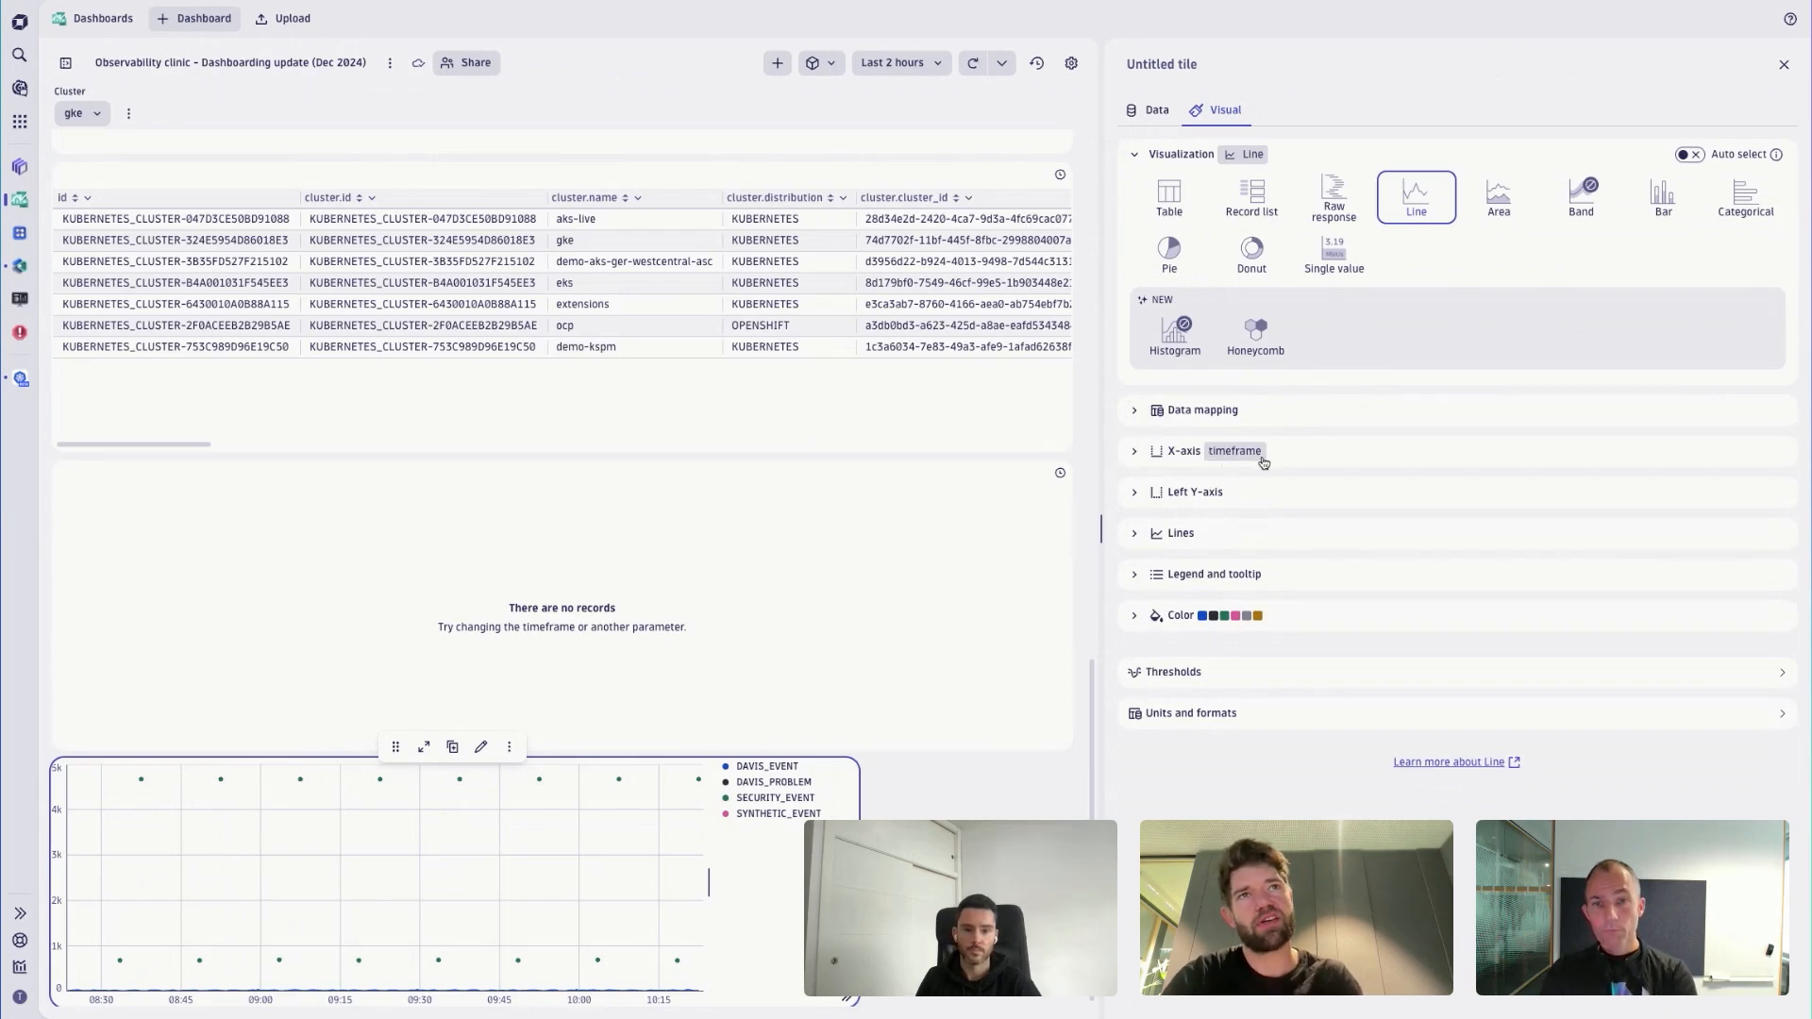
left_click(1136, 452)
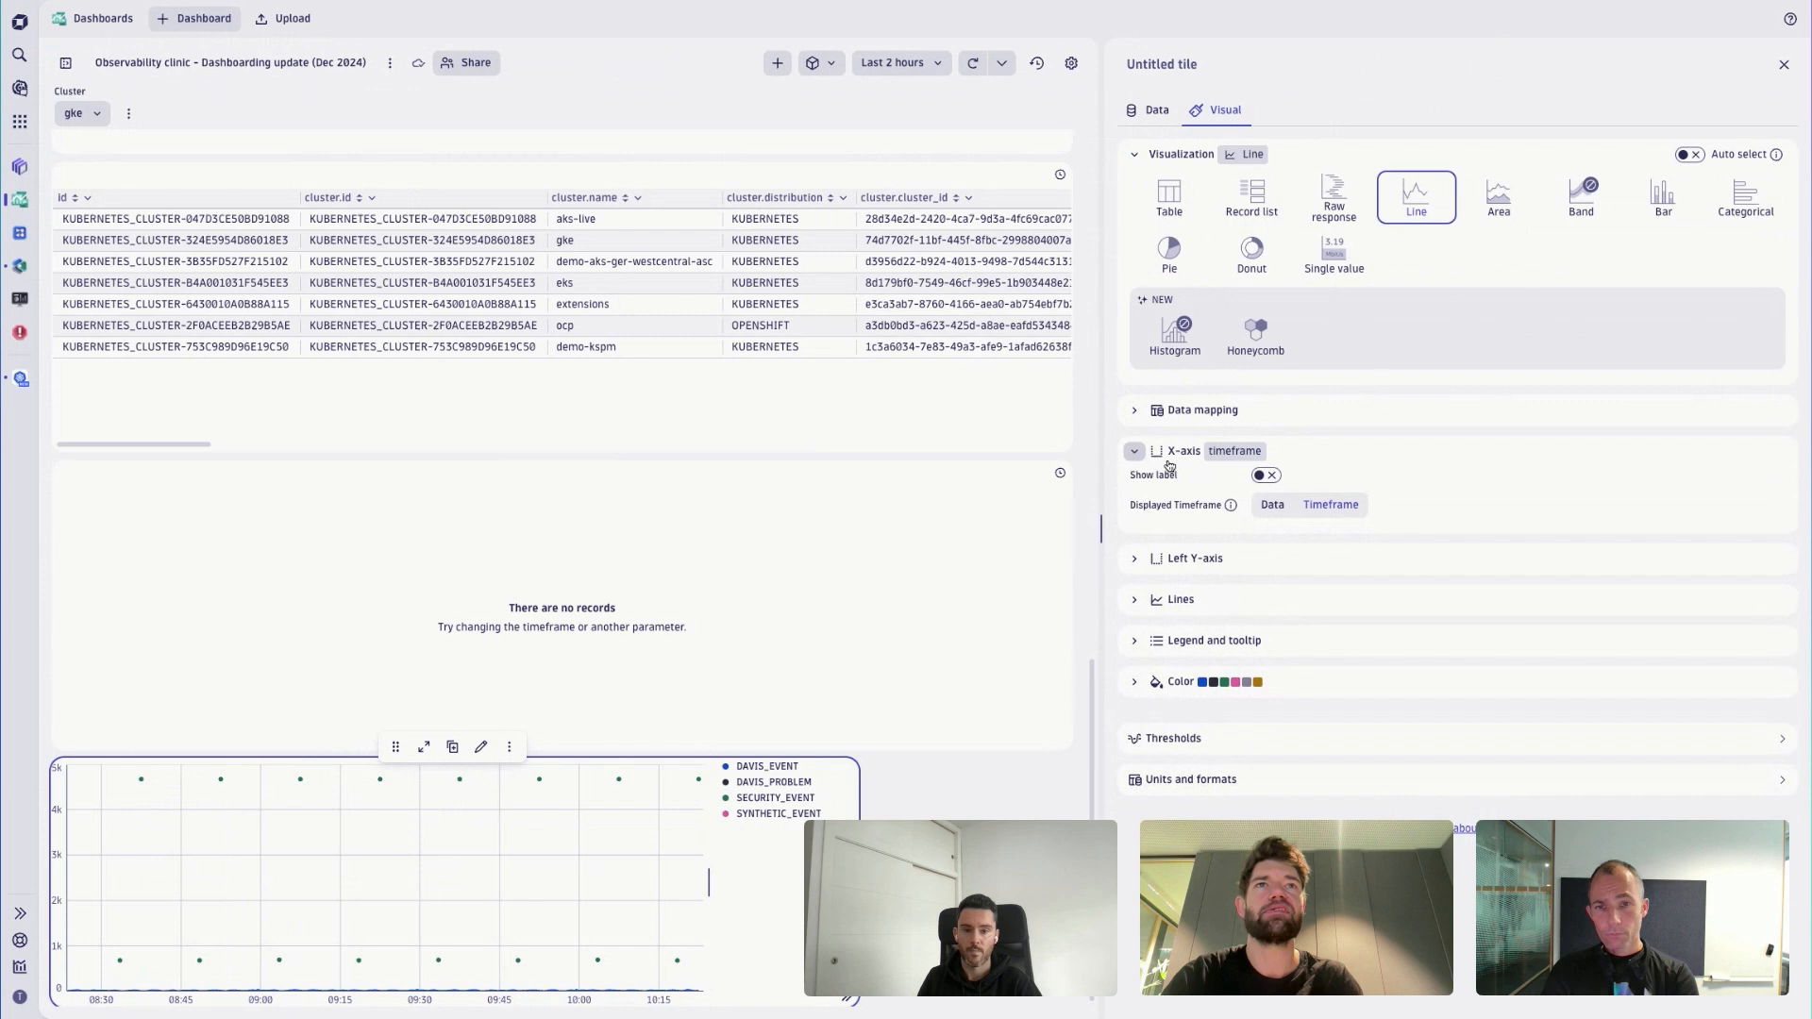
left_click(1135, 411)
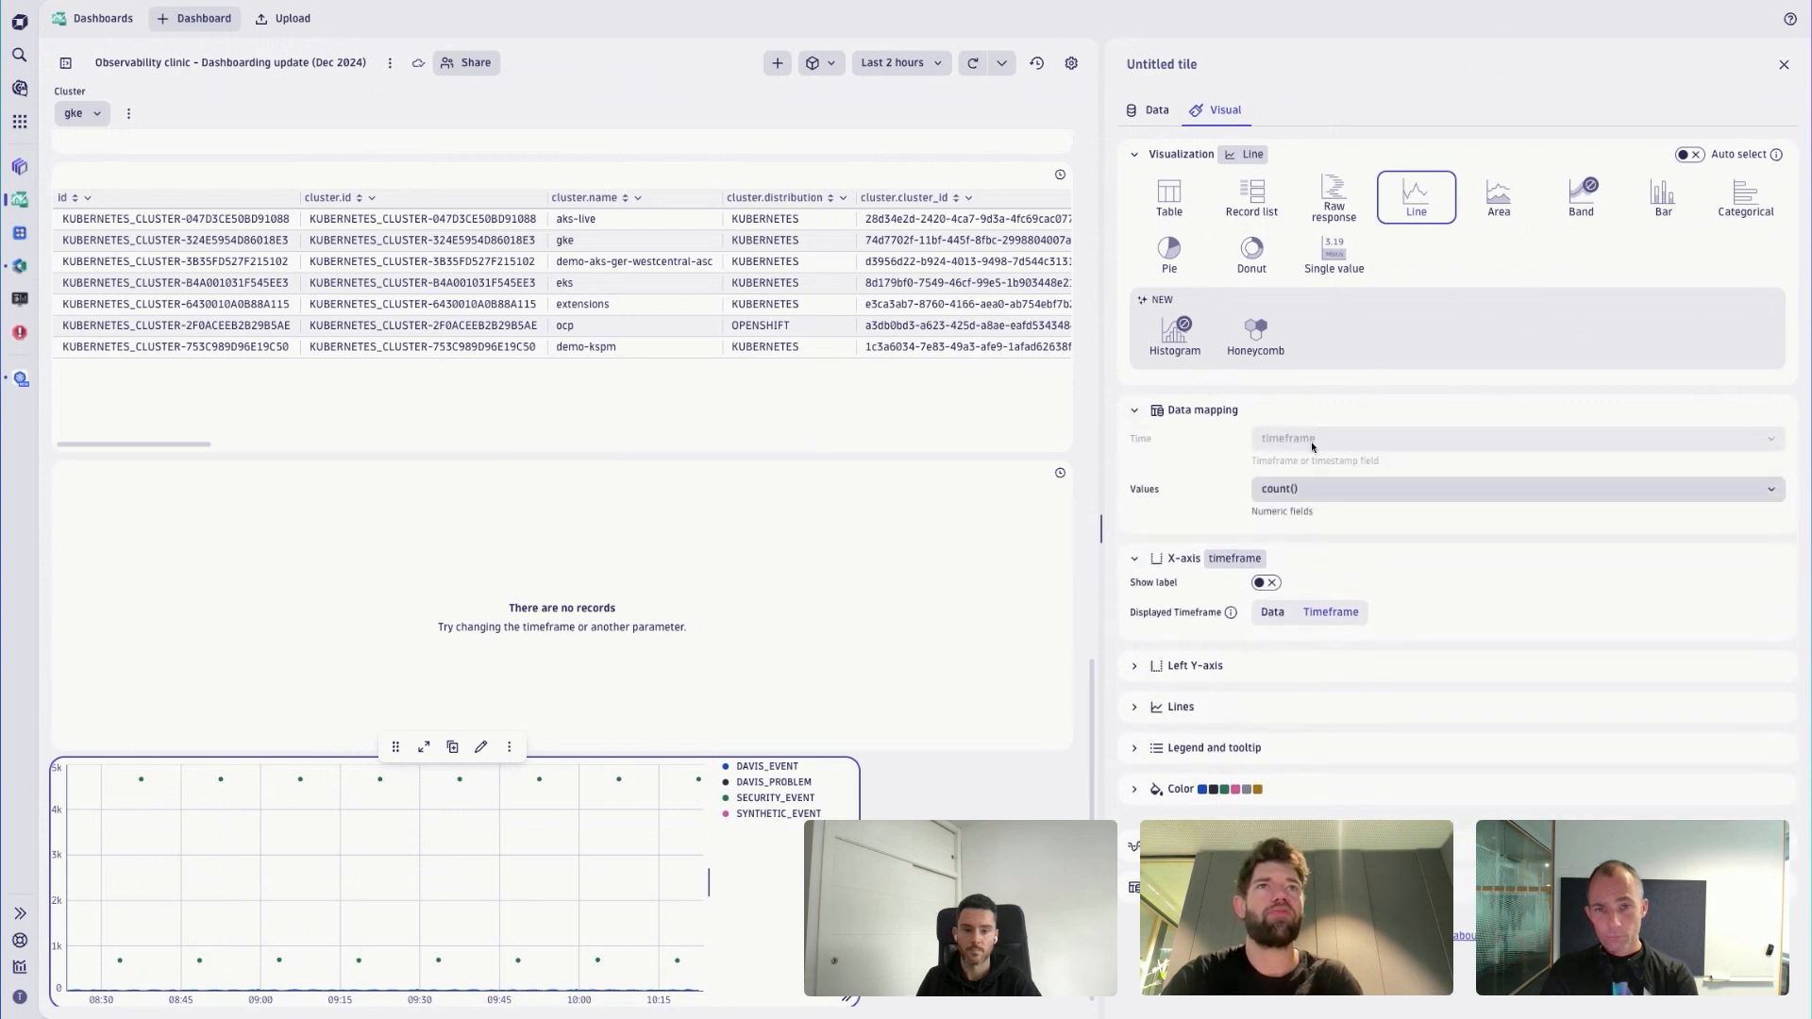
left_click(1135, 412)
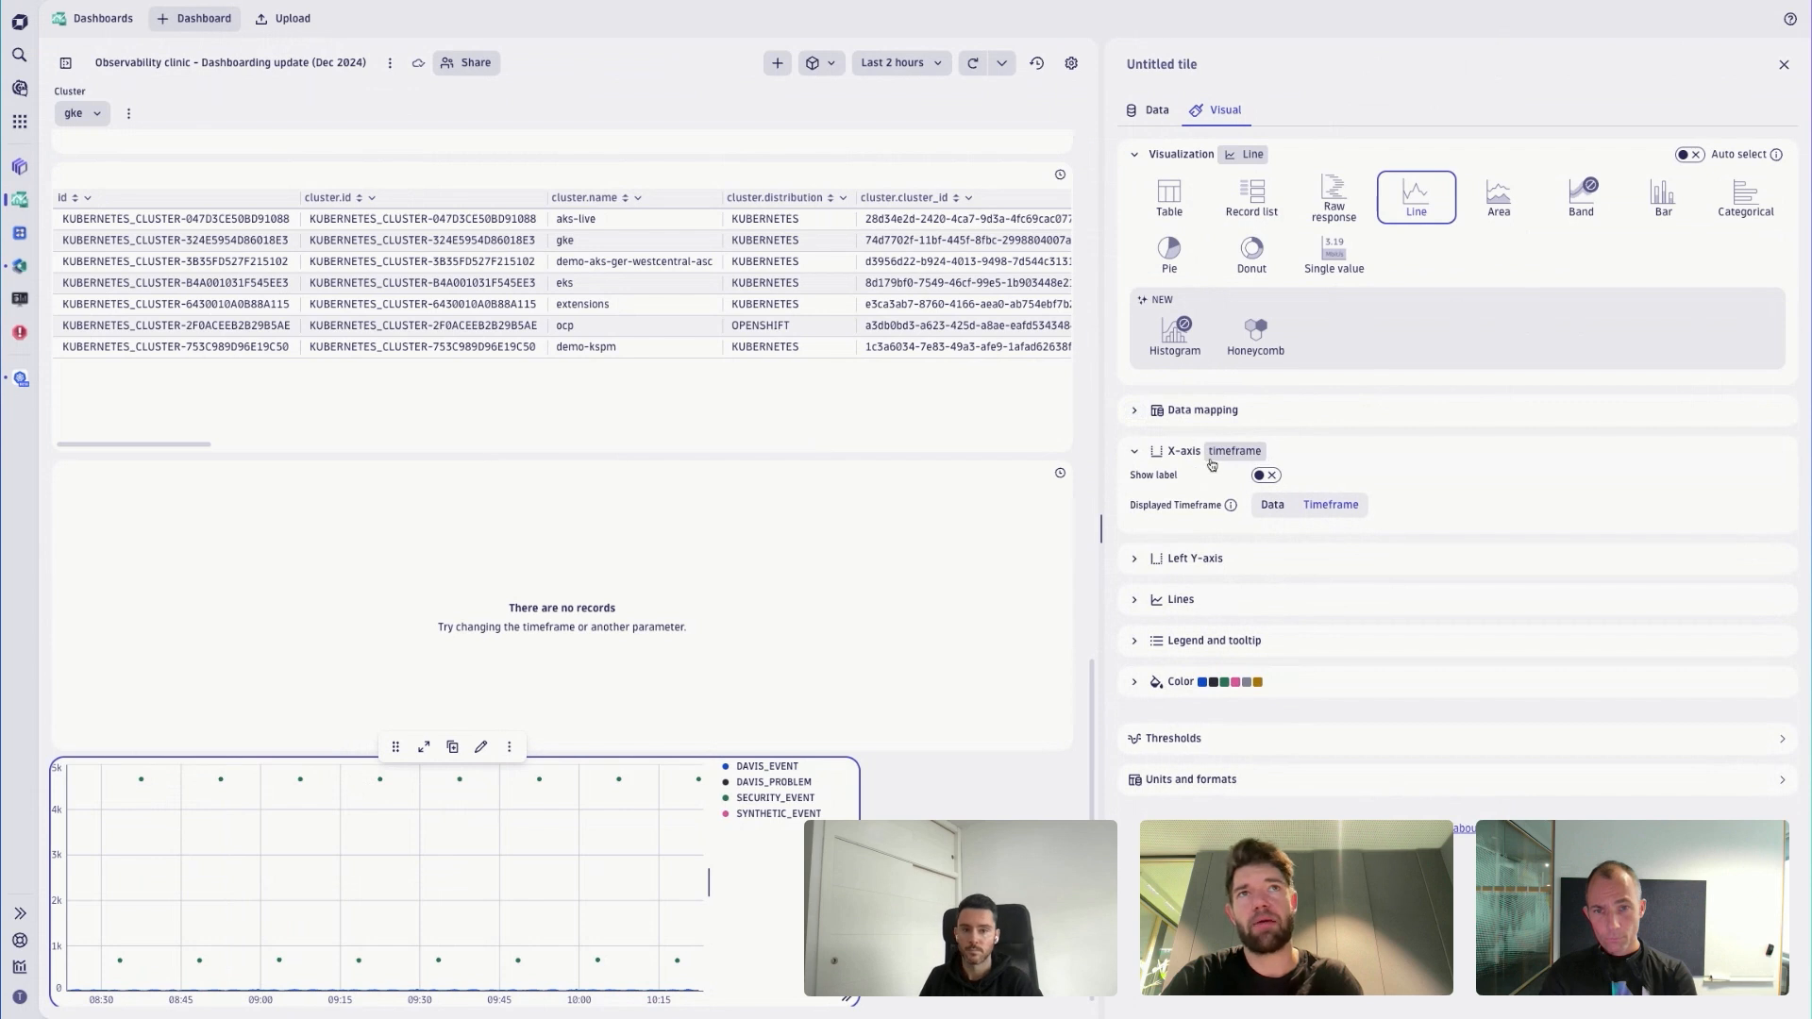
left_click(1135, 452)
left_click(1136, 493)
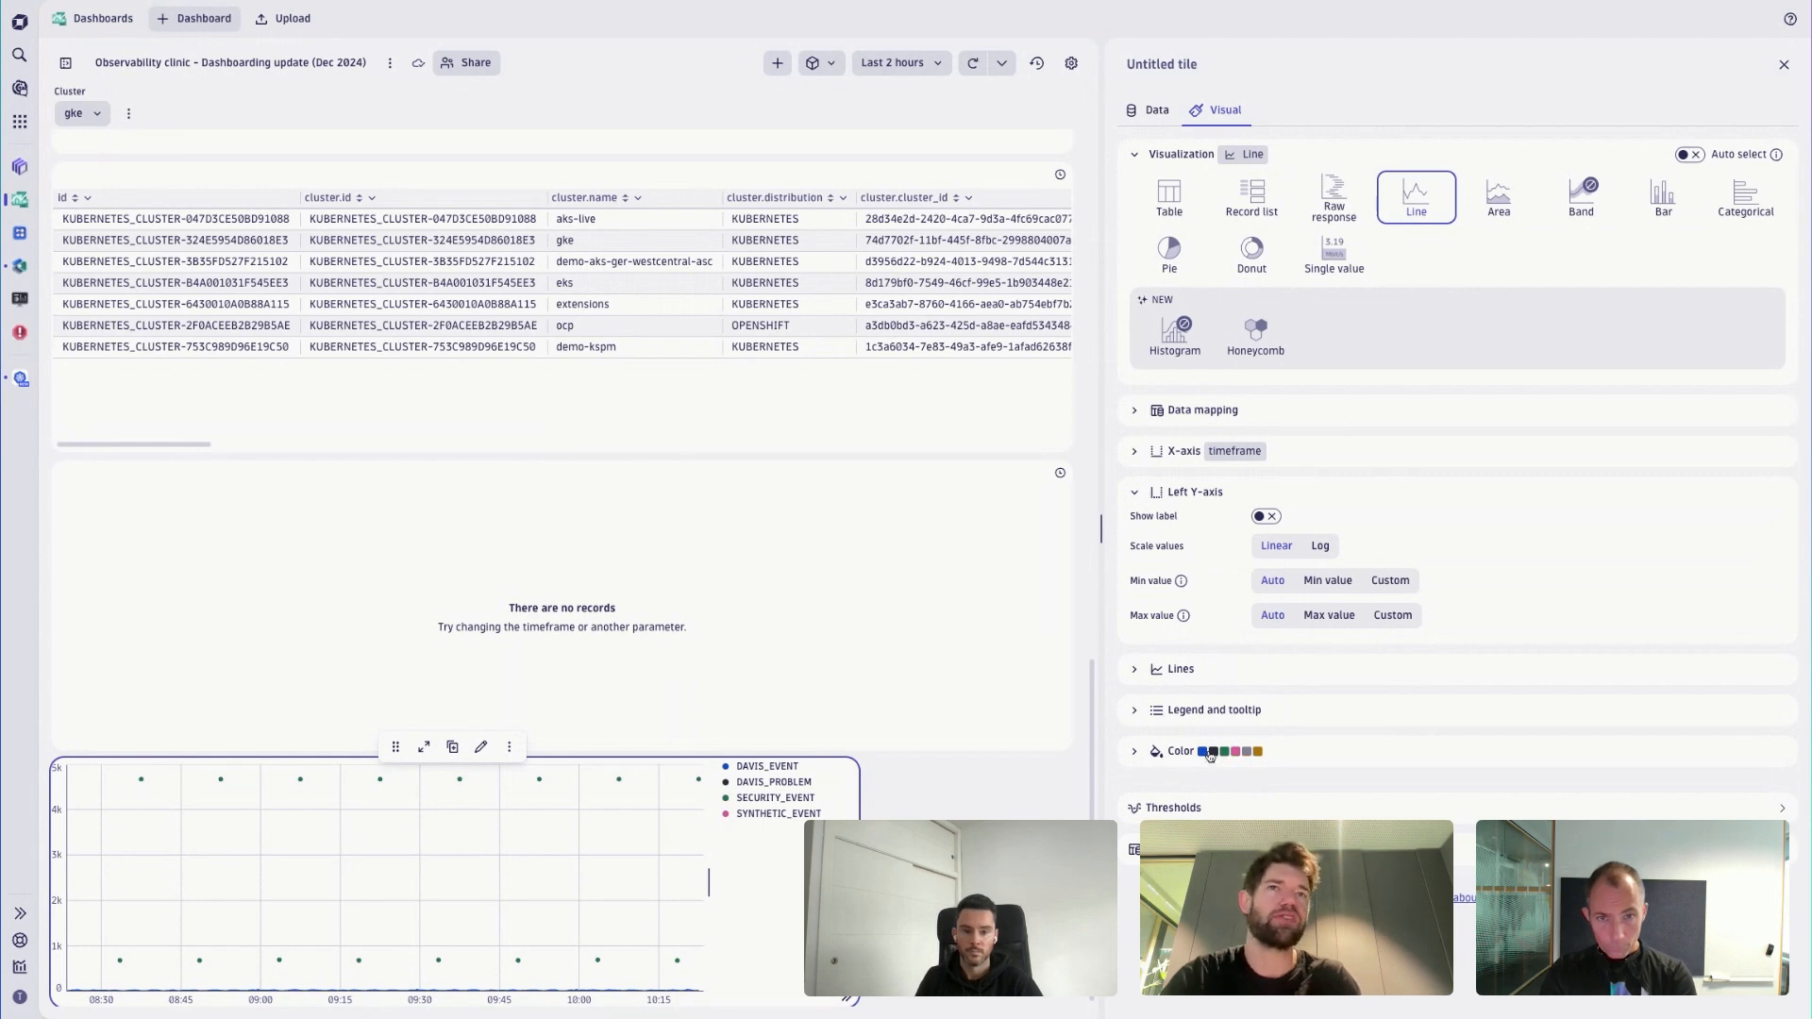
left_click(1242, 756)
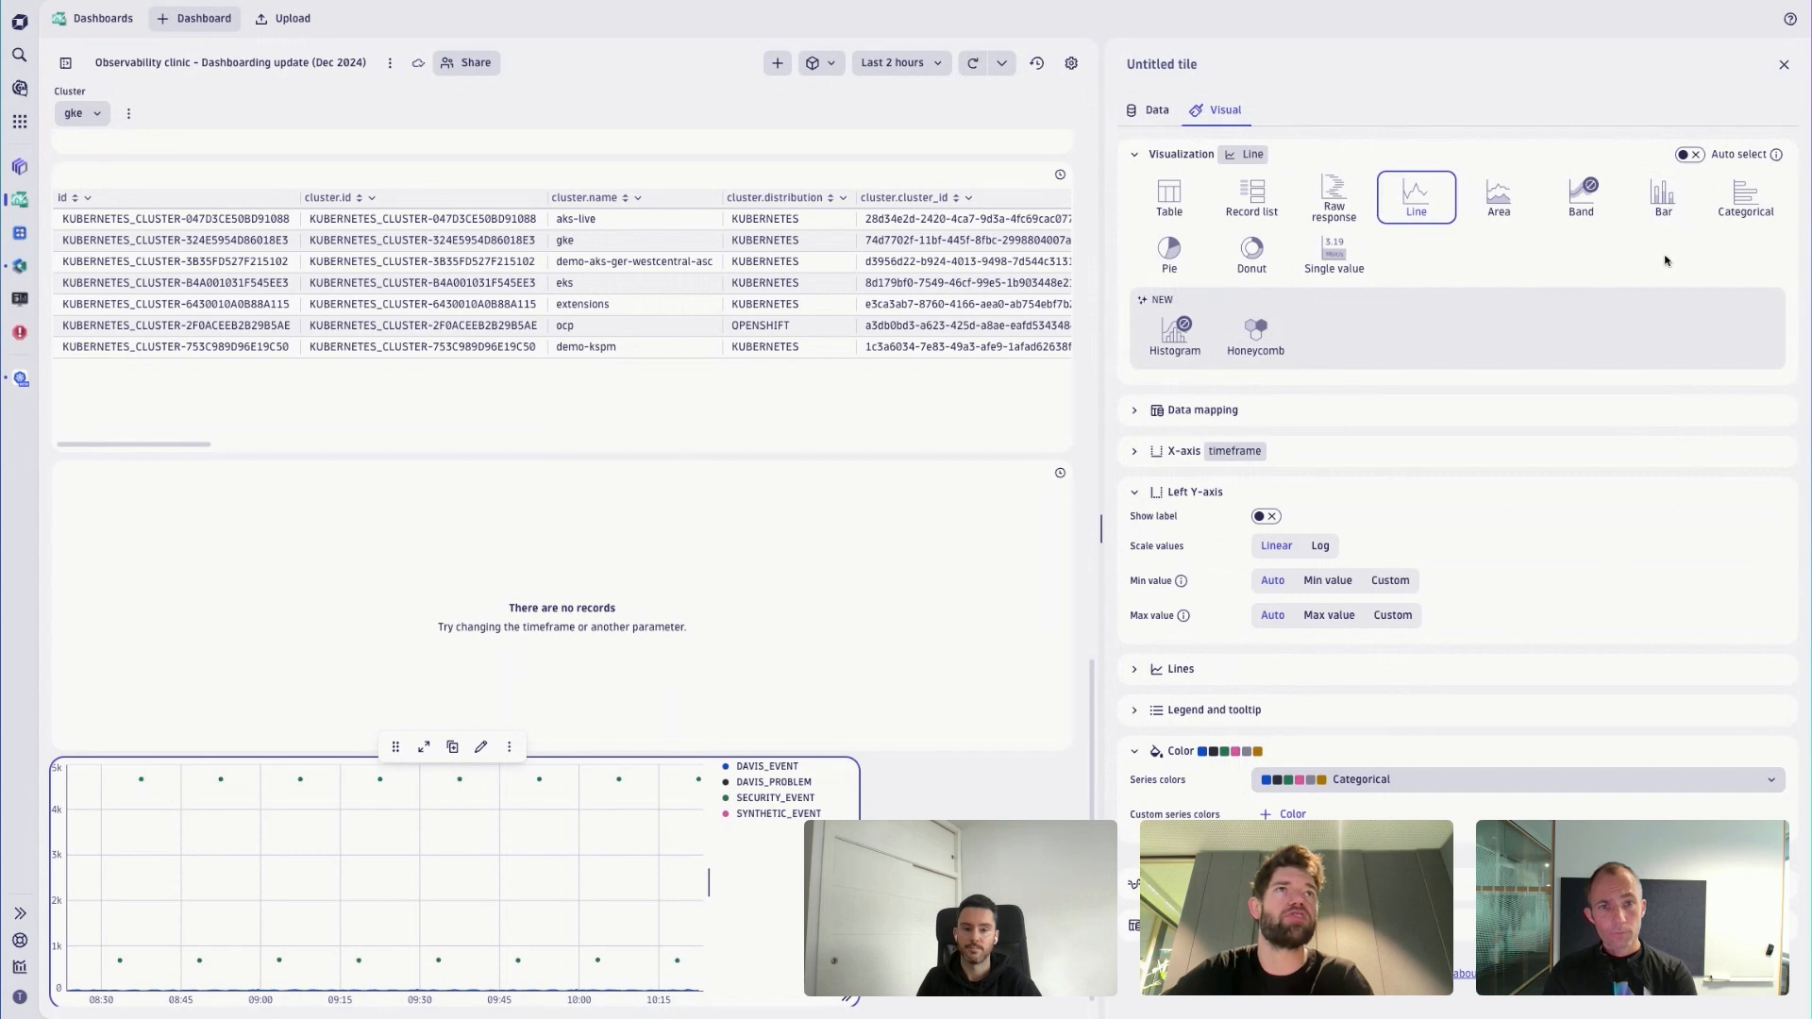
- Try Auto select and the Area visualization on the tile, and set it back to Line
left_click(1694, 156)
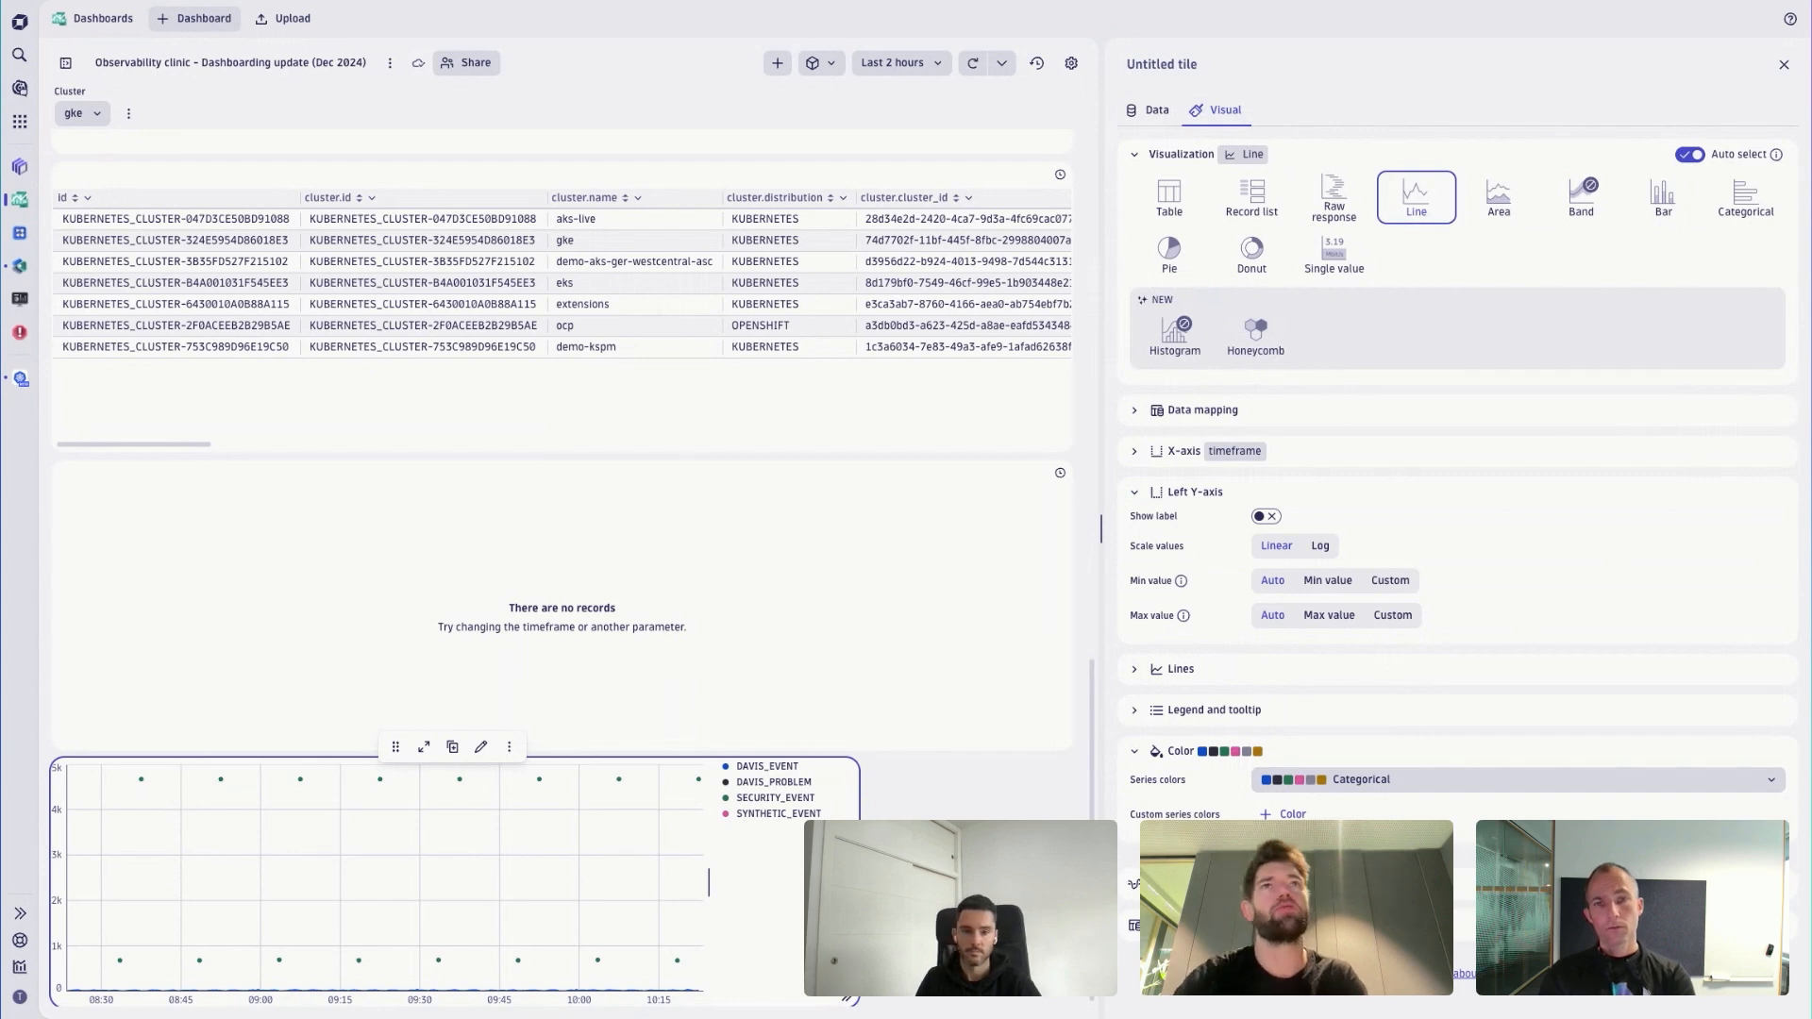
left_click(1508, 202)
left_click(1412, 217)
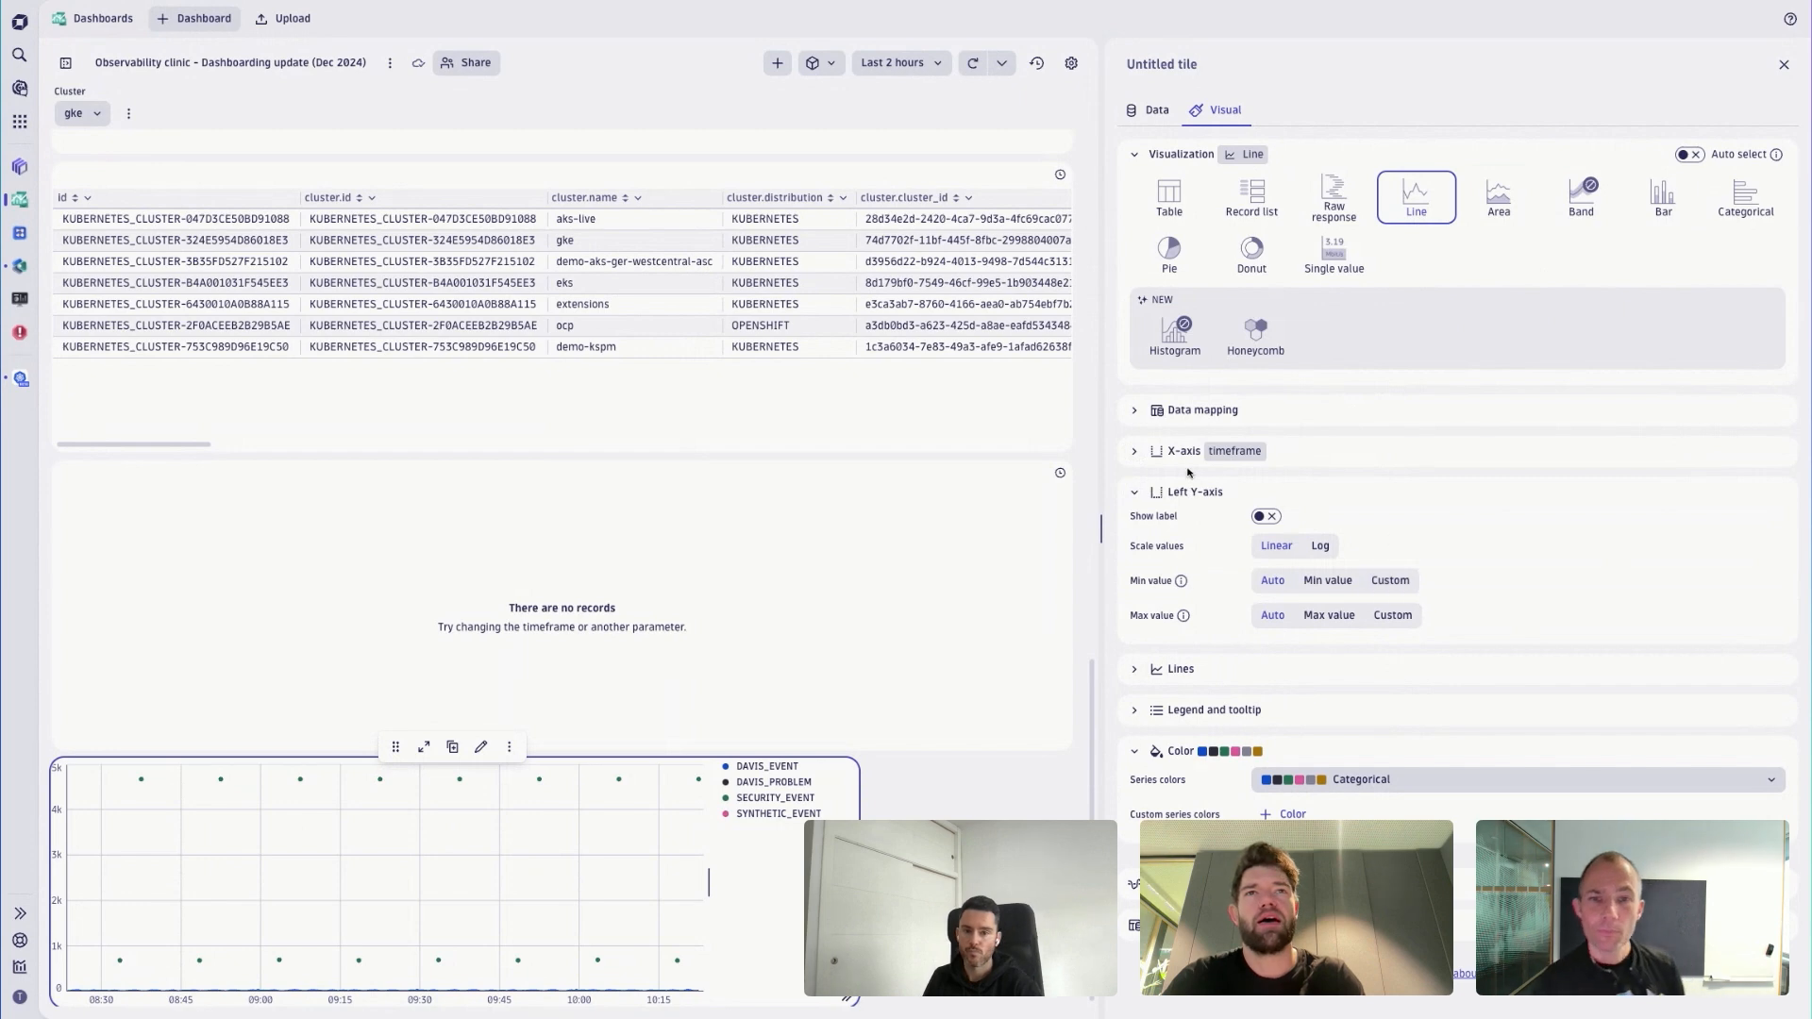
- Examine the tile's Legend and tooltip settings and inspect the tooltips at several points of the line chart
left_click(1135, 492)
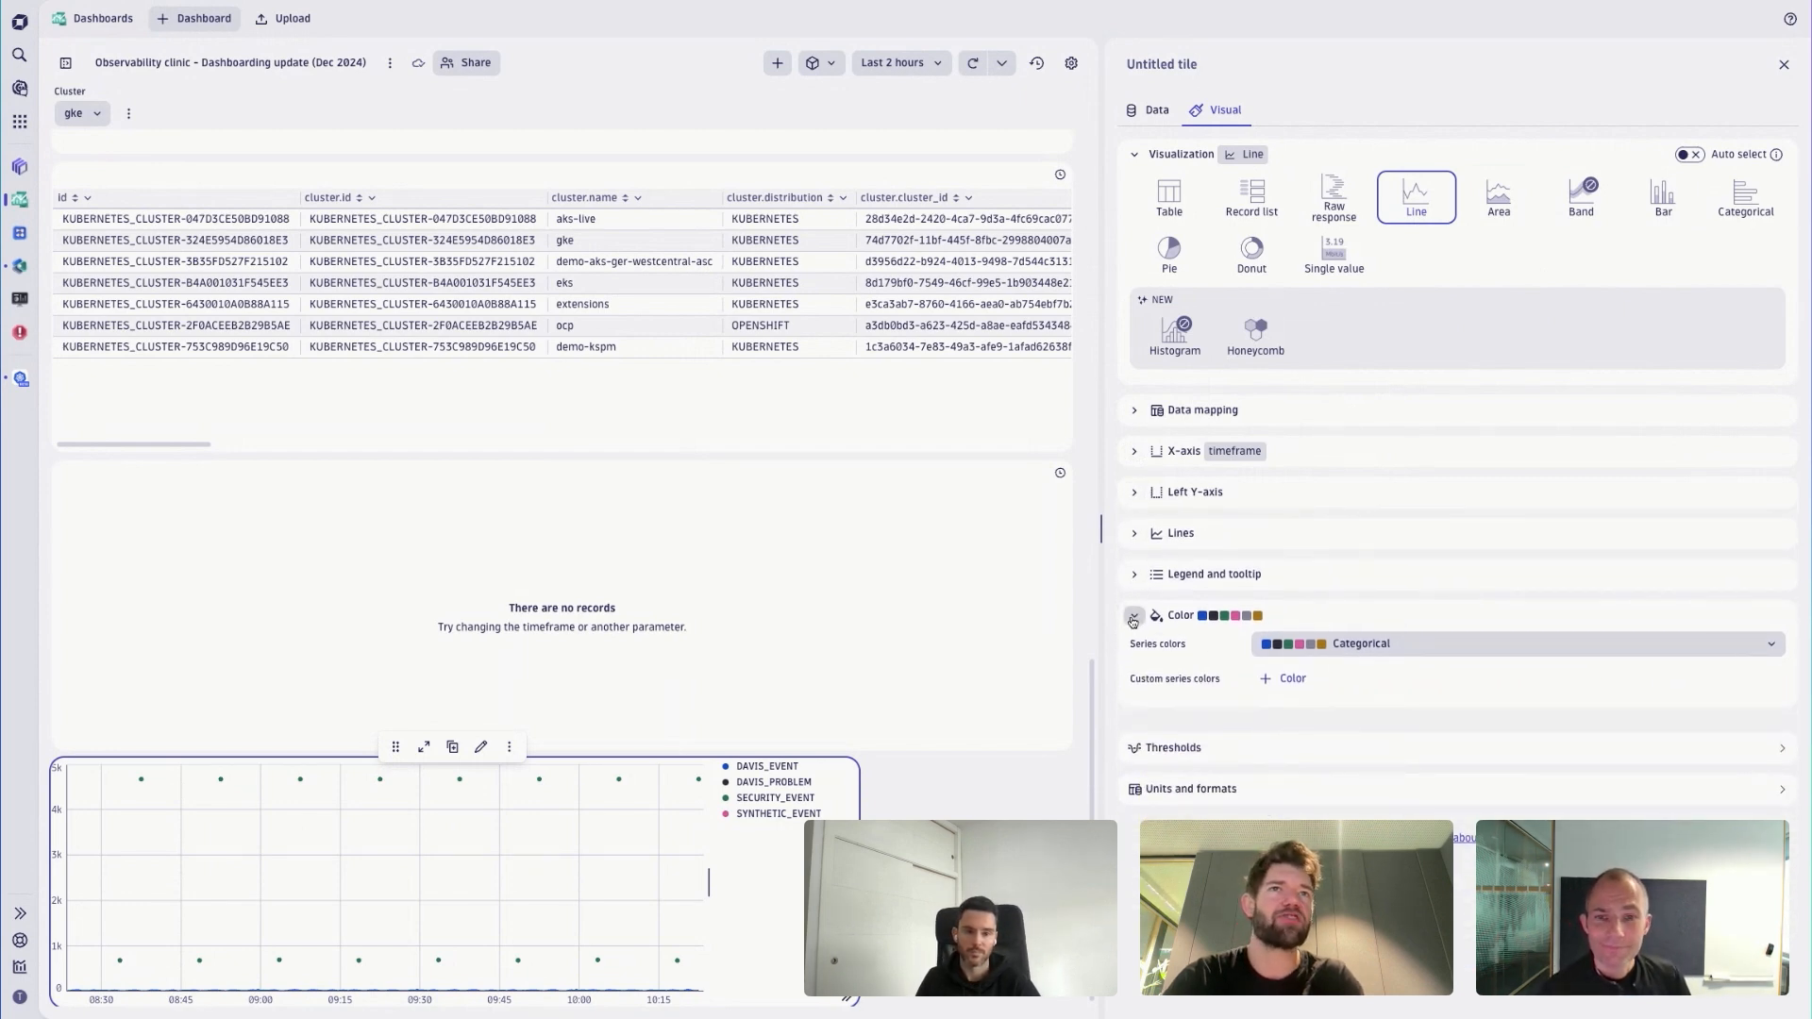
left_click(1134, 574)
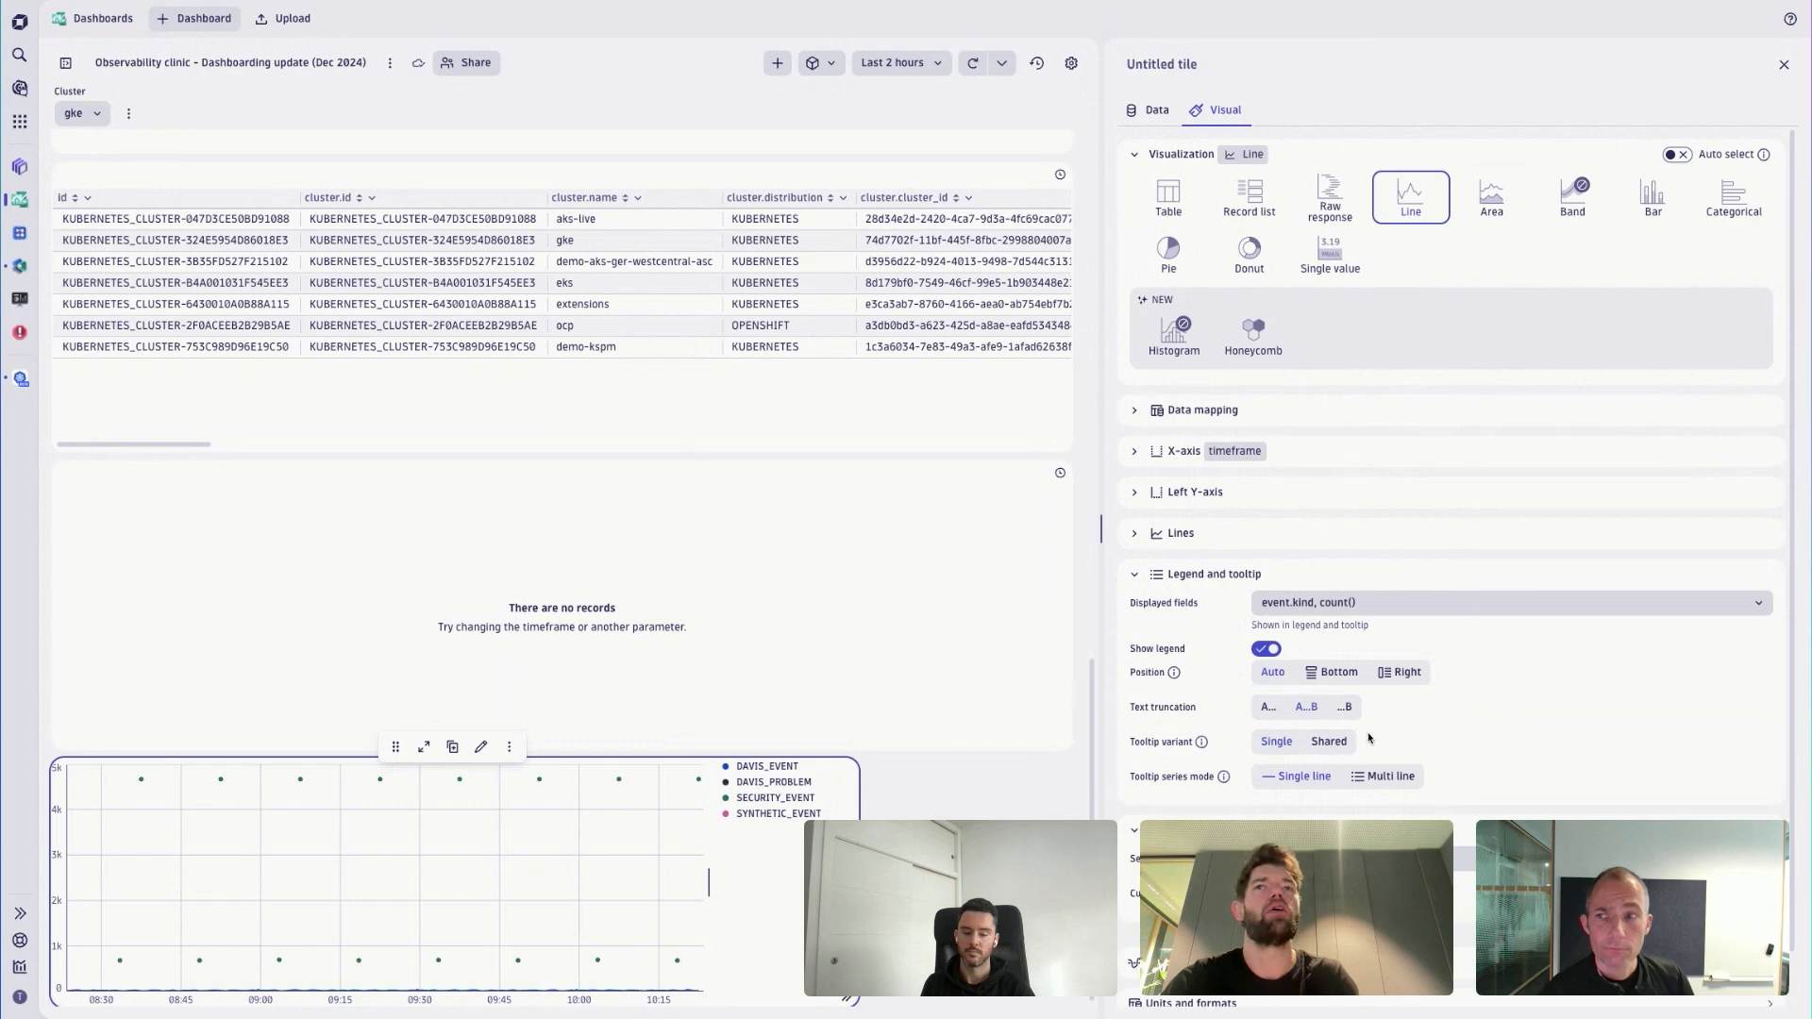
mouse_move(578, 804)
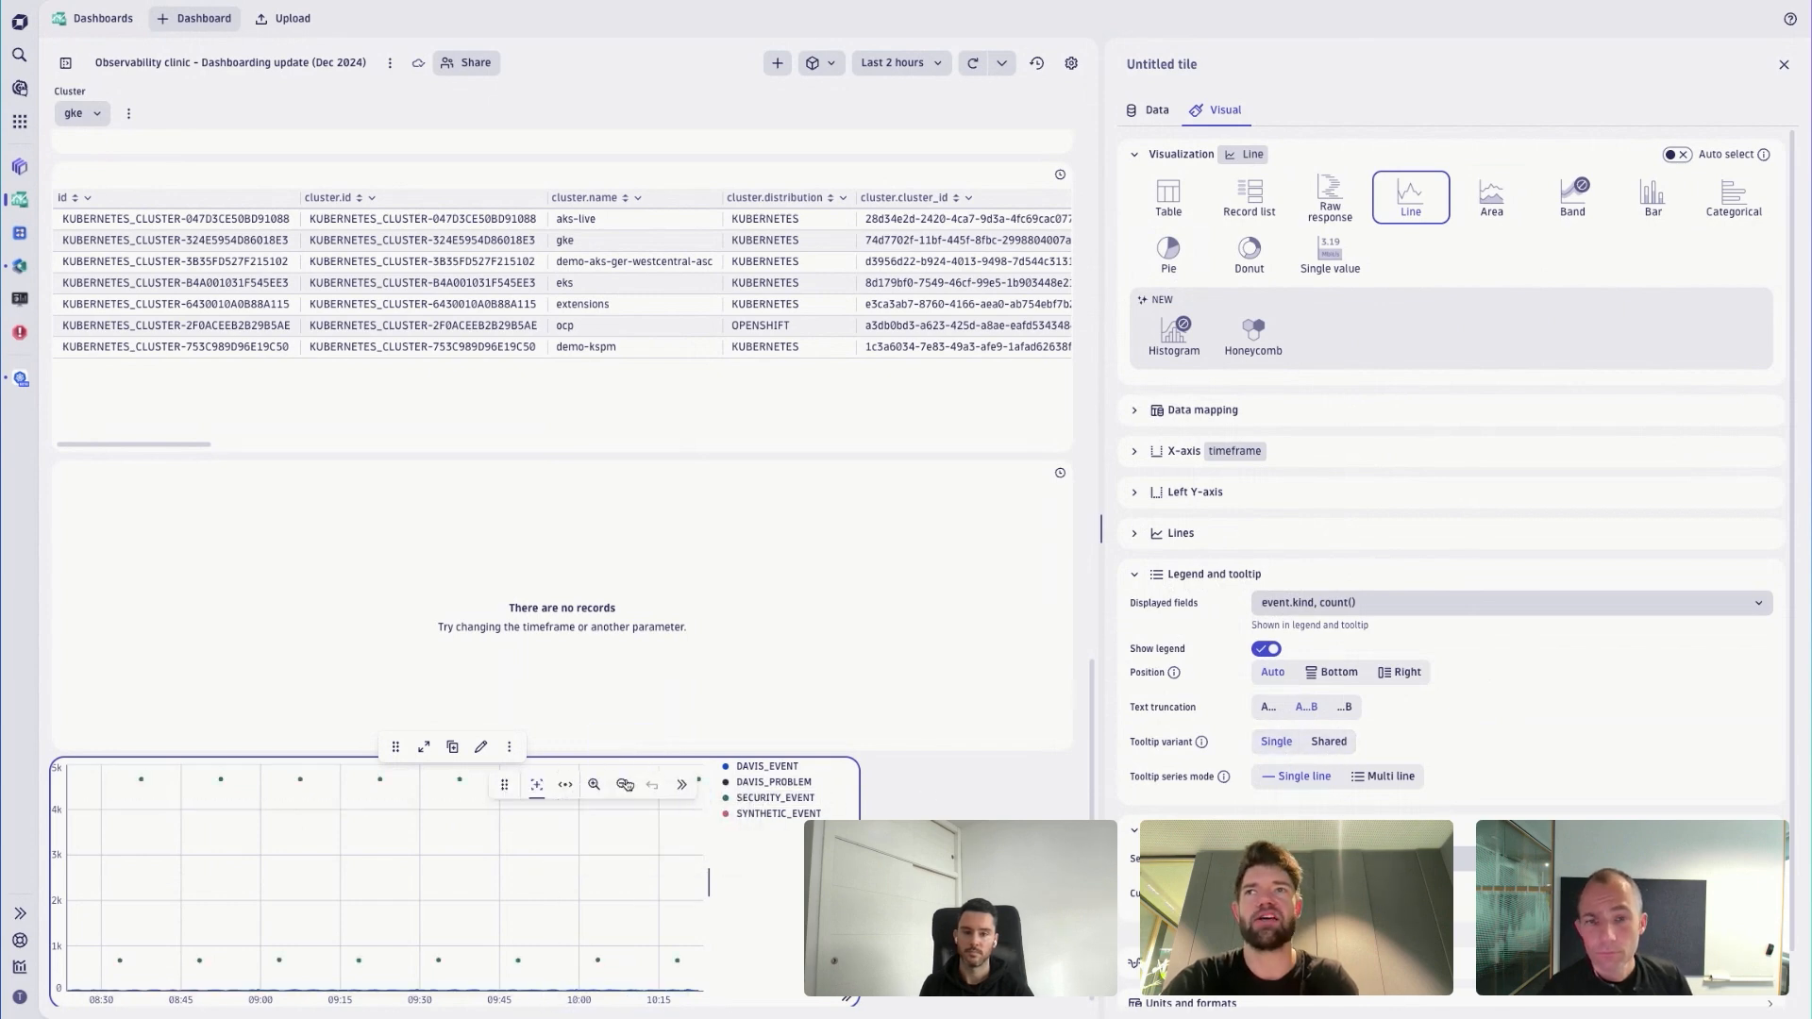
left_click(551, 820)
mouse_move(615, 839)
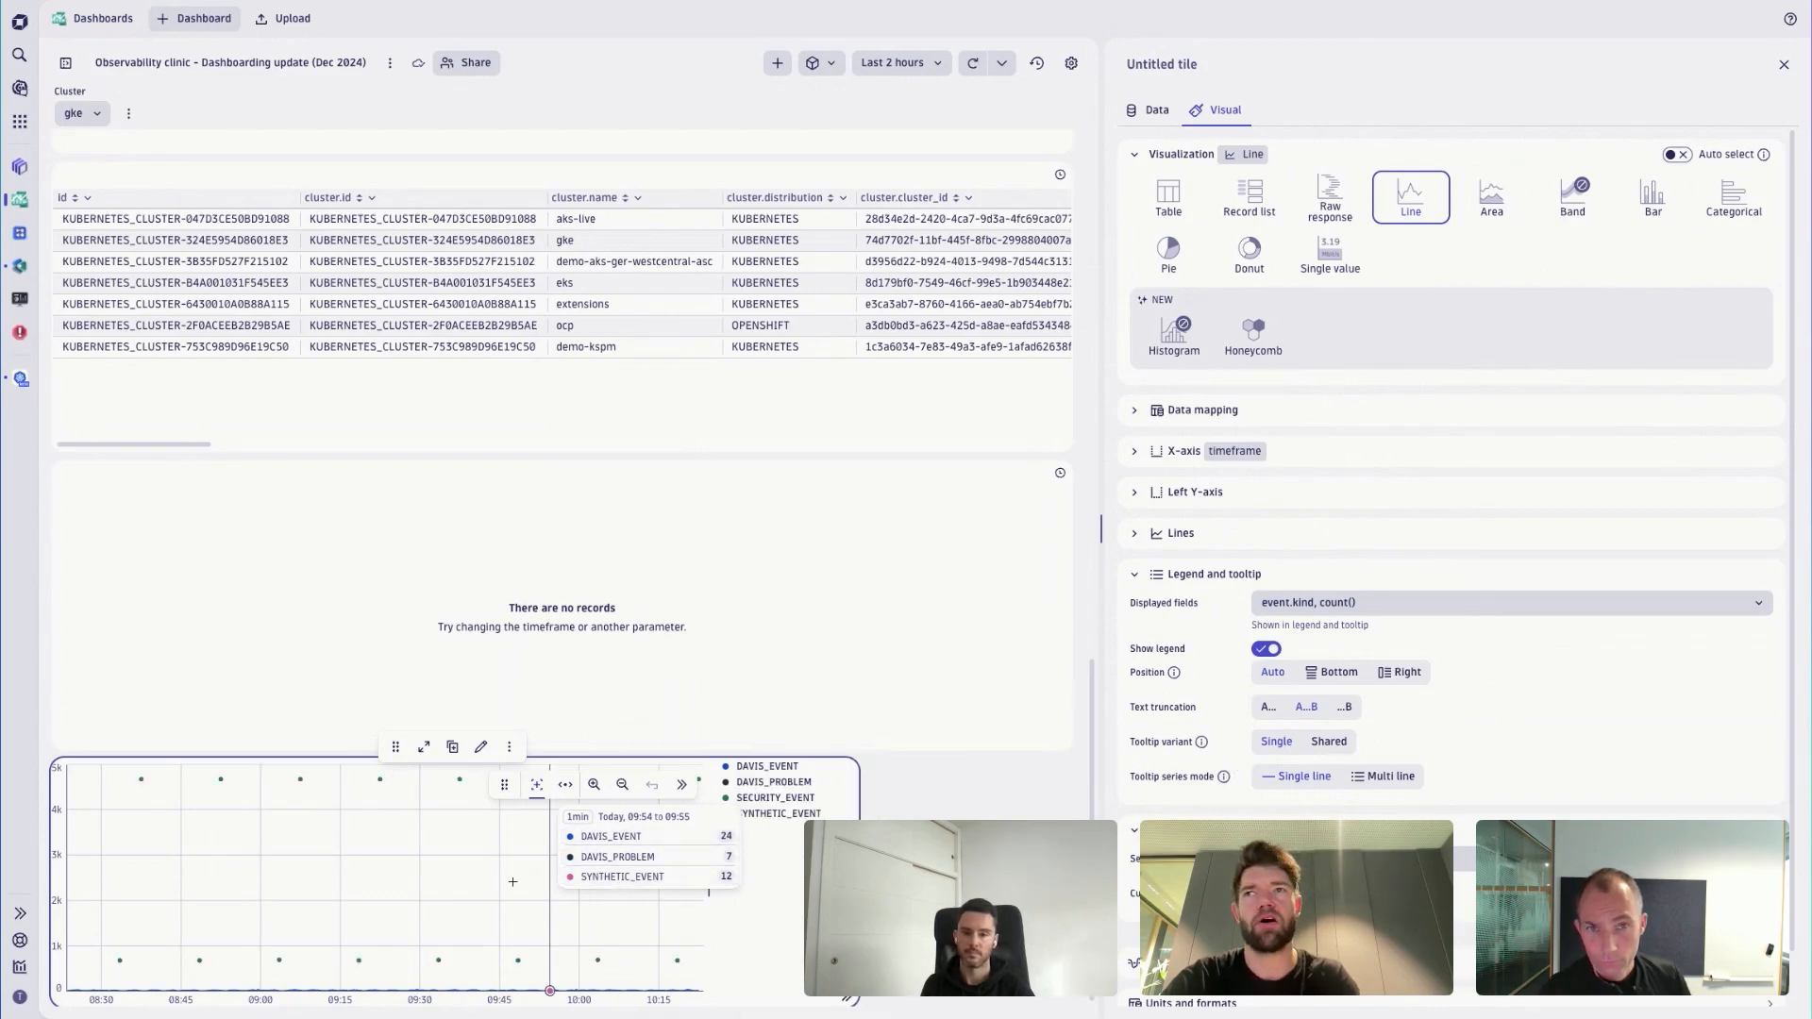
left_click(512, 882)
left_click(534, 865)
mouse_move(596, 873)
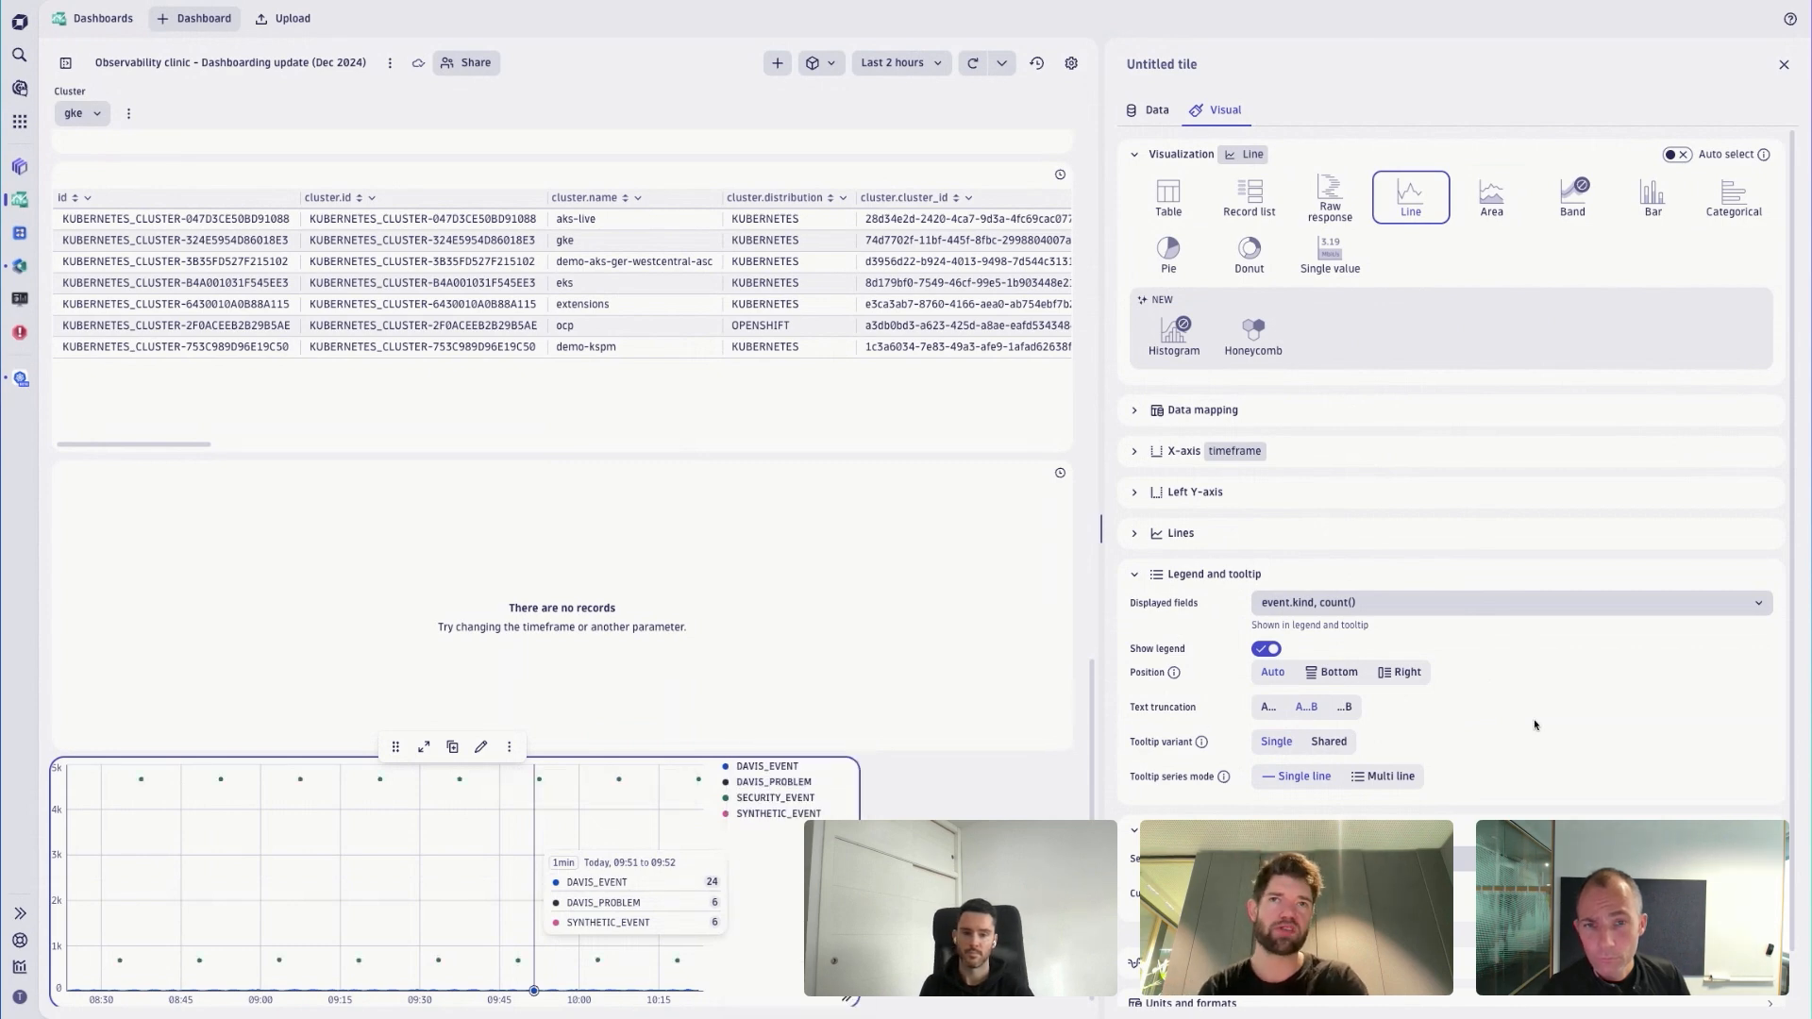
scroll(1534, 725, "down", 1)
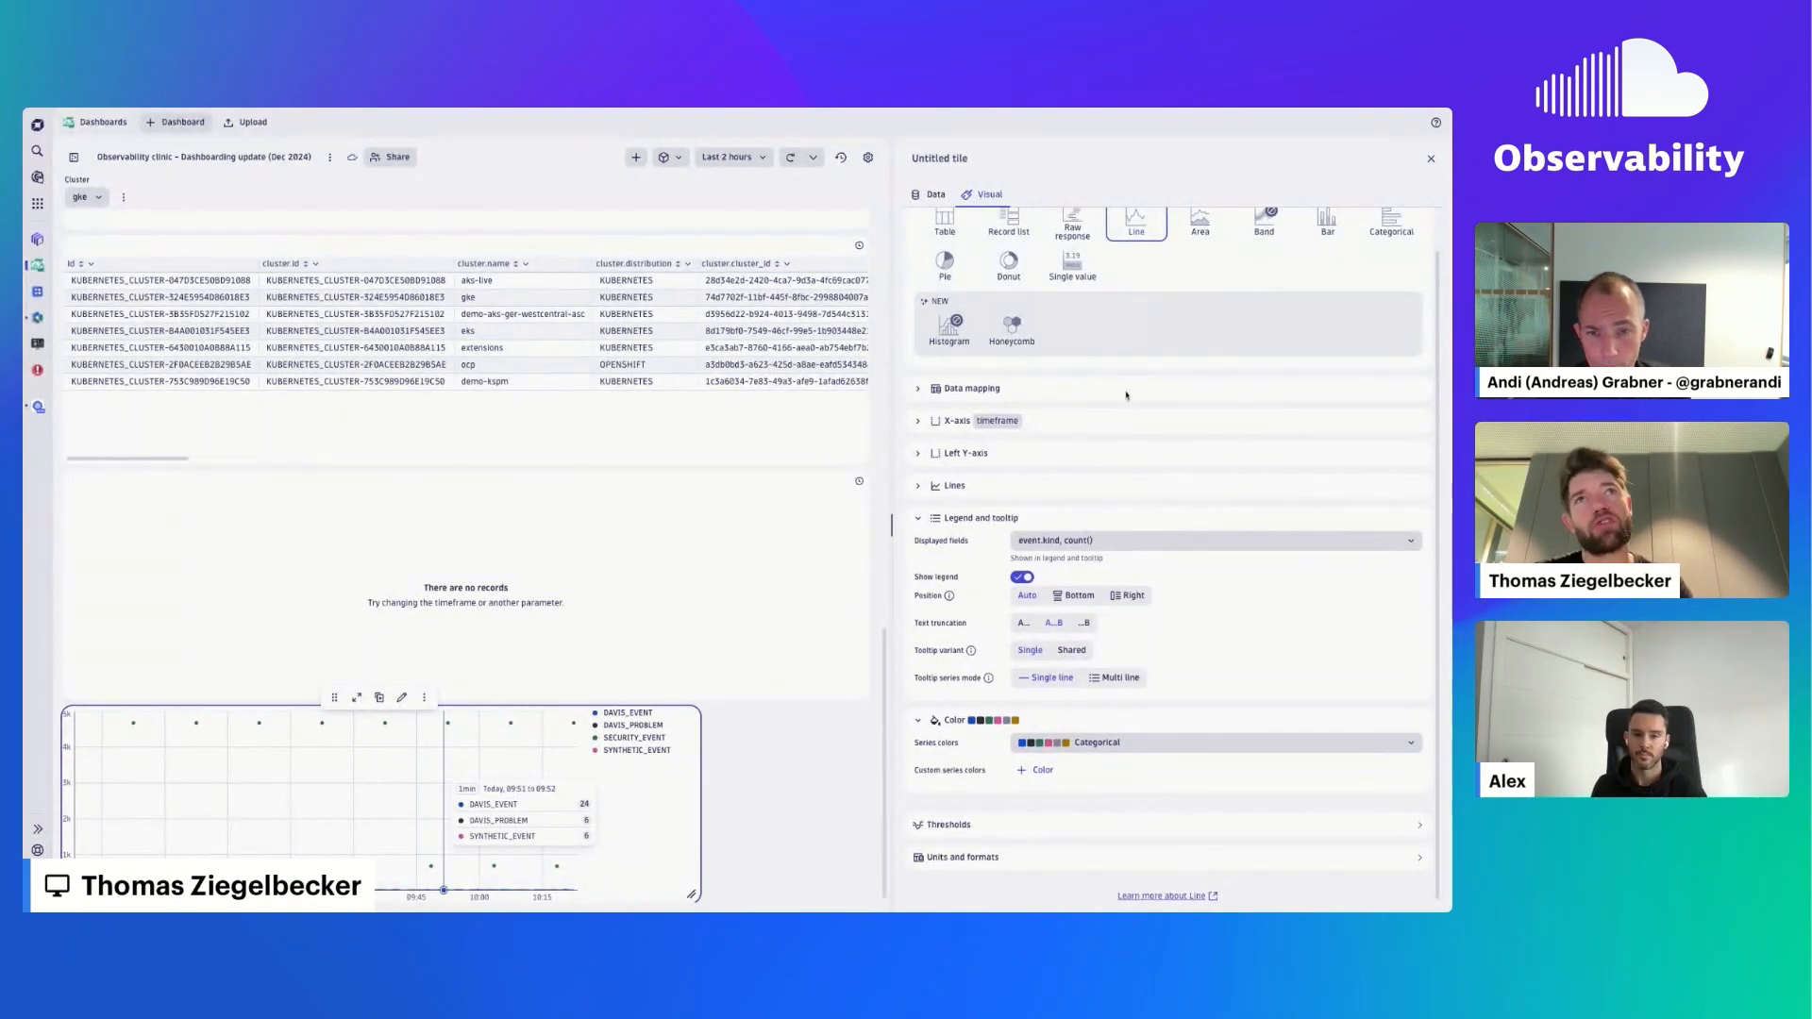
scroll(1085, 368, "up", 1)
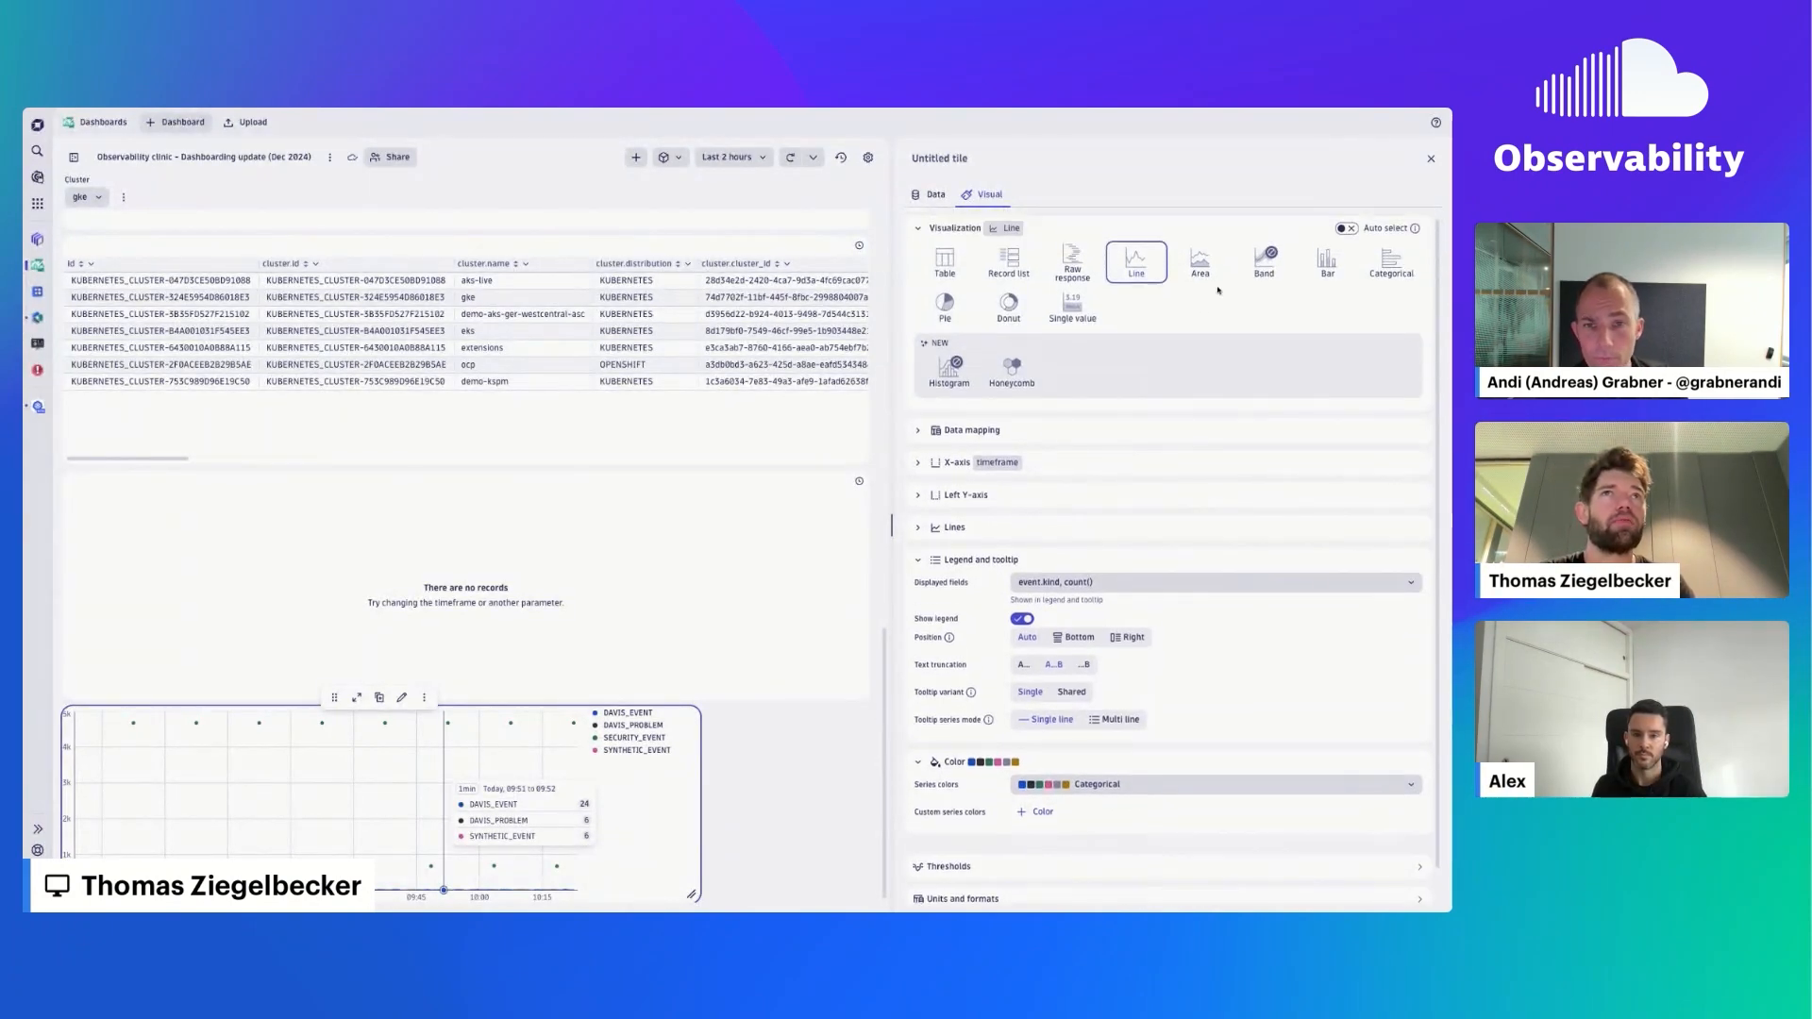
- Switch the tile to the Donut visualization and add a custom category color for DAVIS_EVENT
left_click(1005, 315)
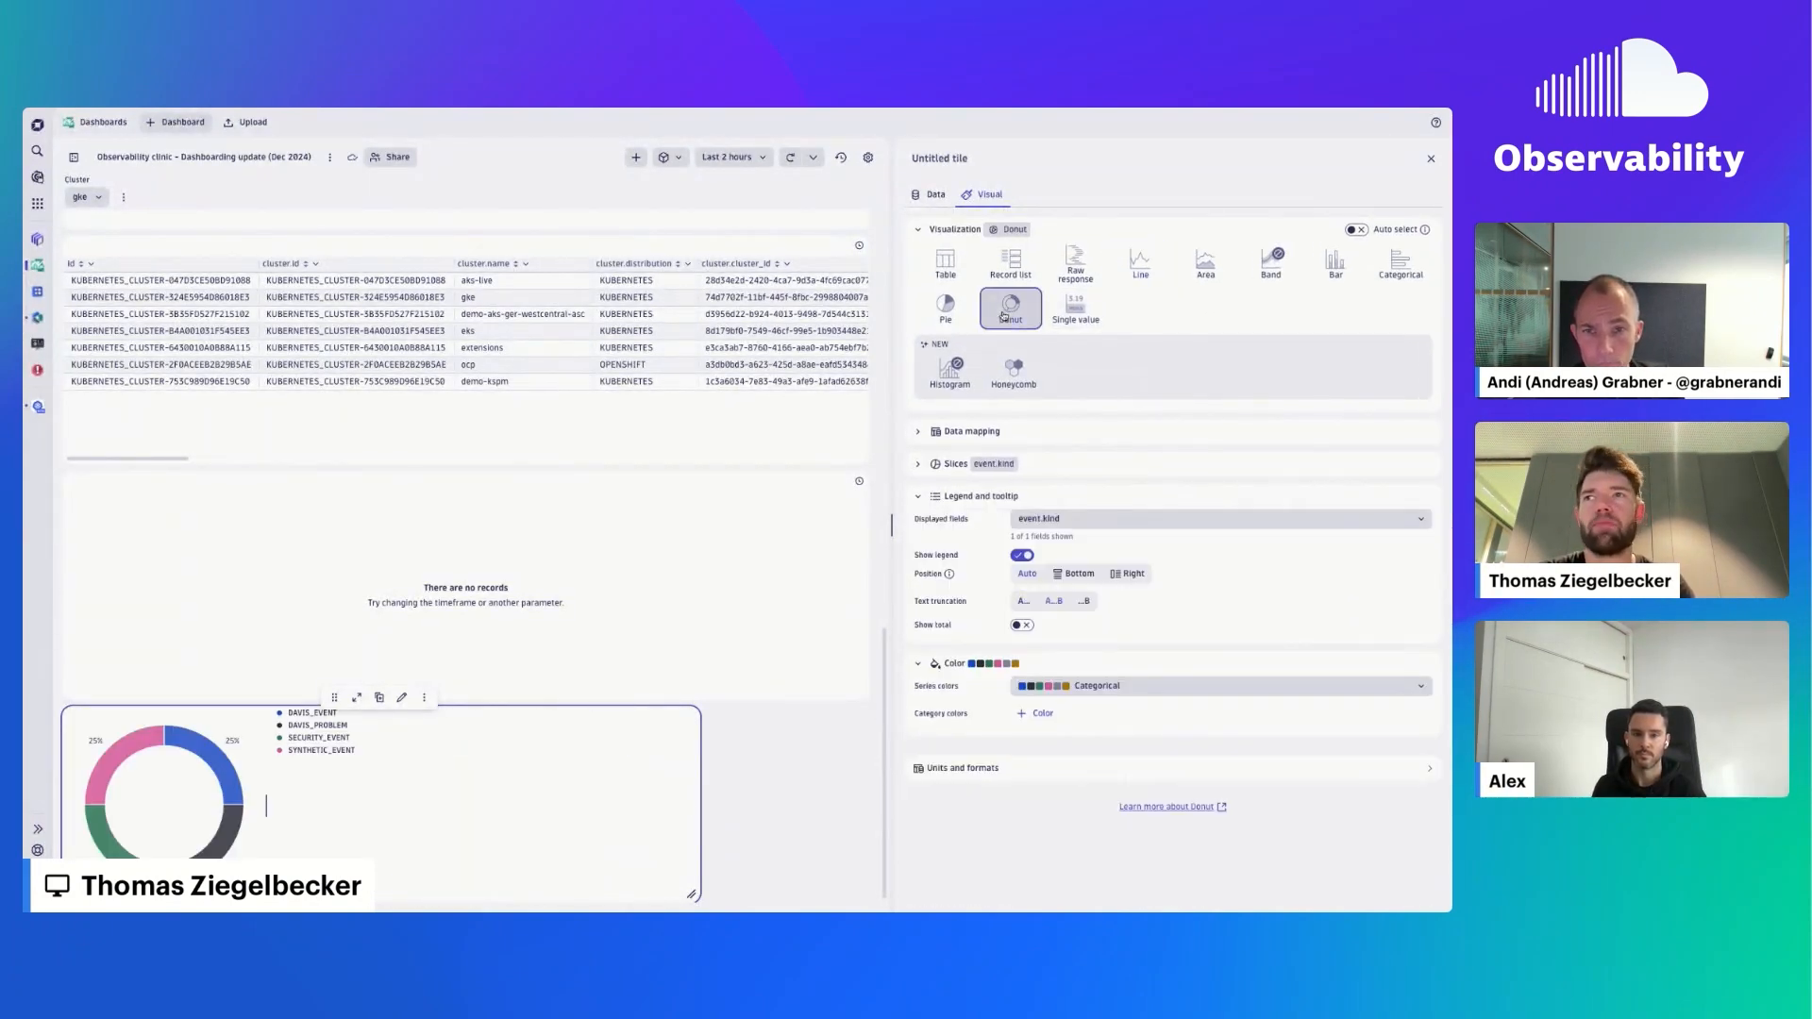
left_click(1042, 715)
left_click(1395, 715)
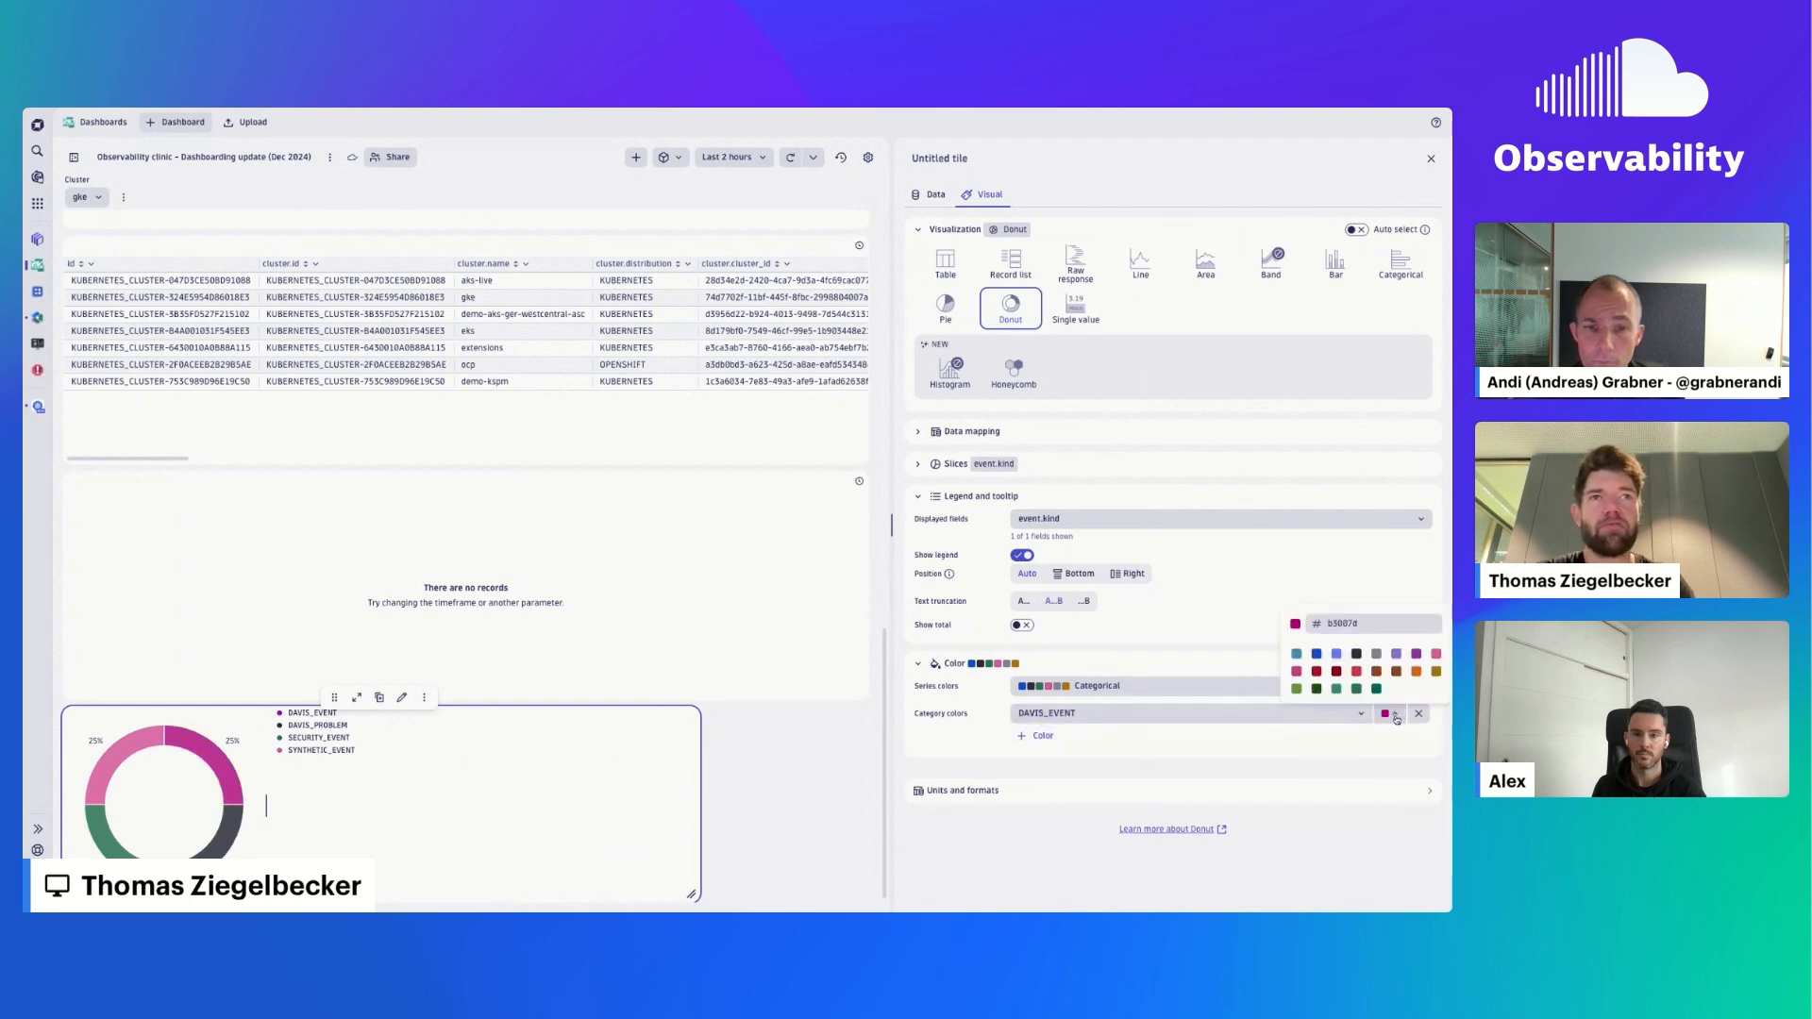
left_click(1310, 761)
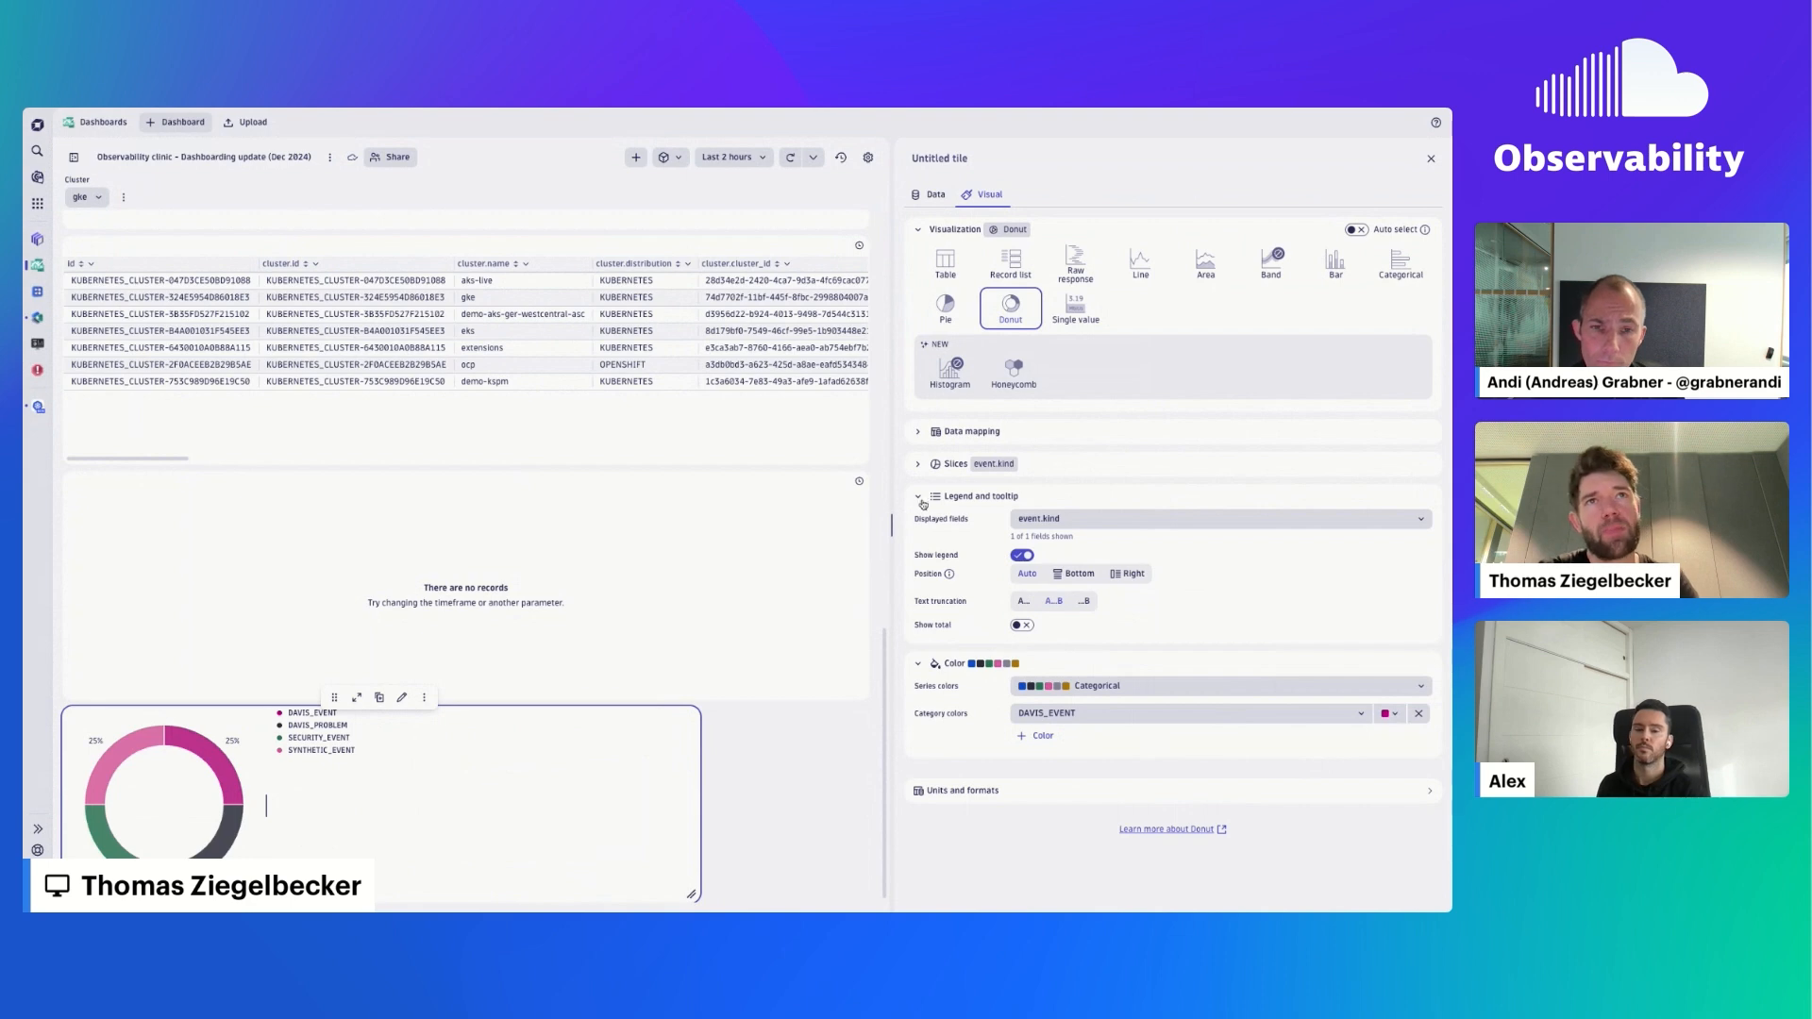
- Switch the tile to the Table visualization and add a custom column type for event.kind
left_click(945, 263)
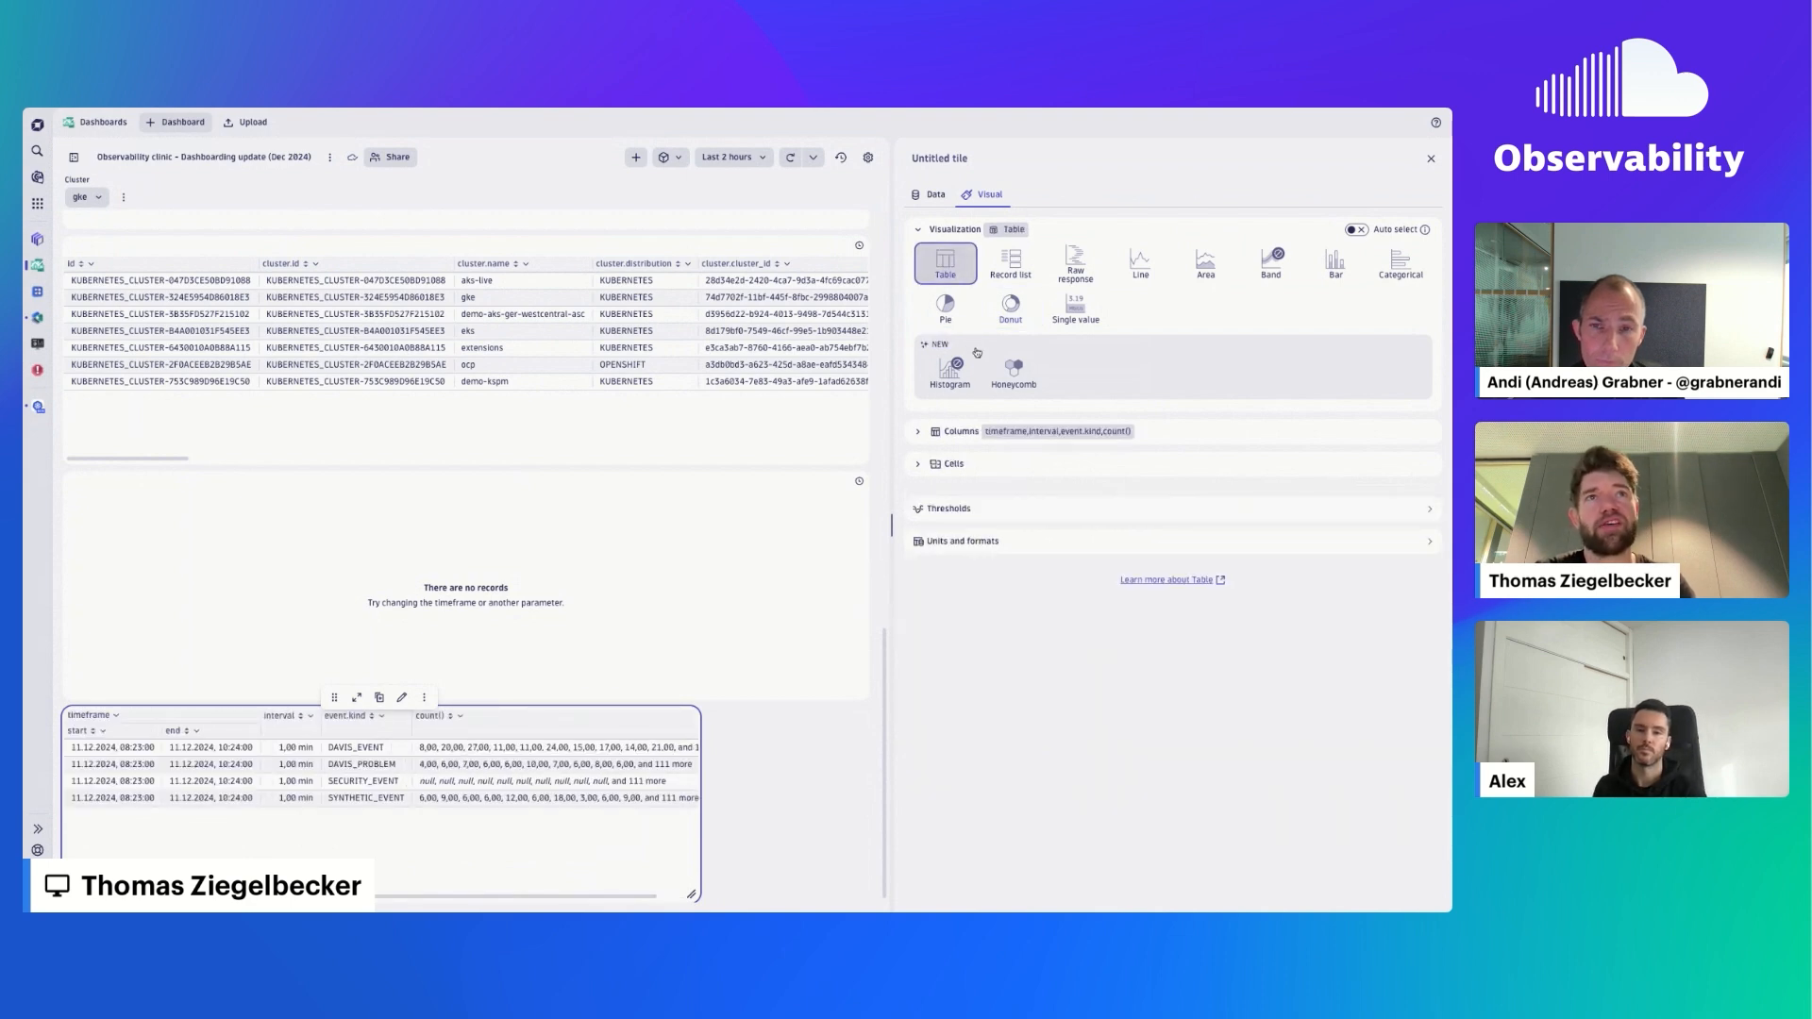
left_click(921, 431)
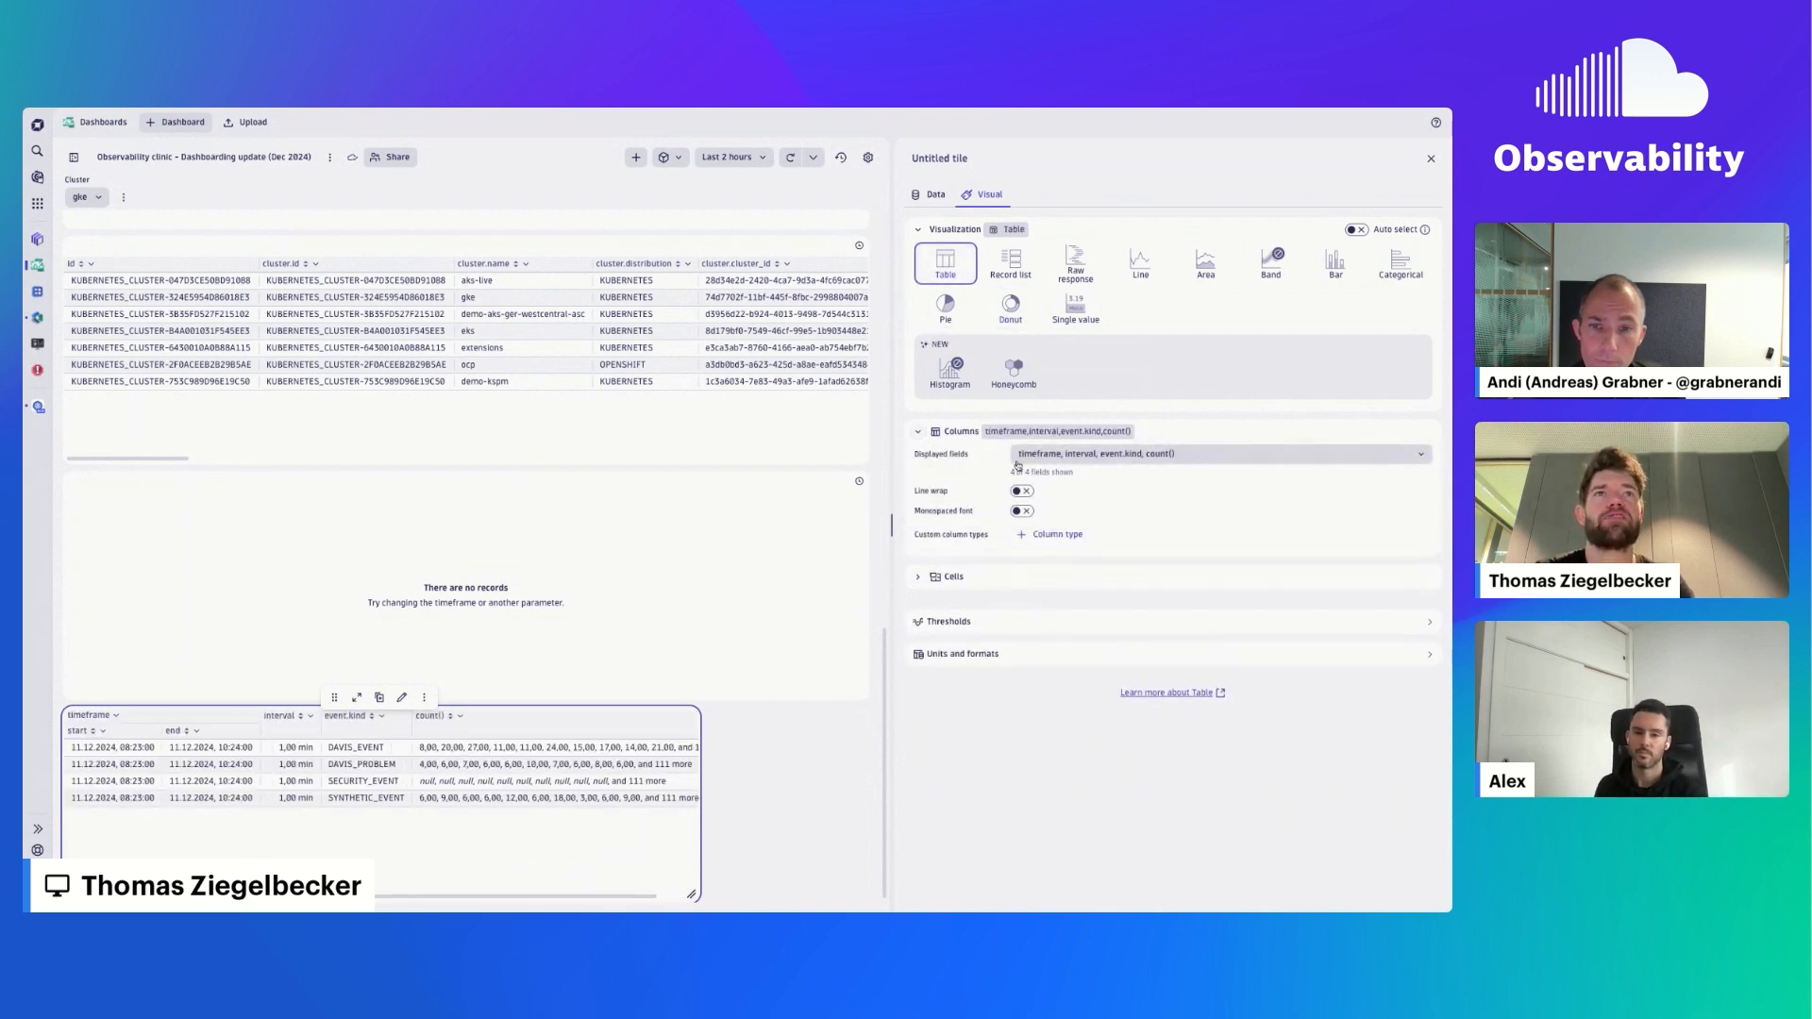
left_click(1061, 534)
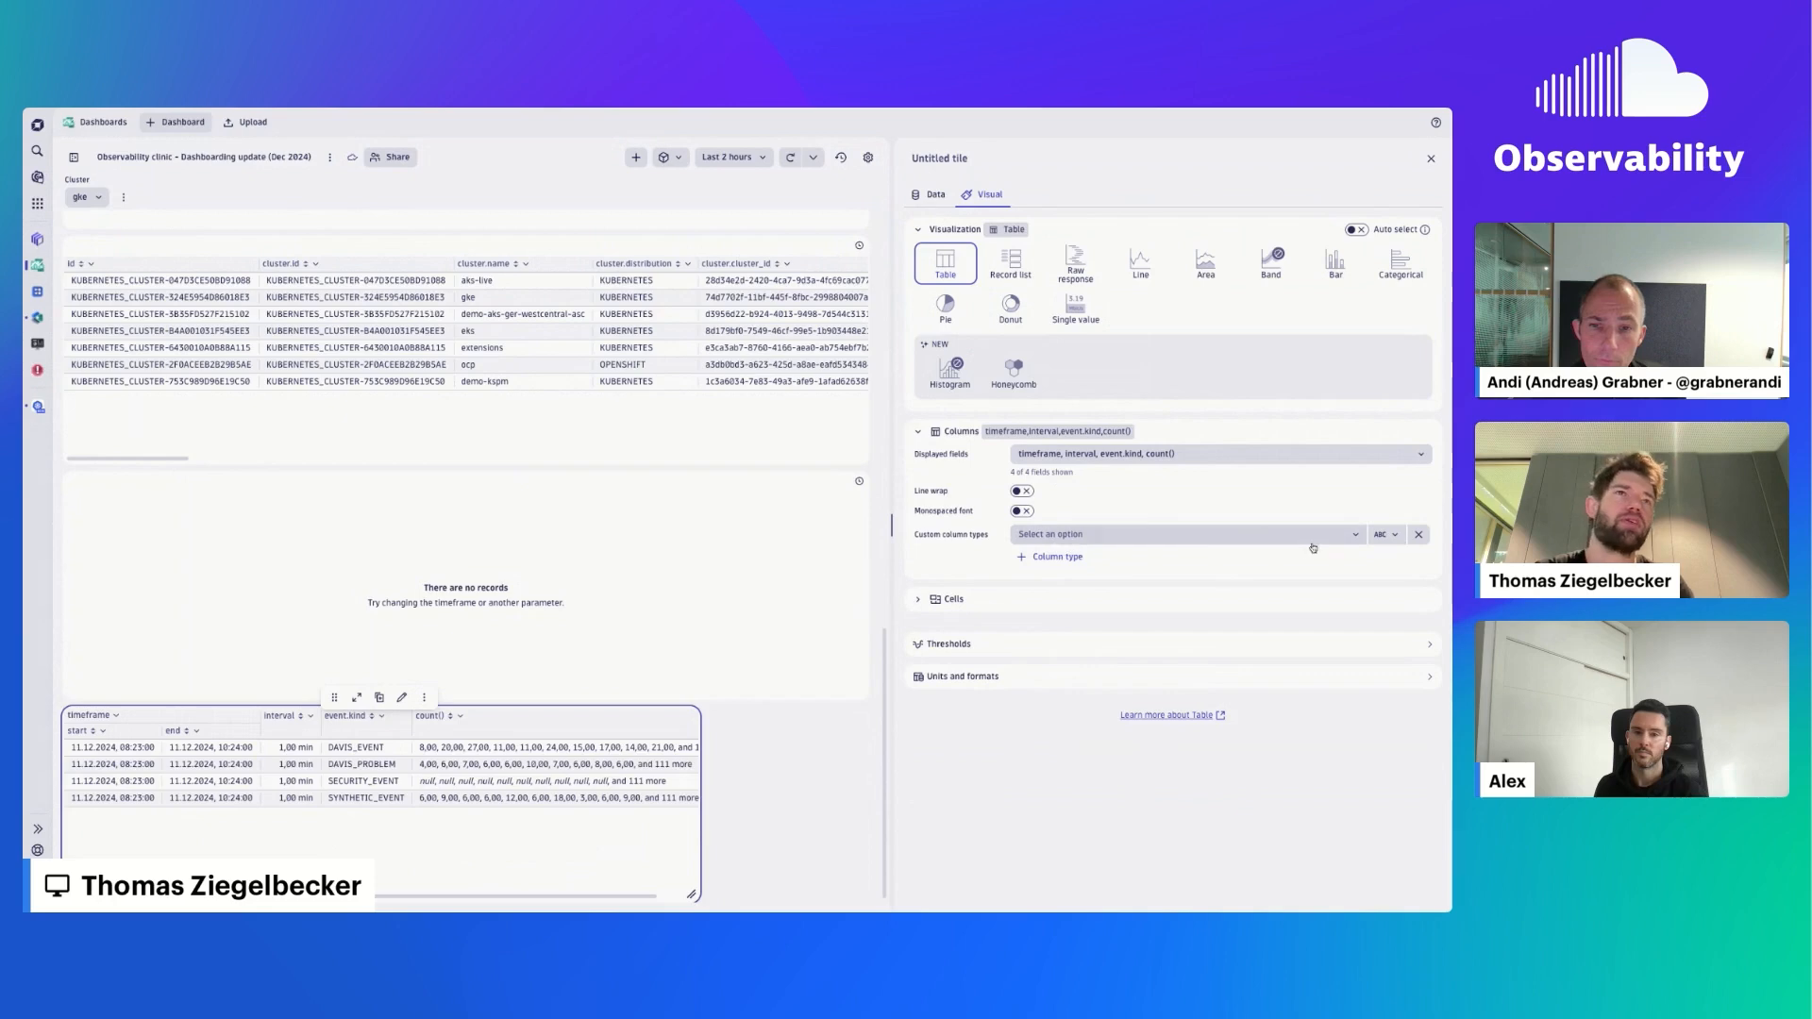
scroll(720, 571, "up", 2)
scroll(720, 579, "up", 10)
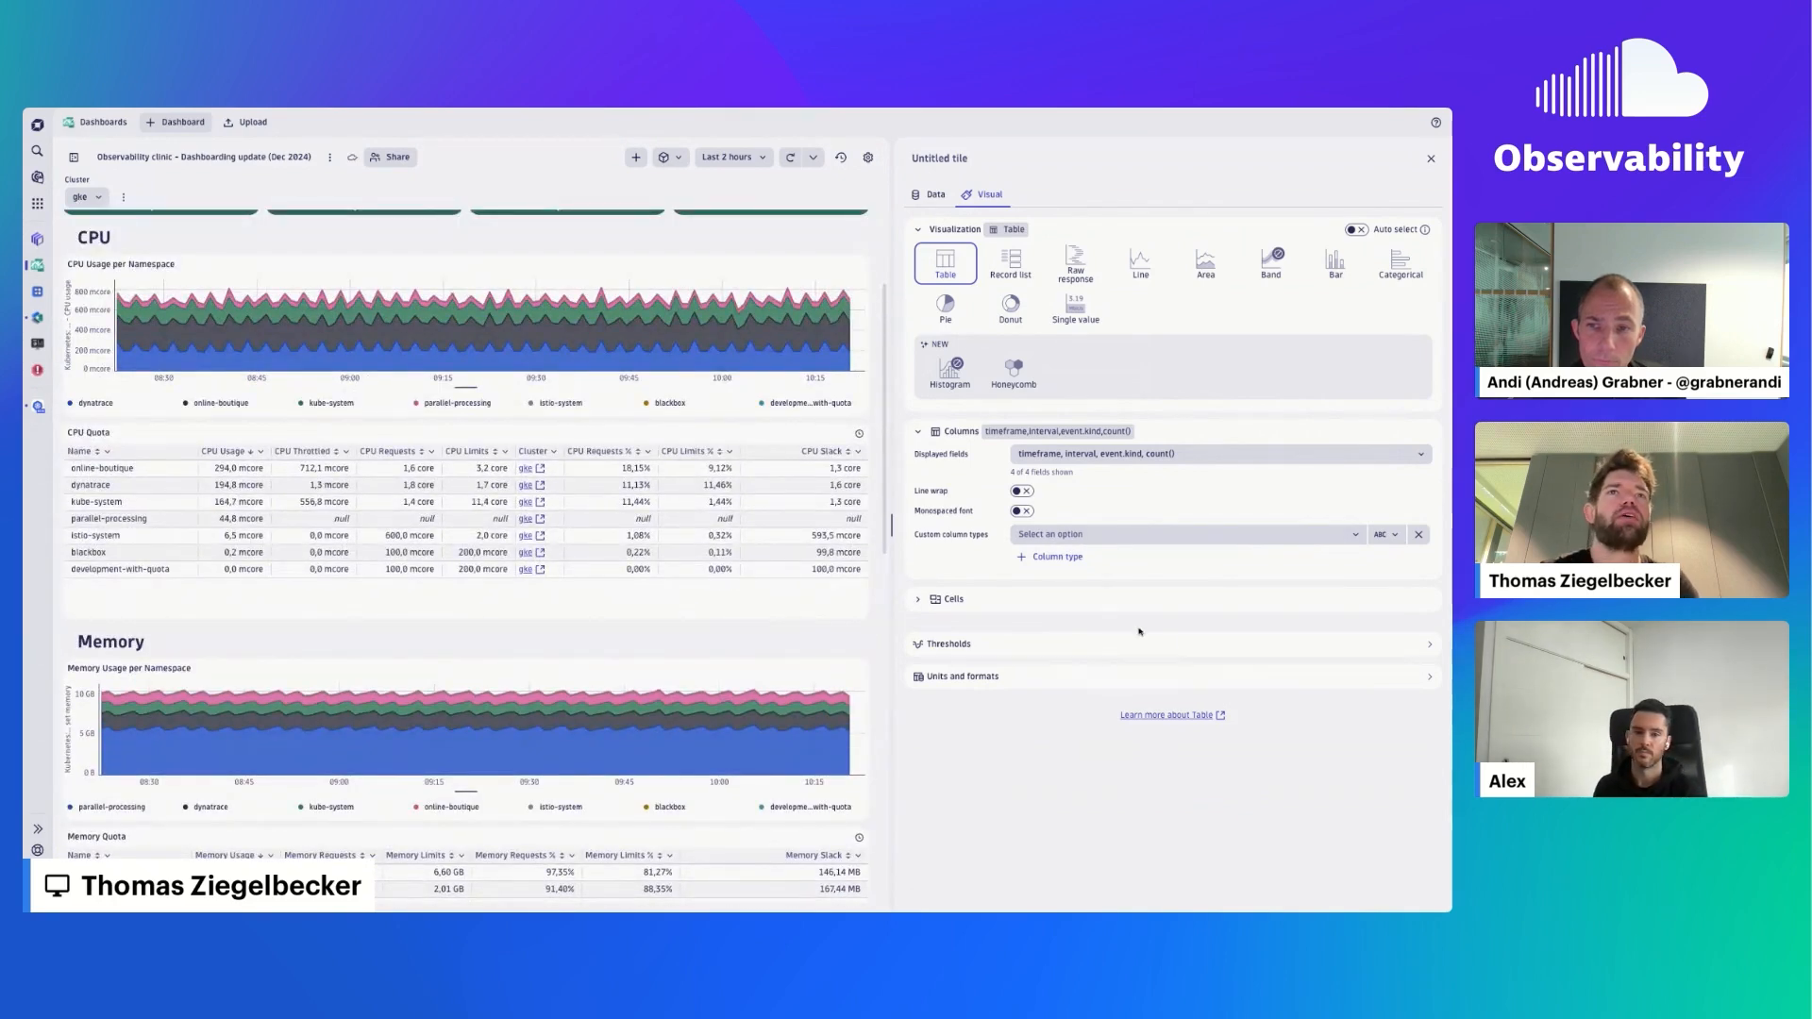
left_click(1061, 536)
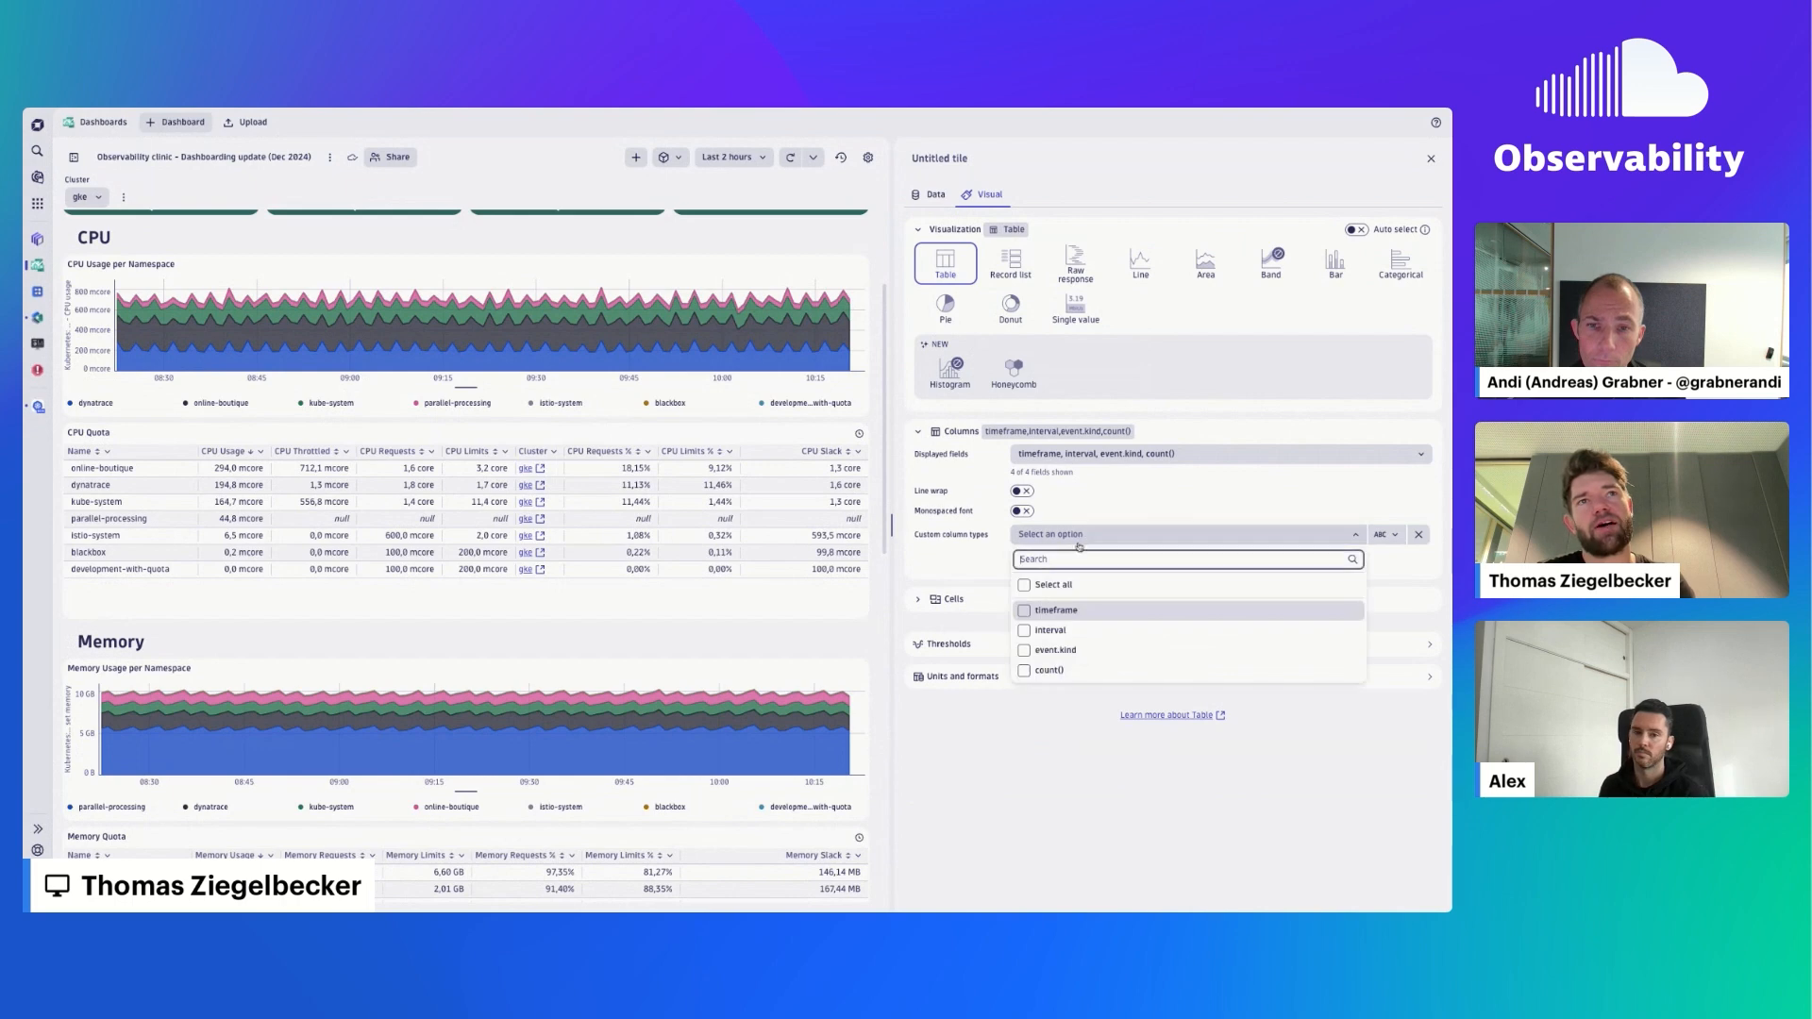
left_click(1054, 650)
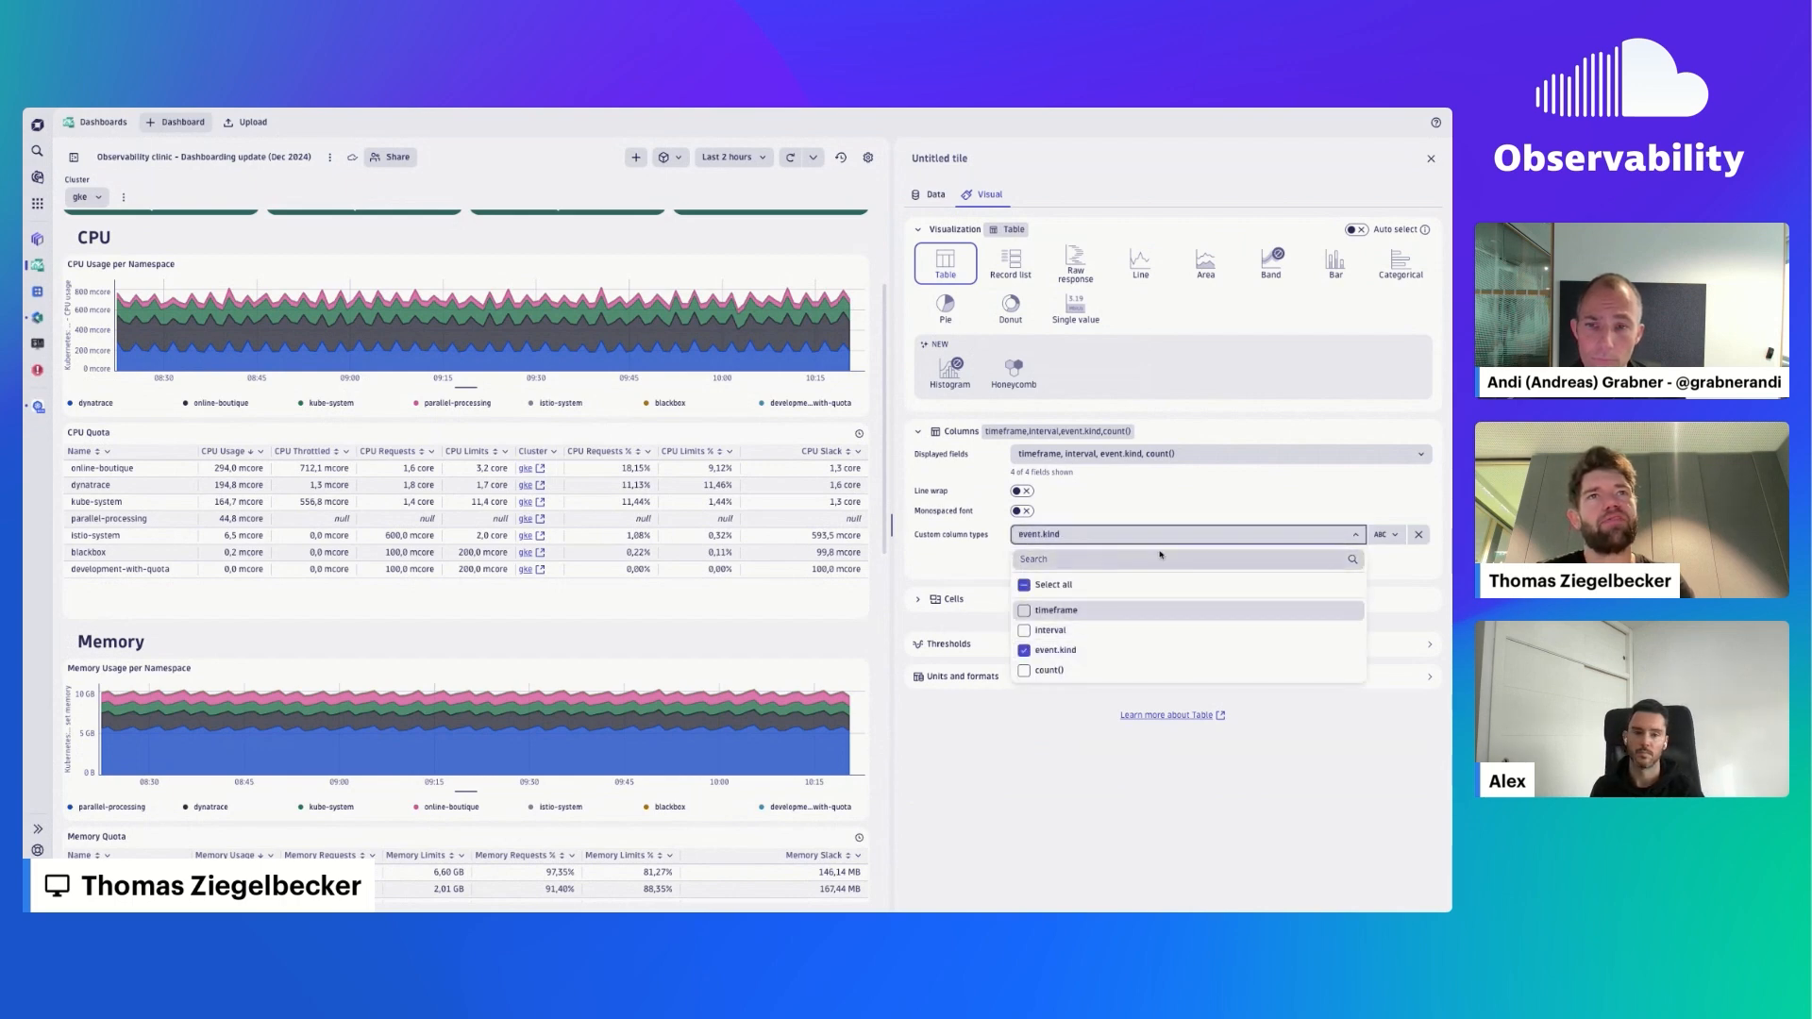
- Include timeframe in the custom column type alongside event.kind and set the type to Sparkline
left_click(1384, 535)
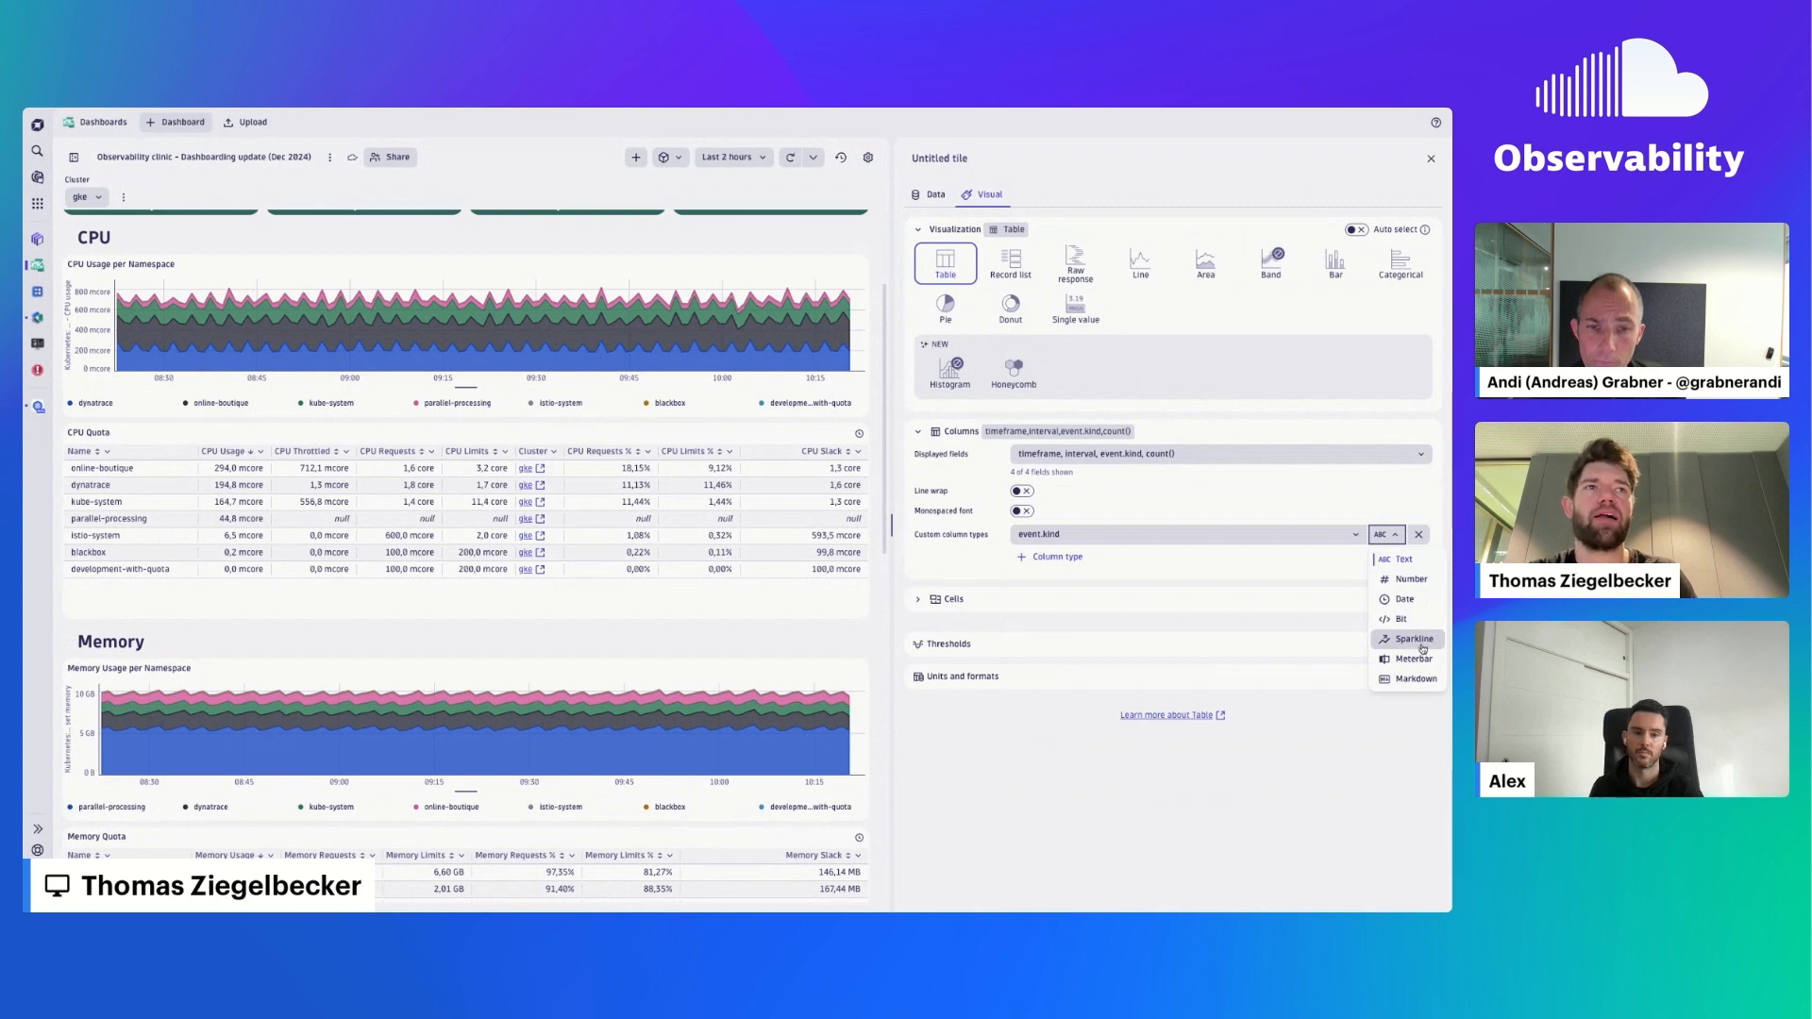
left_click(1155, 534)
left_click(1082, 612)
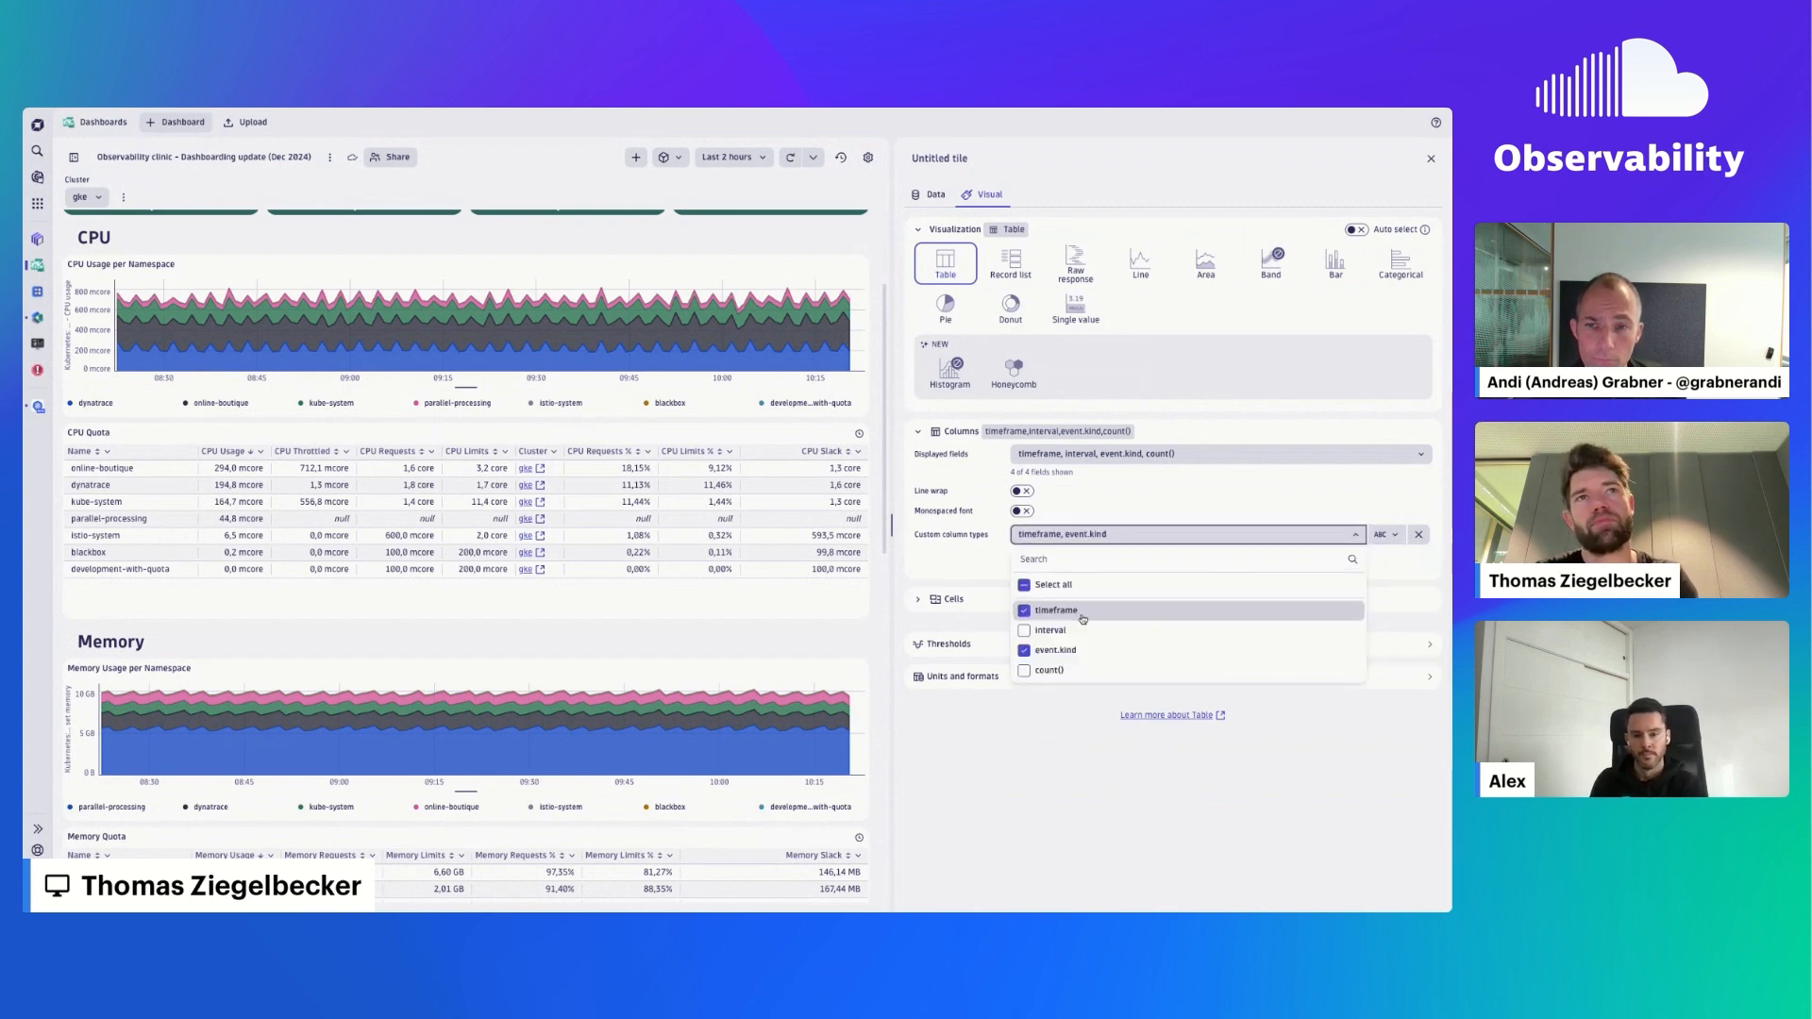
left_click(1387, 545)
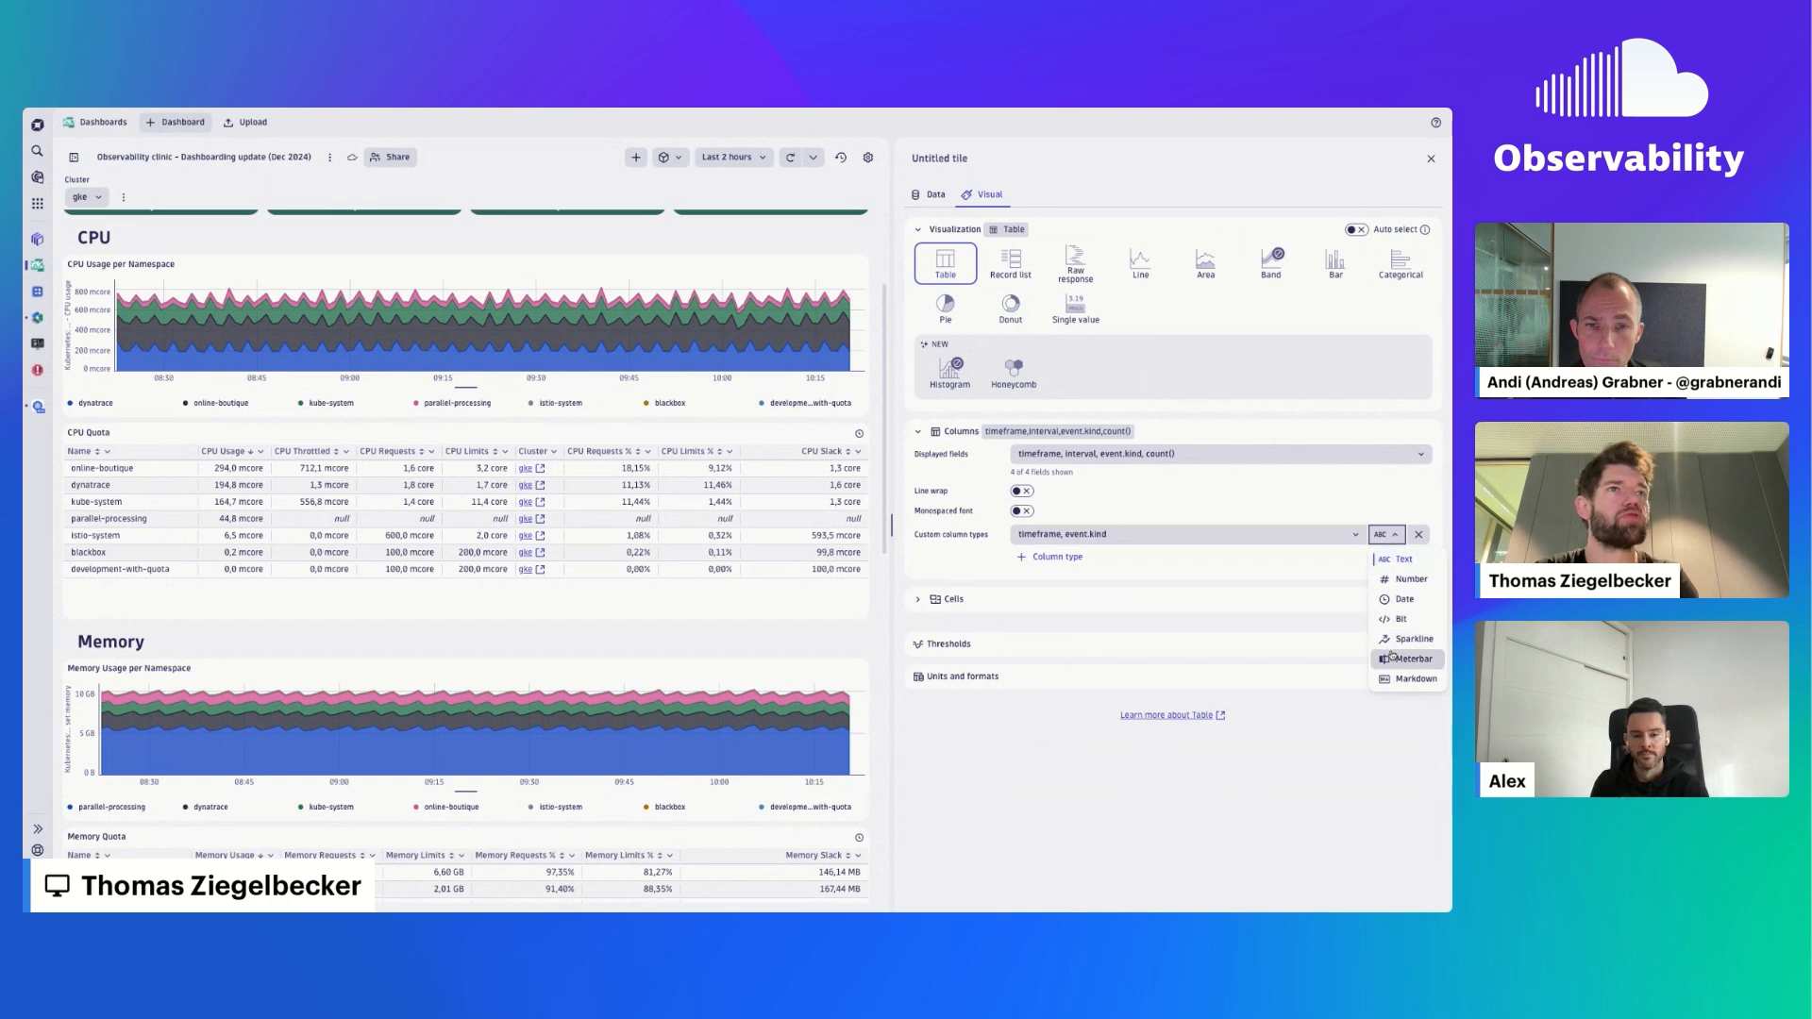
left_click(1395, 639)
scroll(744, 655, "down", 10)
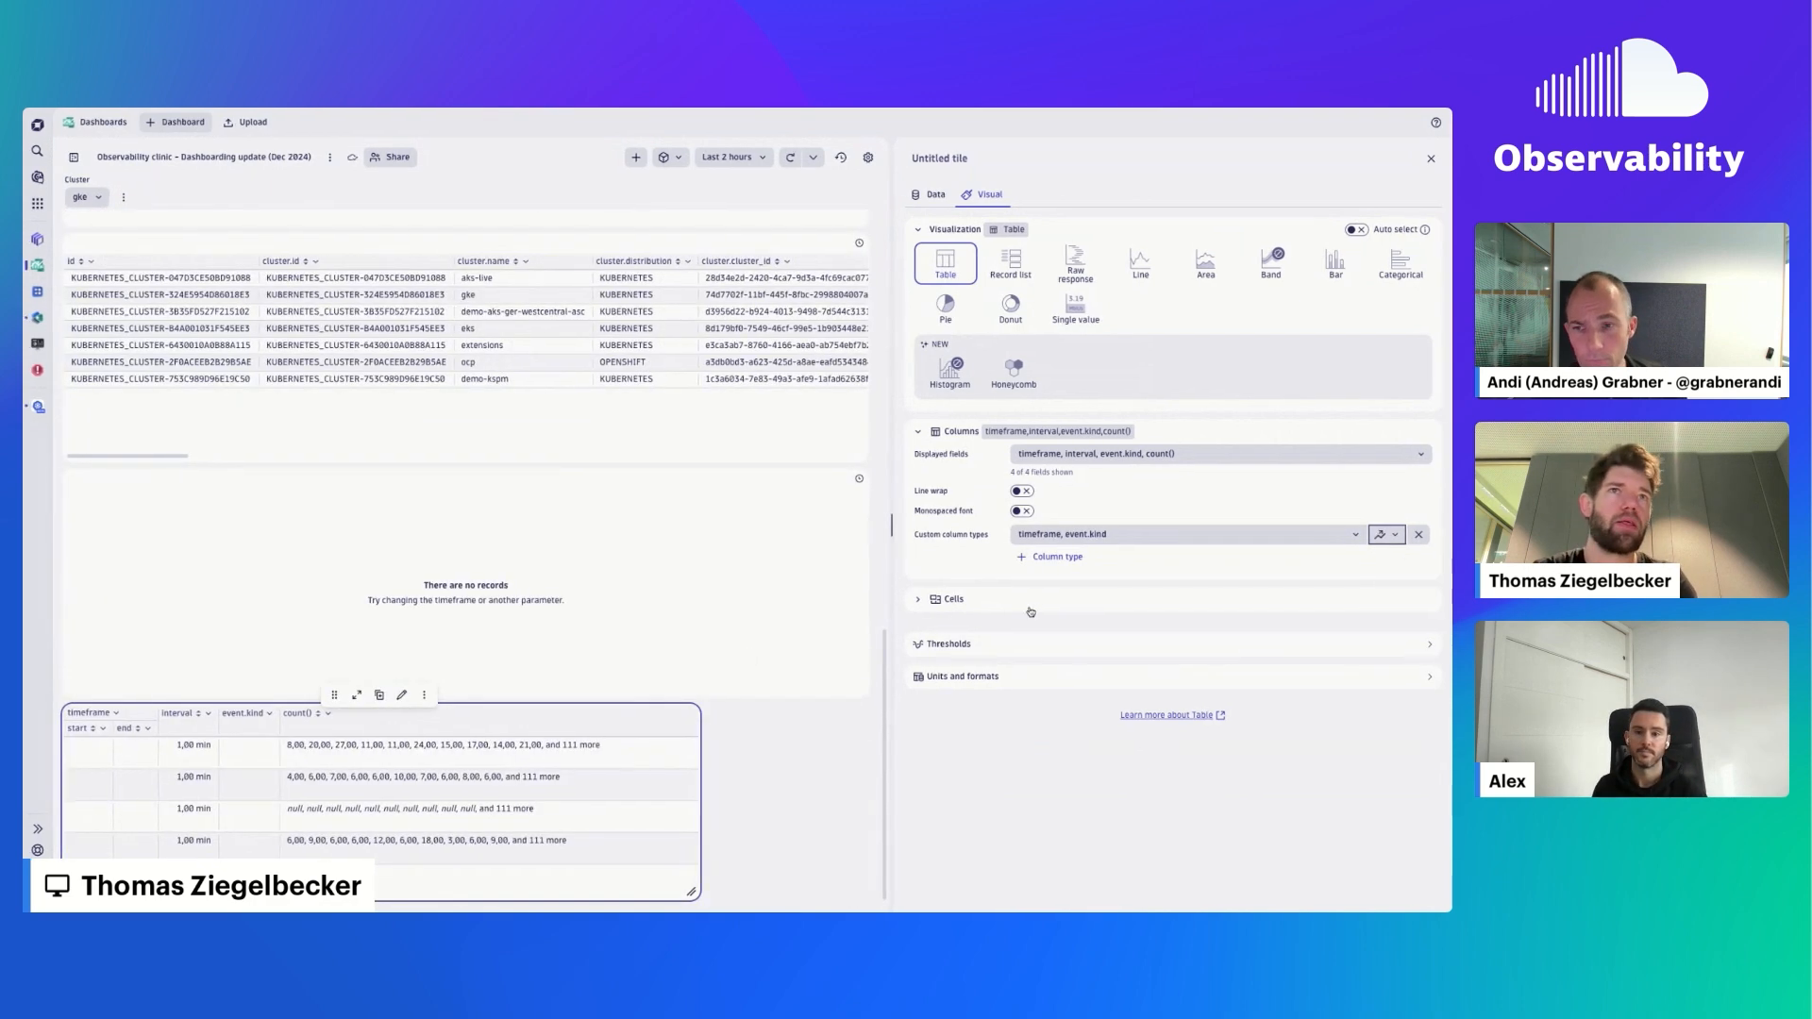
- Examine the available custom column types and the linked Cluster column in the CPU Quota table, and collapse the Columns and Visualization settings
left_click(1386, 534)
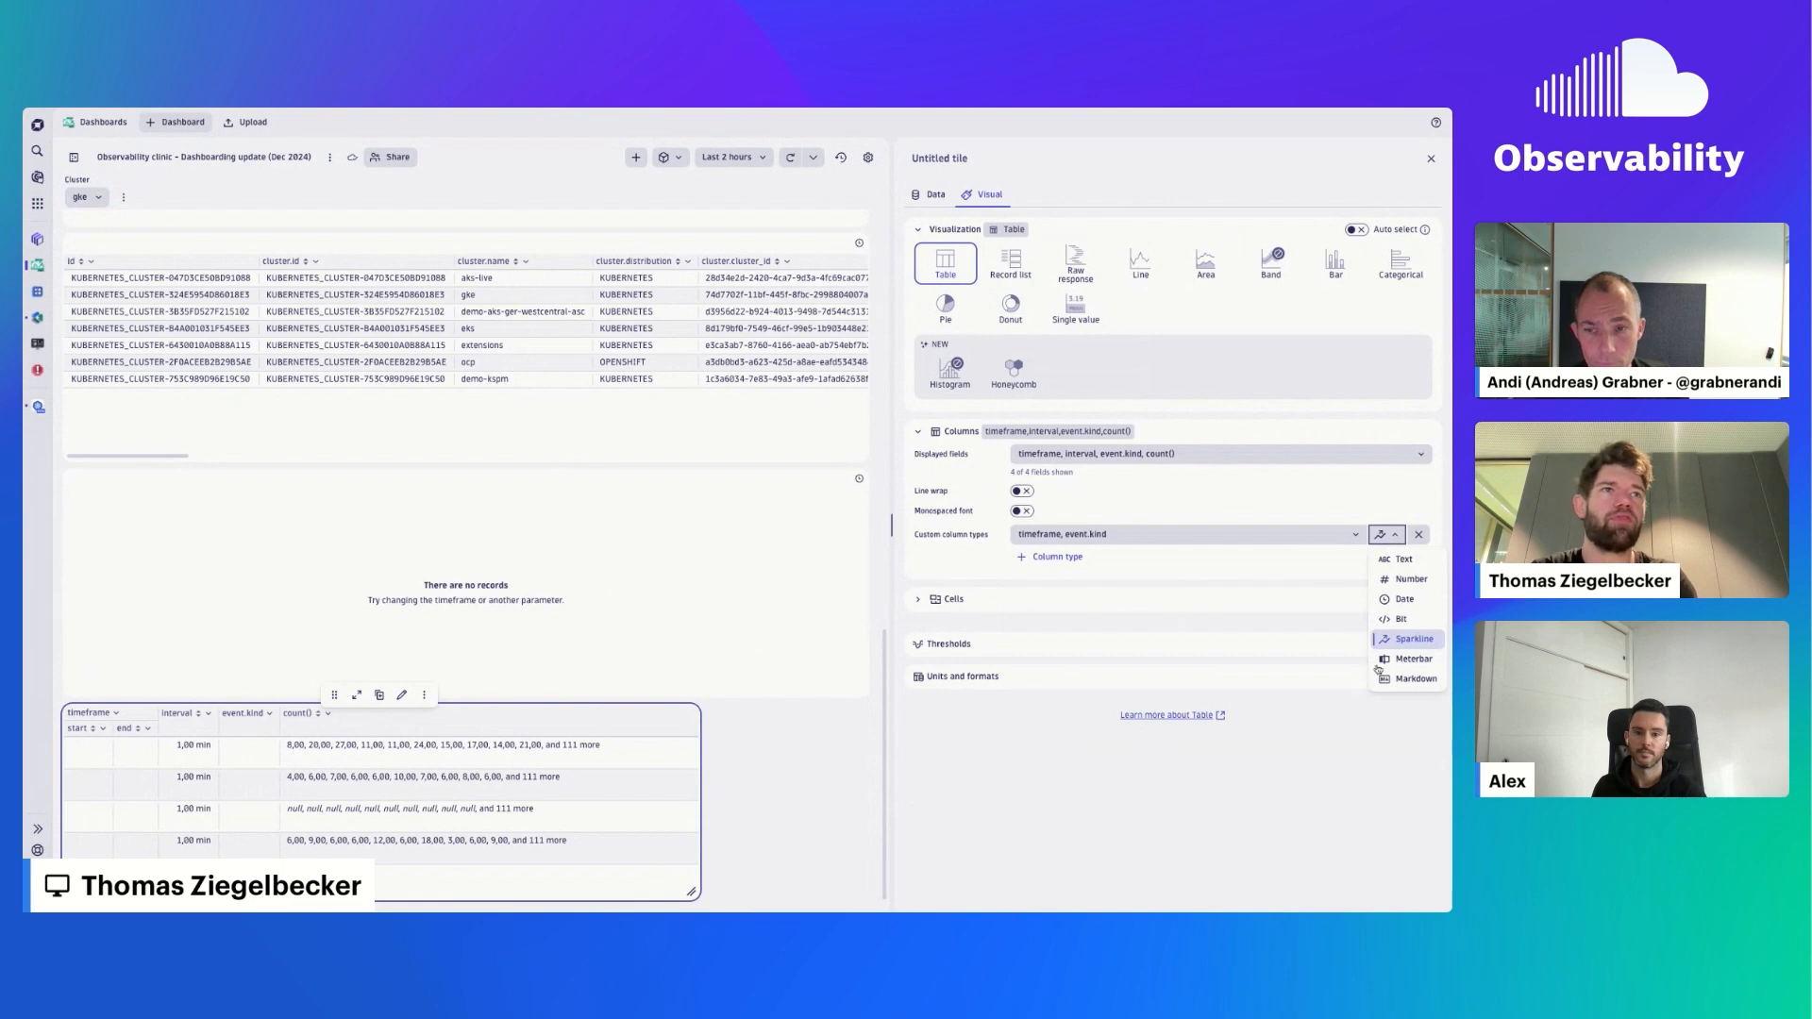
scroll(677, 592, "up", 10)
scroll(677, 591, "up", 3)
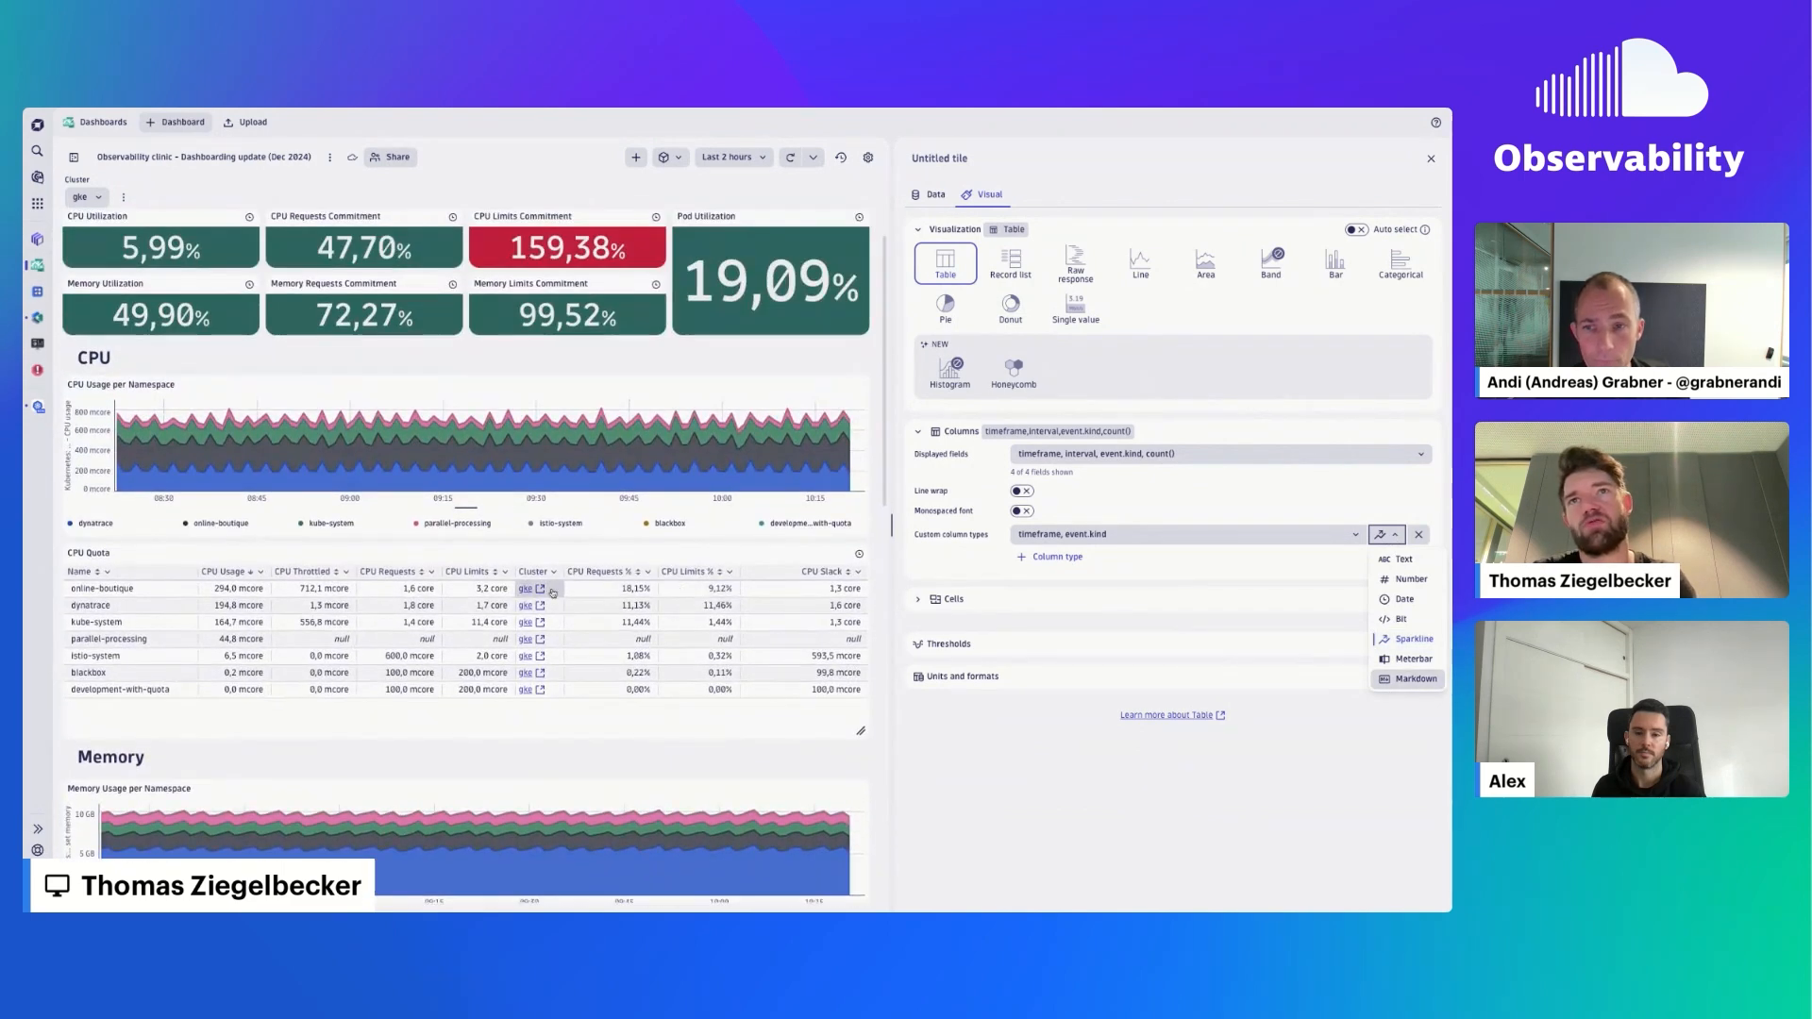
left_click(1118, 760)
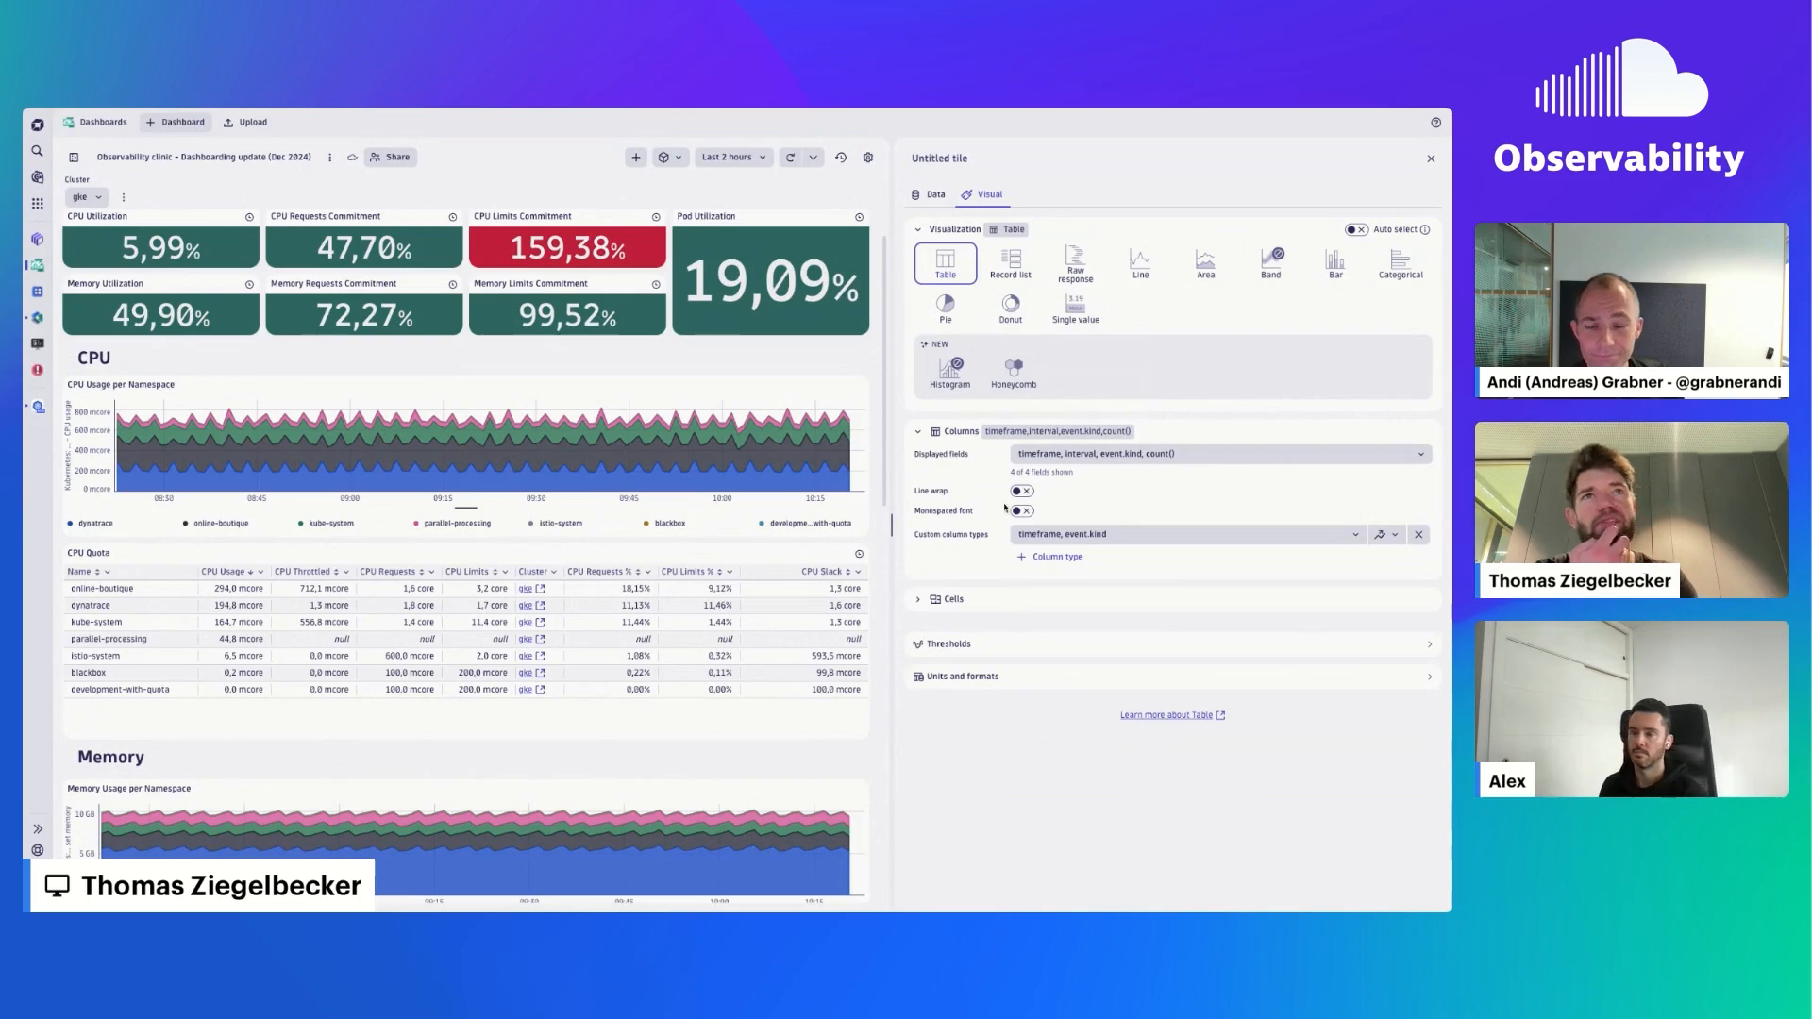
left_click(954, 436)
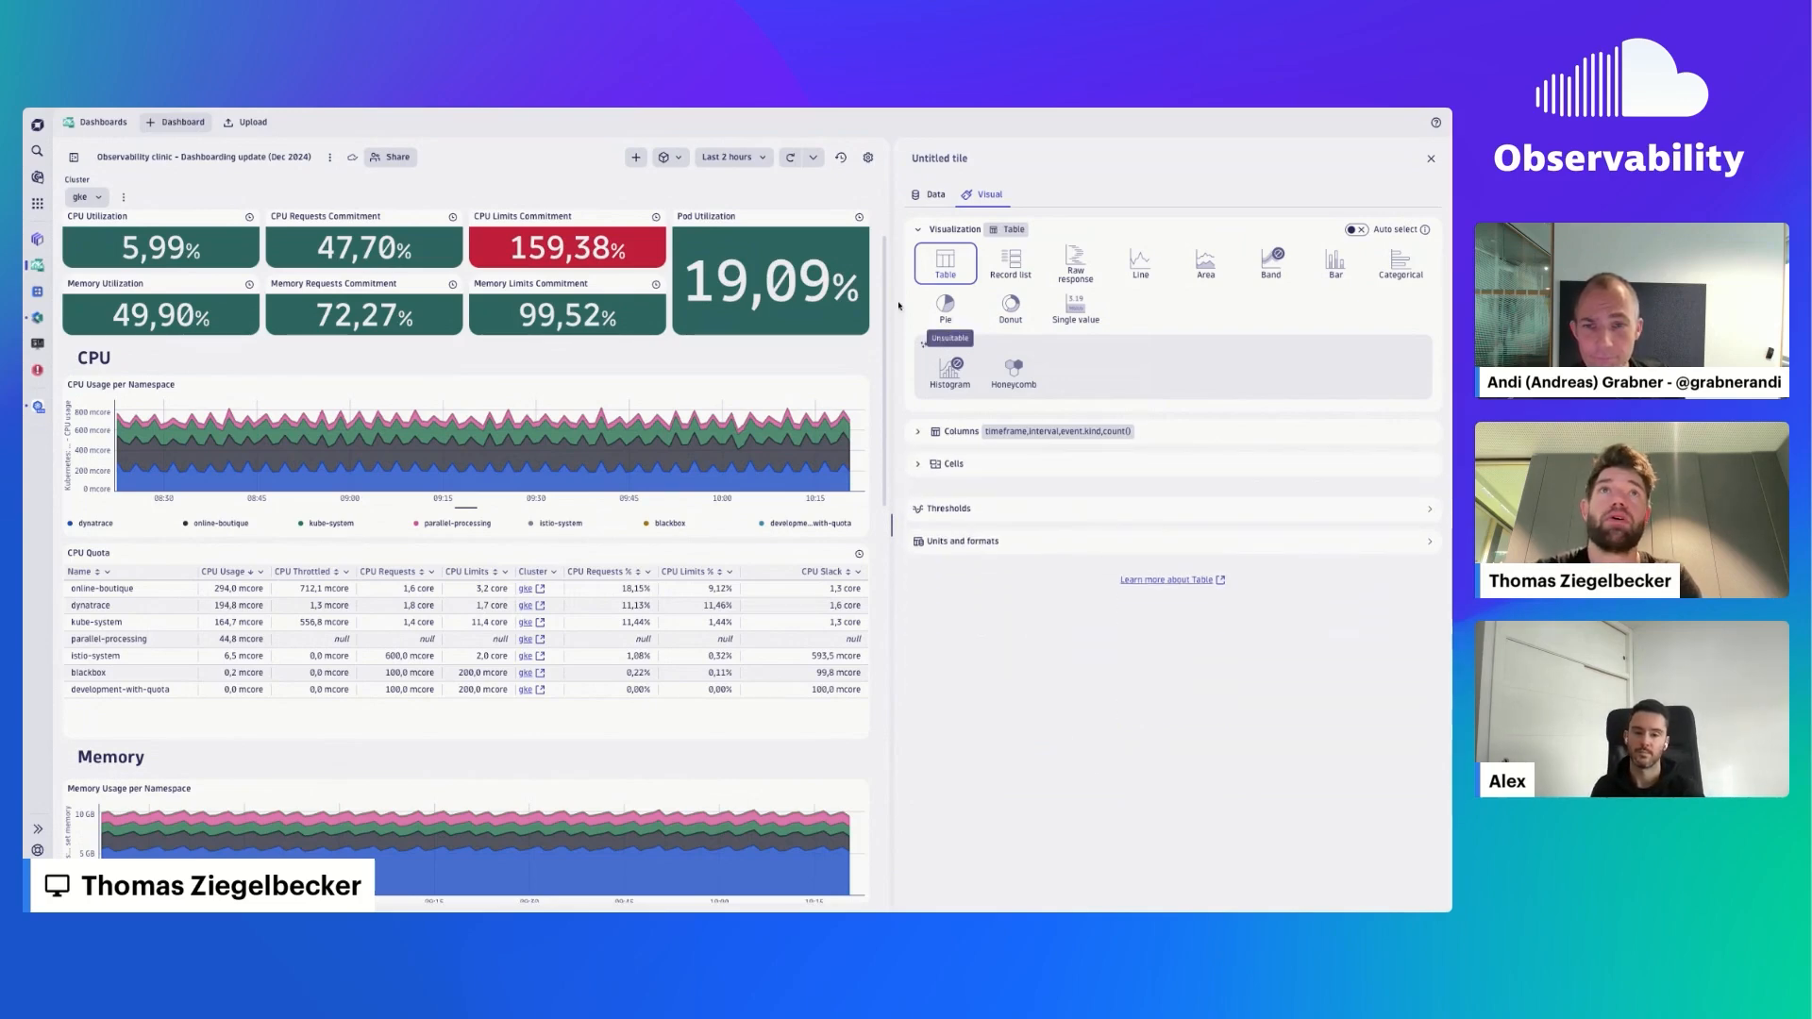
left_click(939, 233)
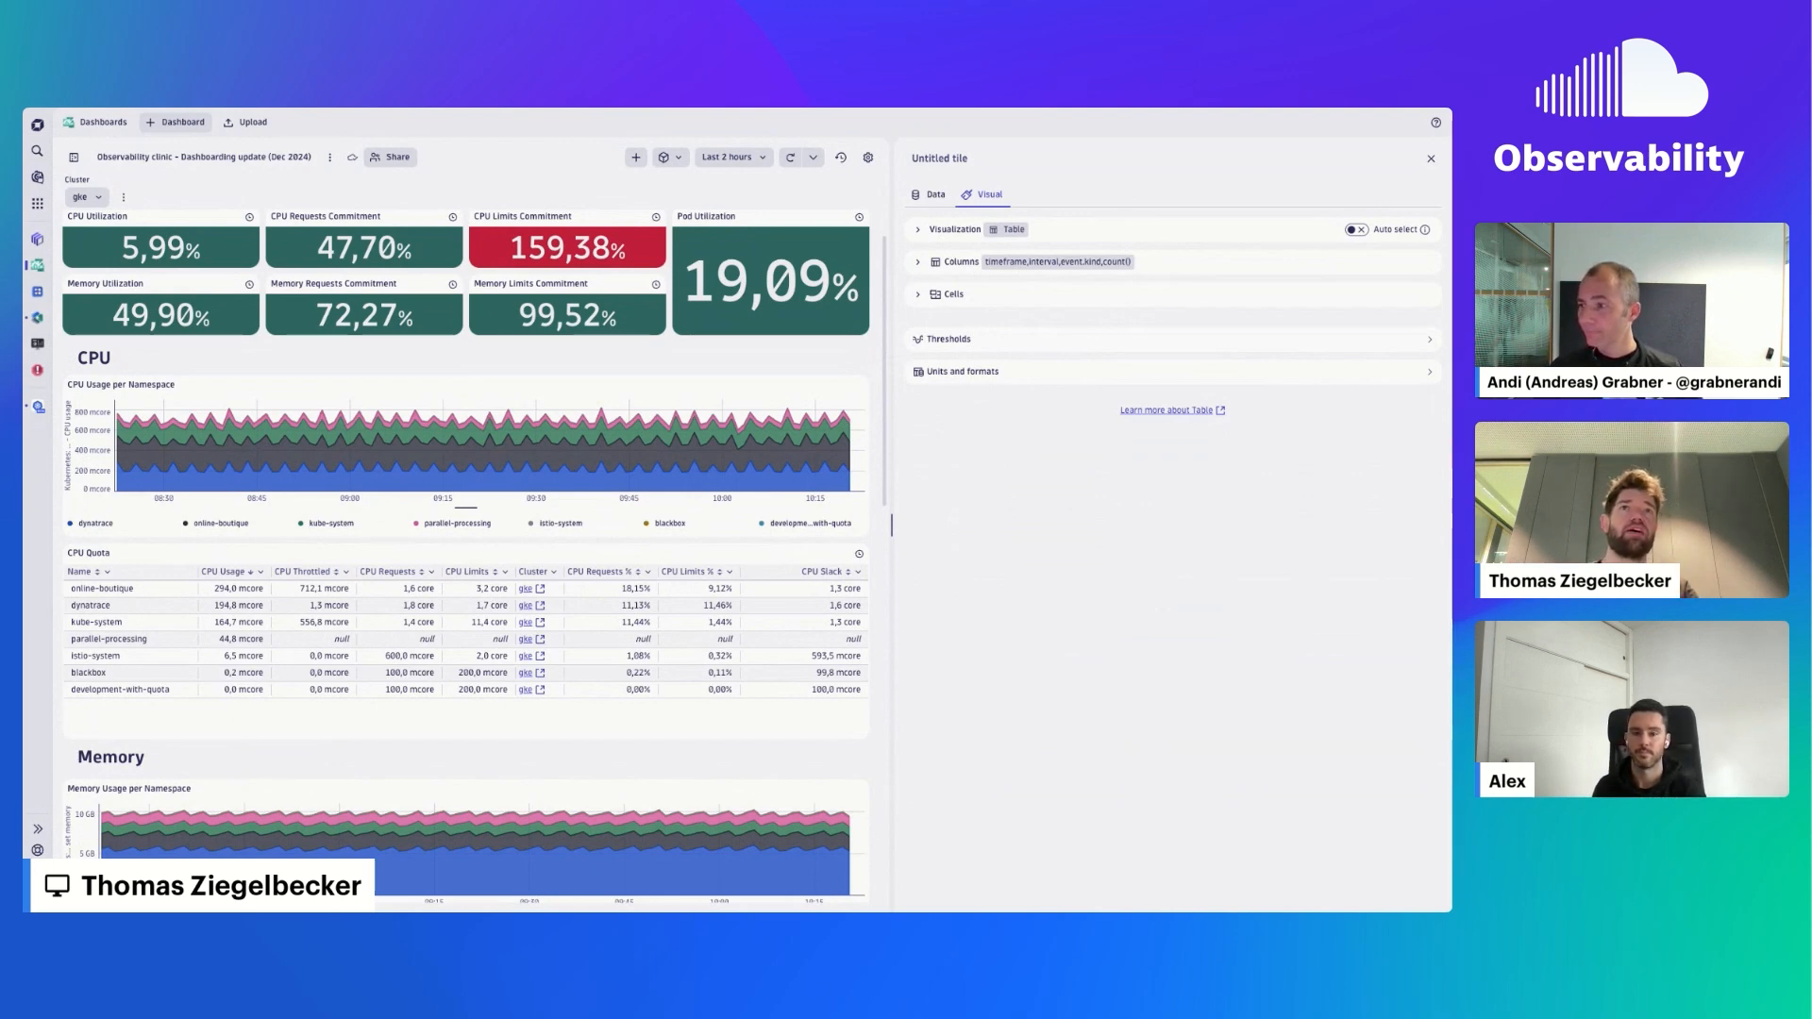
- Browse the tile types and snippets that can be added to the dashboard, without adding any
left_click(635, 157)
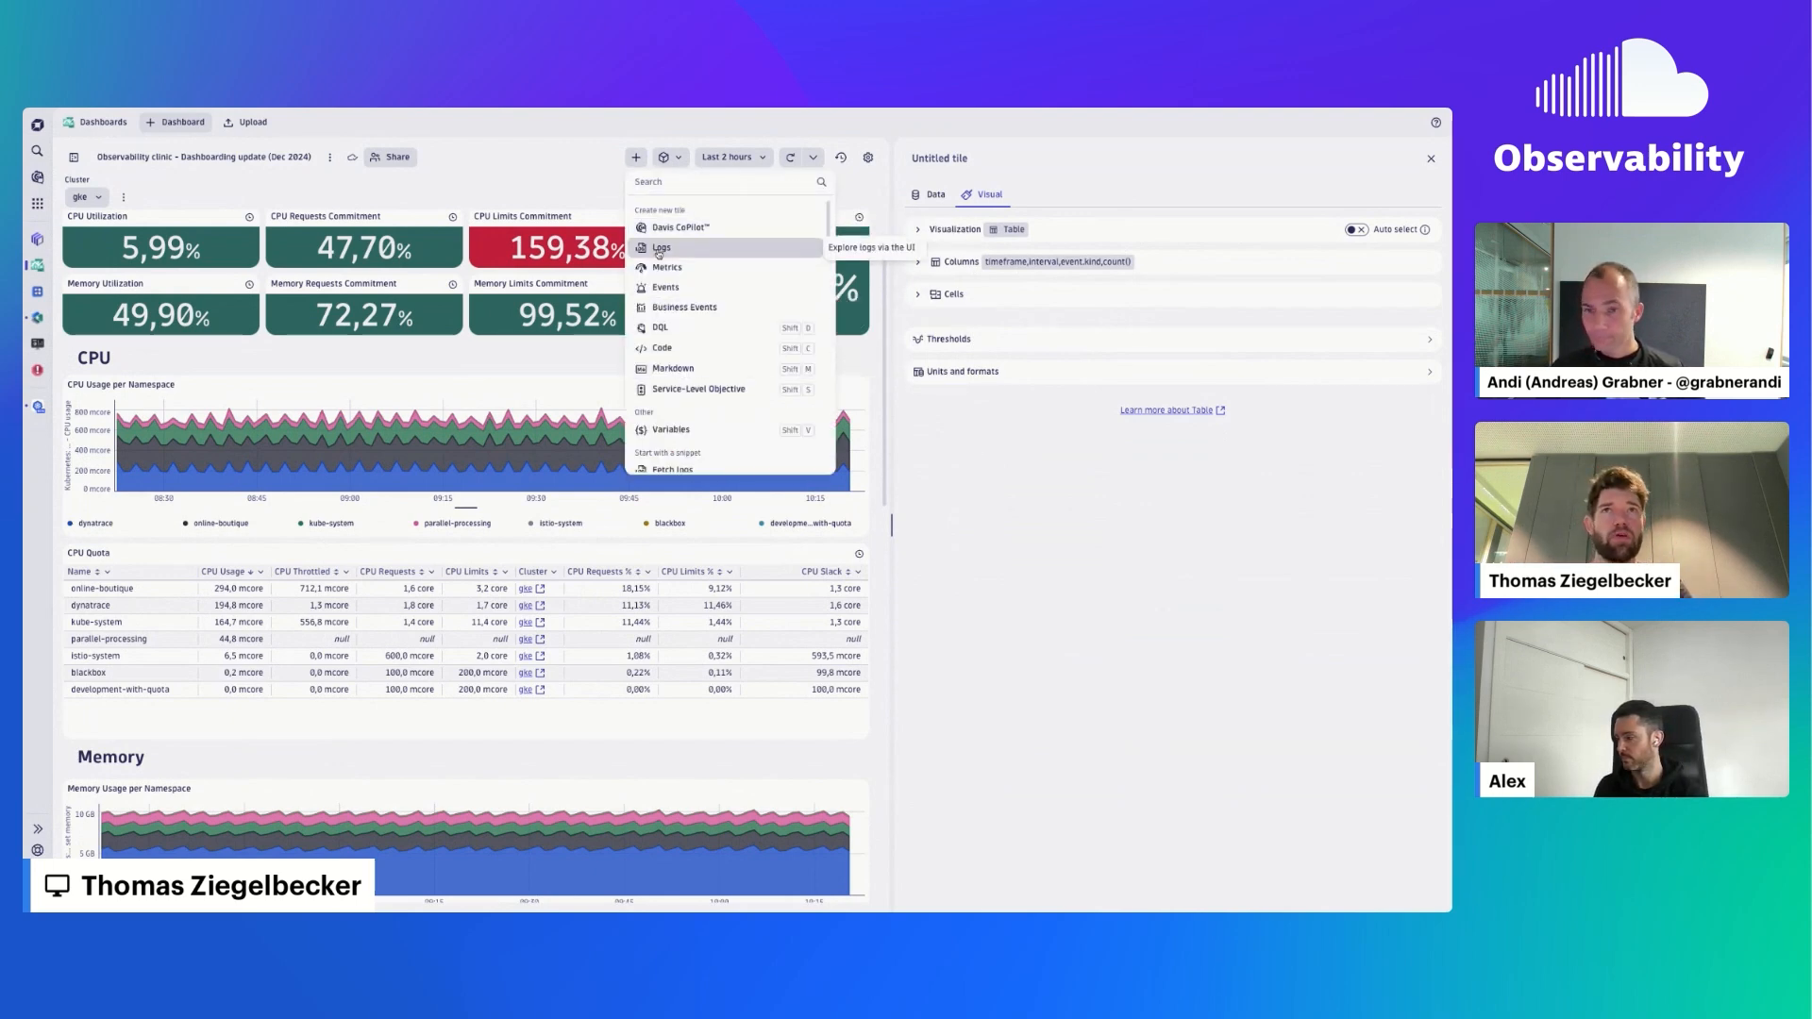
scroll(699, 290, "down", 3)
scroll(698, 290, "down", 5)
scroll(698, 289, "up", 8)
left_click(1072, 518)
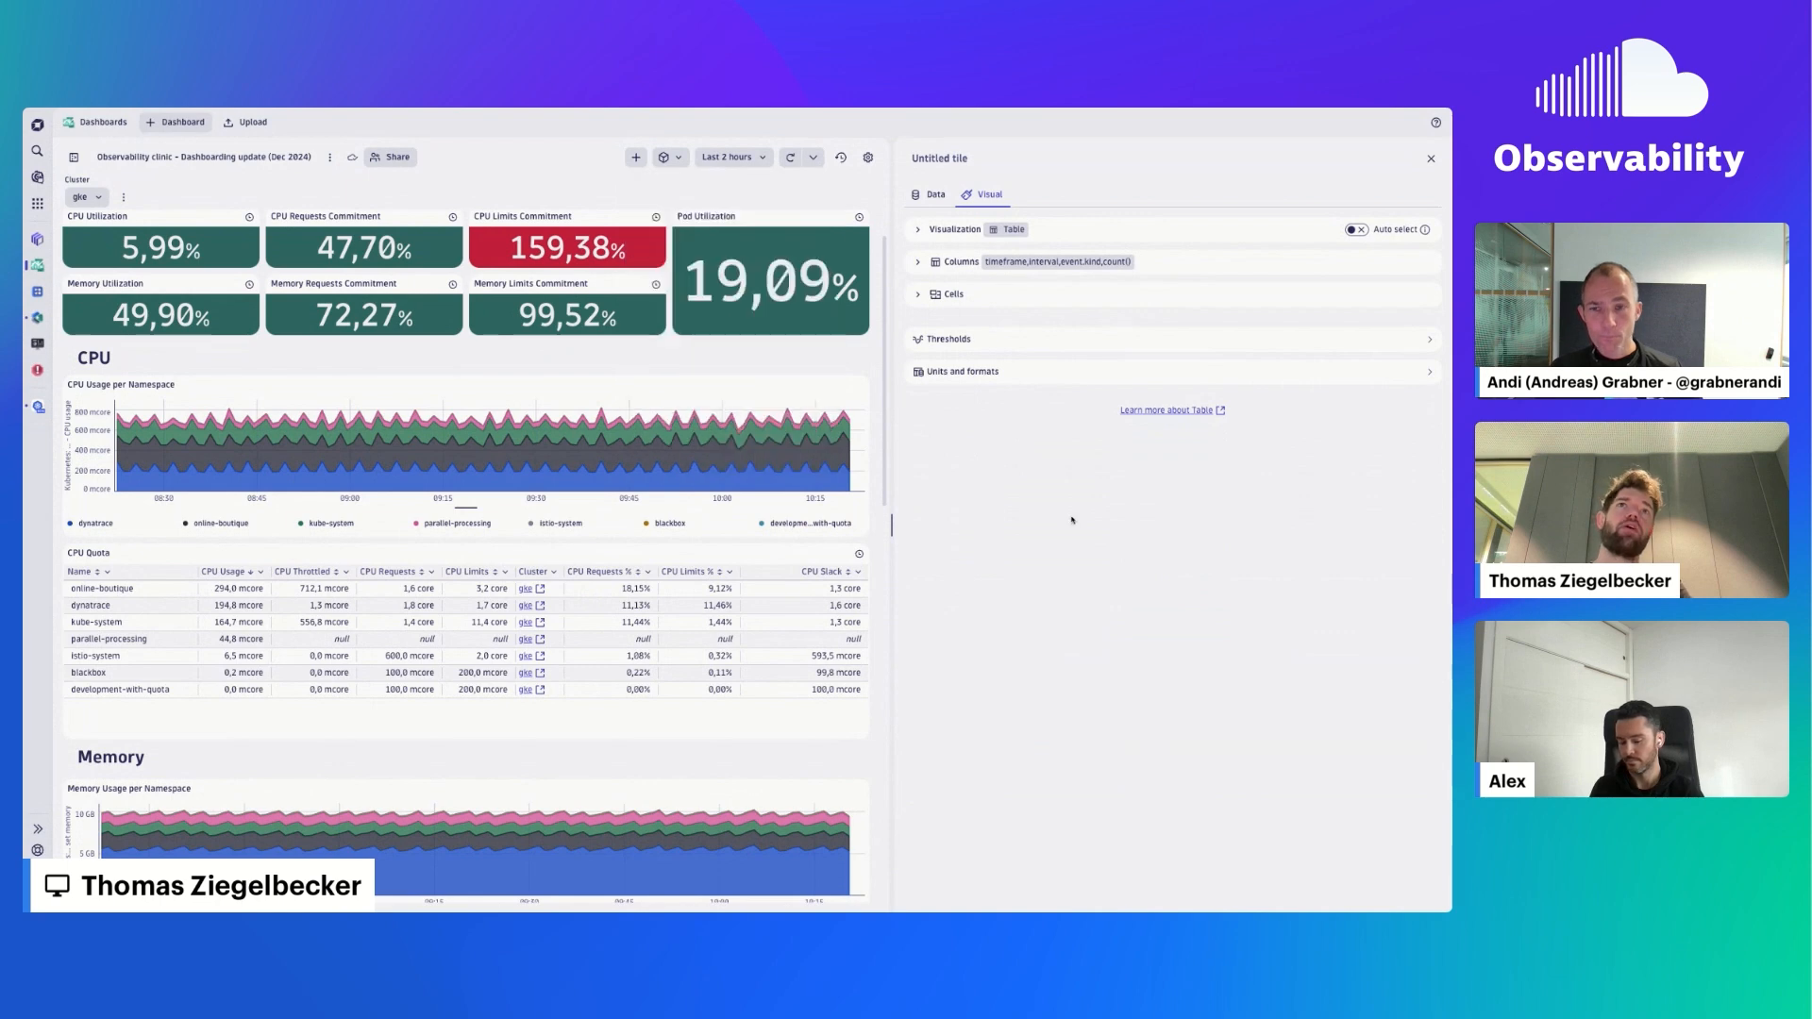
left_click(921, 265)
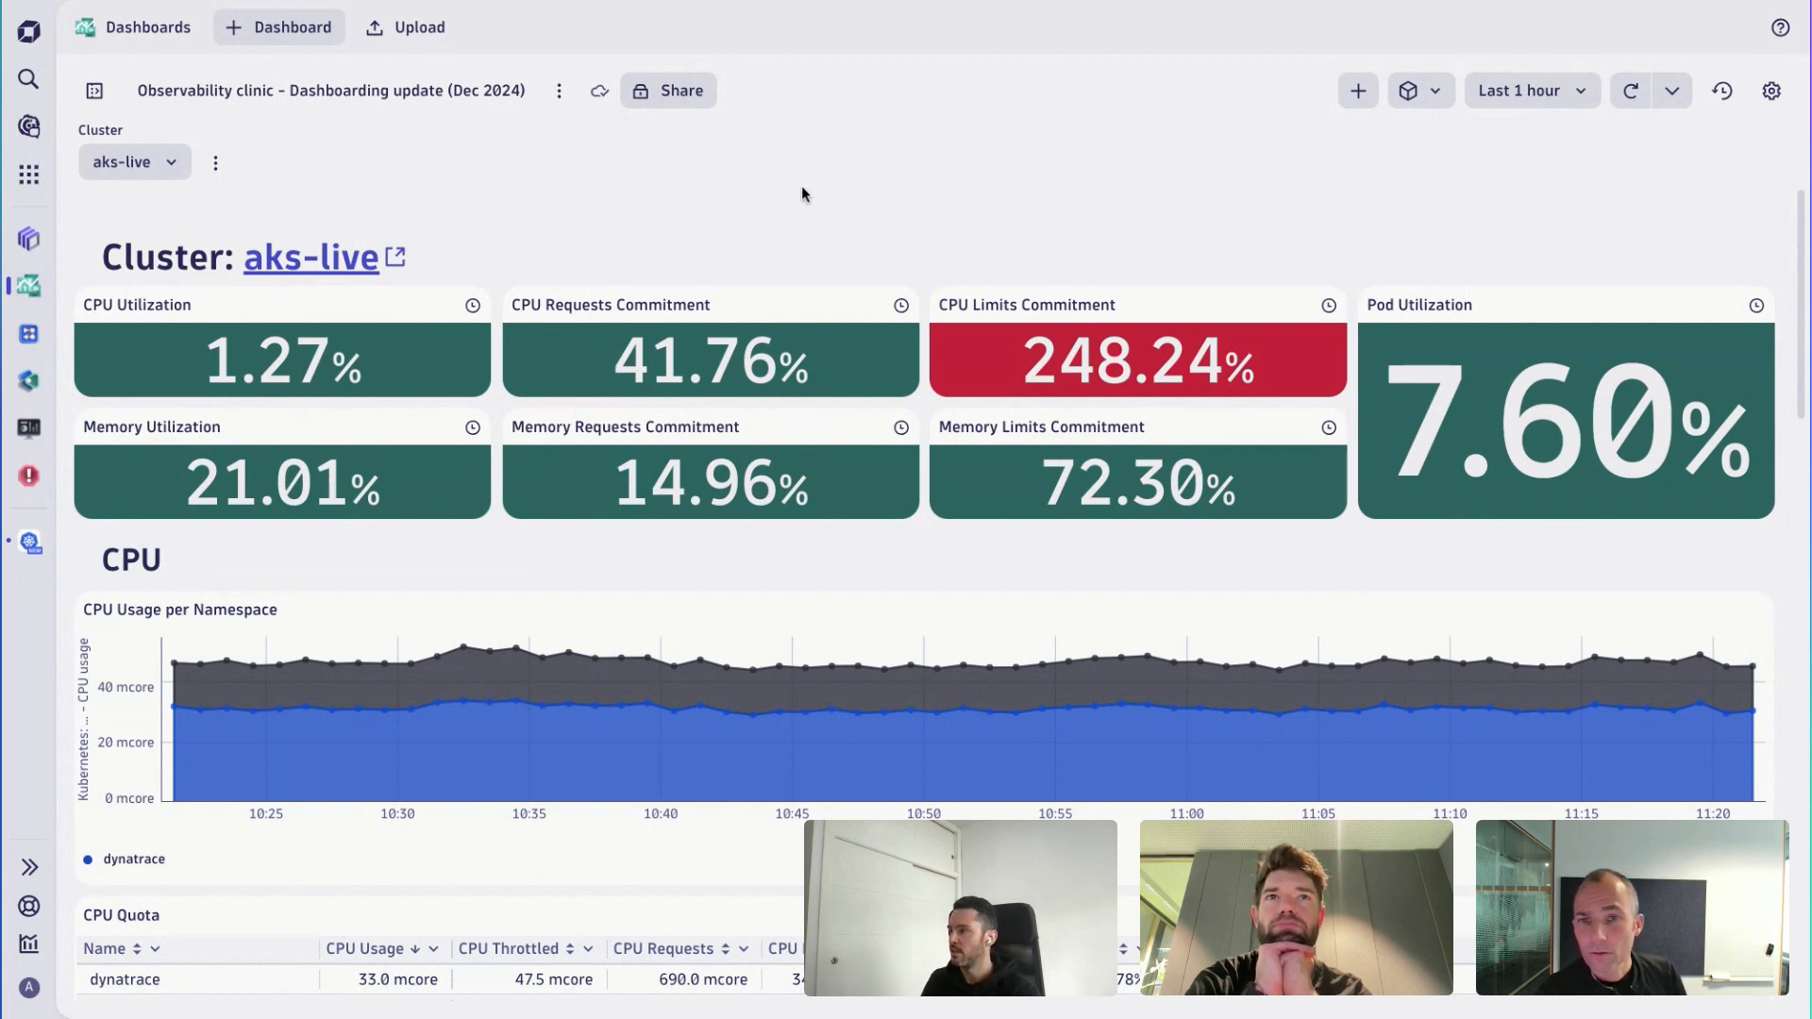
- Find and open the Kubernetes app, and show the Network charts in the aks-live cluster's utilization details
key("ctrl+k")
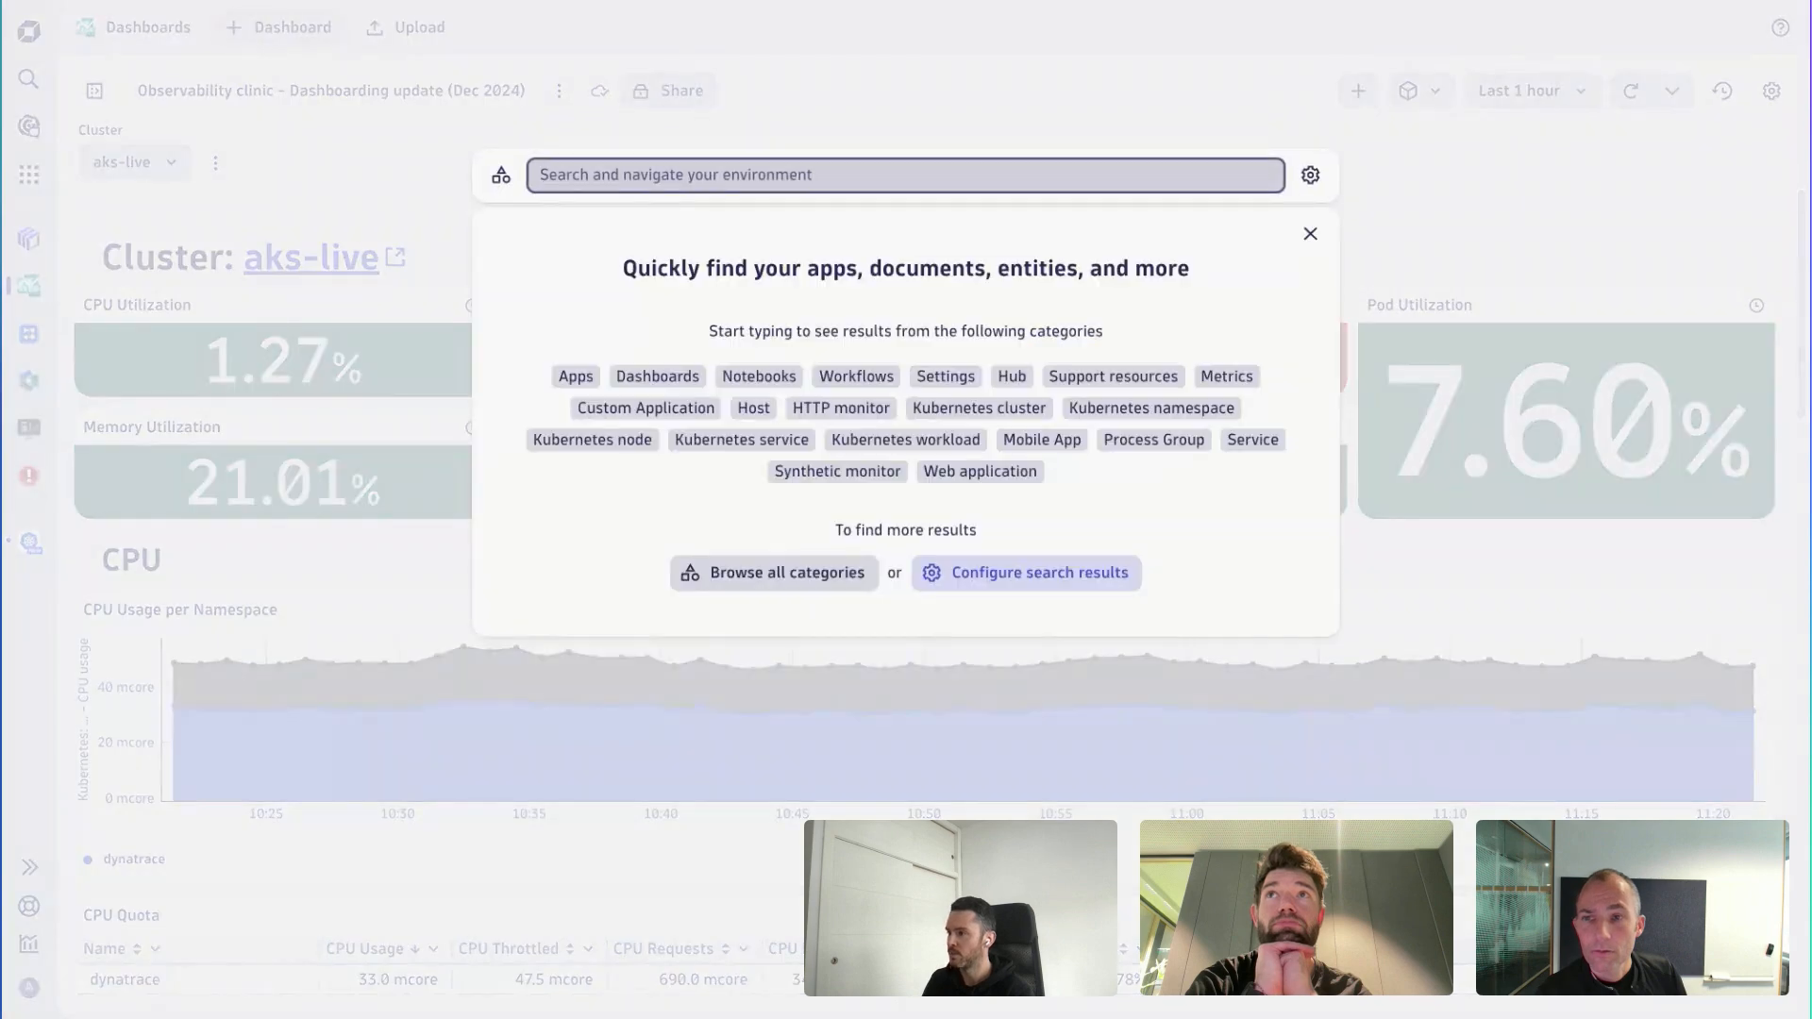
type("kubern")
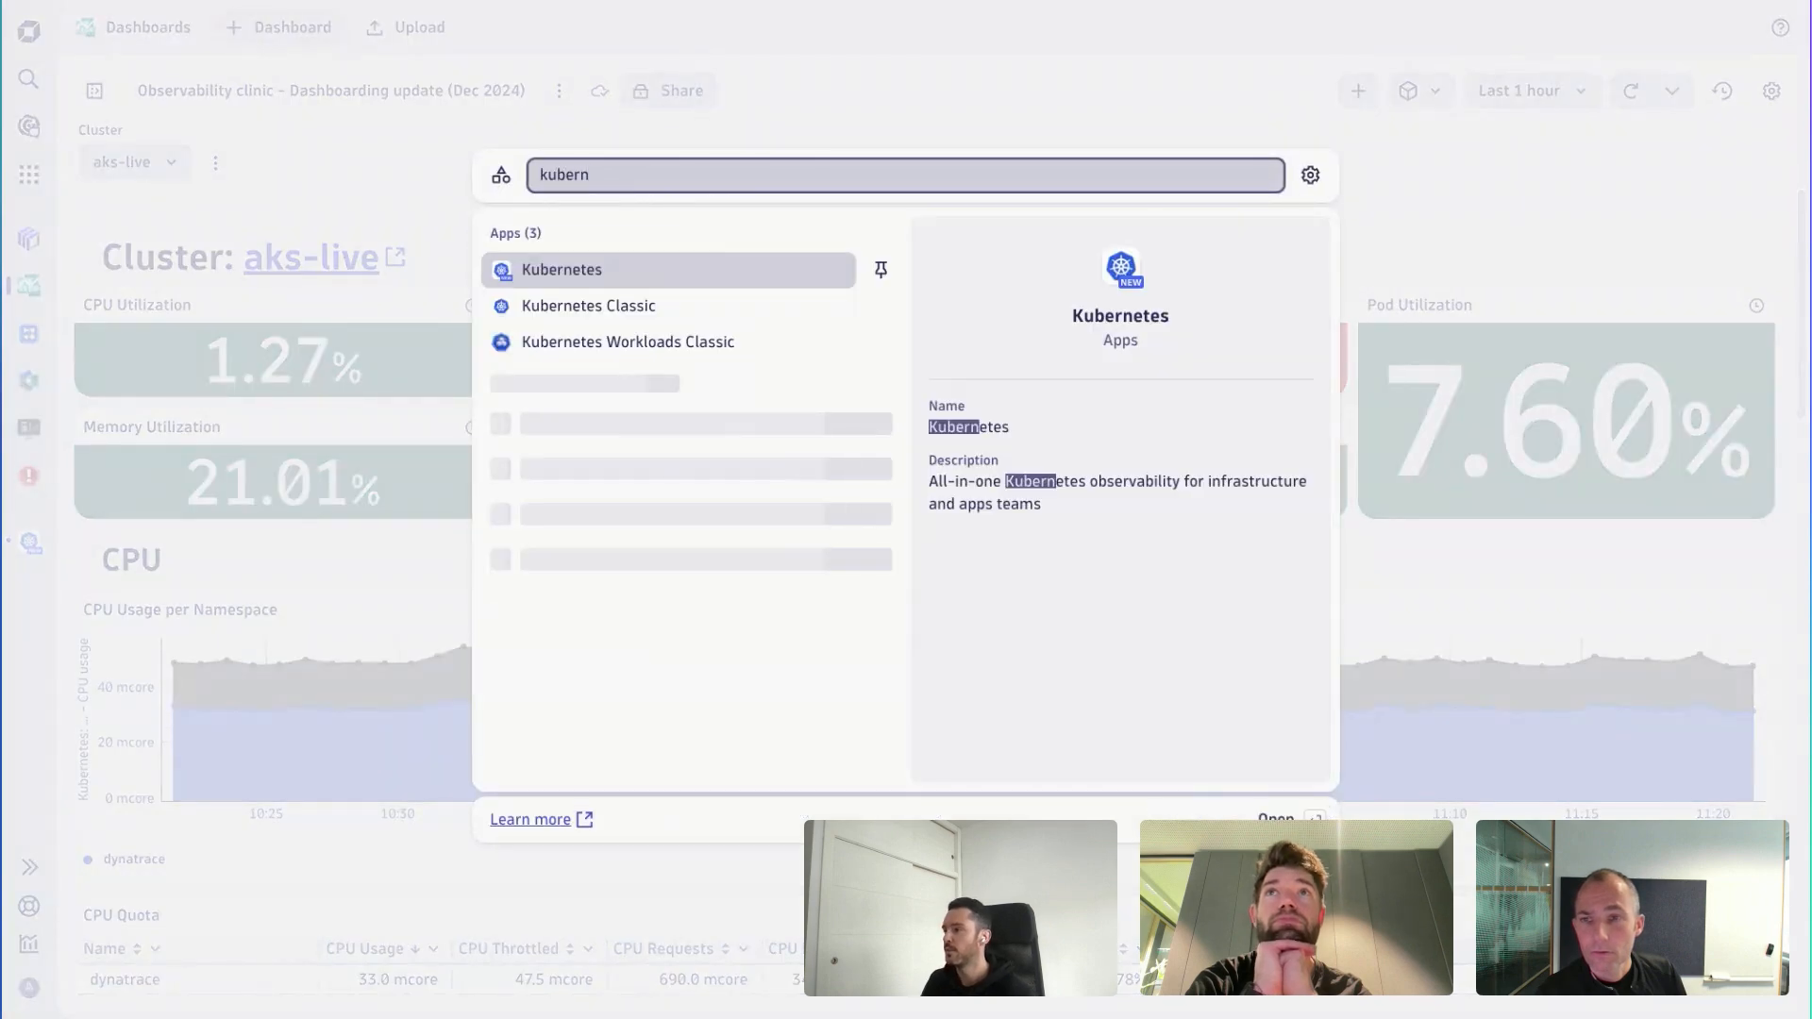
left_click(659, 267)
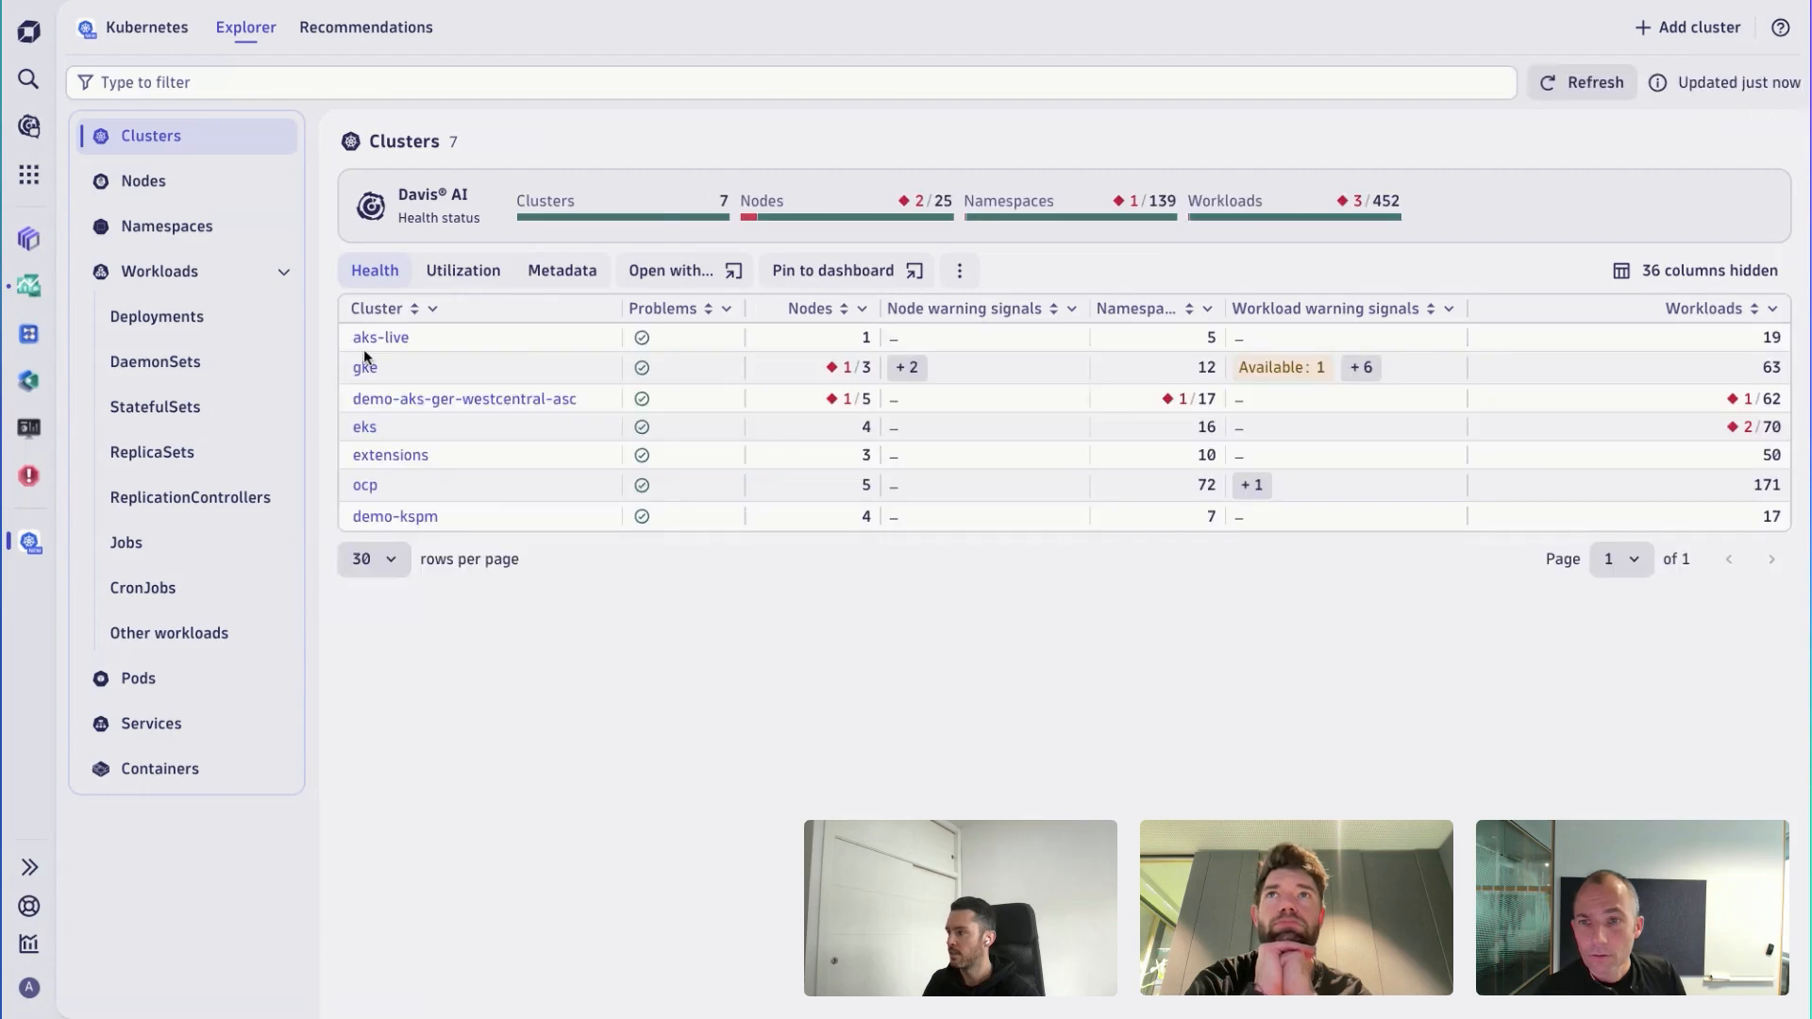
left_click(374, 339)
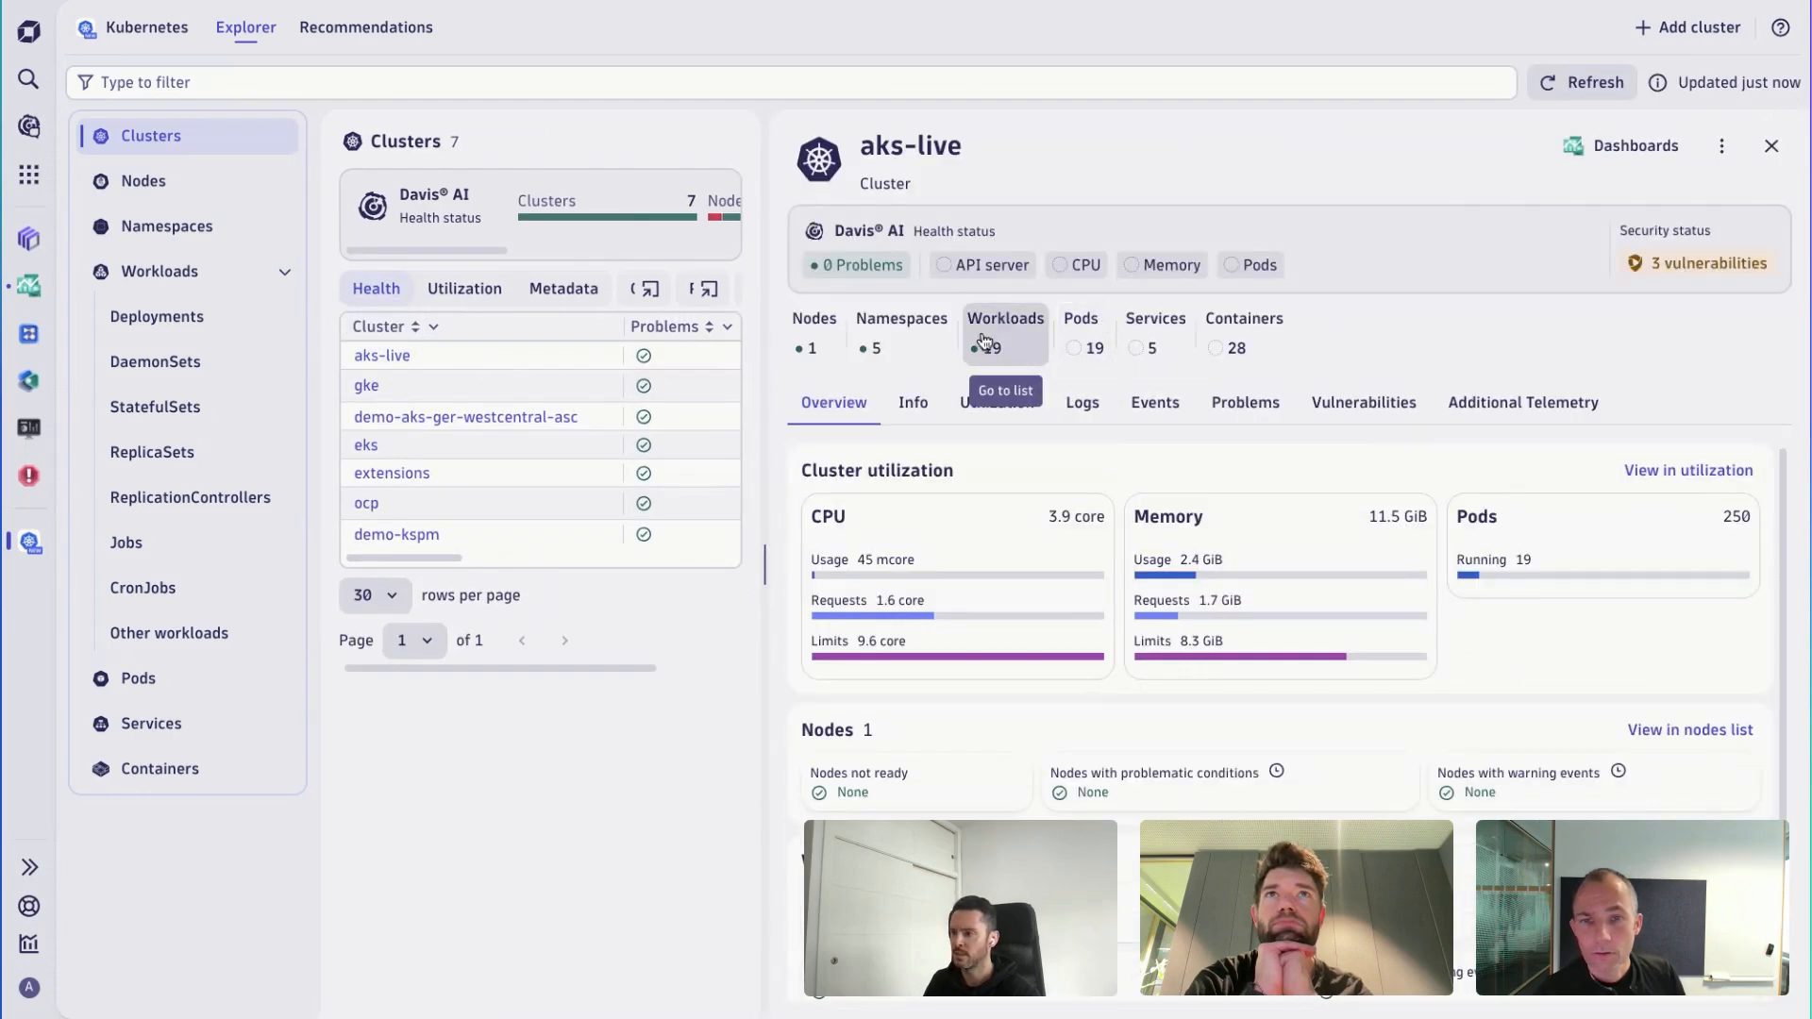
left_click(990, 411)
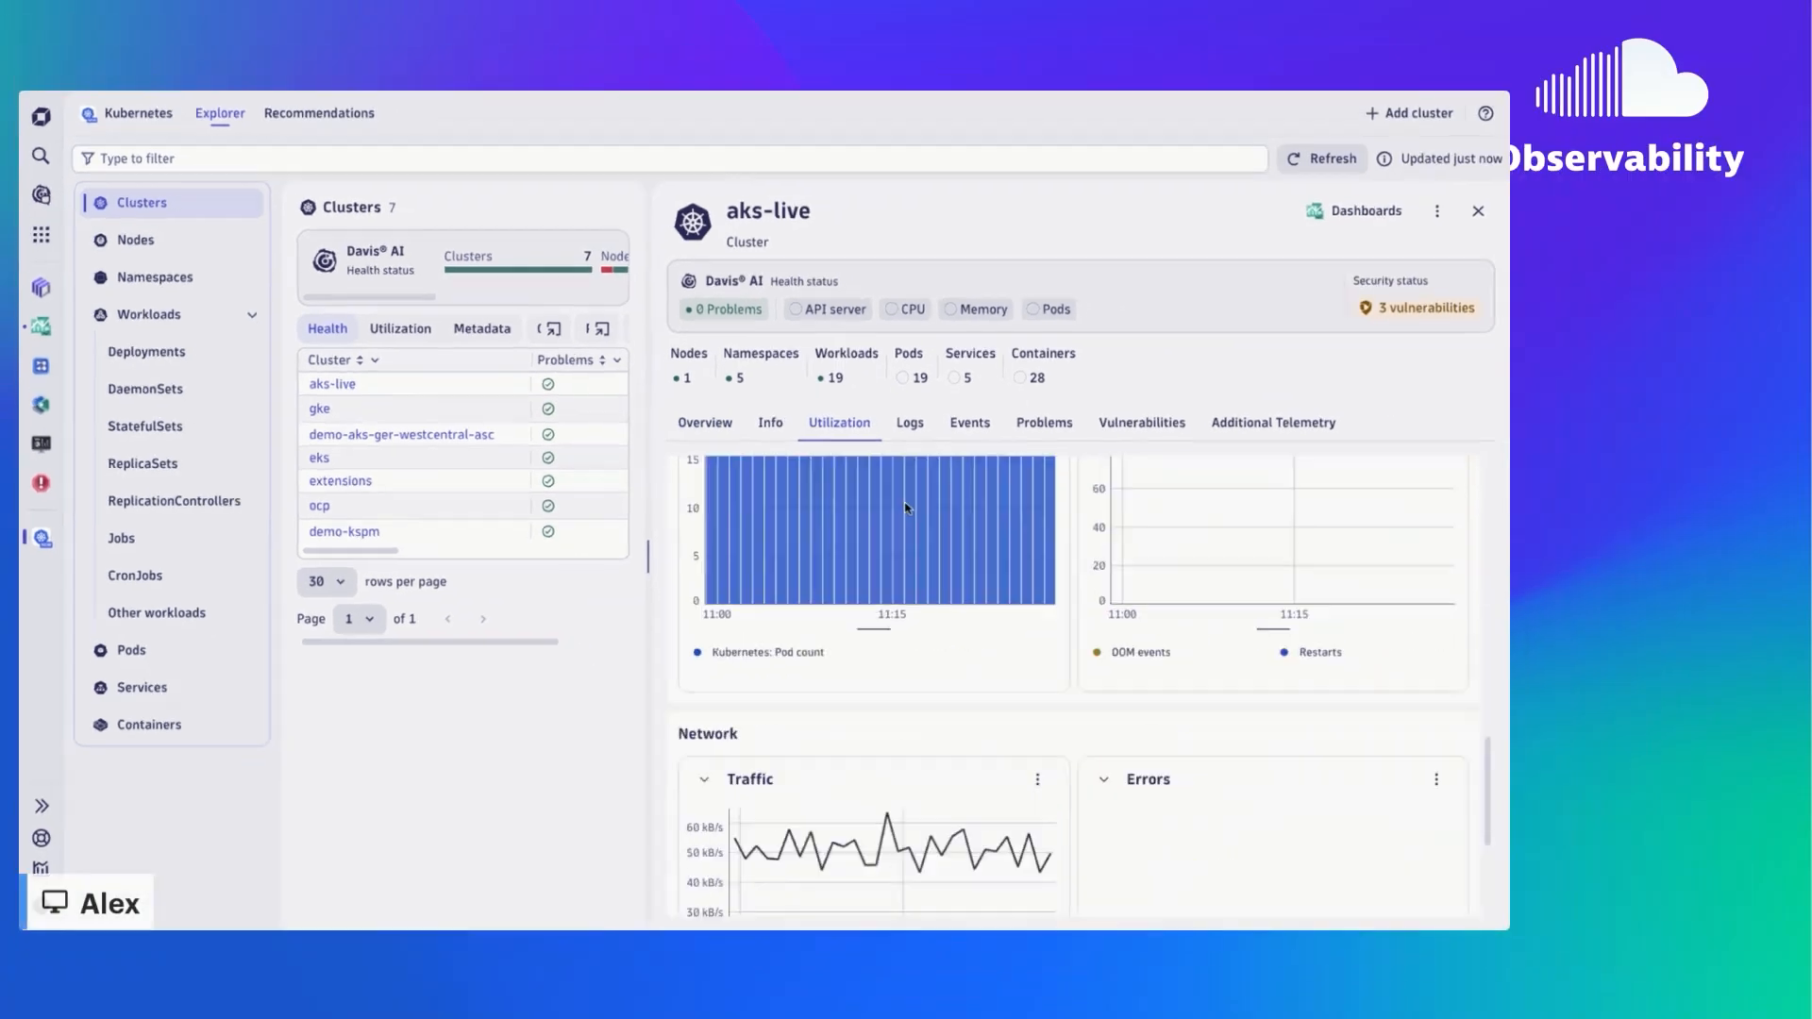
scroll(1127, 679, "down", 5)
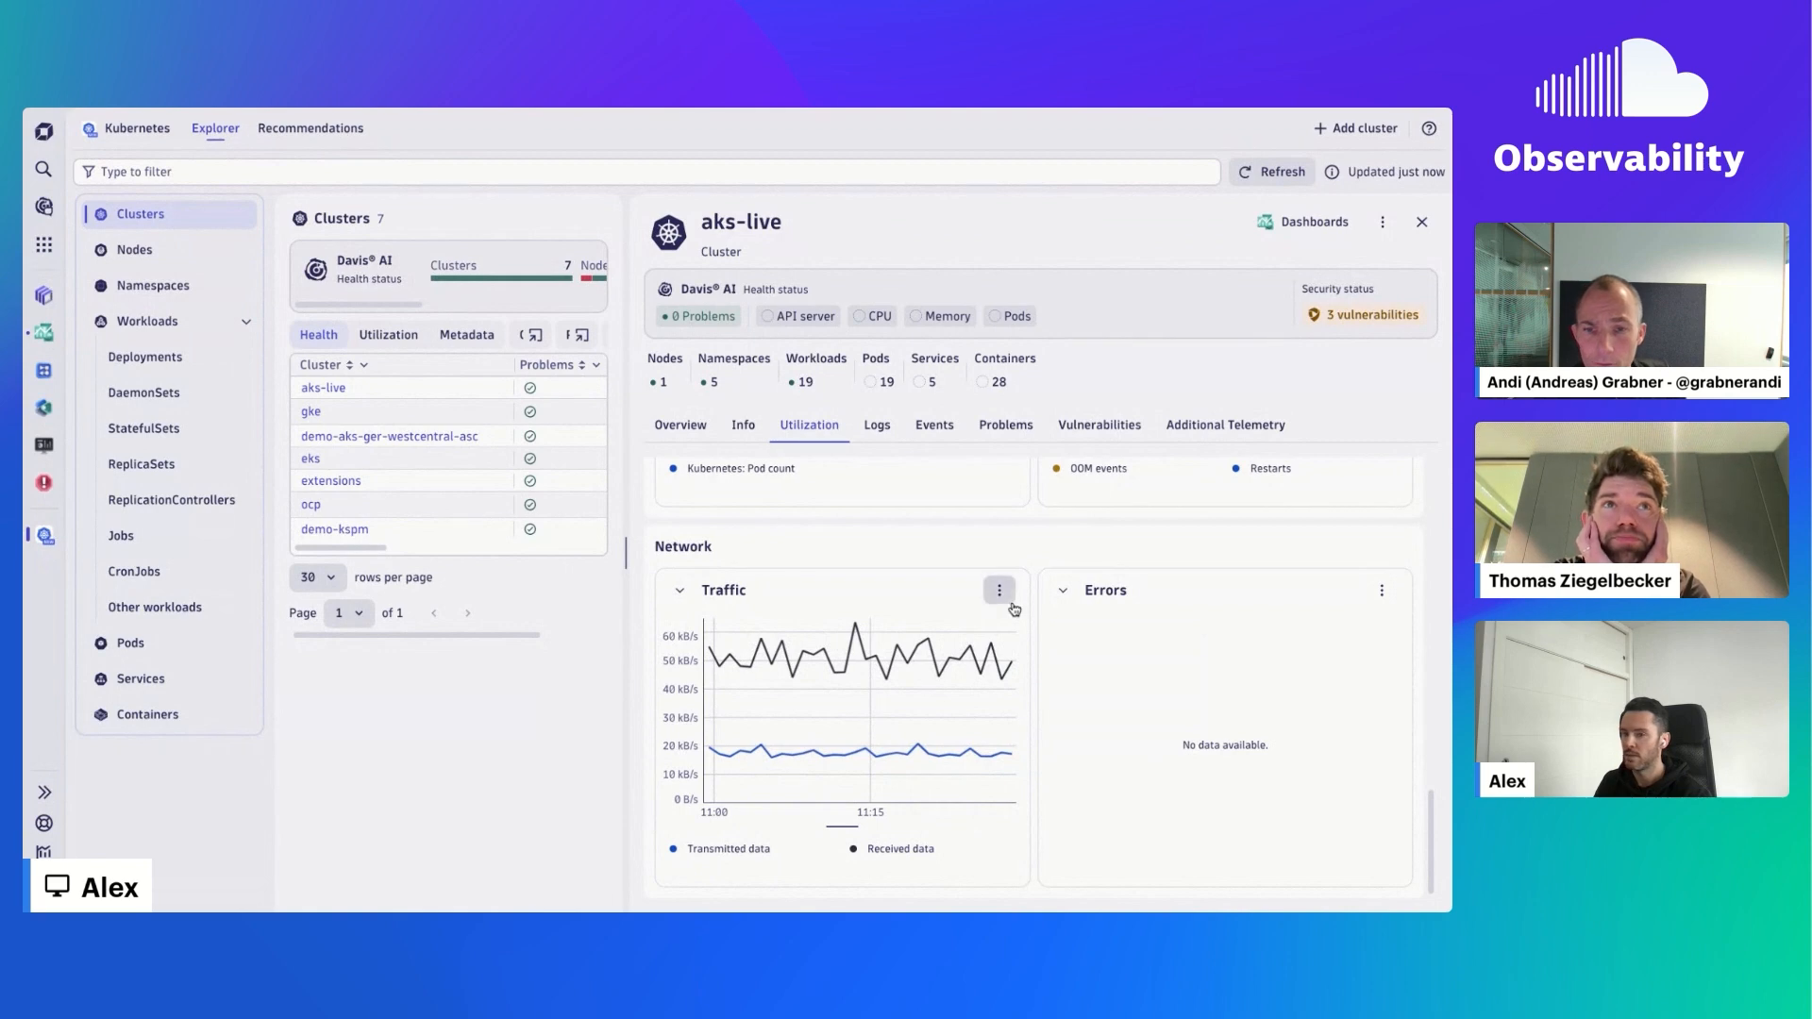
- Pin the aks-live Network Traffic chart to the existing dashboard "Observability clinic – Dashboarding update (Dec 2024)"
left_click(999, 591)
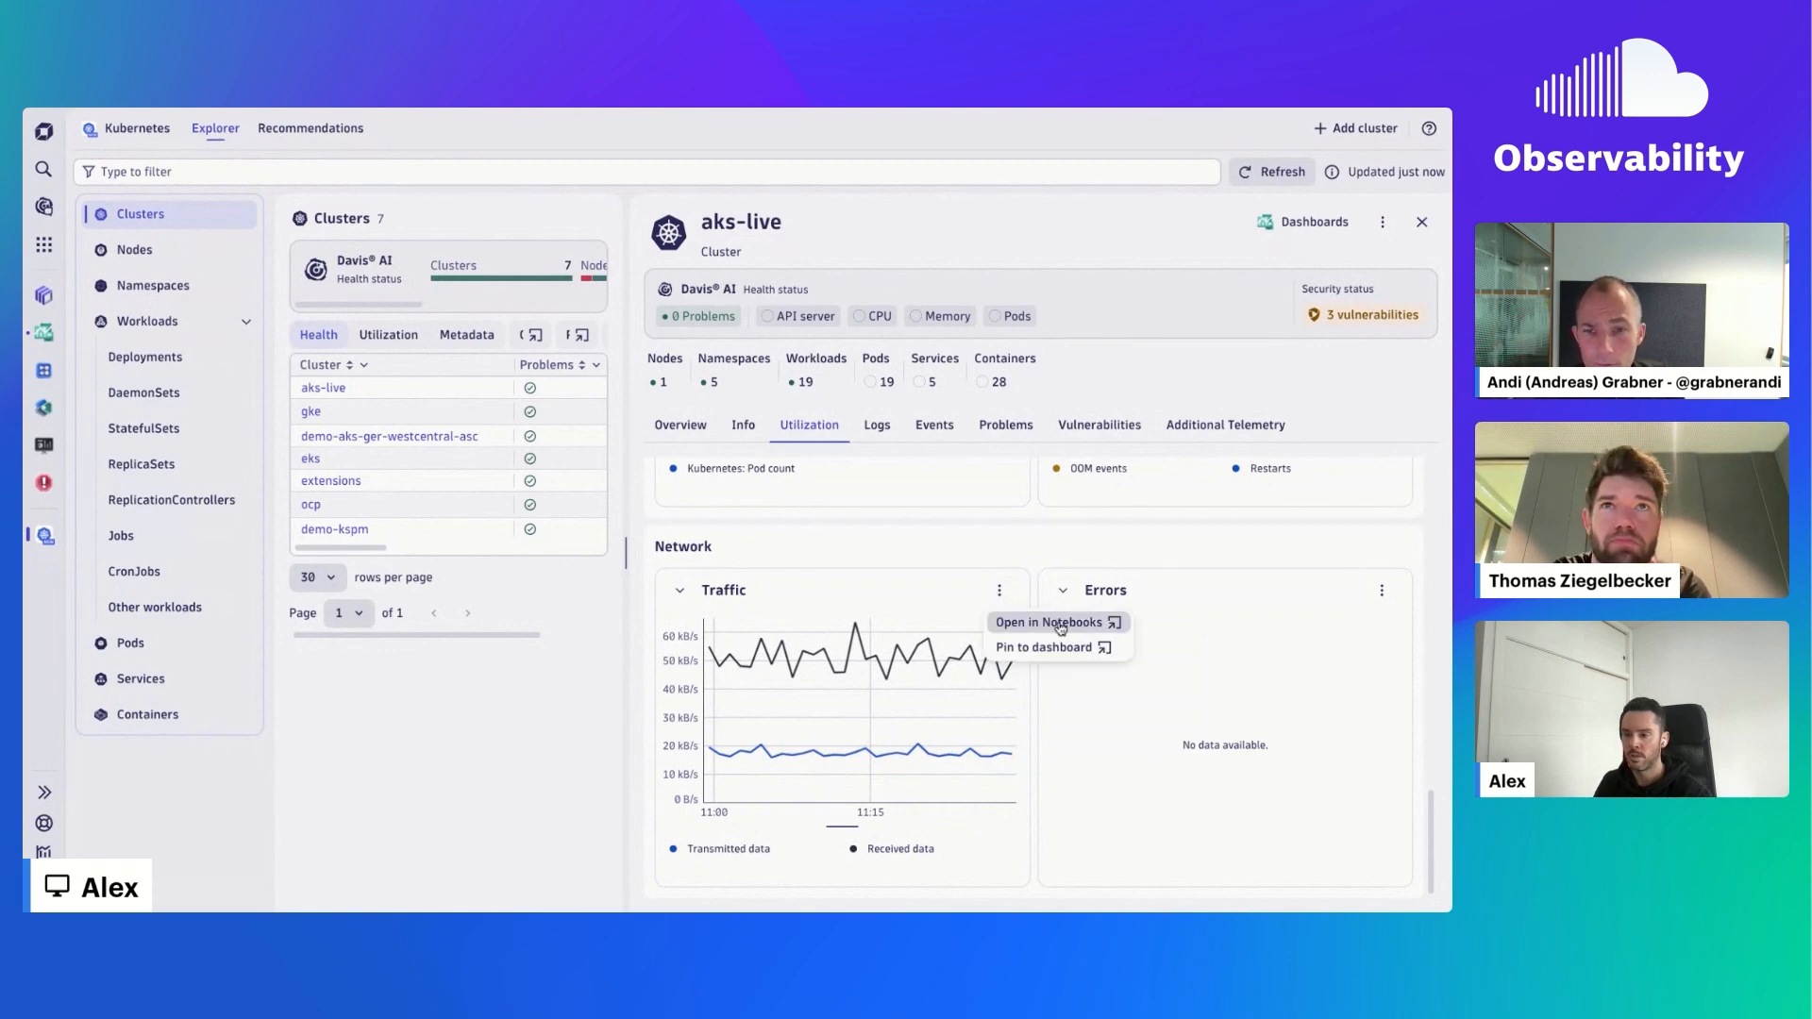
left_click(1056, 648)
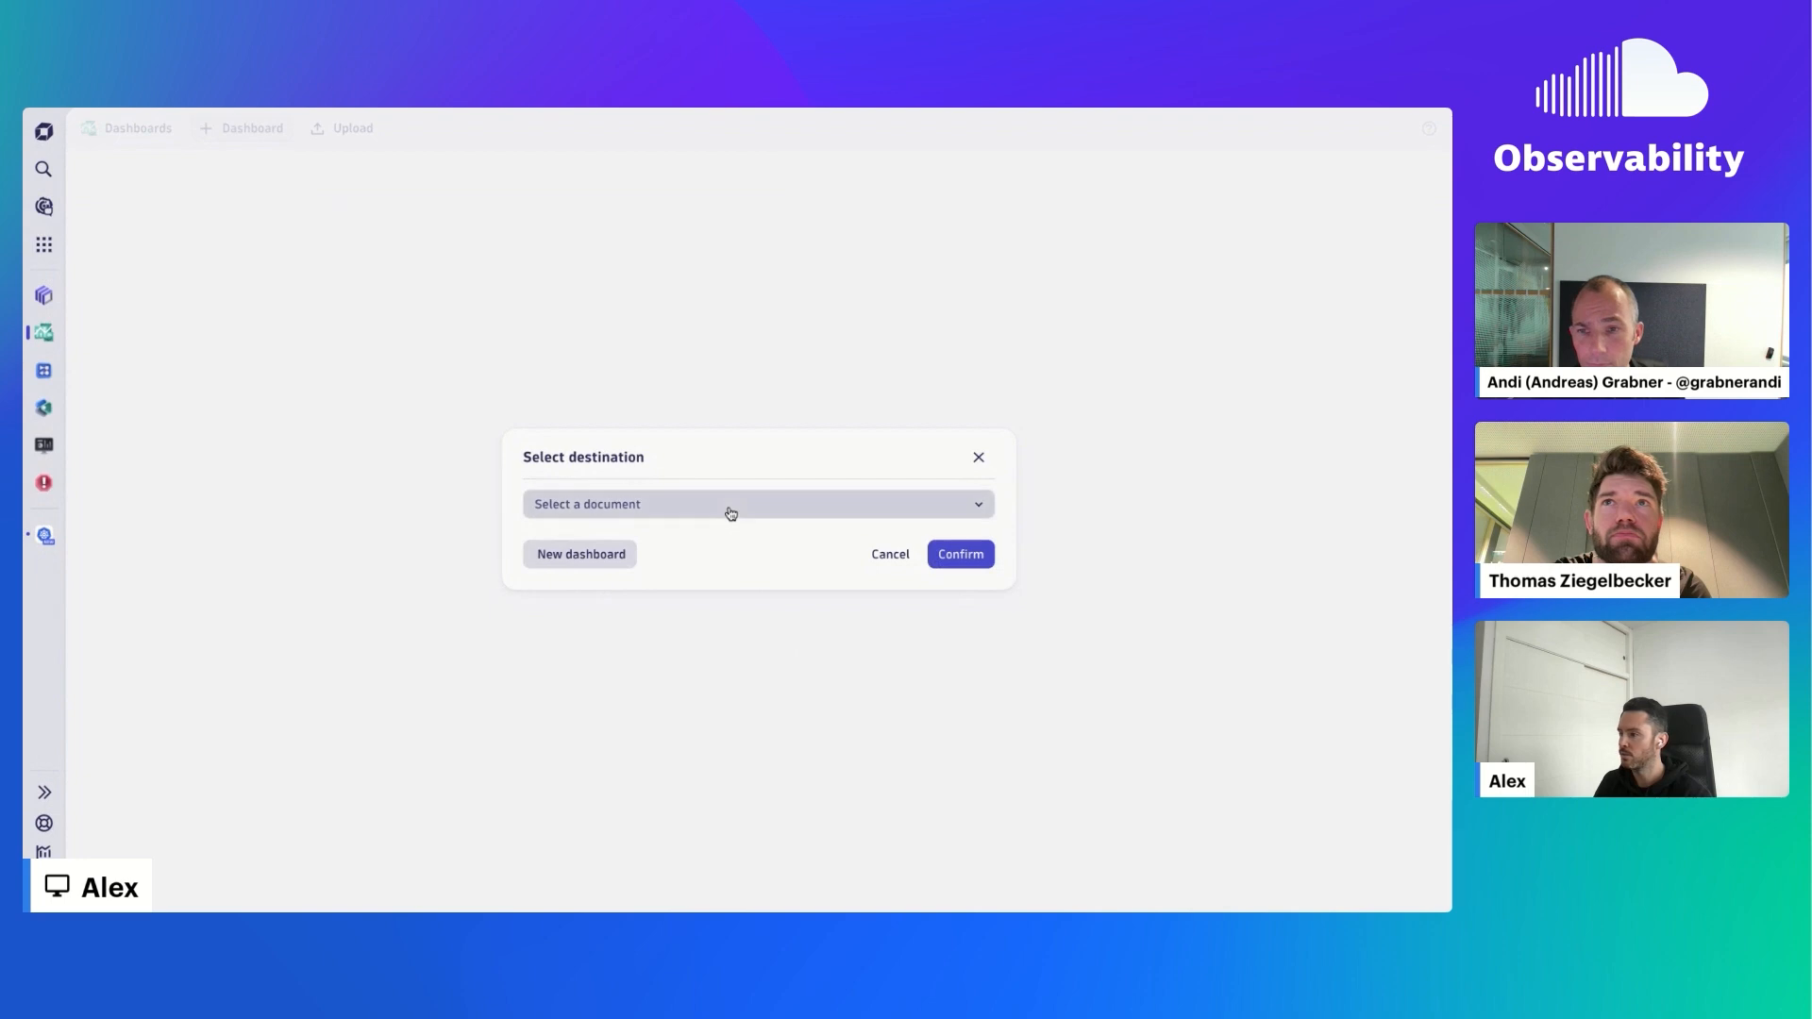
left_click(728, 509)
left_click(727, 575)
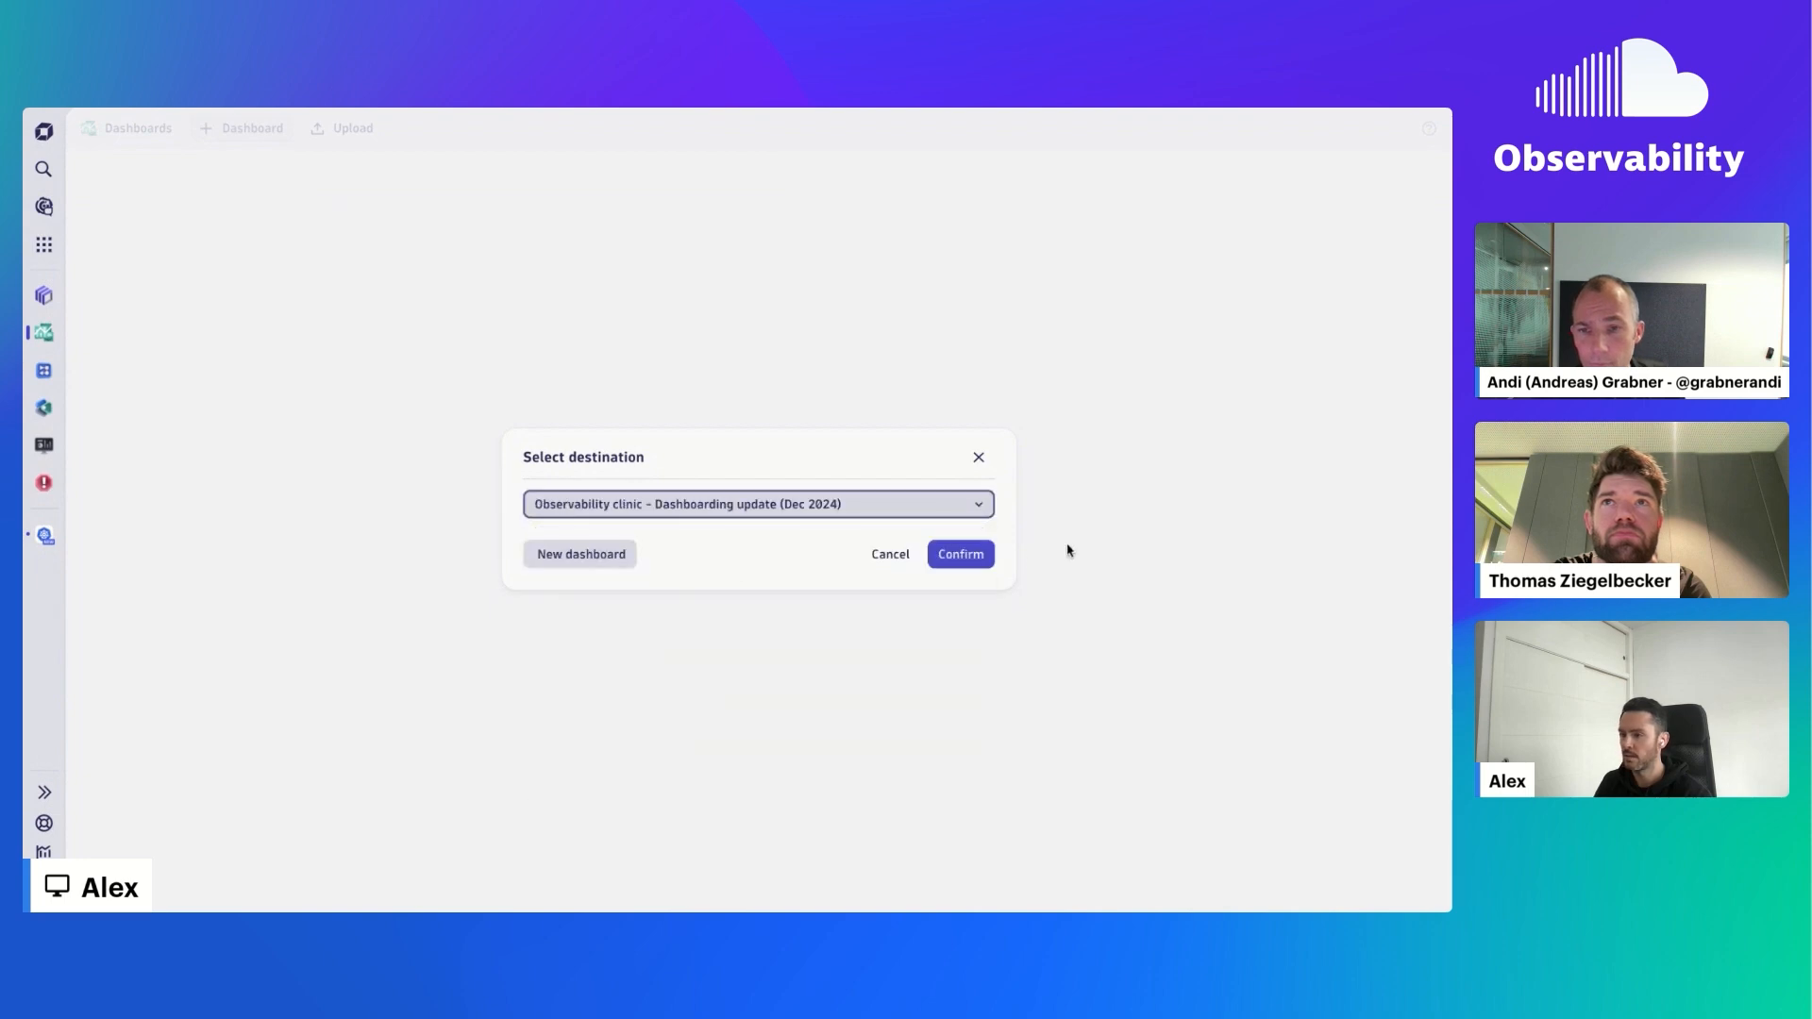
left_click(978, 559)
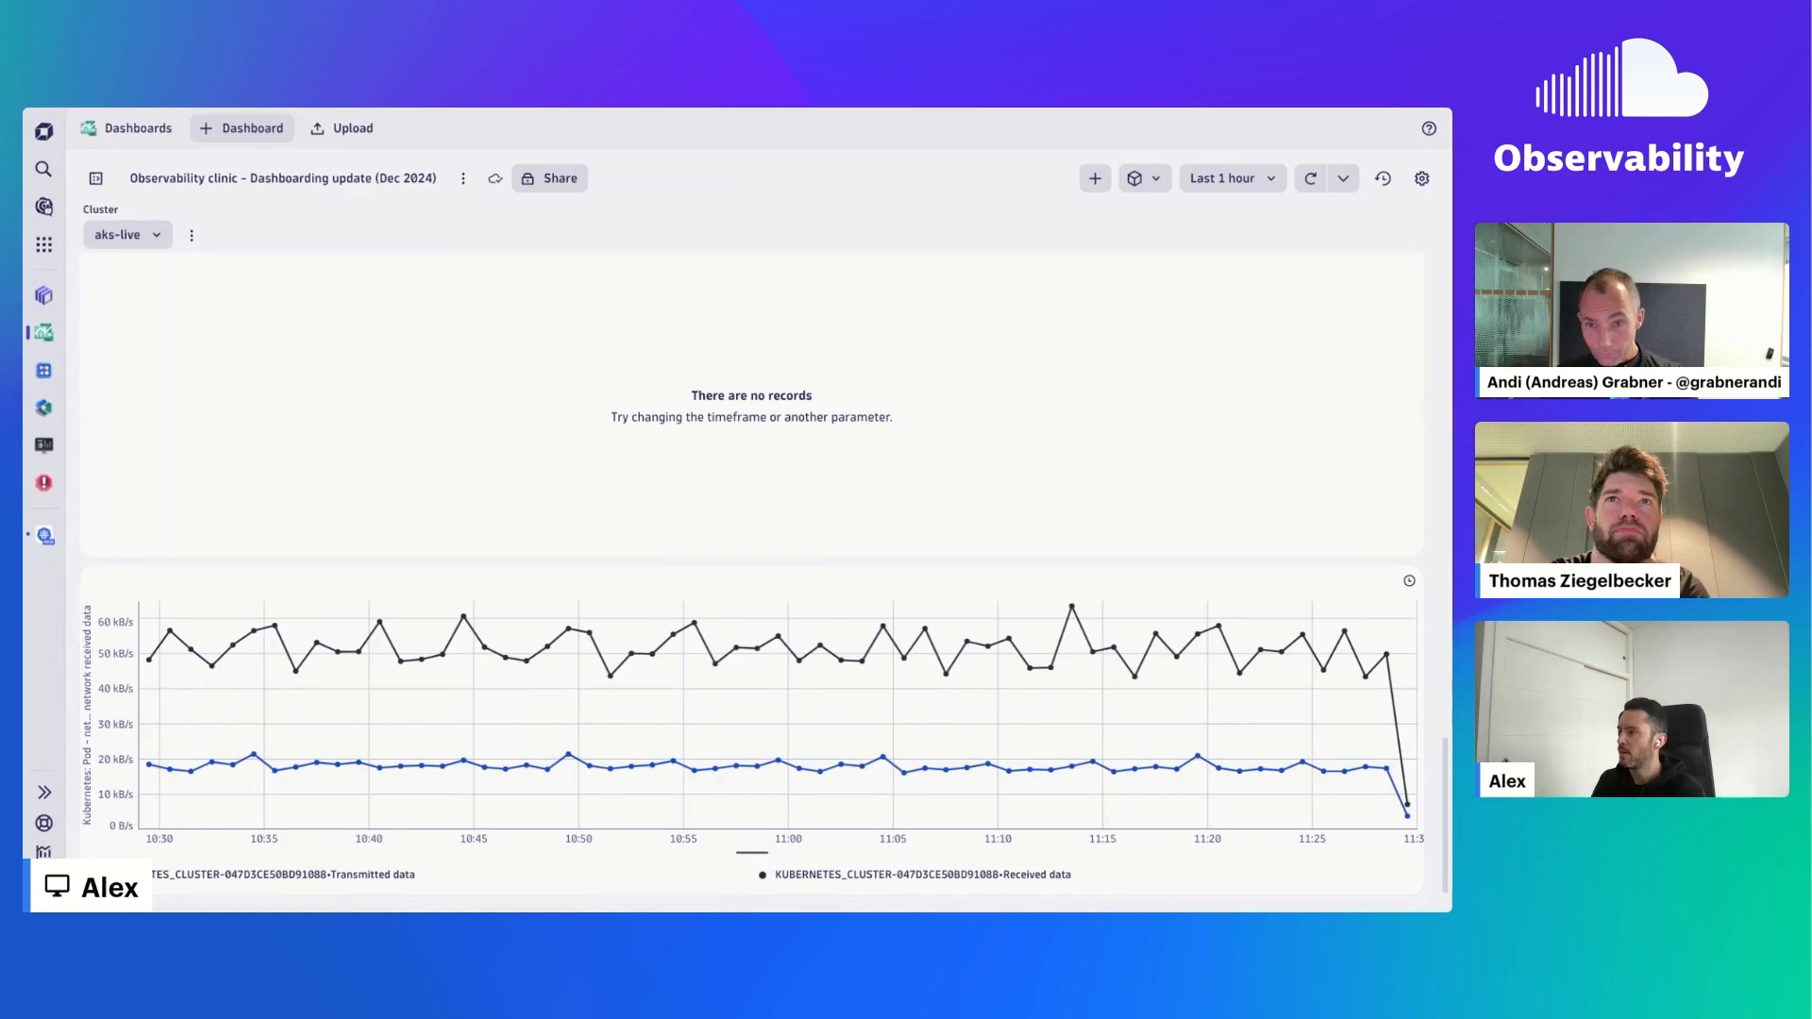
- Search the environment for "transmitted data"
key("ctrl+k")
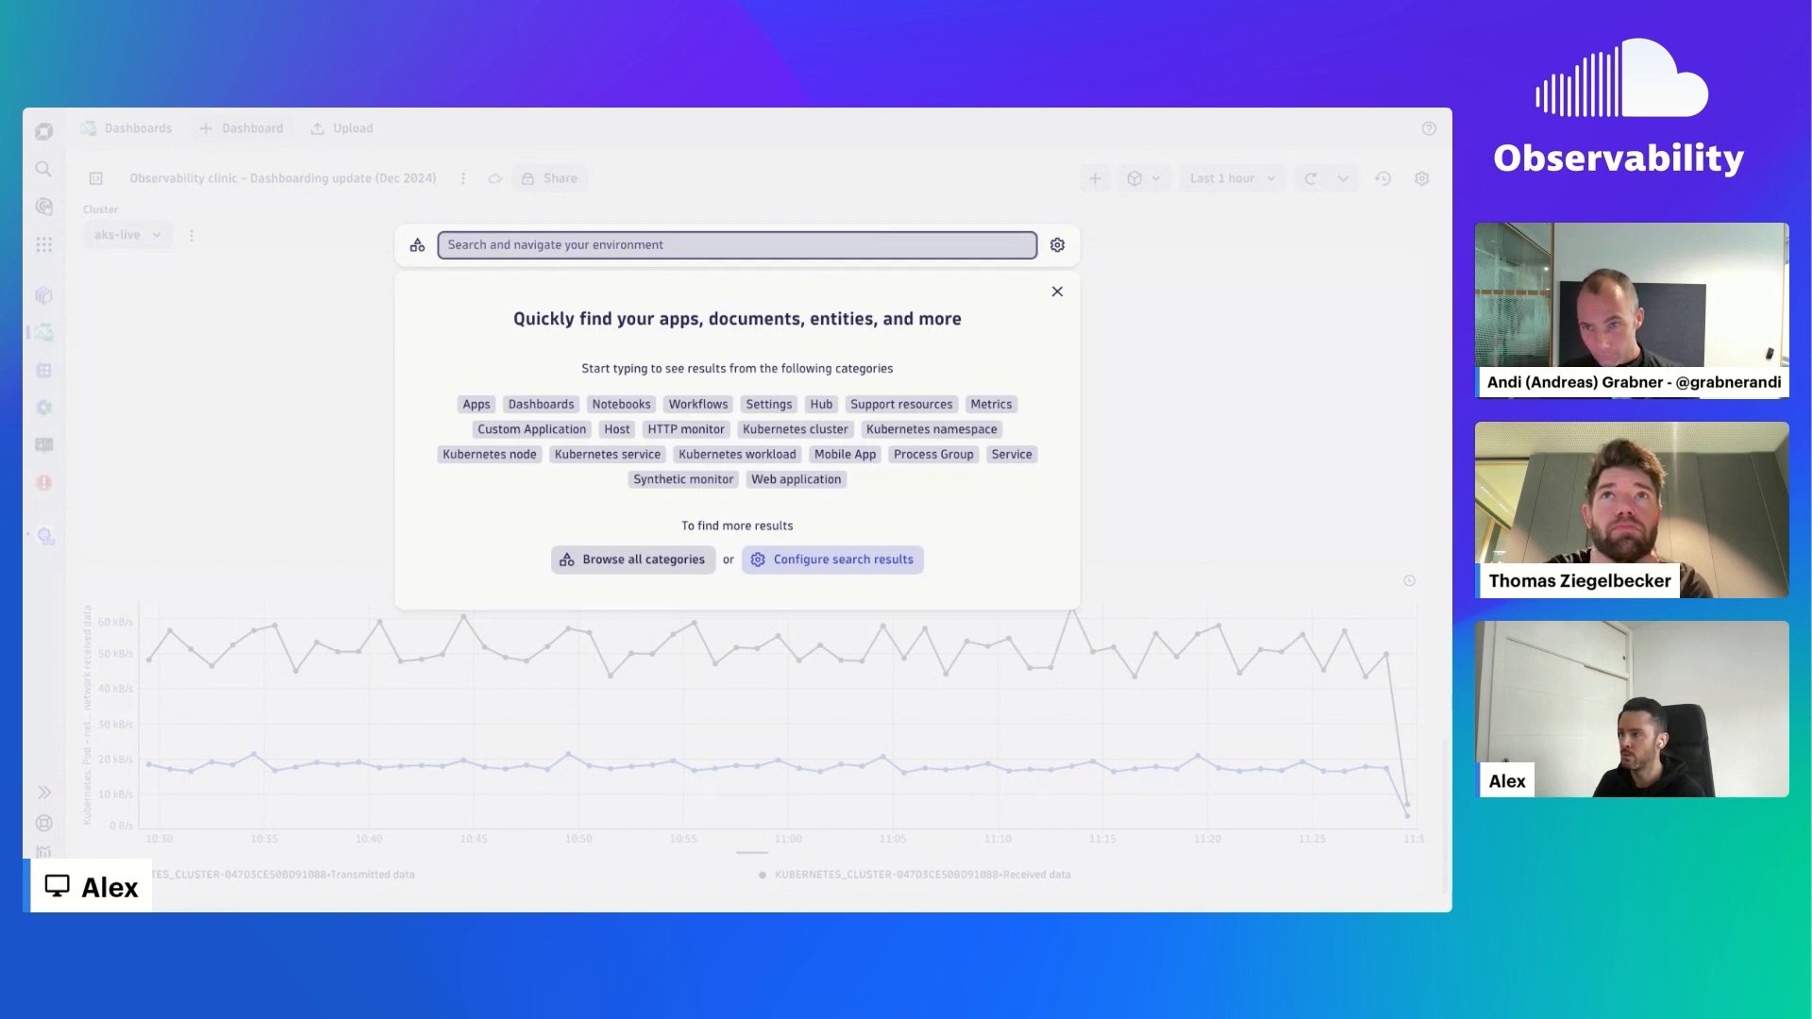
type("transmitt")
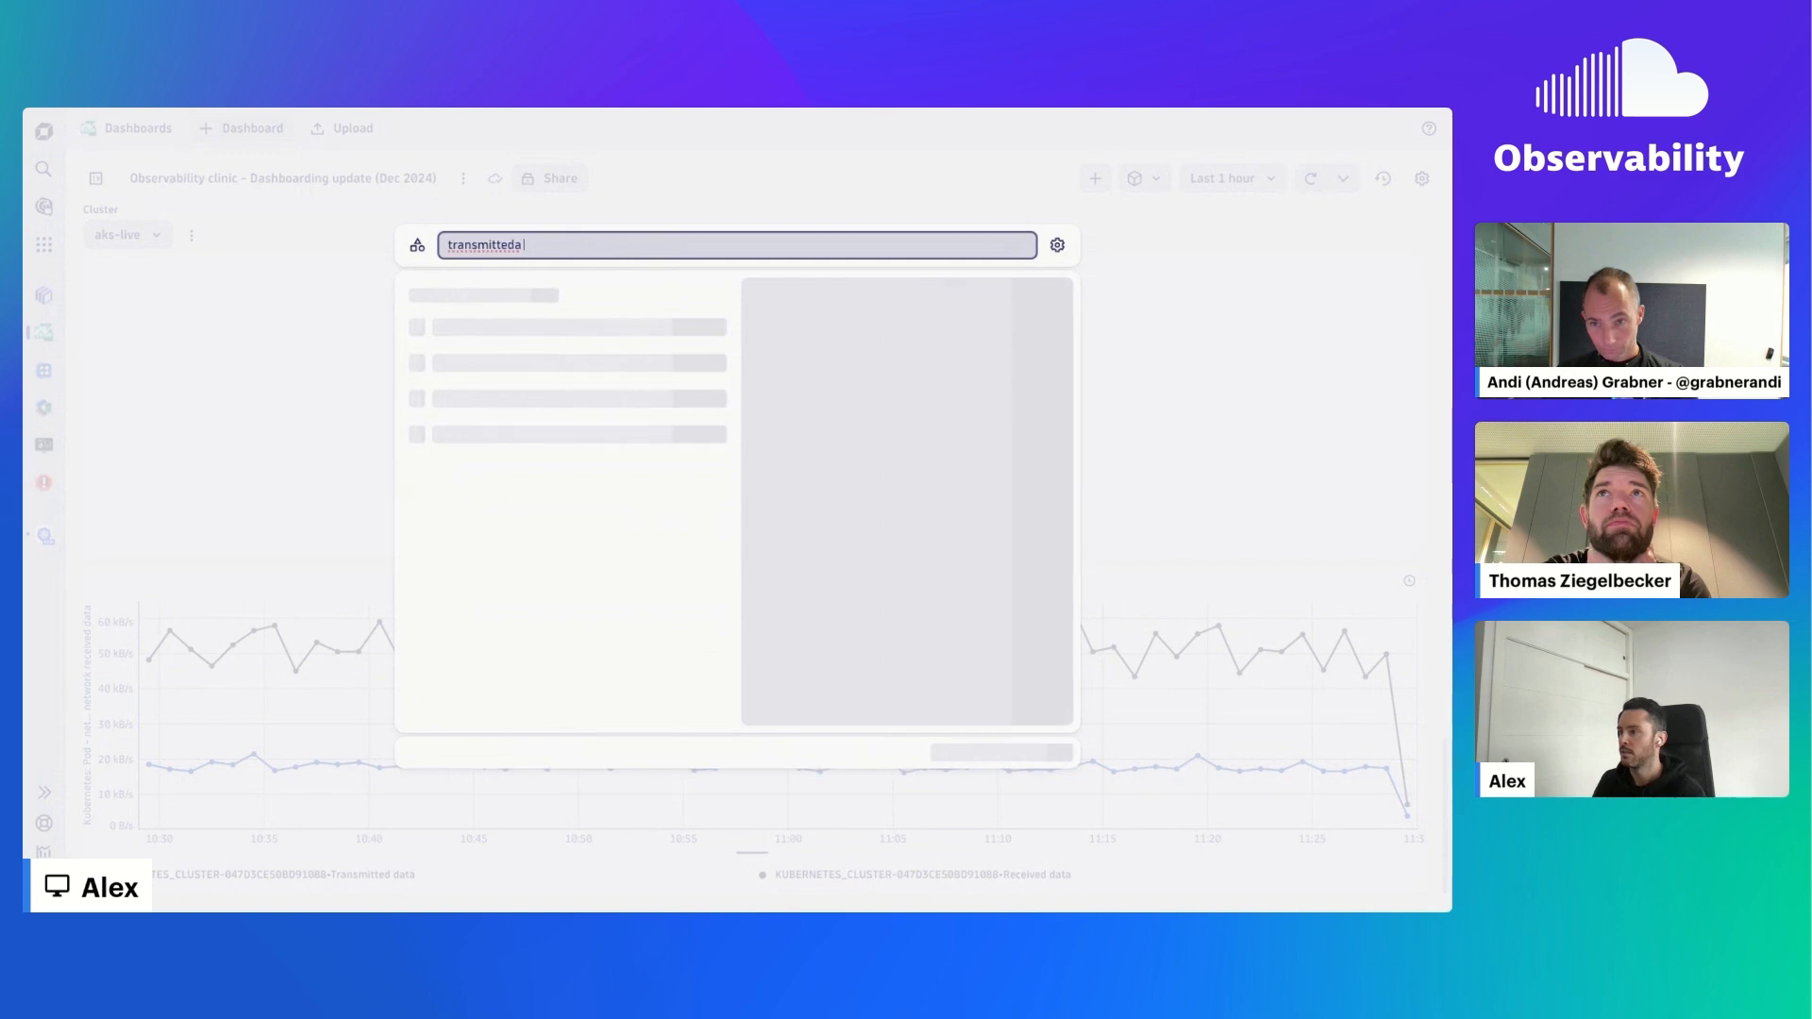
type("ed data")
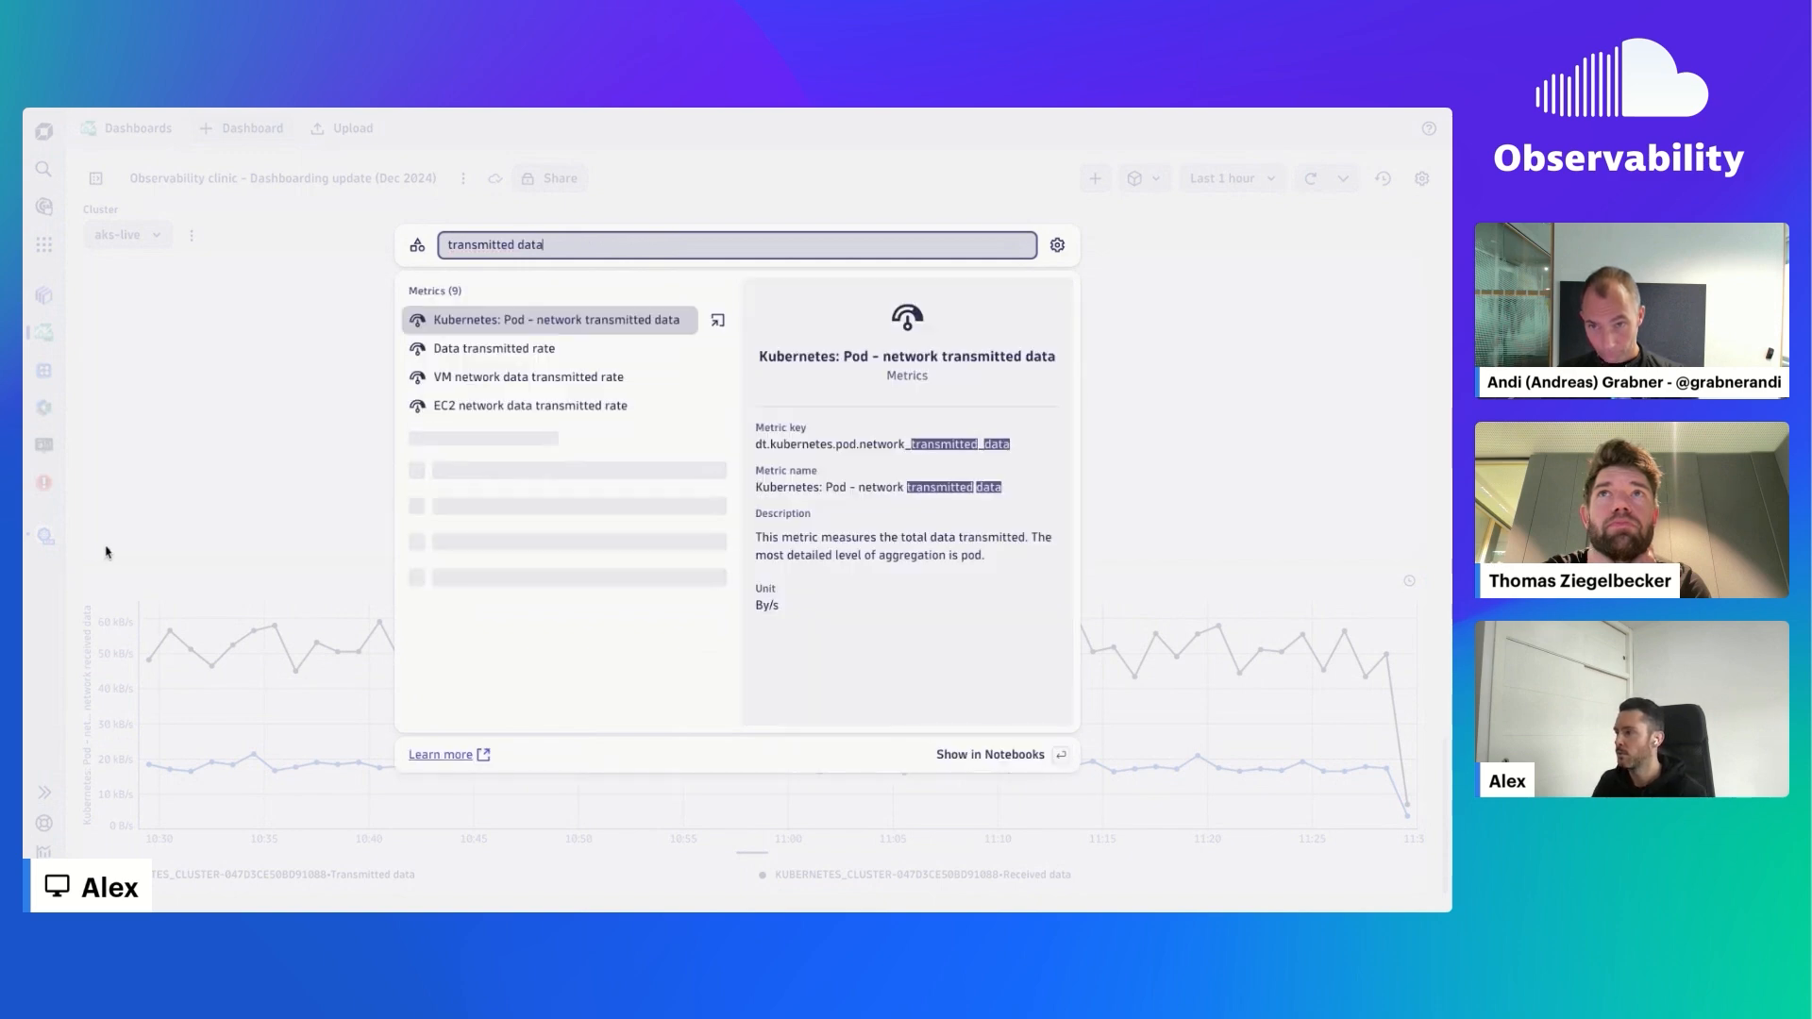
- Add the metric "Kubernetes: Pod – network transmitted data" as an explorative query to the "Observability clinic – Dashboarding update (Dec 2024)" dashboard
left_click(719, 324)
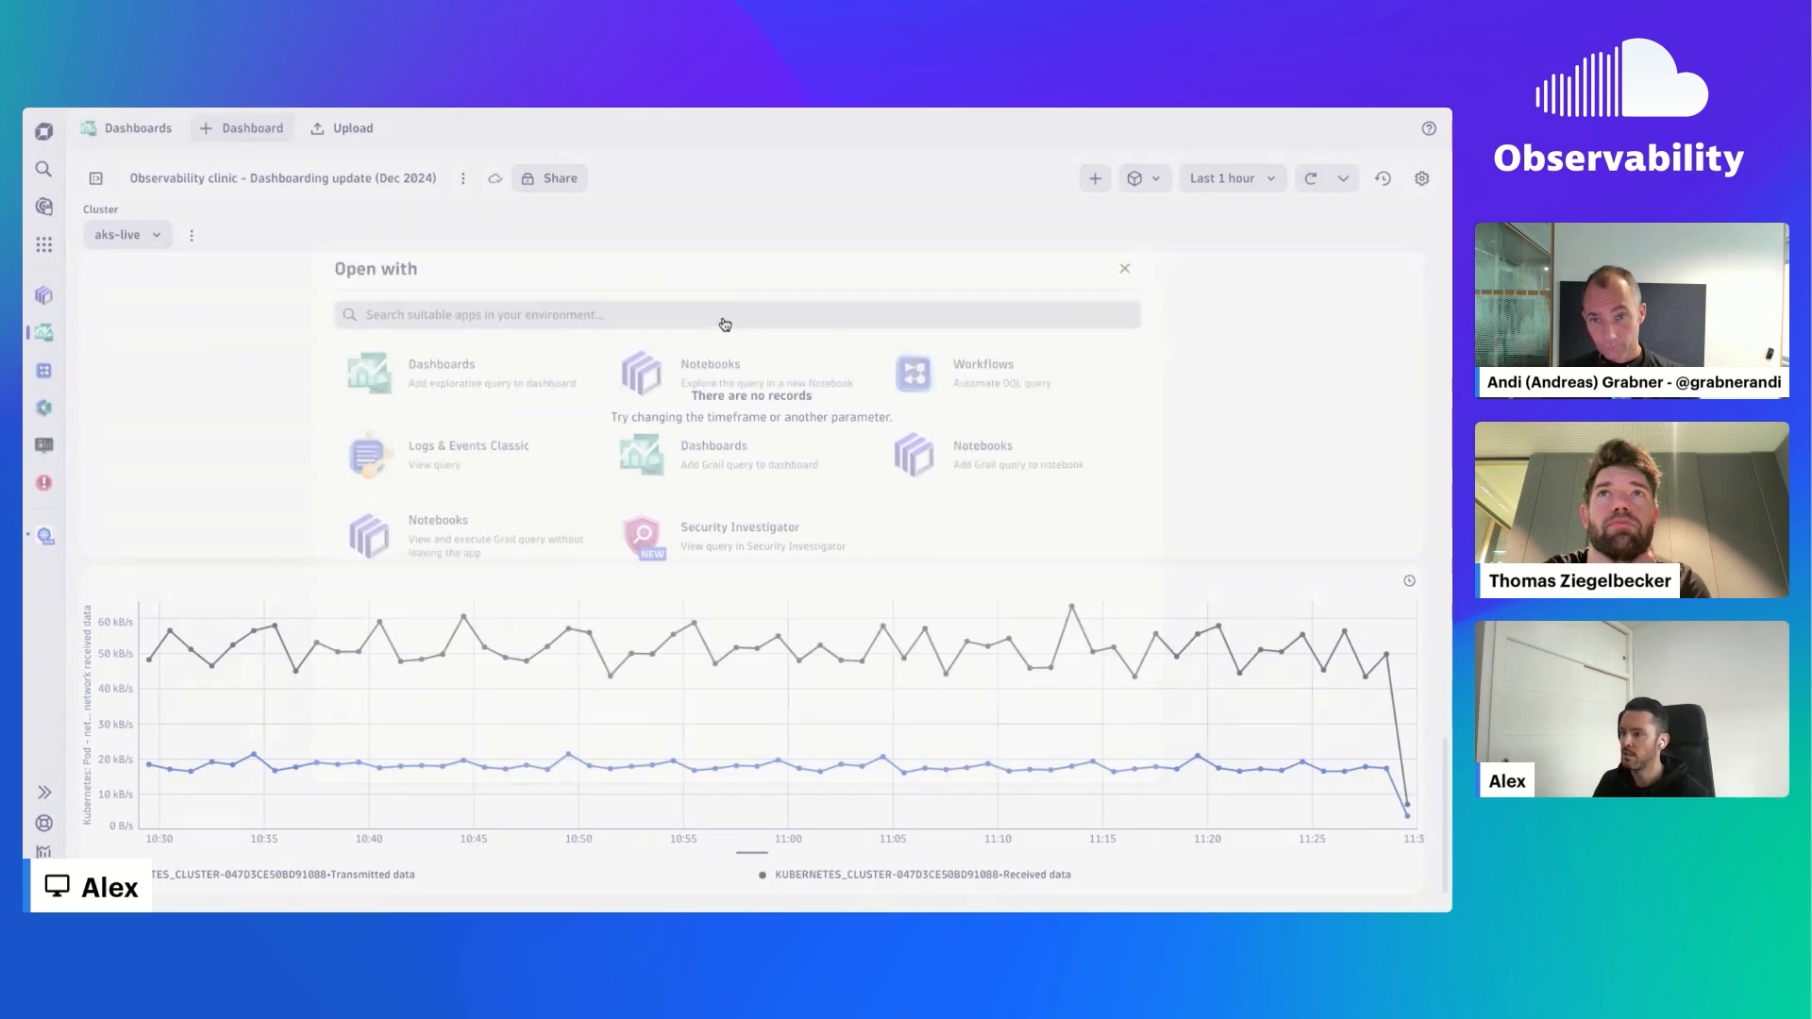
left_click(486, 356)
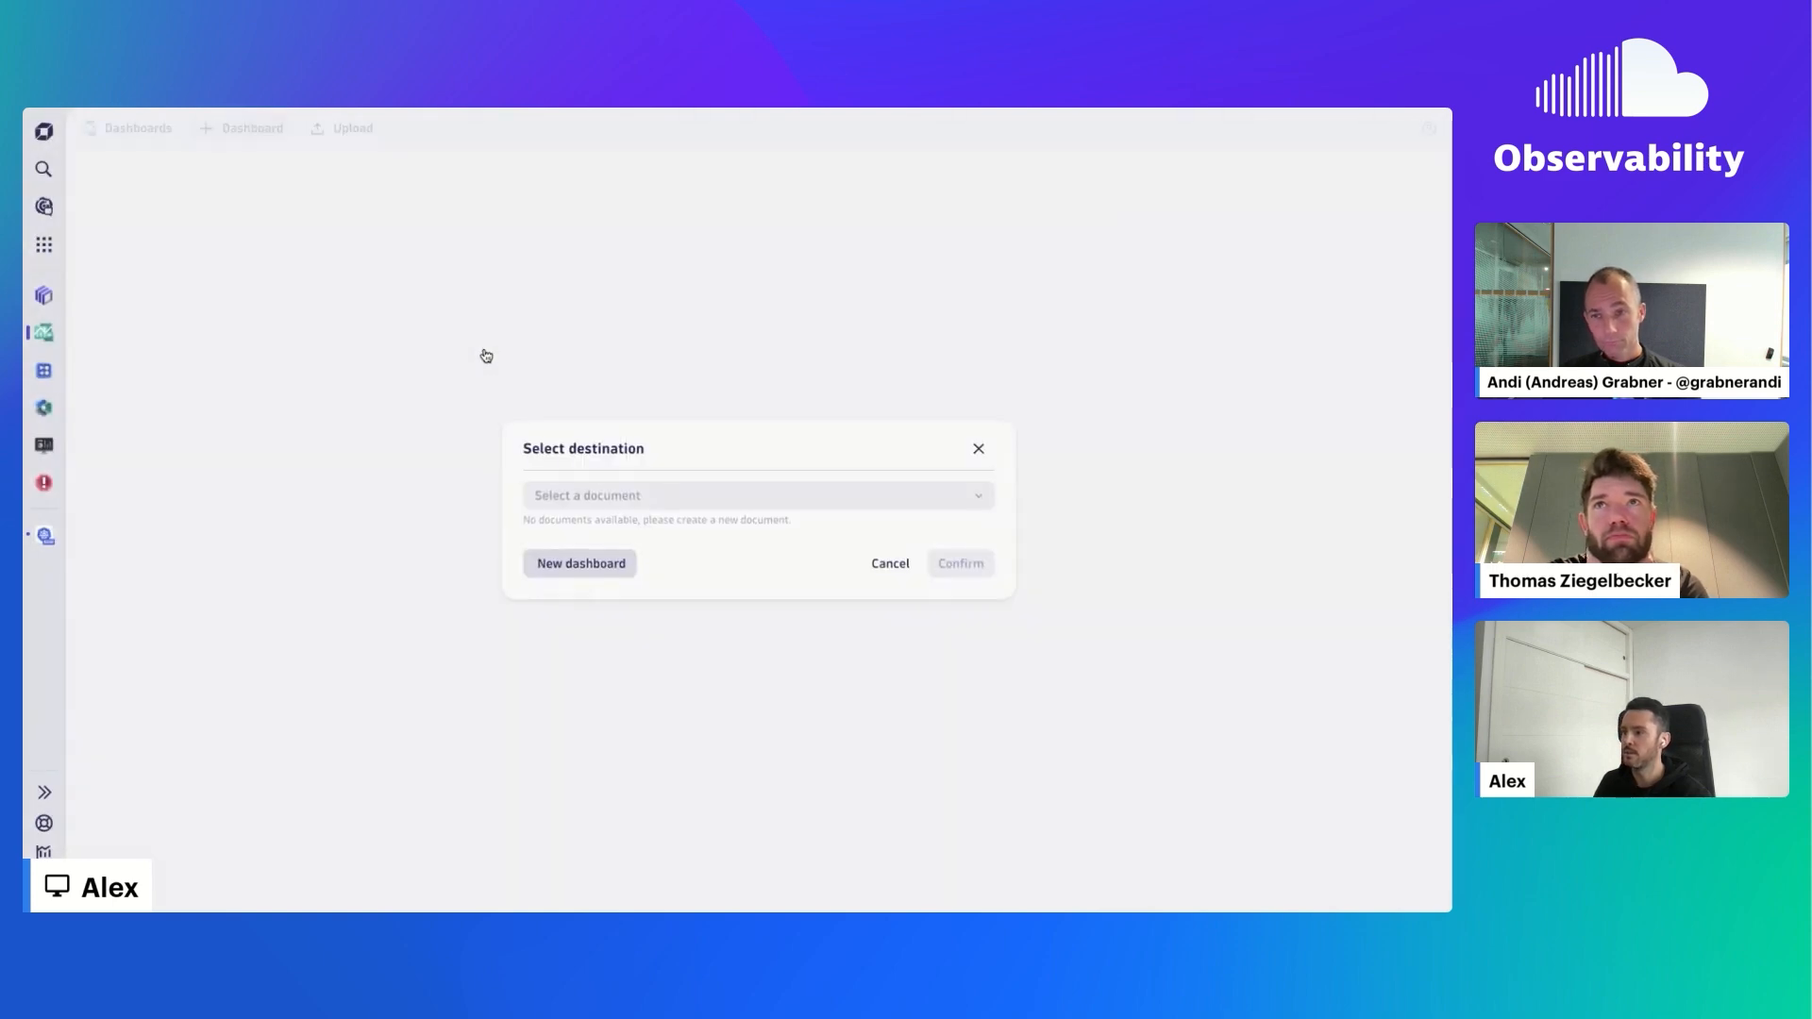
left_click(953, 504)
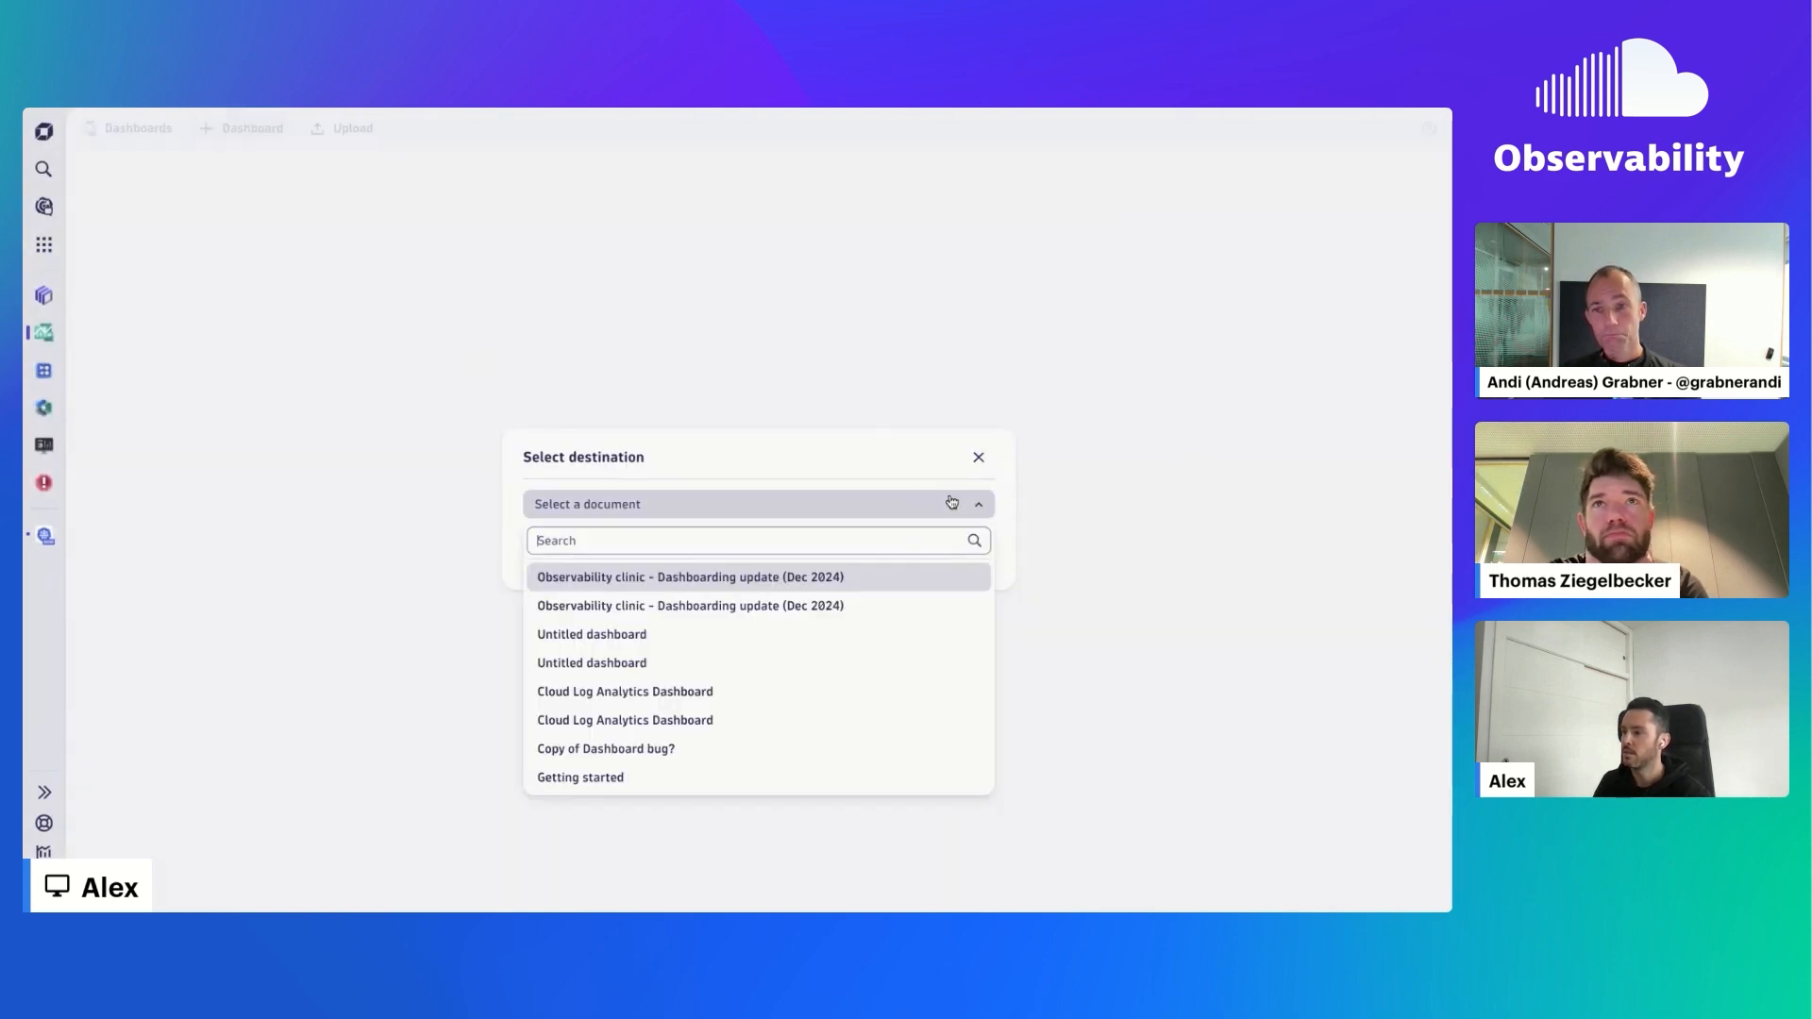
left_click(768, 573)
left_click(960, 555)
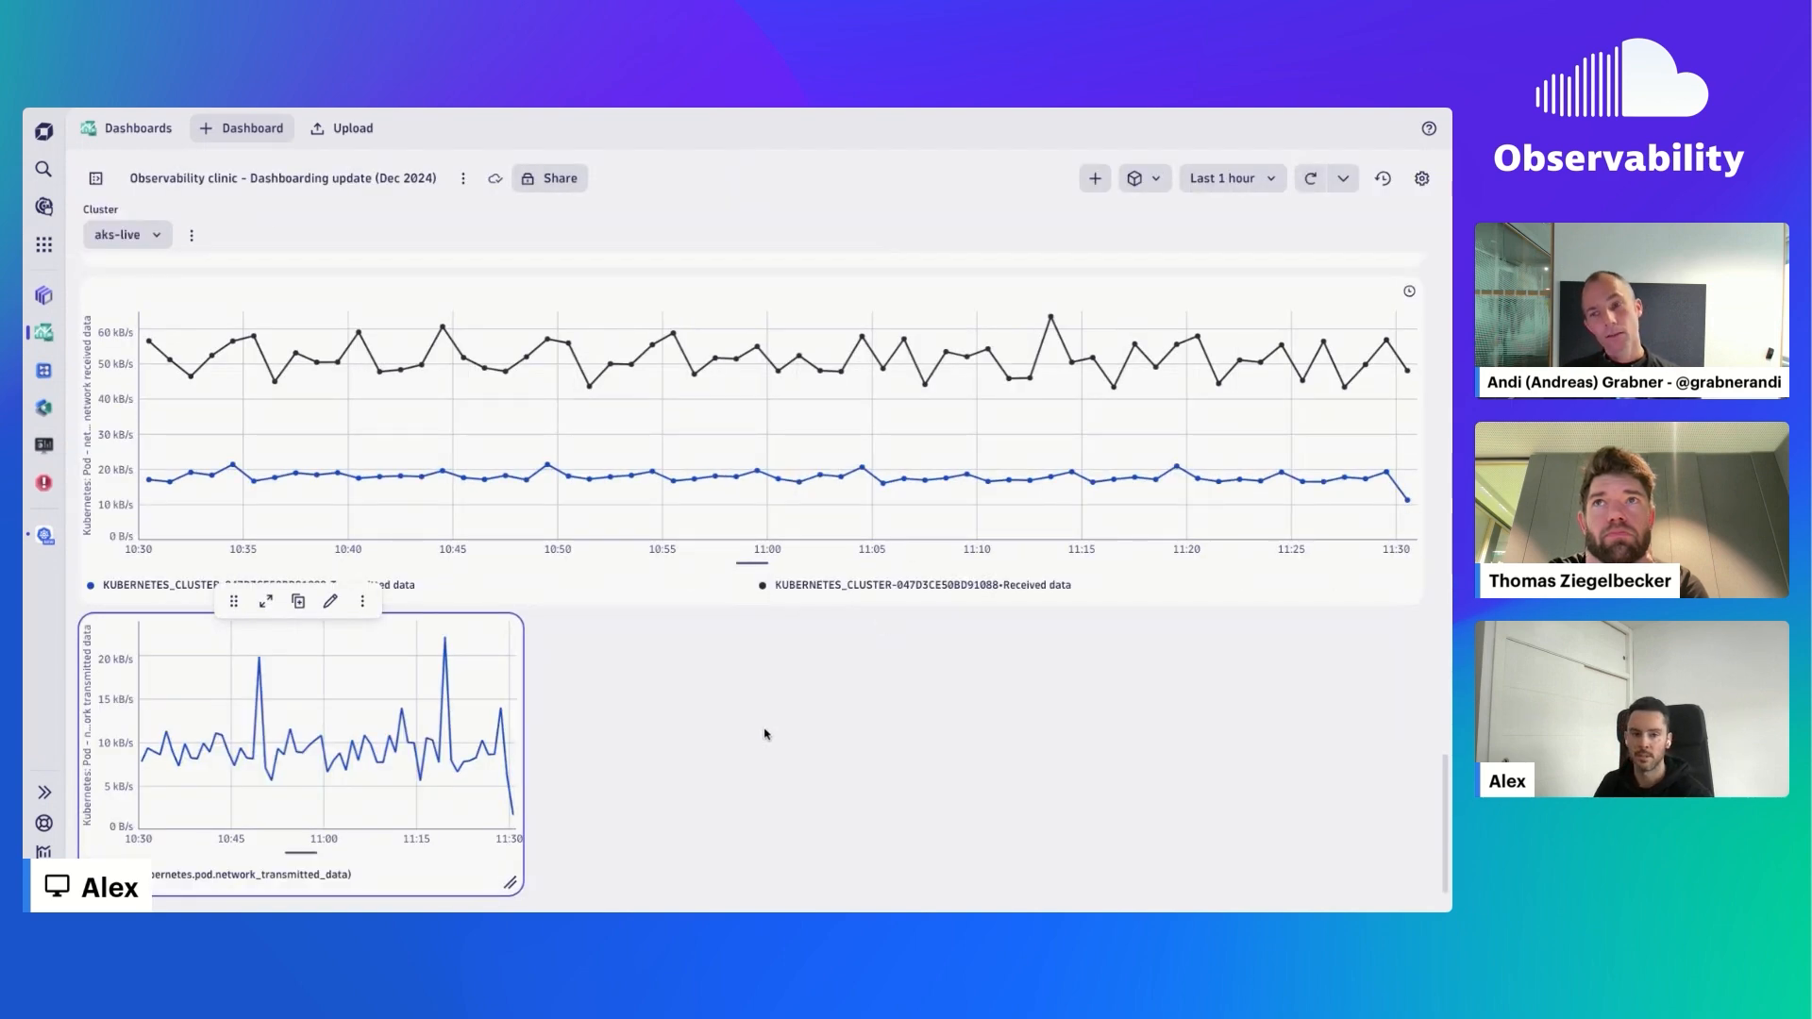
- Delete the pod network transmitted data tile beneath the pinned network traffic chart and confirm its permanent removal
left_click(364, 604)
left_click(422, 693)
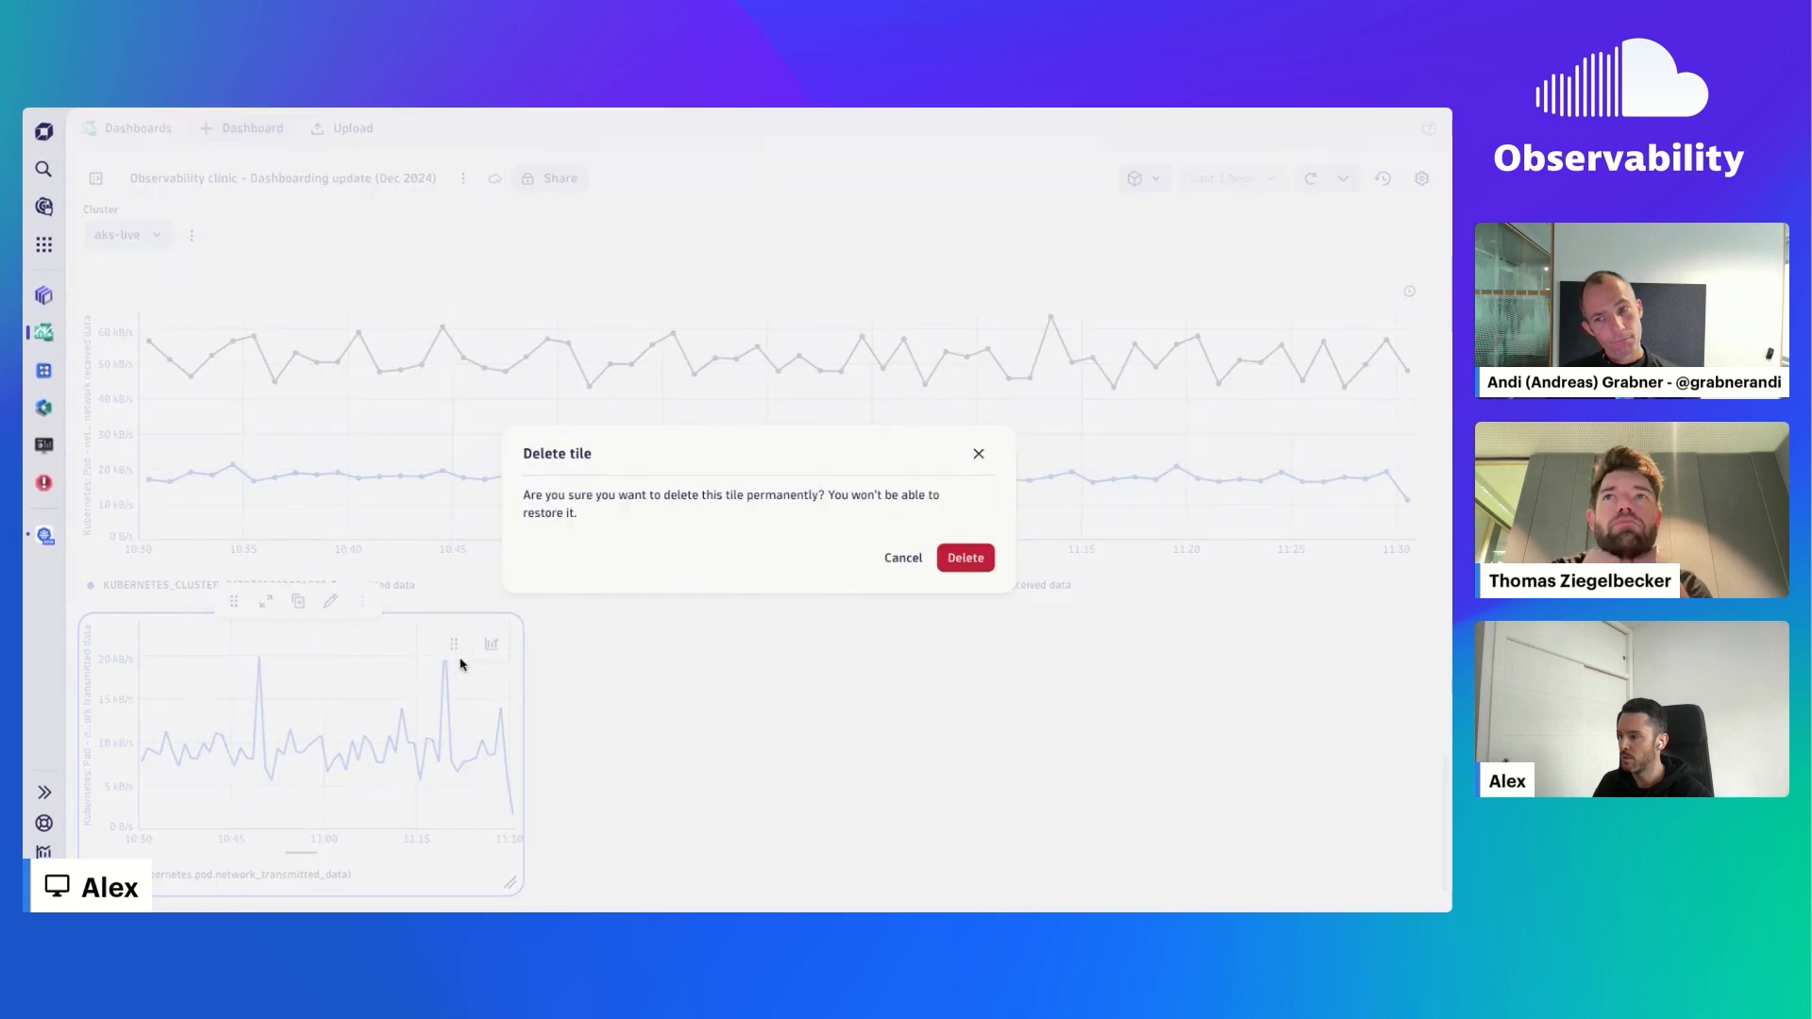
left_click(944, 561)
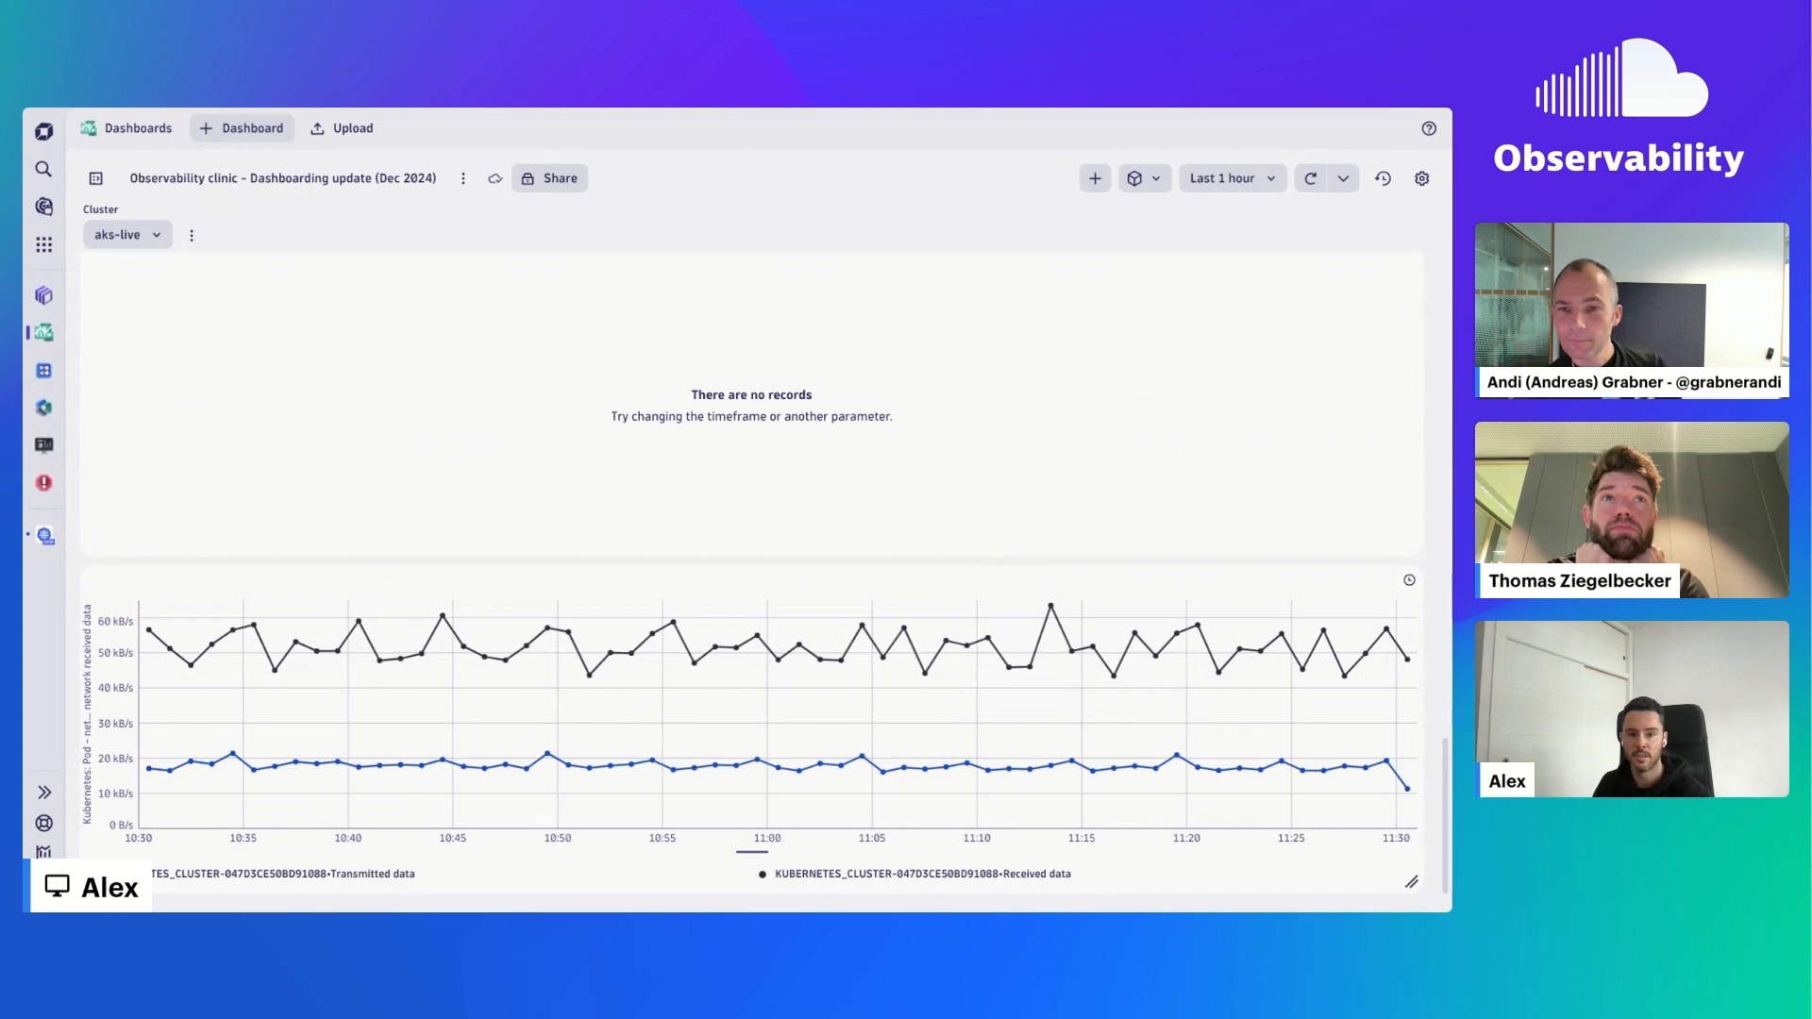
- Add a Metrics tile to the dashboard using the metric "Kubernetes: Pod – network transmitted data"
left_click(1096, 179)
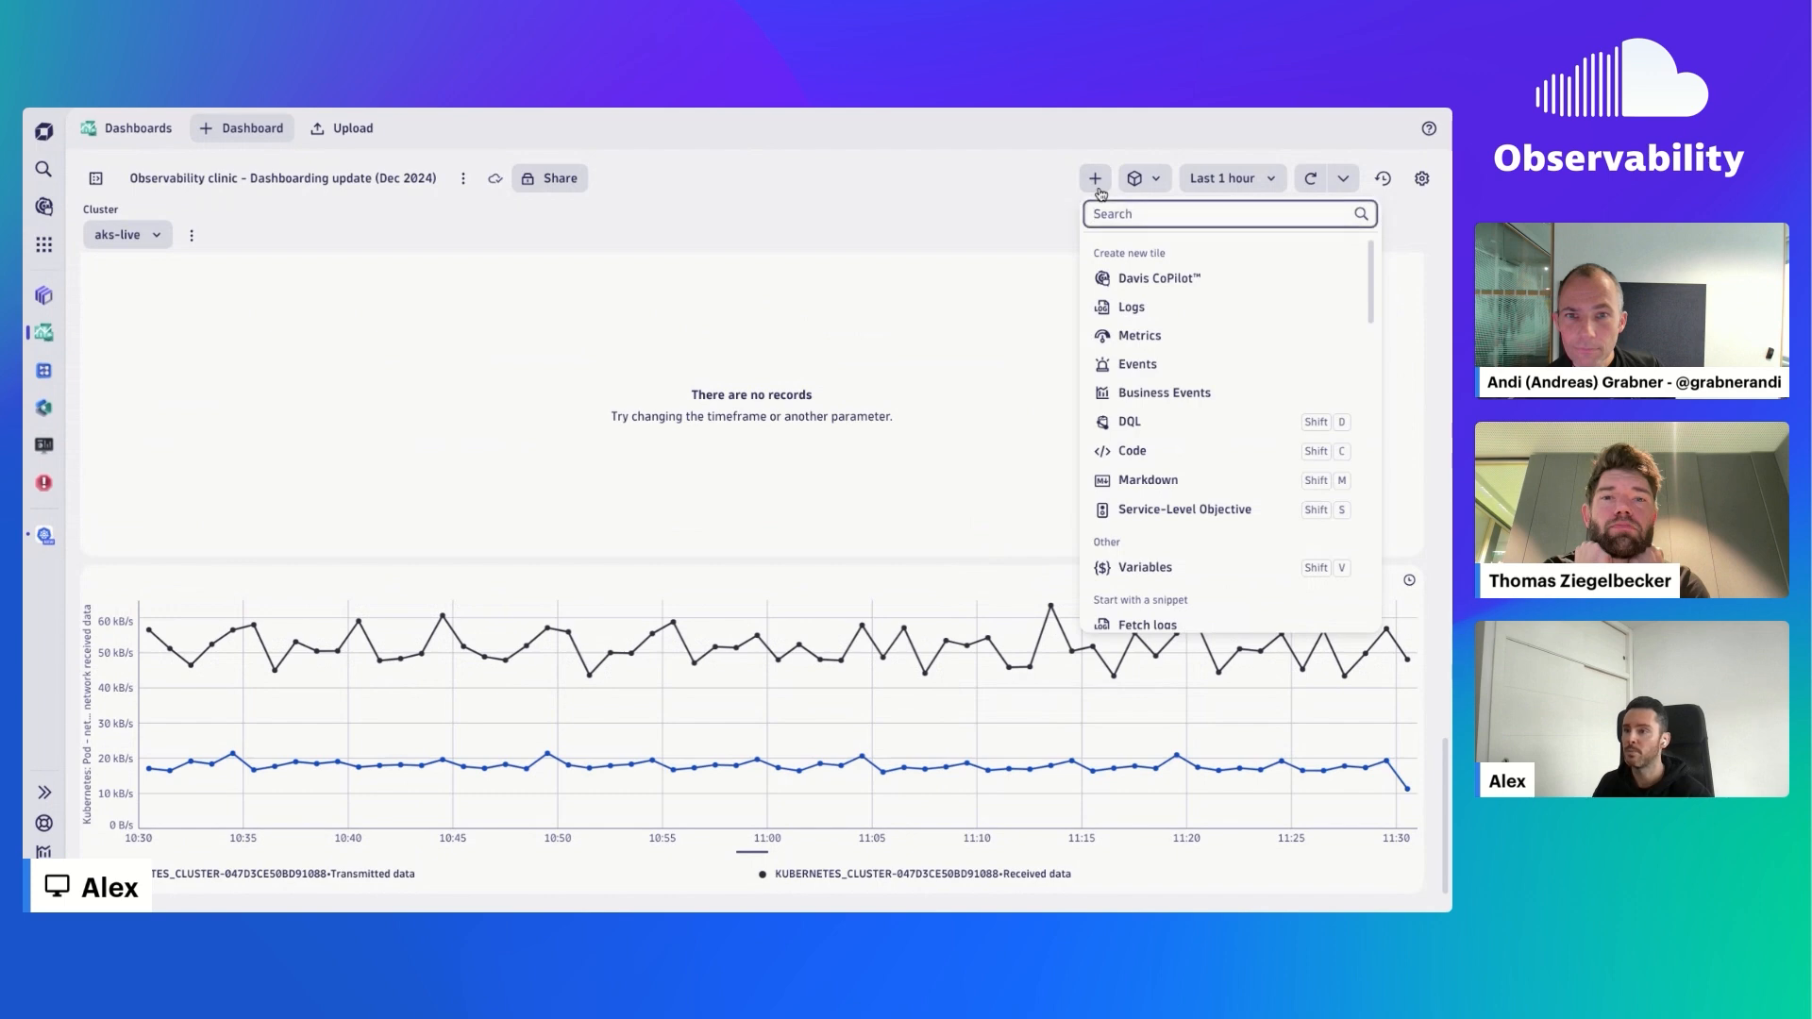
left_click(1256, 339)
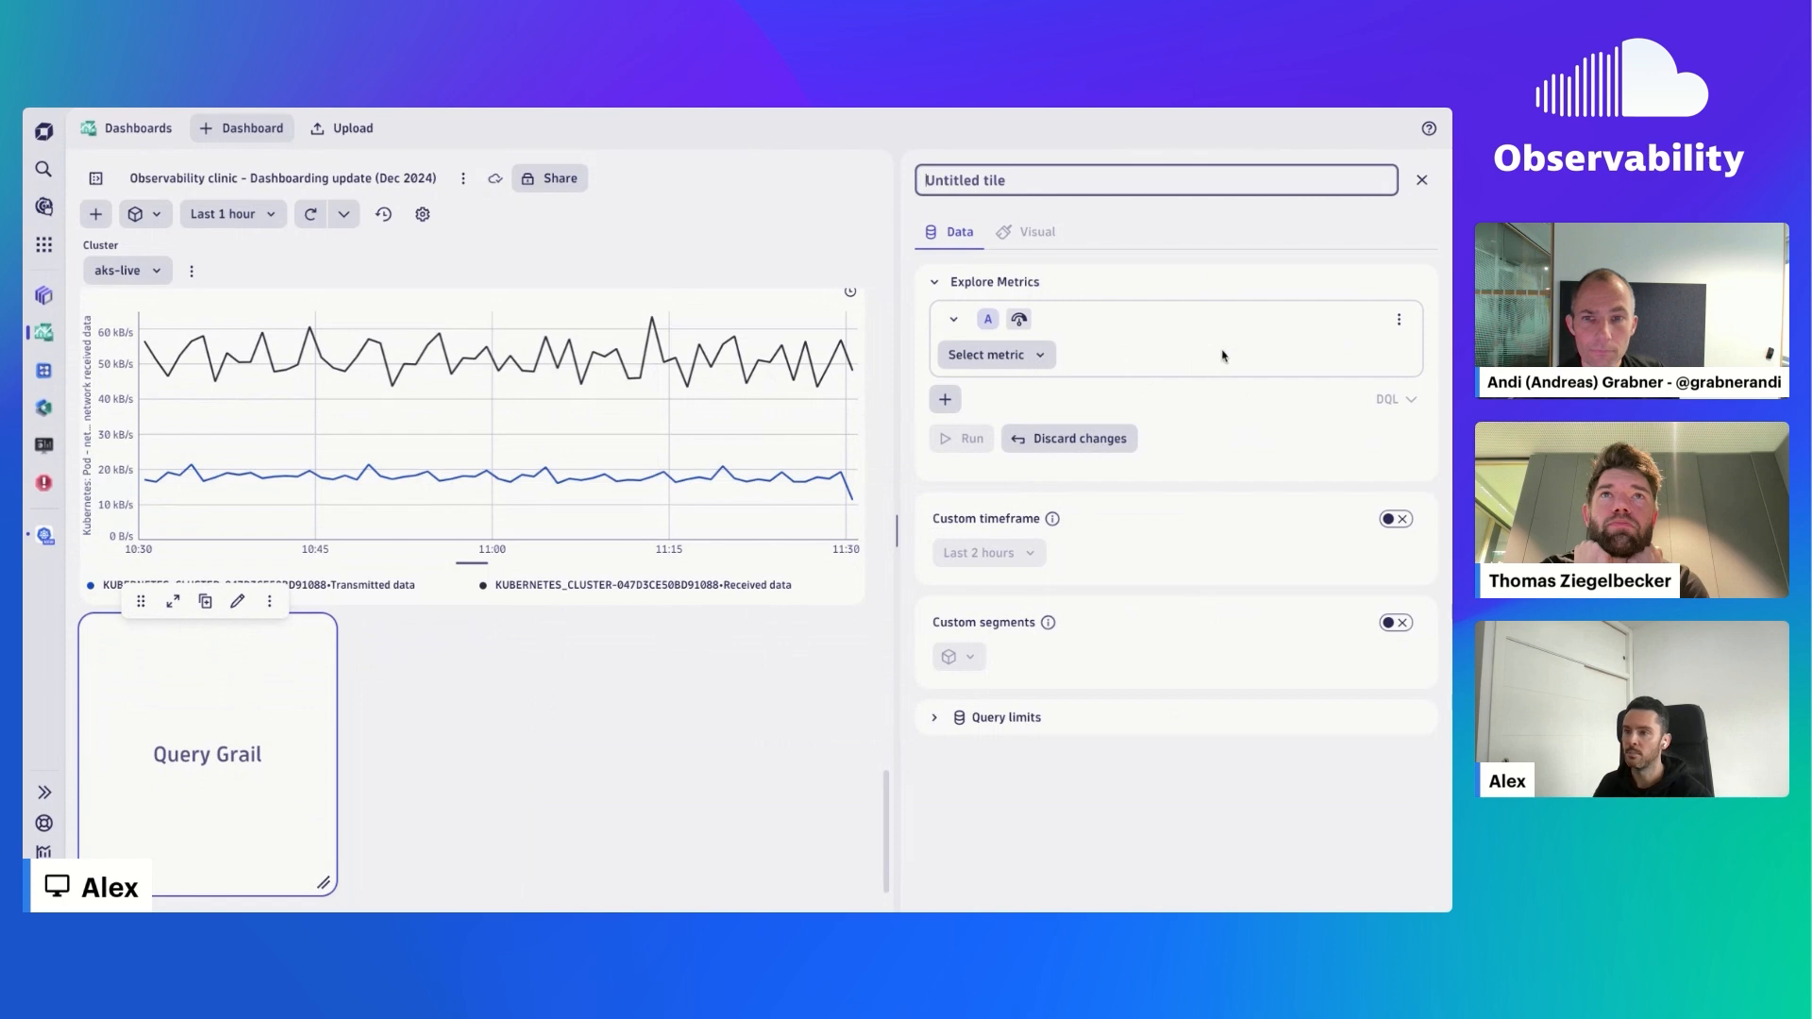
left_click(1011, 354)
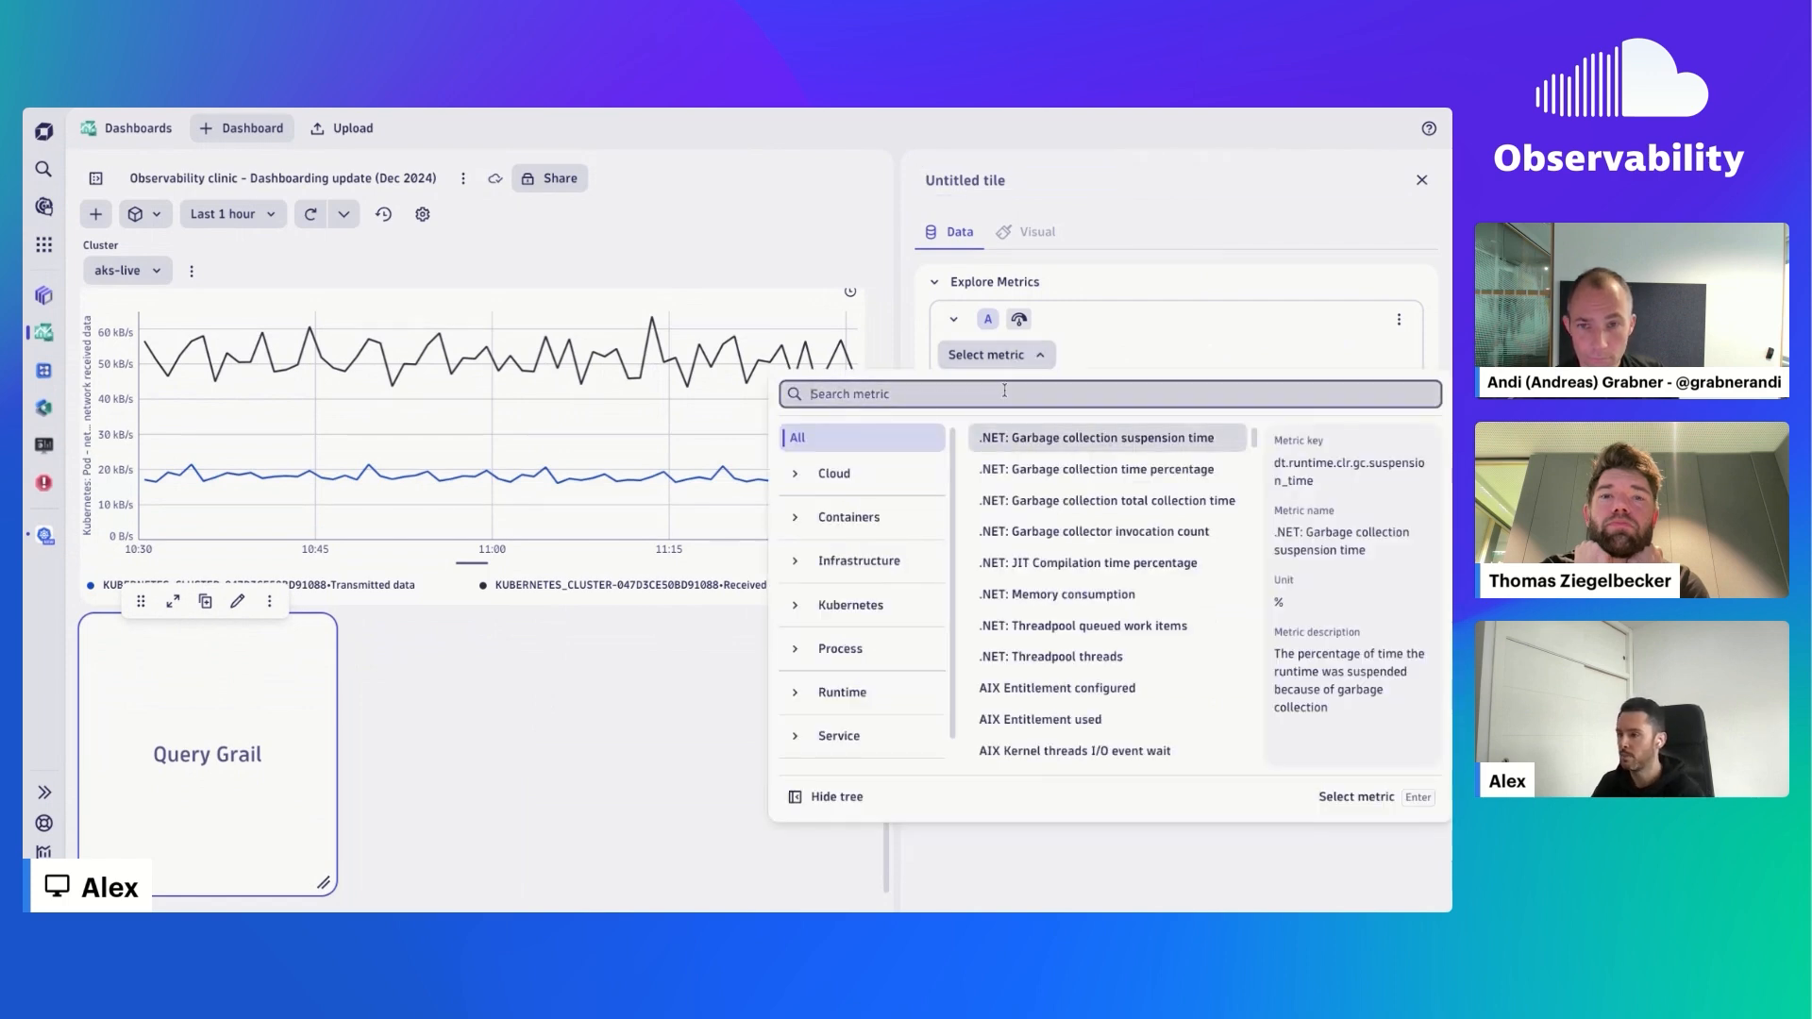
type("transmitte")
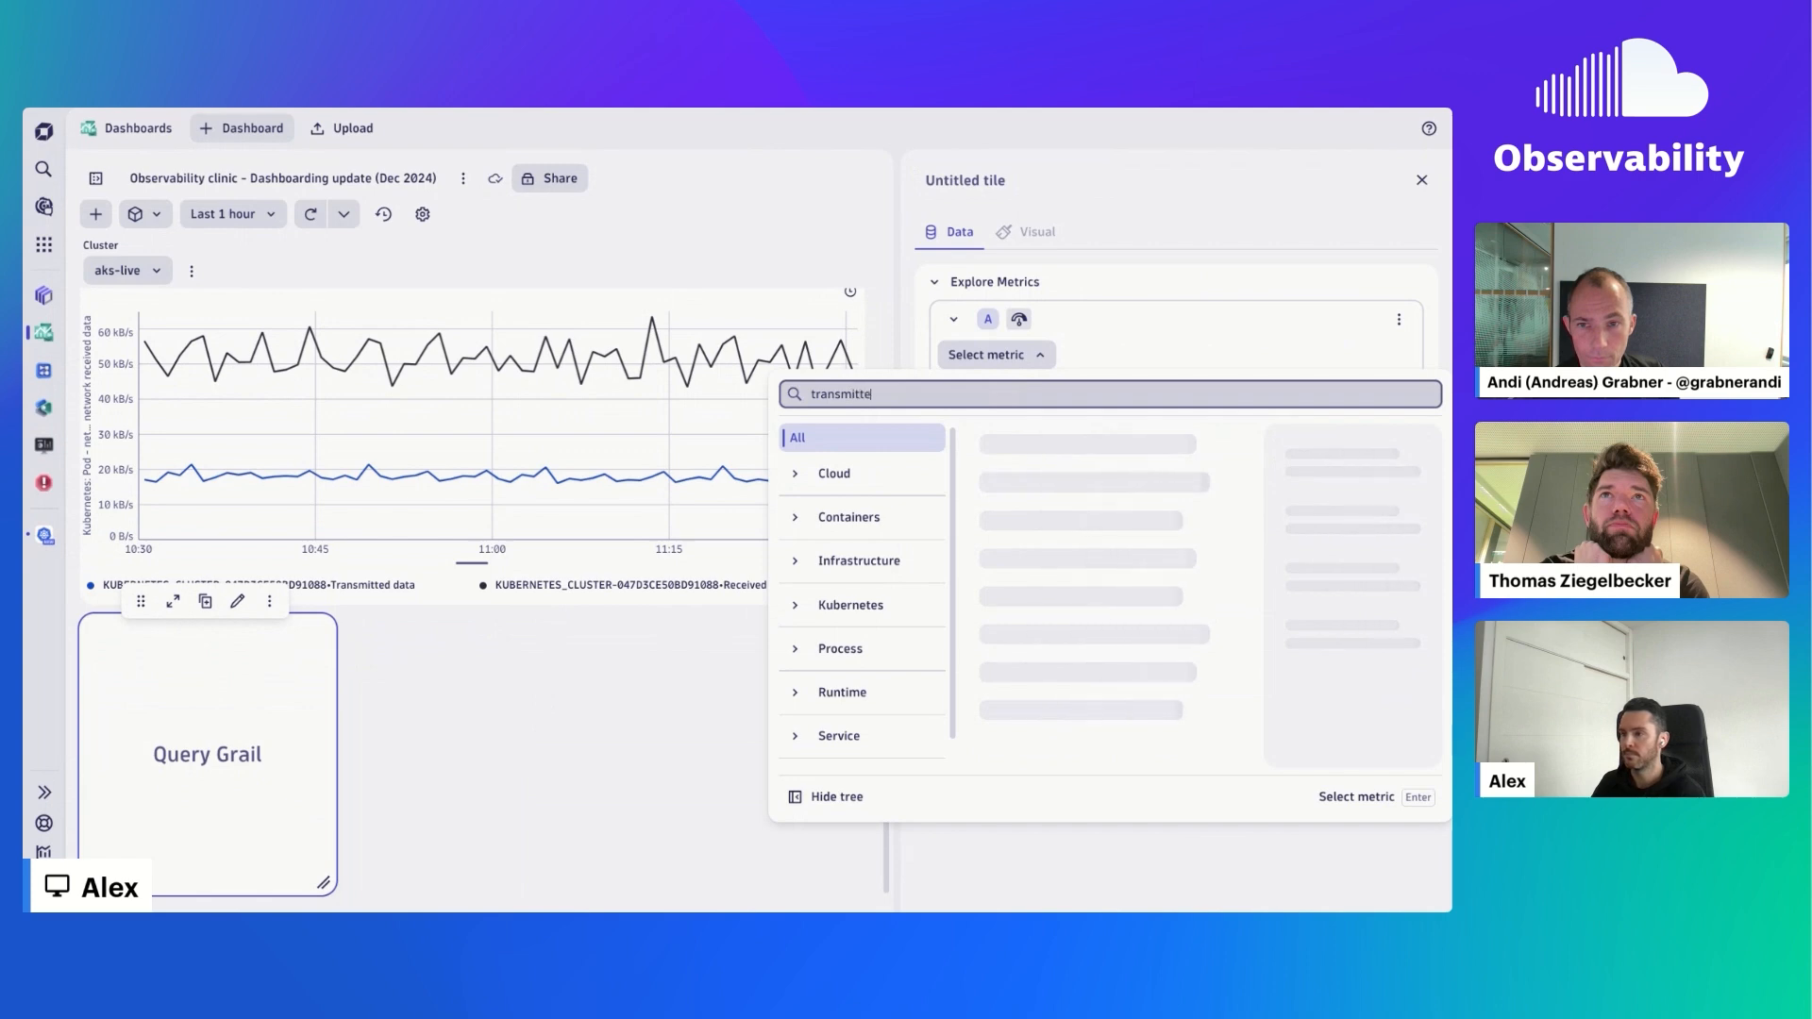
type("d data")
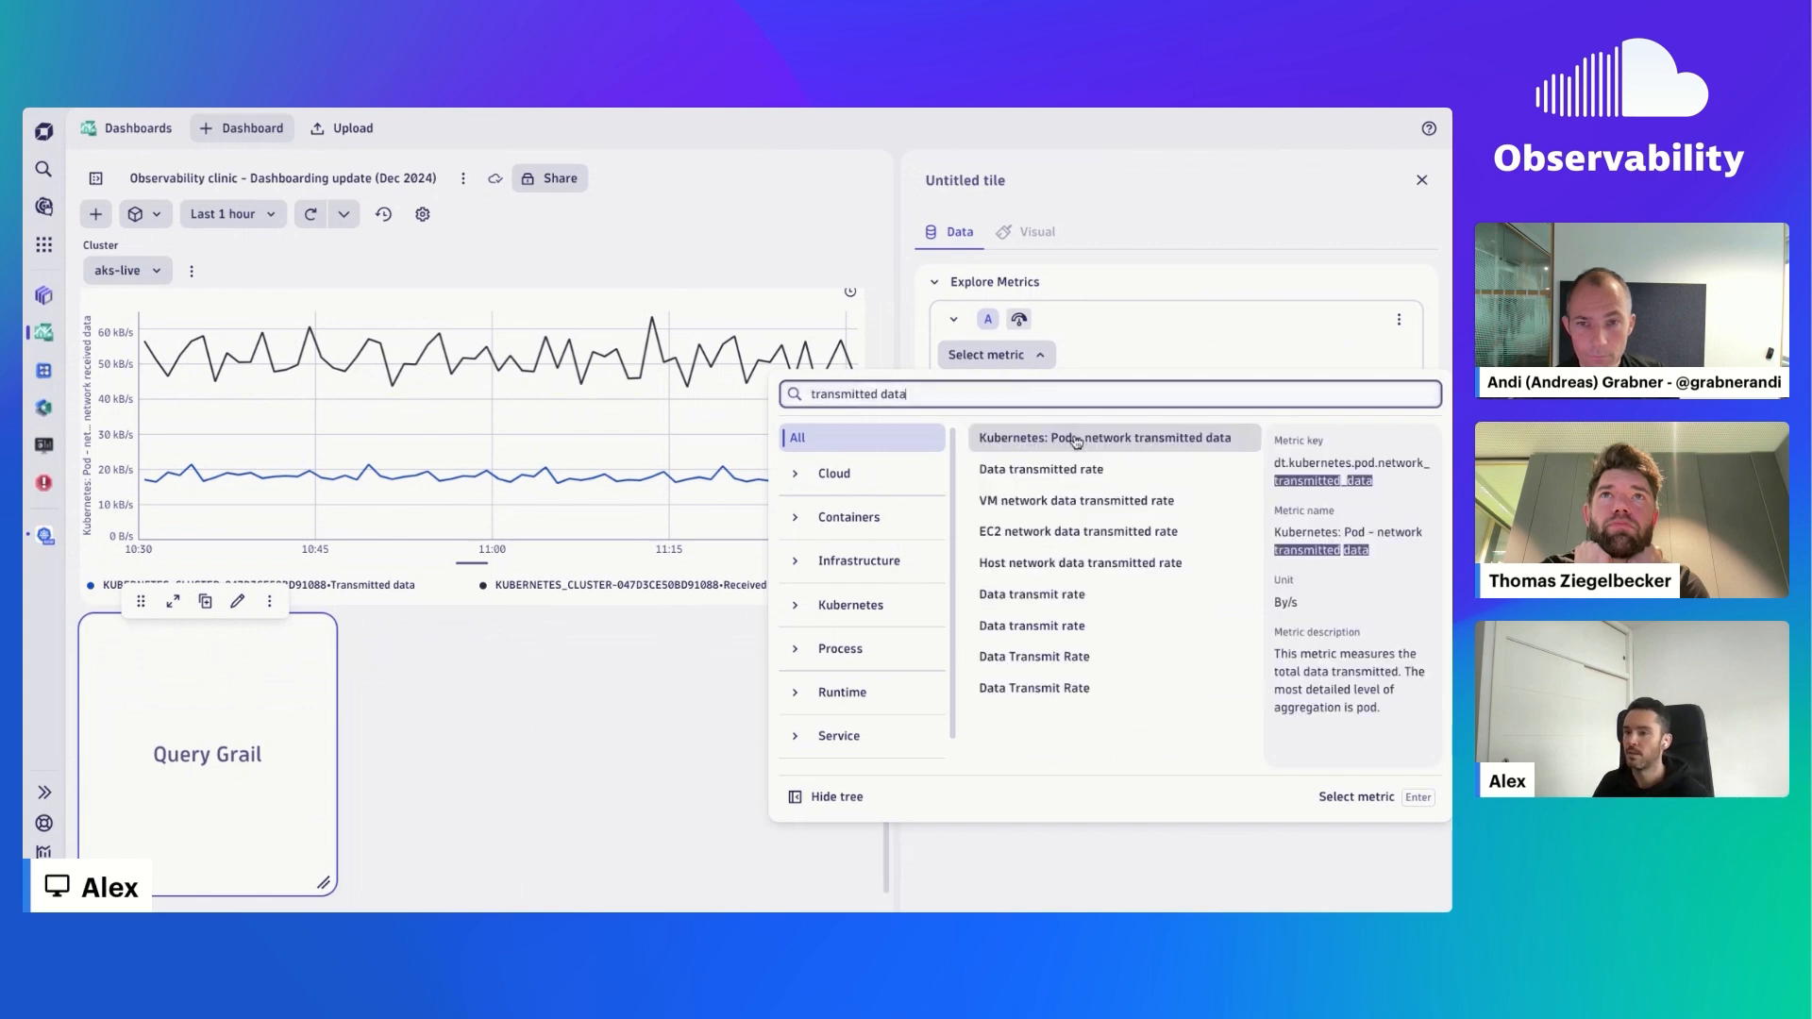
left_click(1077, 440)
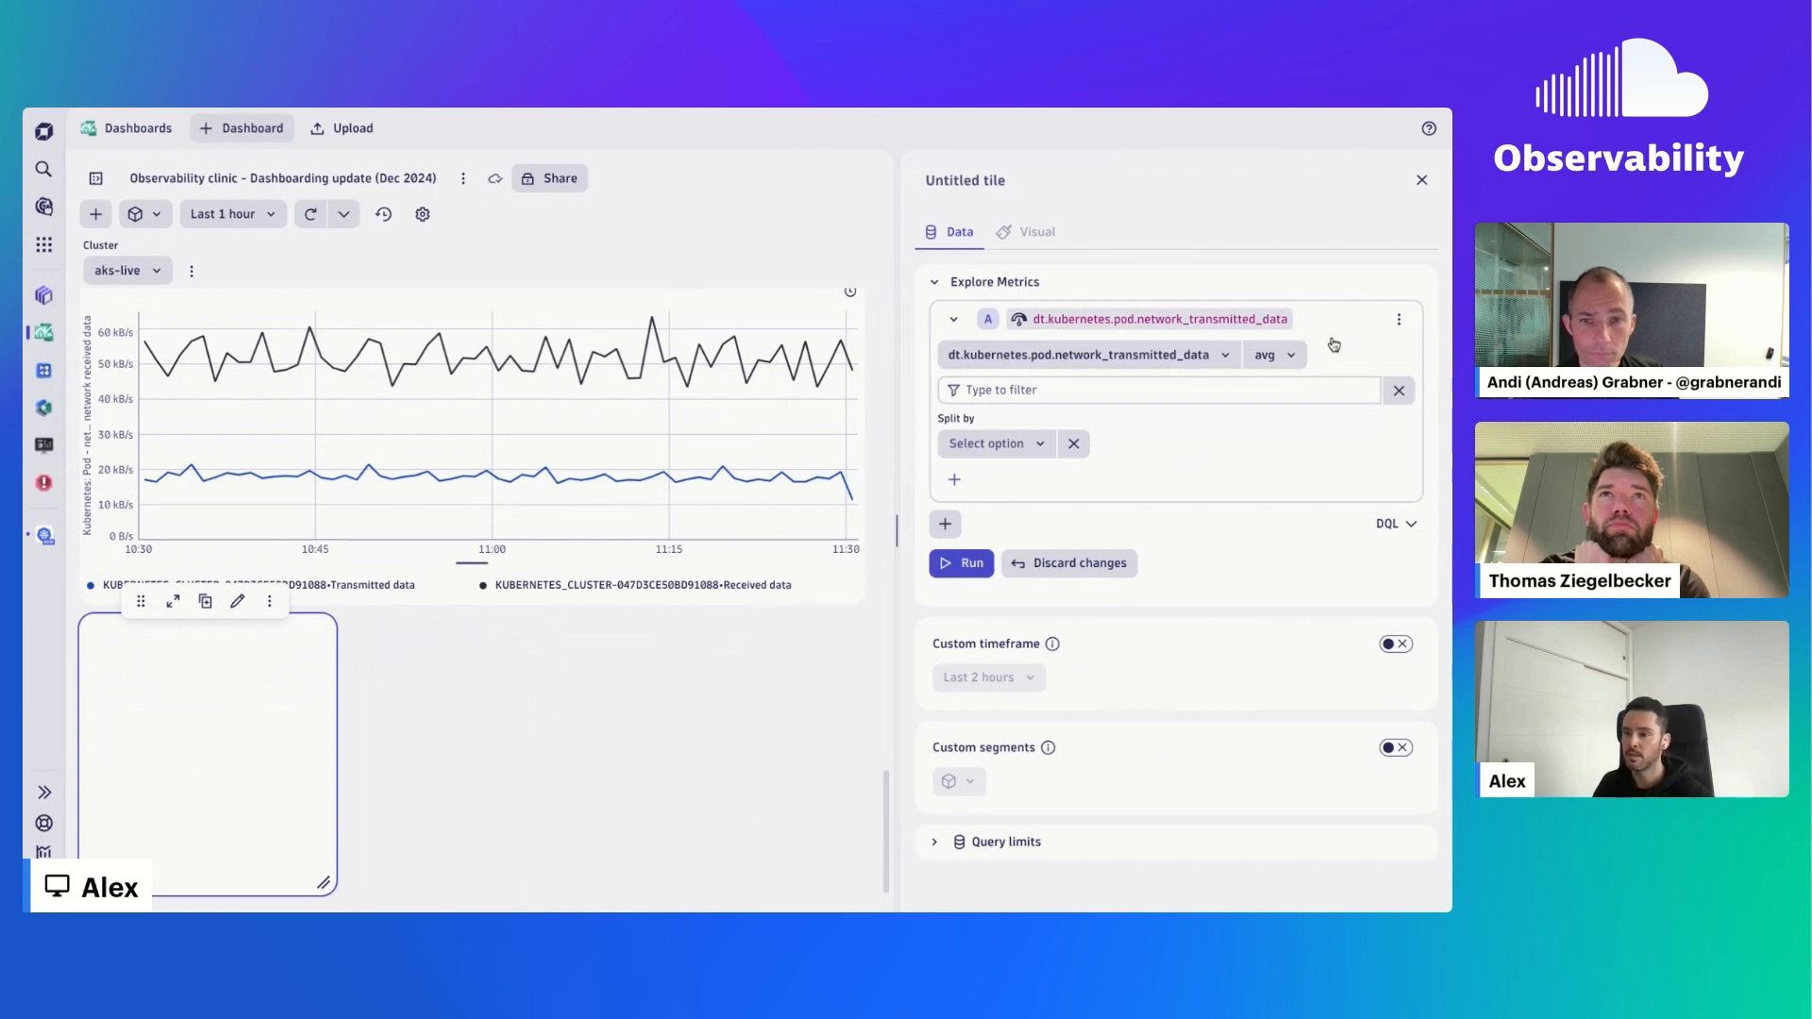
- Split the transmitted data metric by dt.entity.kubernetes_cluster, keep the avg aggregation, and run the query
left_click(1280, 356)
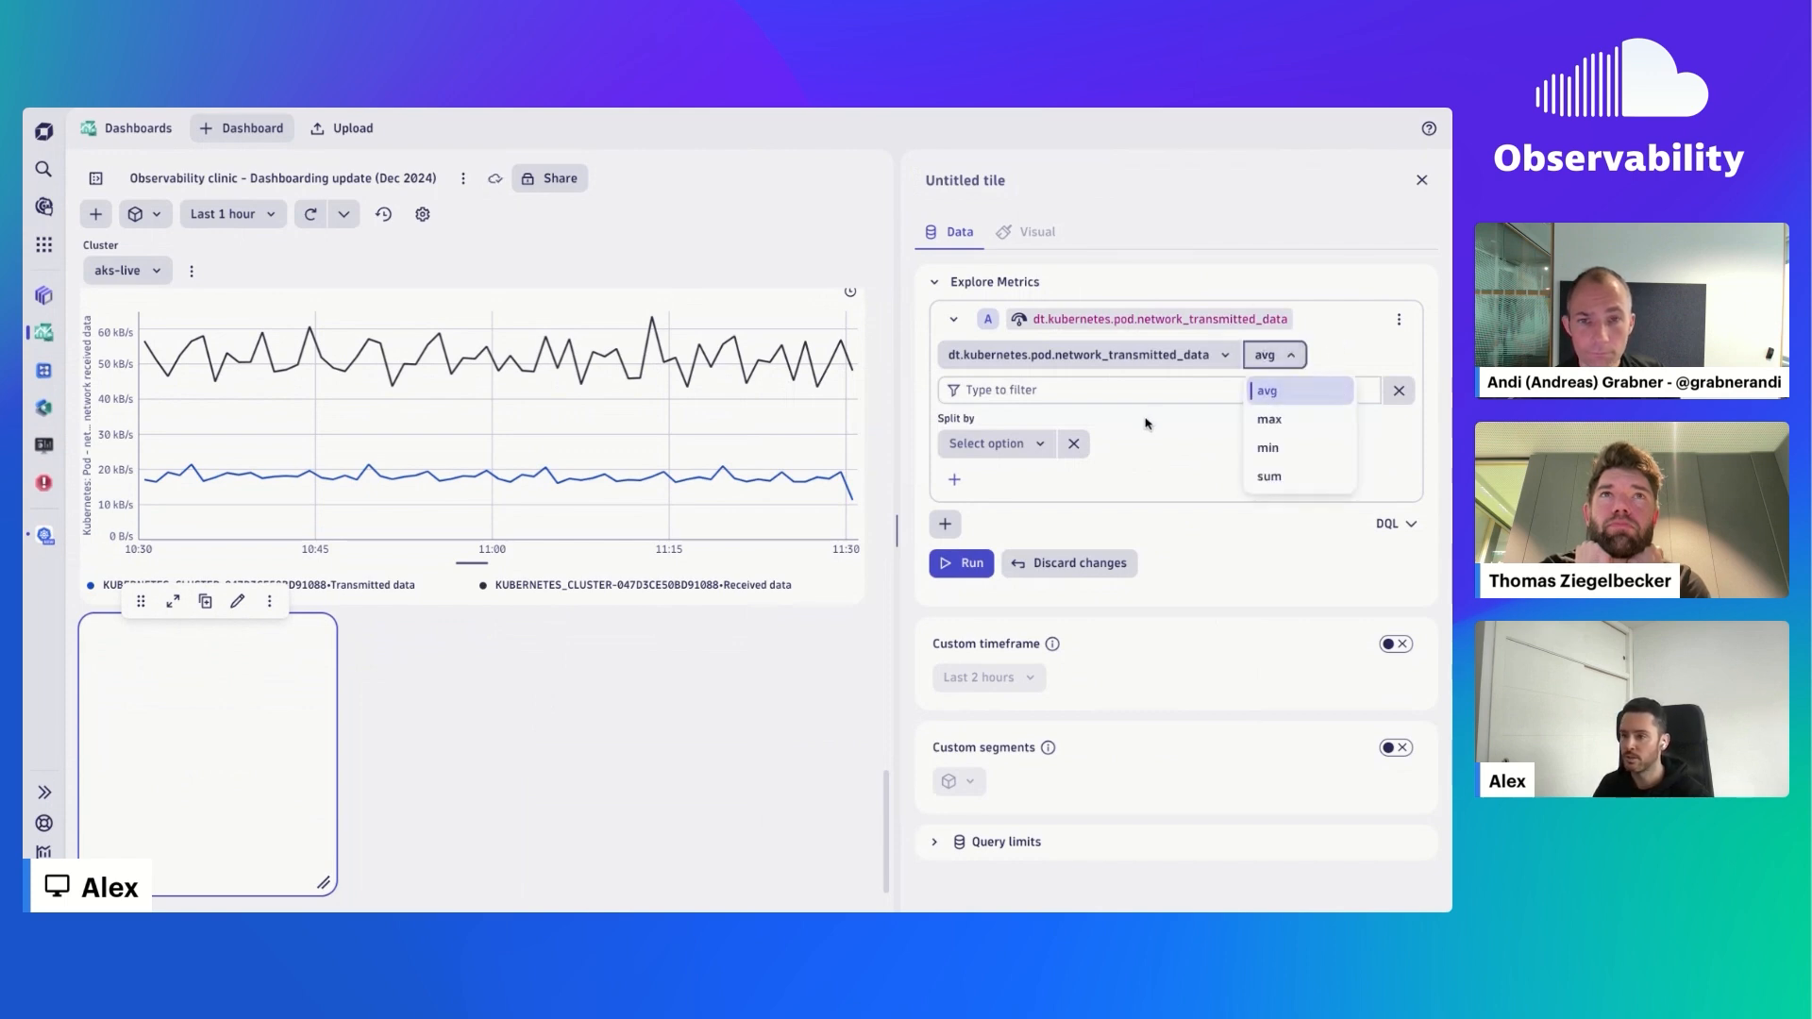
left_click(1112, 426)
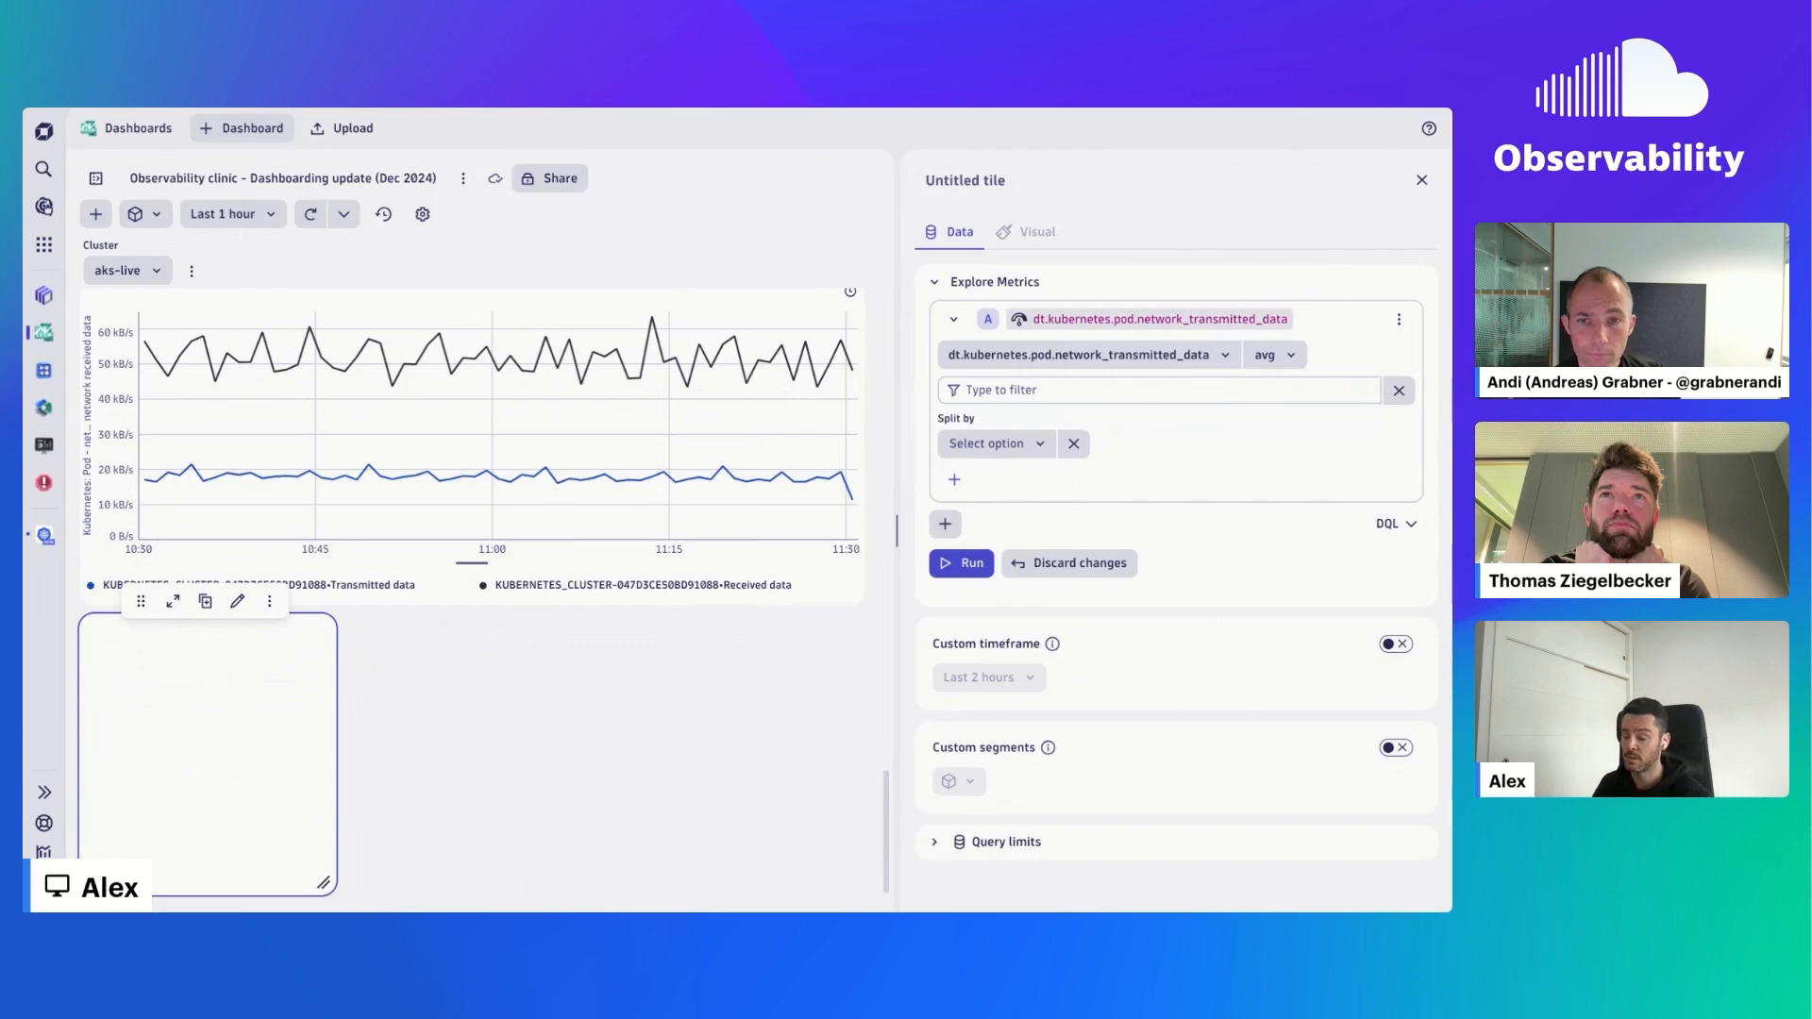
left_click(1021, 457)
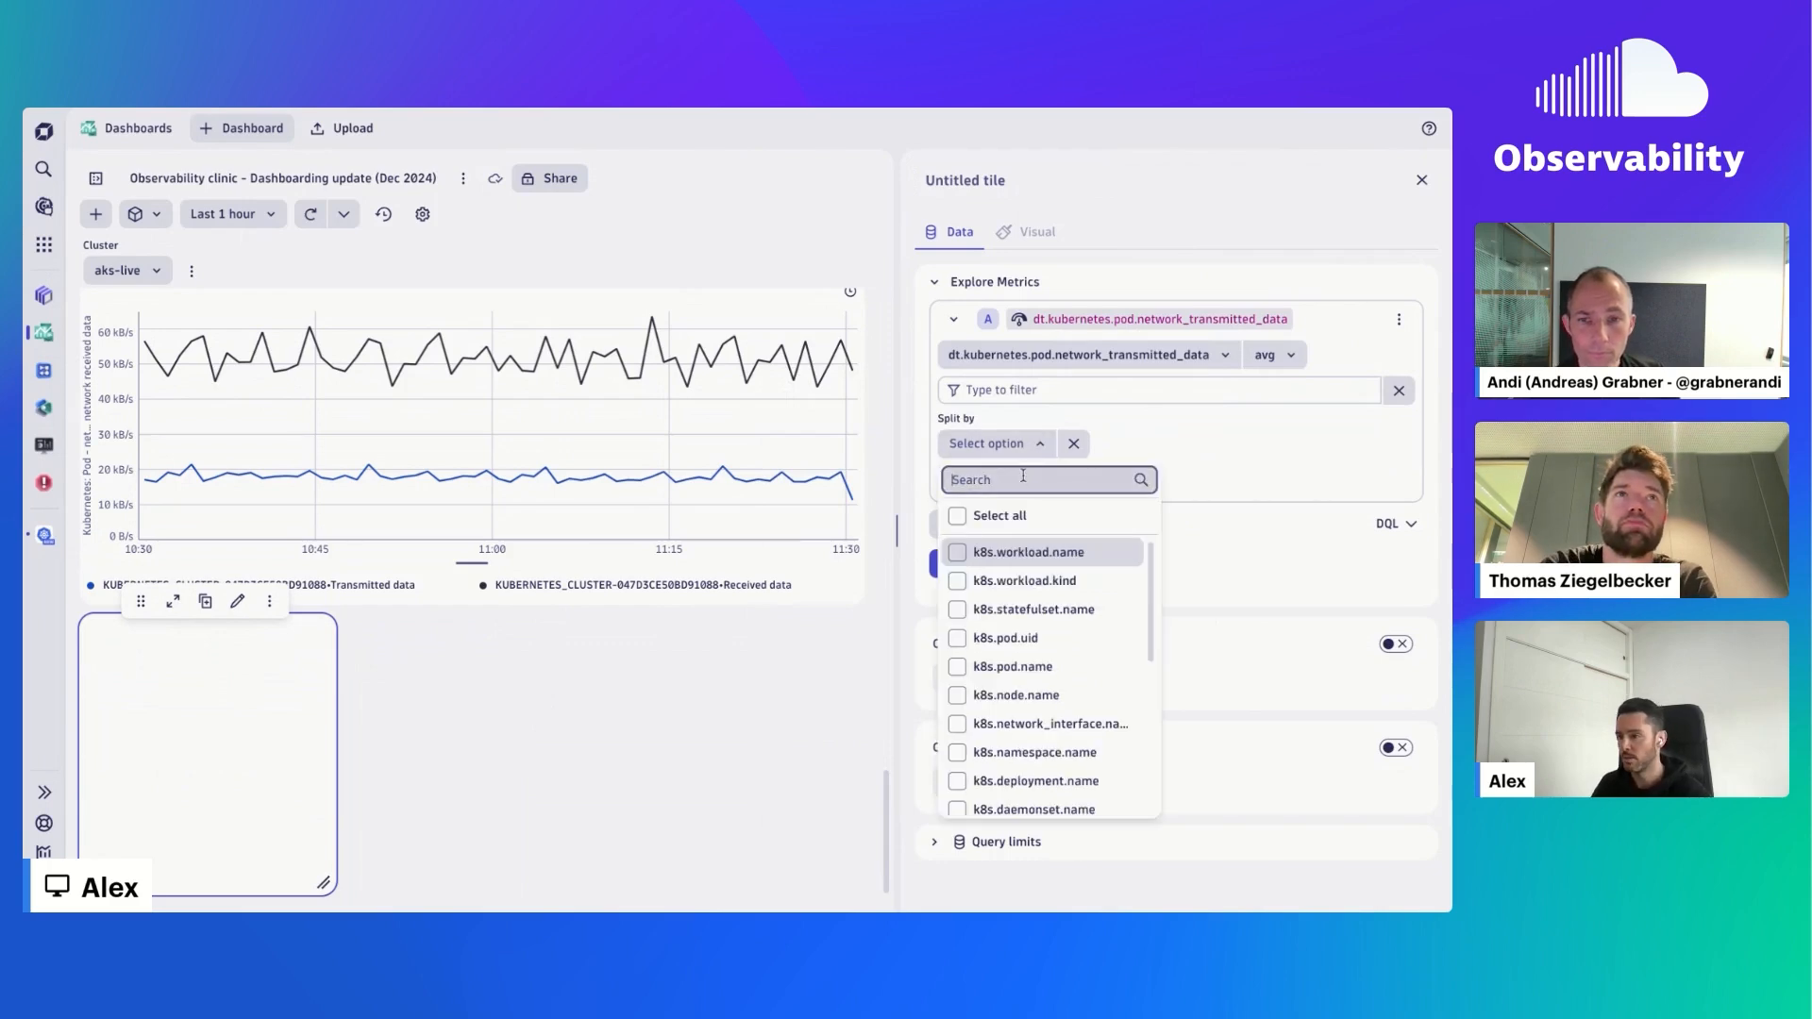
type("kubernetes")
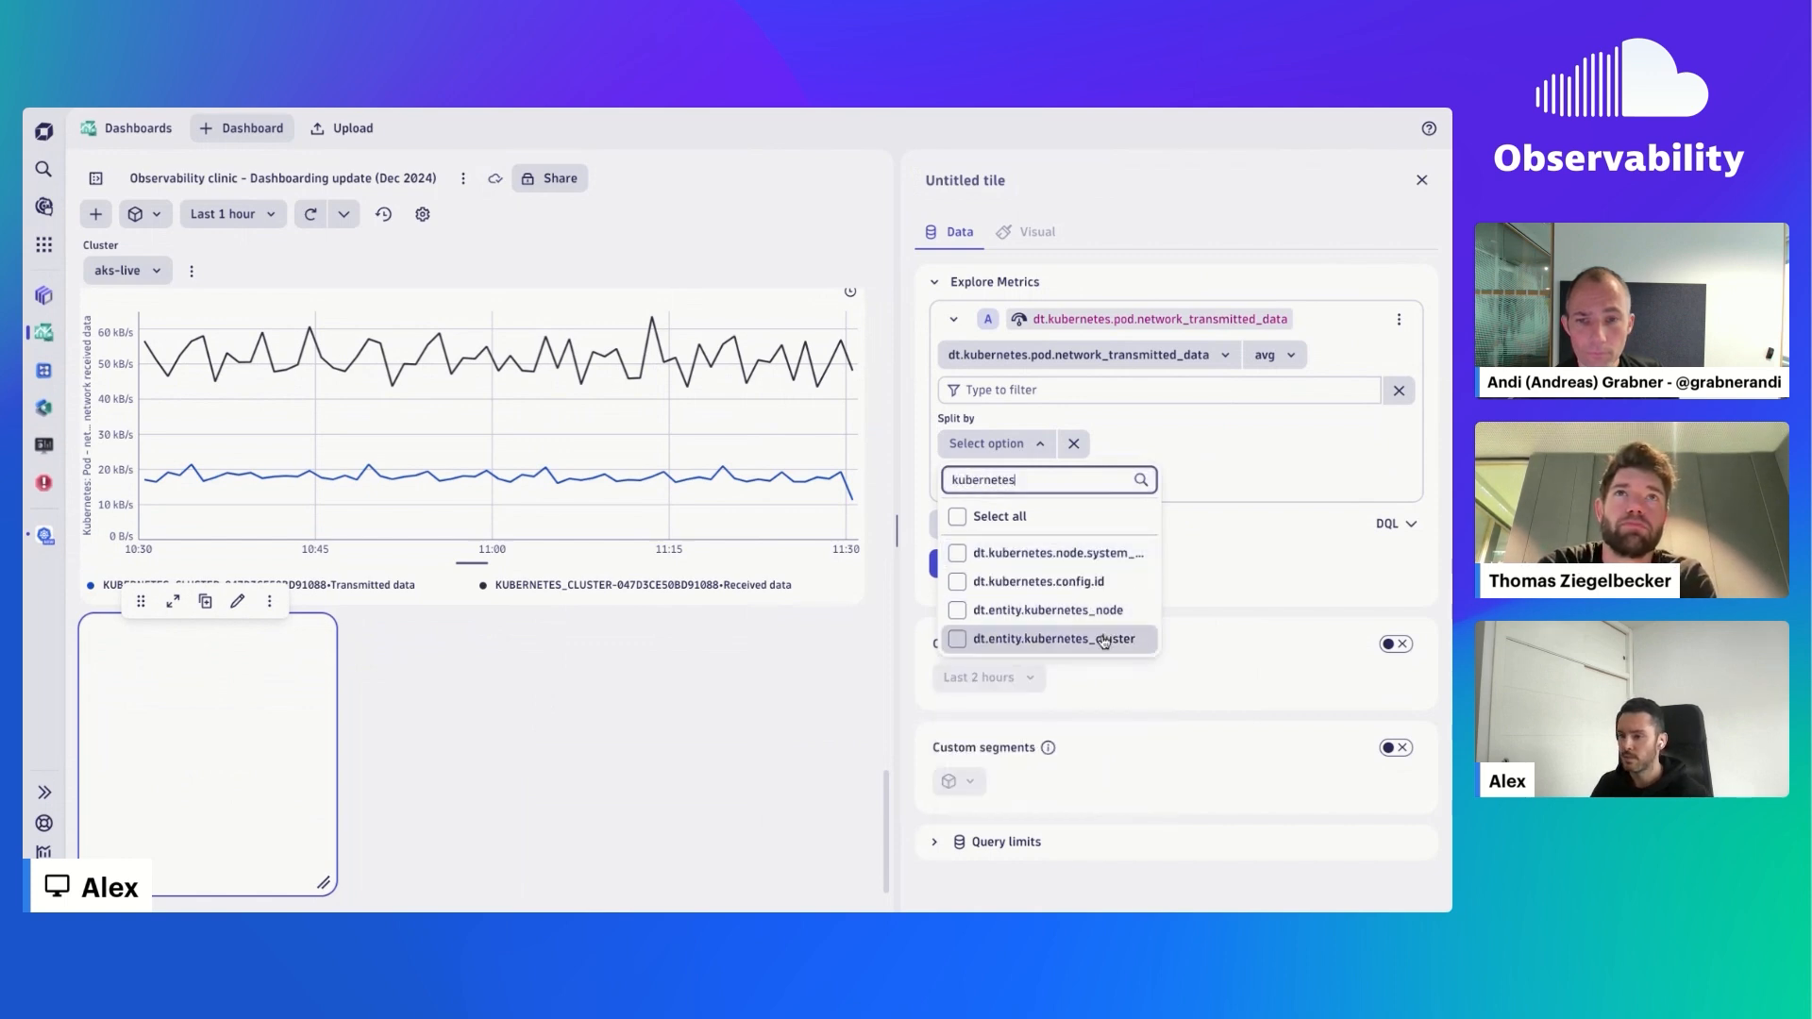
left_click(1053, 639)
left_click(1187, 541)
left_click(962, 562)
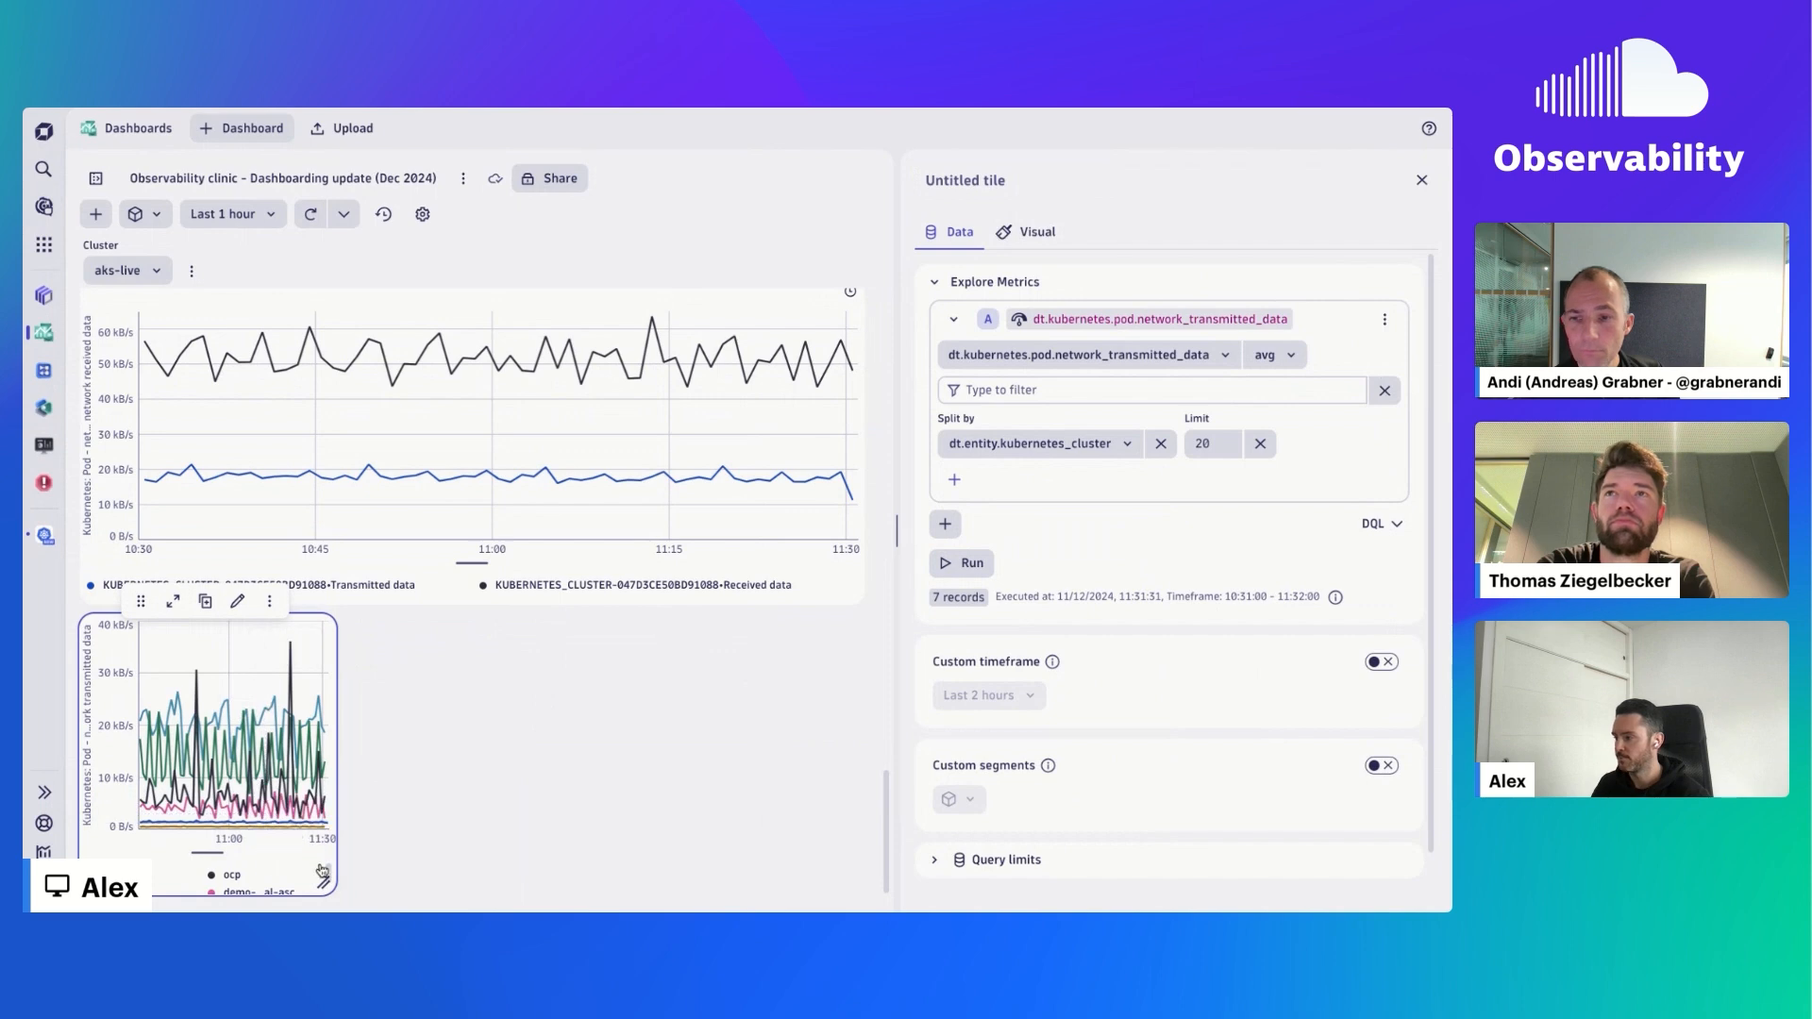
- Widen the new metrics tile to match the chart above it and set its legend position to Bottom
left_click_drag(324, 881, 854, 885)
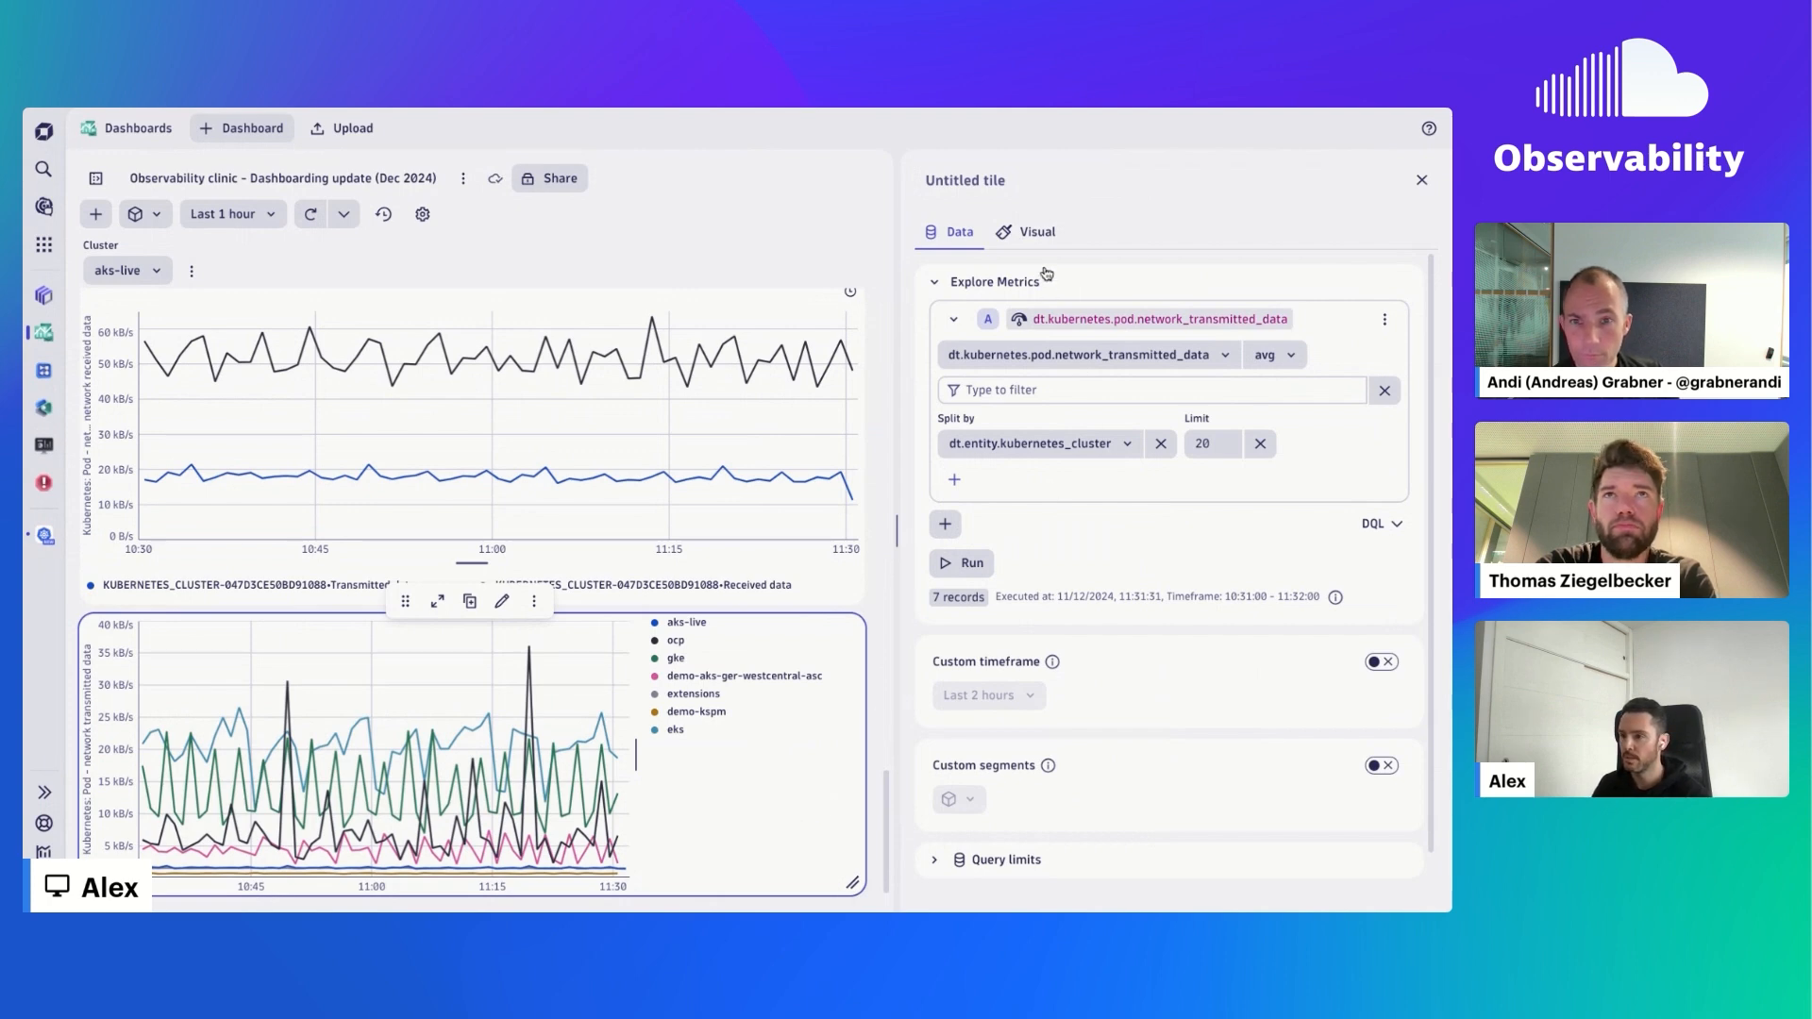
left_click(1028, 231)
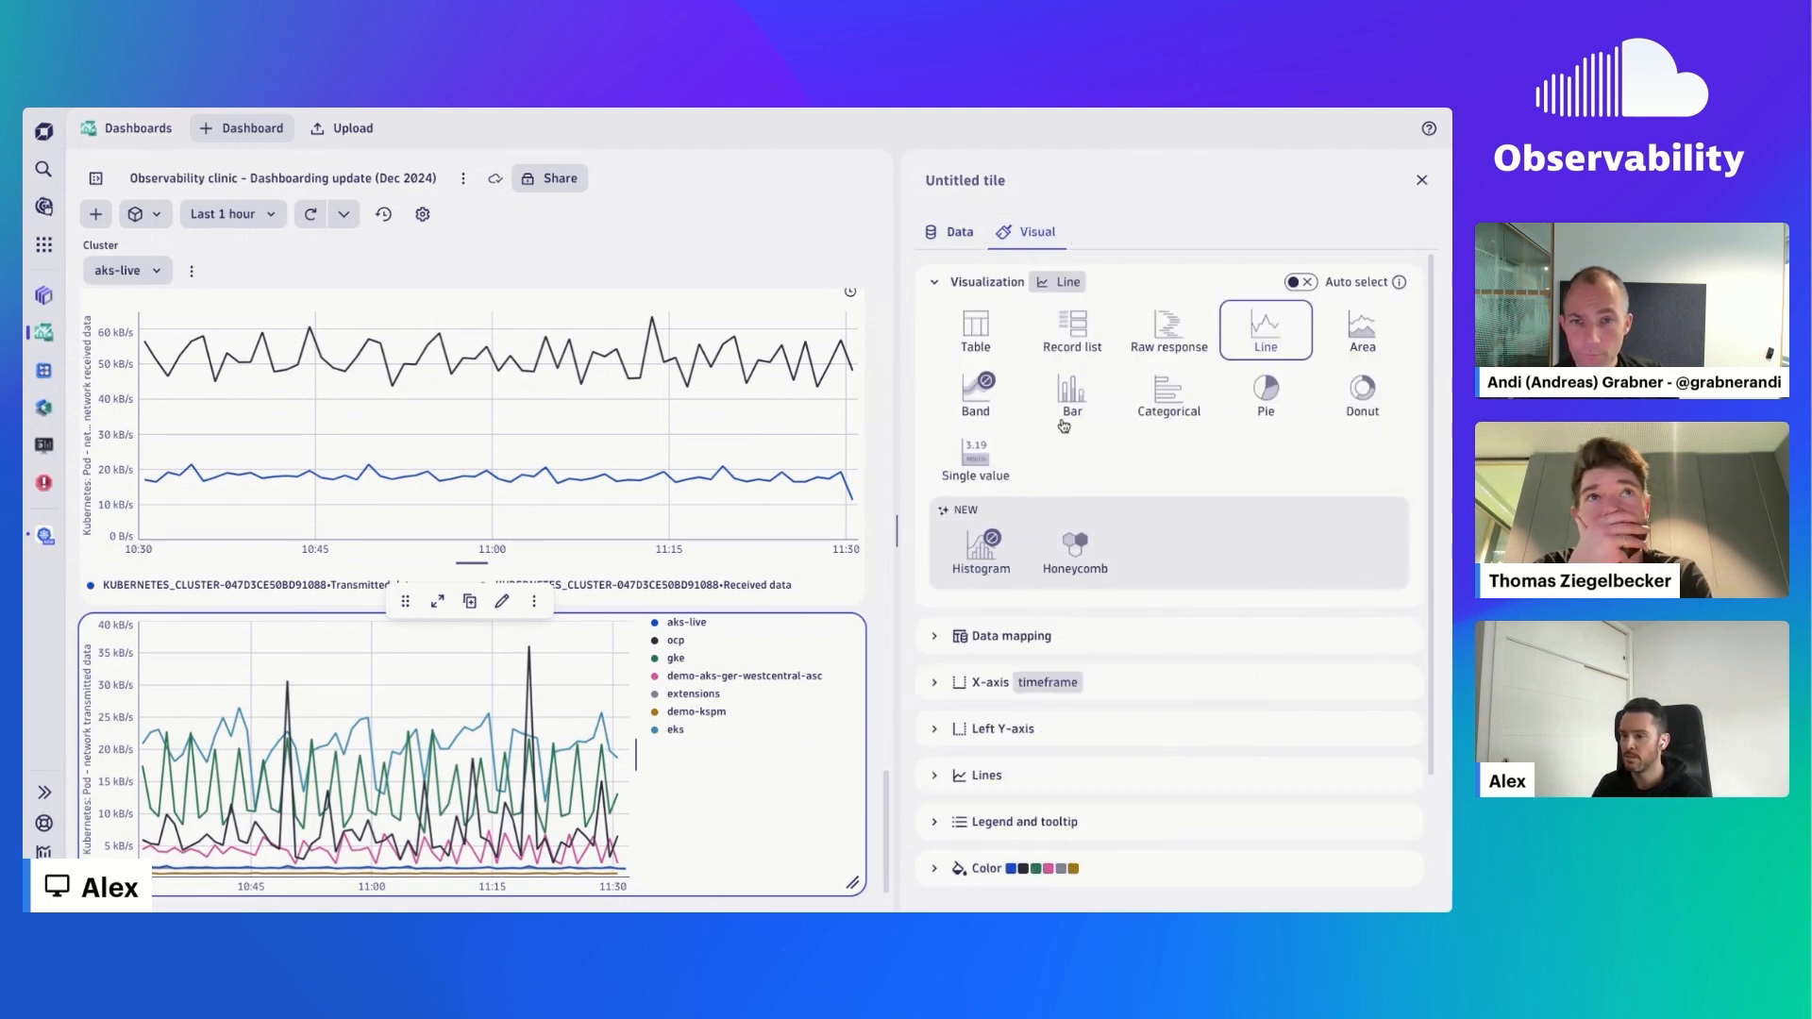
left_click(1039, 821)
left_click(1159, 587)
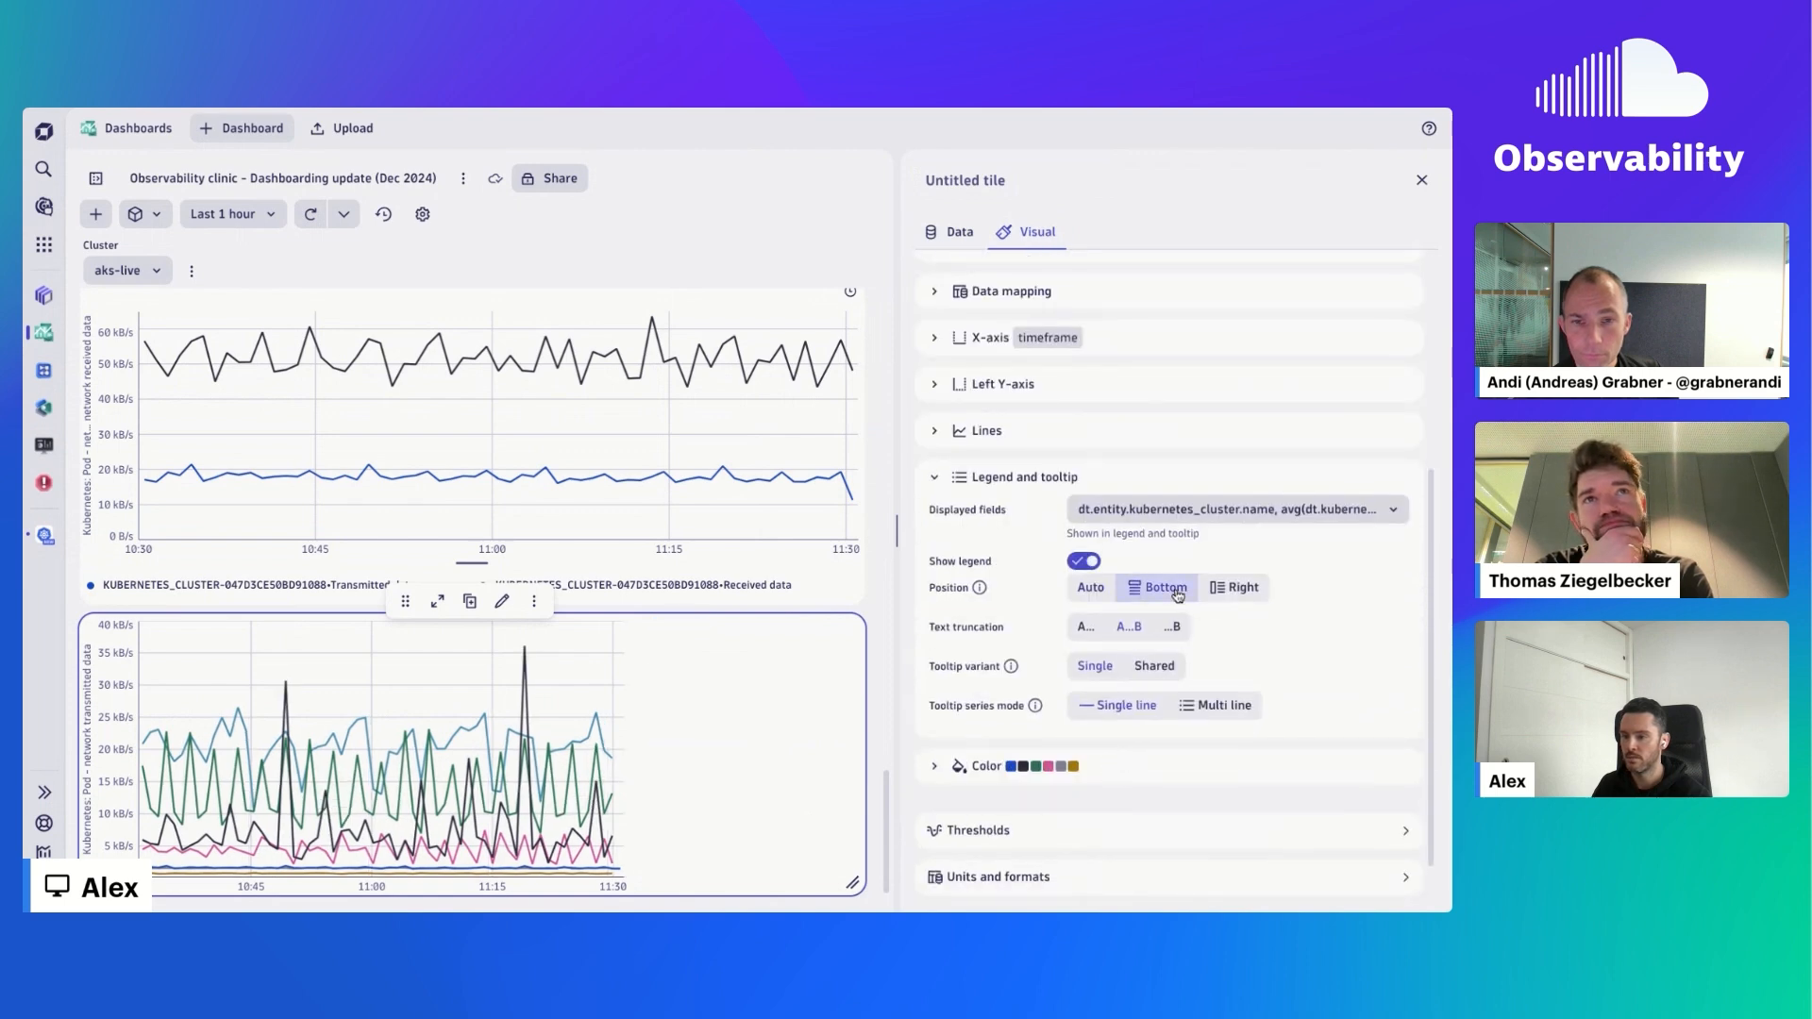
- Filter the tile's query to dt.entity.kubernetes_cluster = KUBERNETES_CLUSTER-047D3CE50BD91088, run it, and refresh the dashboard
left_click(955, 232)
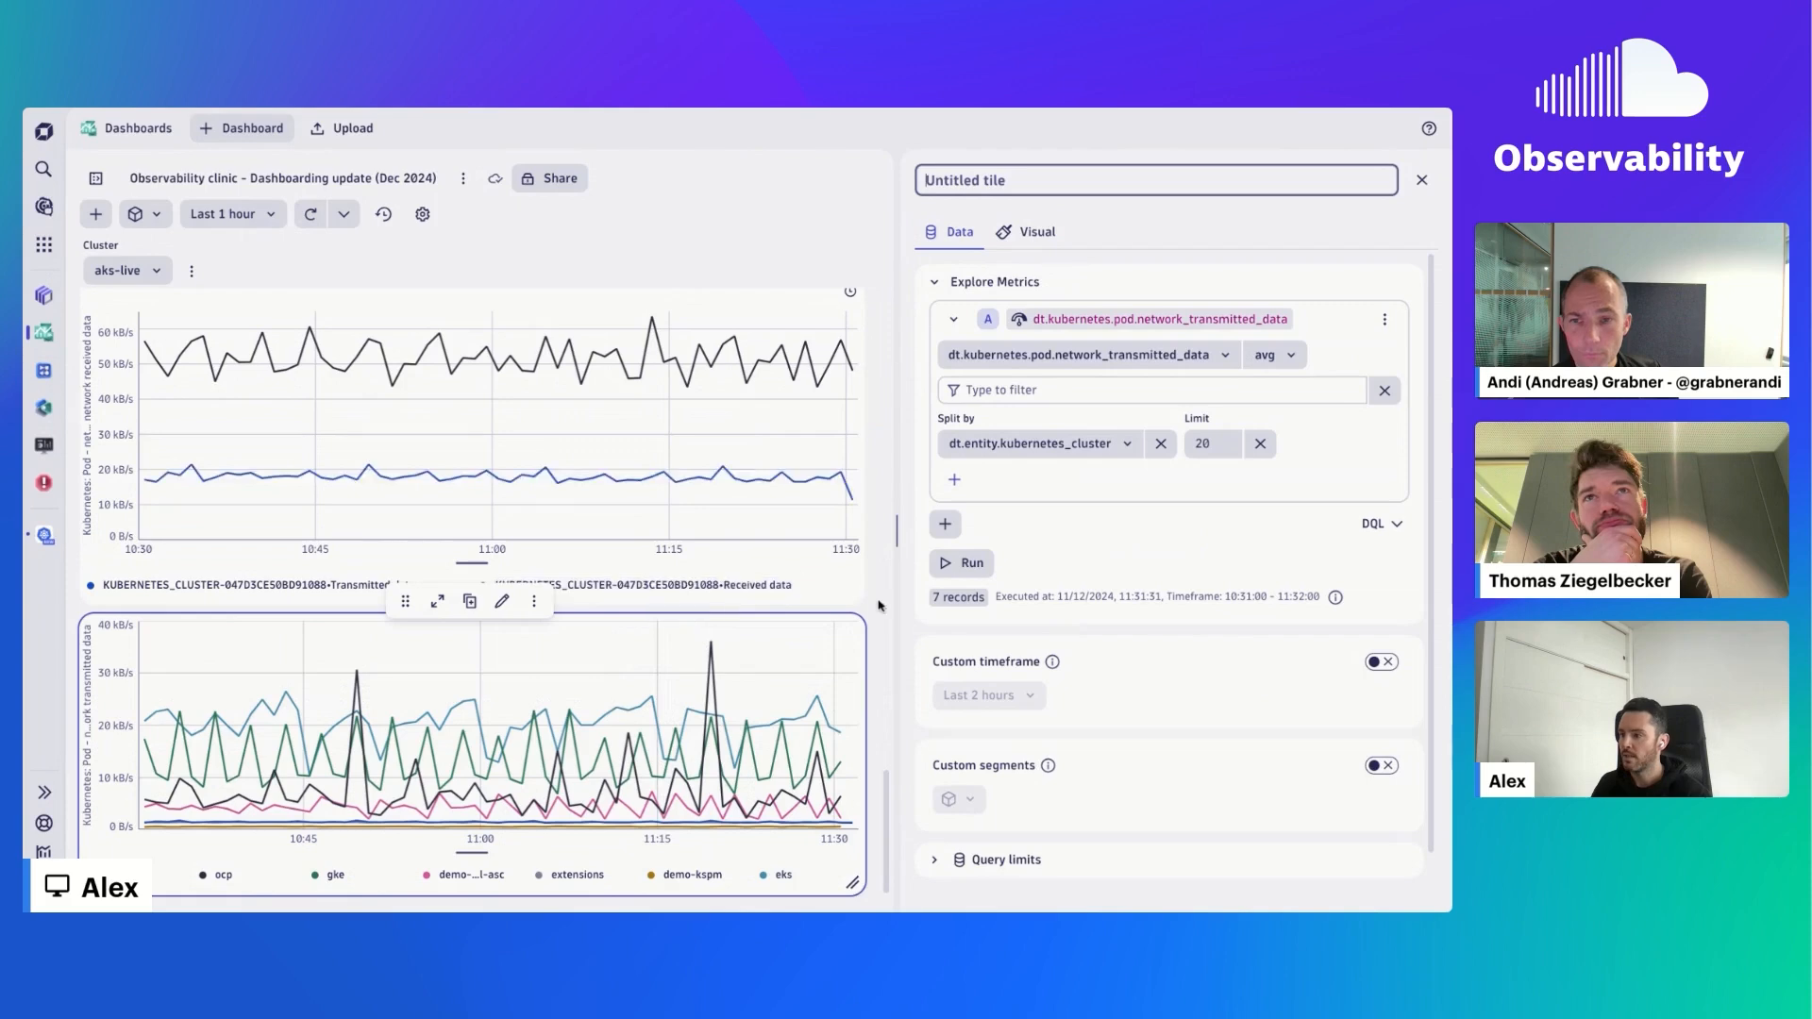
left_click(1035, 391)
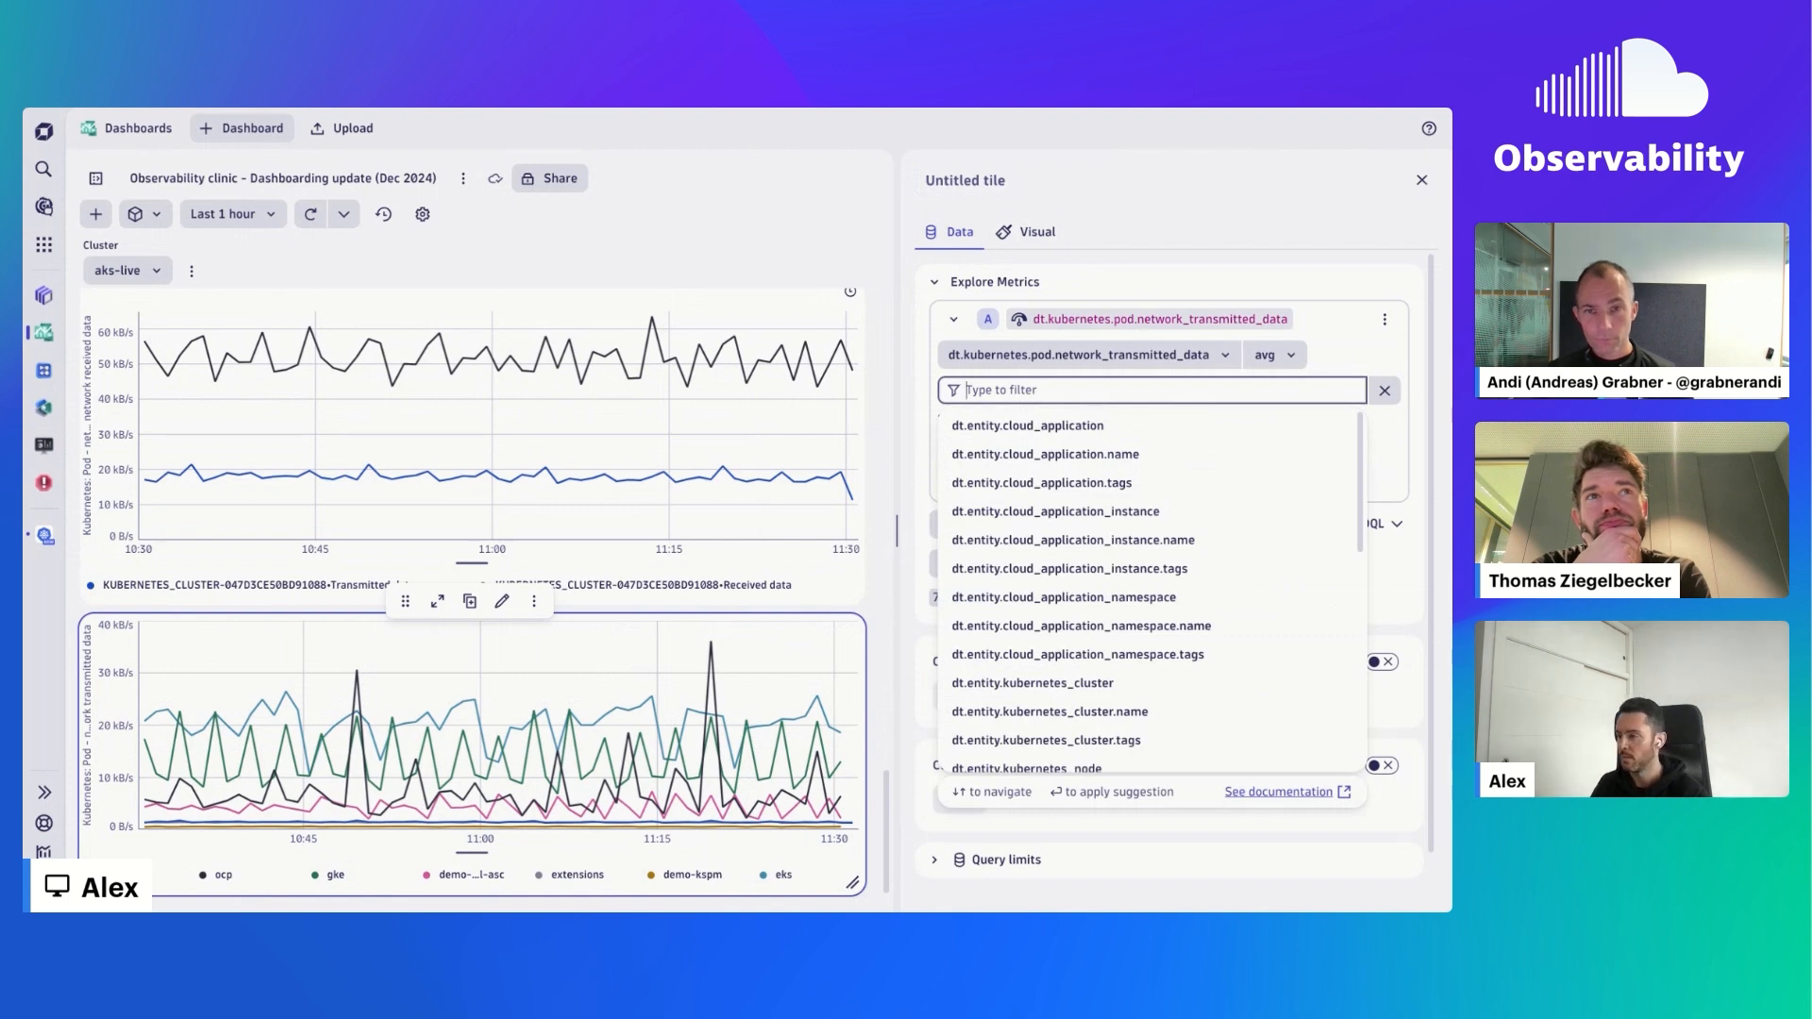
type("kub")
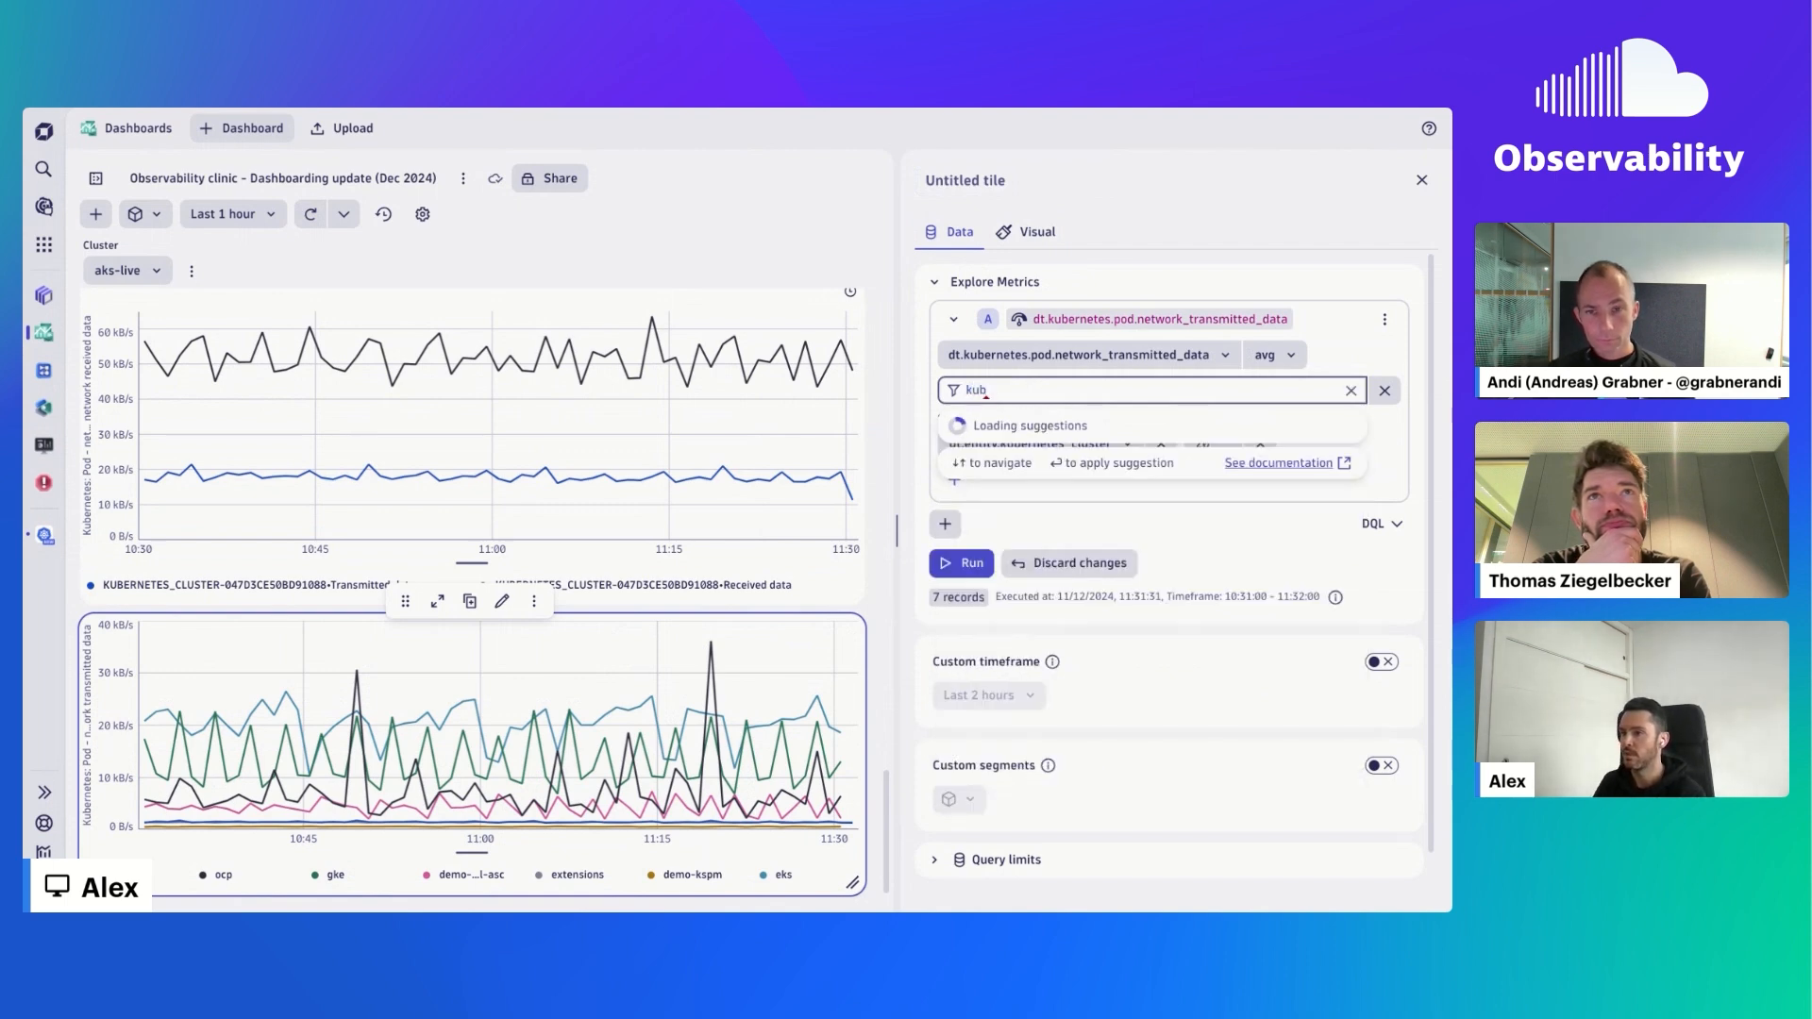
type("ernetes")
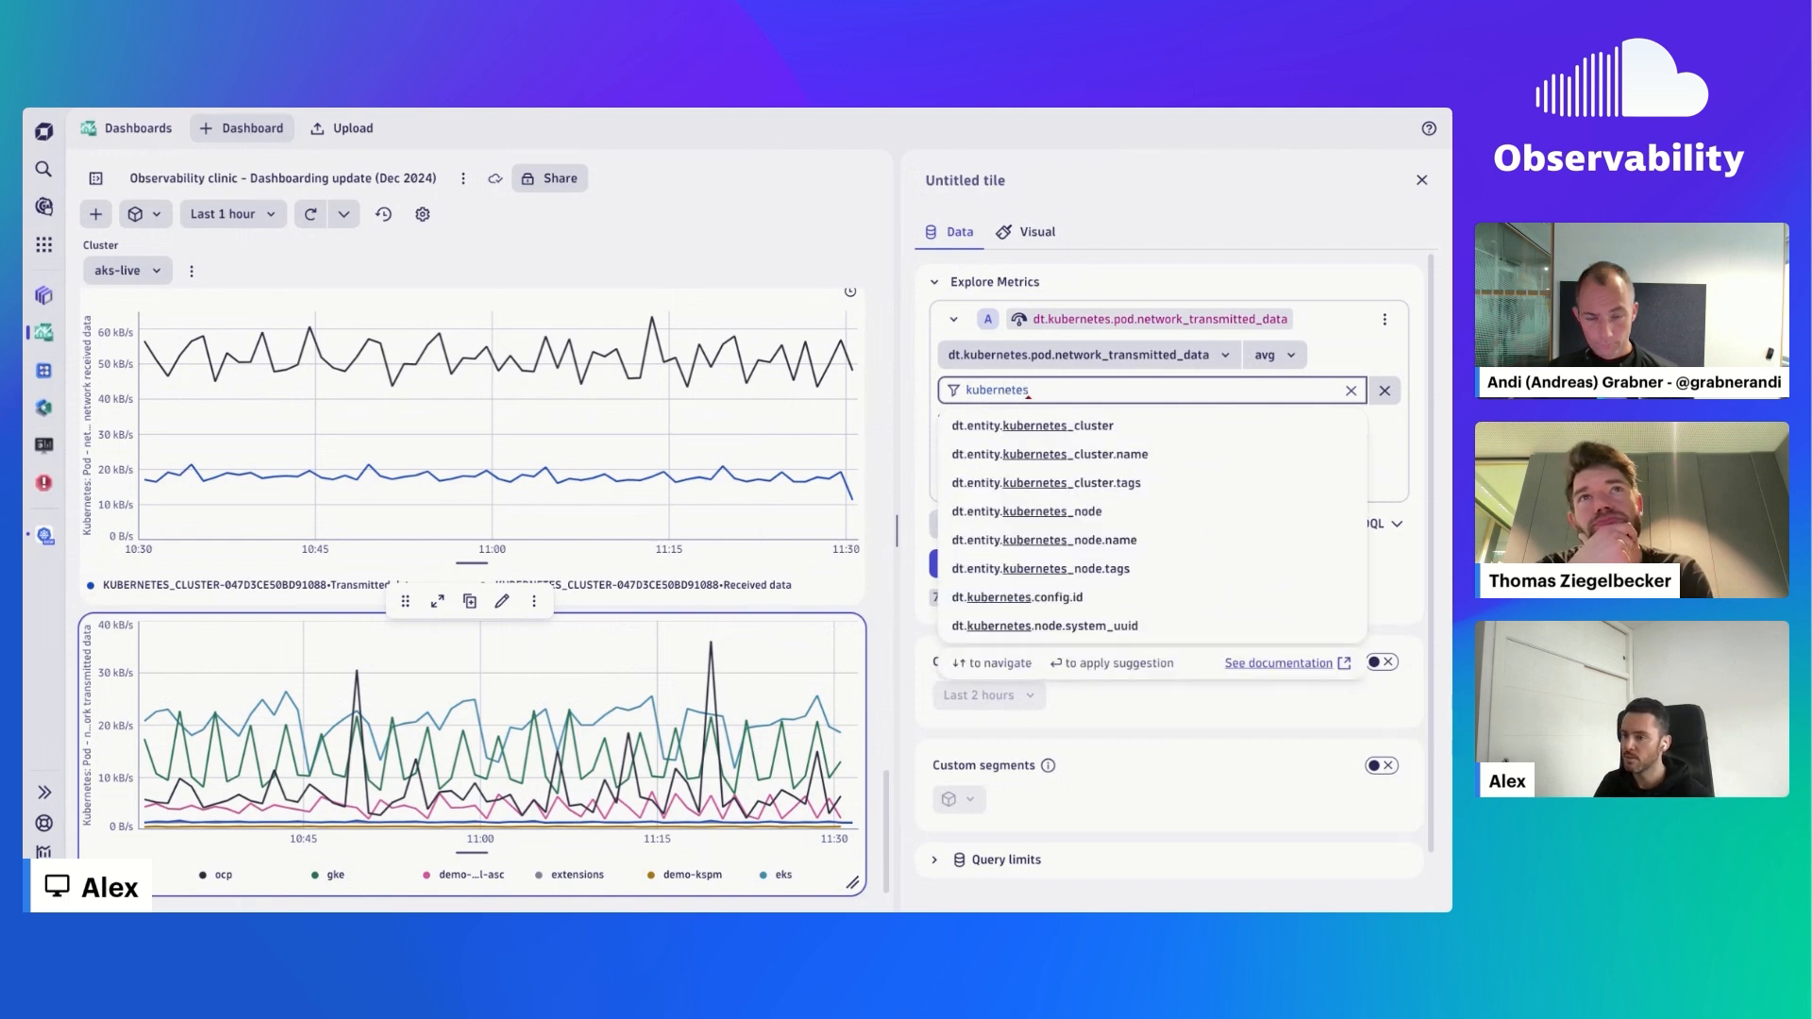
left_click(1088, 429)
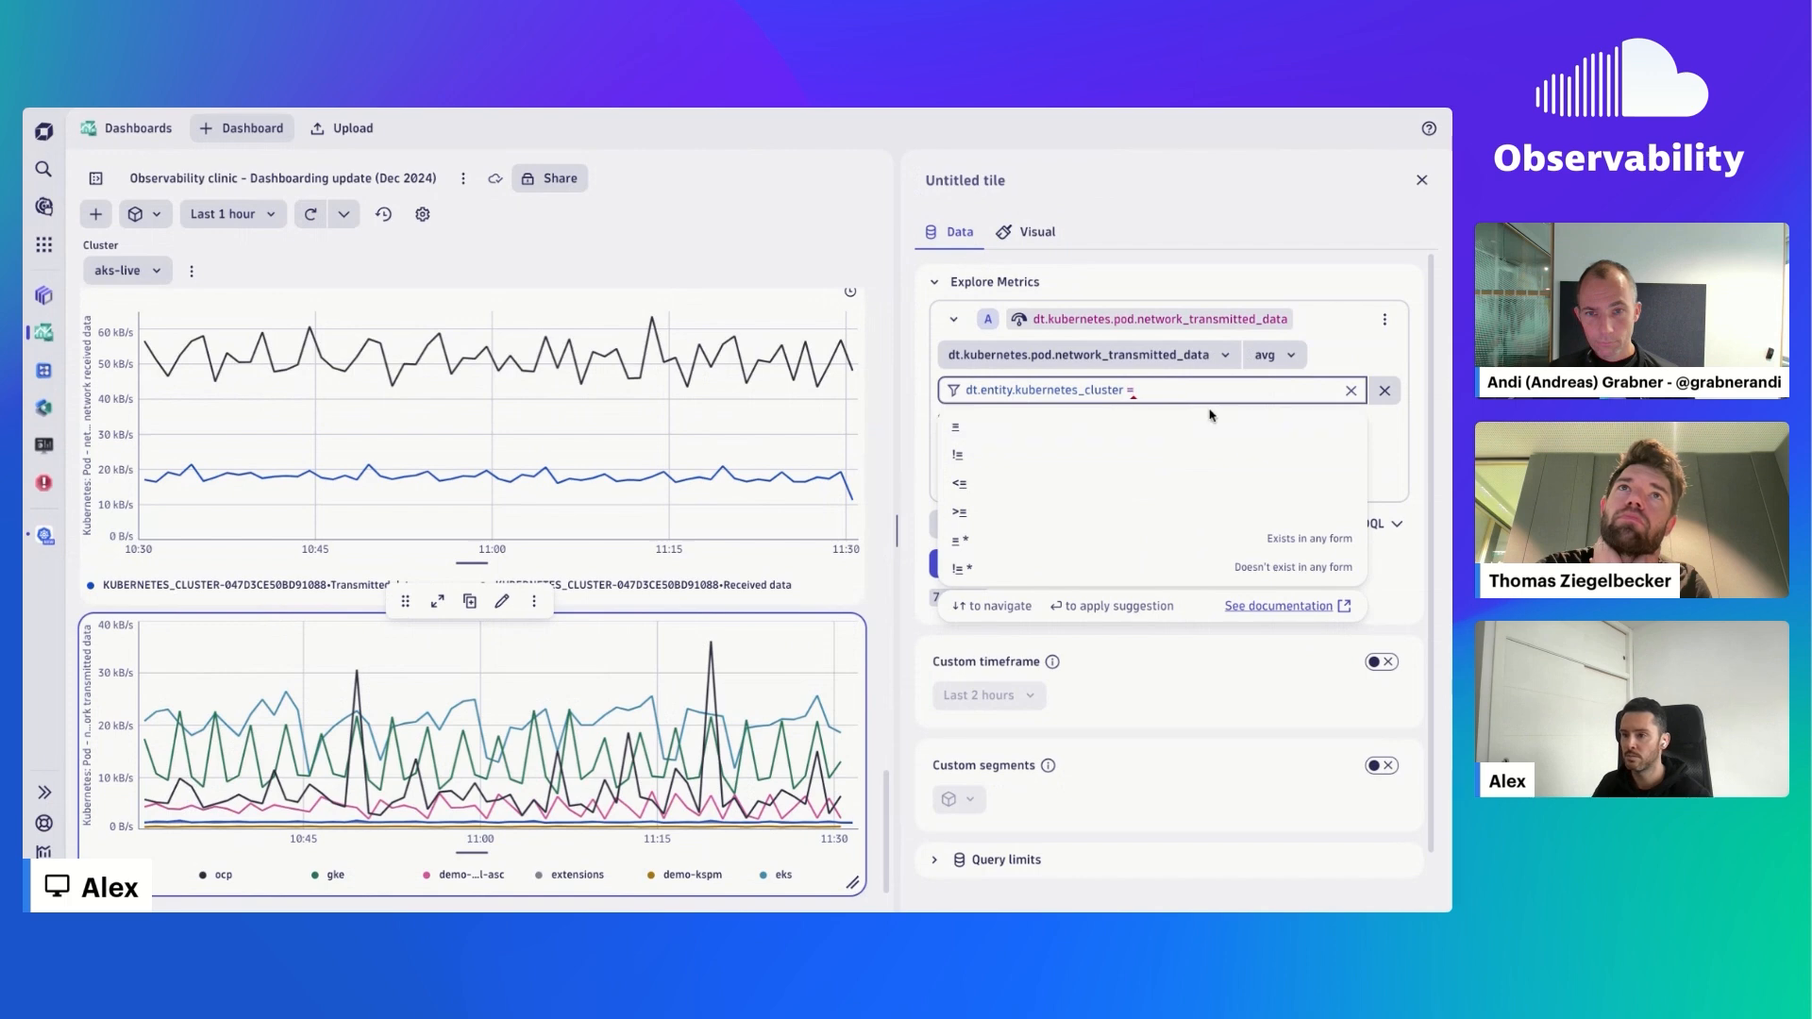
type("1088")
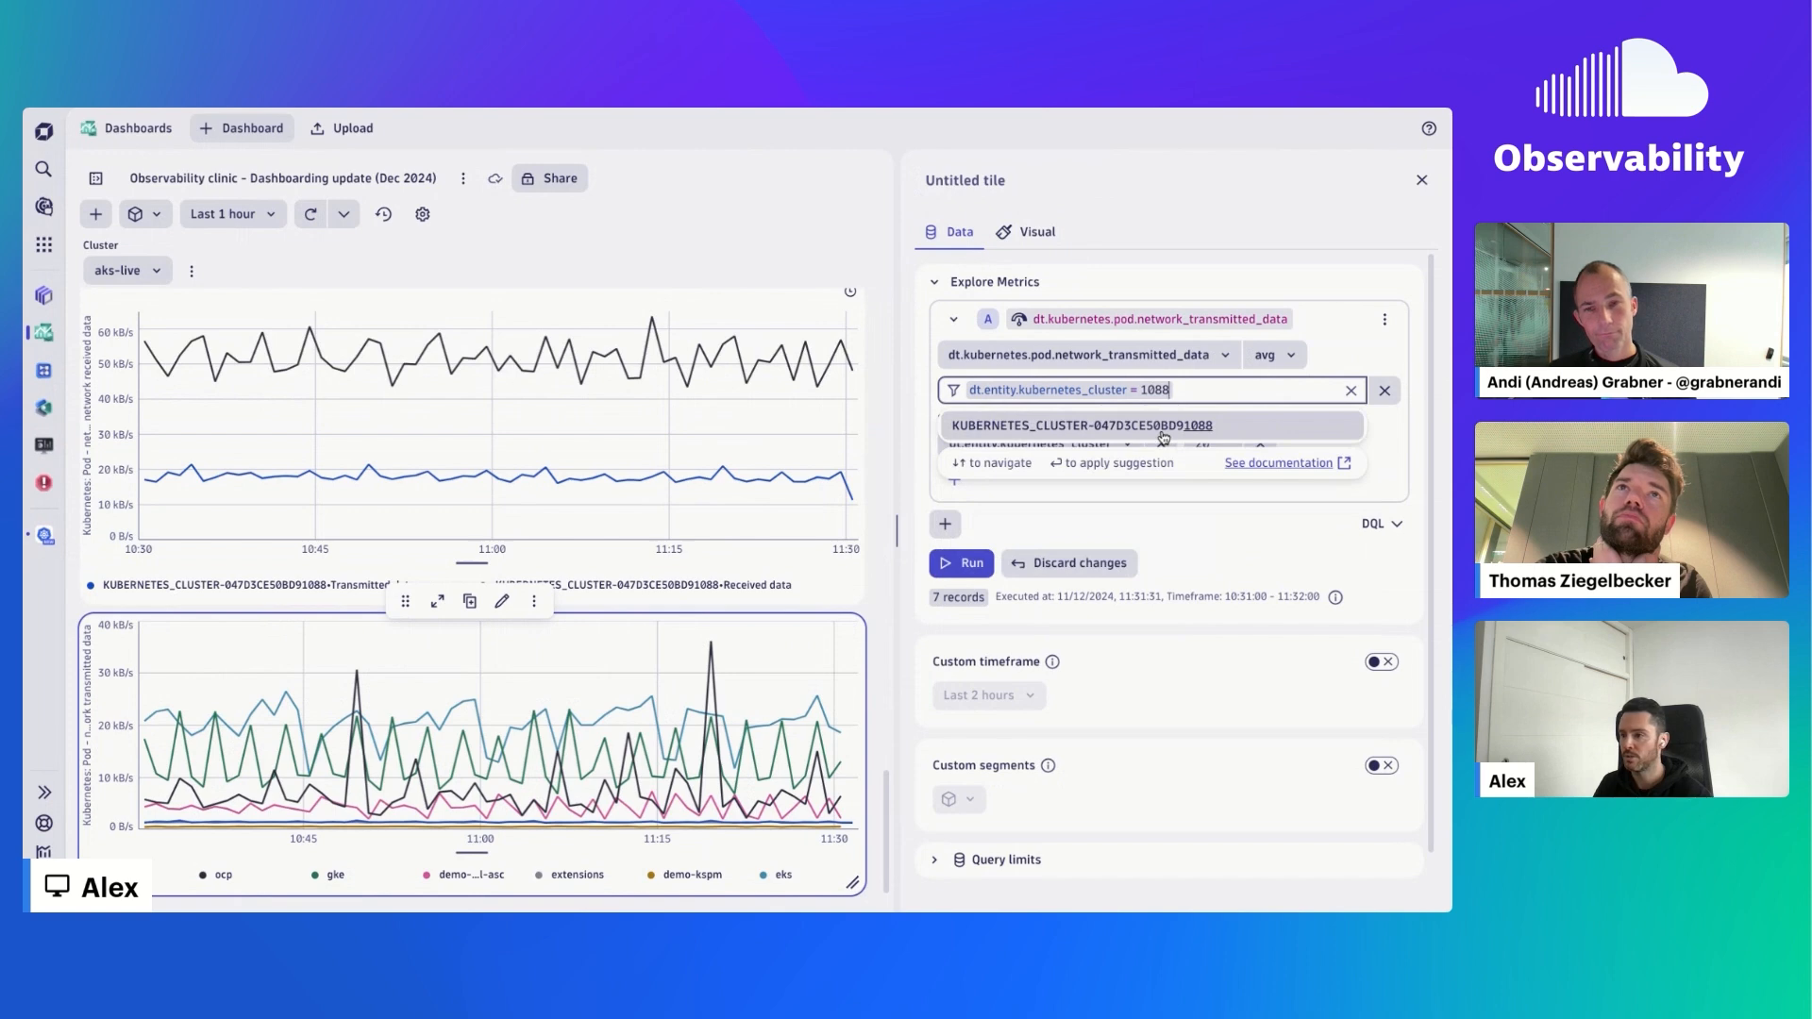
left_click(1164, 430)
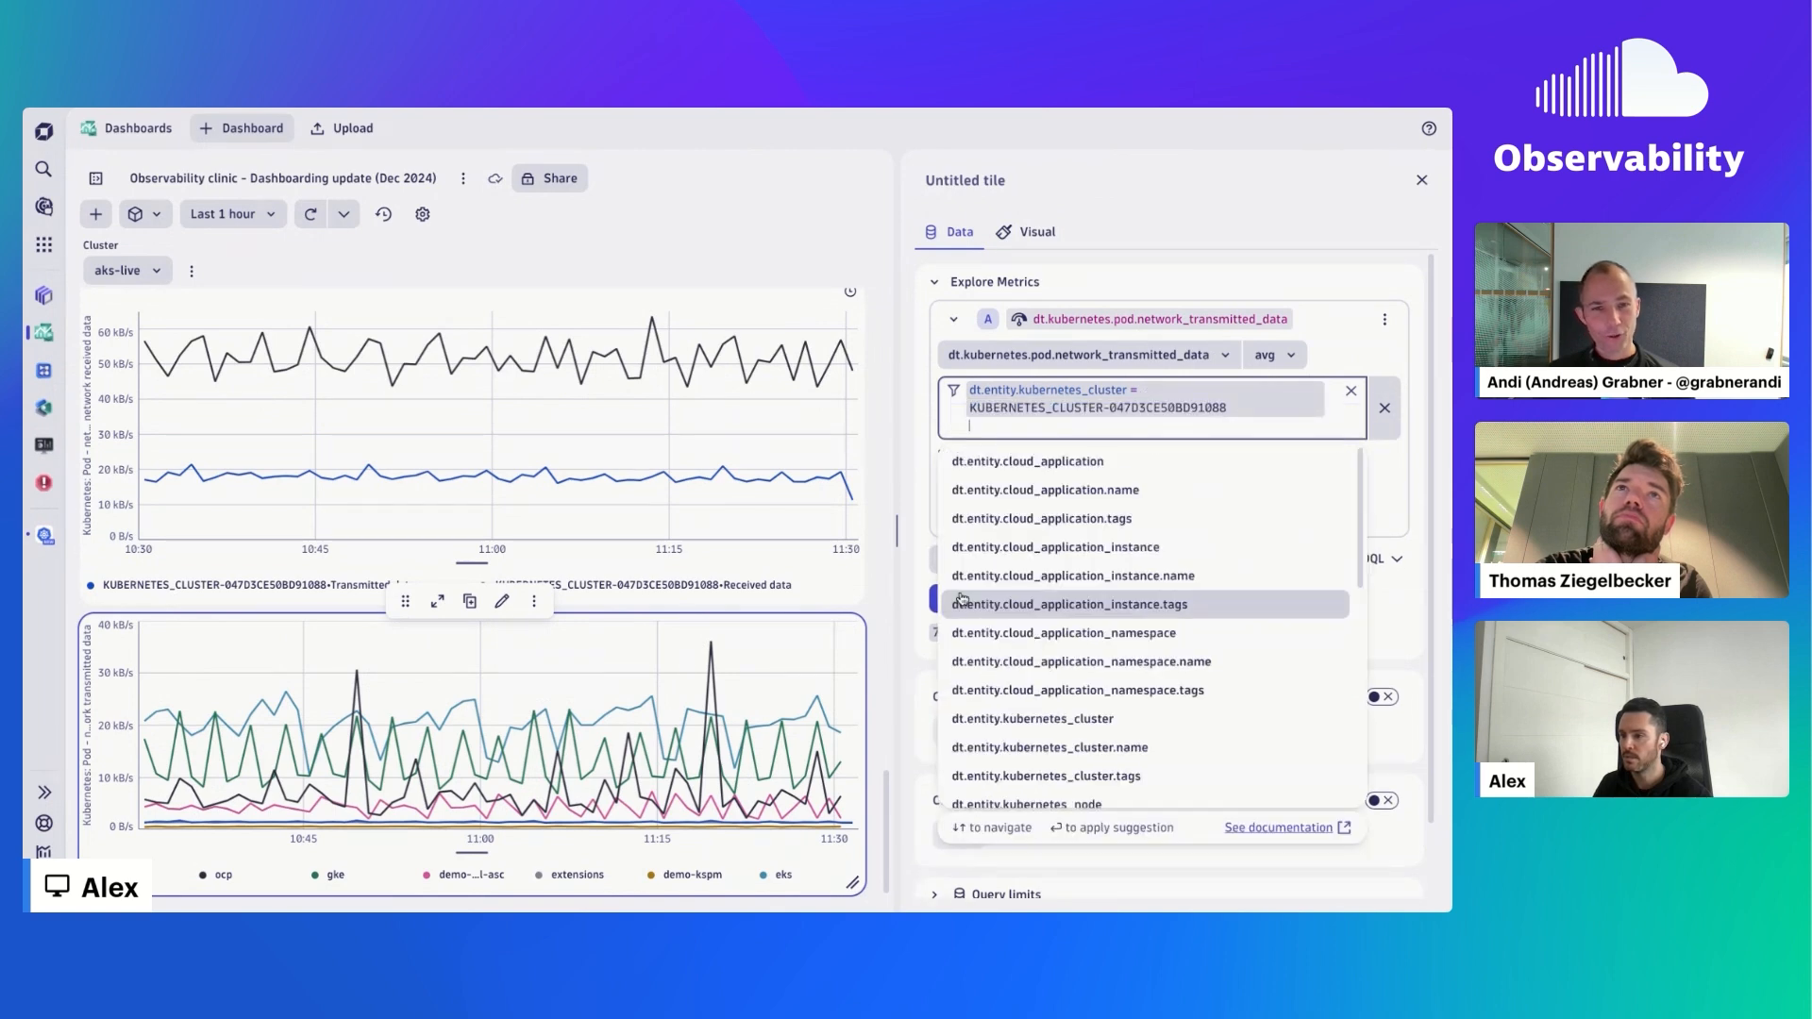
left_click(932, 603)
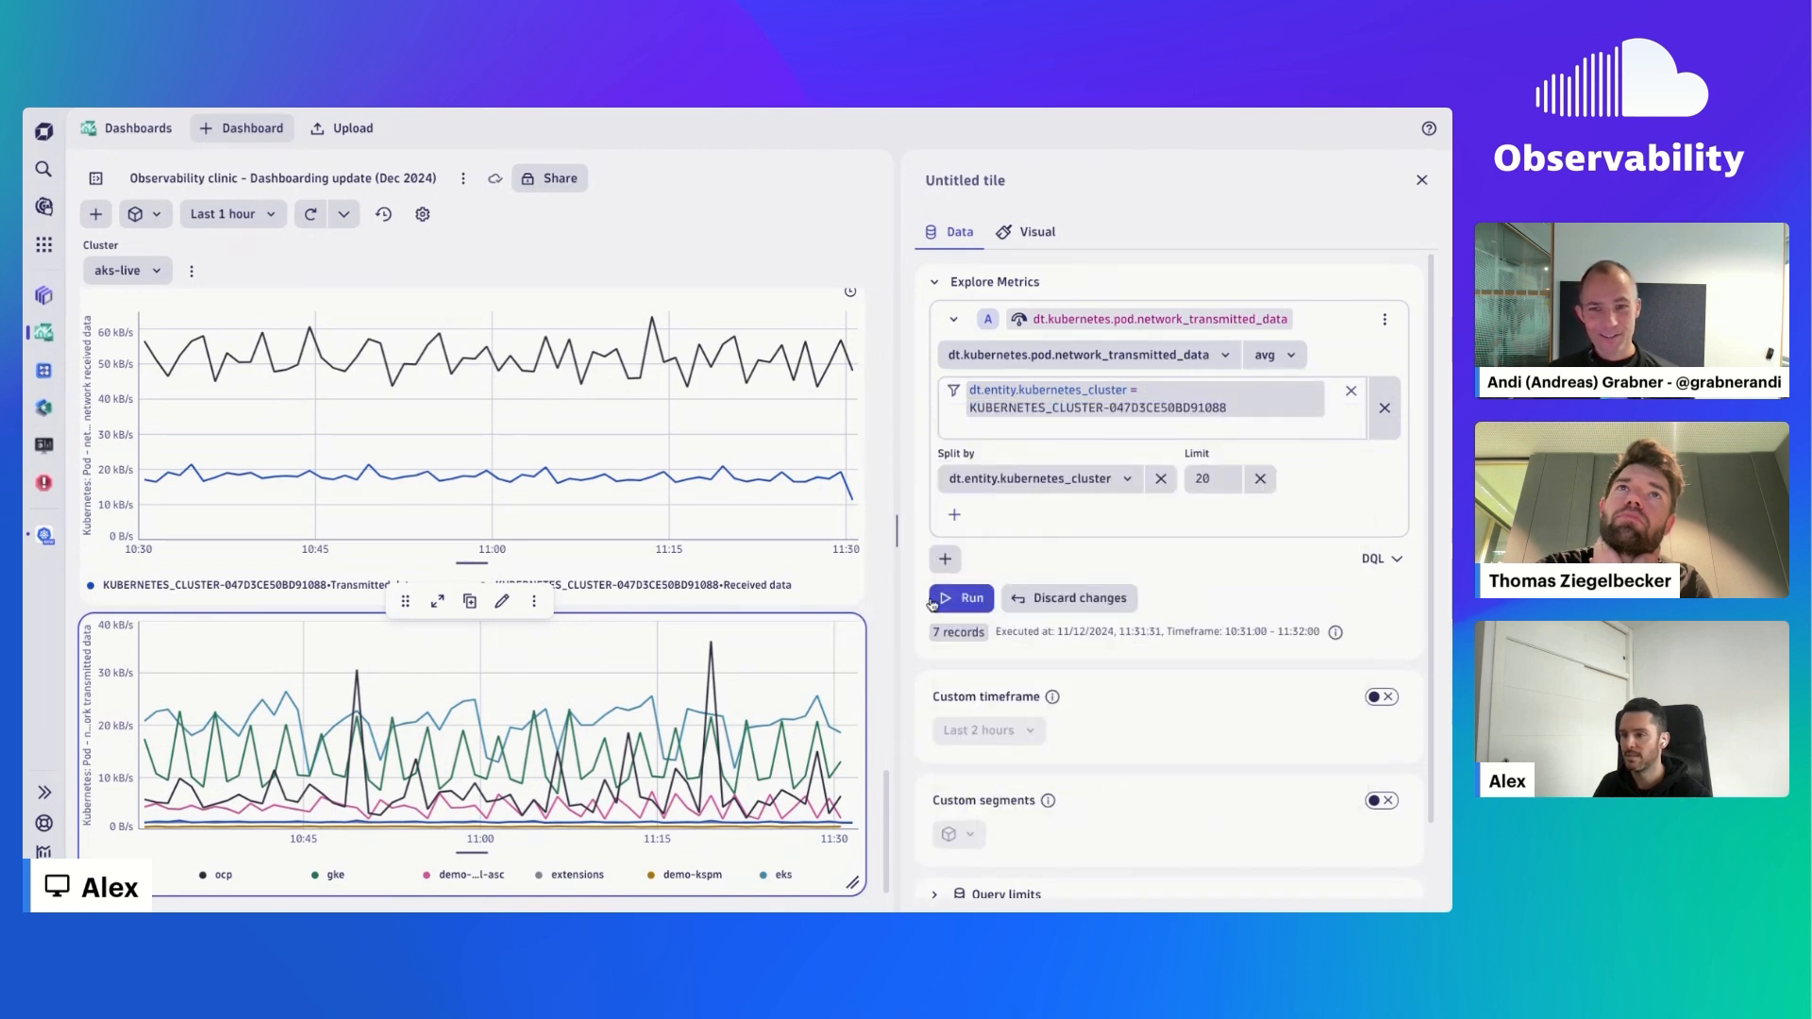
left_click(934, 600)
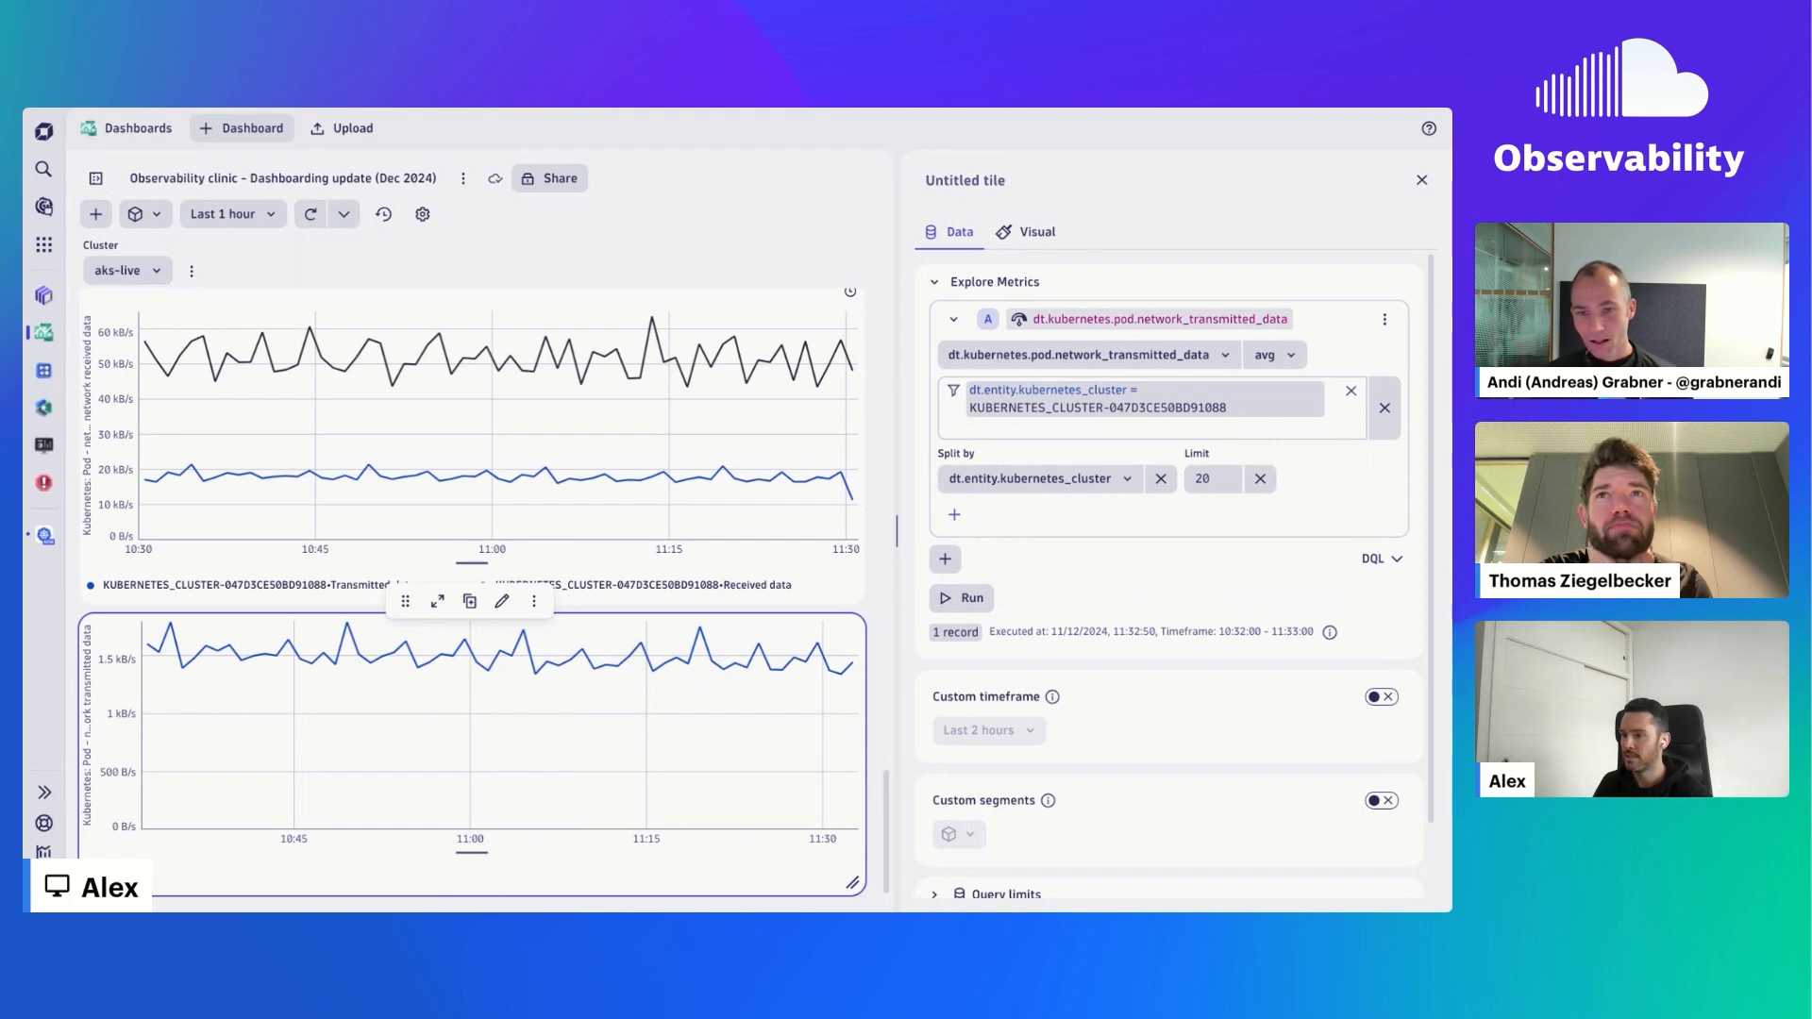
left_click(311, 214)
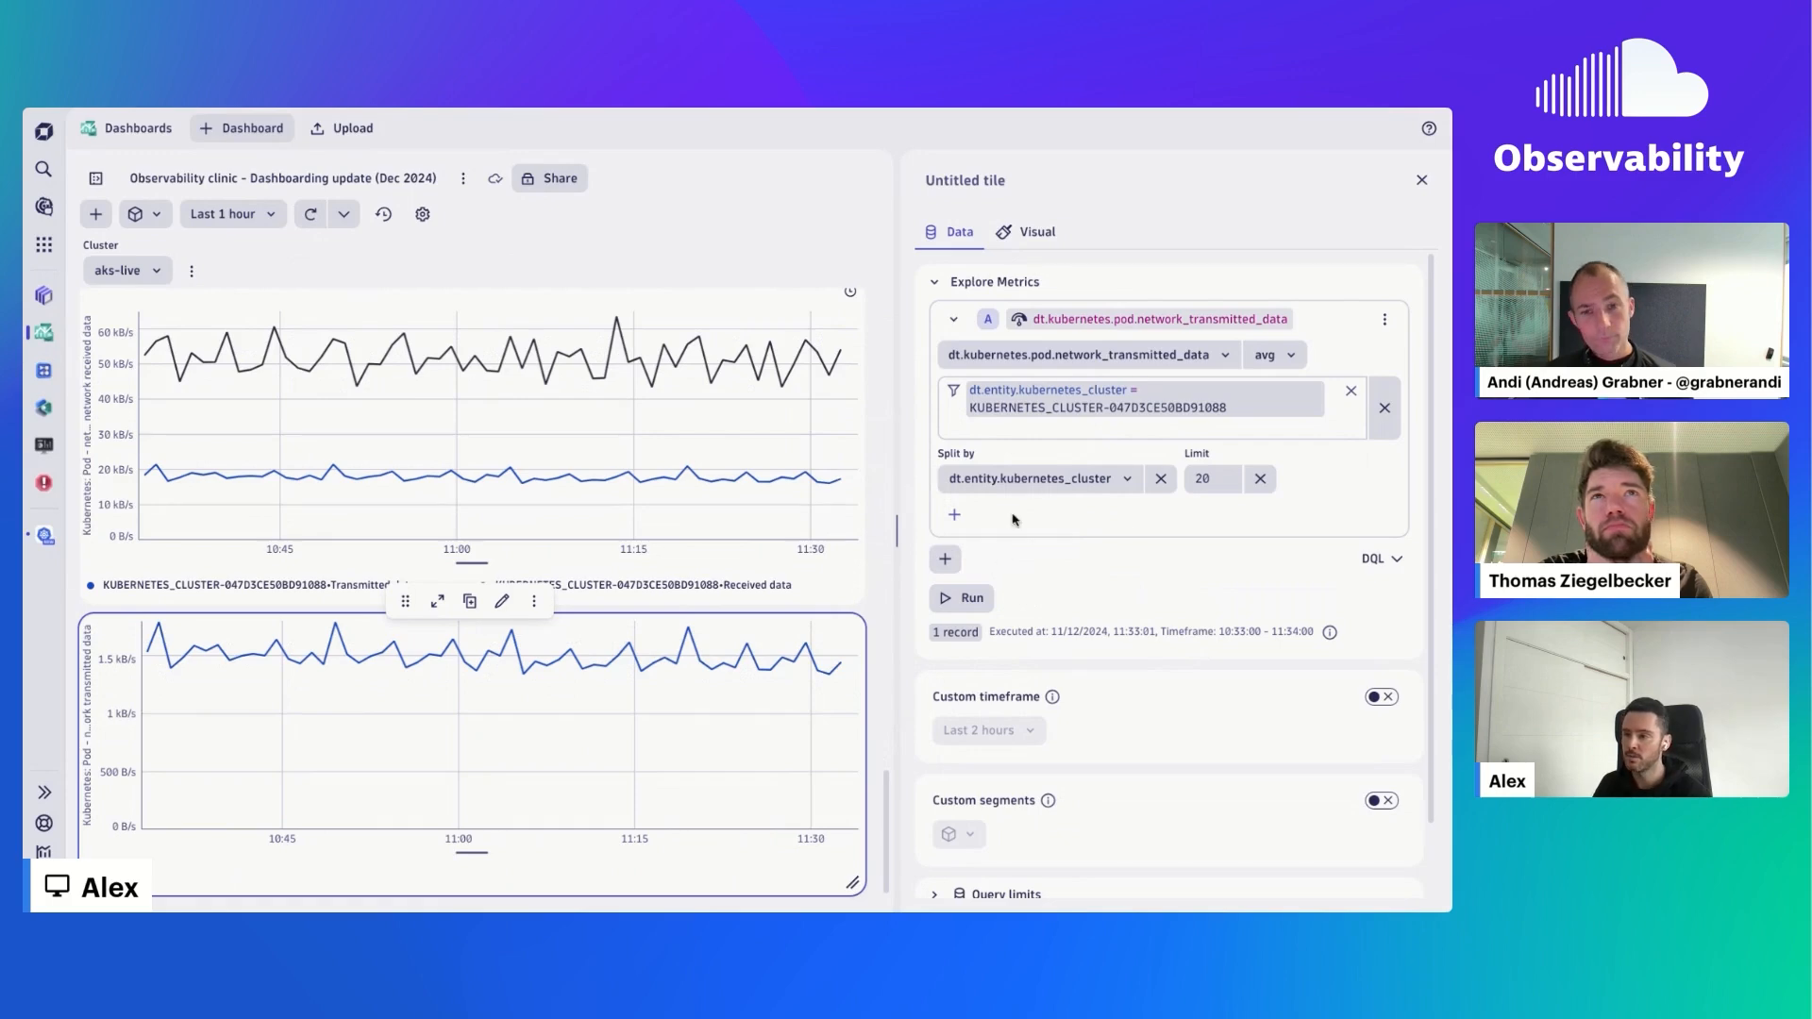
left_click(946, 559)
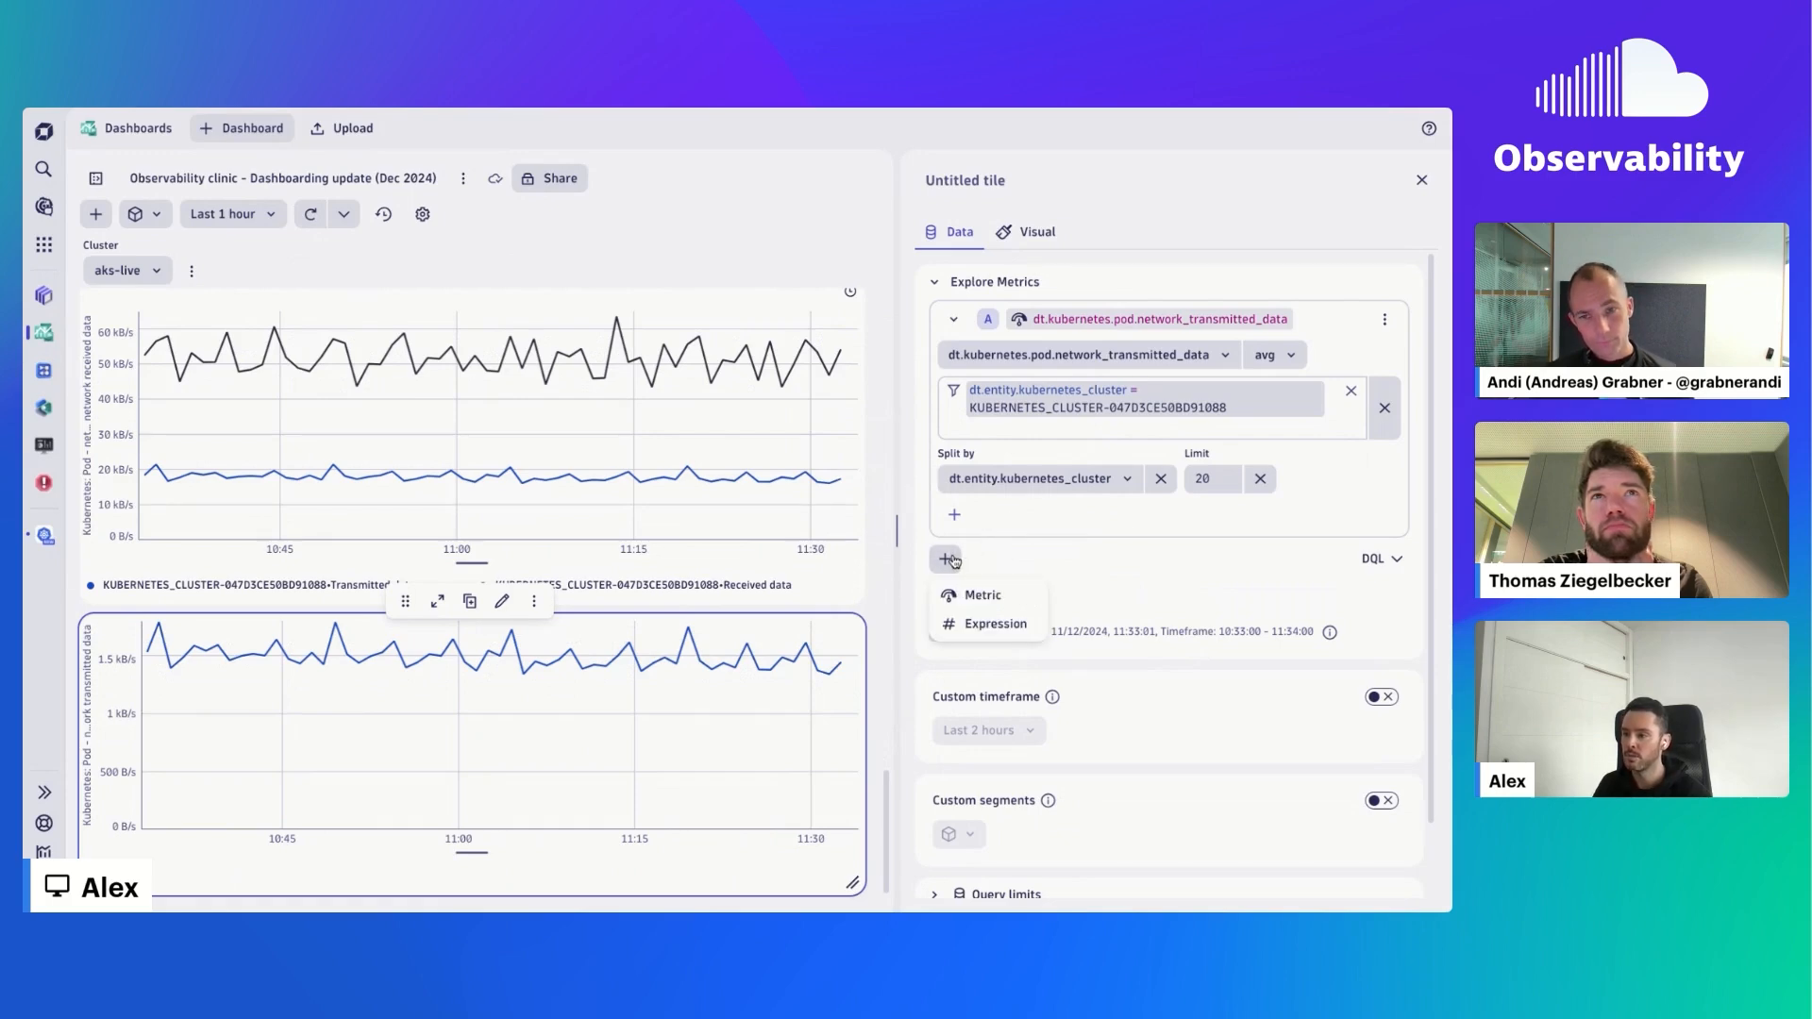
left_click(1007, 597)
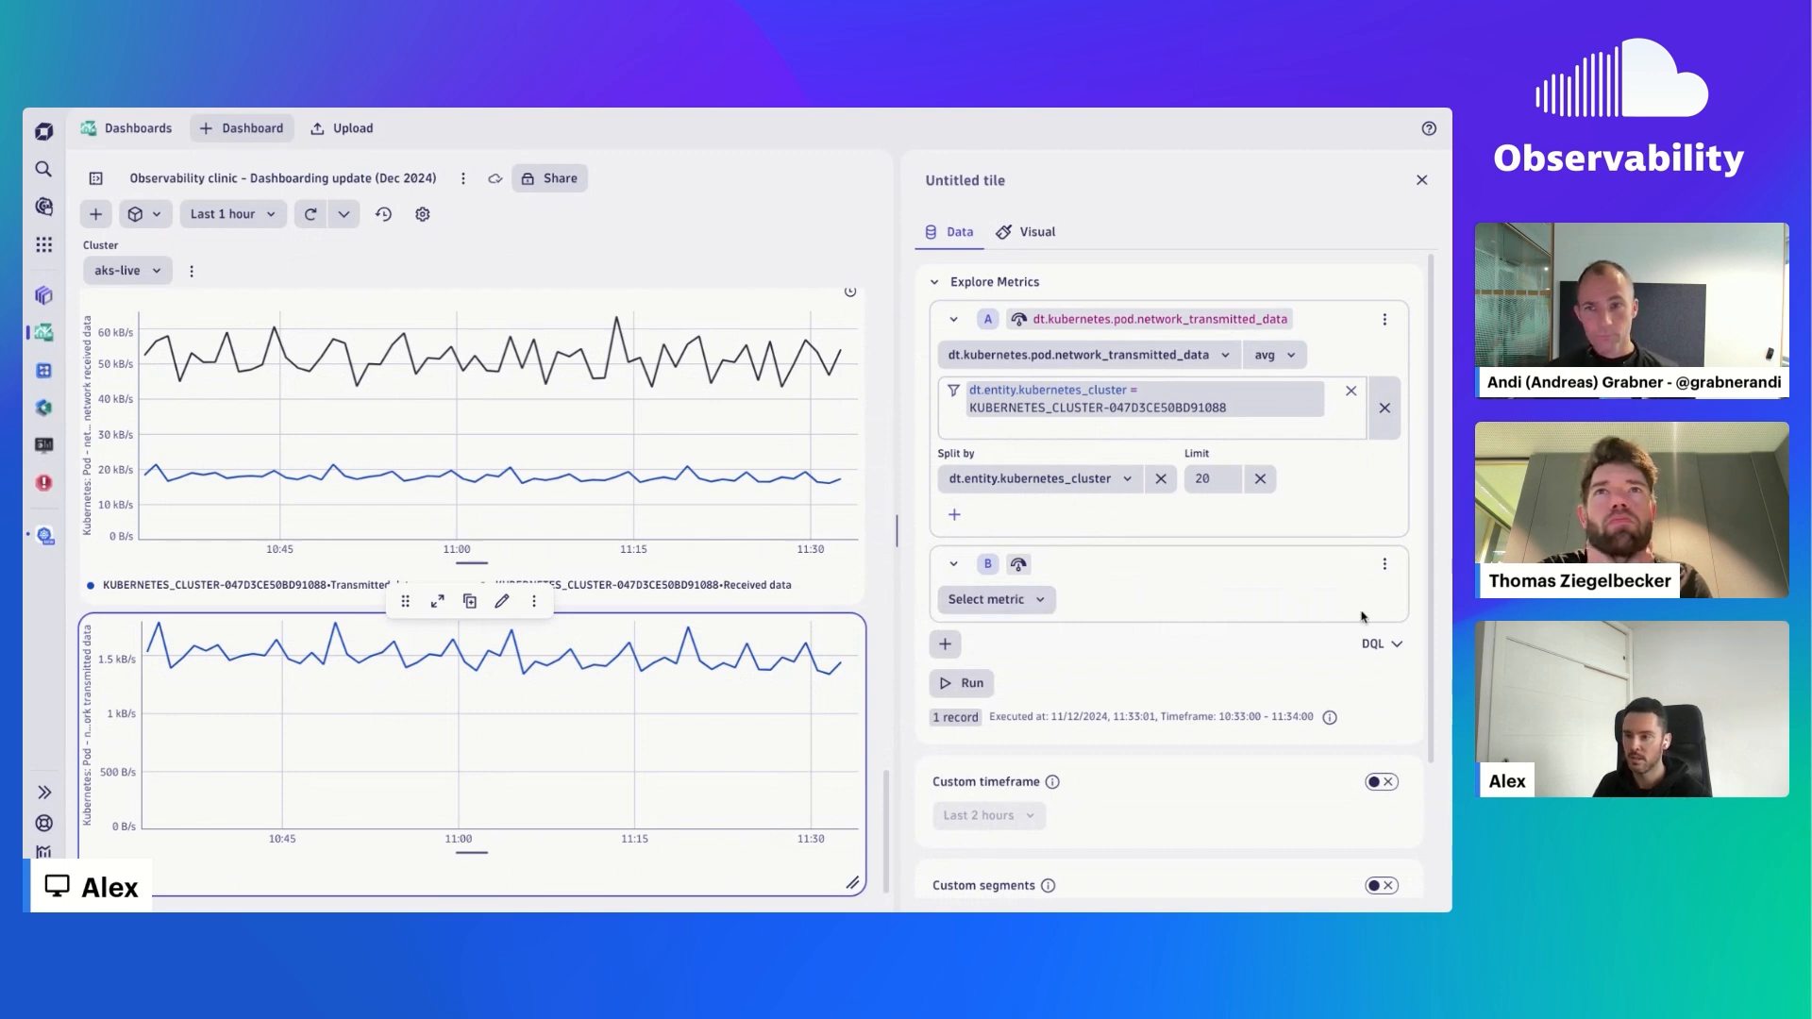
left_click(1384, 565)
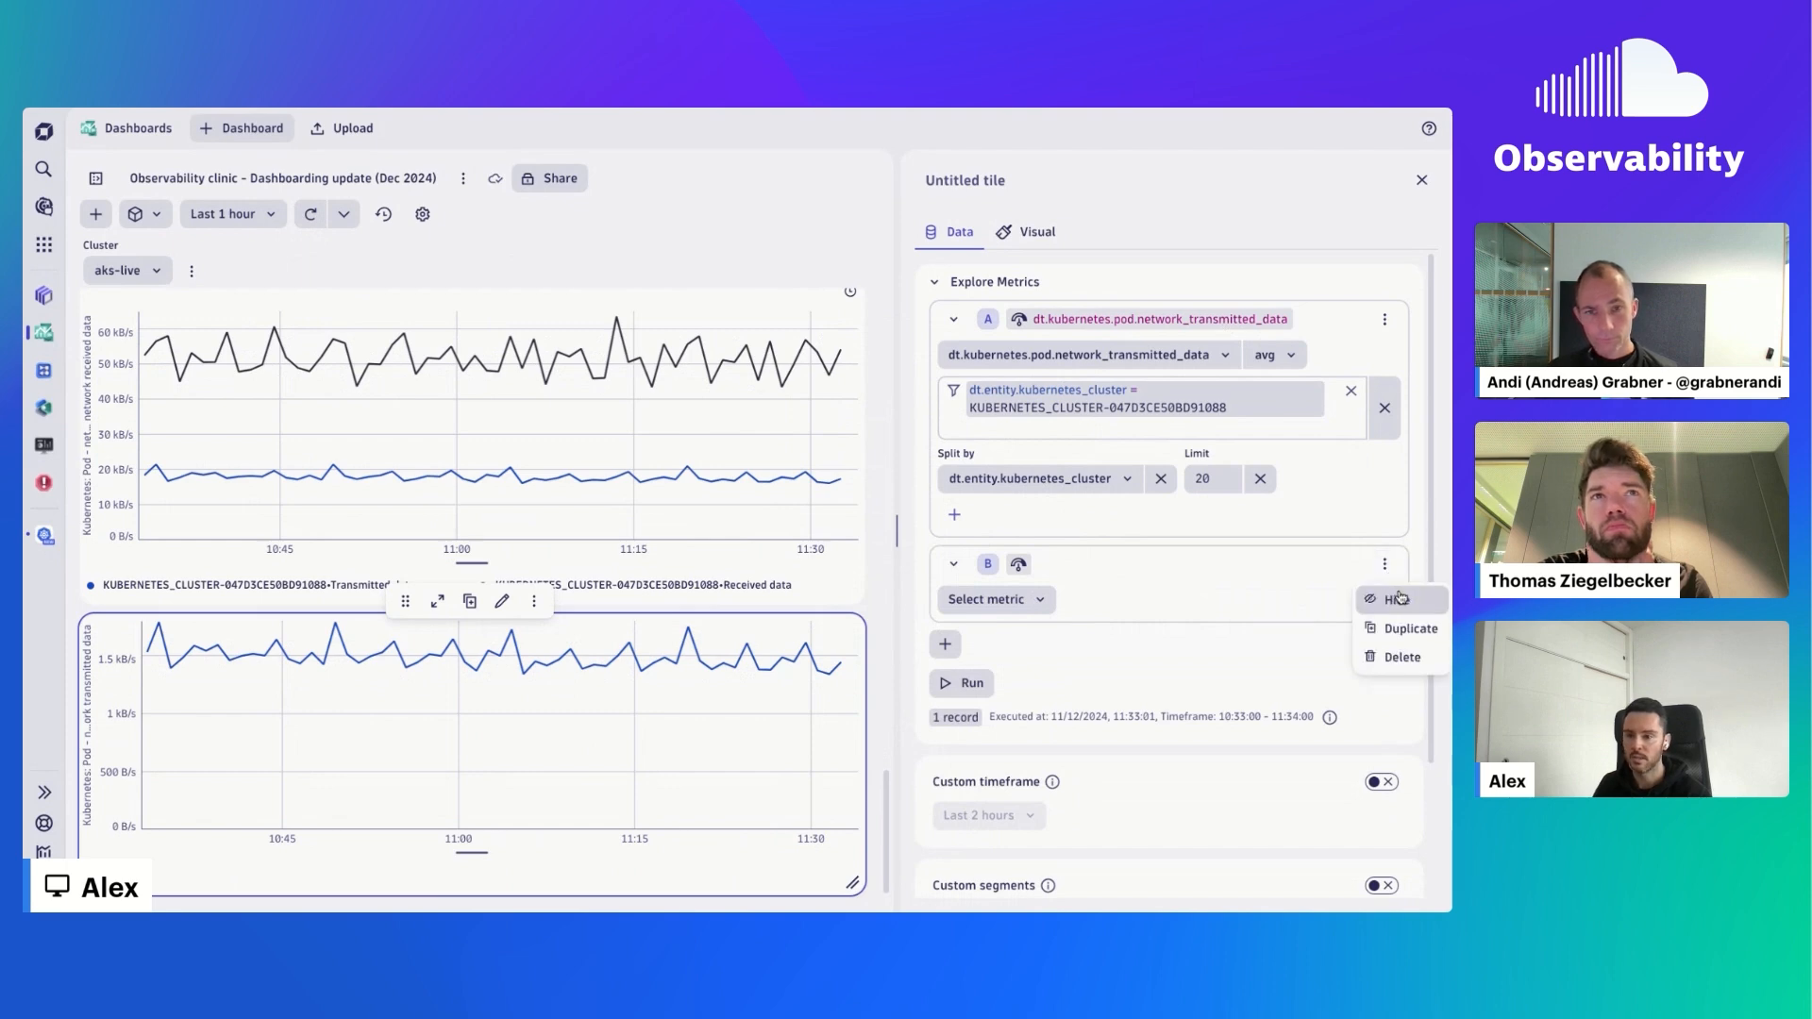
left_click(1415, 658)
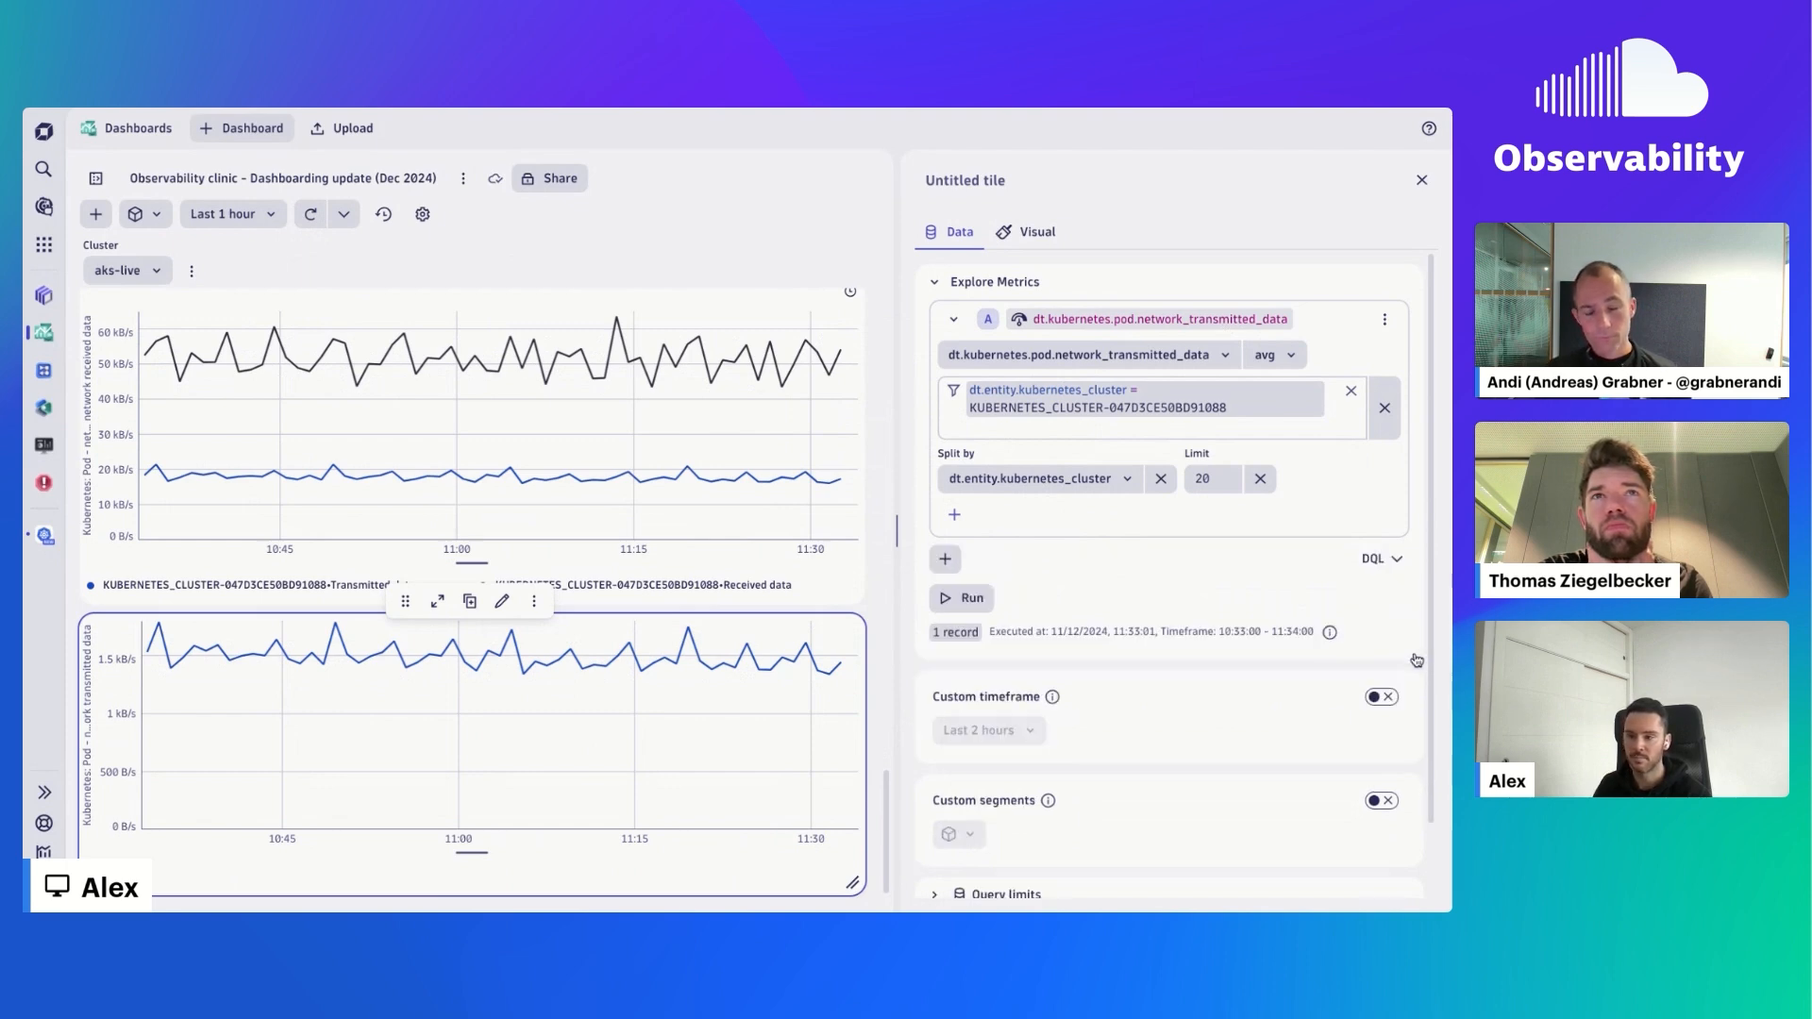
- Duplicate metric query A as query B and remove the limit from both queries
left_click(1384, 319)
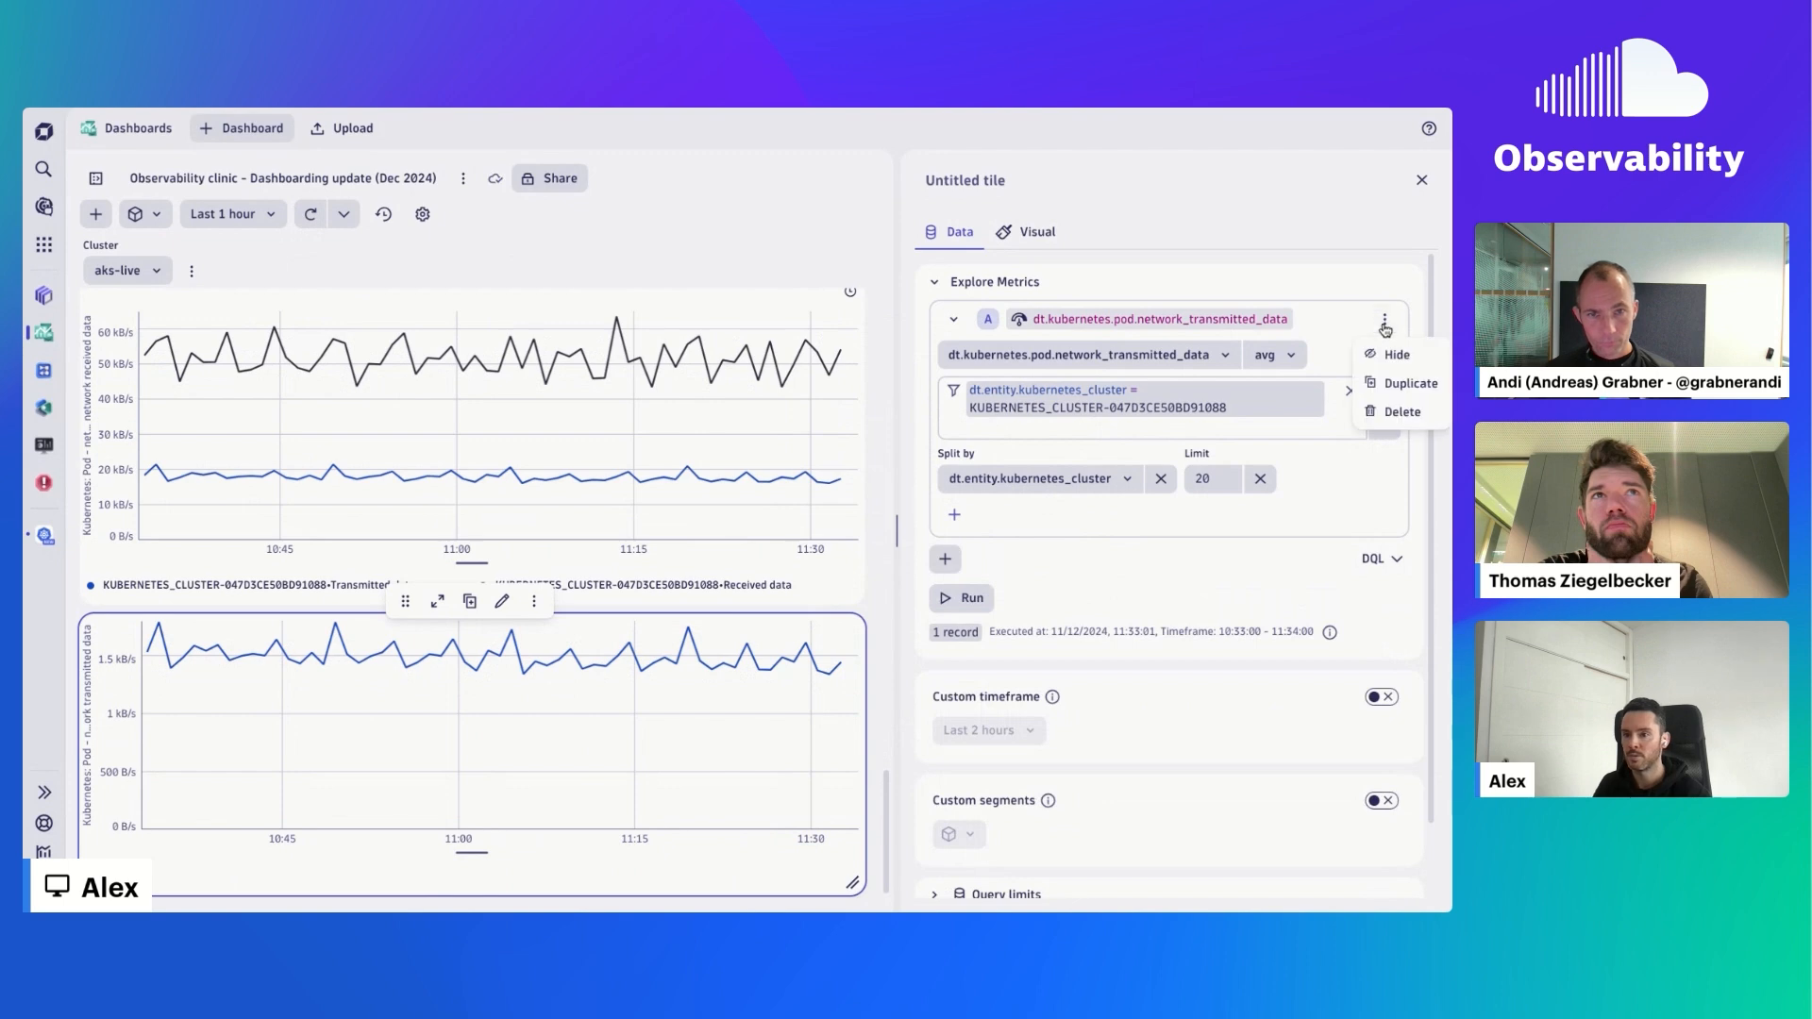
left_click(1418, 382)
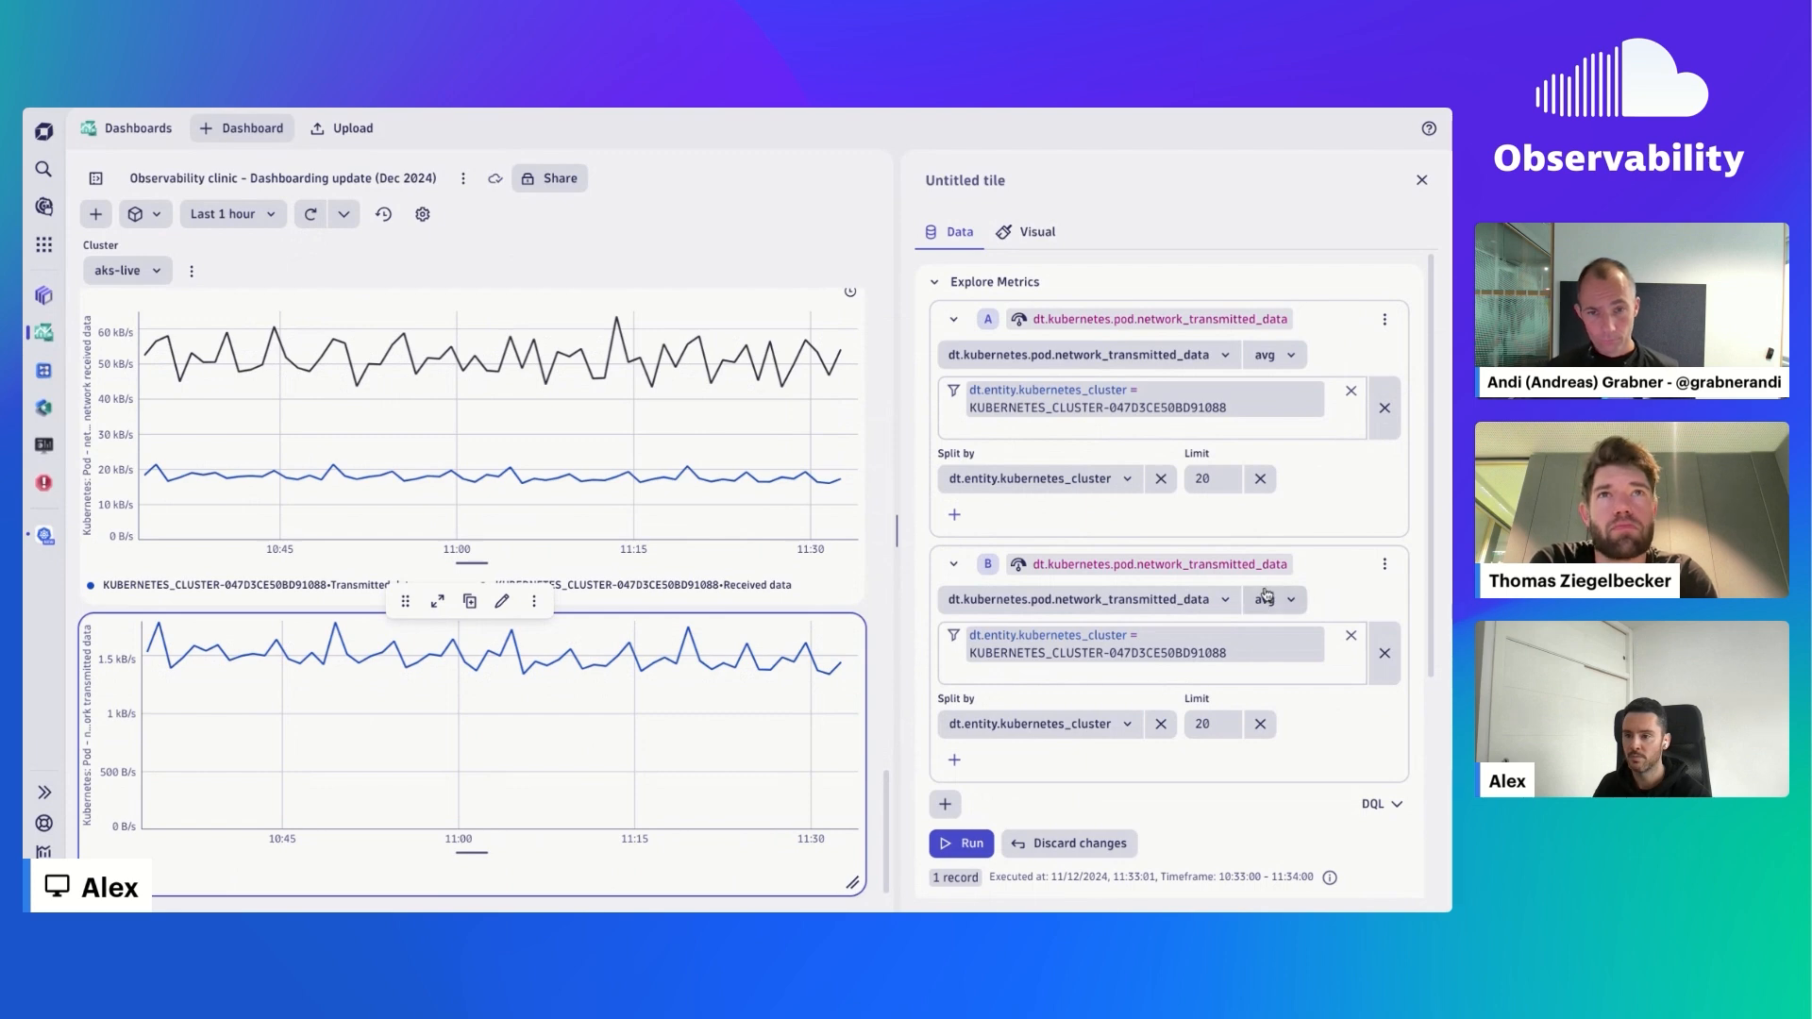
left_click(1261, 480)
left_click(1262, 724)
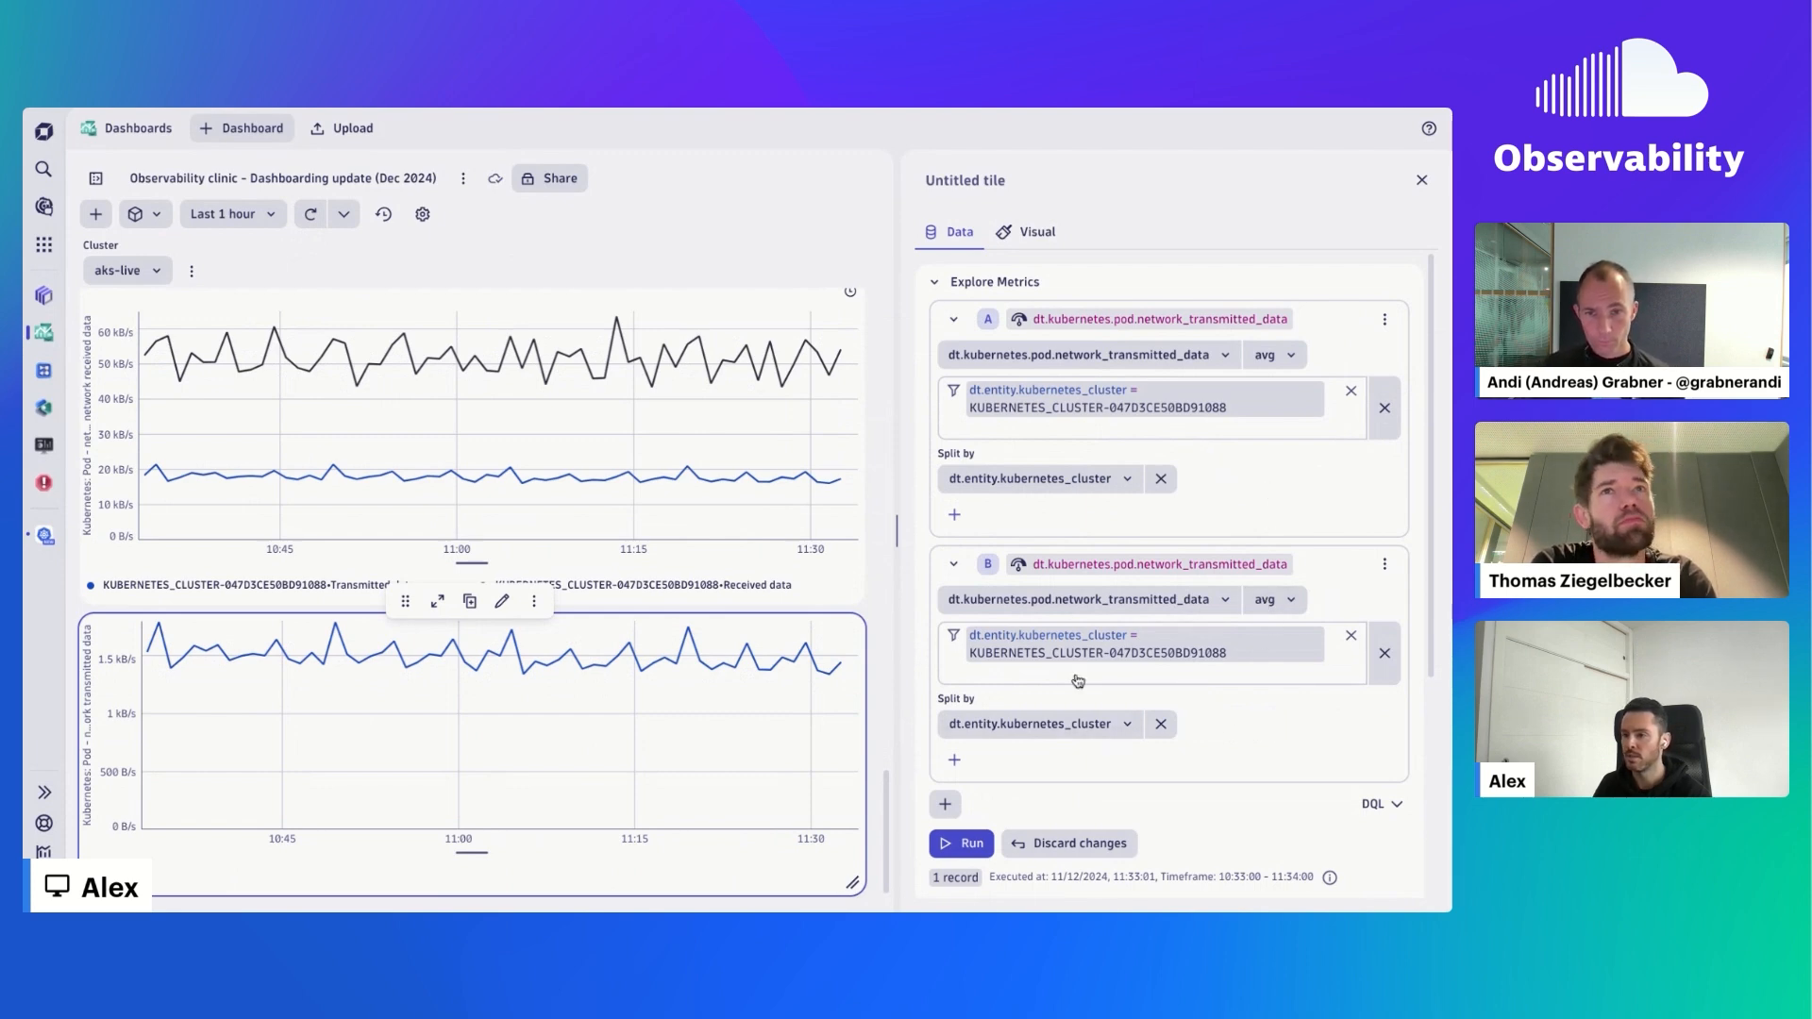
- Change query B's metric to Kubernetes: Pod – network received data, run the tile's query, and refresh the dashboard
left_click(1068, 602)
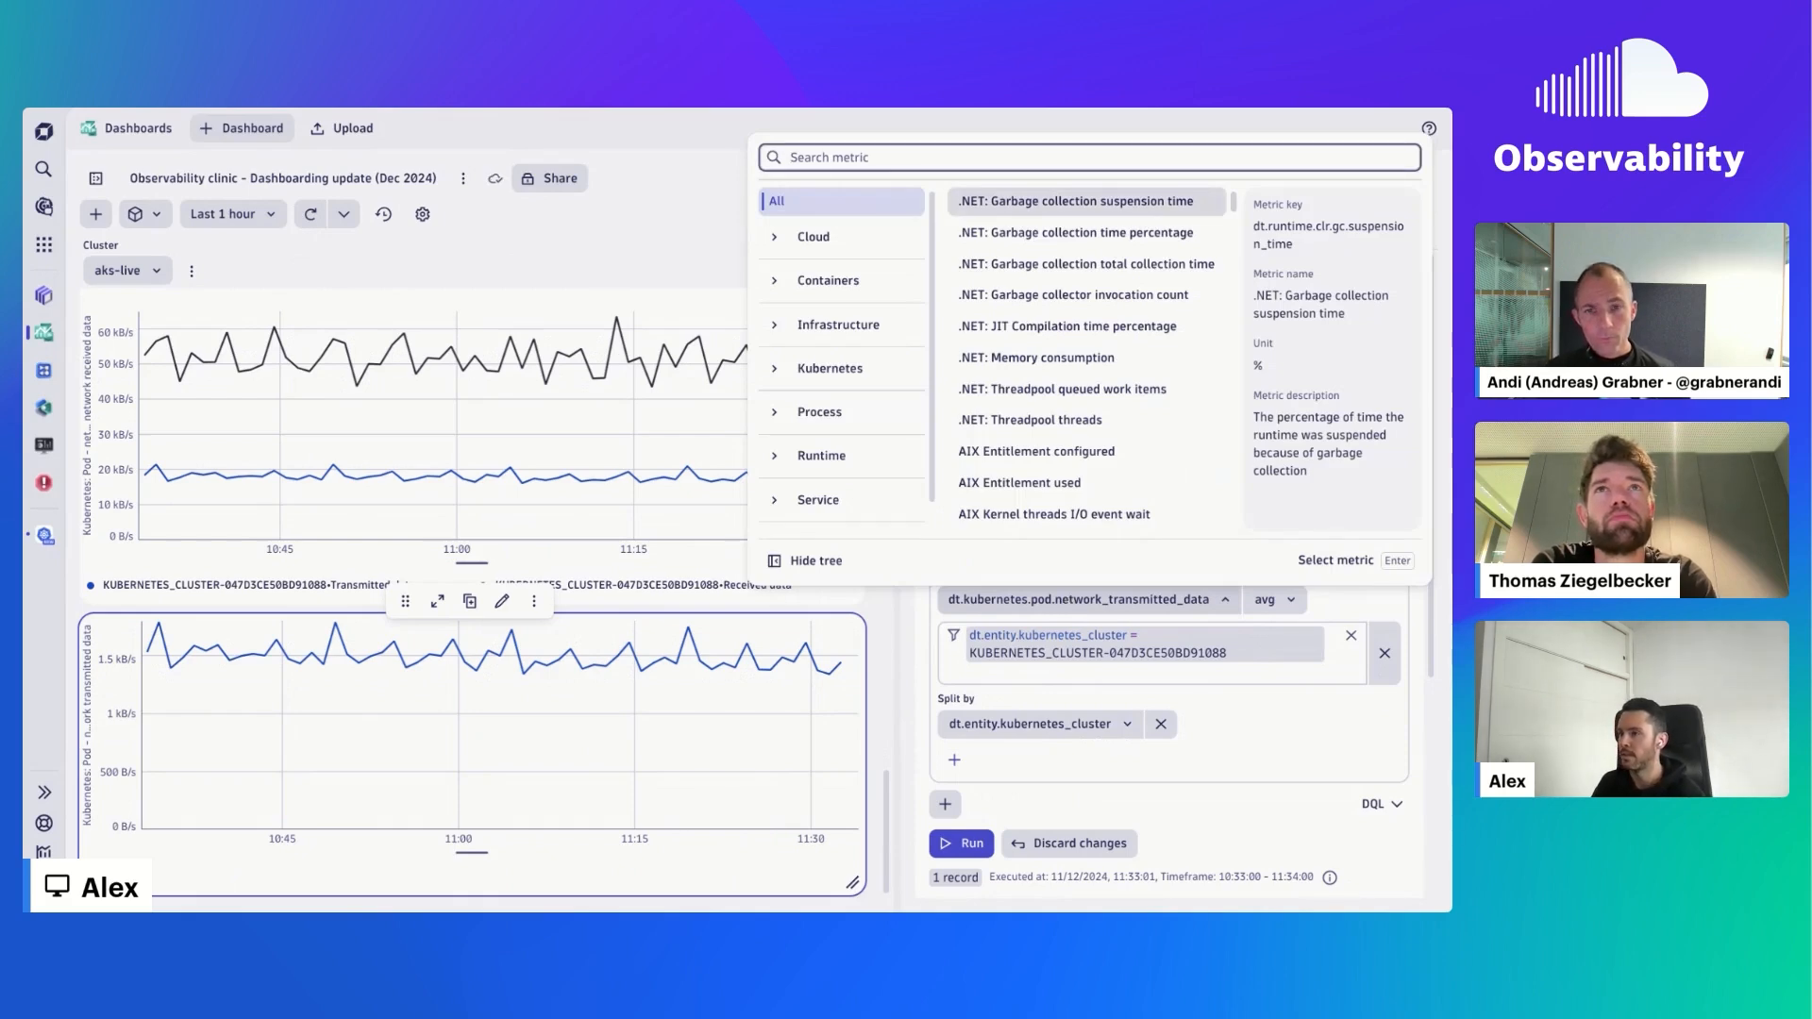
type("rec")
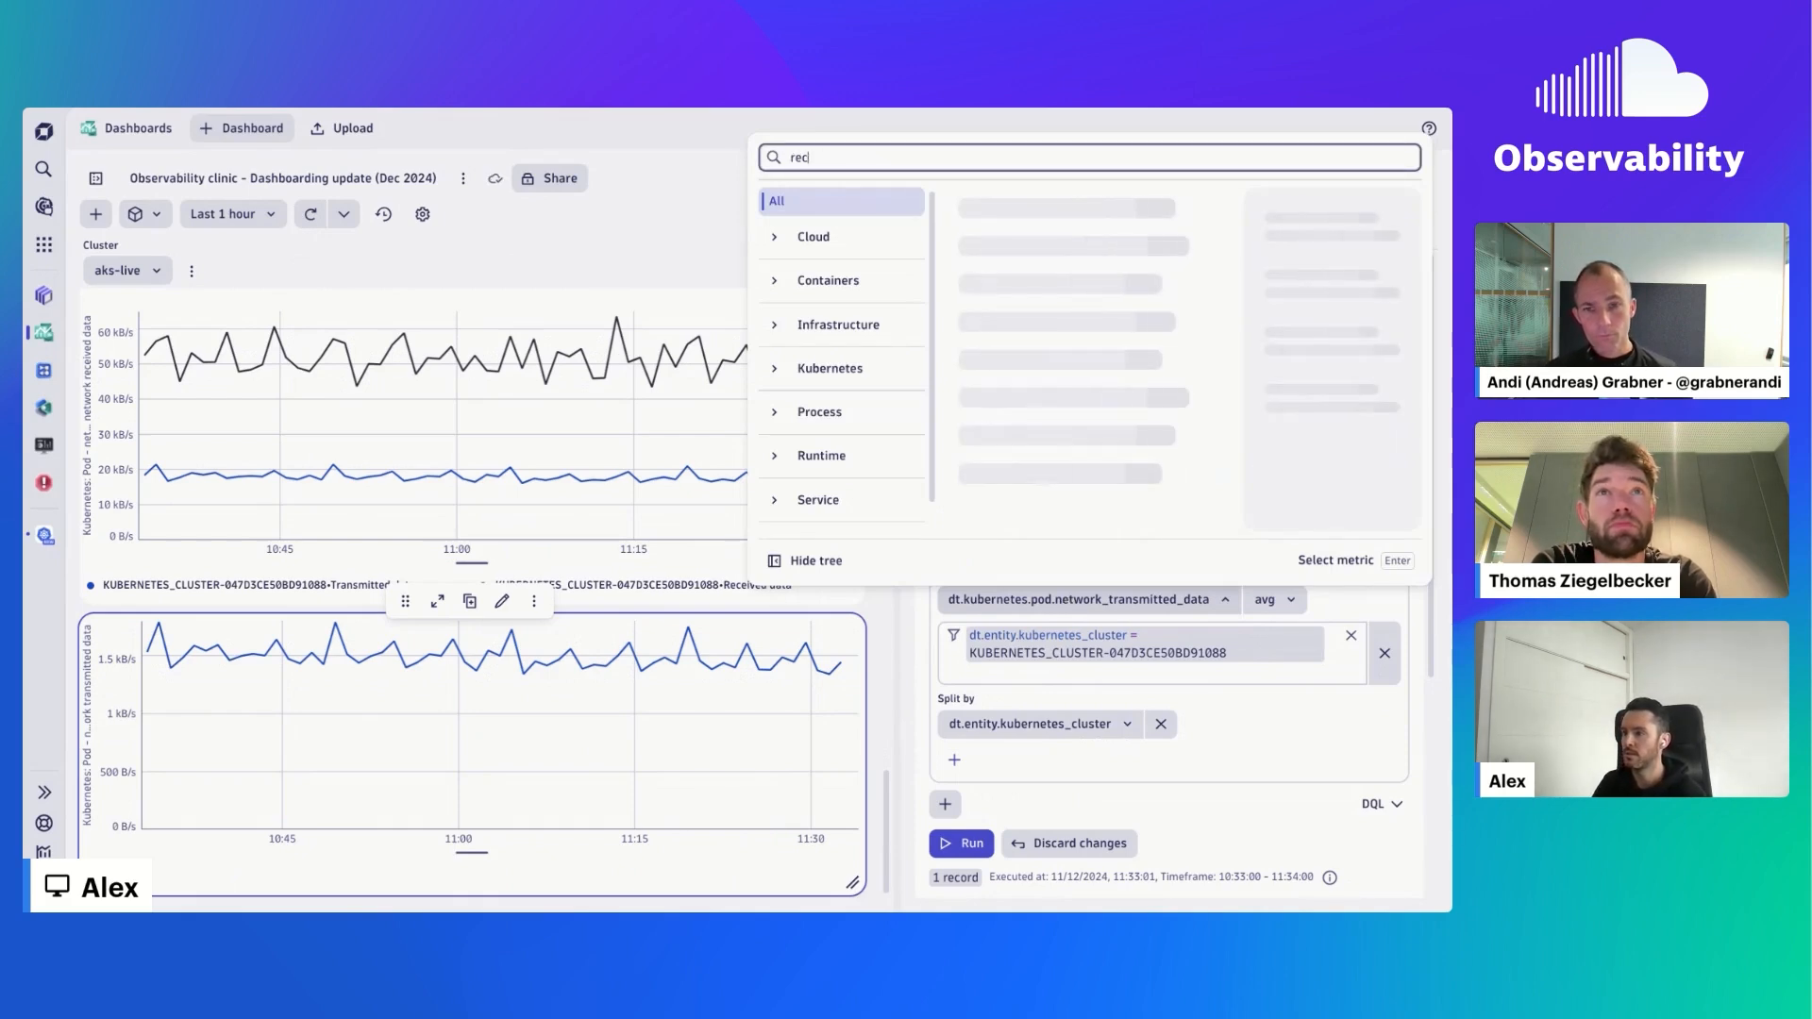
type("eived data")
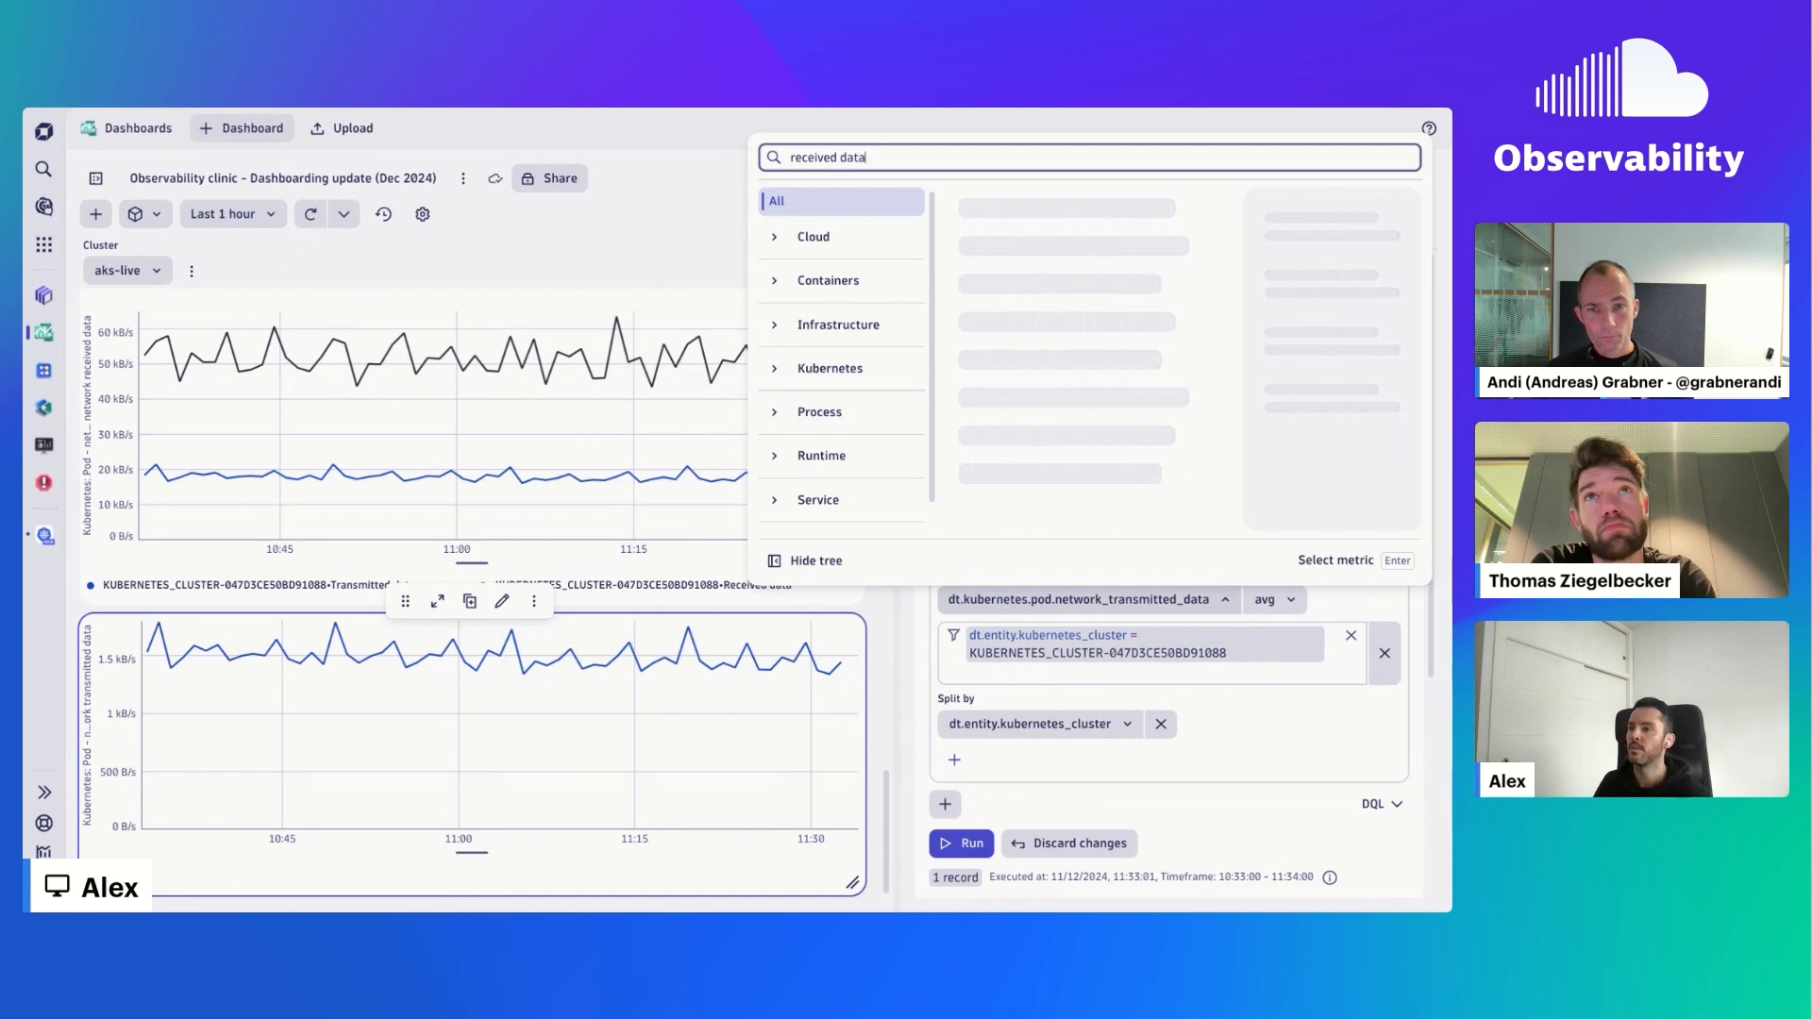
left_click(828, 384)
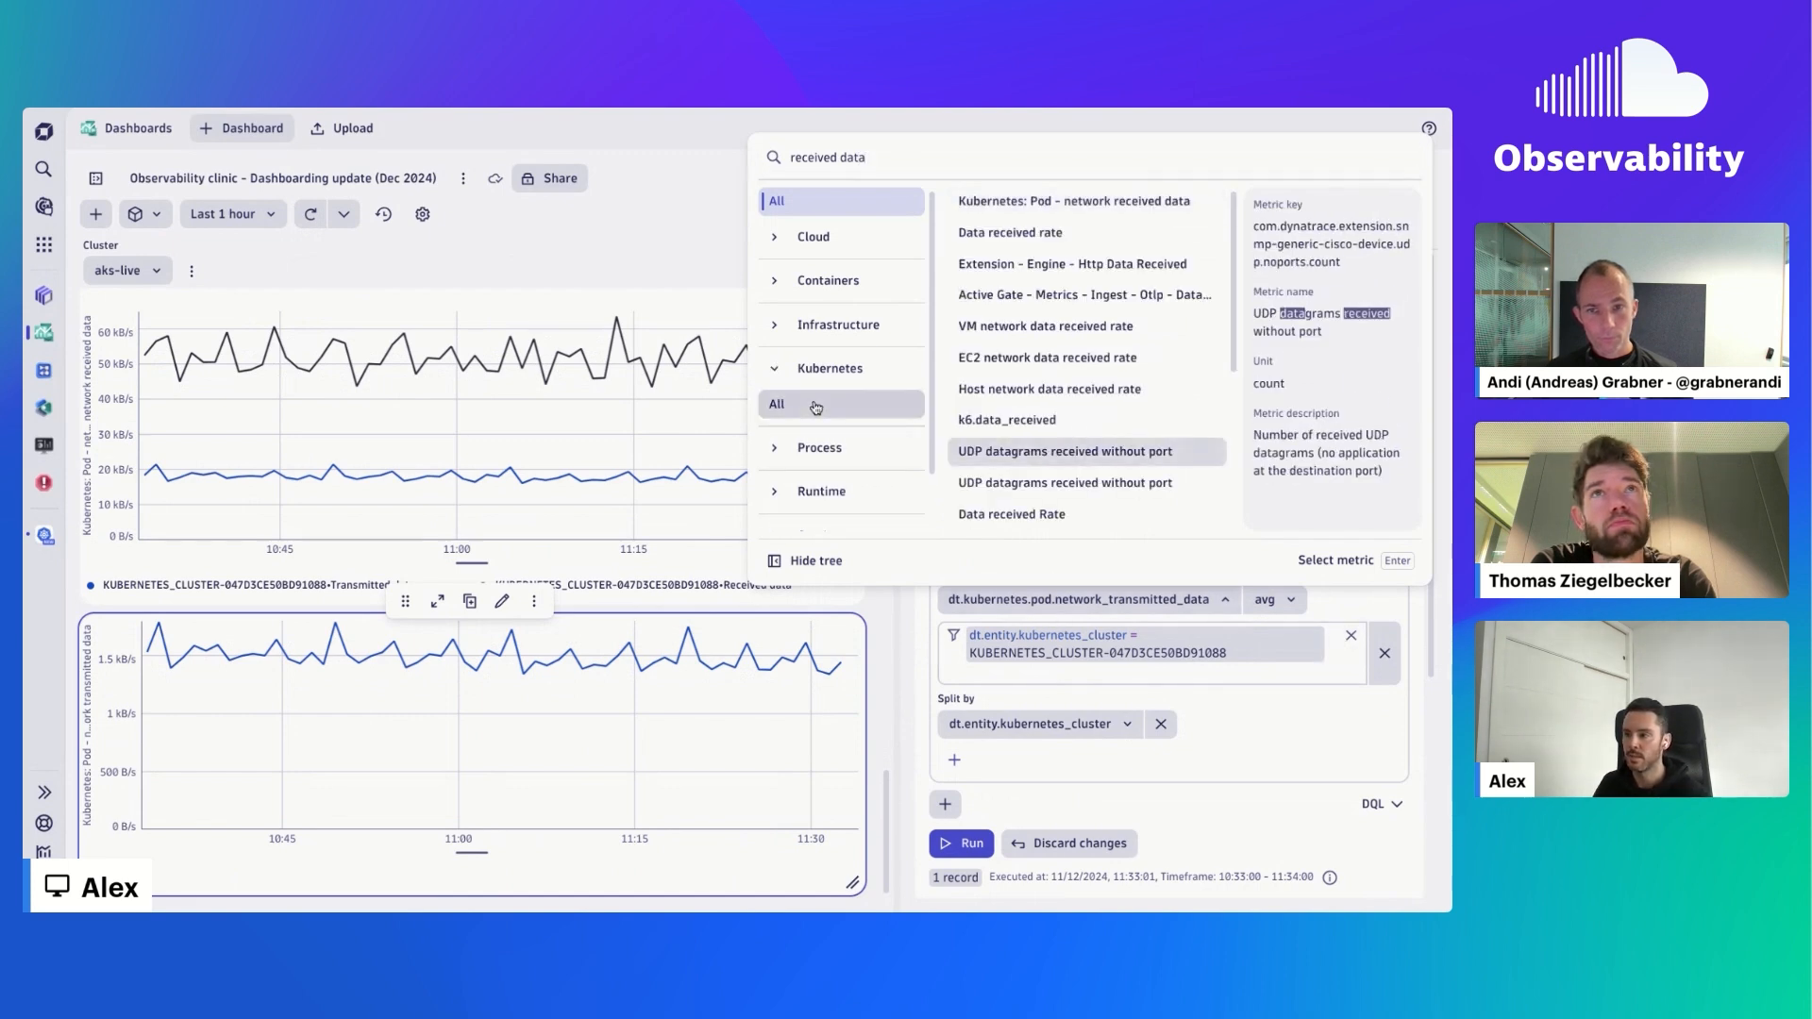
left_click(816, 406)
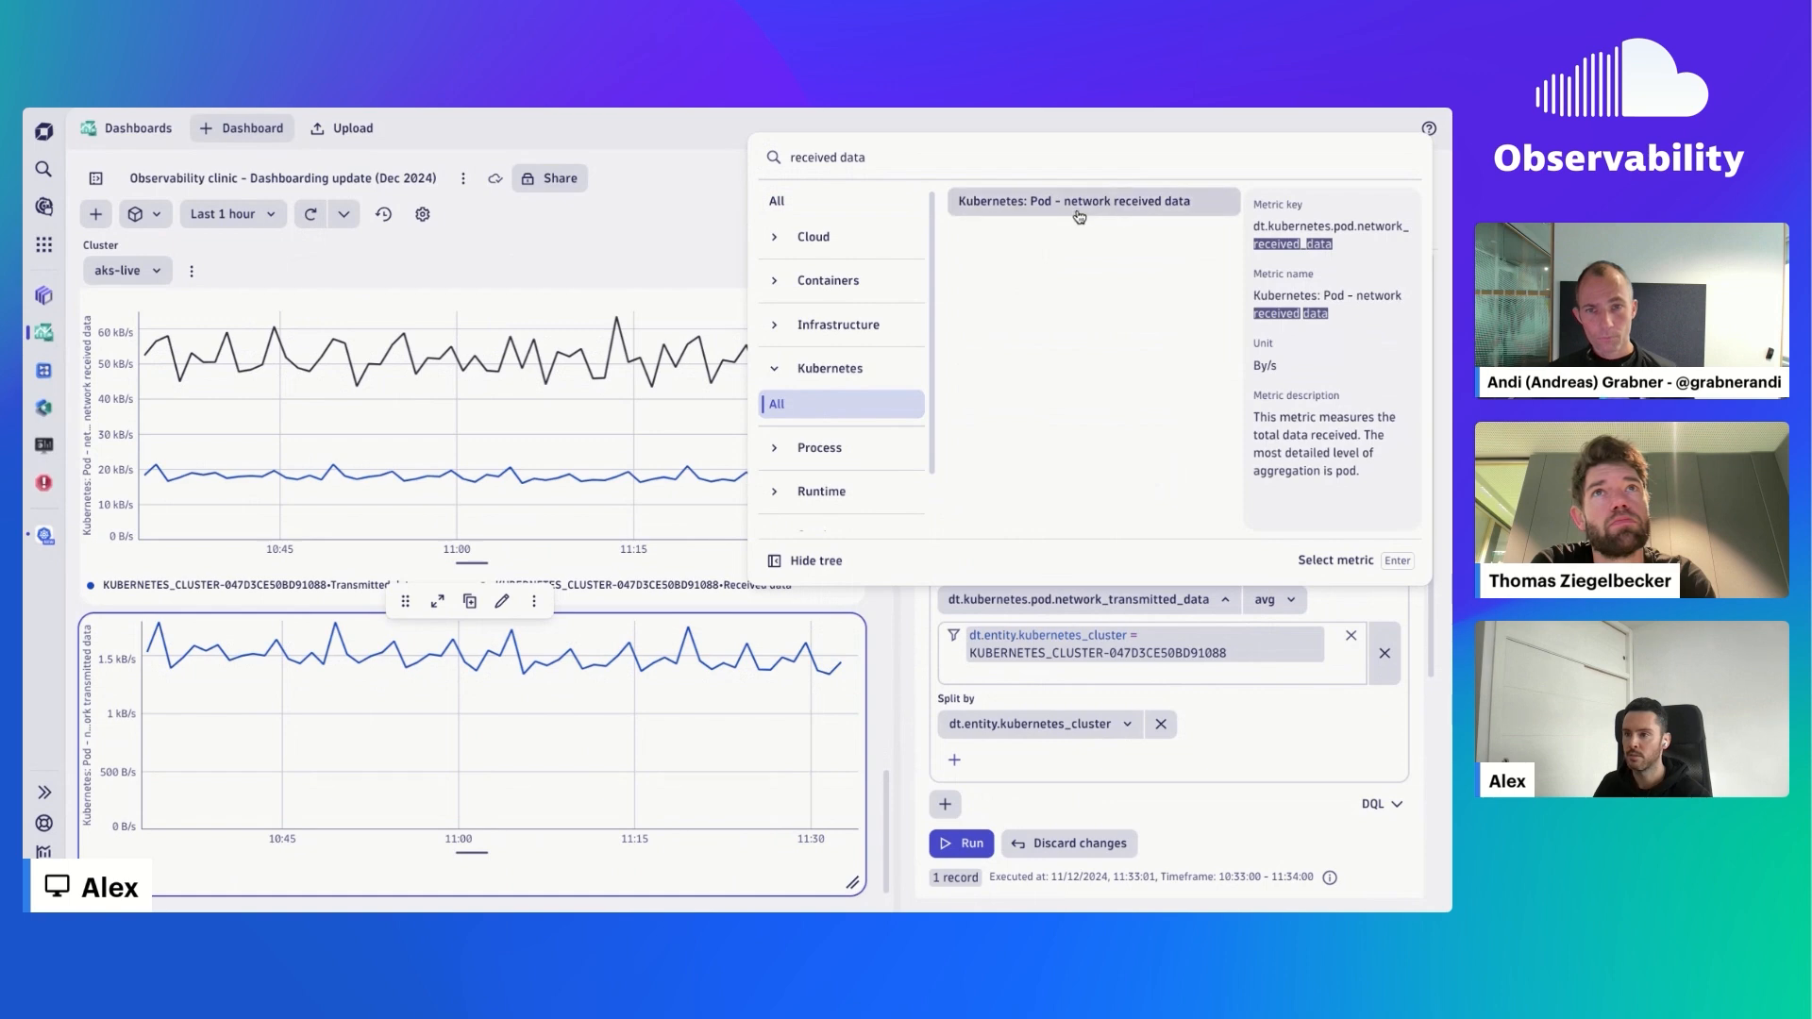
left_click(1078, 217)
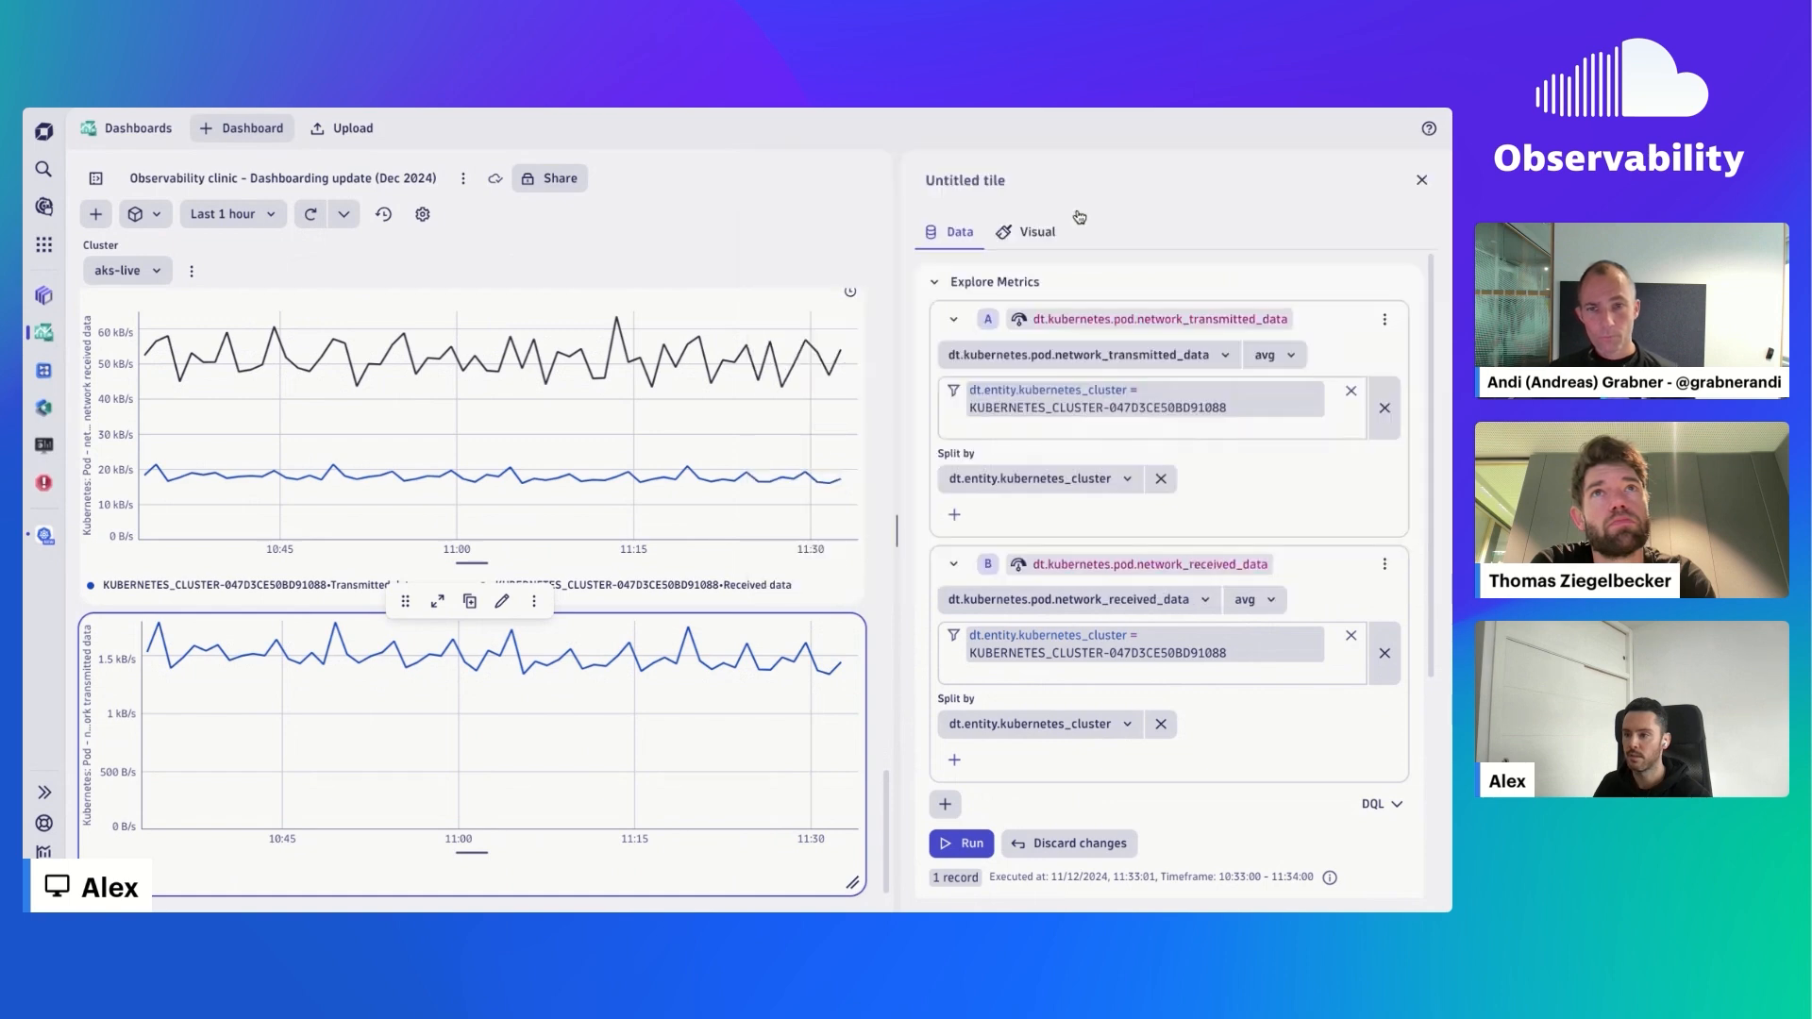
left_click(972, 843)
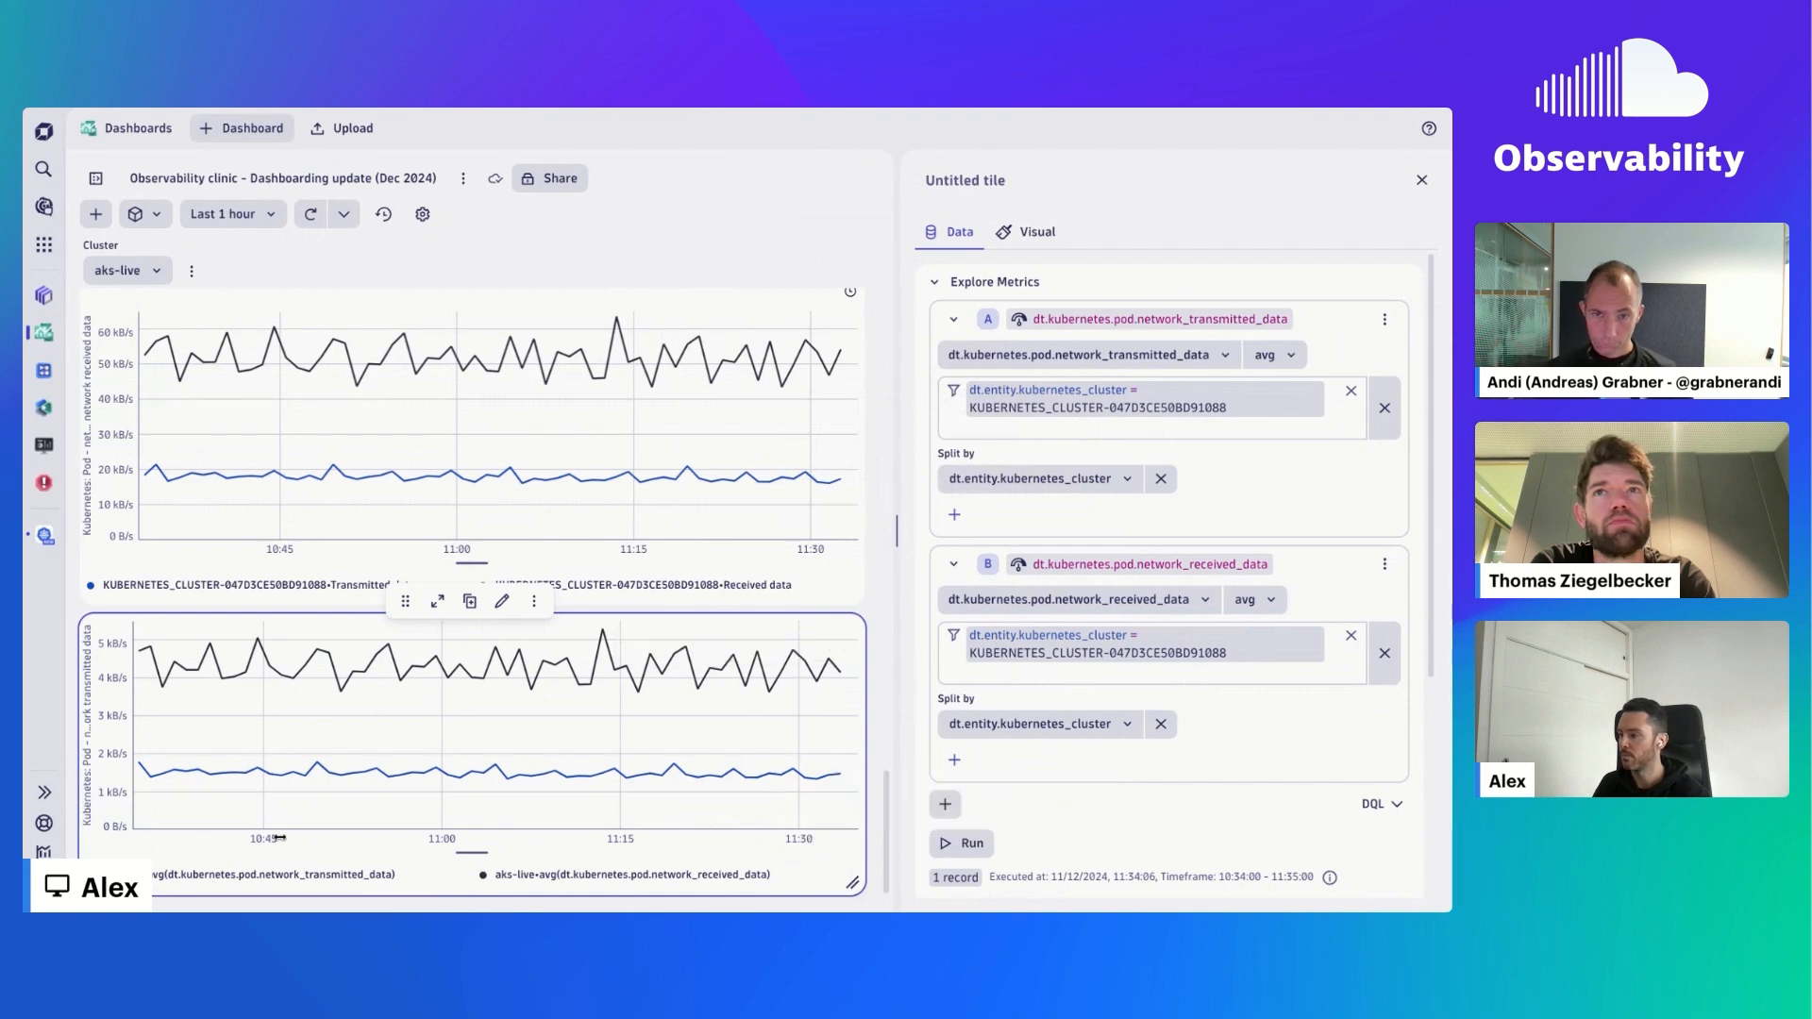
left_click(312, 217)
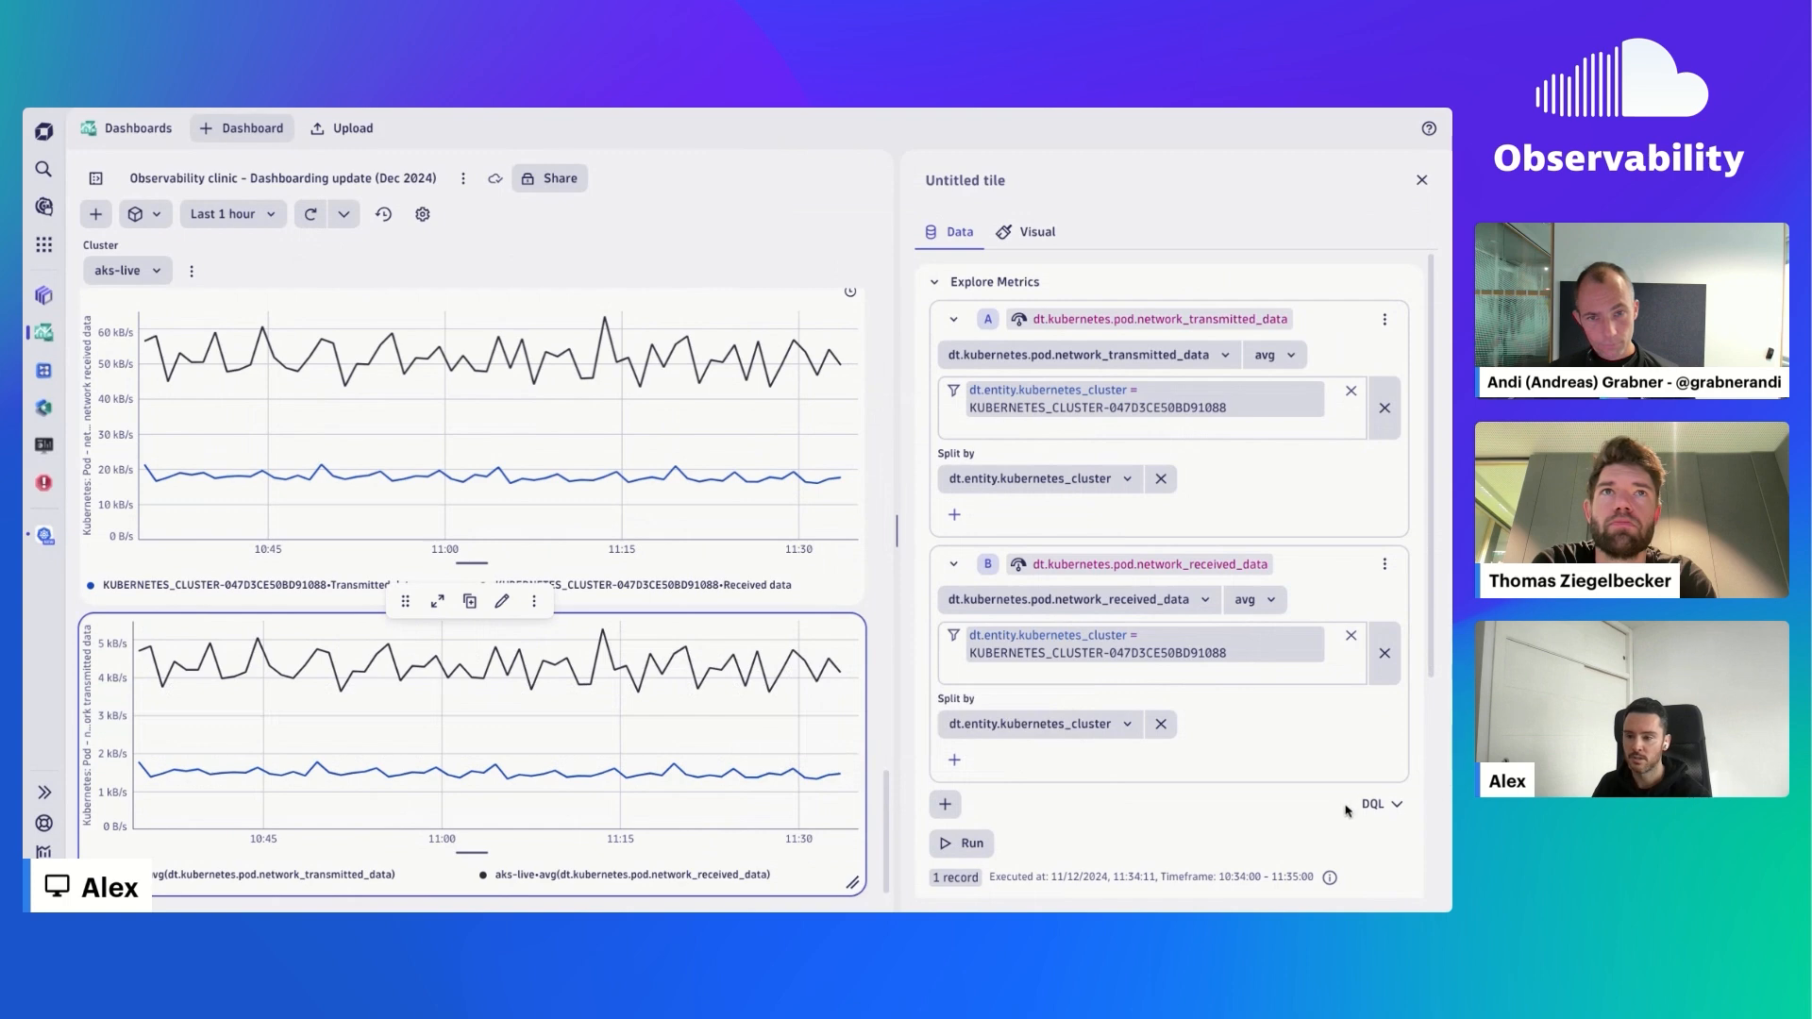
- Examine the DQL generated for the two joined metric queries and collapse it again
scroll(1347, 809, "down", 2)
left_click(1378, 707)
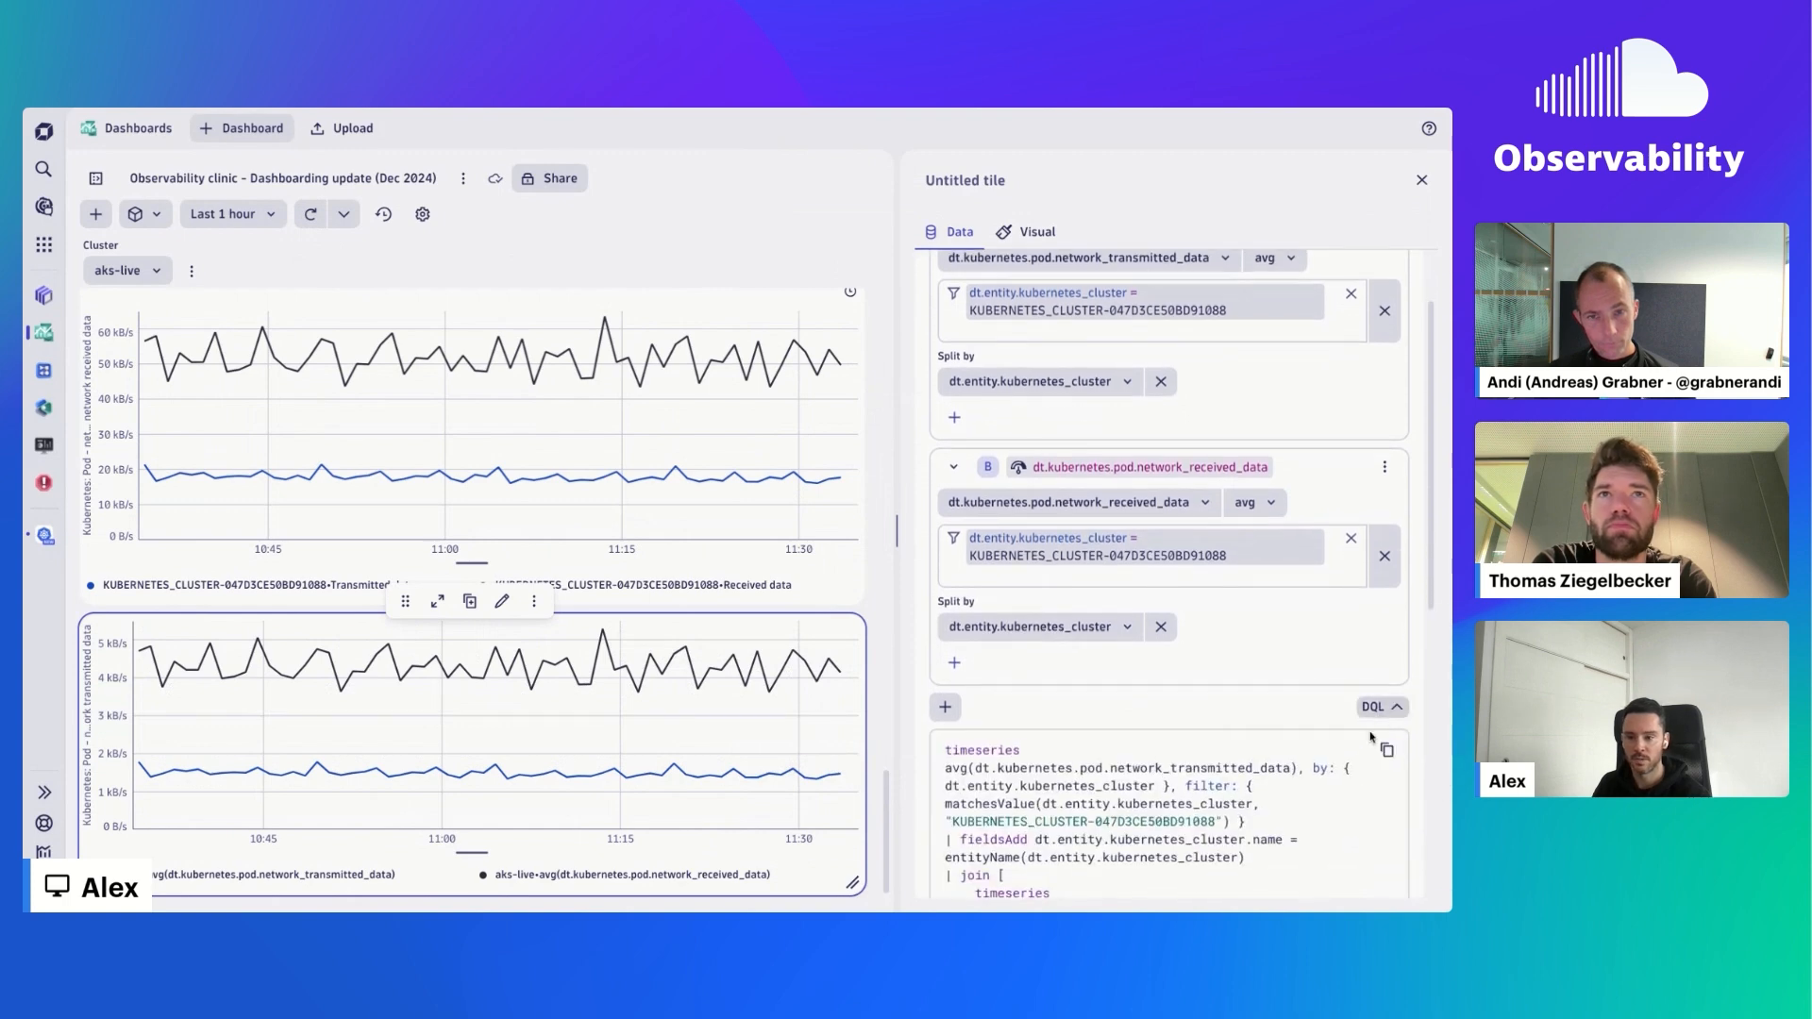
scroll(1371, 736, "down", 3)
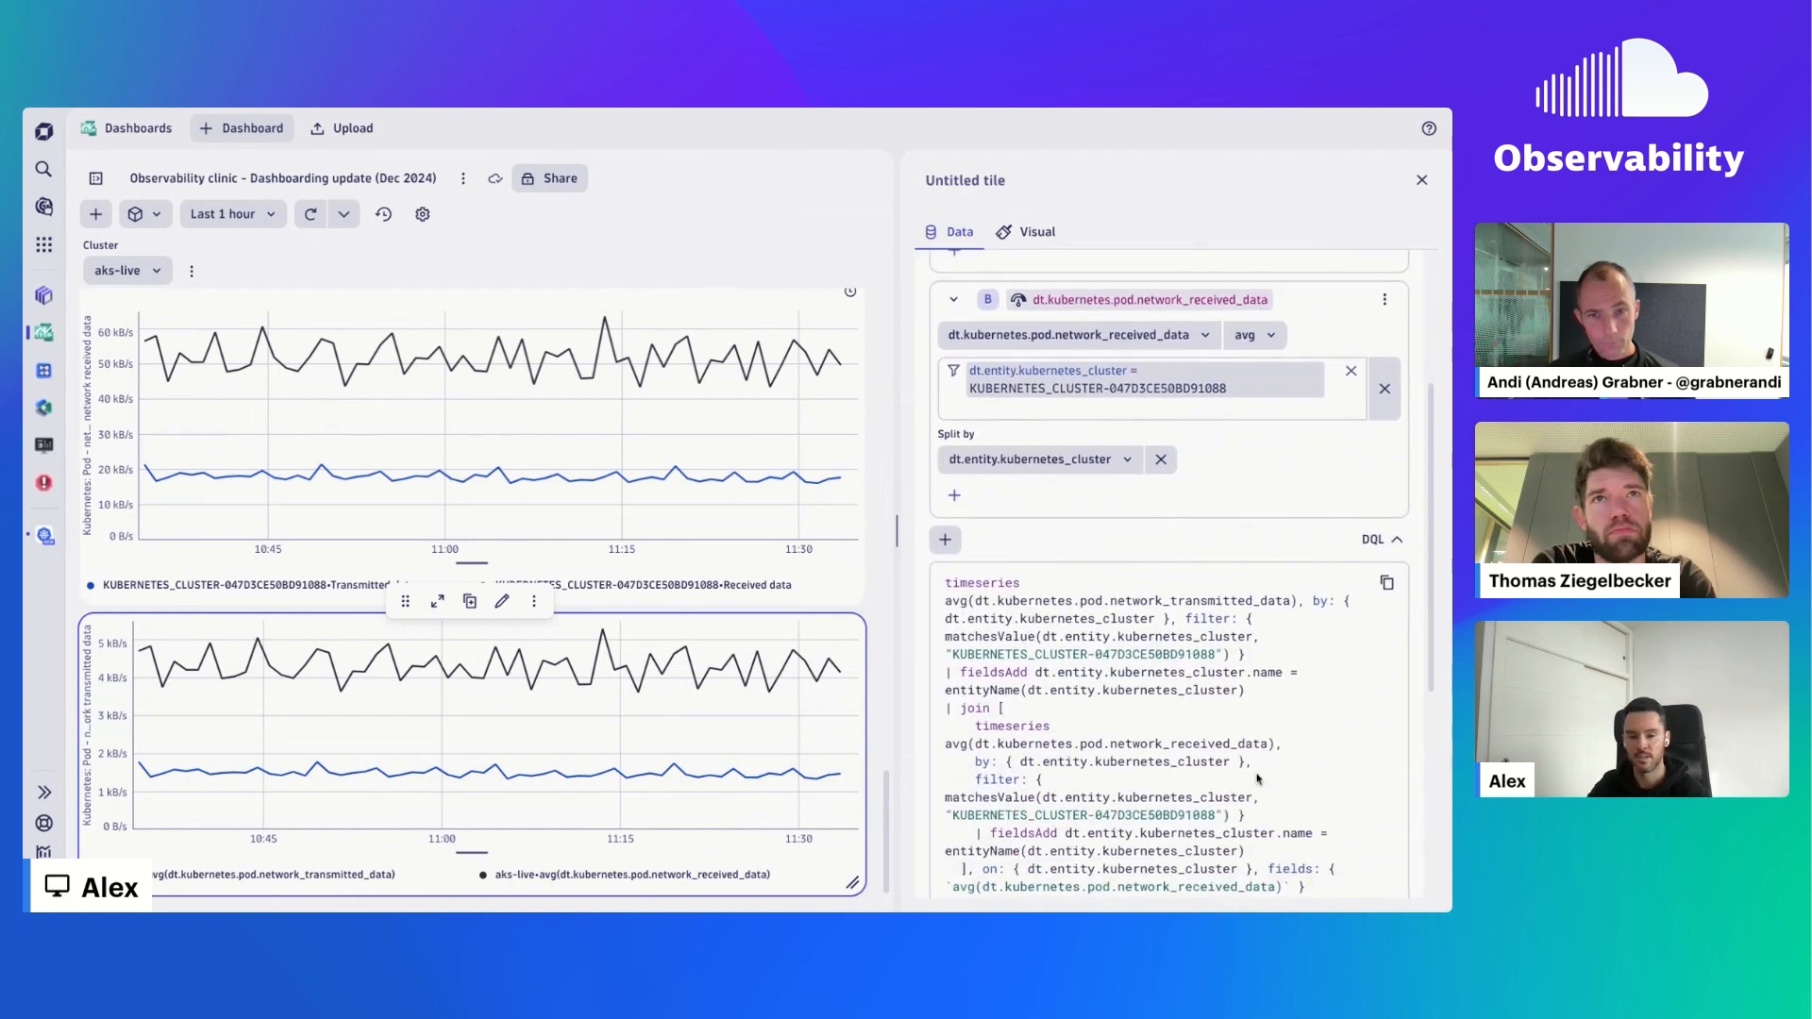
scroll(1257, 779, "down", 1)
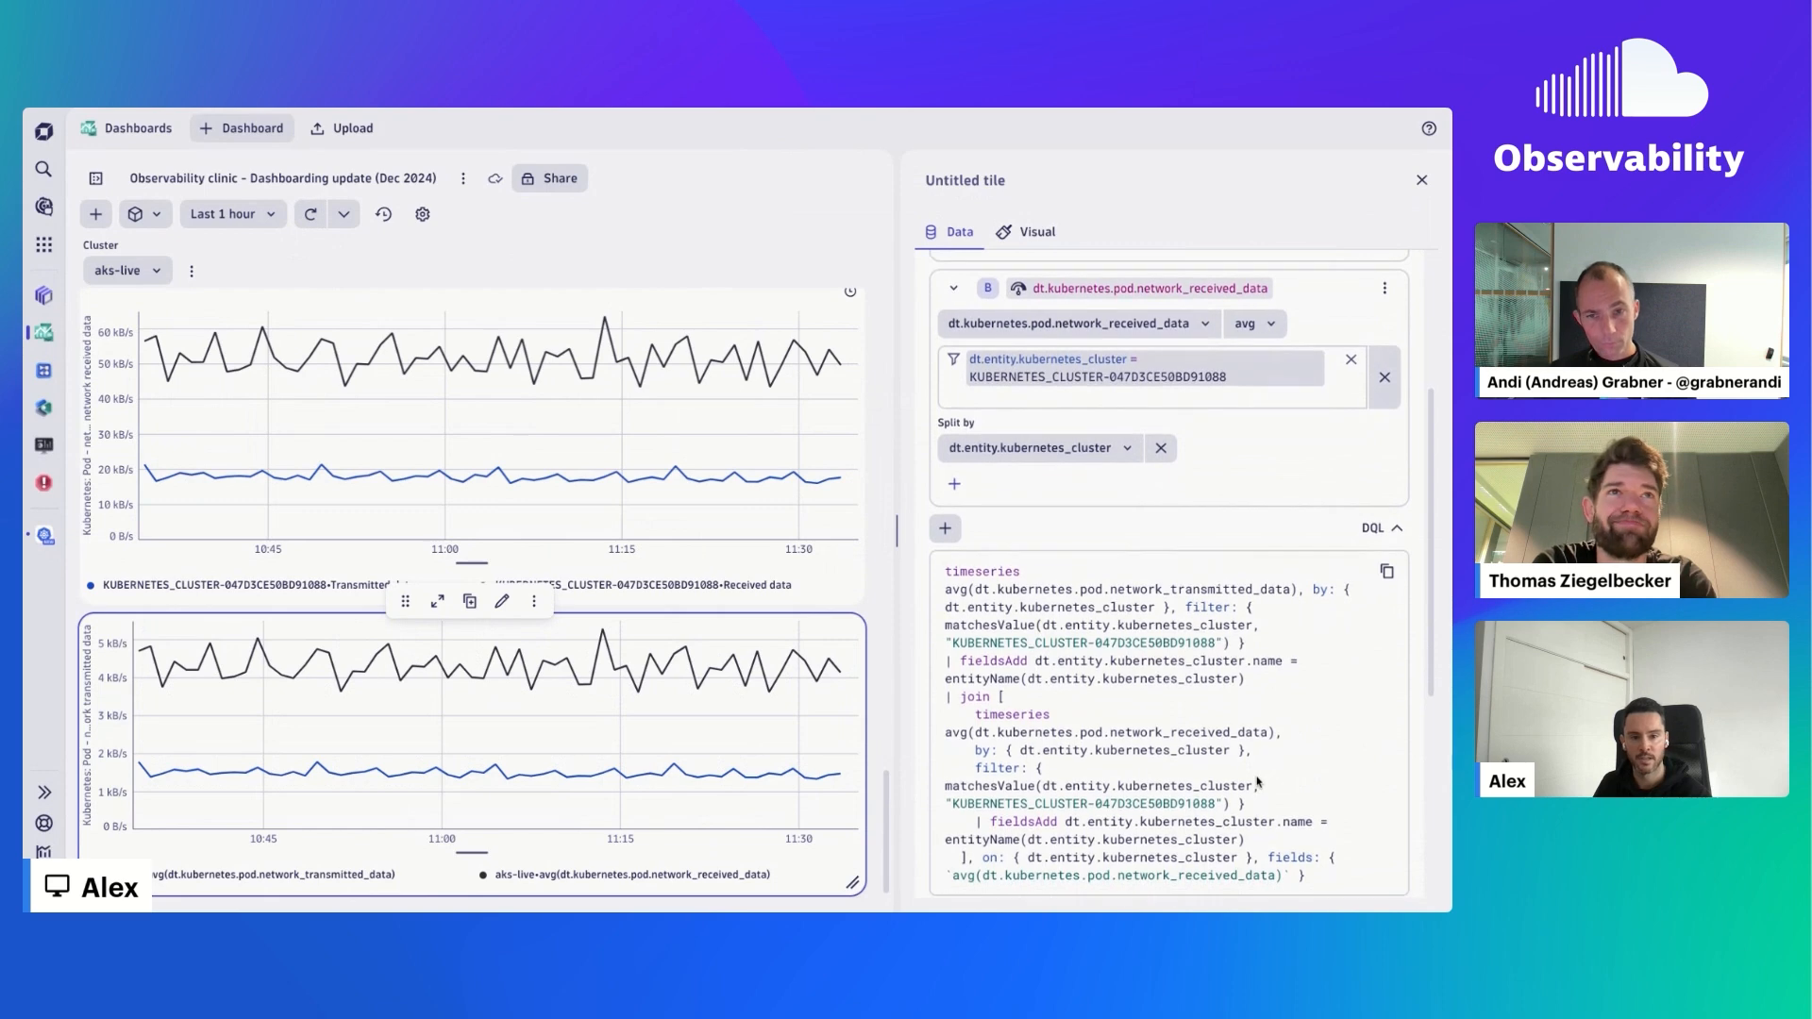
scroll(1257, 781, "down", 1)
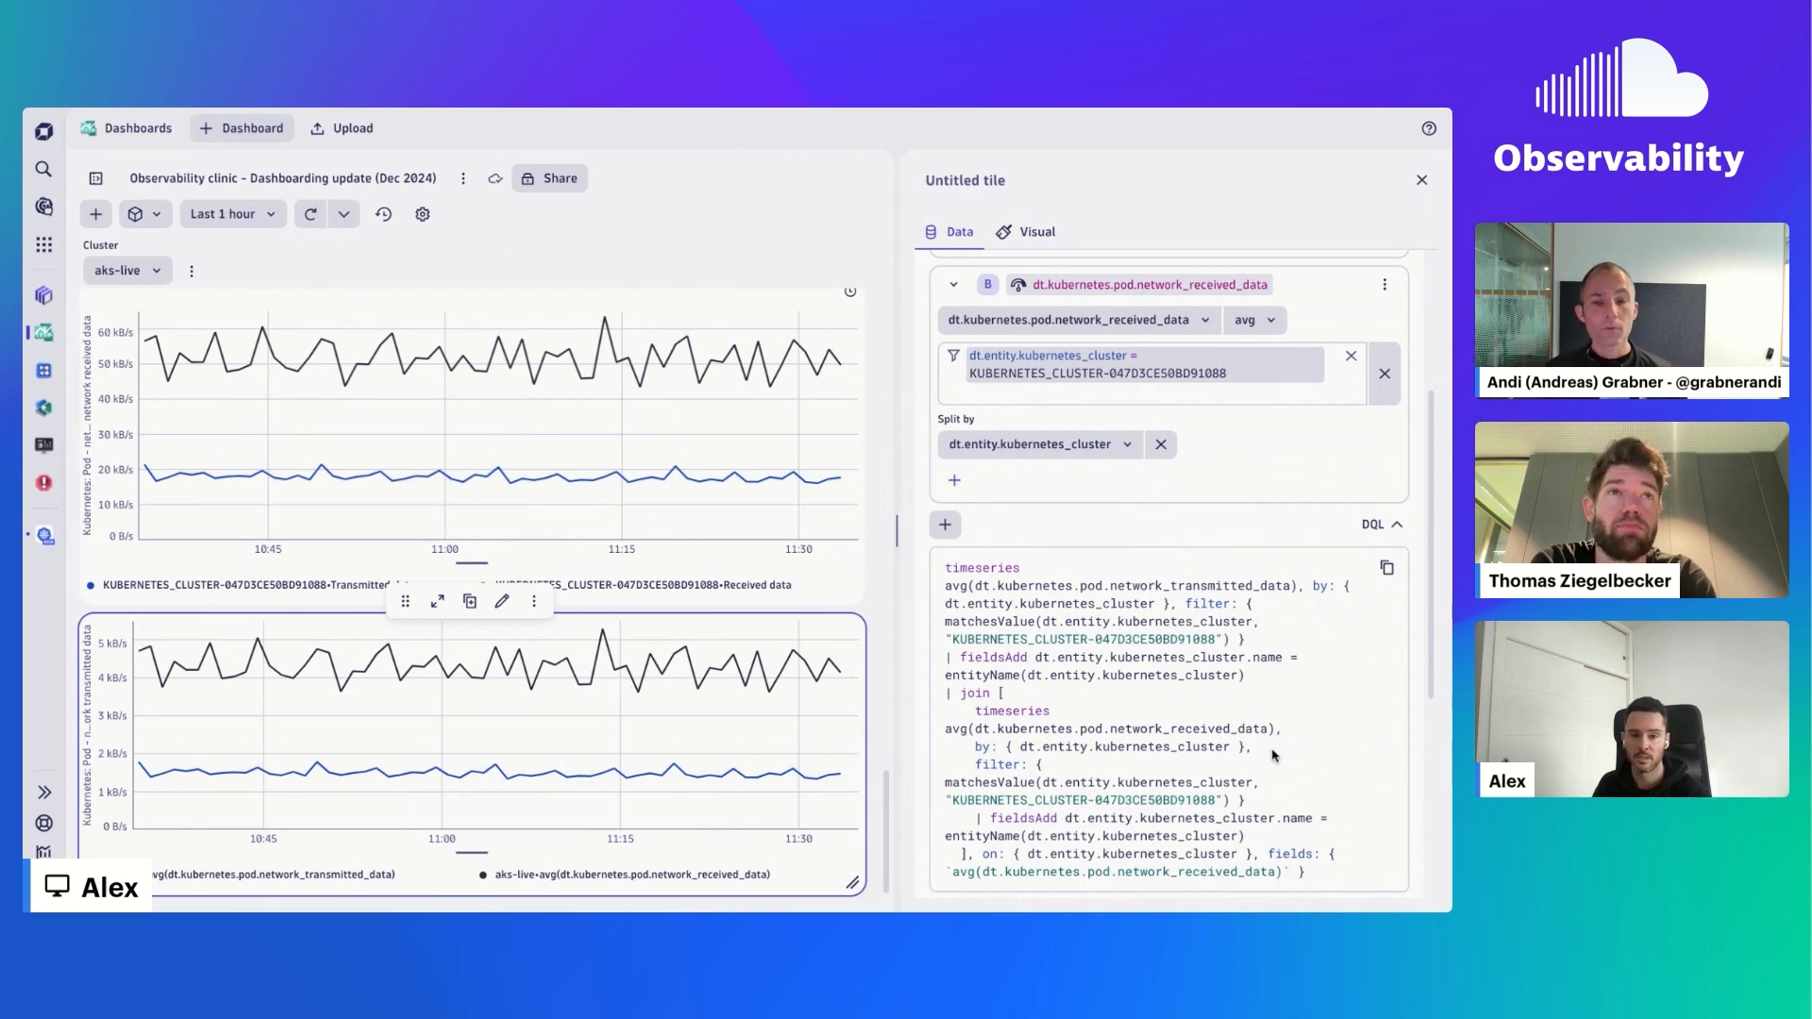
left_click(1382, 525)
scroll(1321, 604, "up", 2)
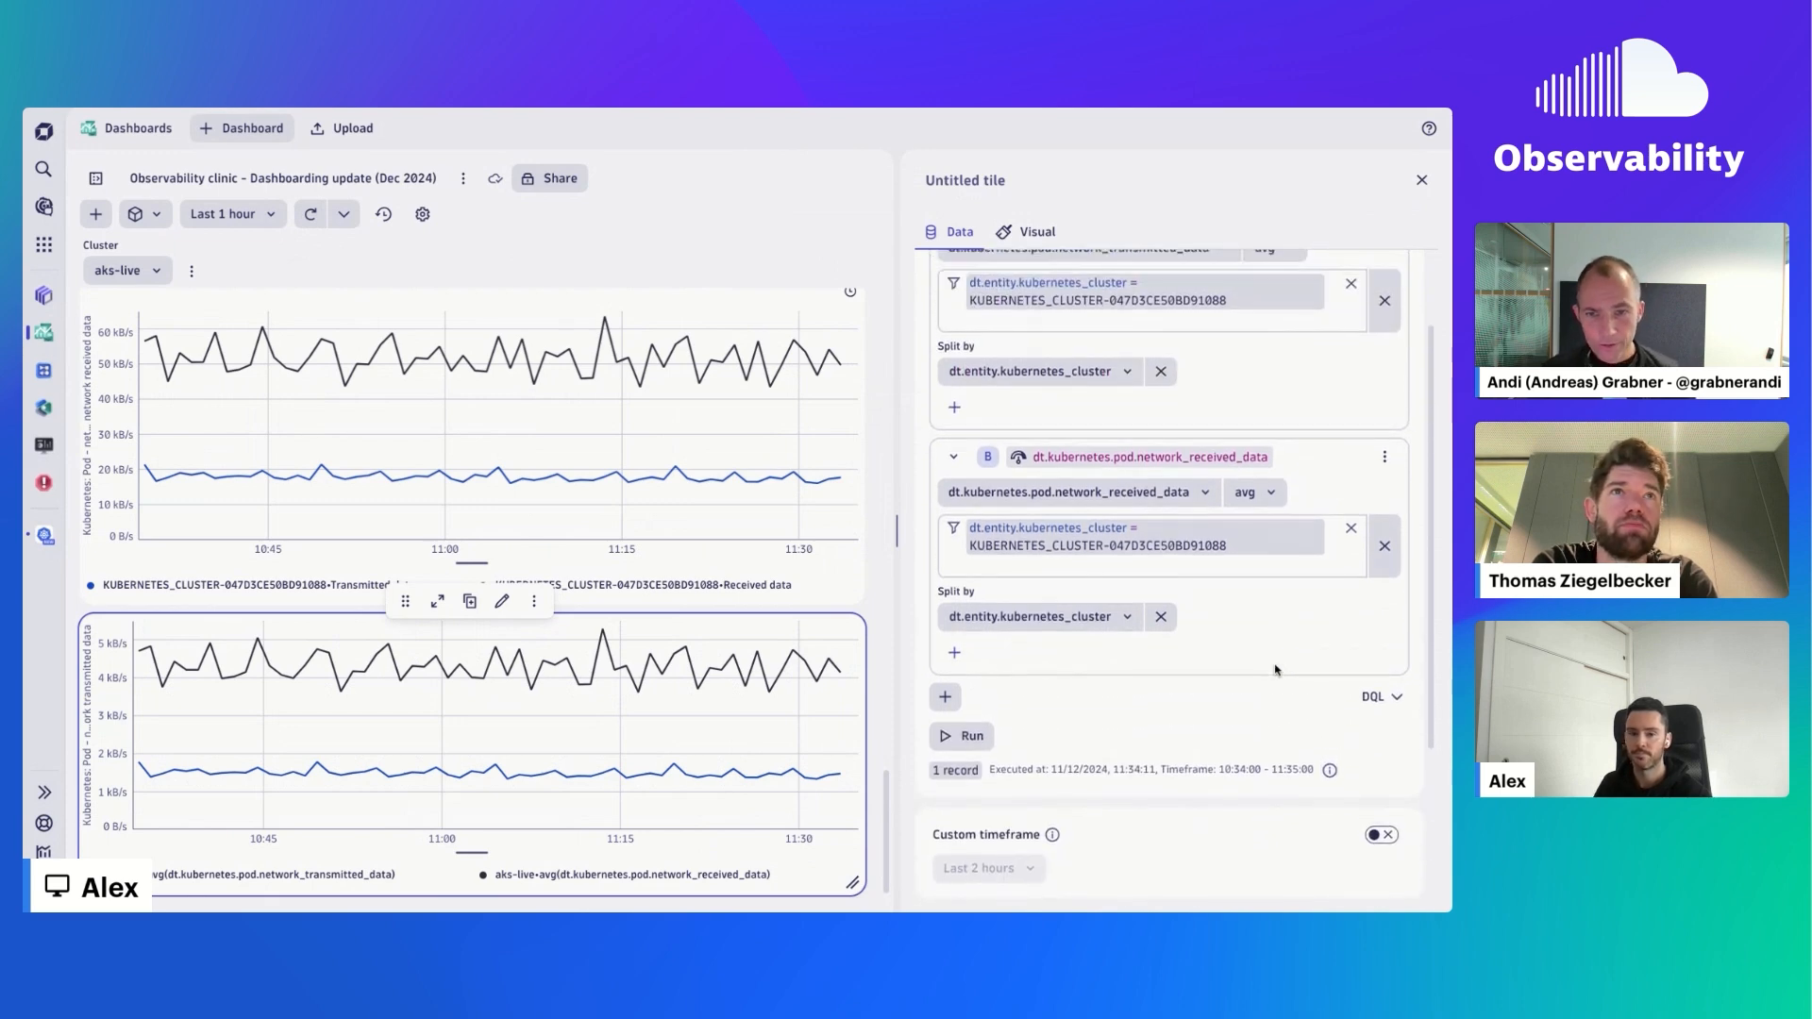
scroll(1275, 670, "up", 2)
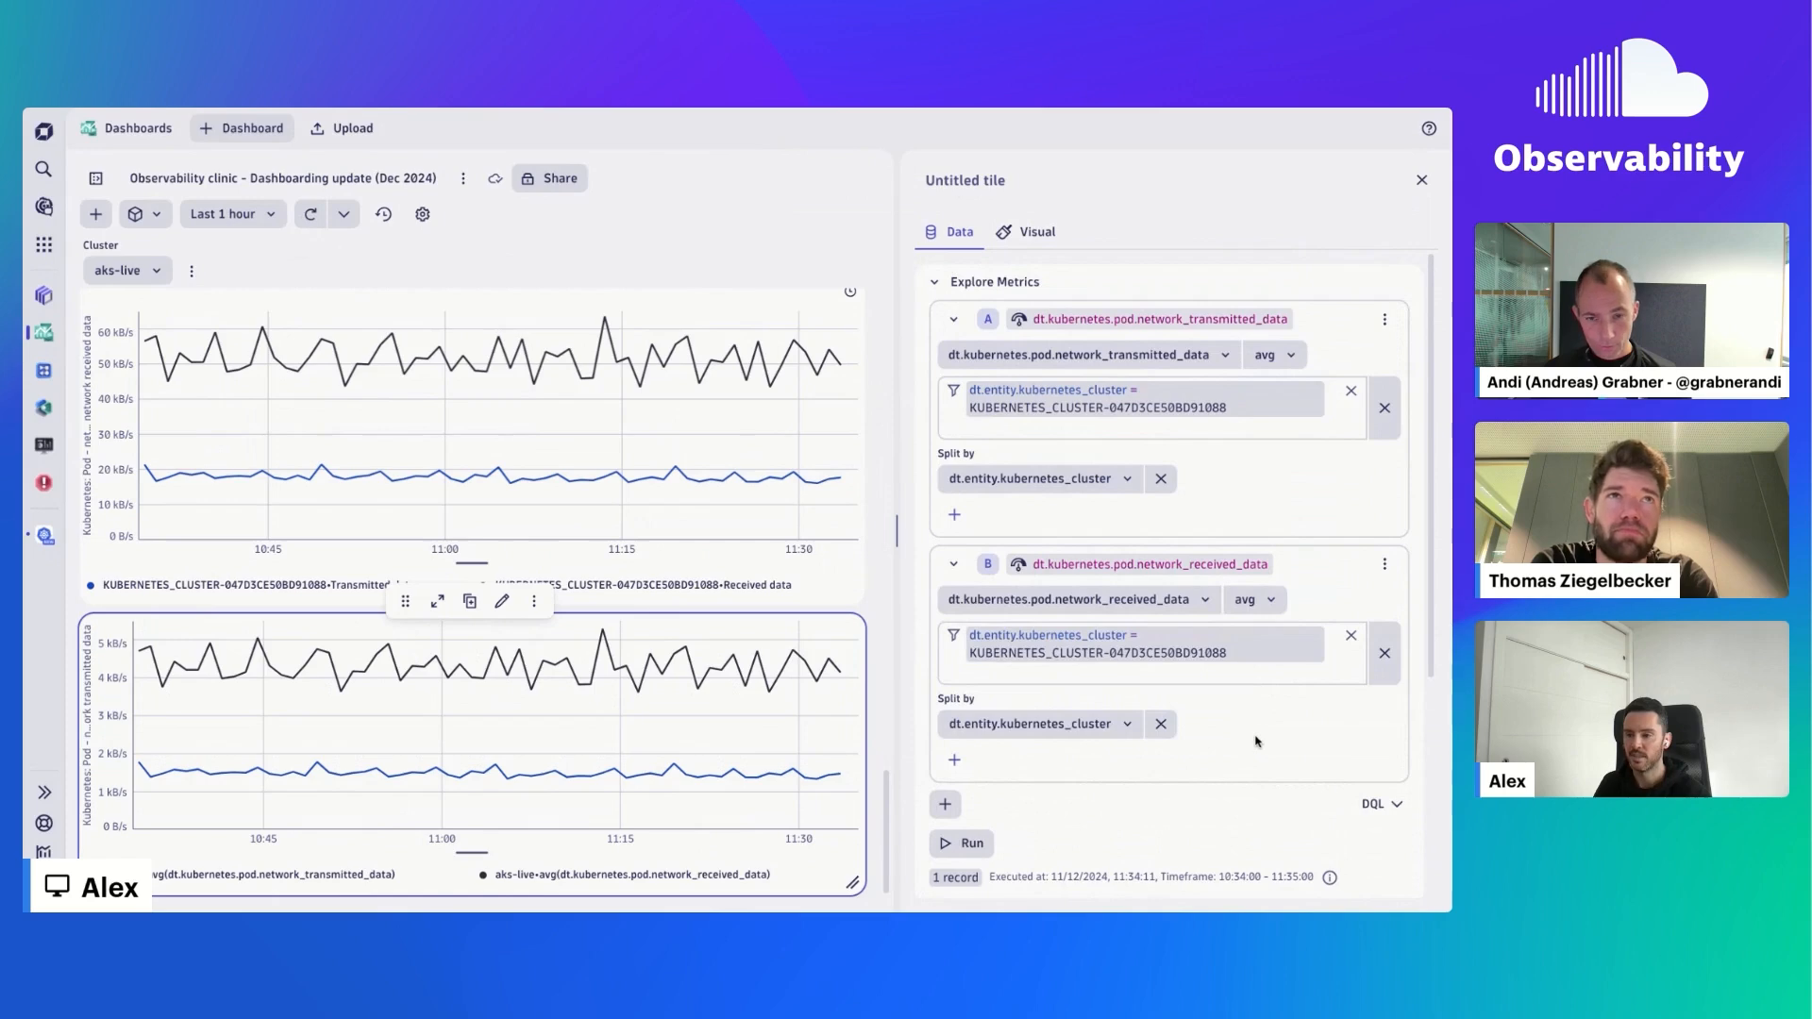
- Add an expression C with the formula (A/B) *100, run the query, and isolate the aks-live C series in the chart
scroll(1256, 741, "down", 1)
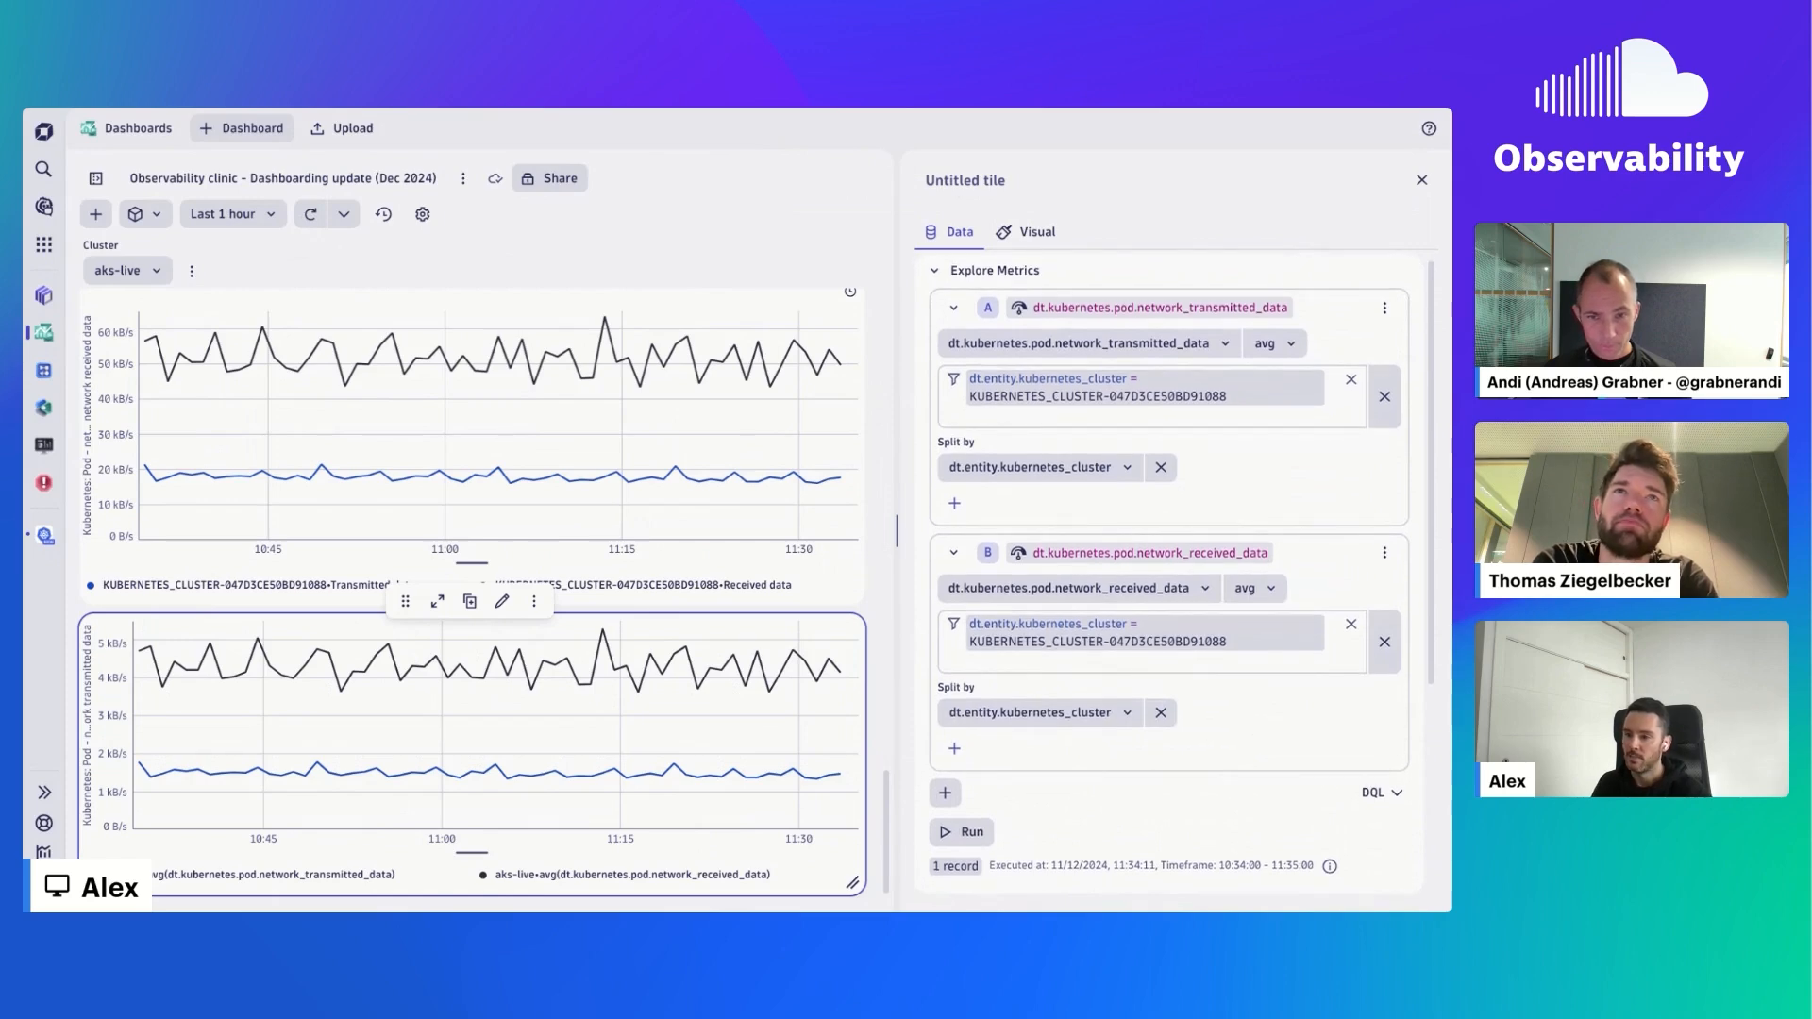
scroll(1178, 579, "down", 2)
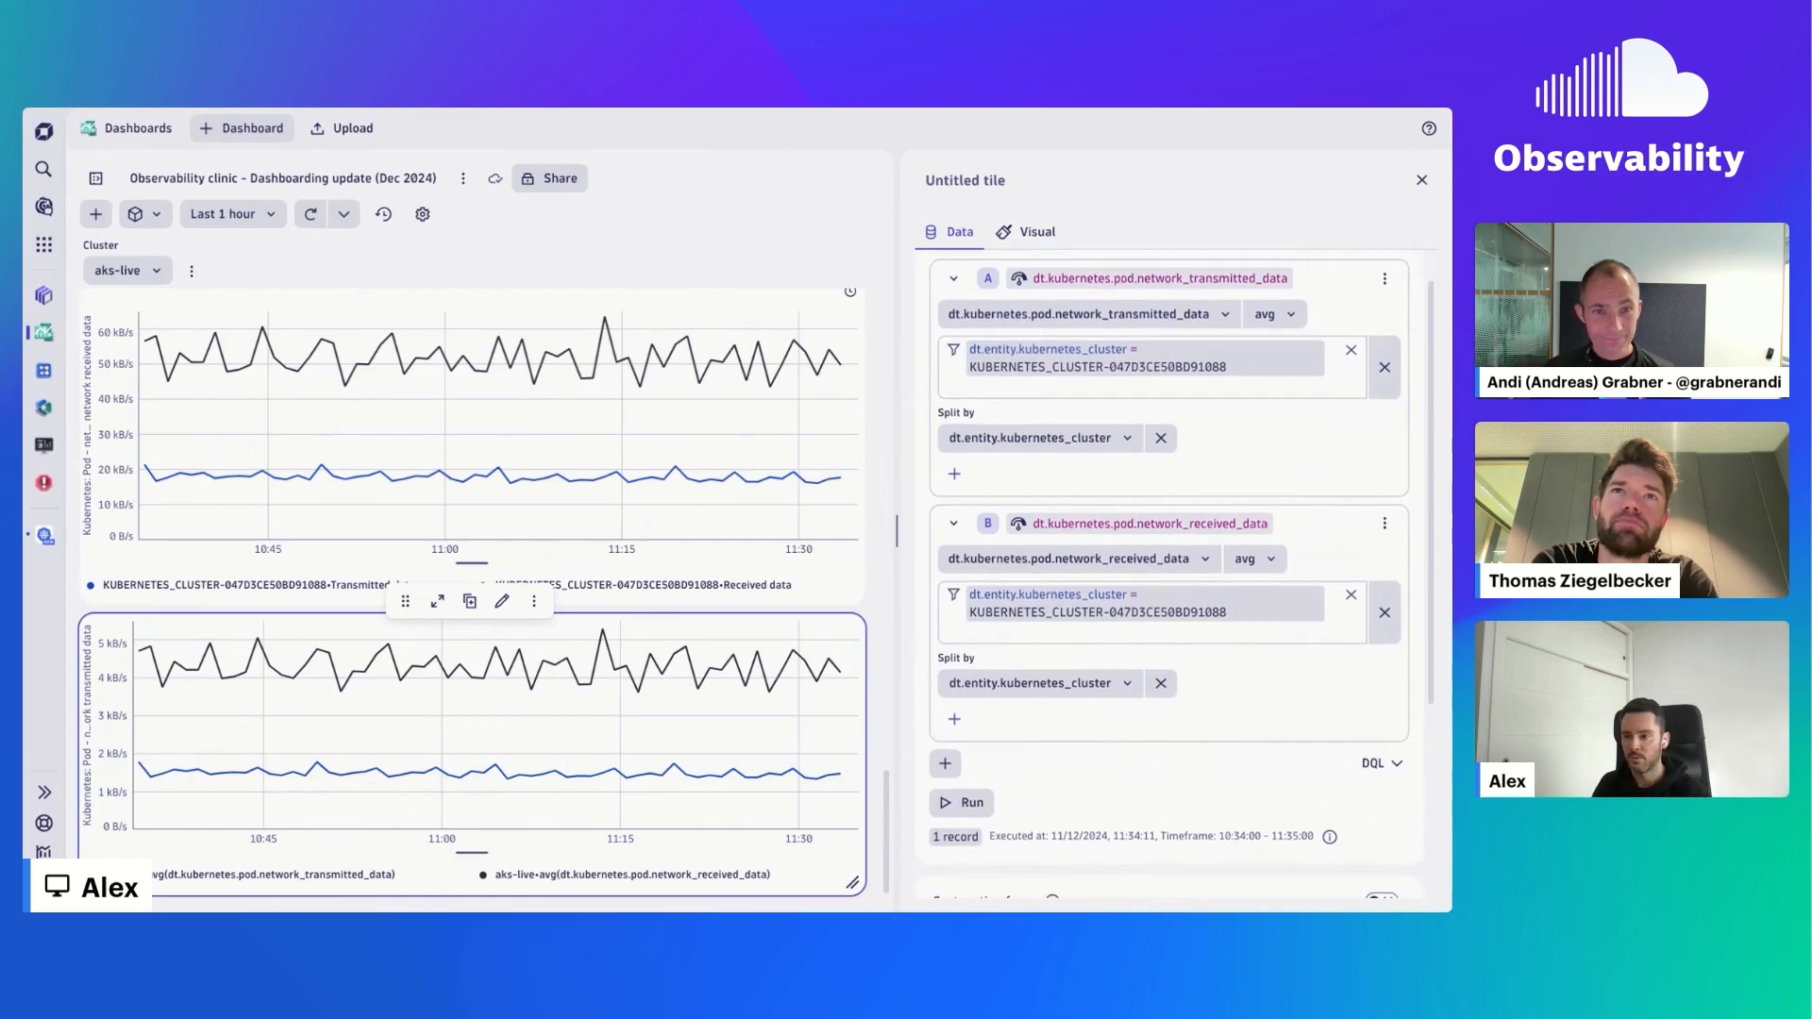
scroll(1179, 579, "down", 2)
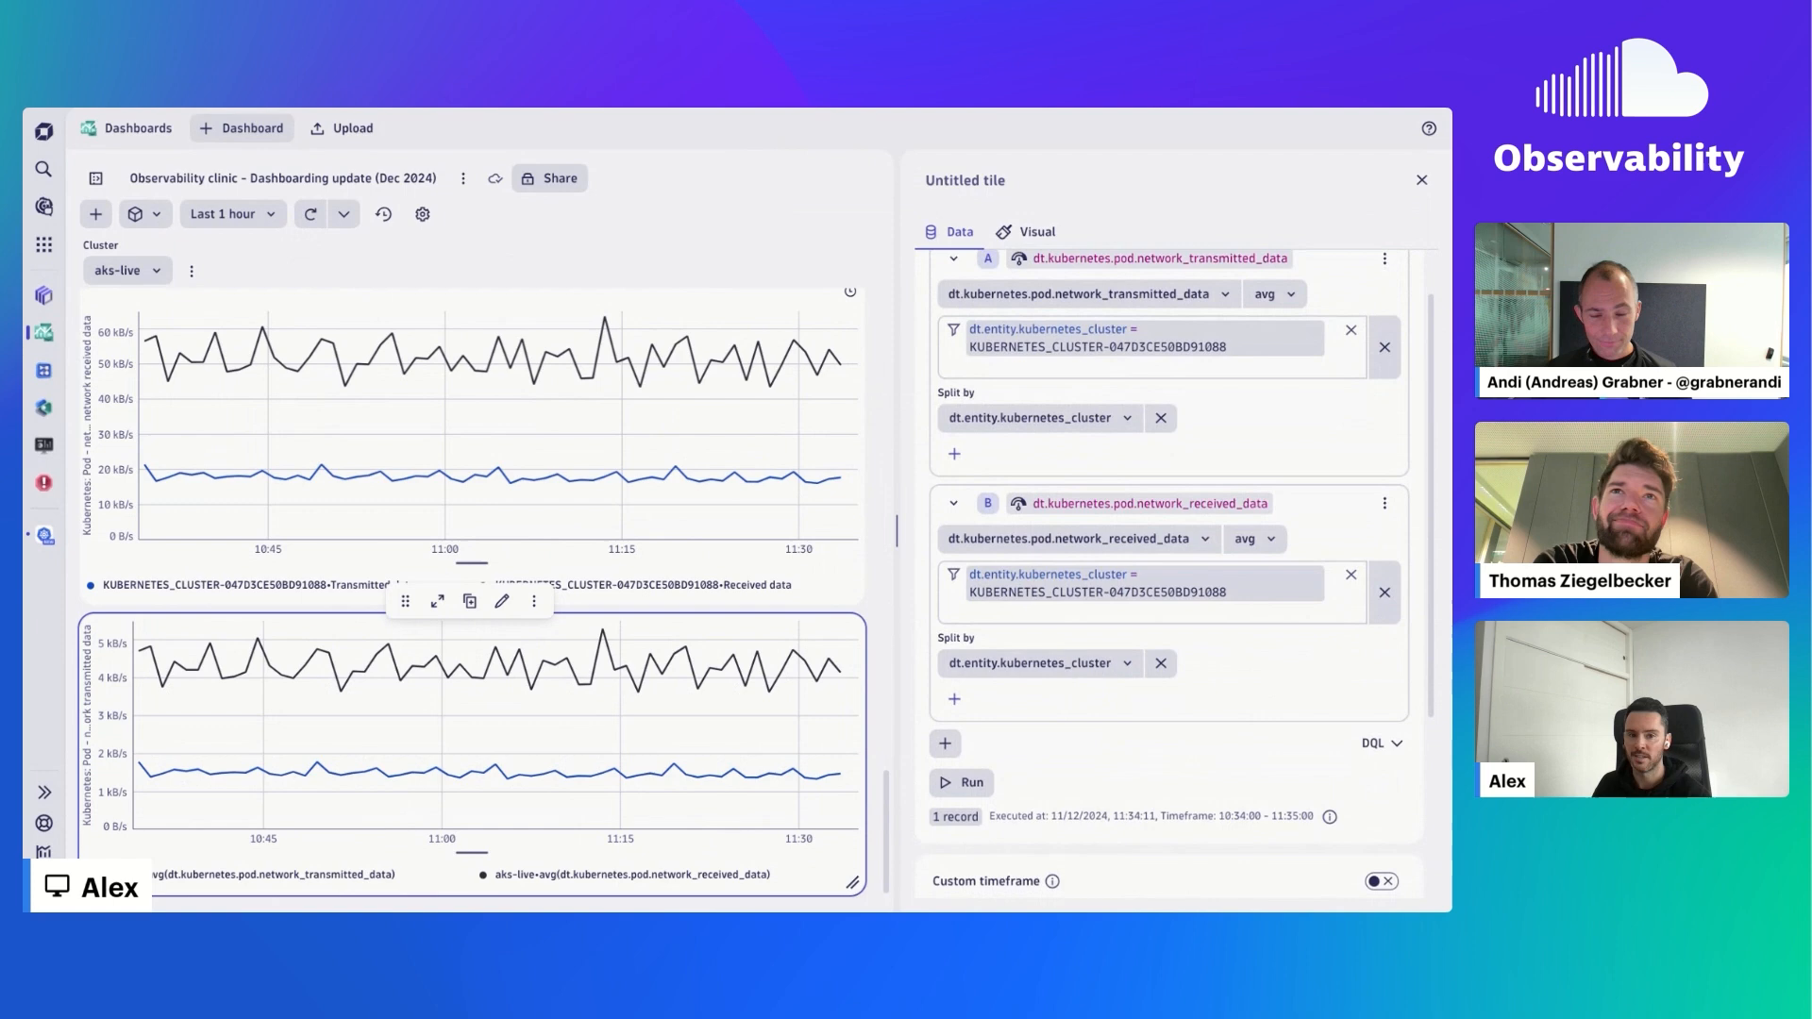
left_click(944, 746)
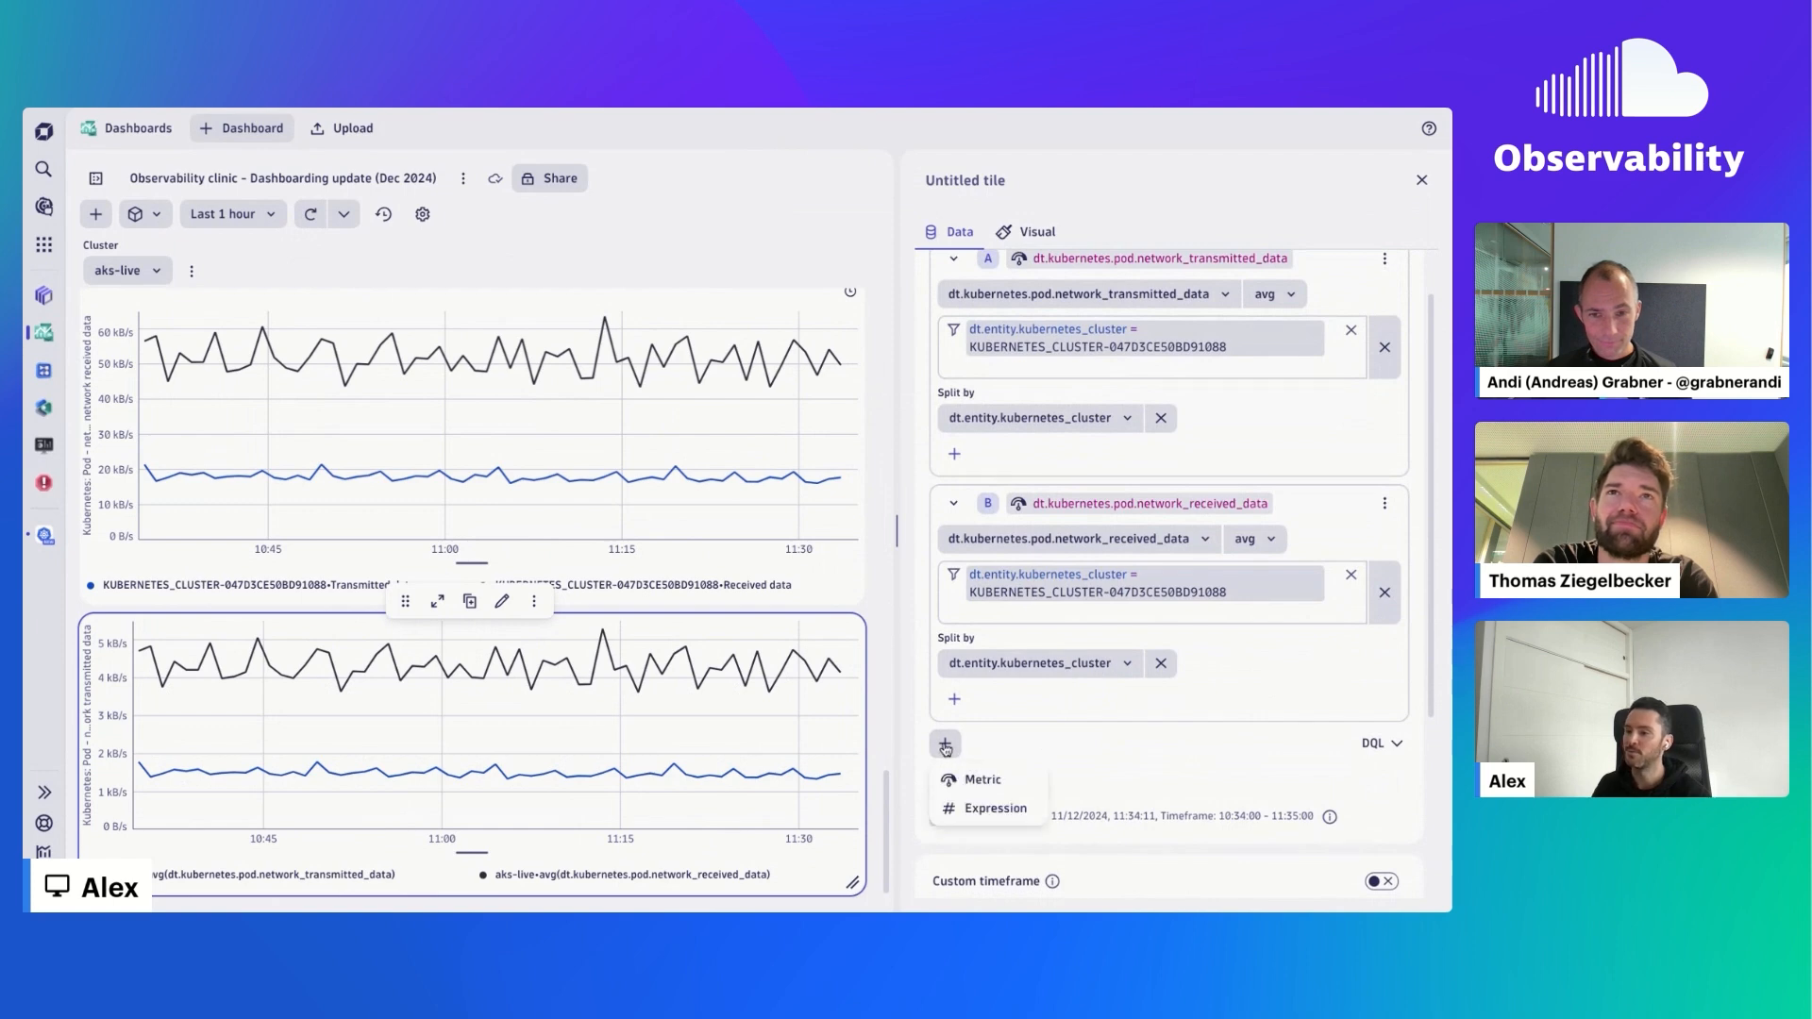
left_click(1021, 809)
scroll(1114, 766, "down", 1)
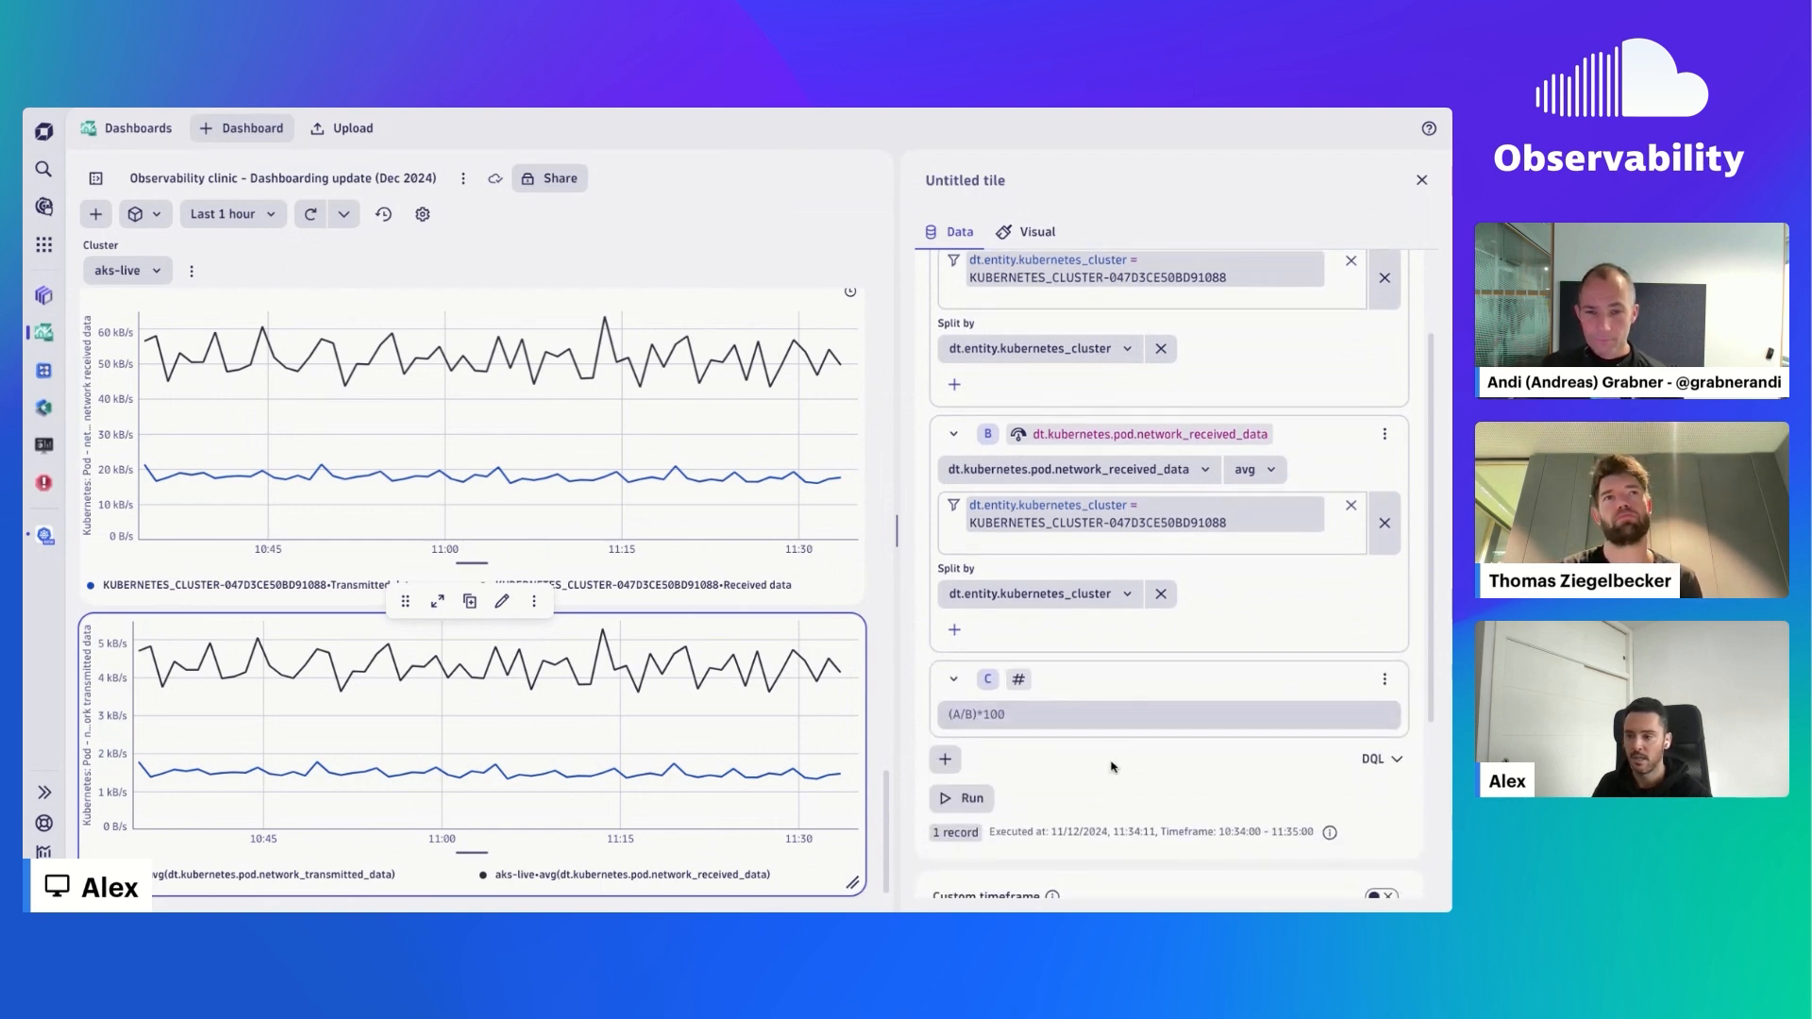
left_click(1121, 720)
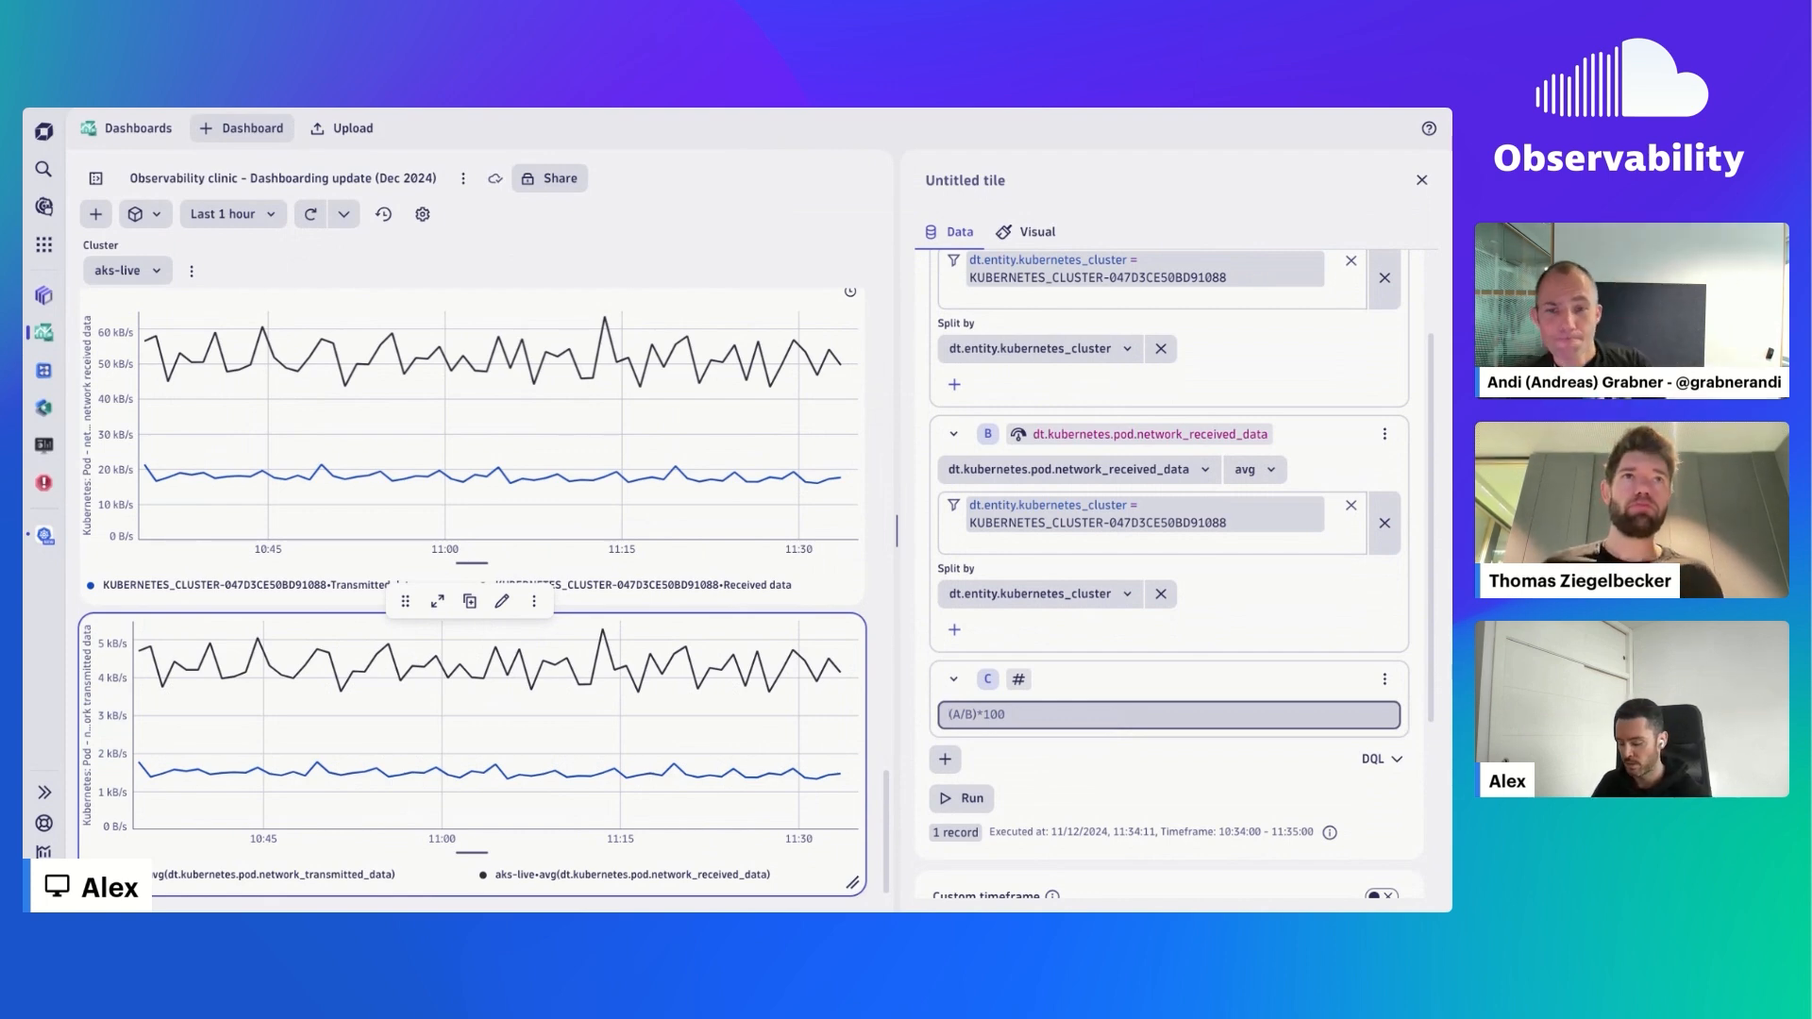
type("(A")
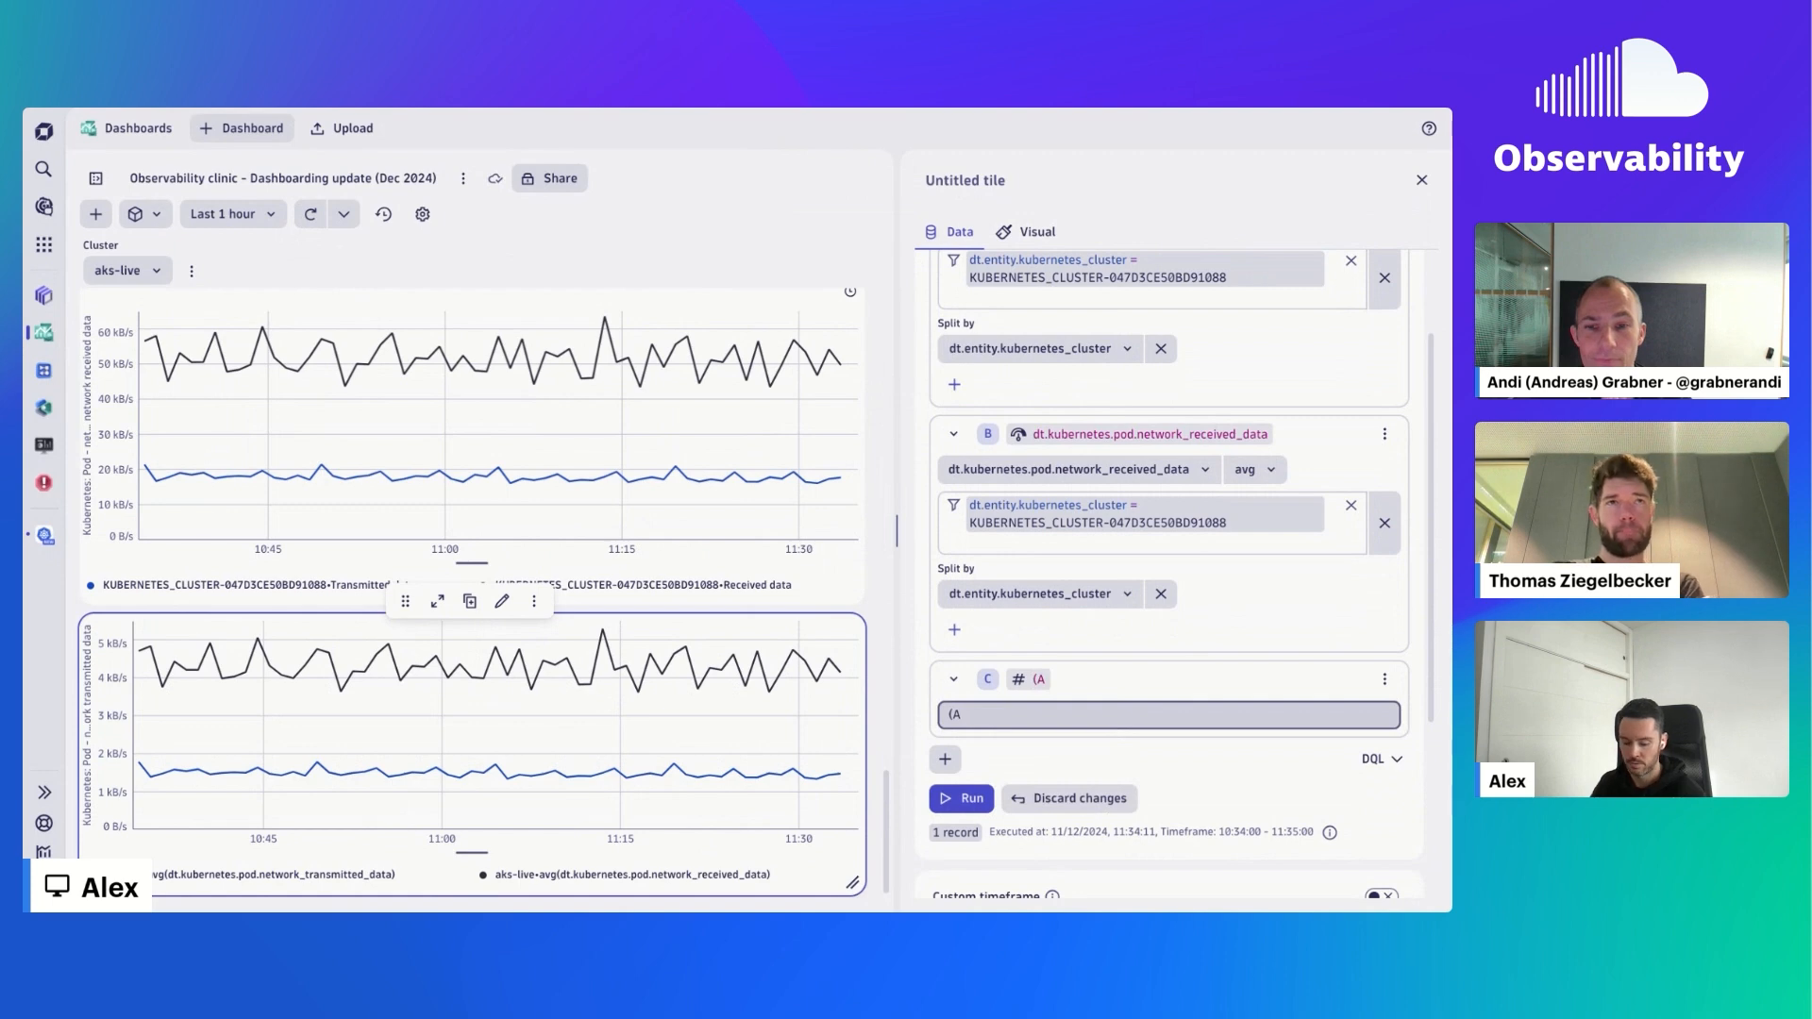
type("/B)")
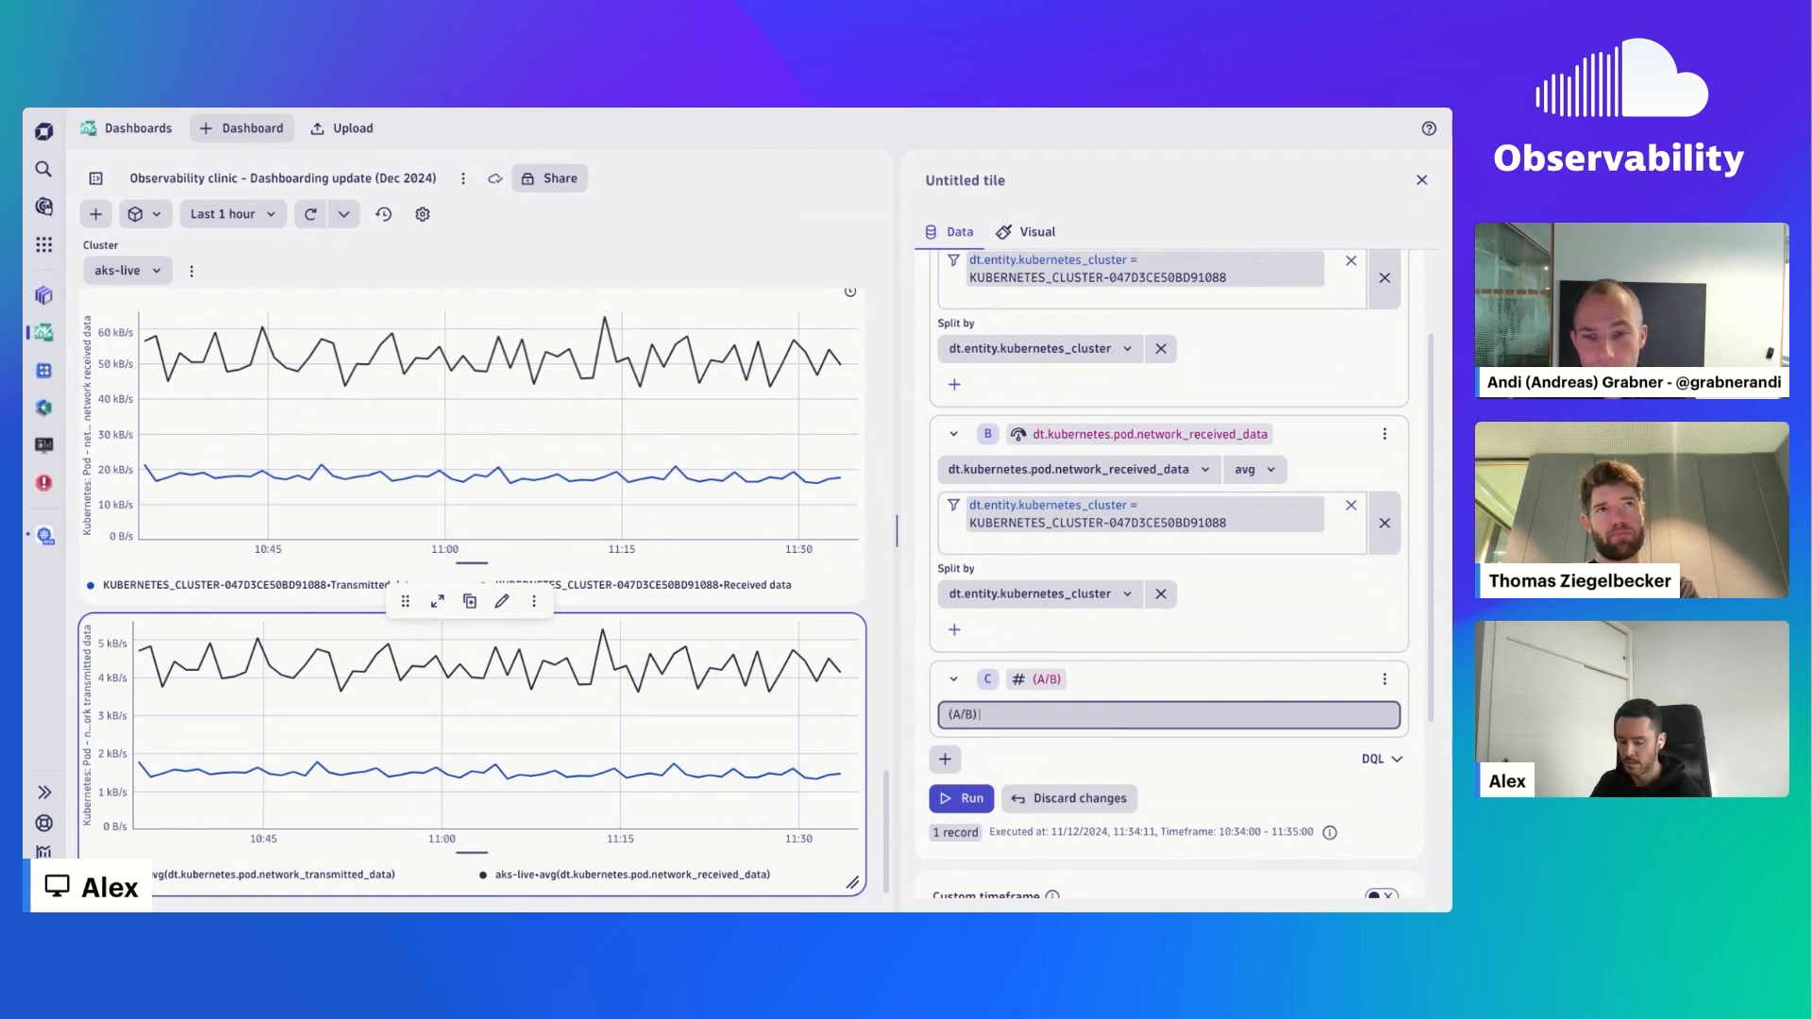
type(" *100")
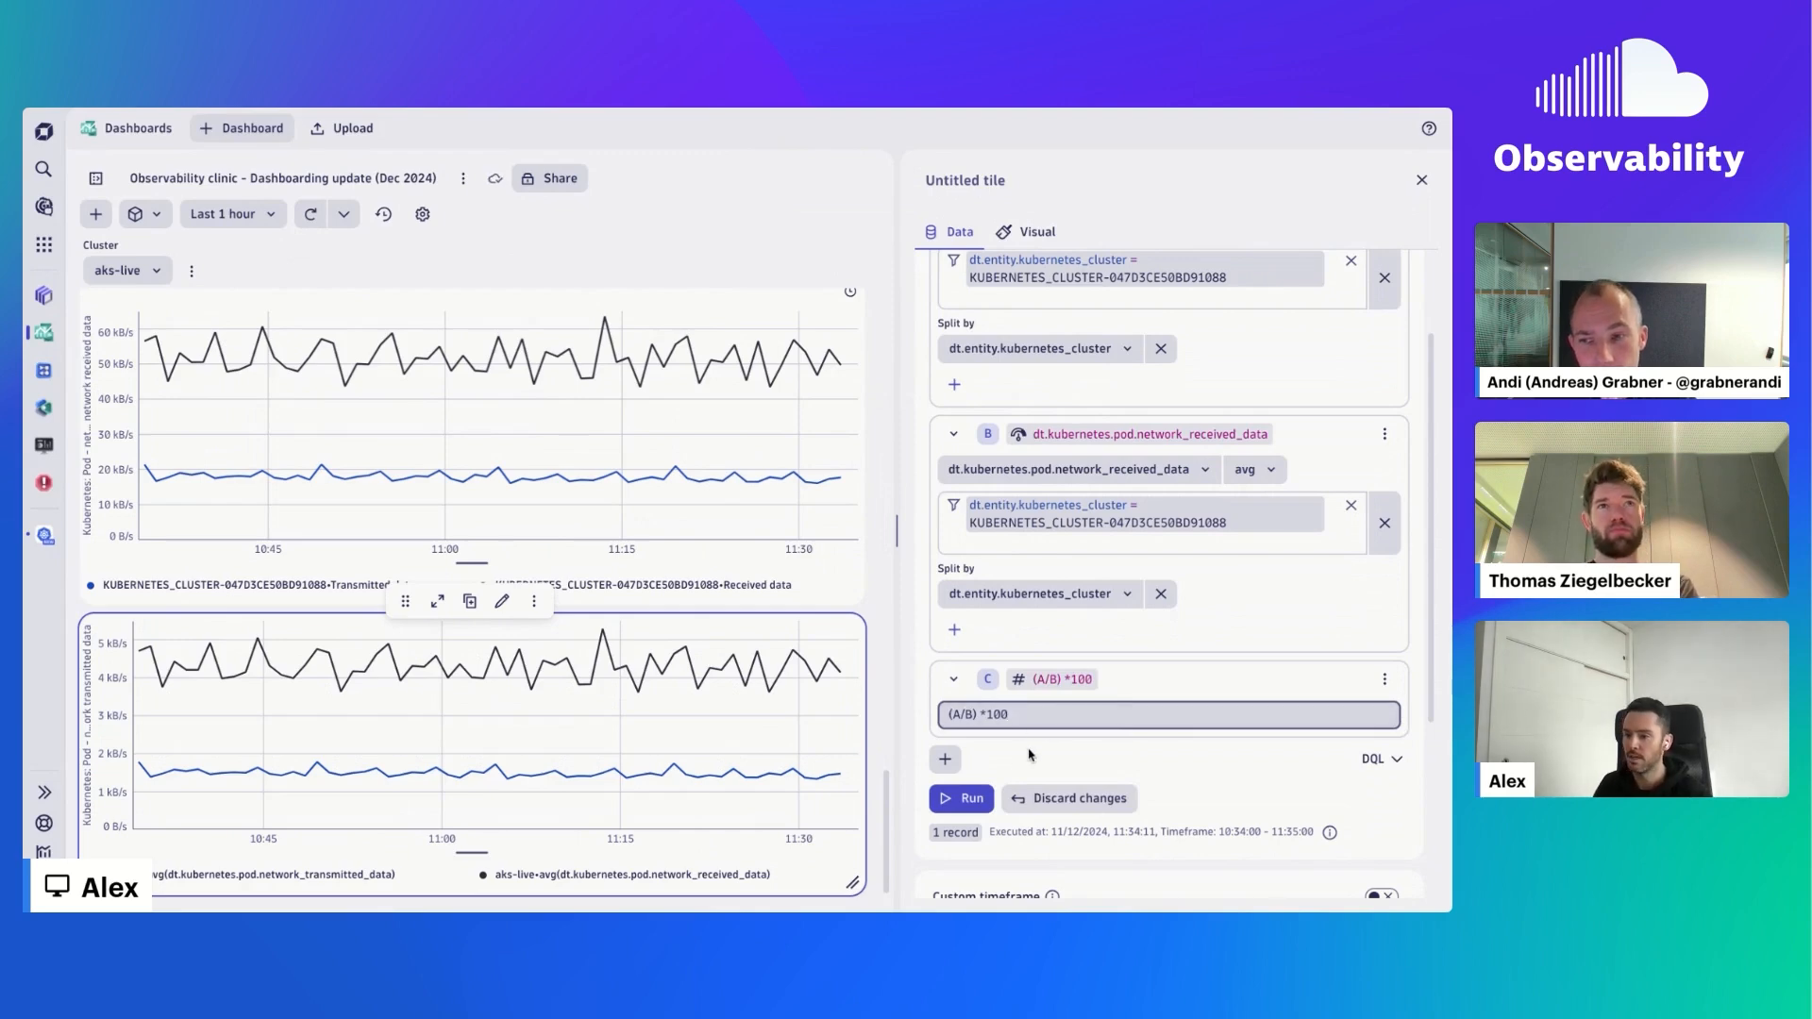
left_click(969, 801)
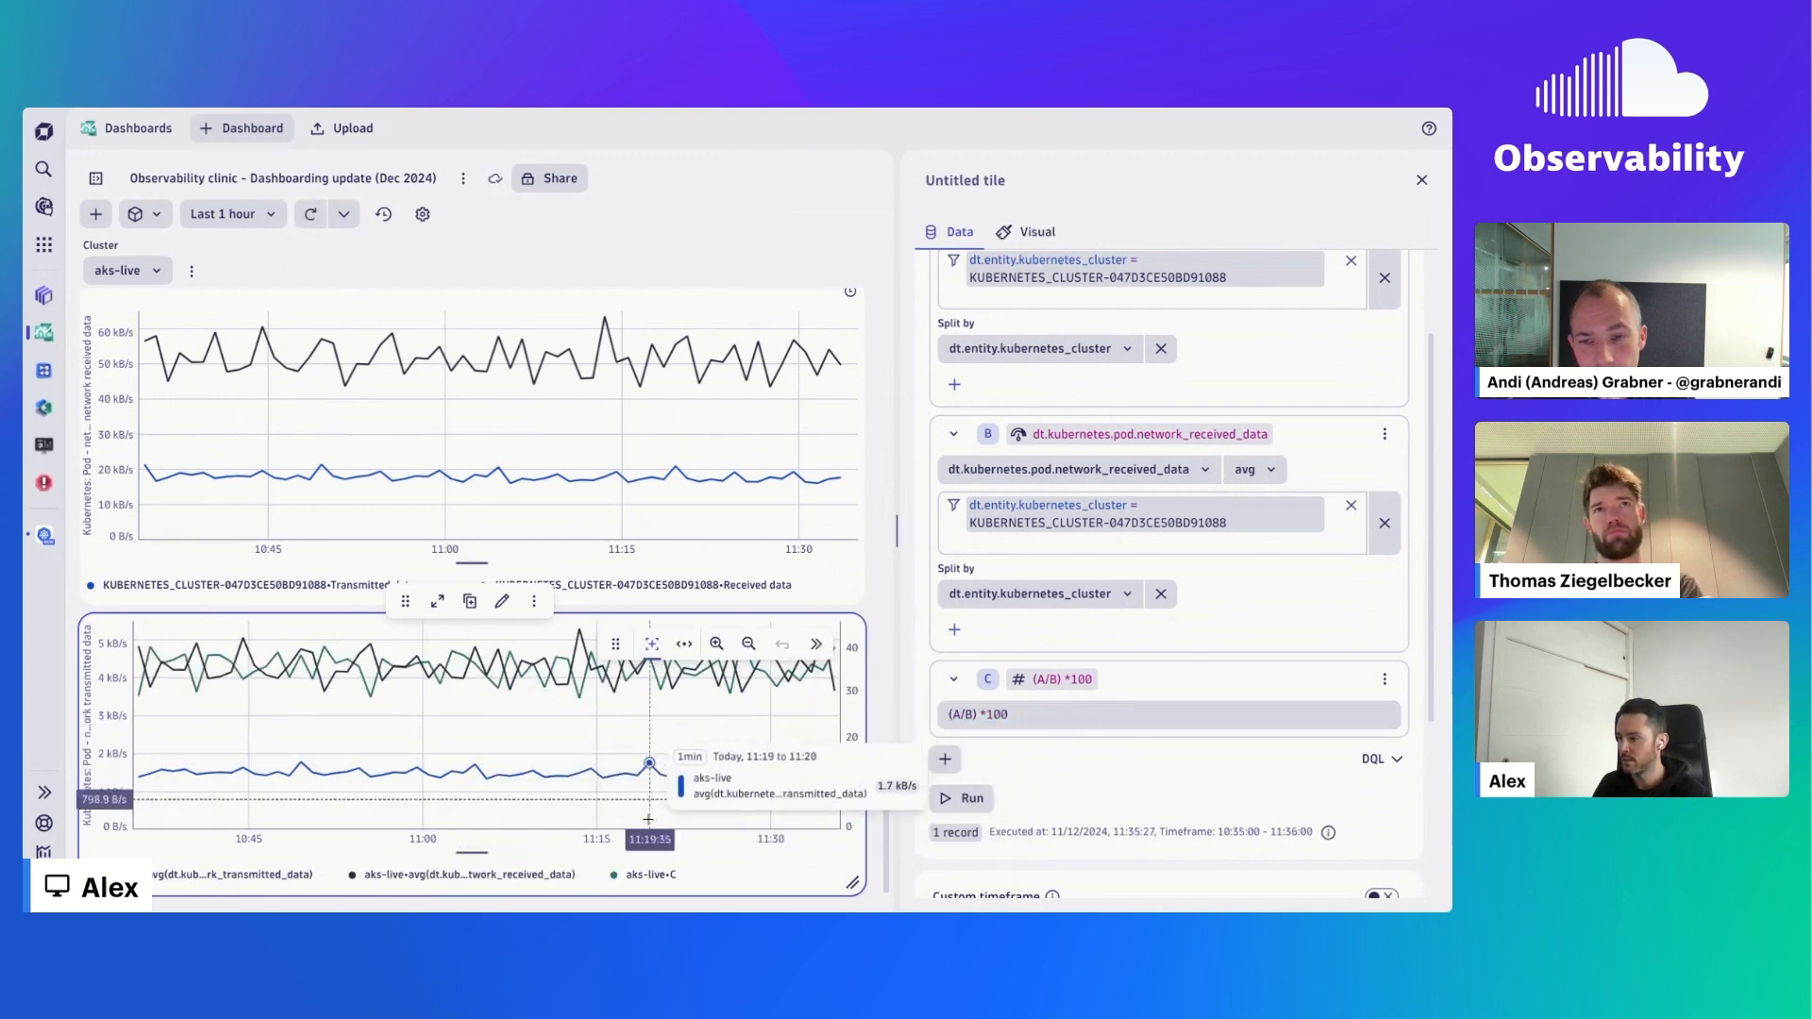
left_click(663, 872)
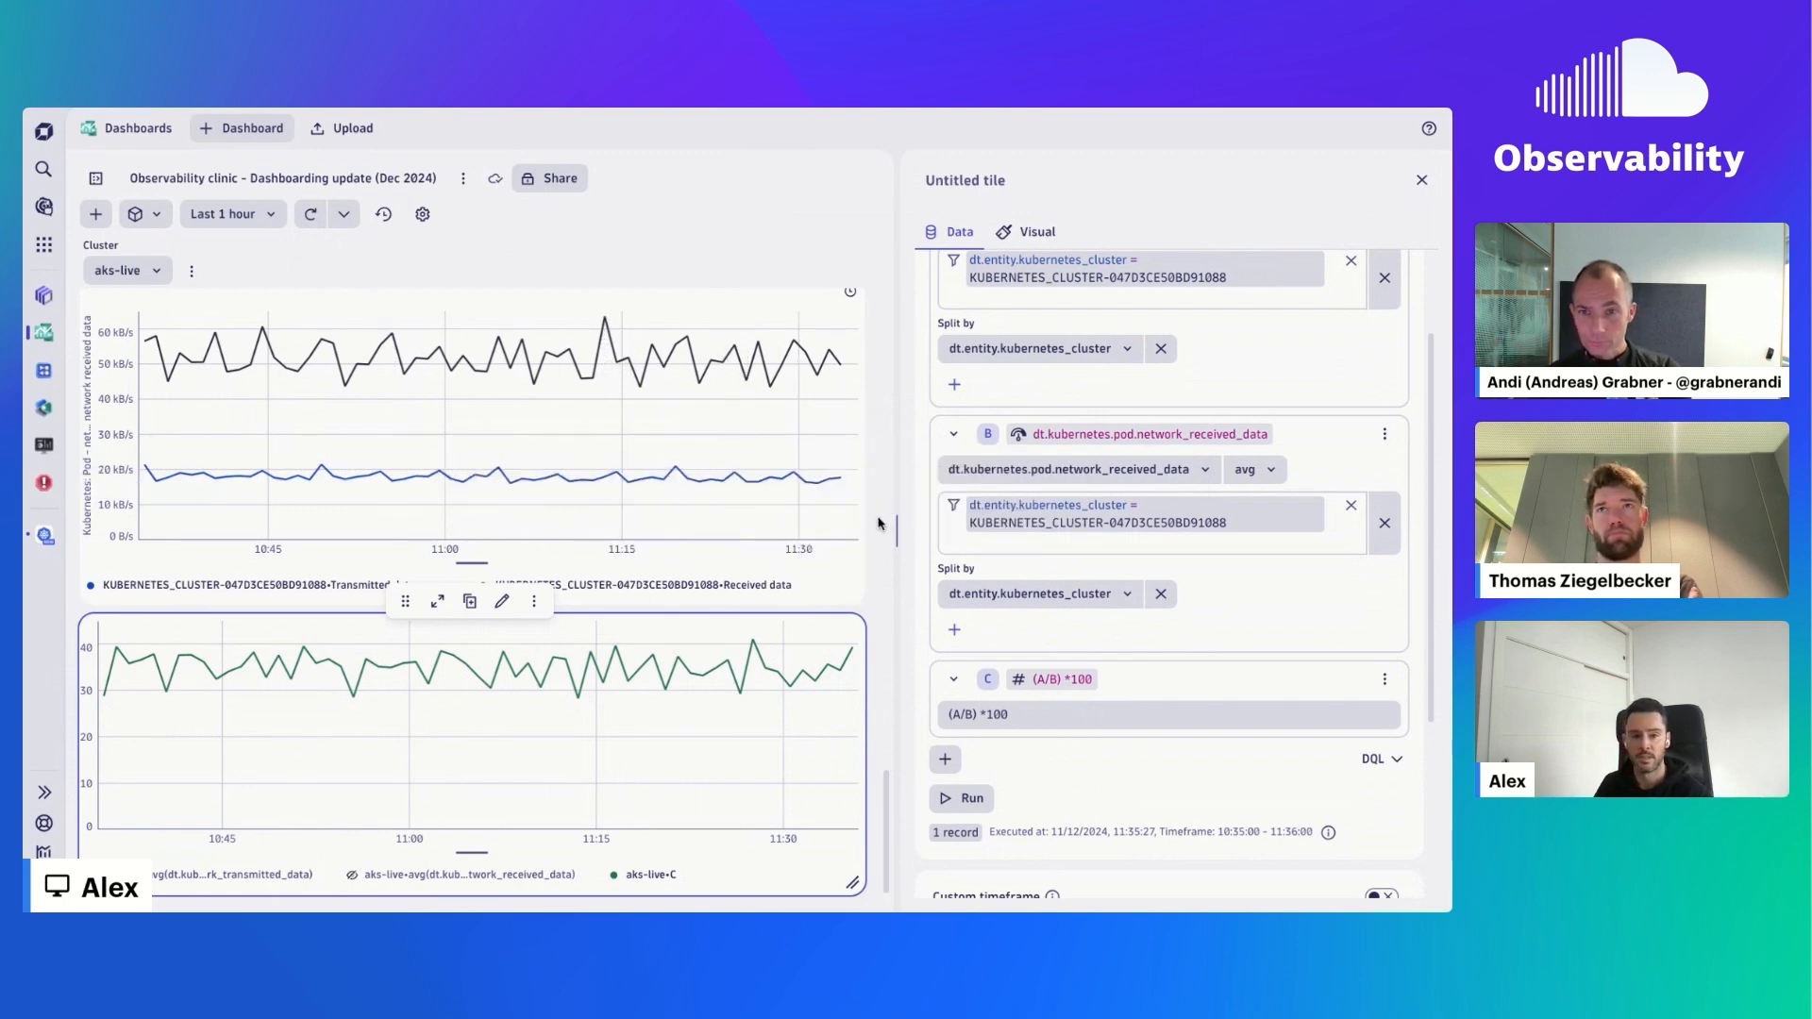
- Add a Logs tile to the dashboard and widen it to about two and a half times its original width
left_click(98, 218)
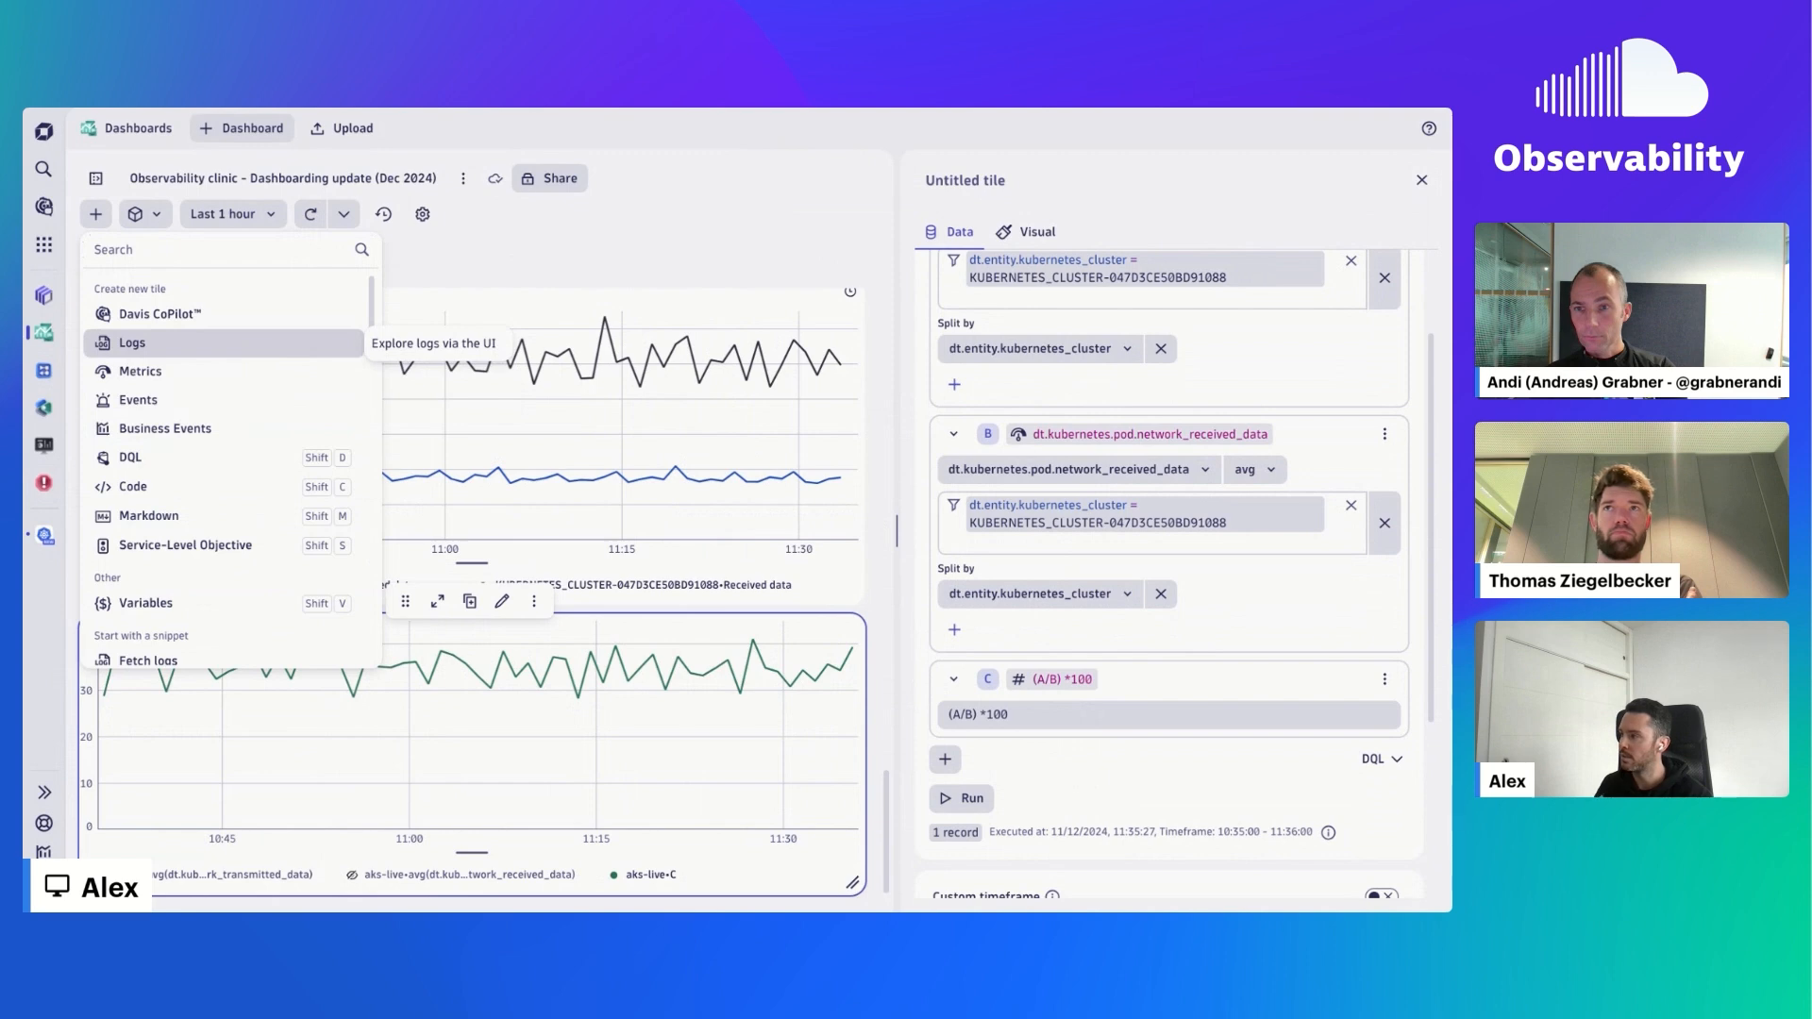
left_click(132, 343)
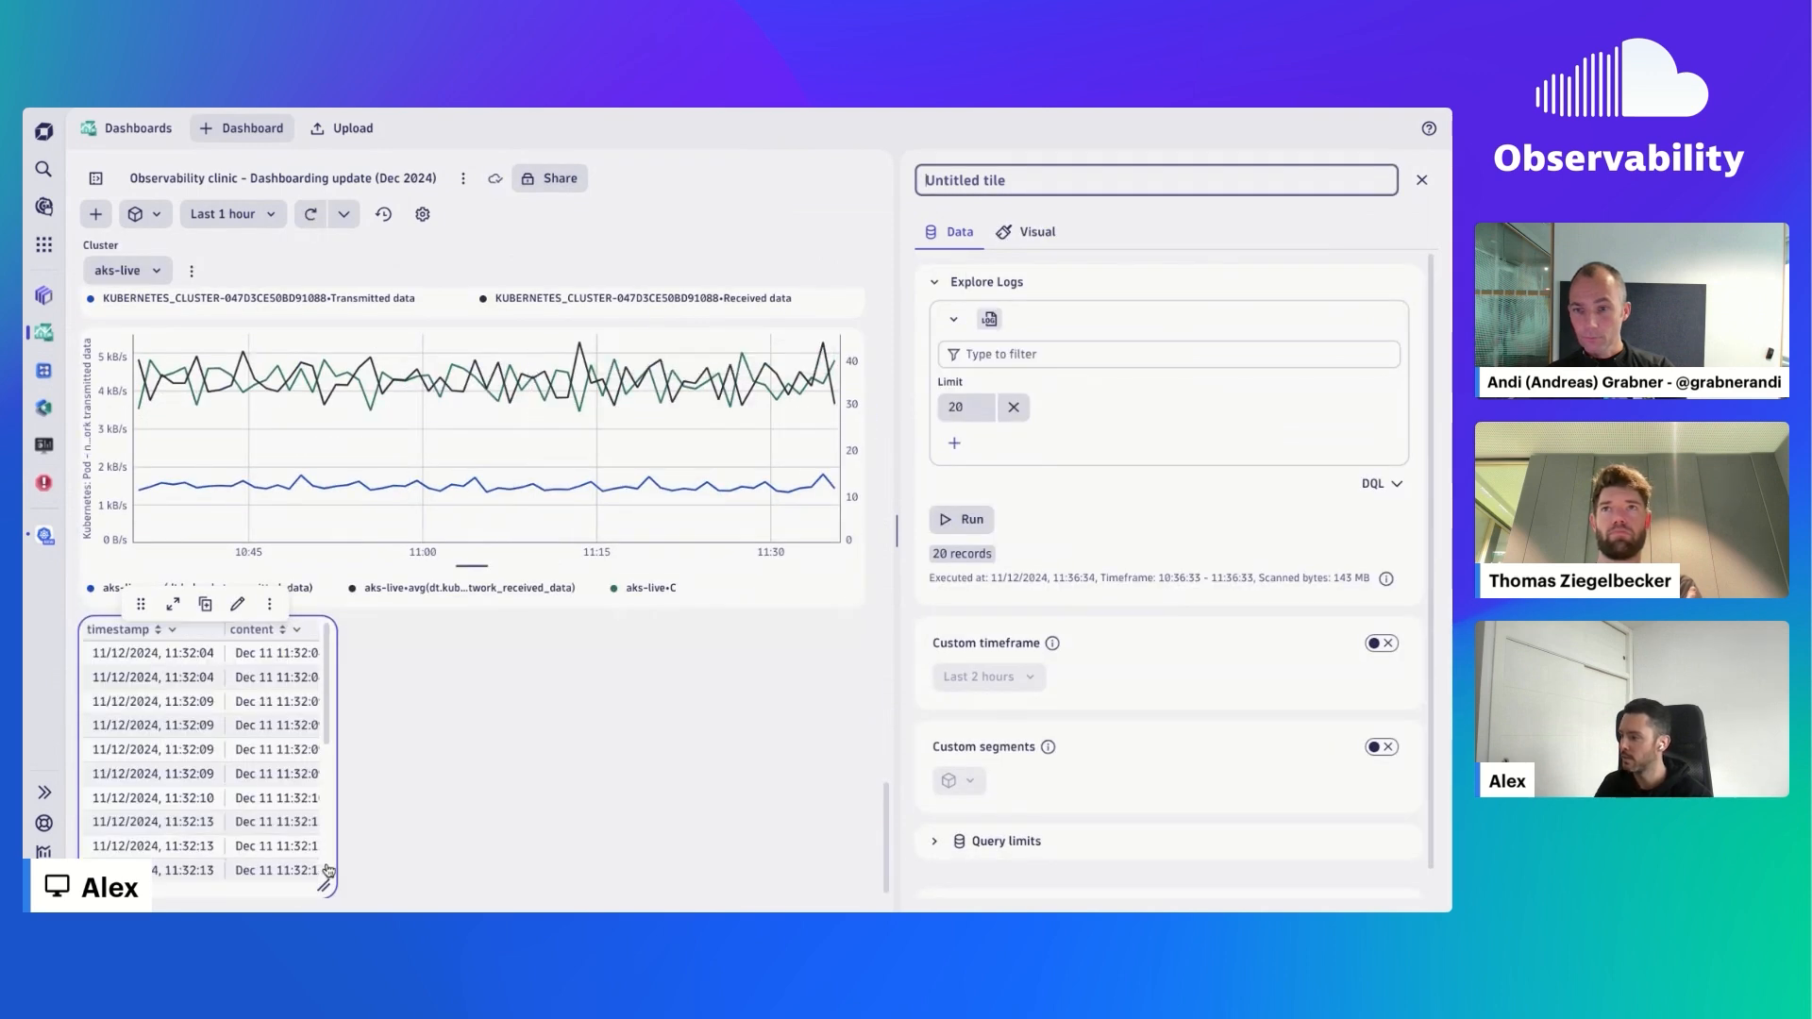
left_click_drag(325, 883, 655, 884)
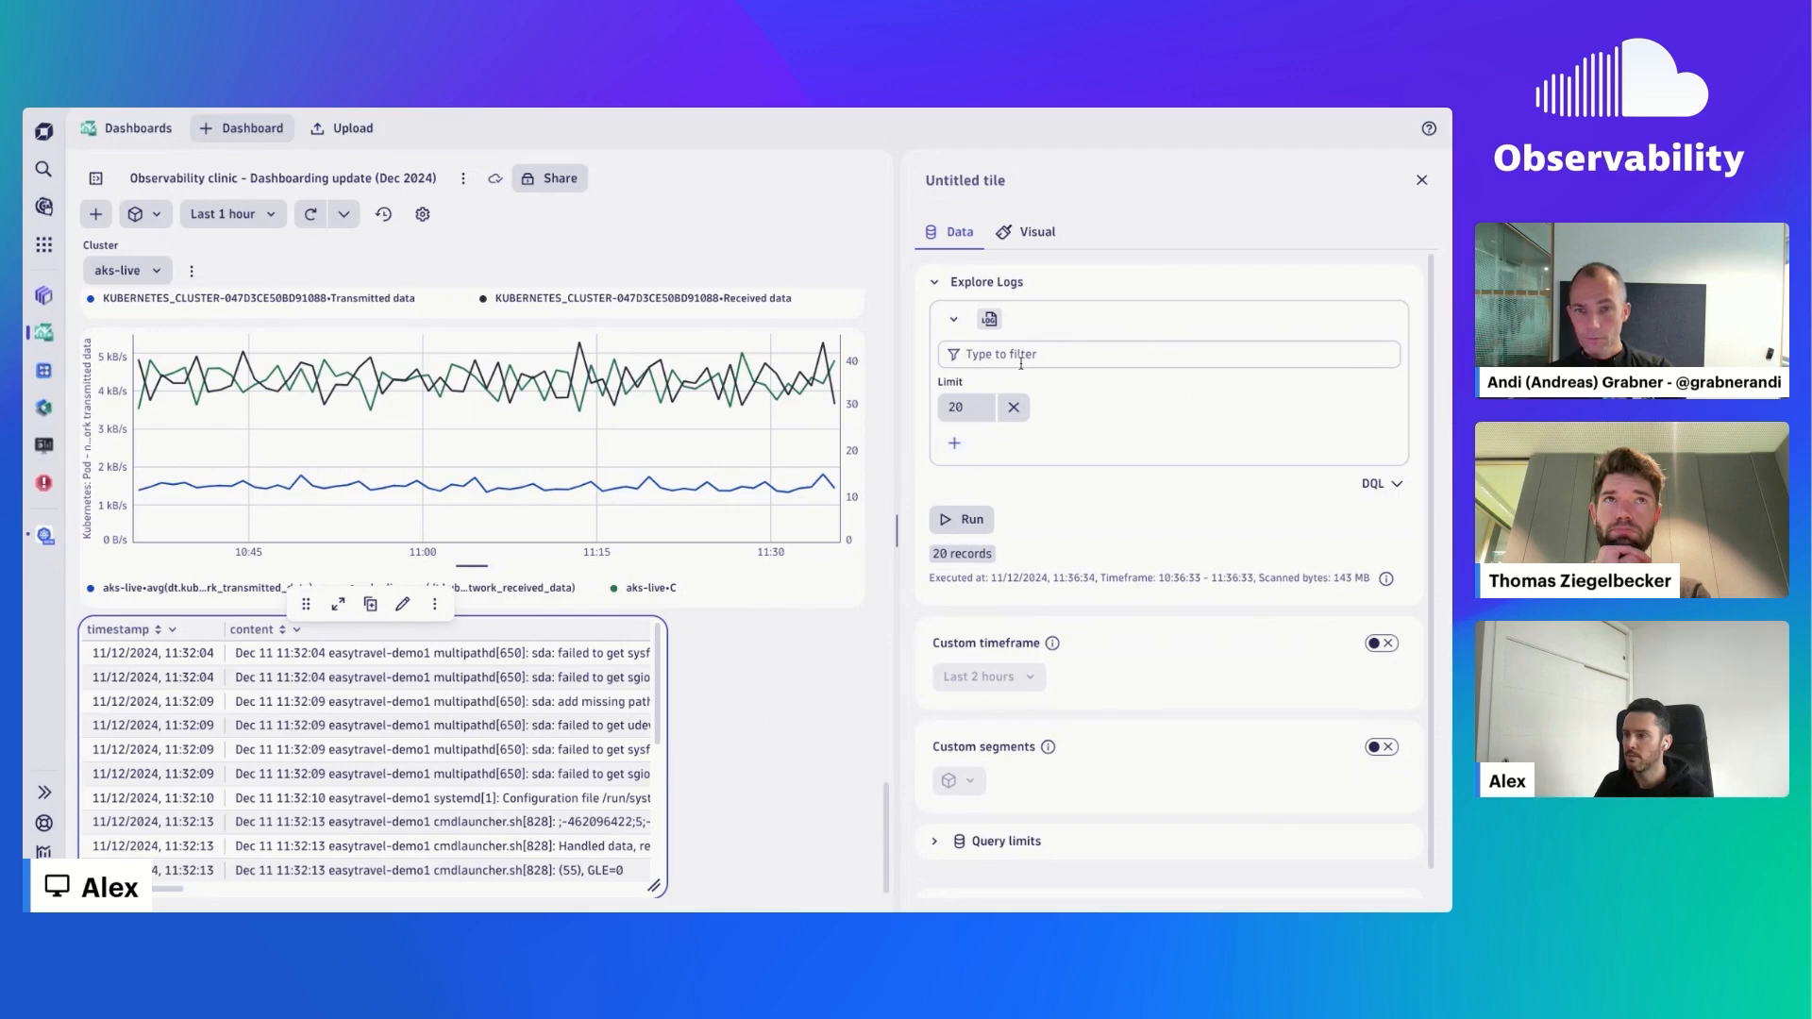
- Summarize the log records as a Count by status and run the query
left_click(954, 443)
left_click(1038, 542)
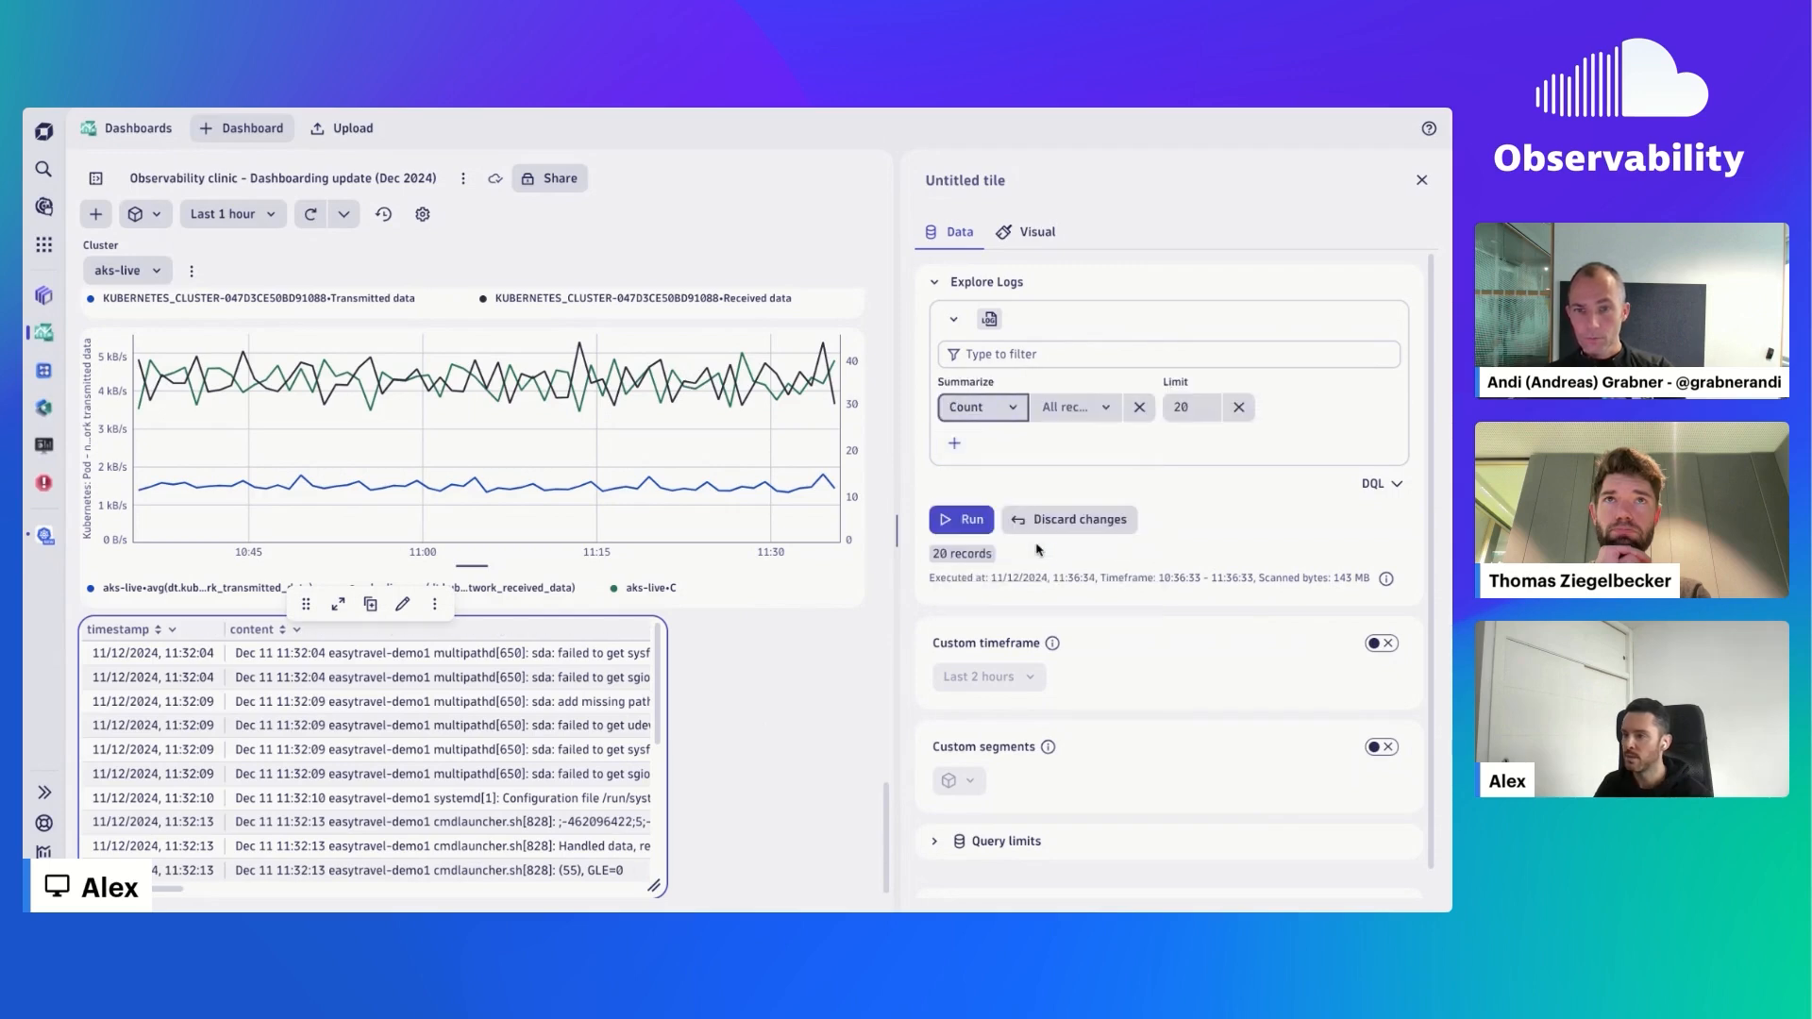
left_click(1049, 413)
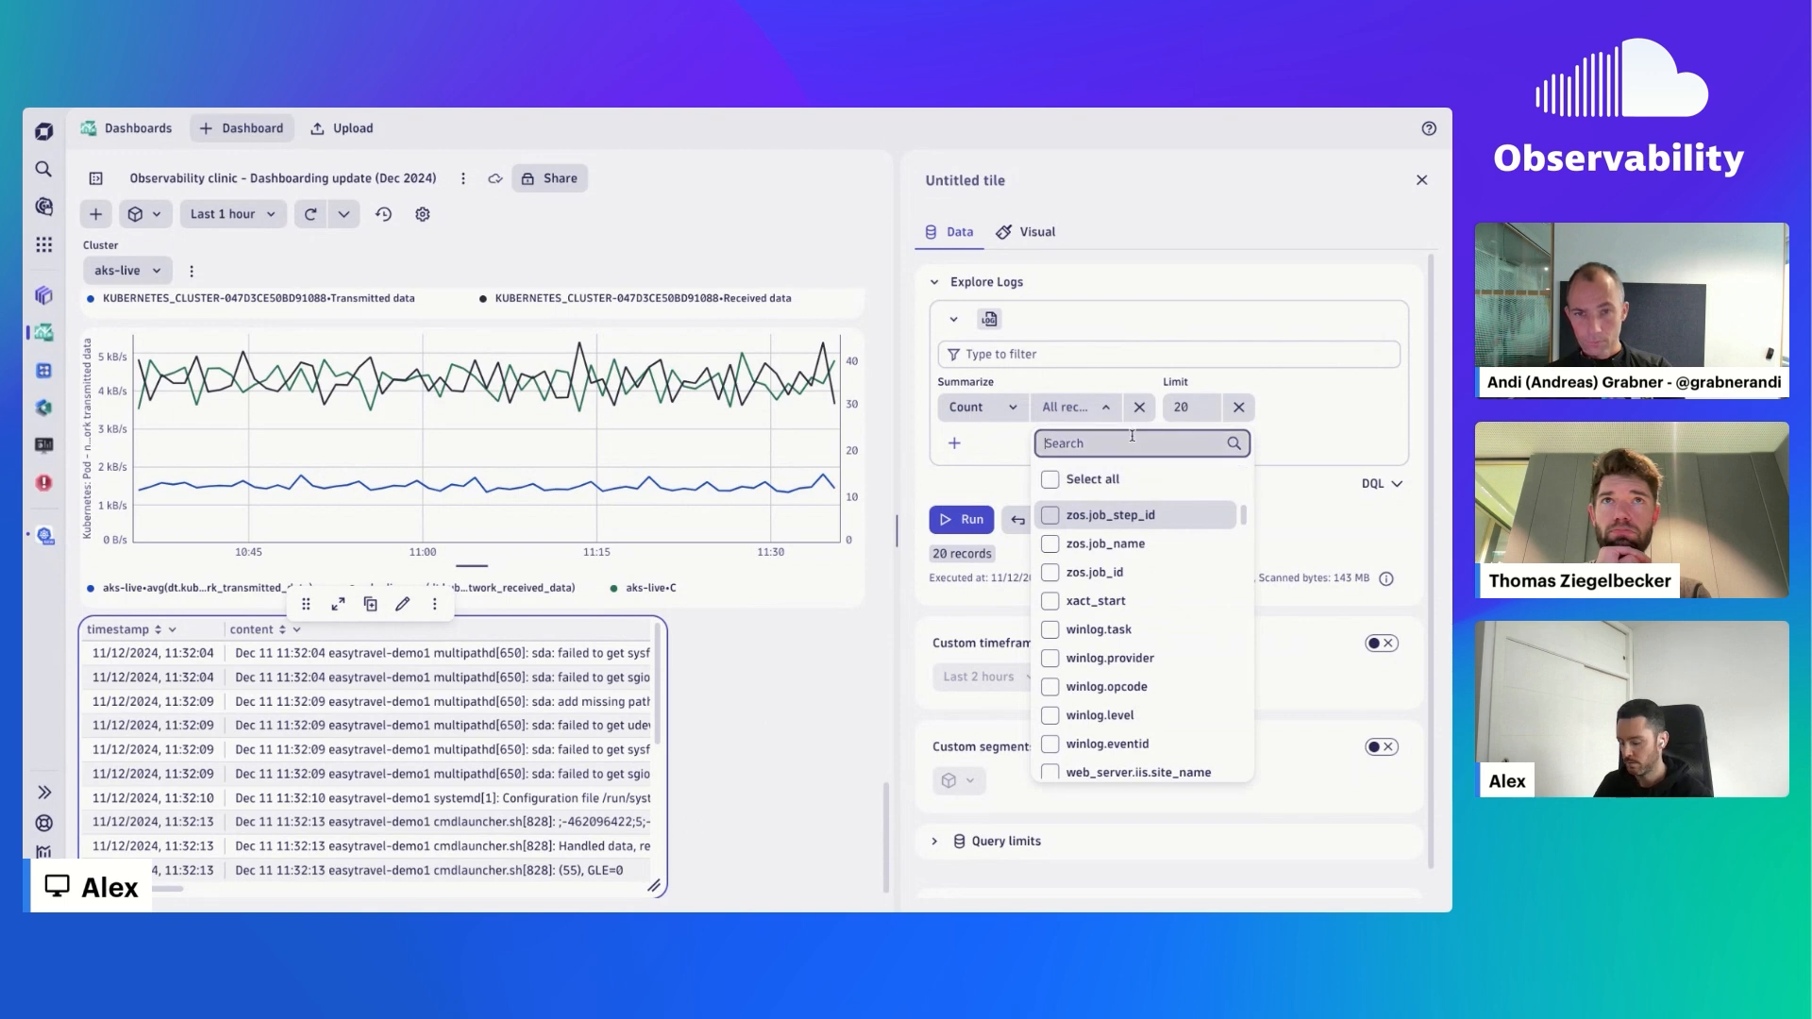
type("STATU")
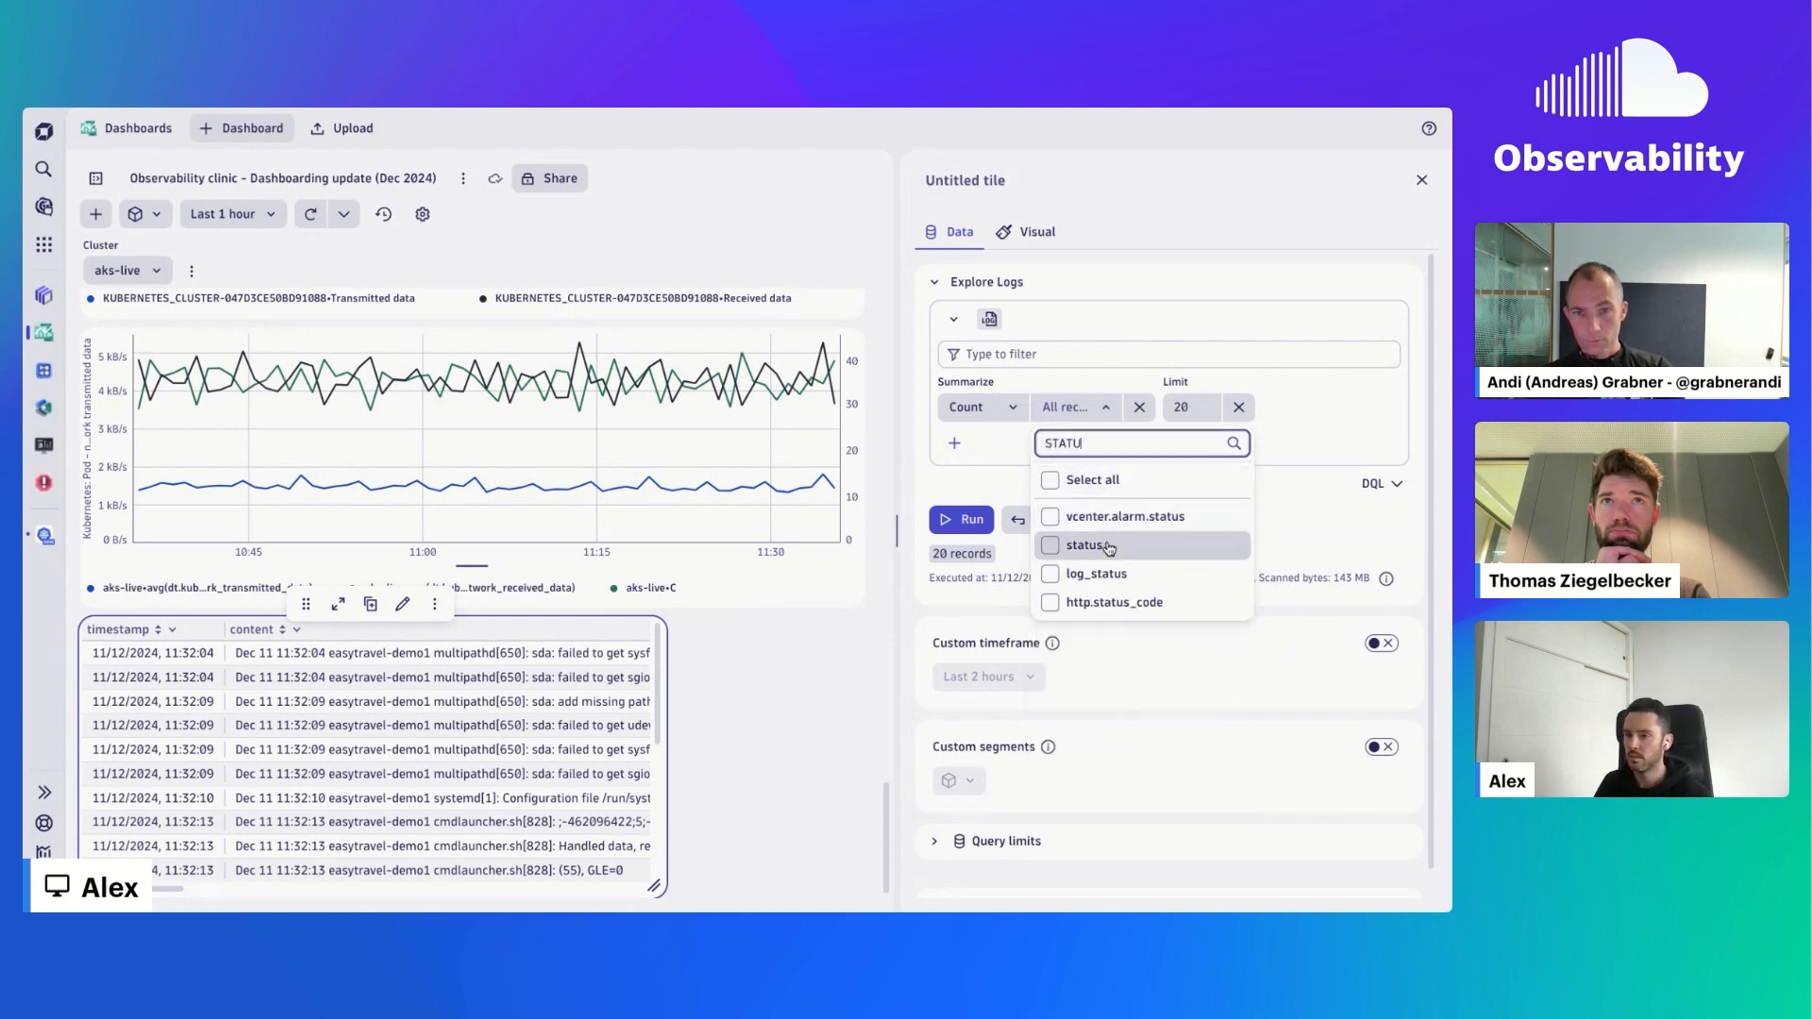
left_click(1109, 548)
left_click(968, 519)
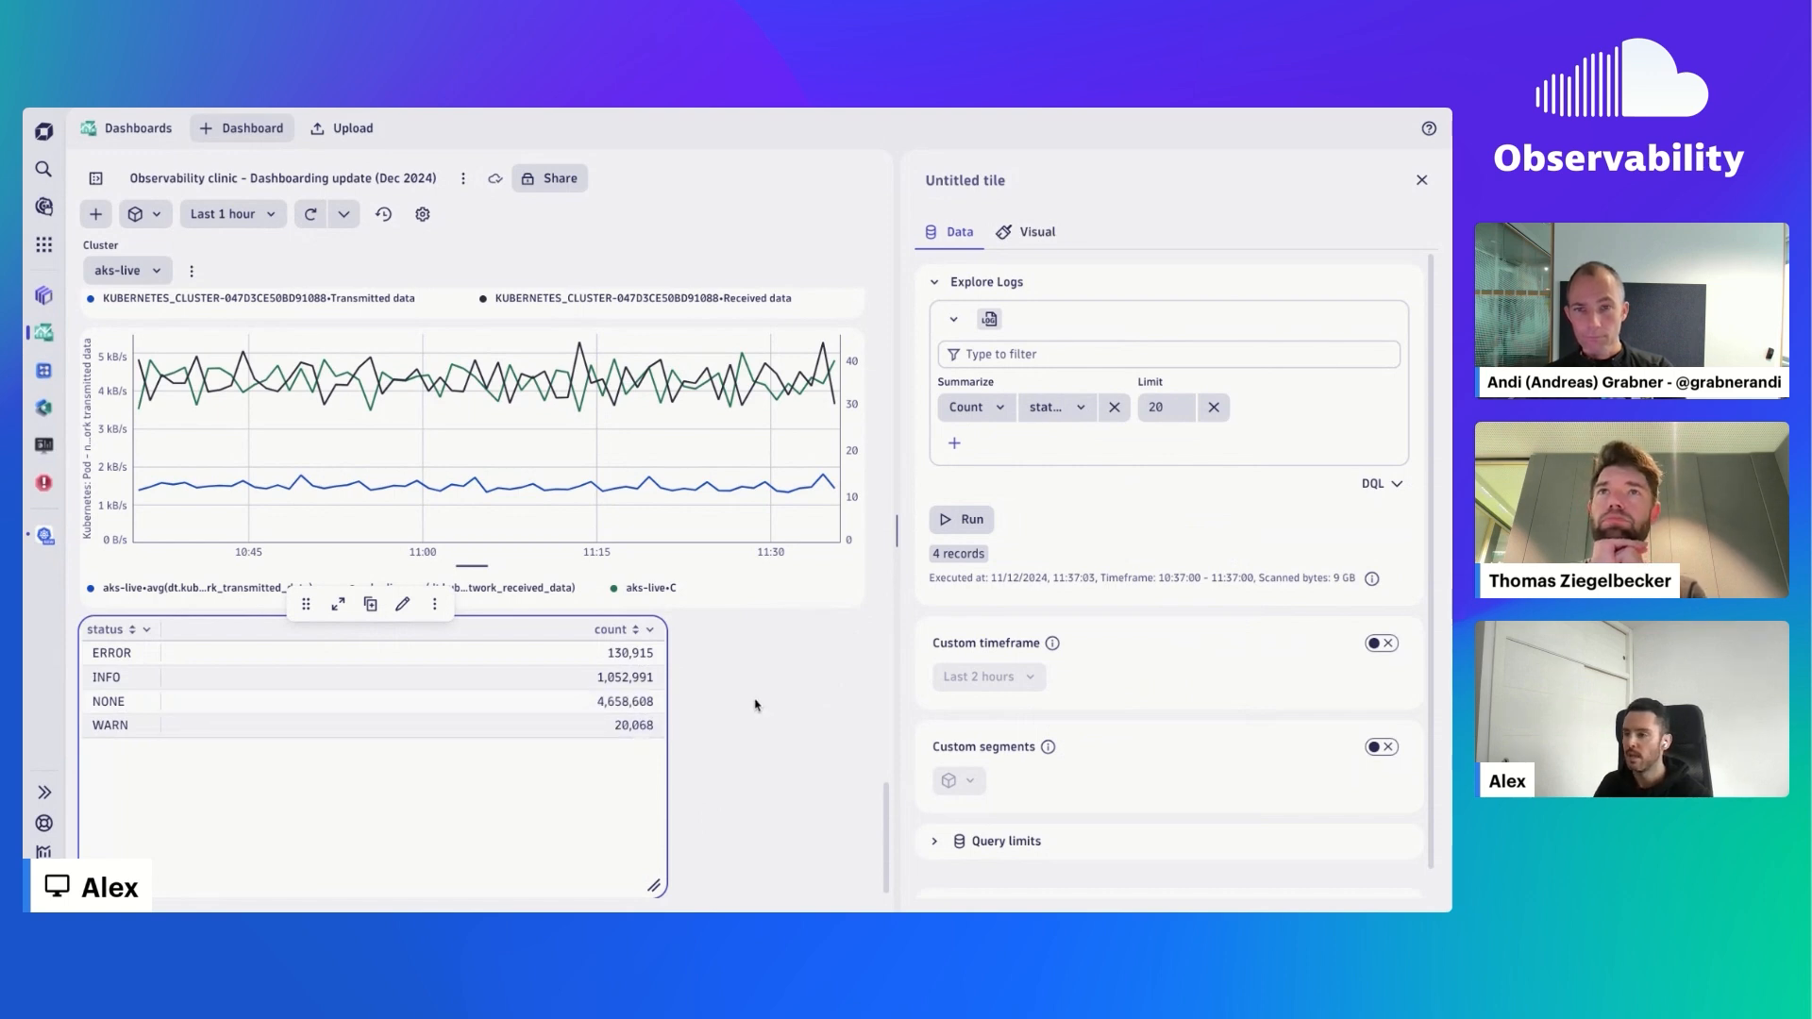
- Filter the Logs tile to dt.entity.kubernetes_cluster.name = aks-live and run it, first with the count by status and again with that summary removed
left_click(1056, 355)
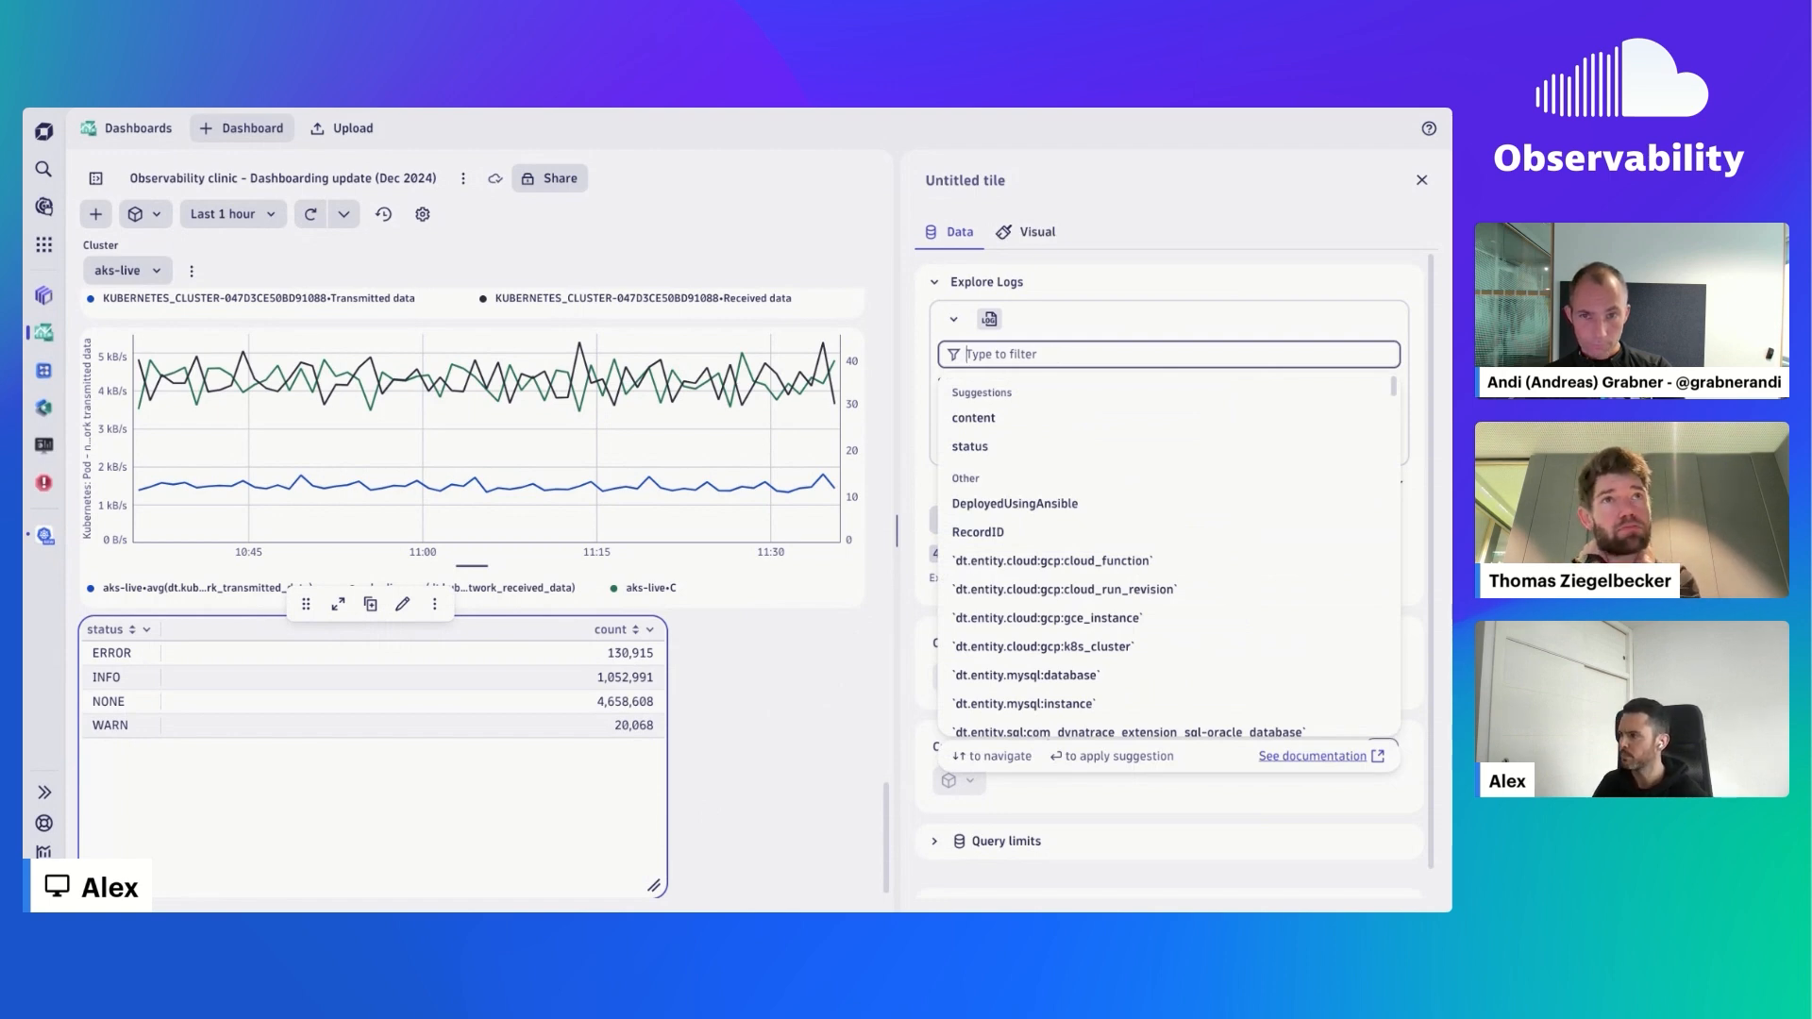
type("CLUSTER")
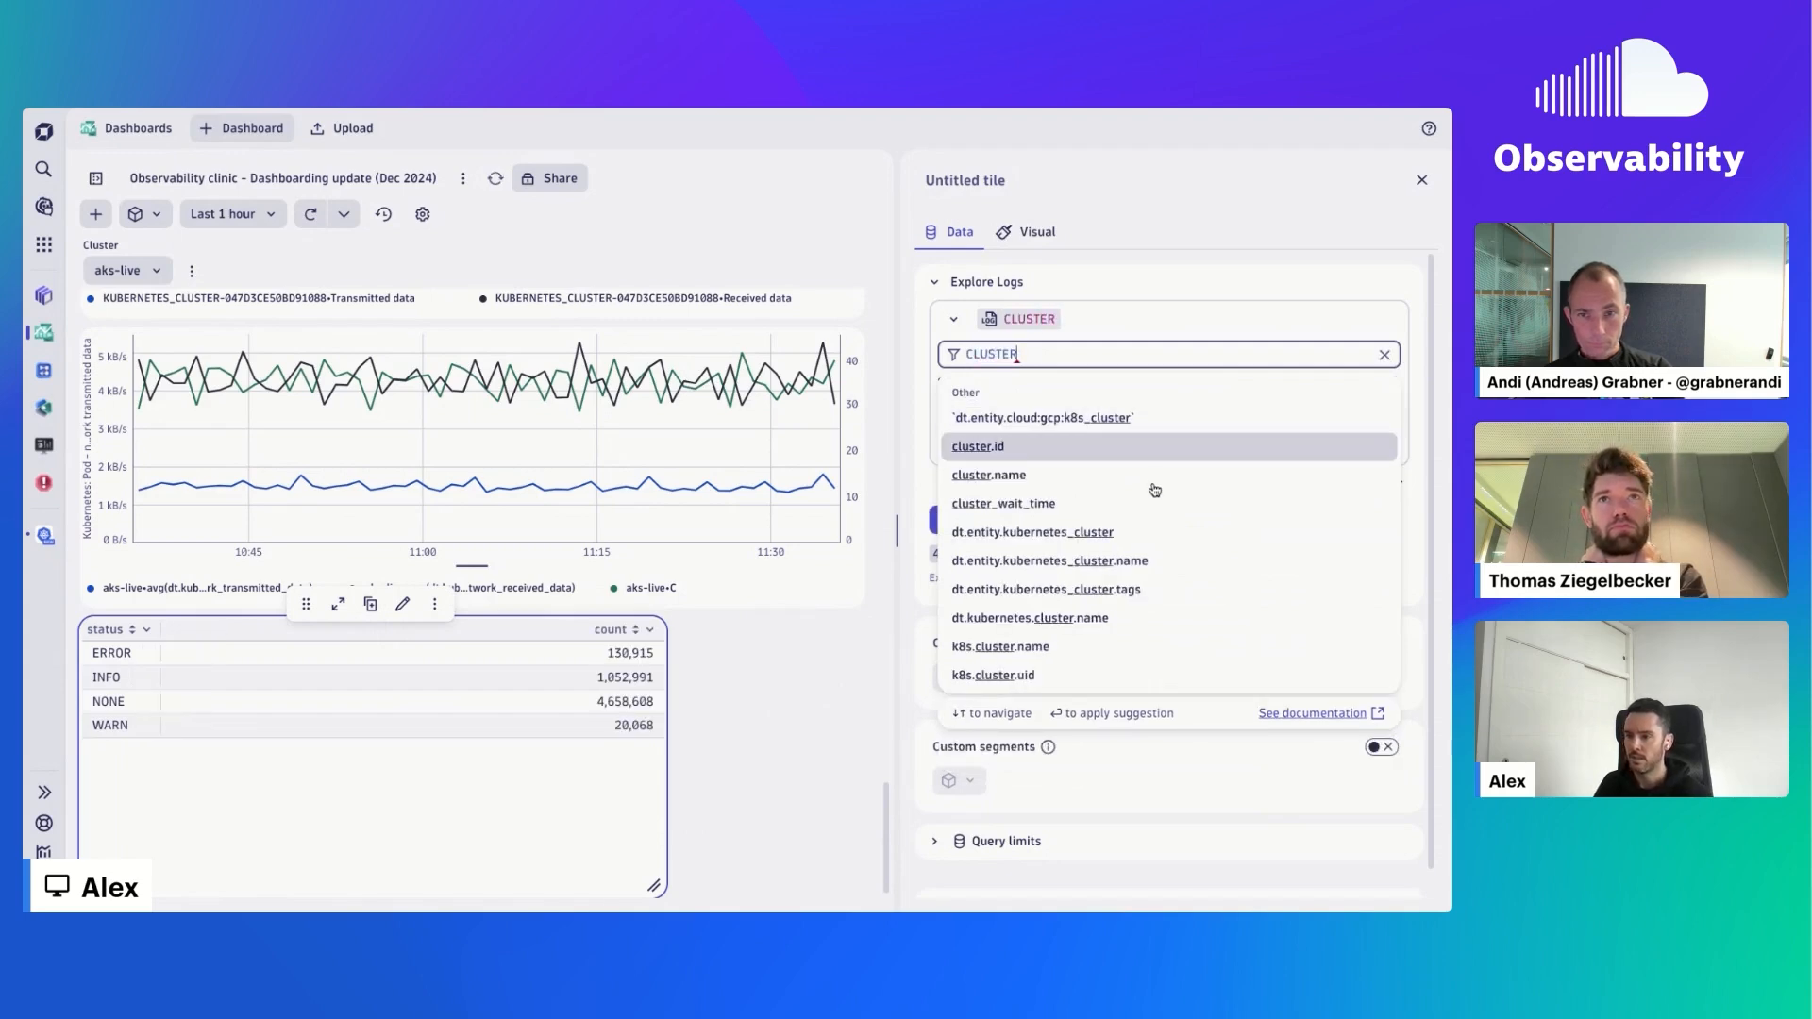
left_click(1161, 559)
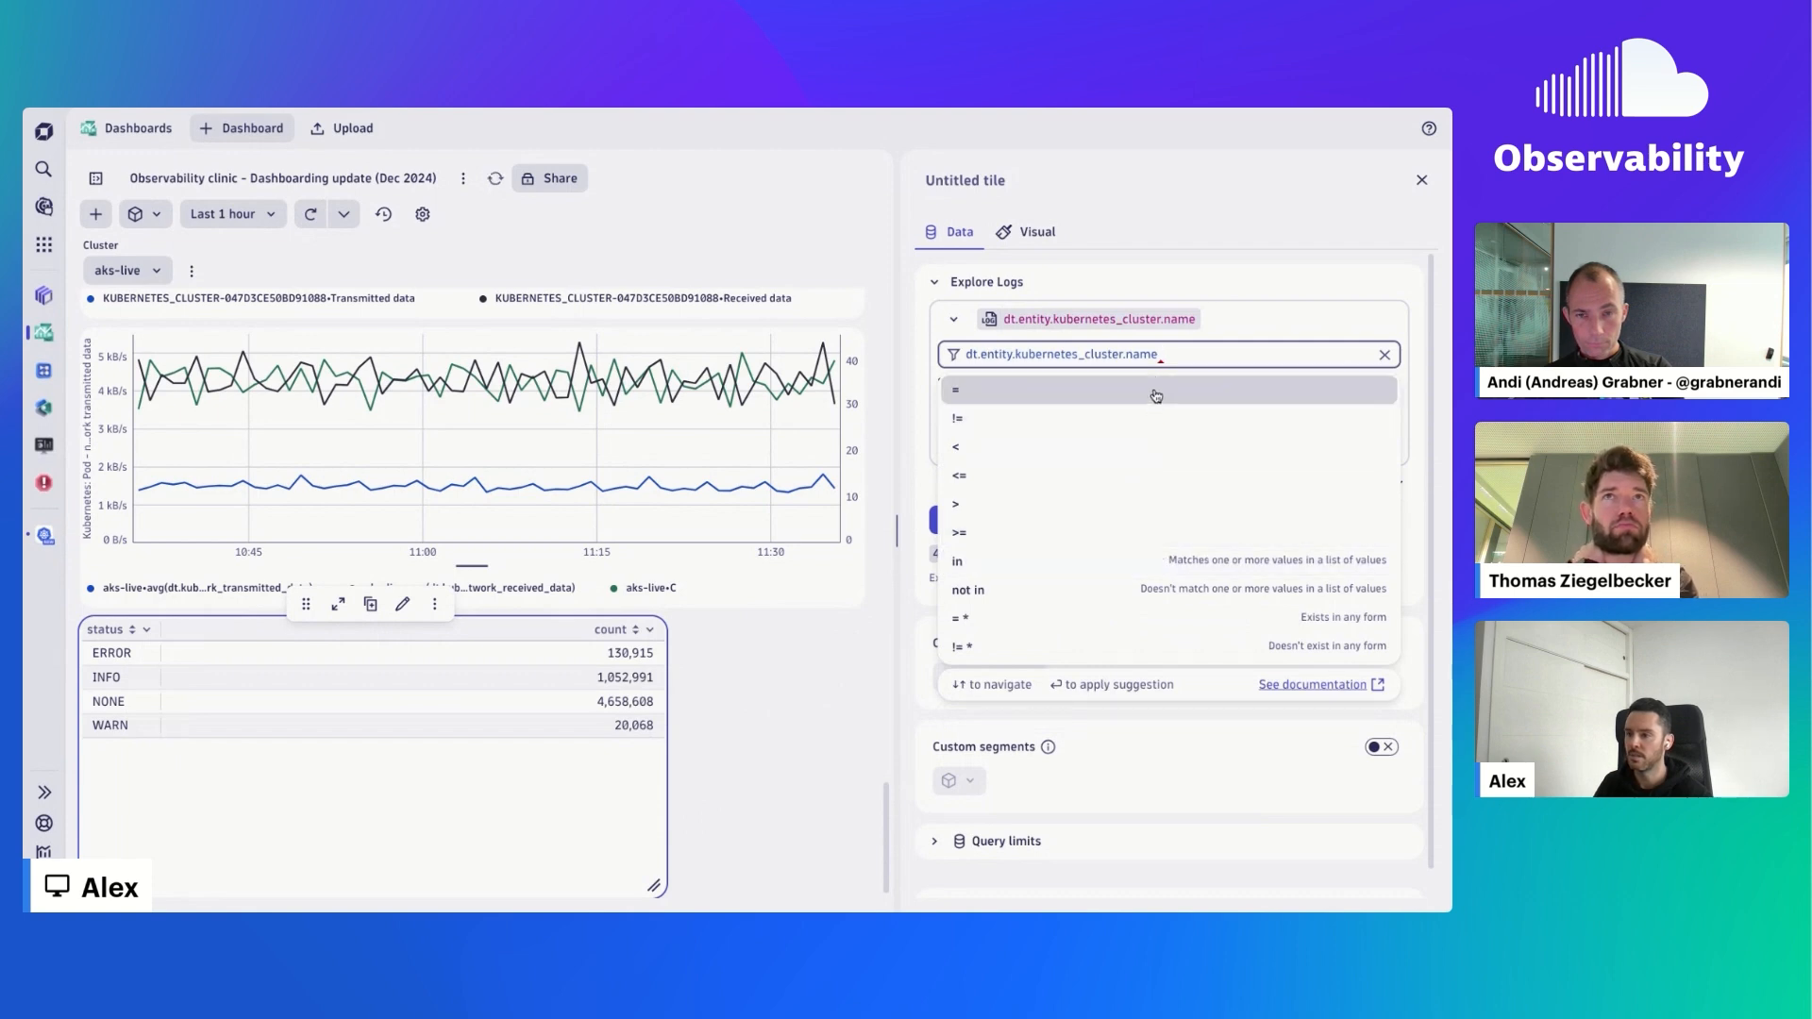
left_click(1156, 392)
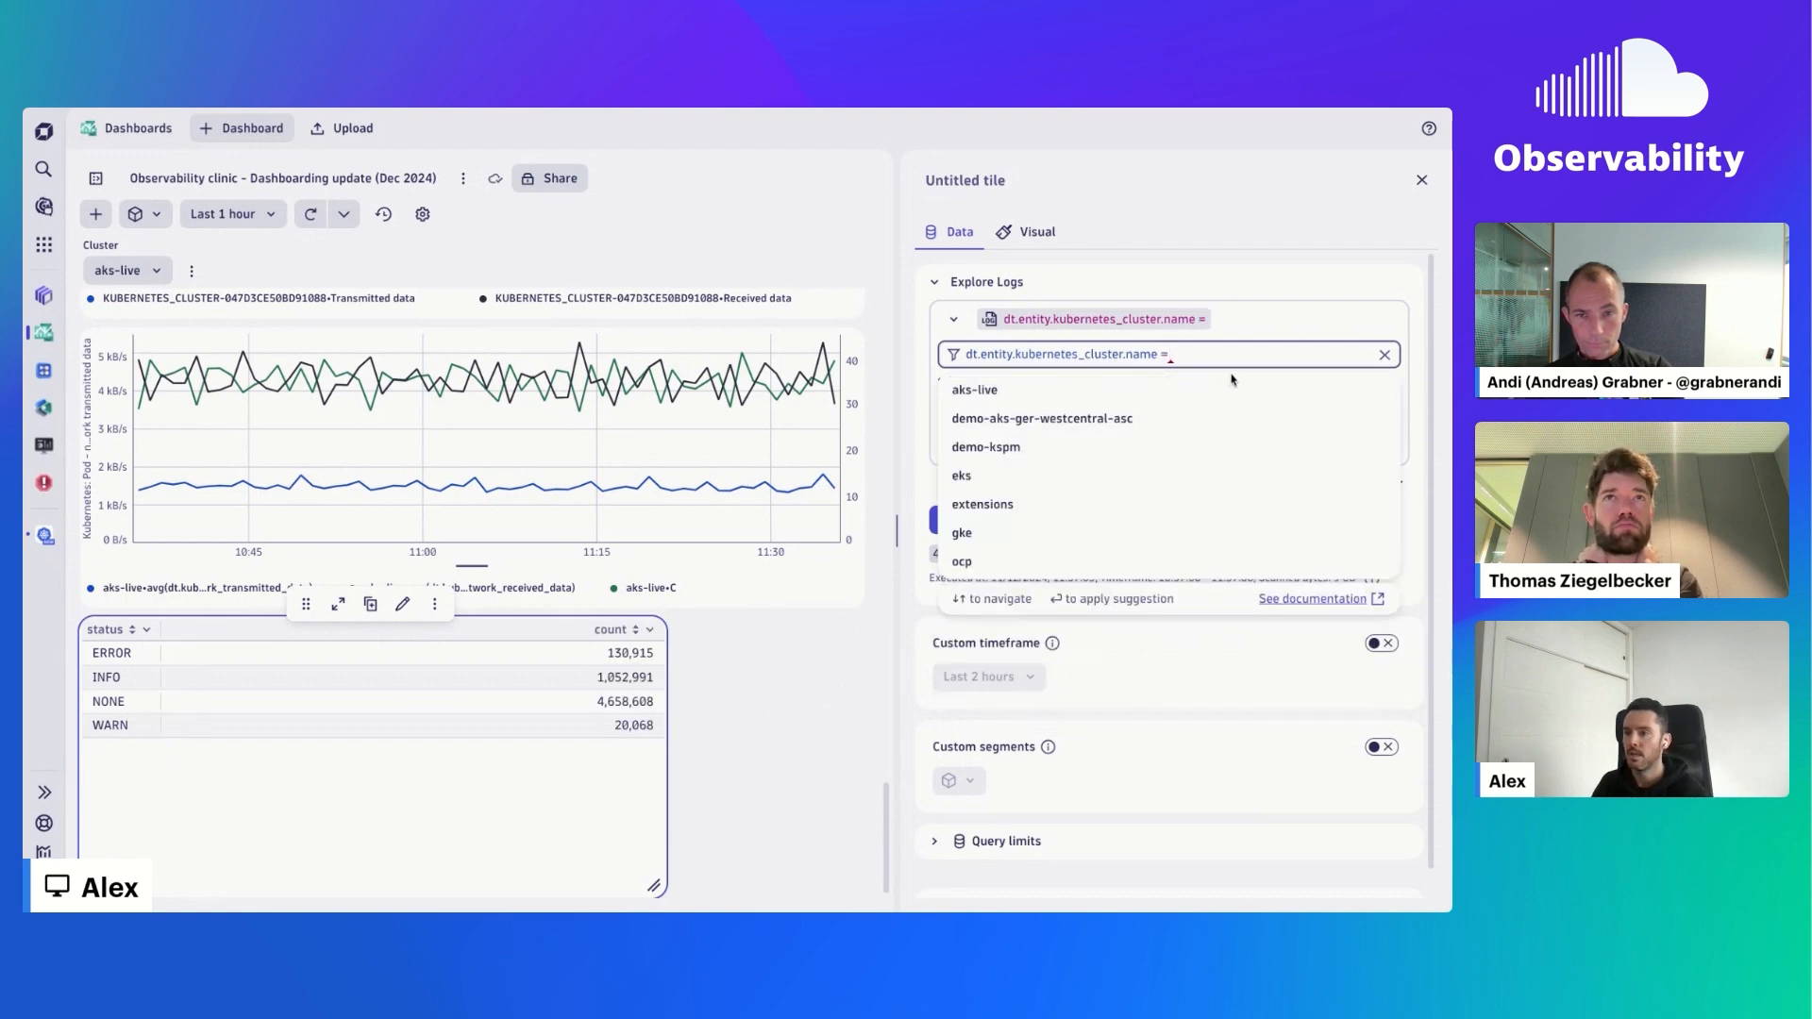
left_click(1141, 387)
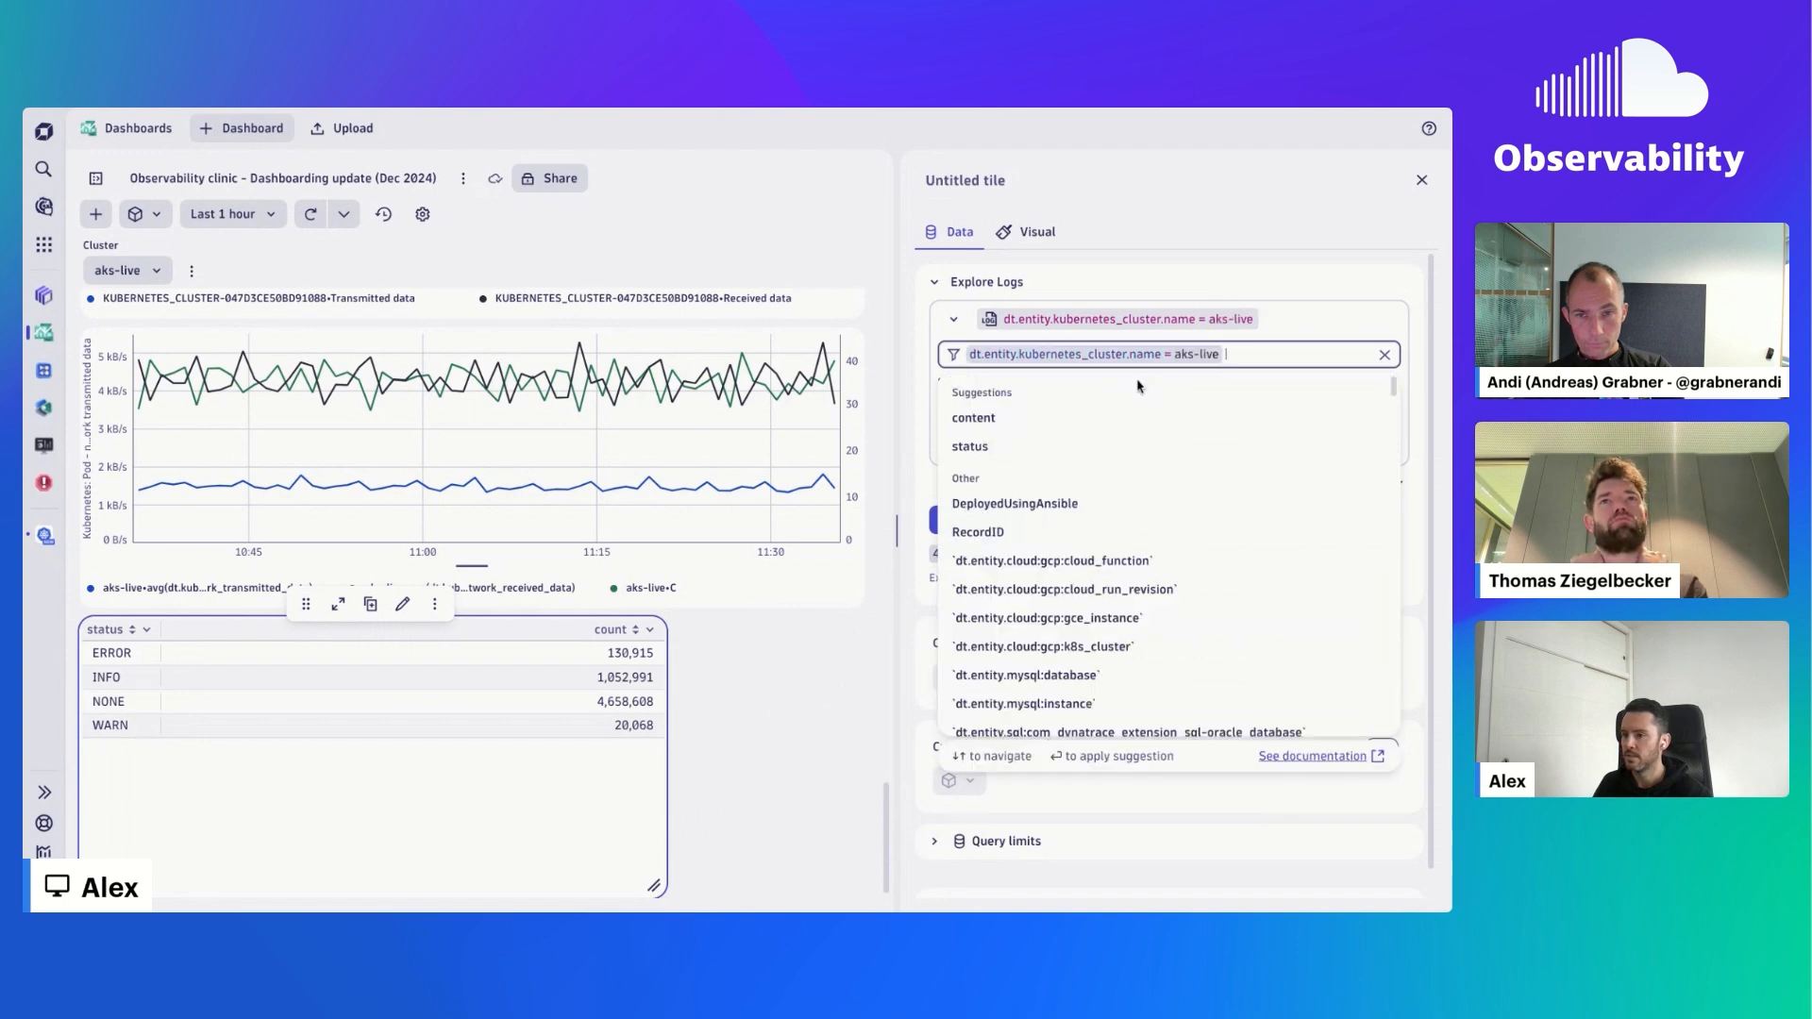
left_click(934, 520)
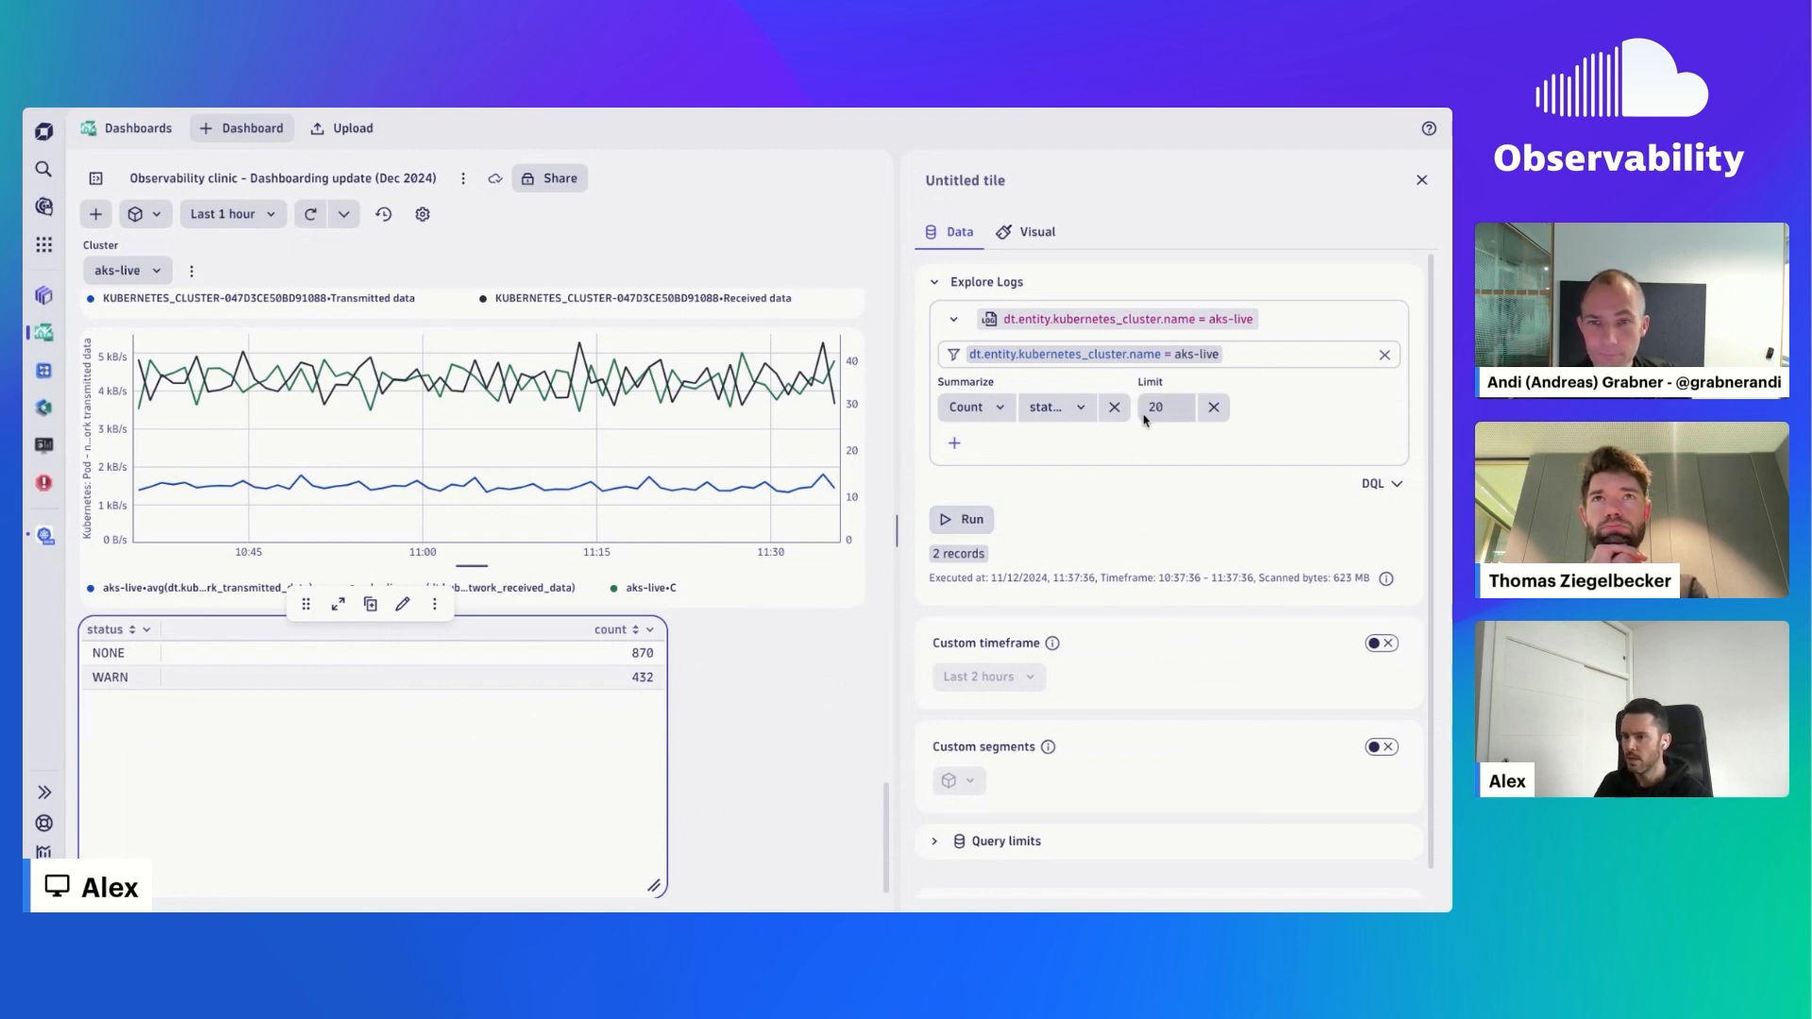
left_click(1113, 407)
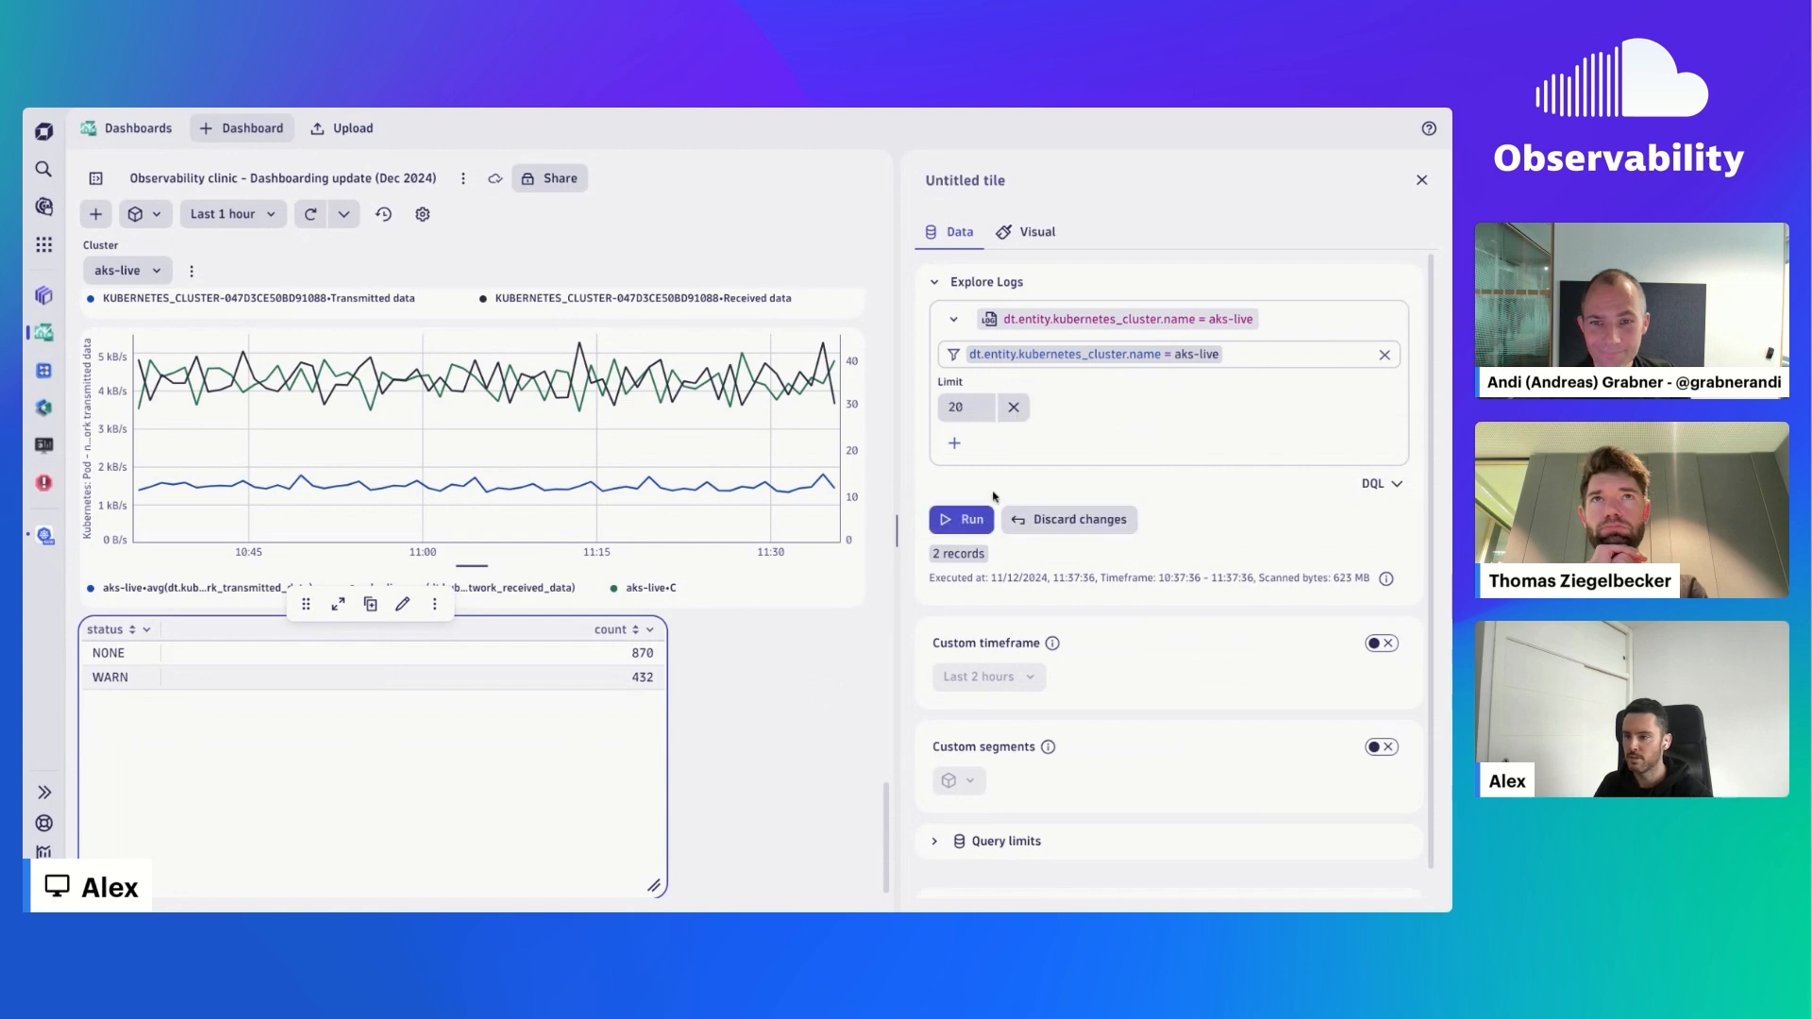
left_click(961, 517)
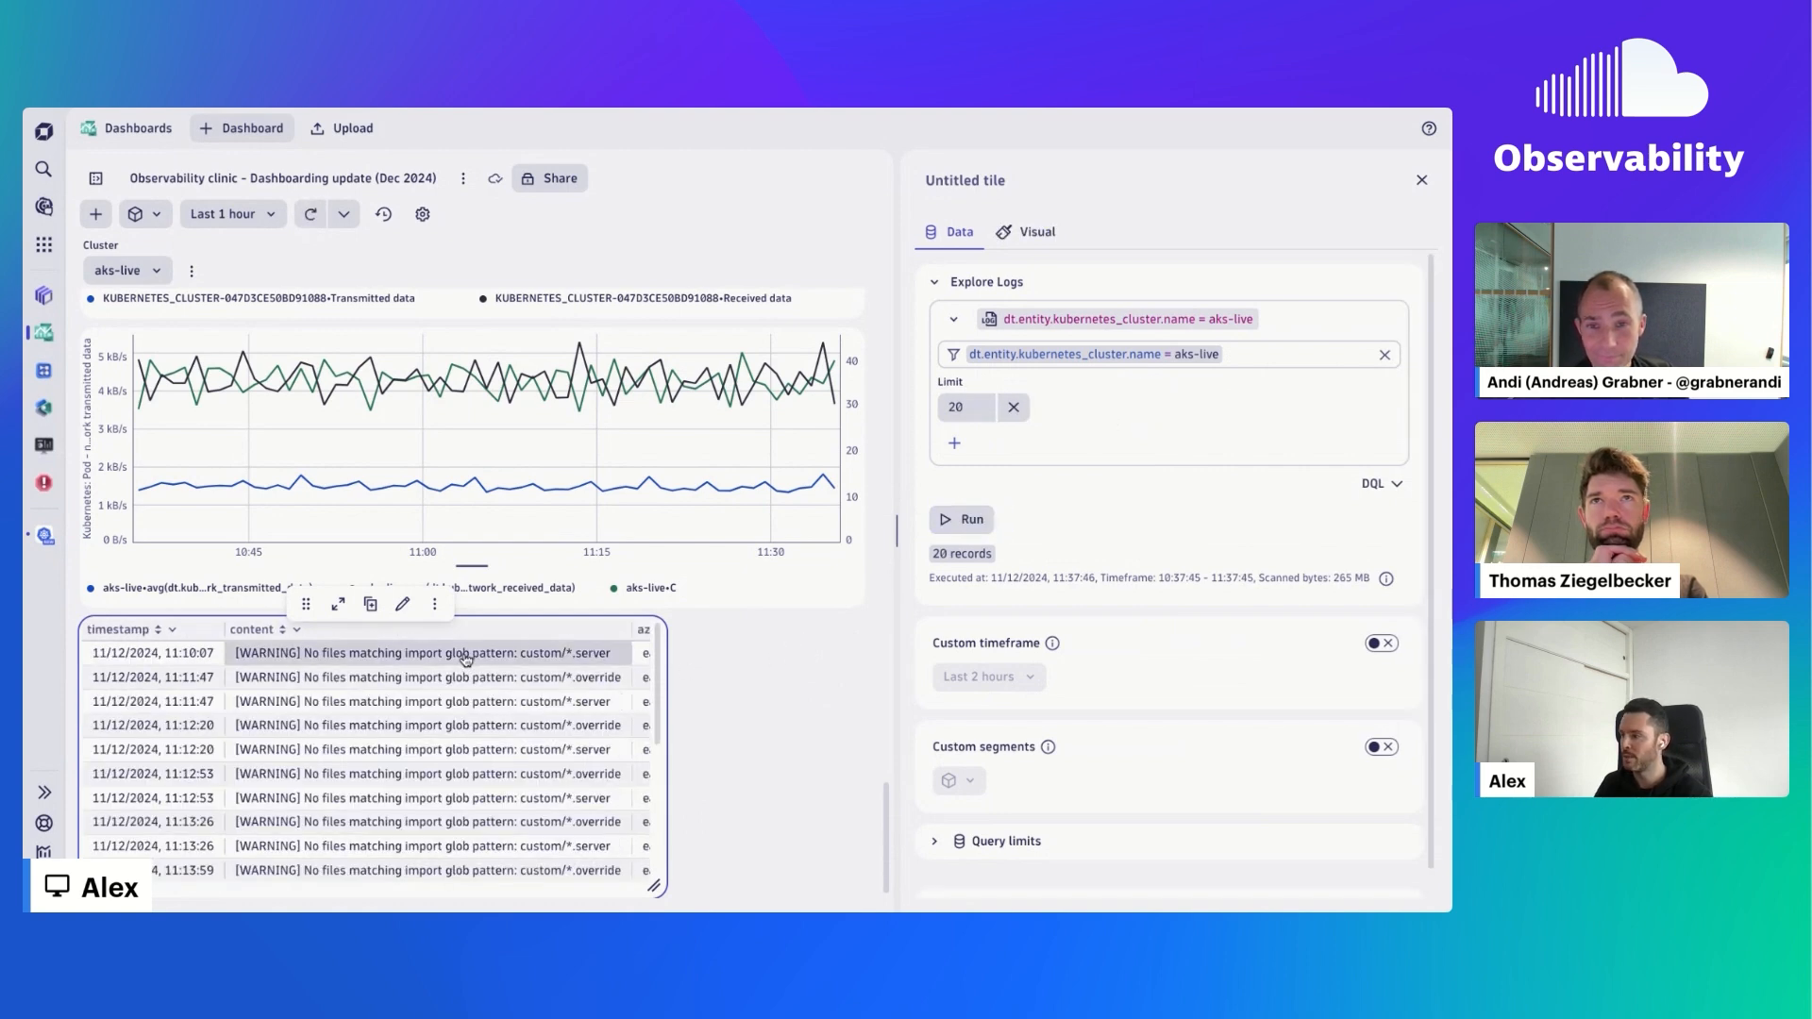
- Open the tile's filtered log query in the Logs app and run it there
left_click(434, 606)
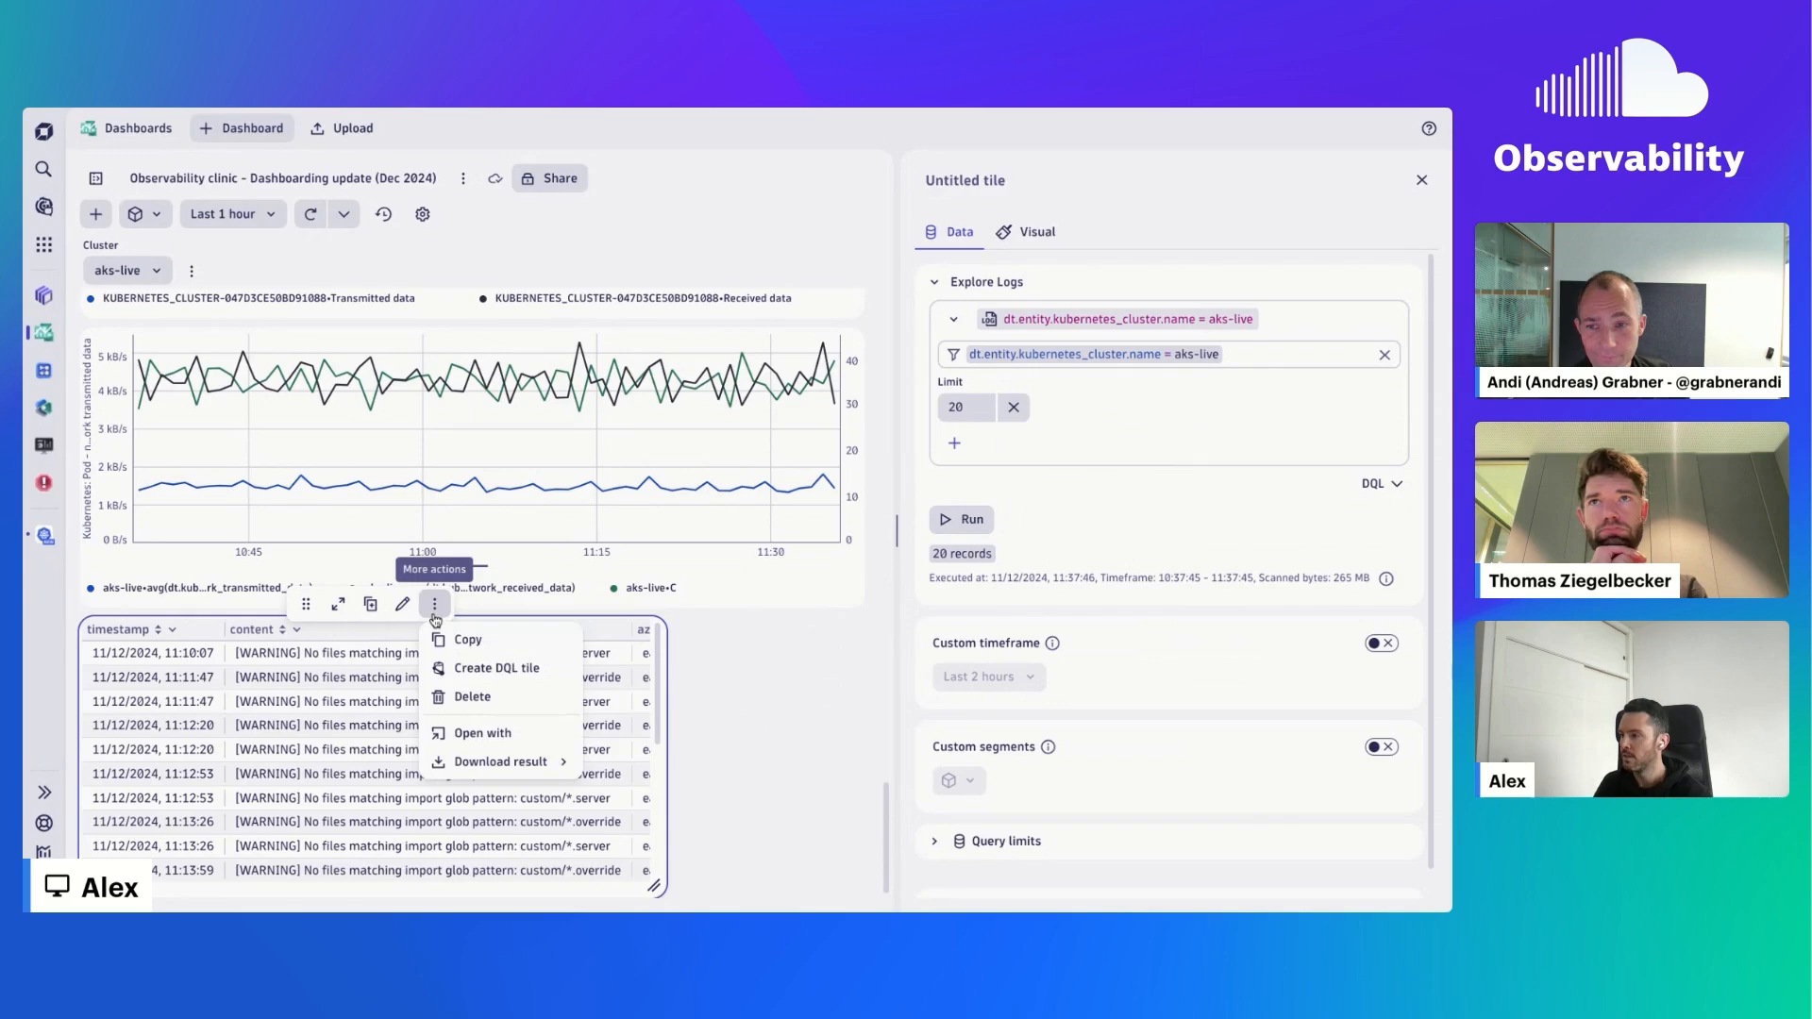
left_click(561, 734)
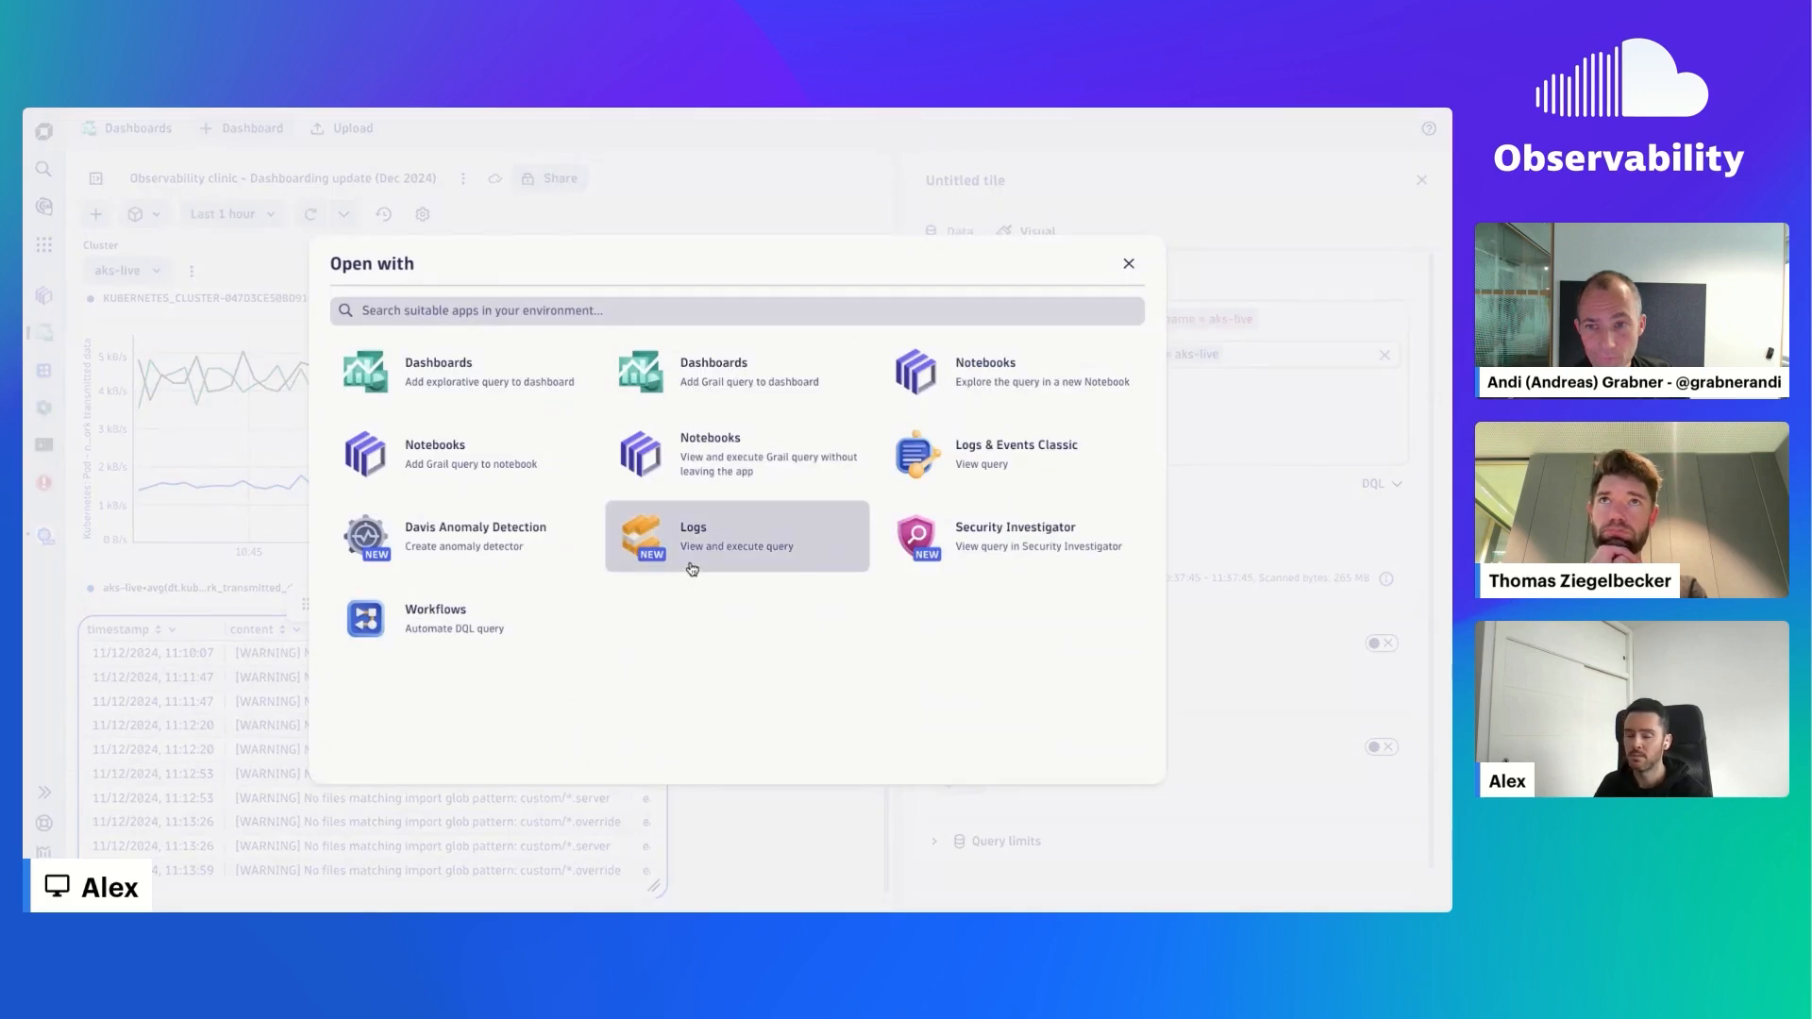
left_click(694, 561)
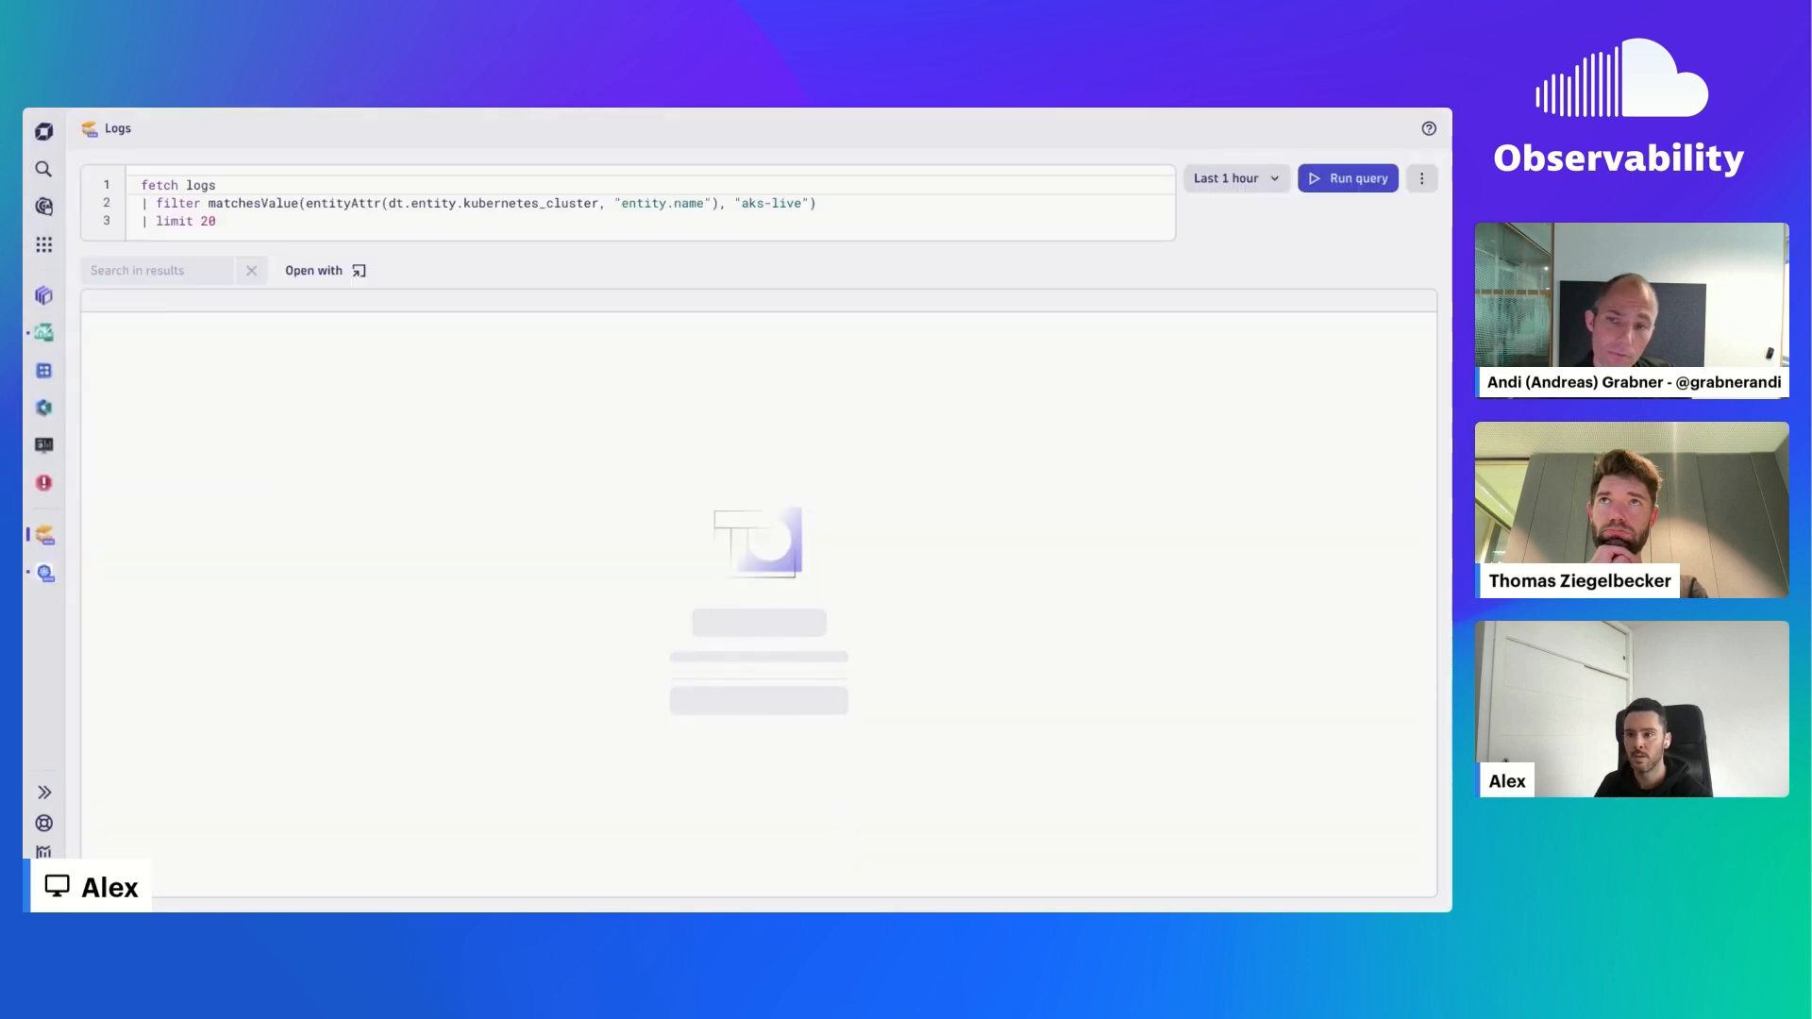
left_click(1368, 193)
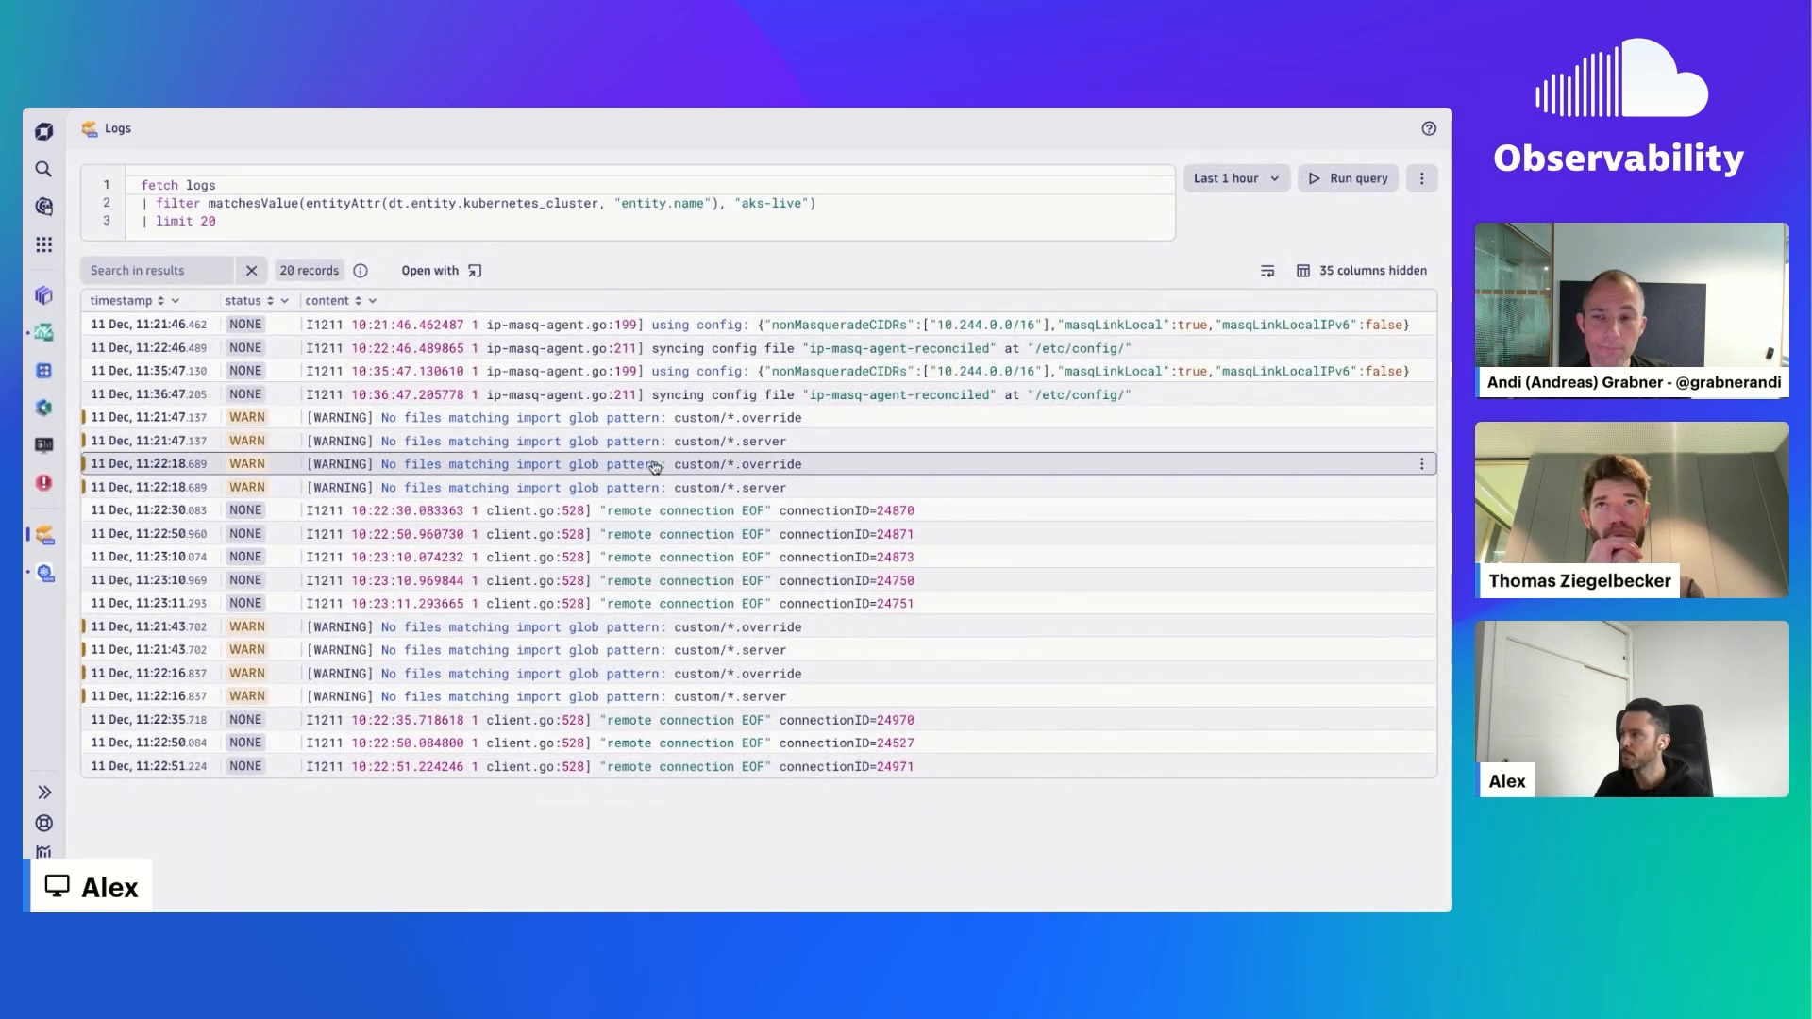
- Return to the Dashboards app and add a Davis CoPilot tile below the log records table
right_click(47, 348)
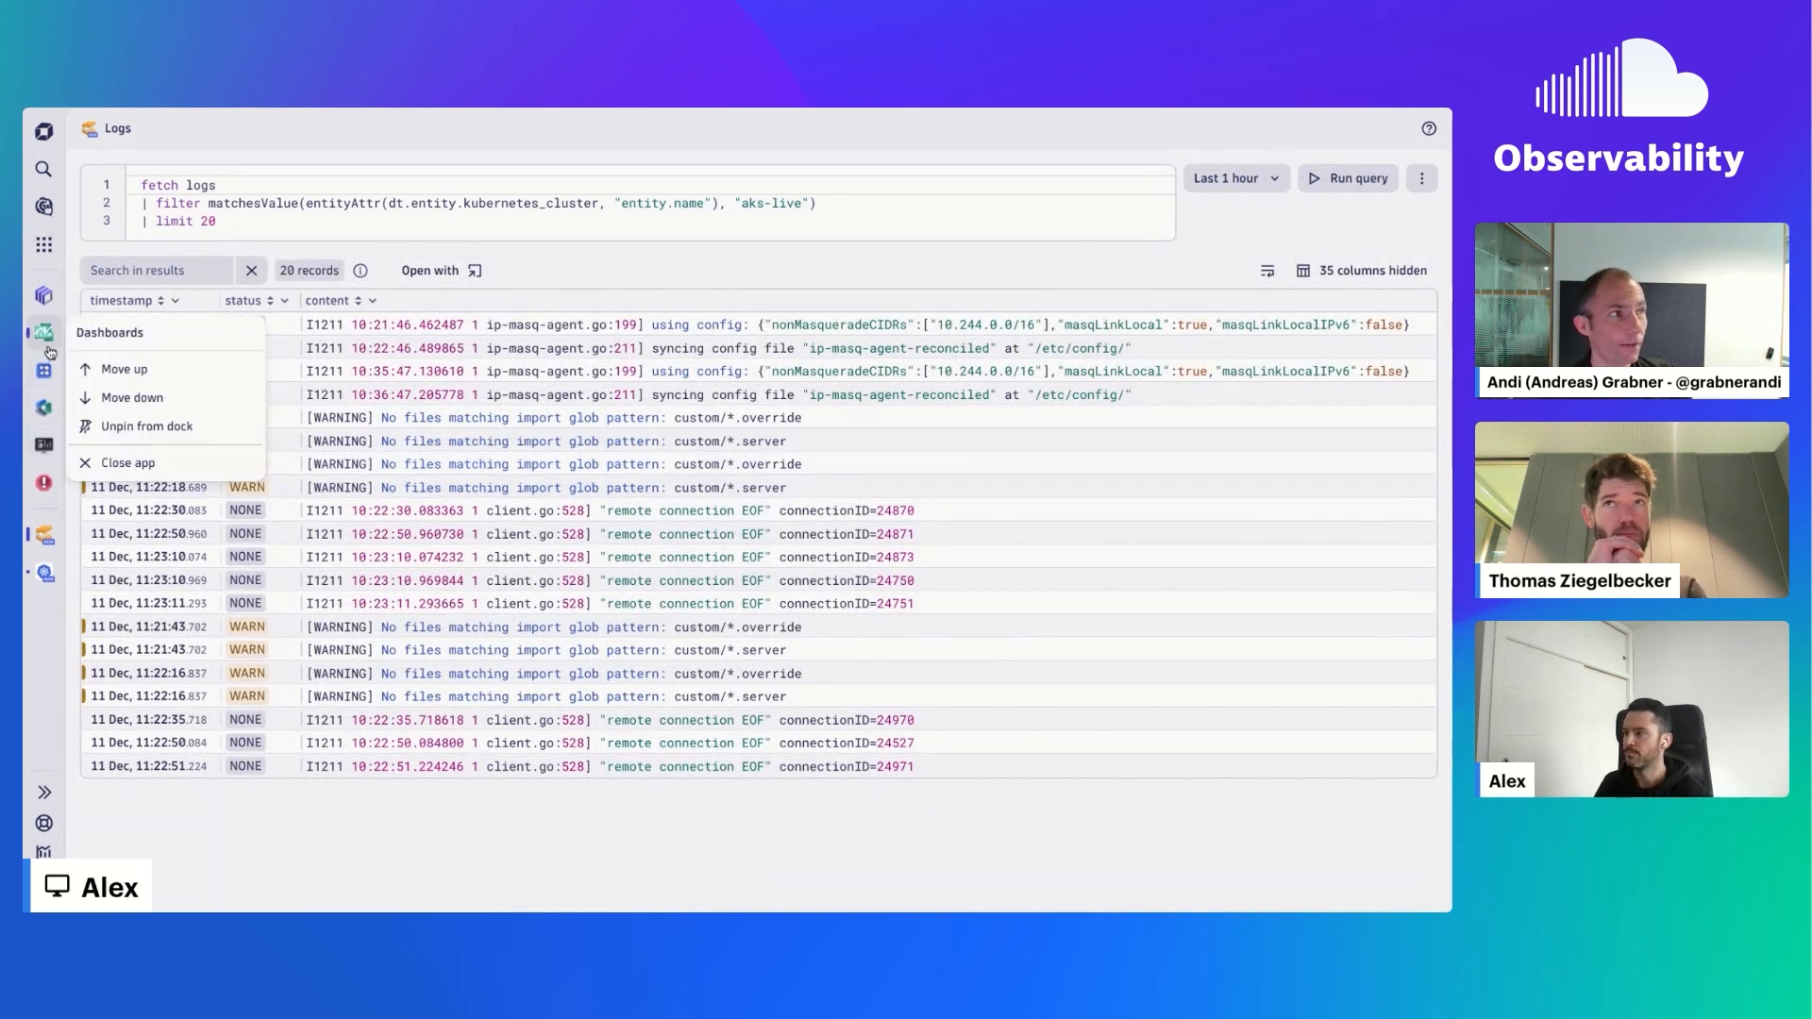
left_click(49, 350)
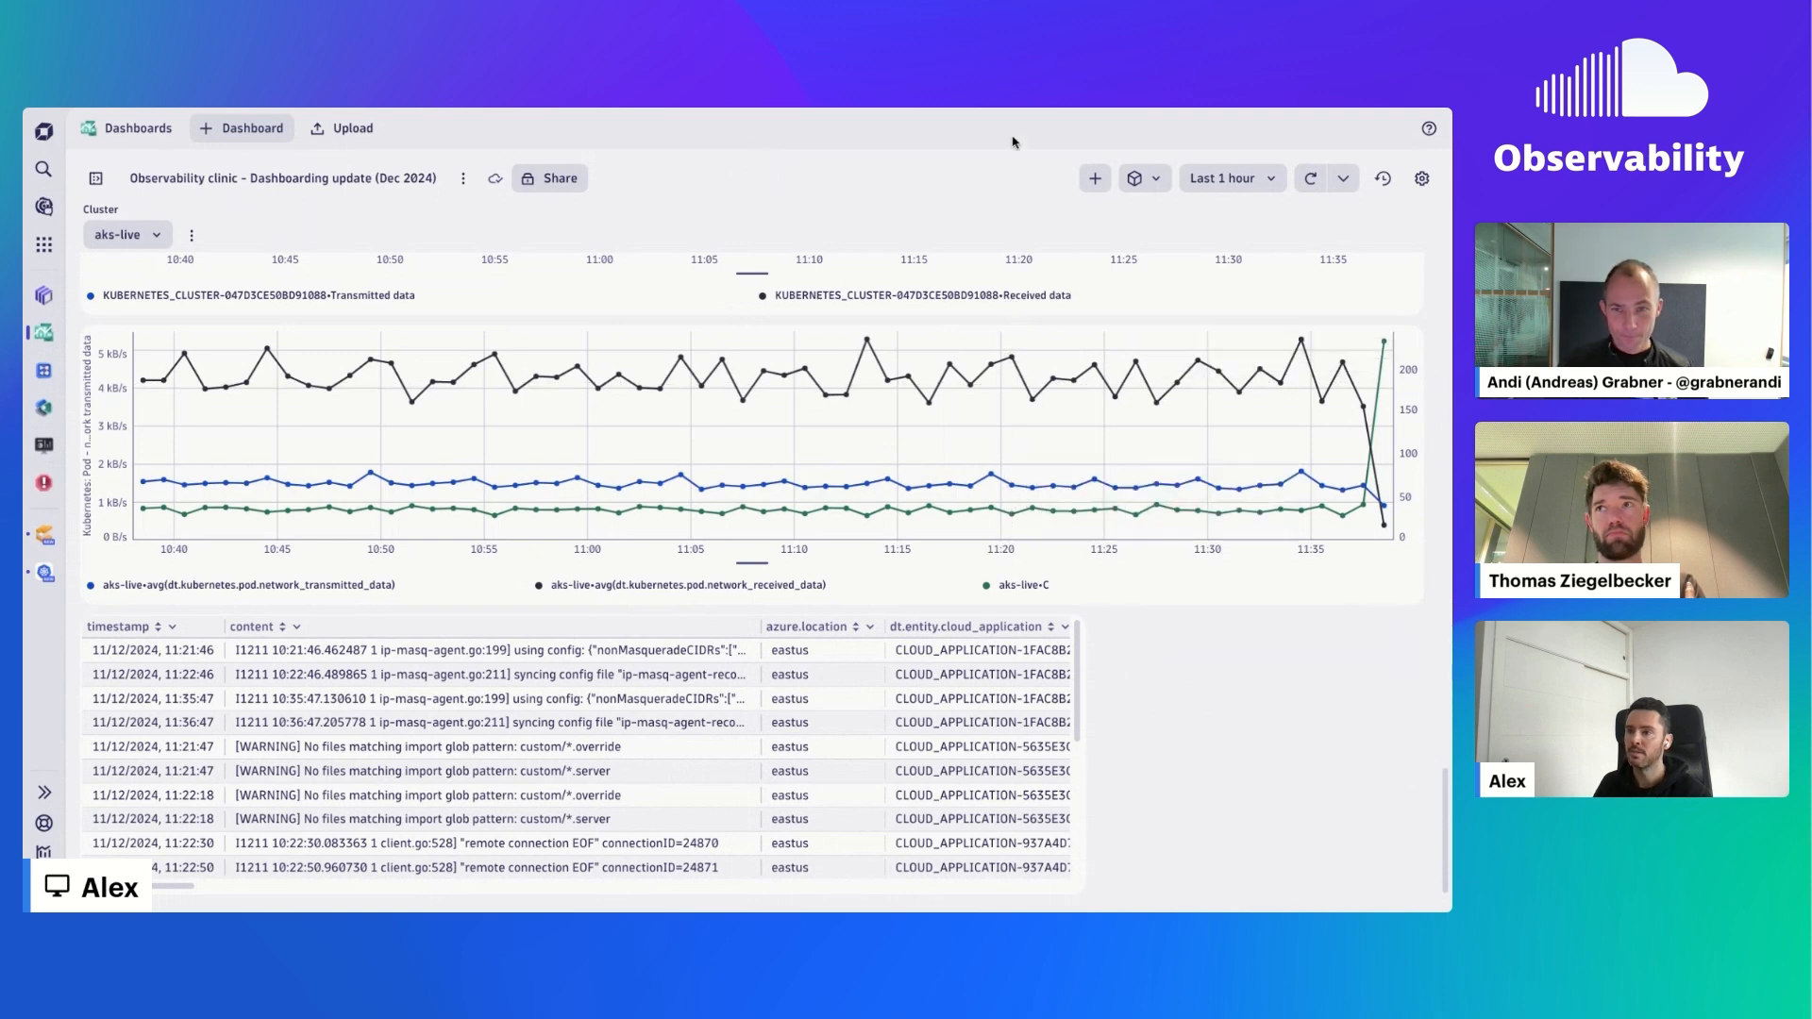
left_click(1095, 178)
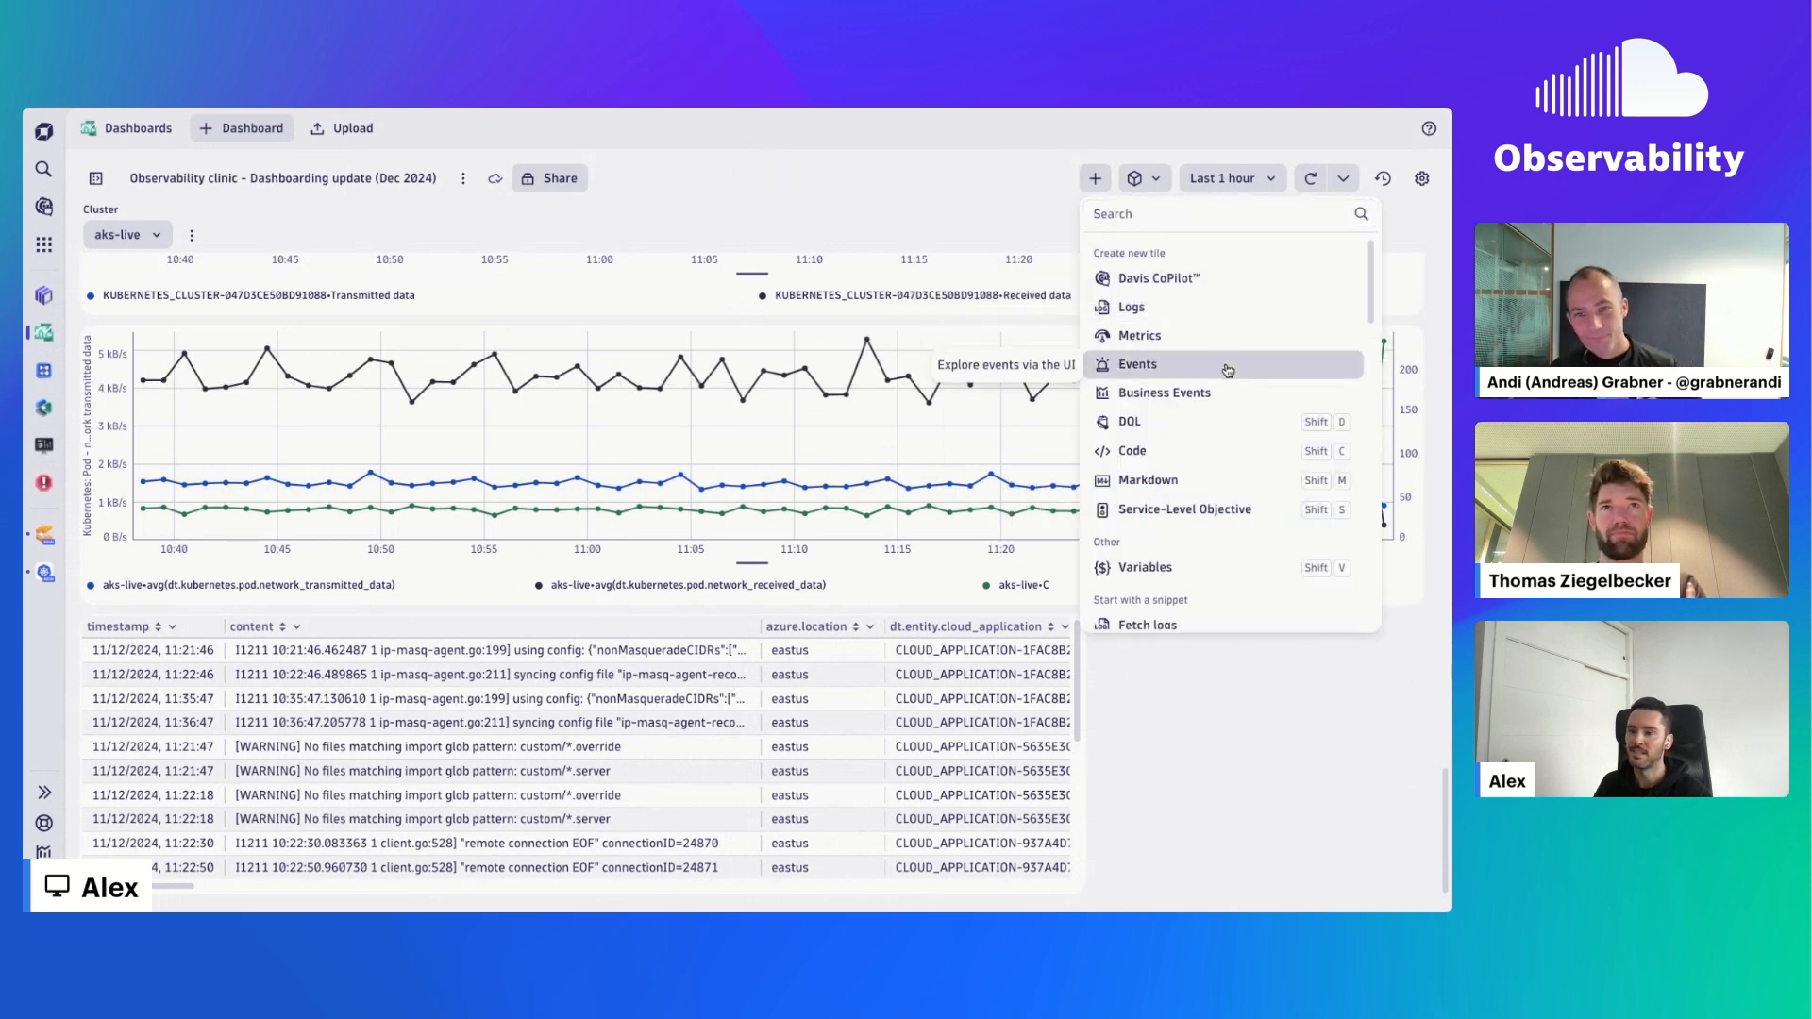
left_click(1226, 283)
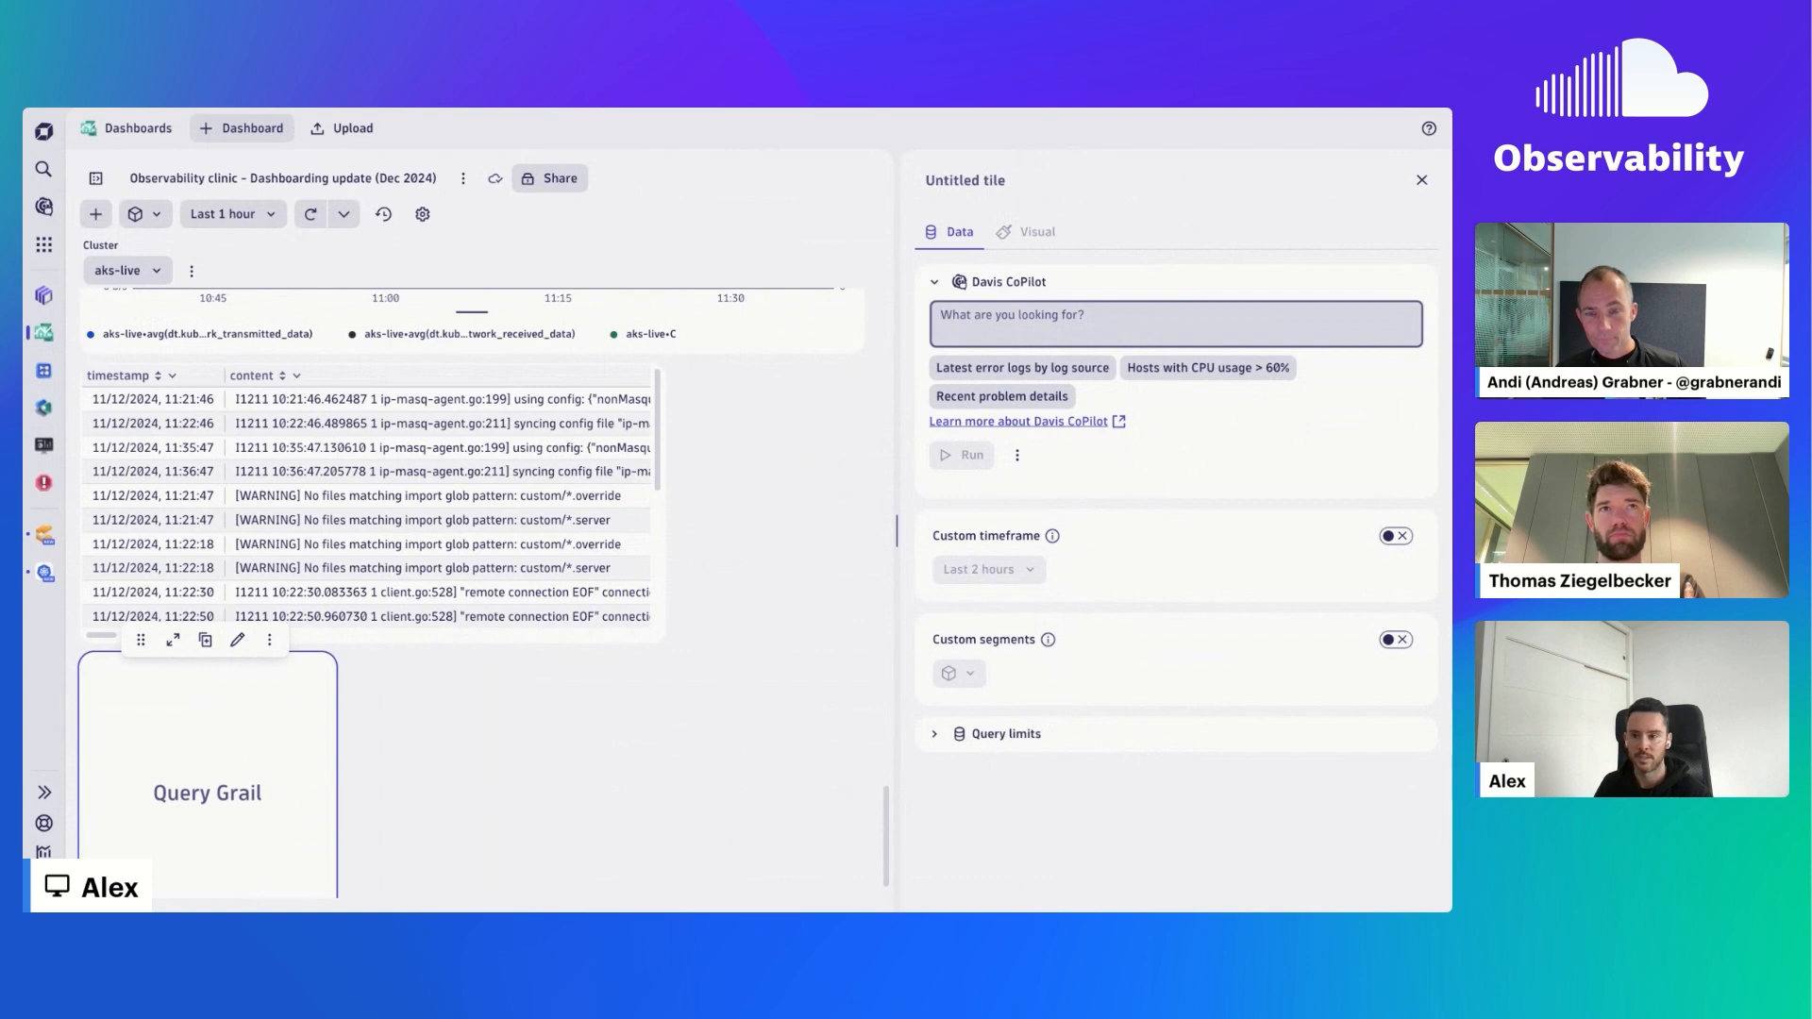
scroll(391, 844, "down", 1)
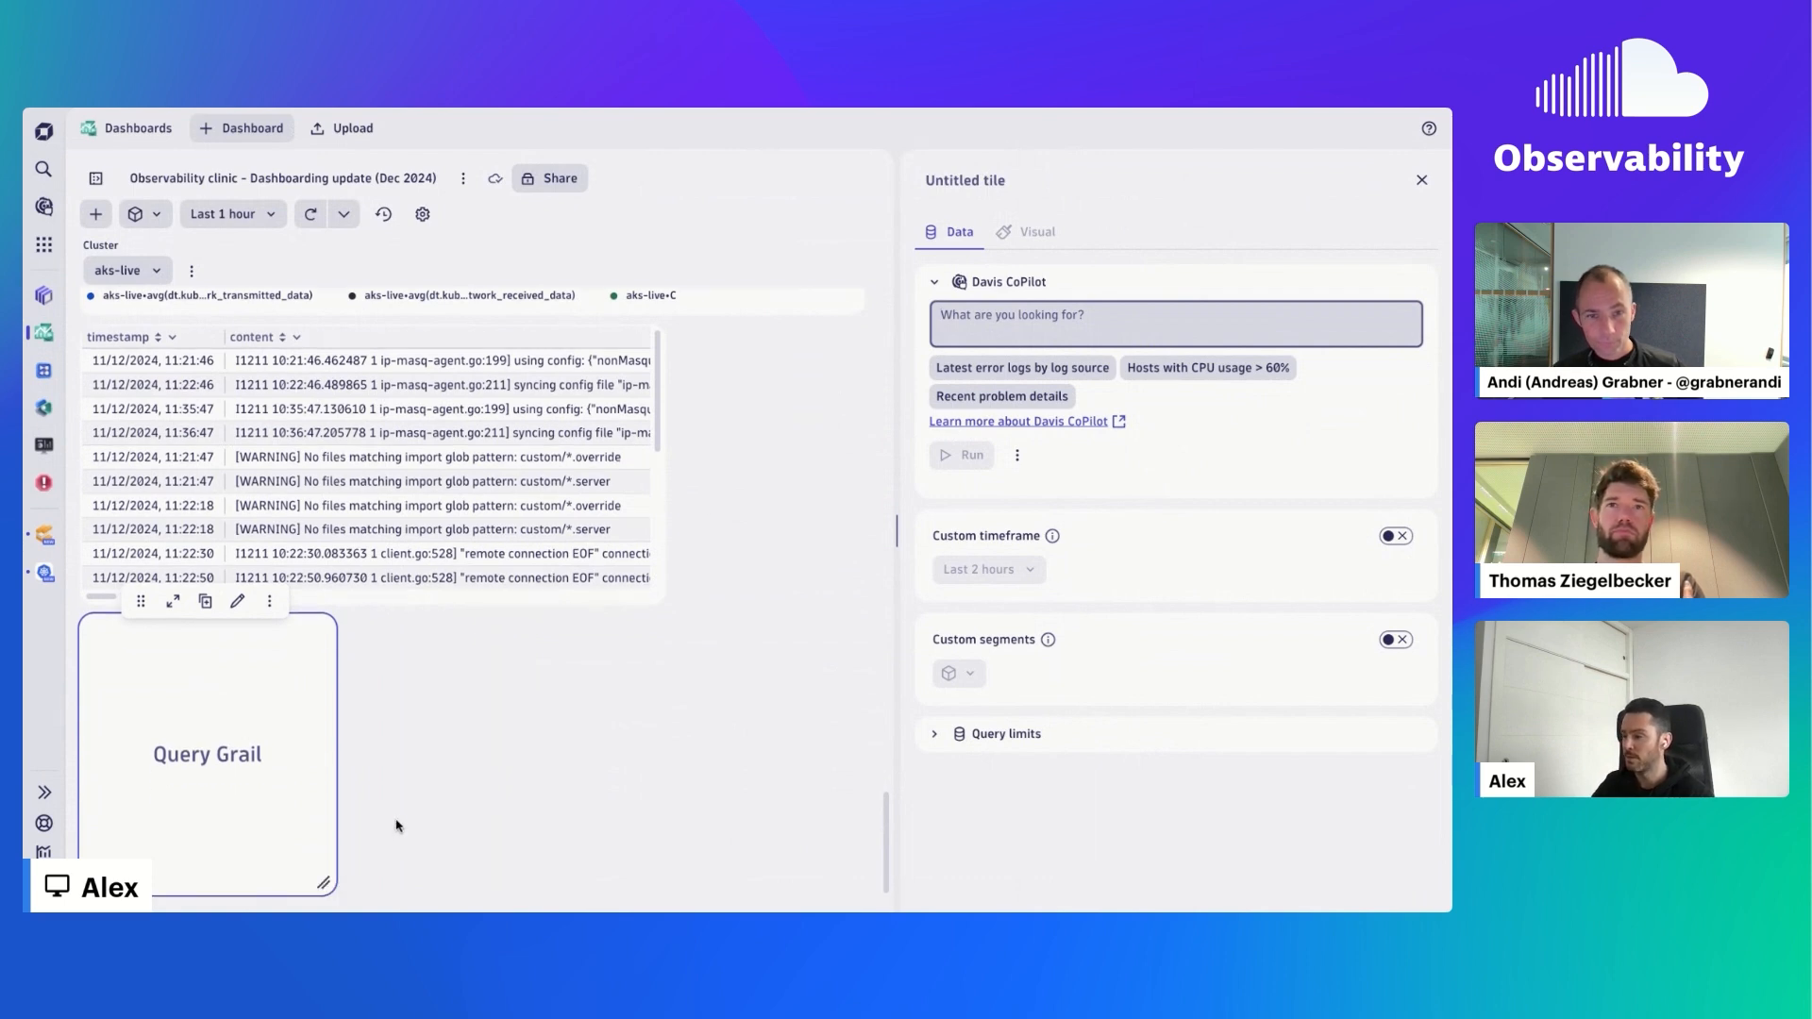
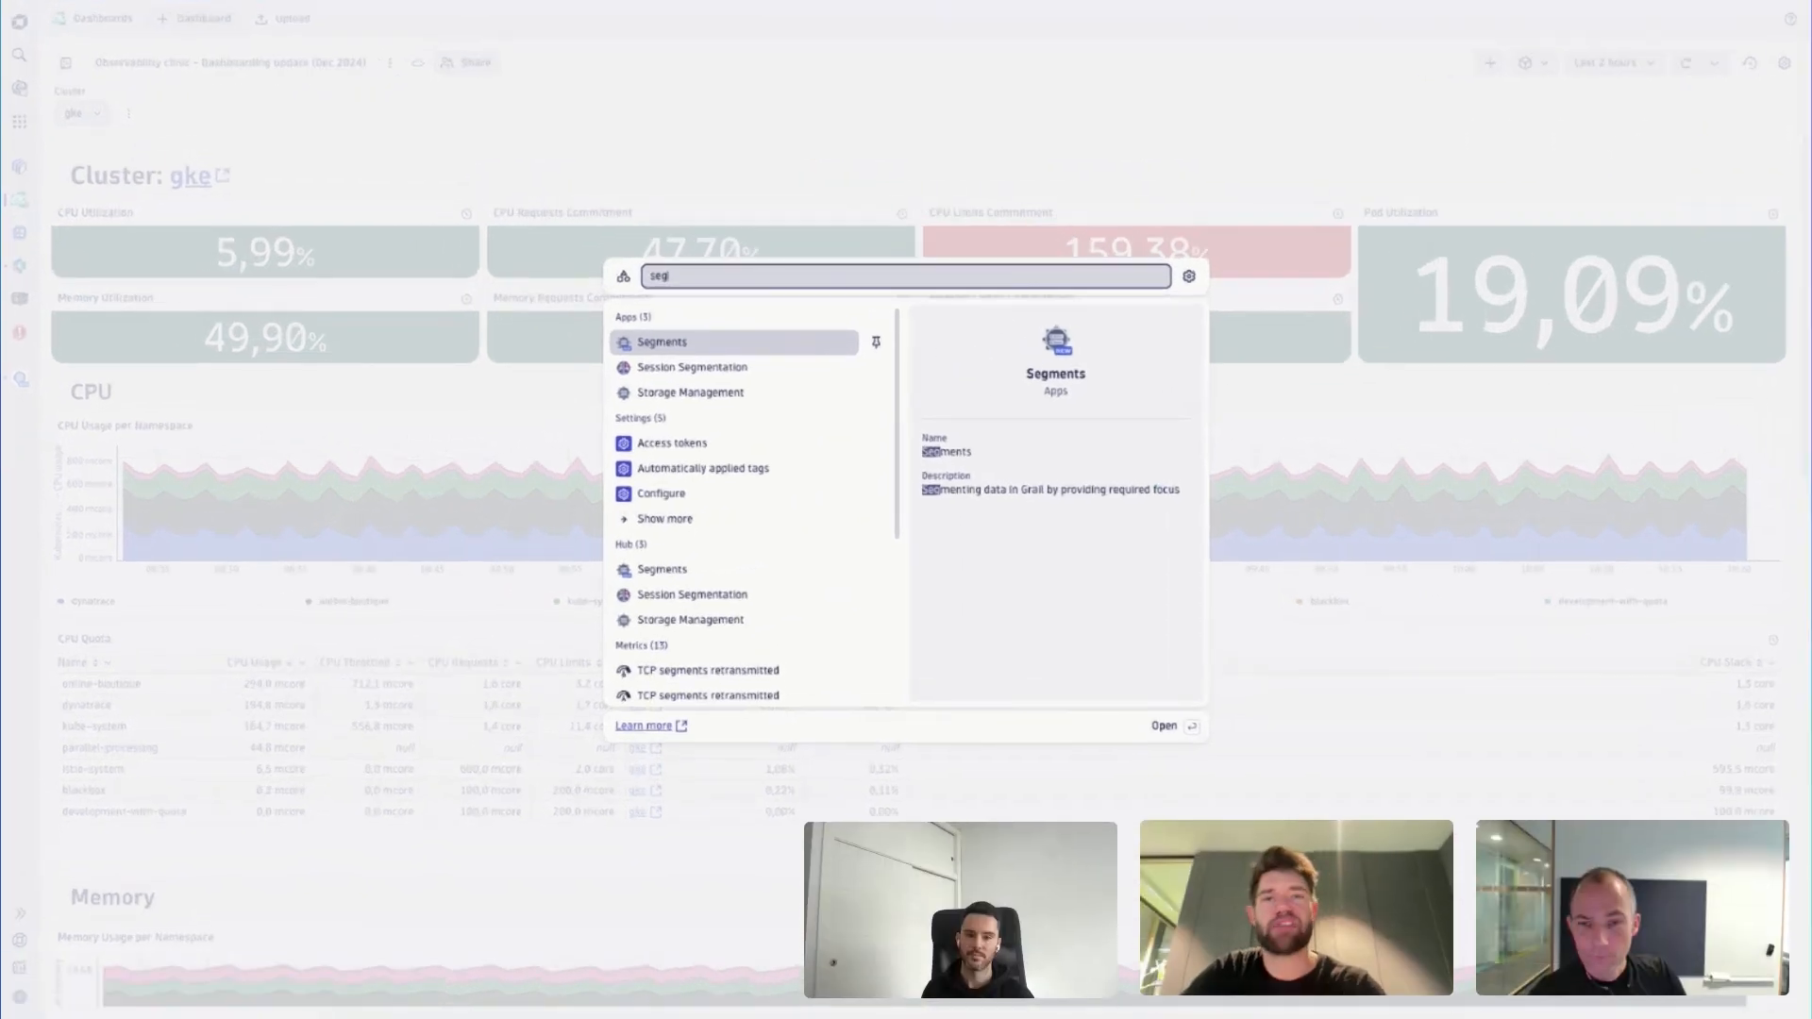
- Open the Segments app to review the available segments and return to the dashboard in the Dashboards app
key("Return")
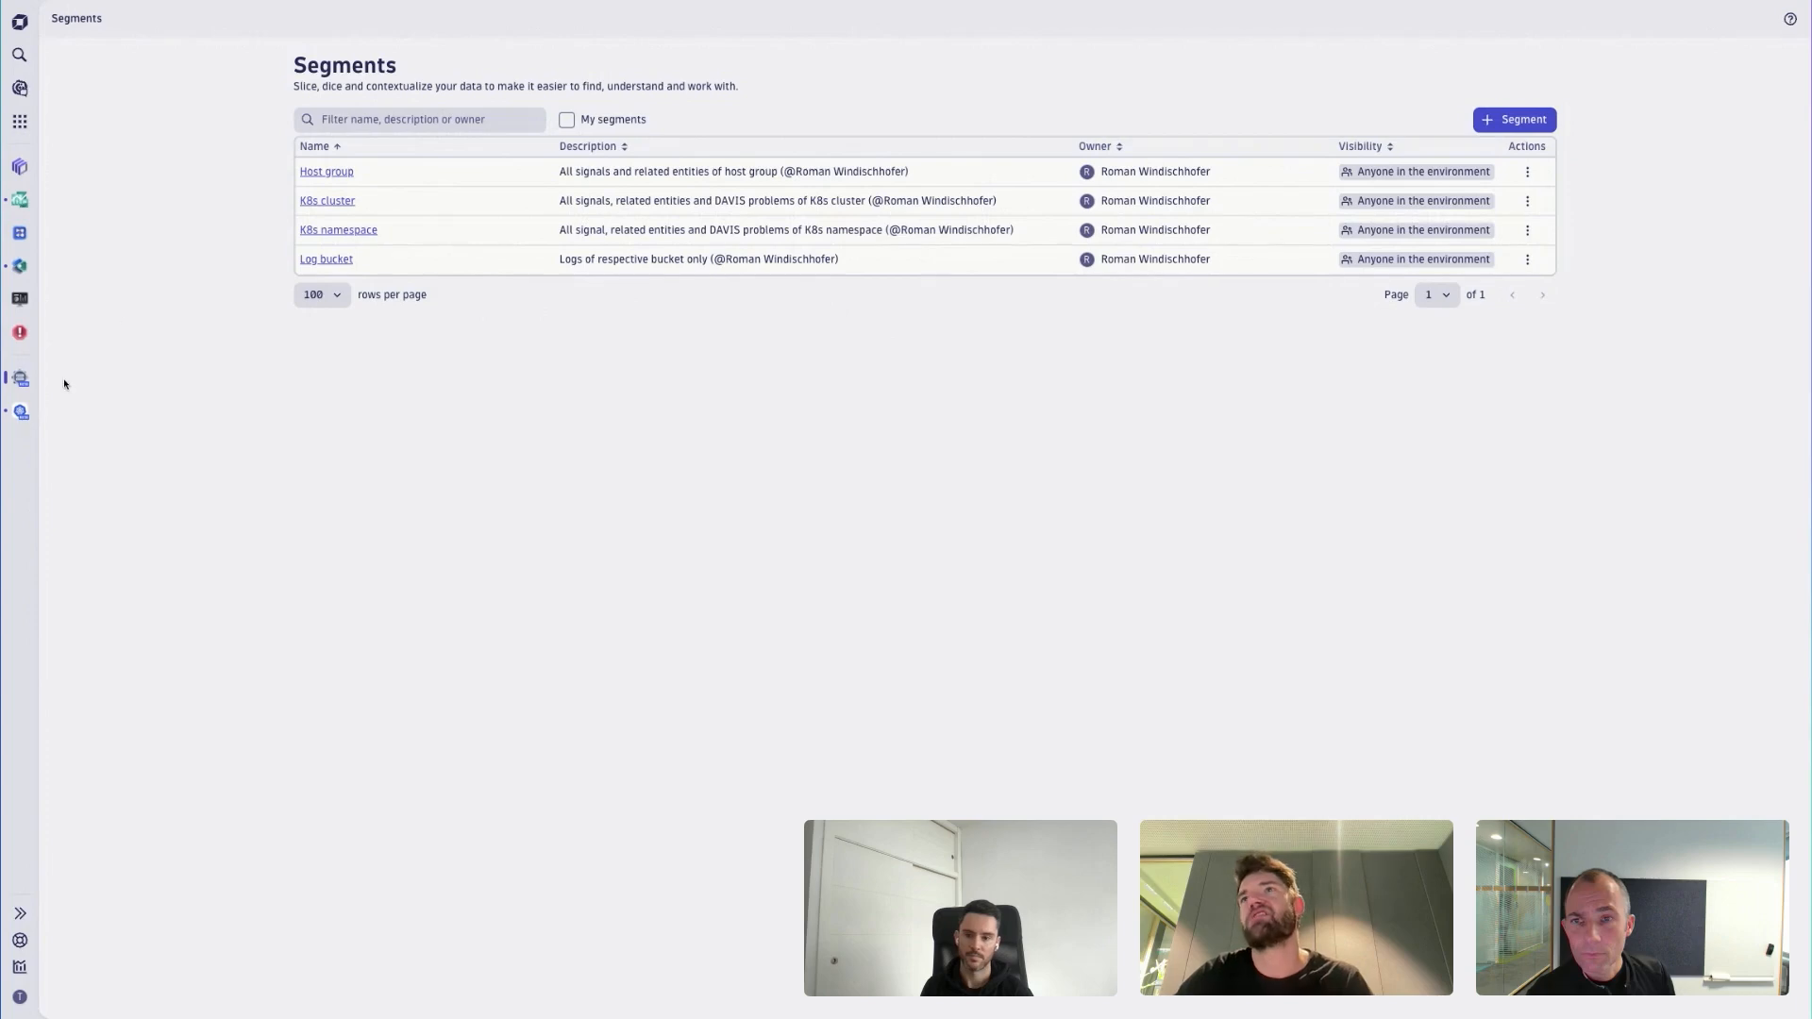
left_click(21, 201)
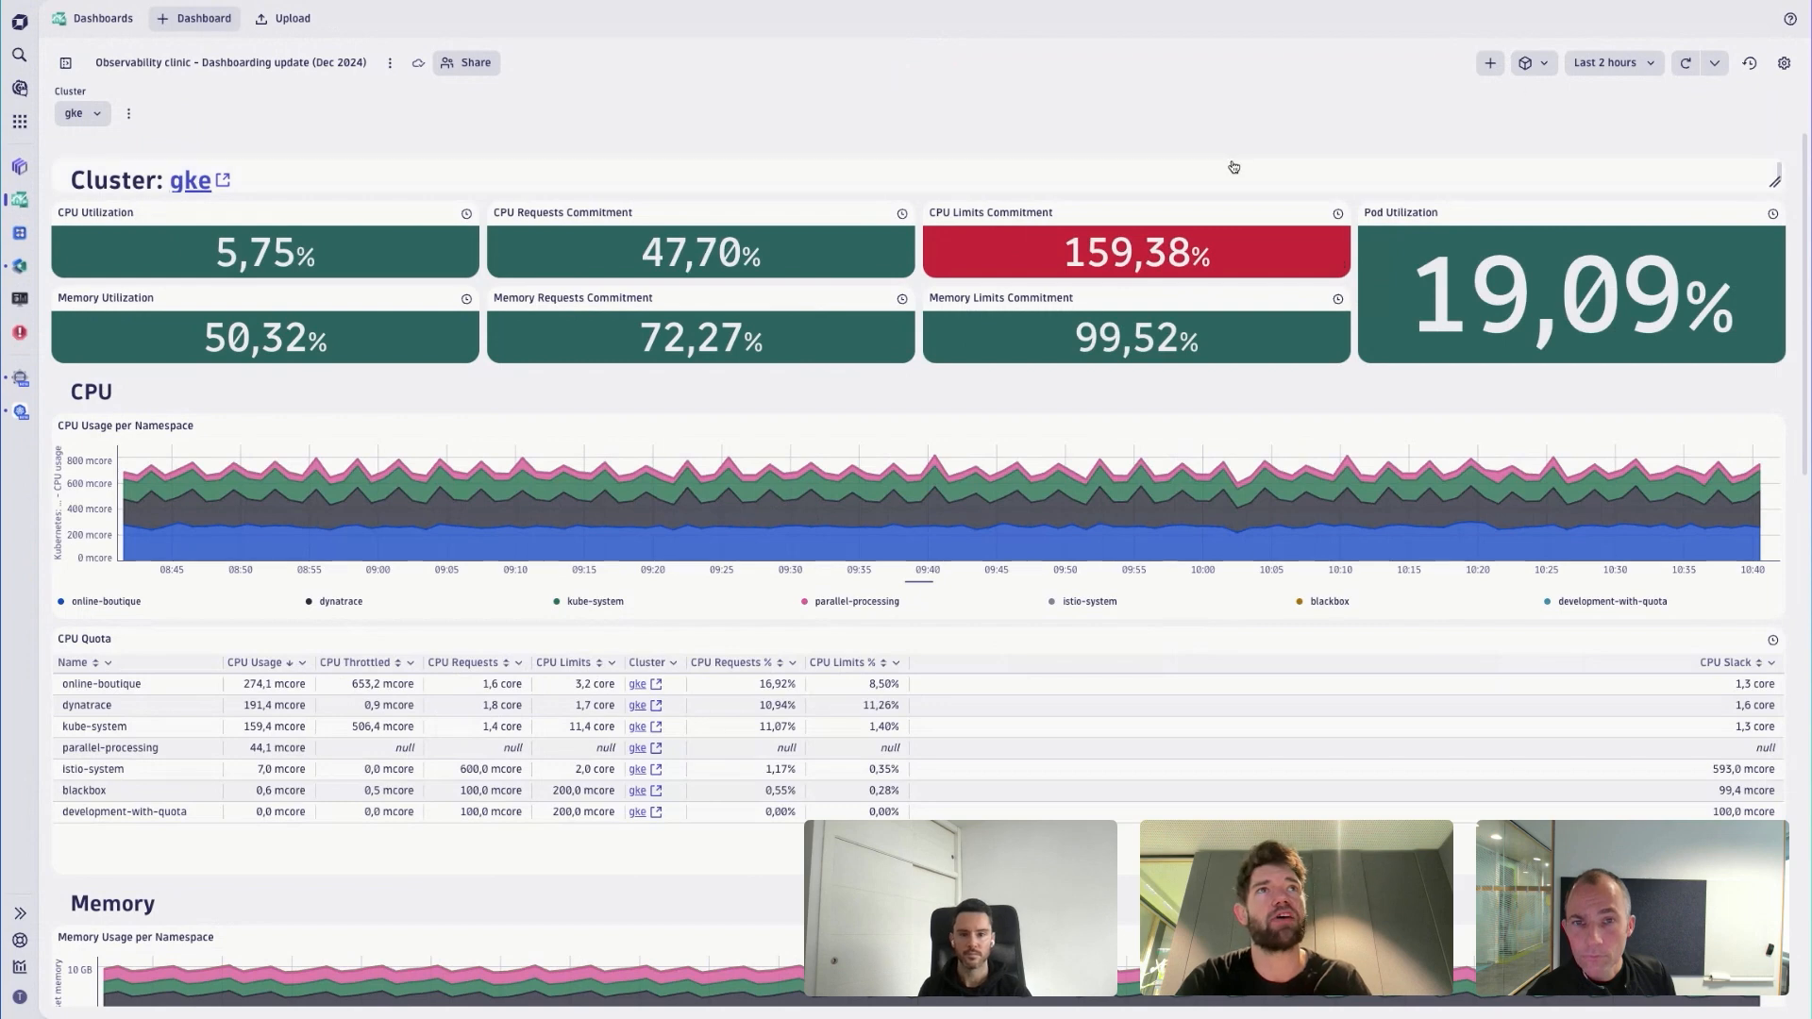
- Filter the dashboard by the K8s cluster segment set to gke and check which values the Cluster variable offers
left_click(1525, 66)
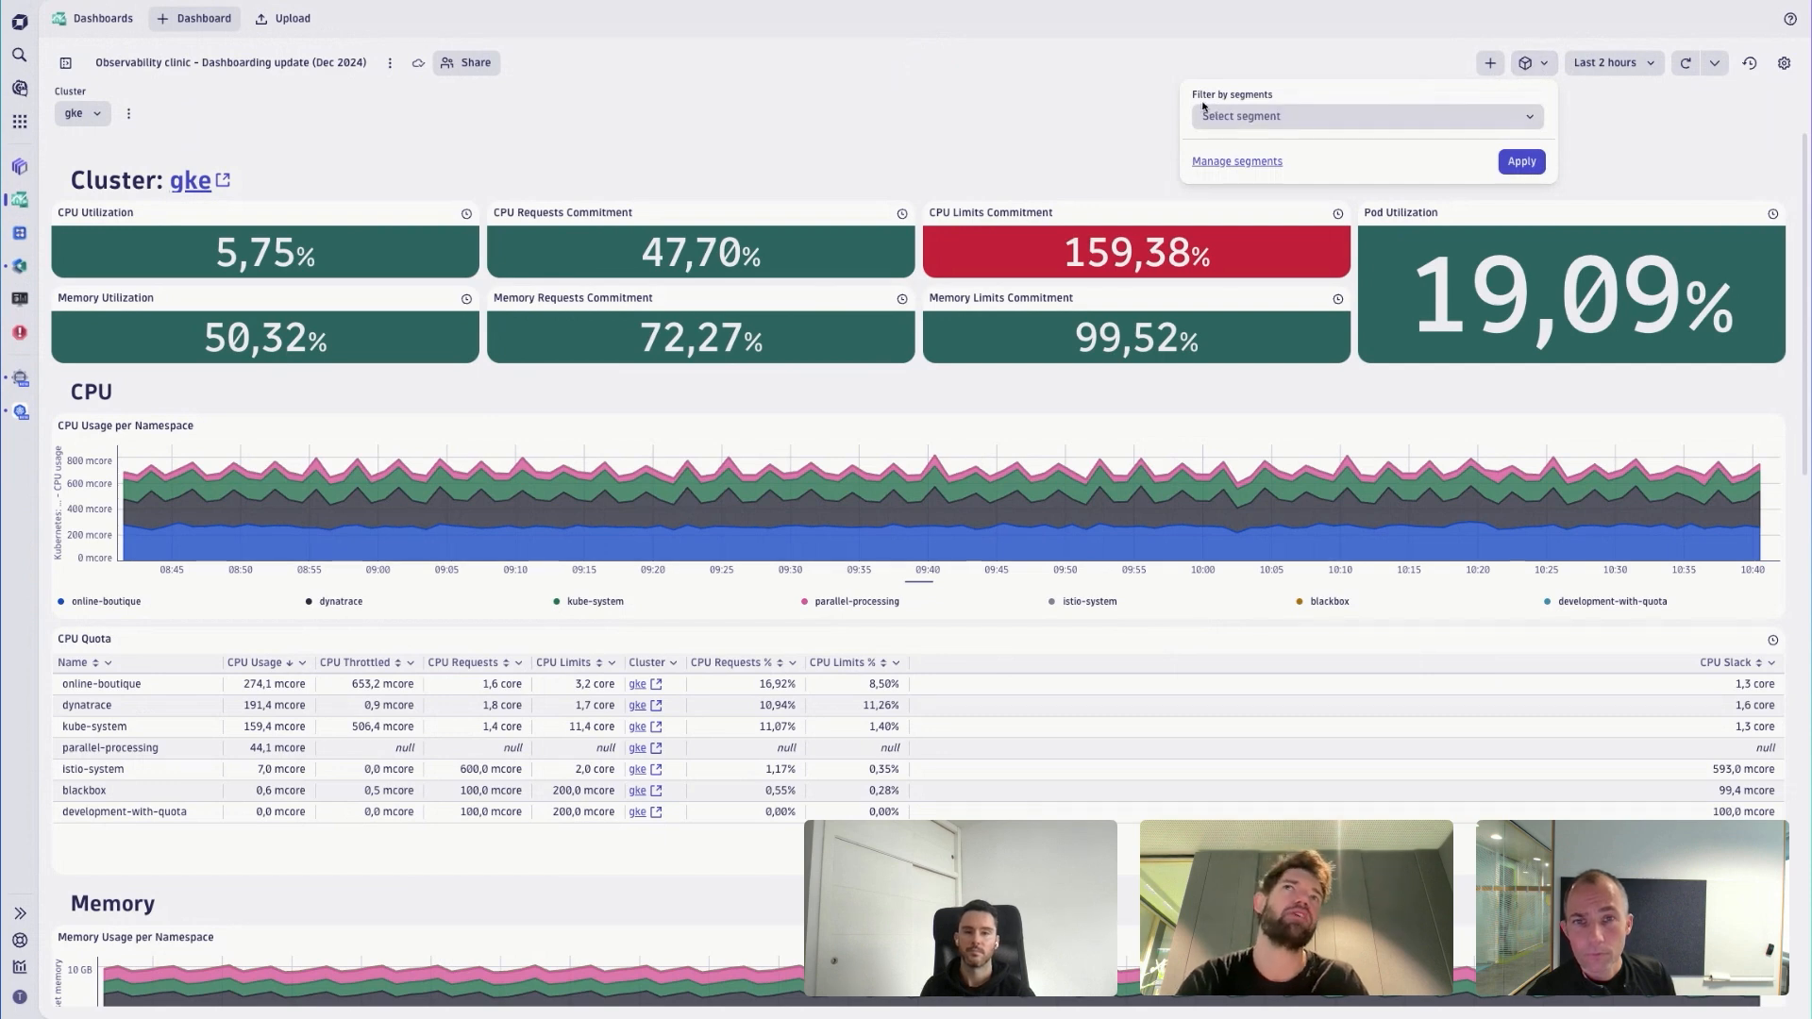
left_click(1264, 114)
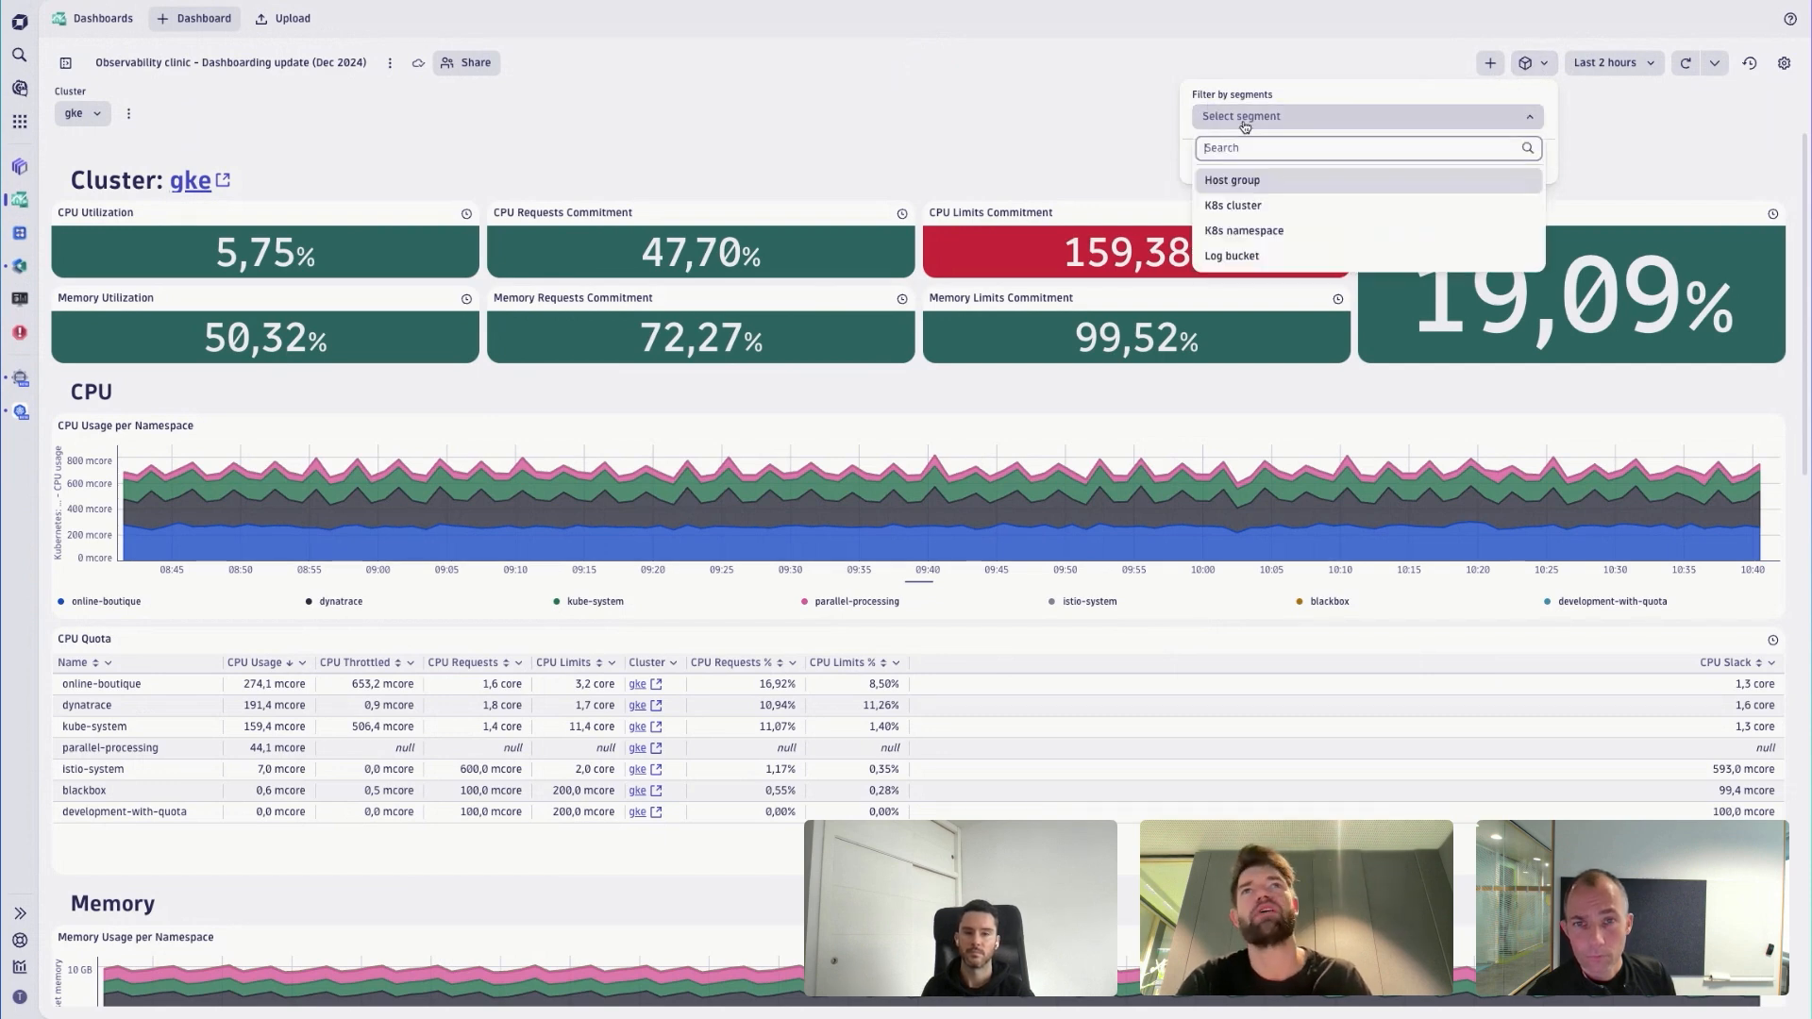
left_click(1242, 211)
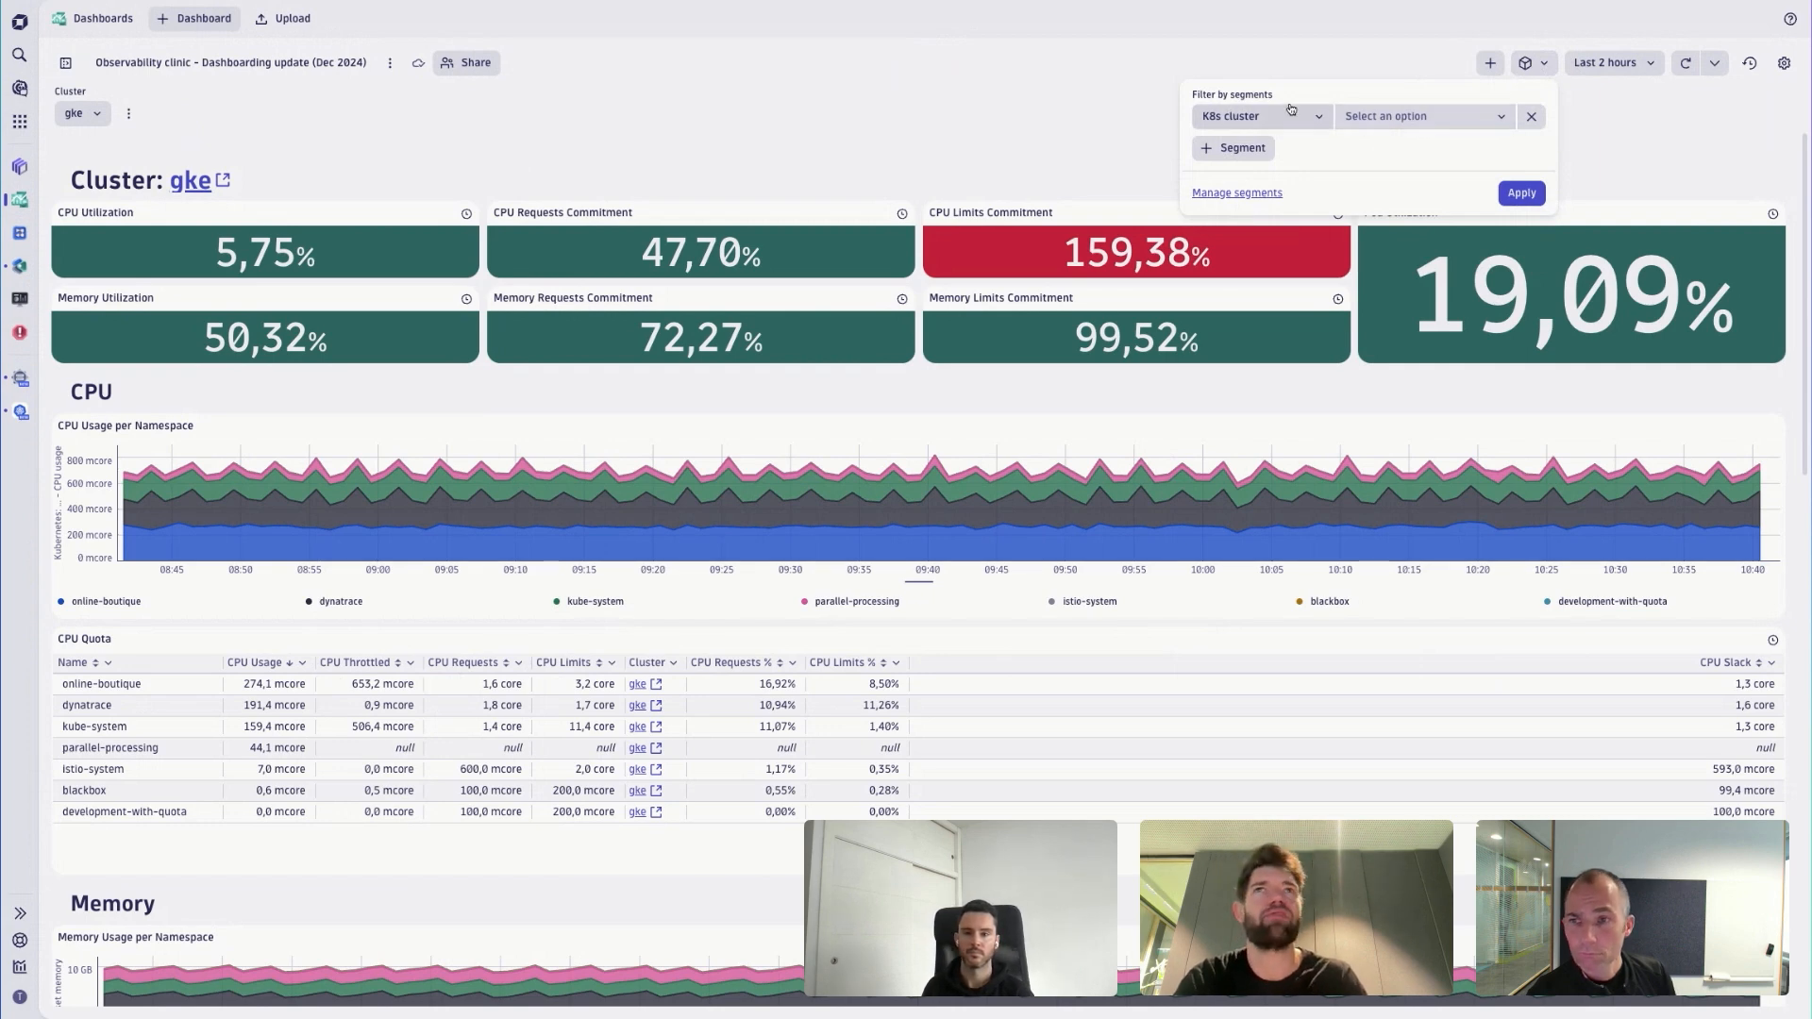
left_click(1393, 116)
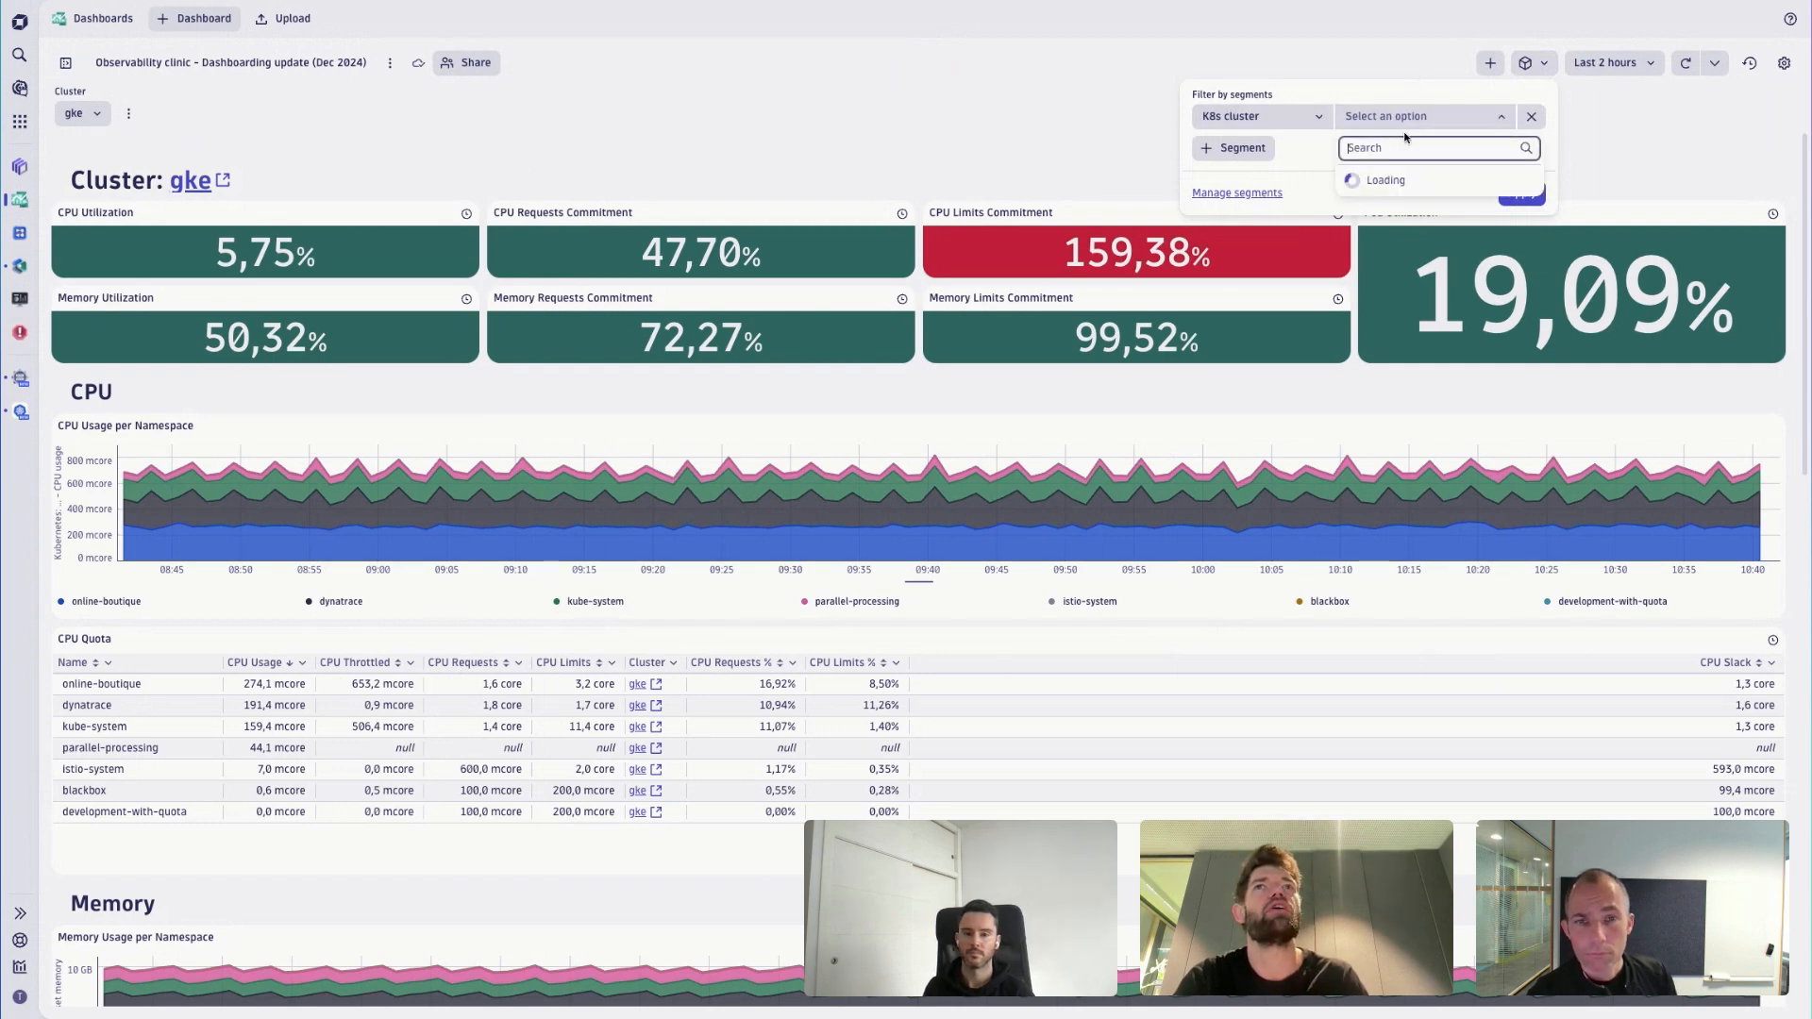
left_click(1383, 308)
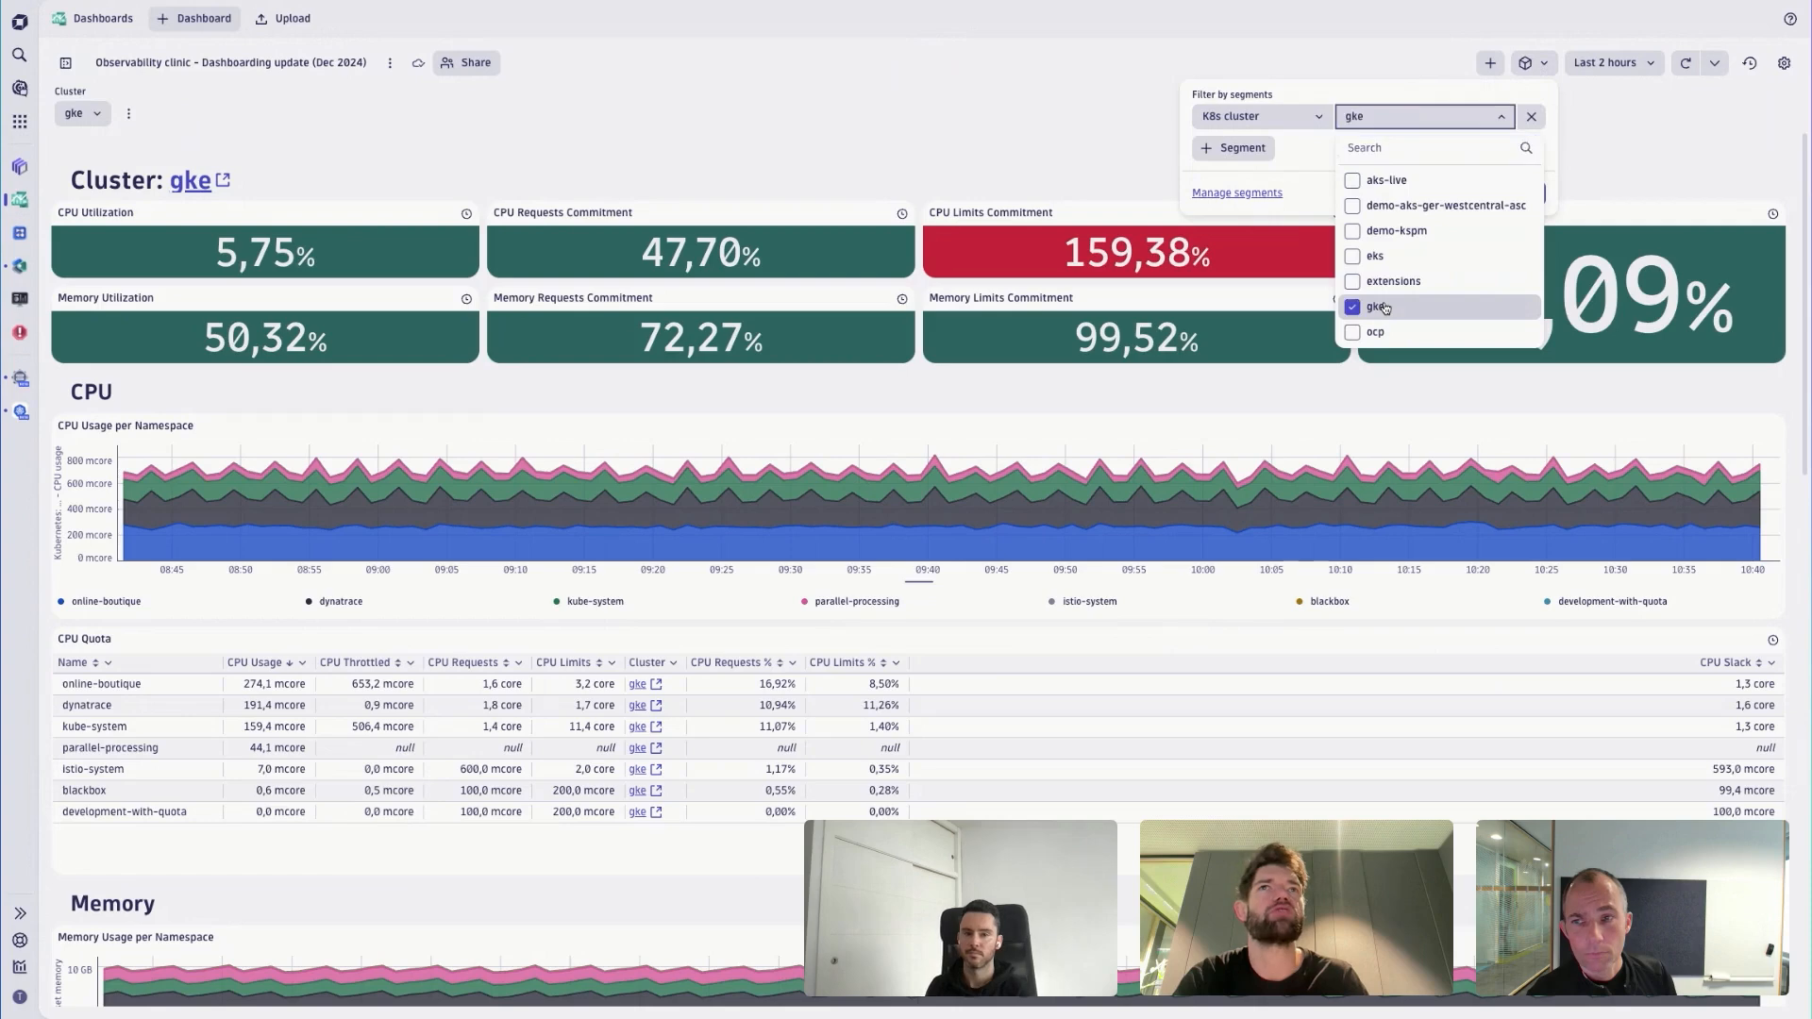
left_click(1395, 102)
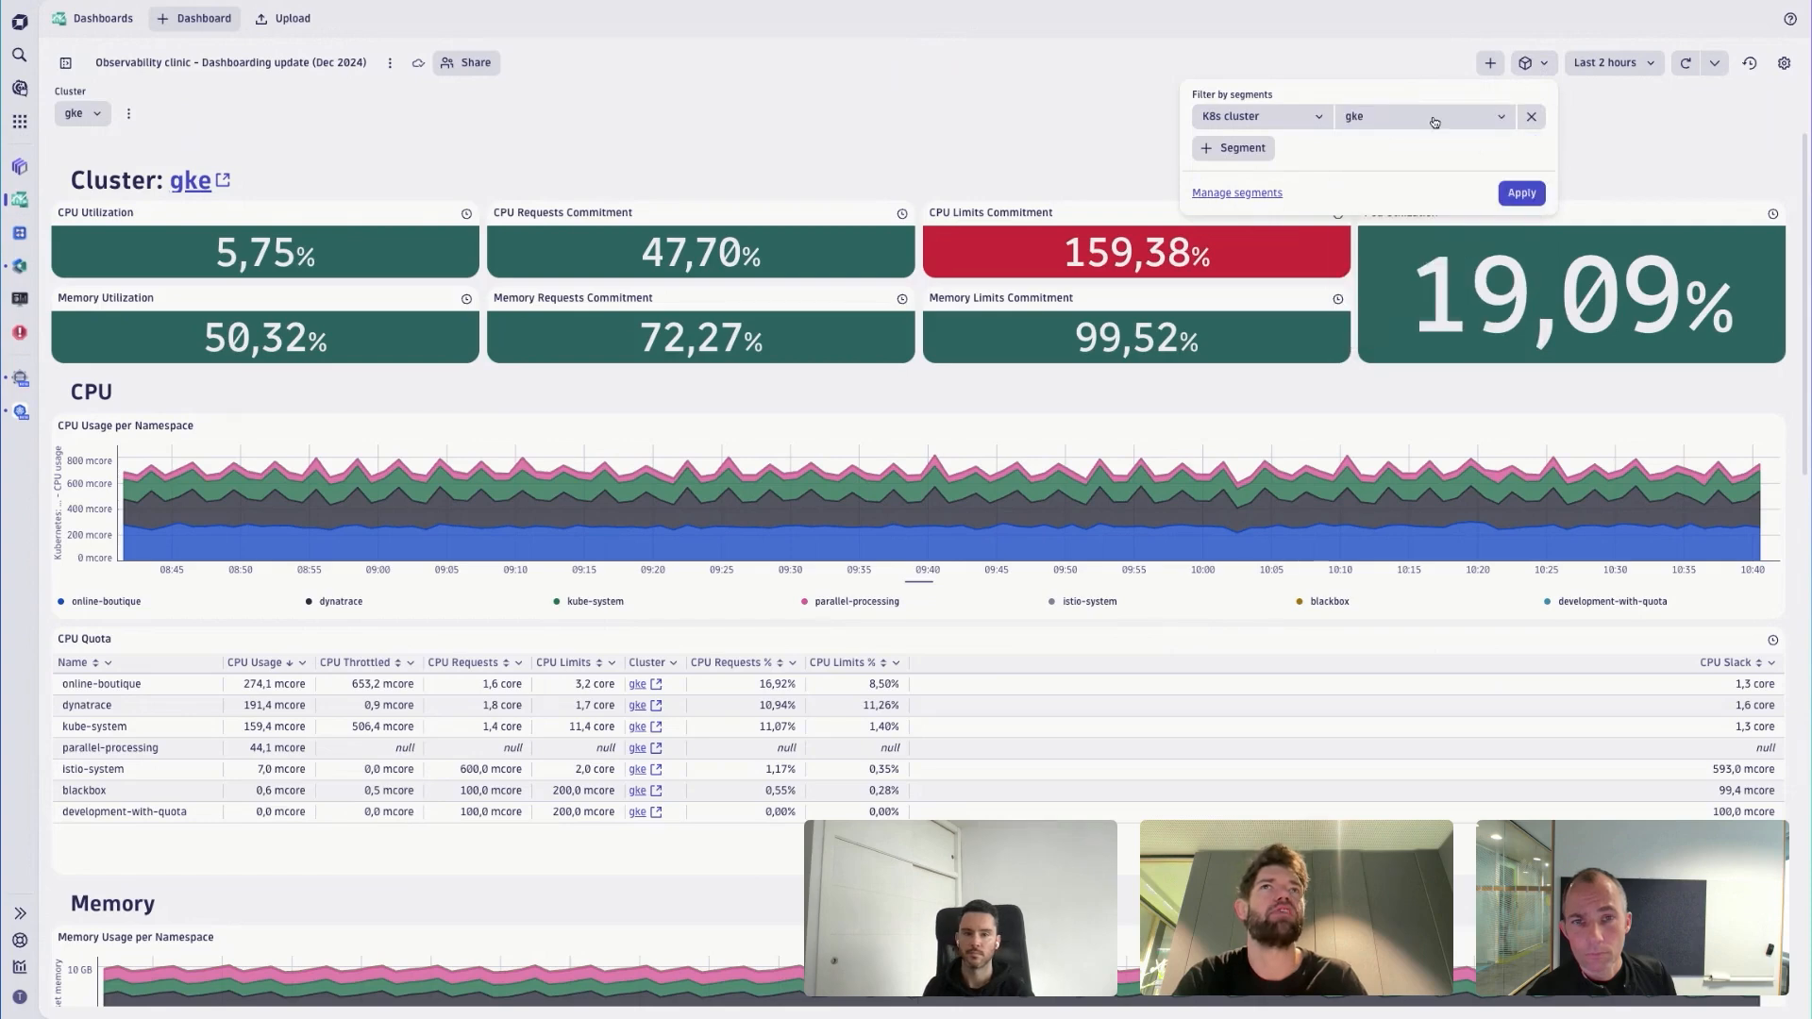
left_click(1521, 193)
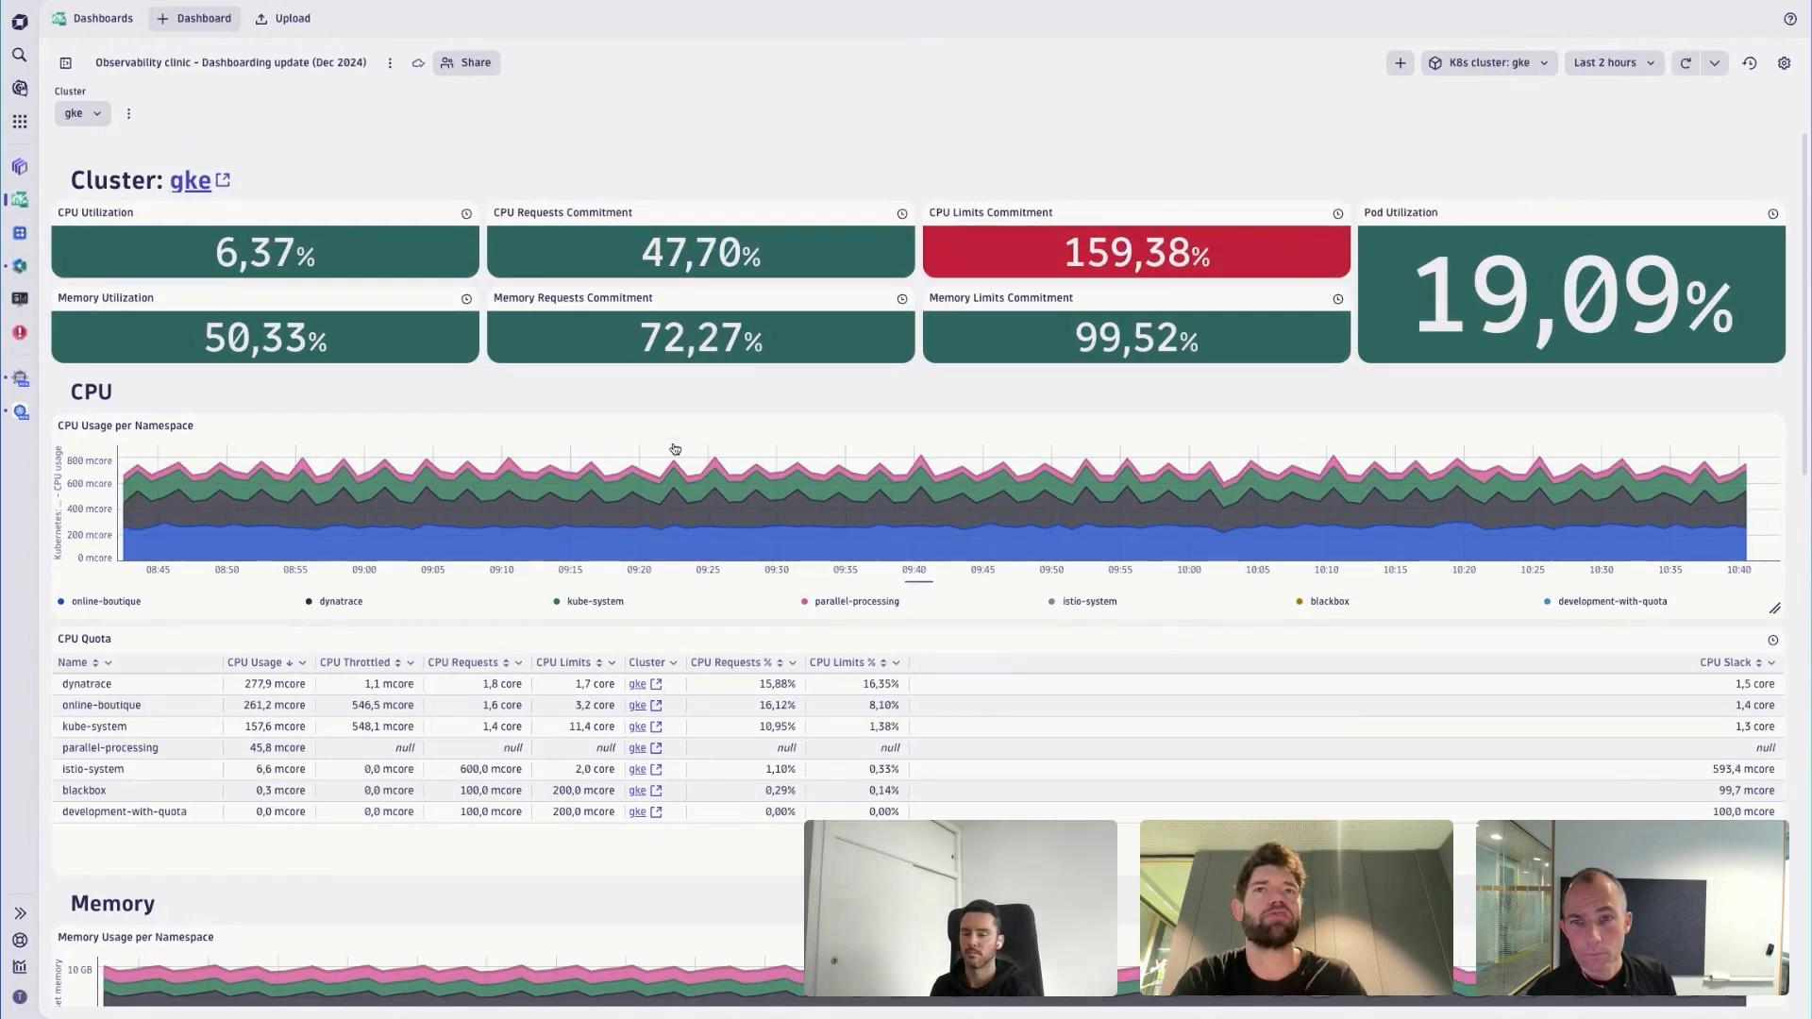
left_click(96, 117)
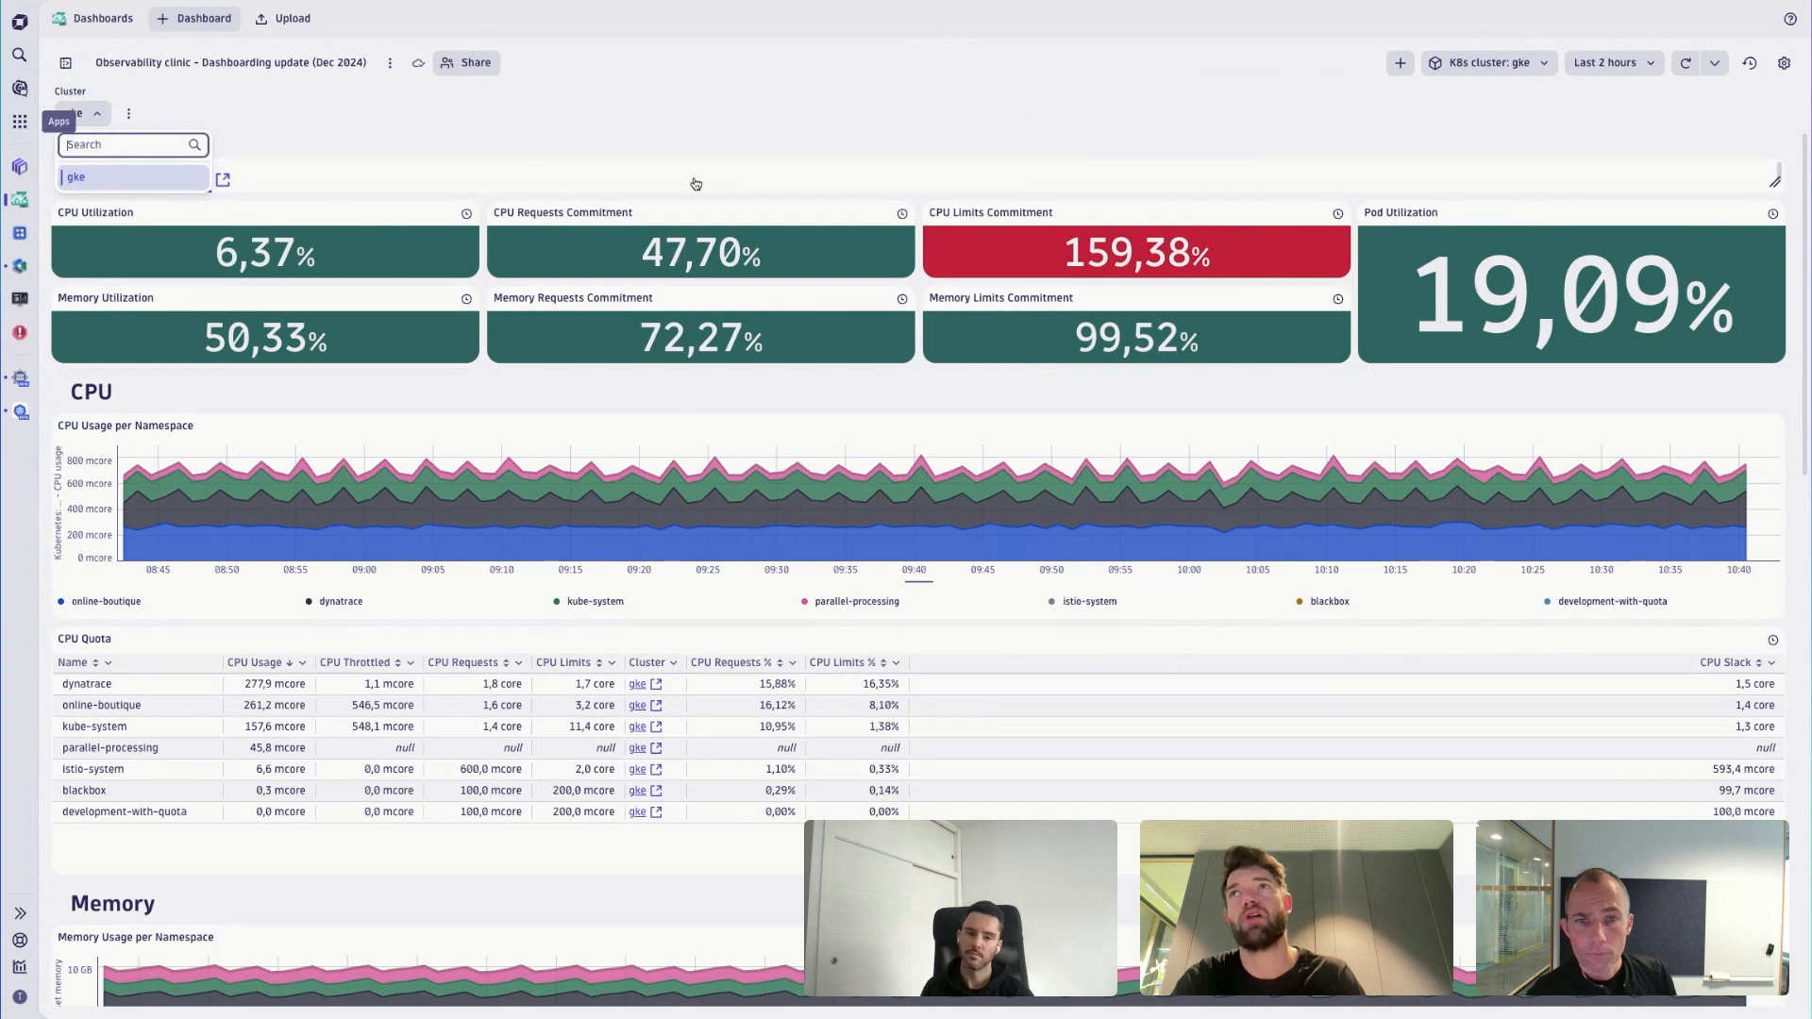
- Remove the K8s cluster segment from the dashboard filter and apply the change
left_click(1484, 63)
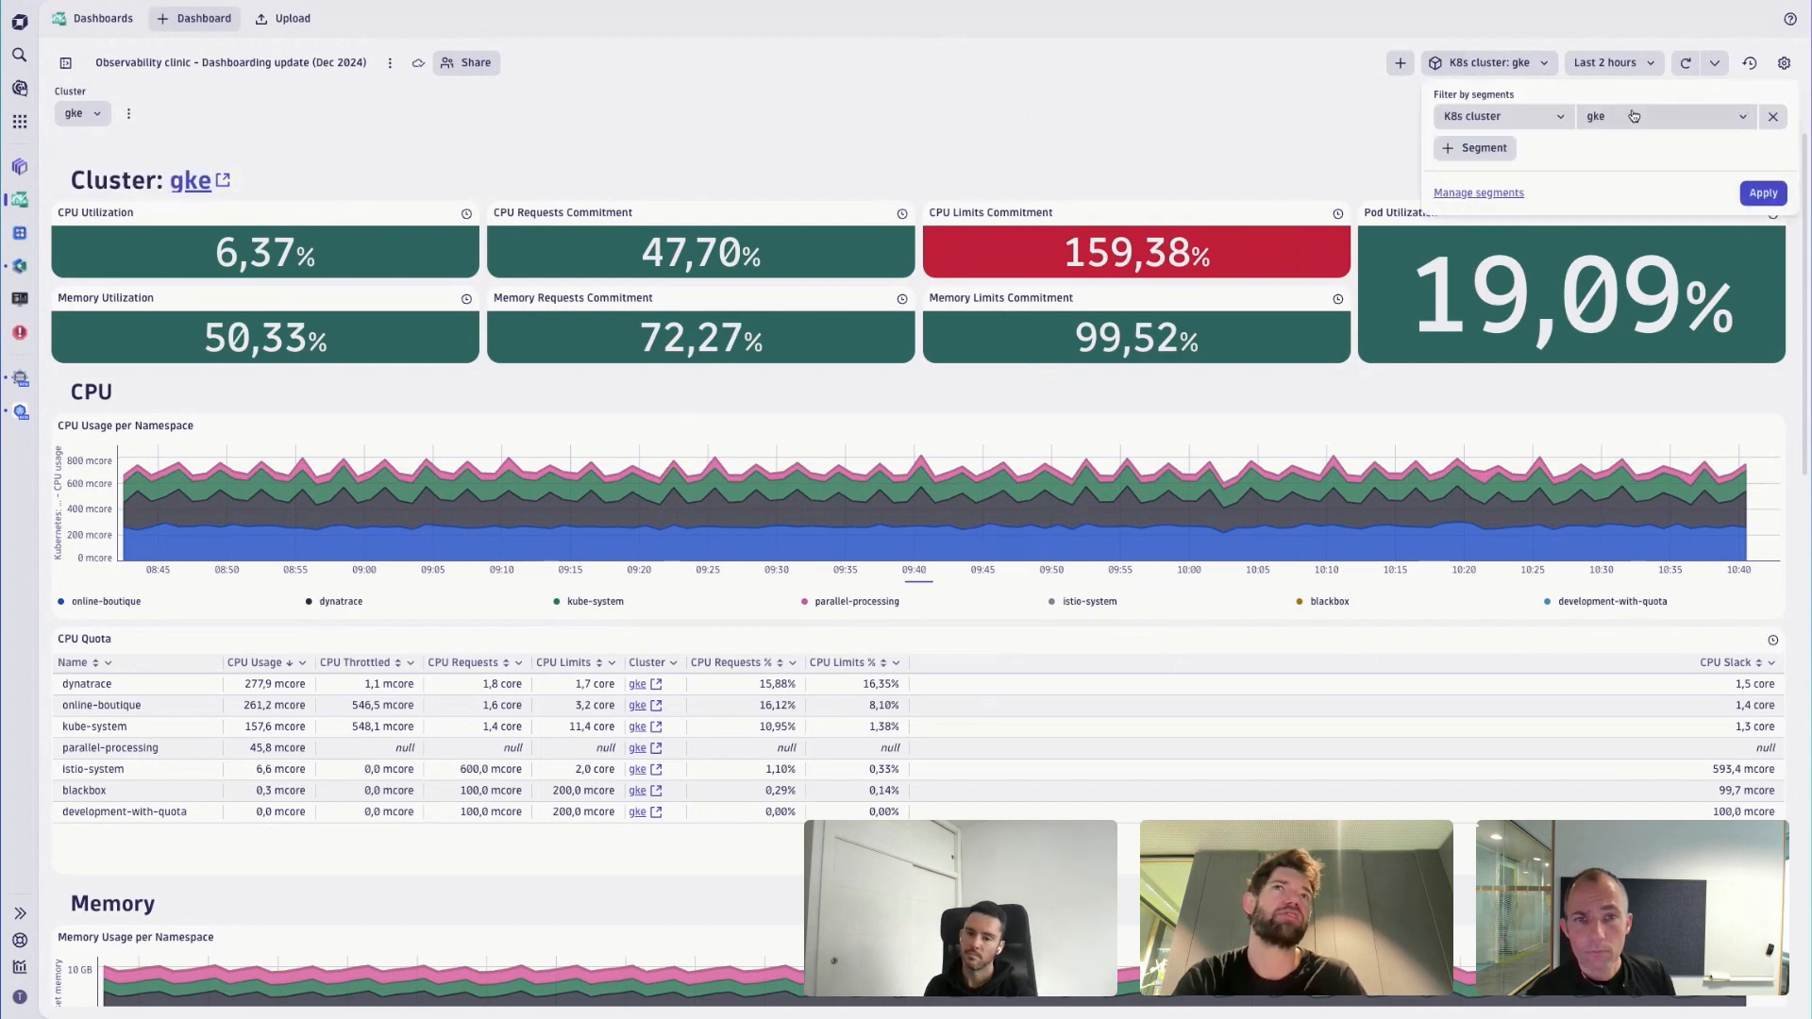
left_click(1772, 117)
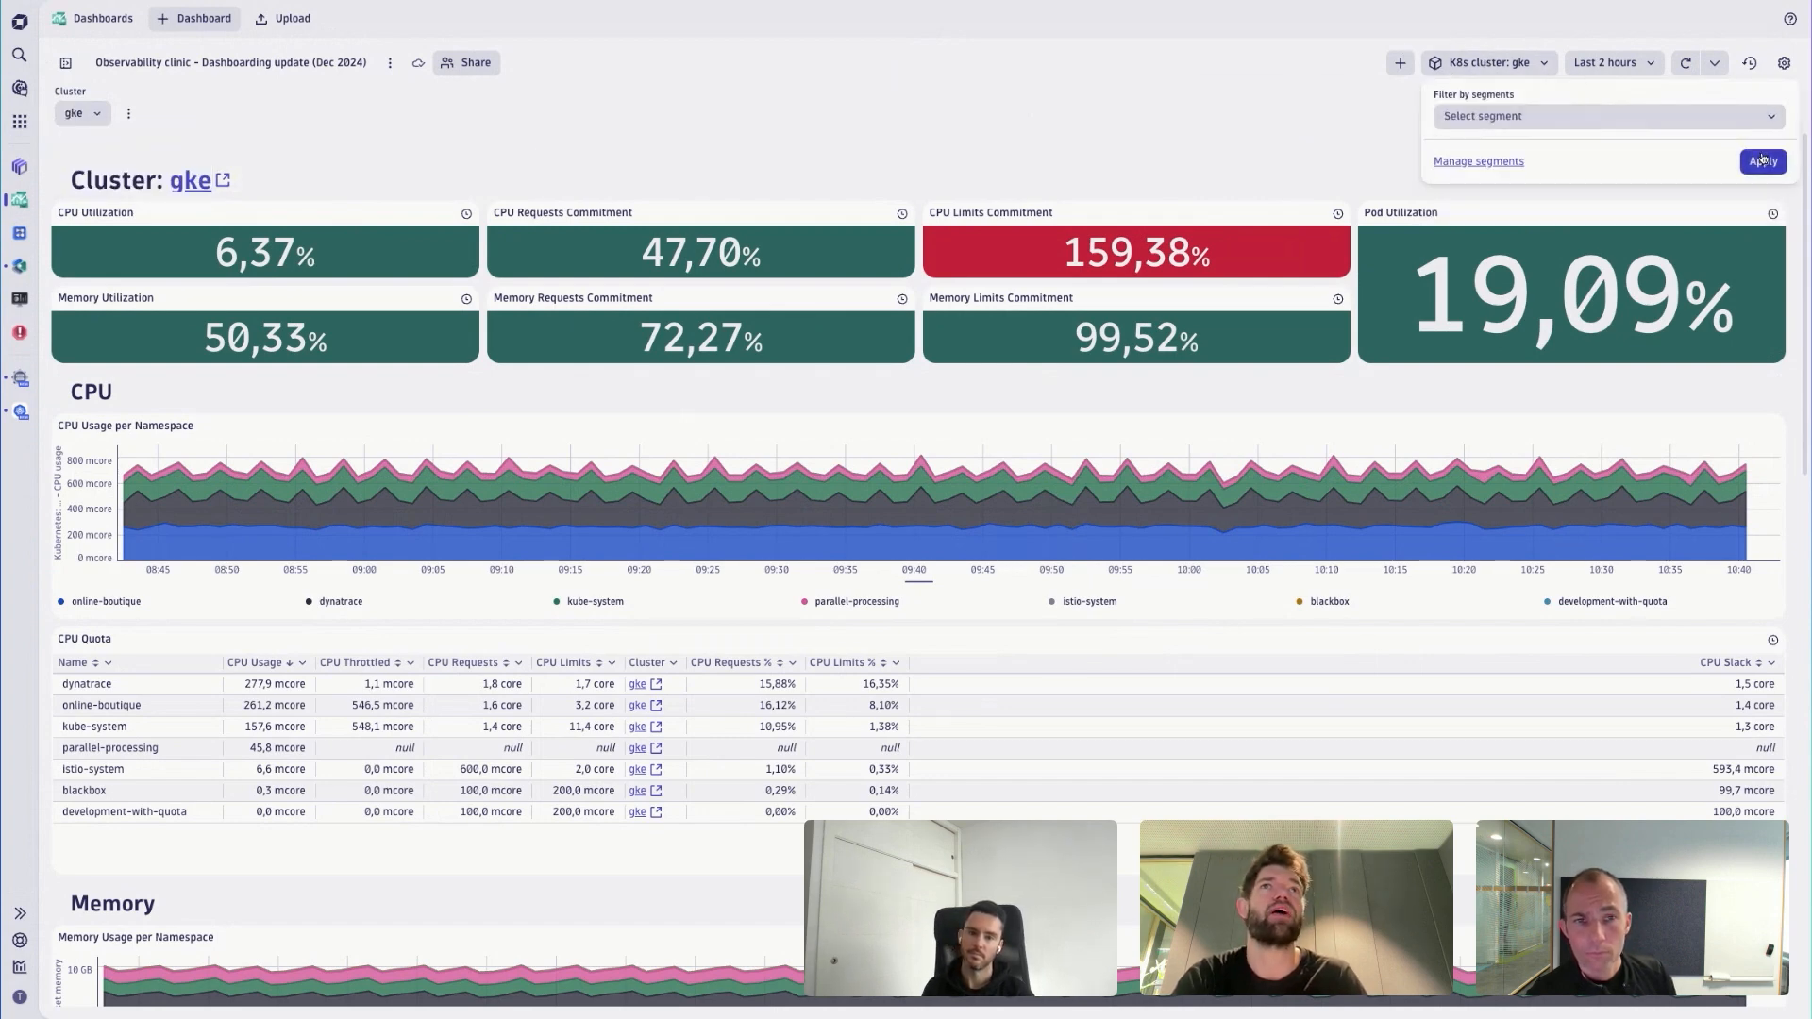
left_click(1762, 161)
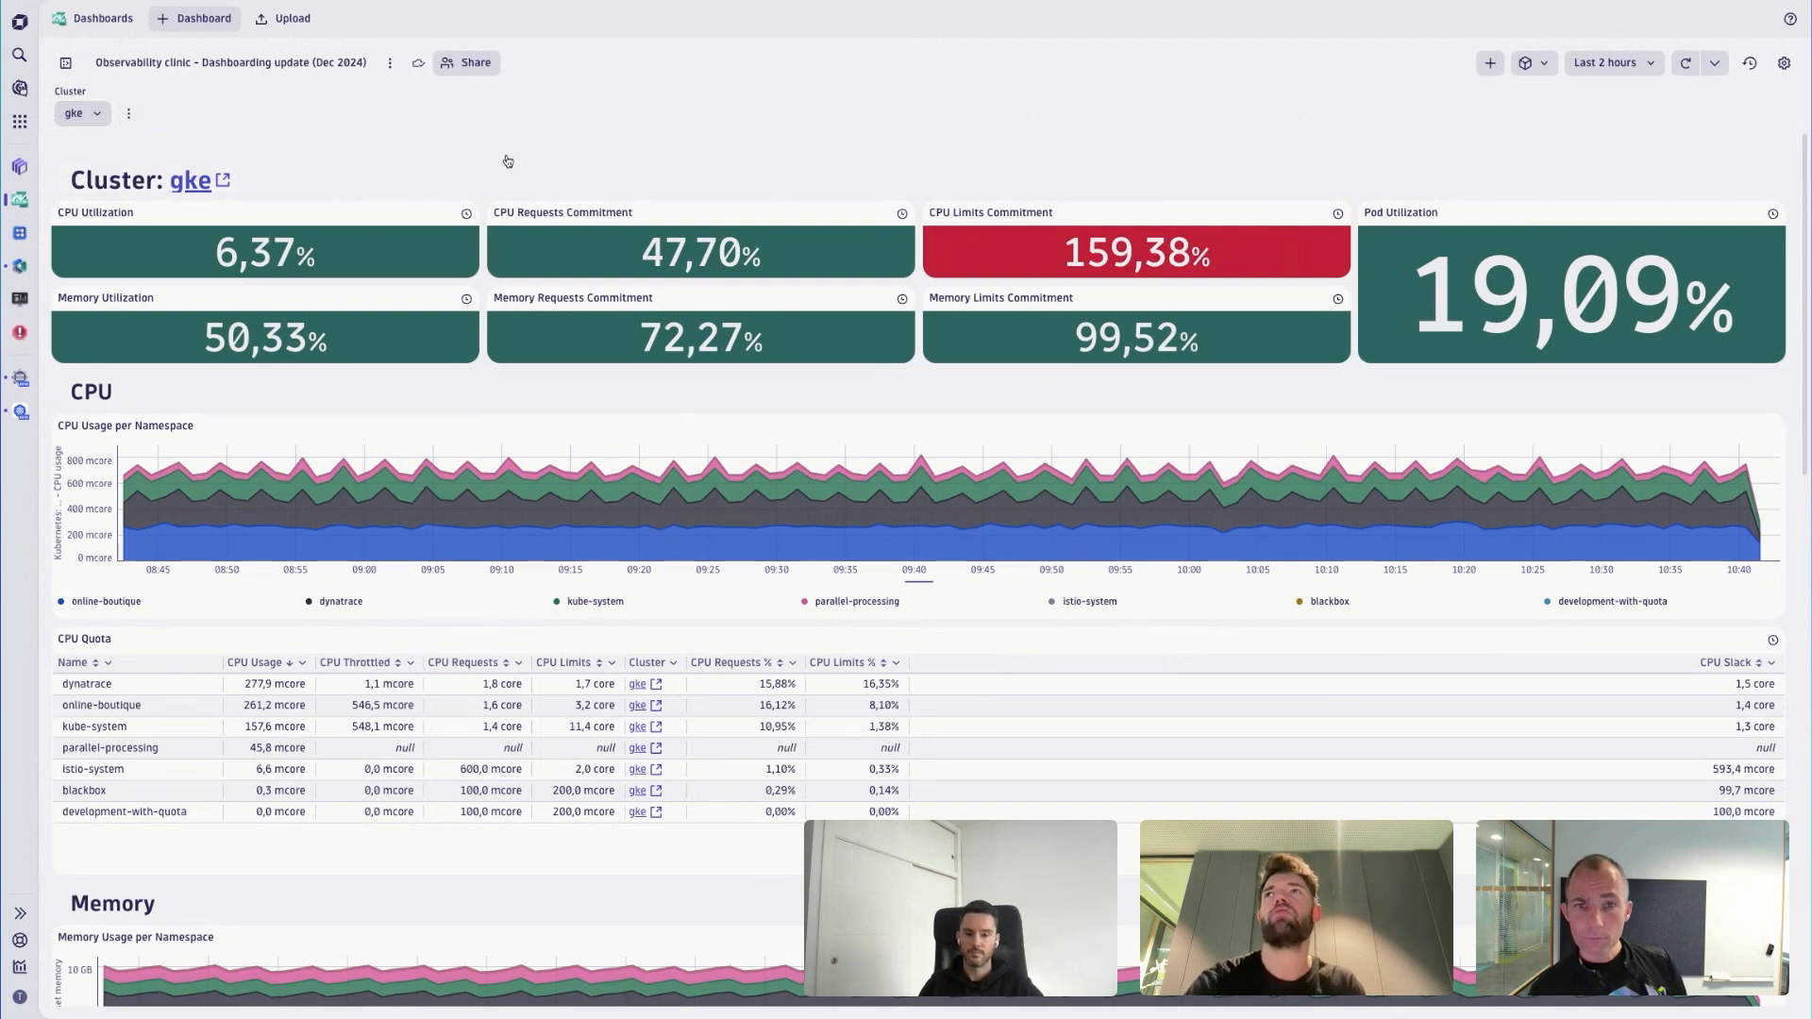
left_click(129, 116)
left_click(131, 116)
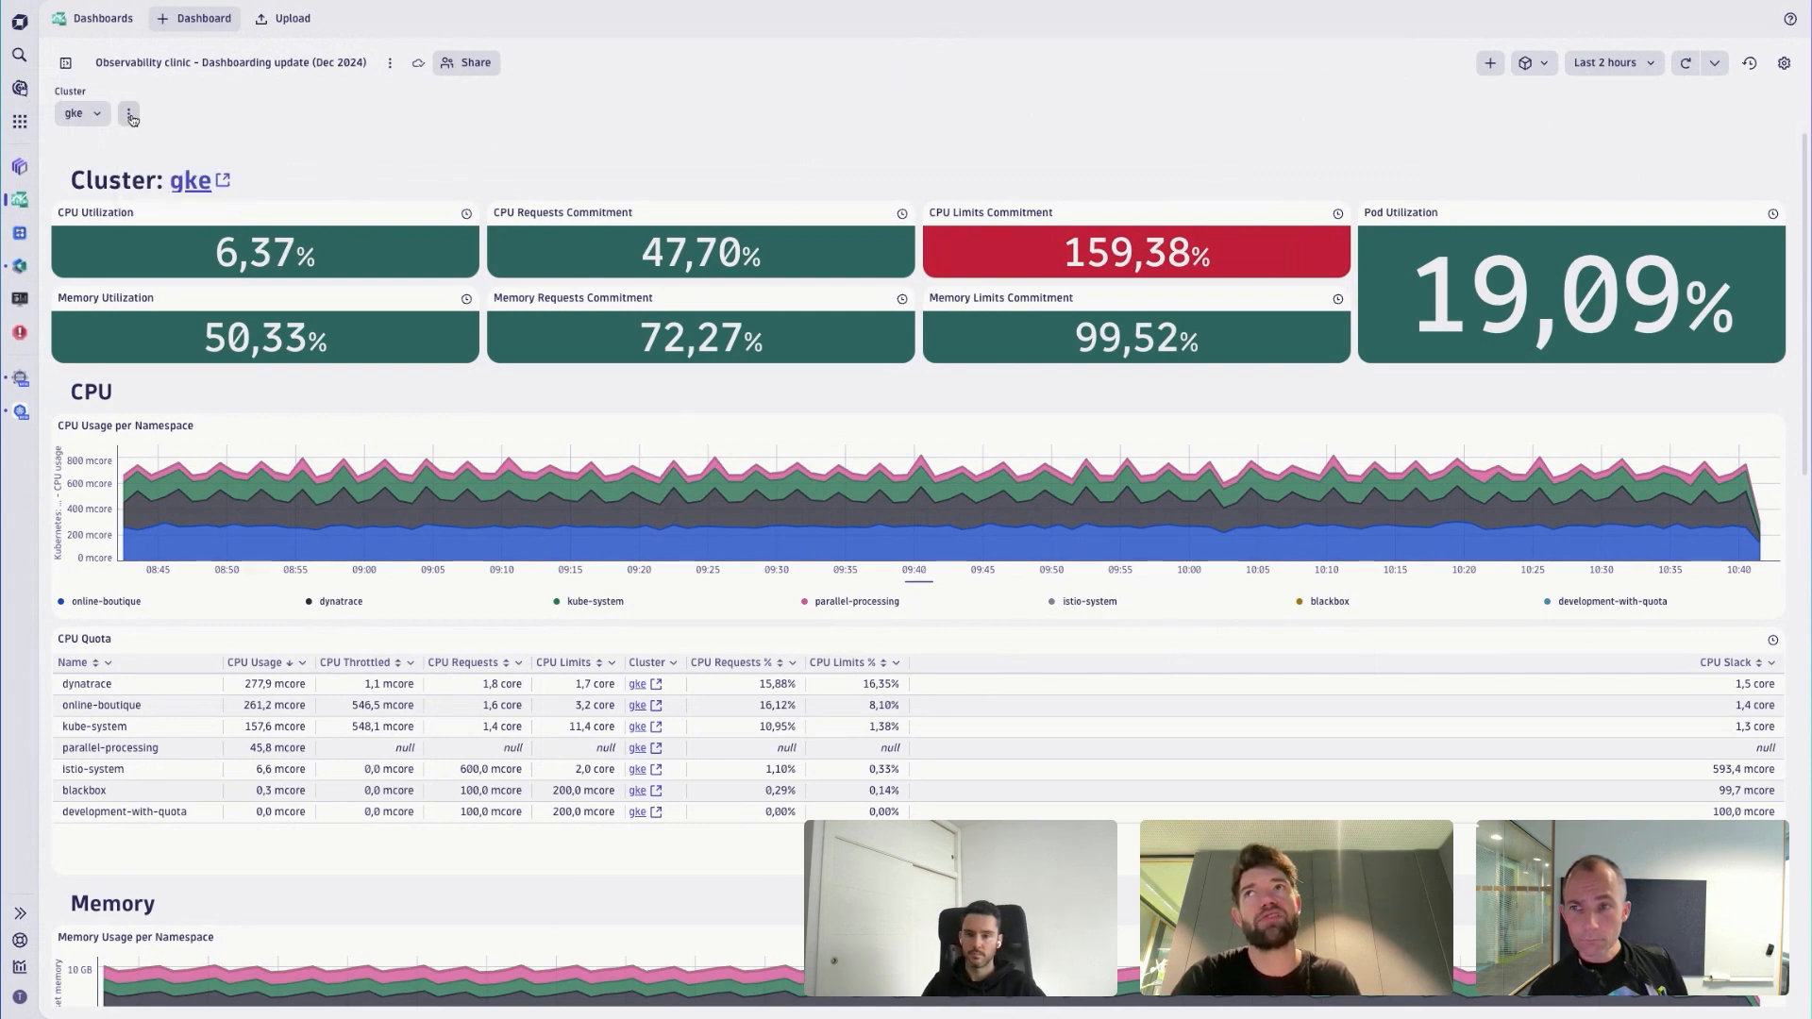
left_click(132, 116)
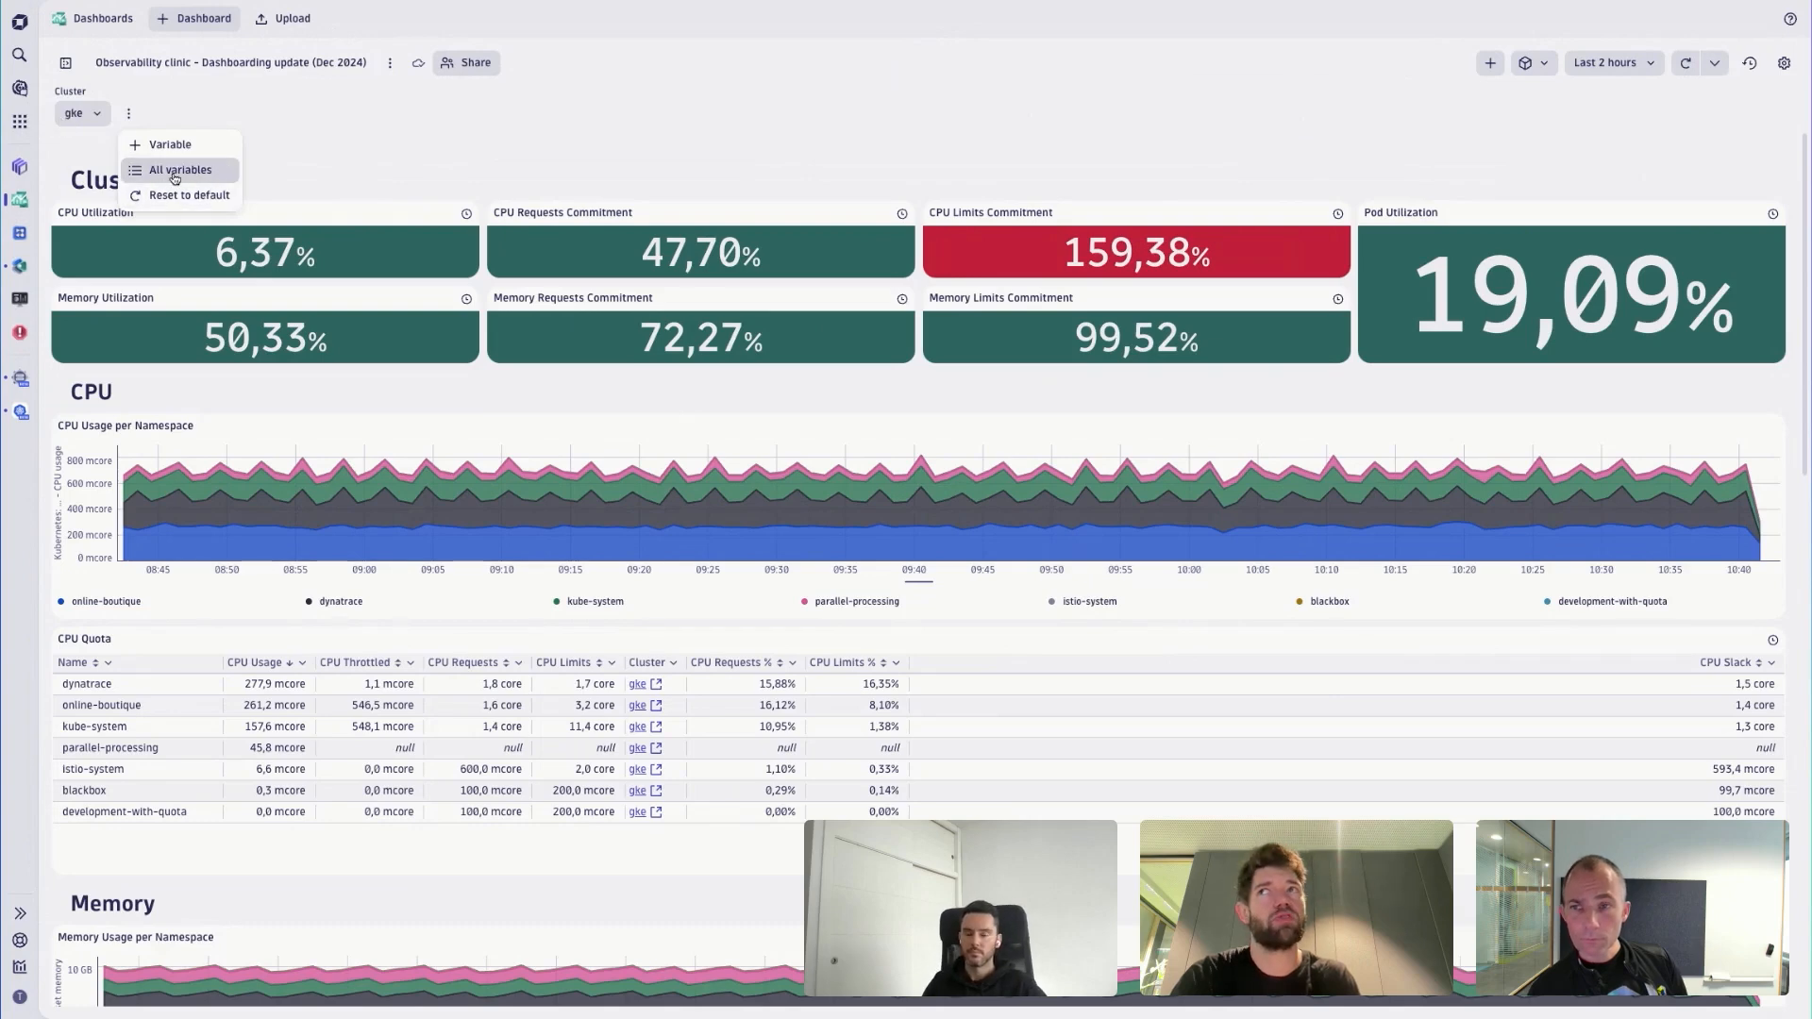
left_click(738, 161)
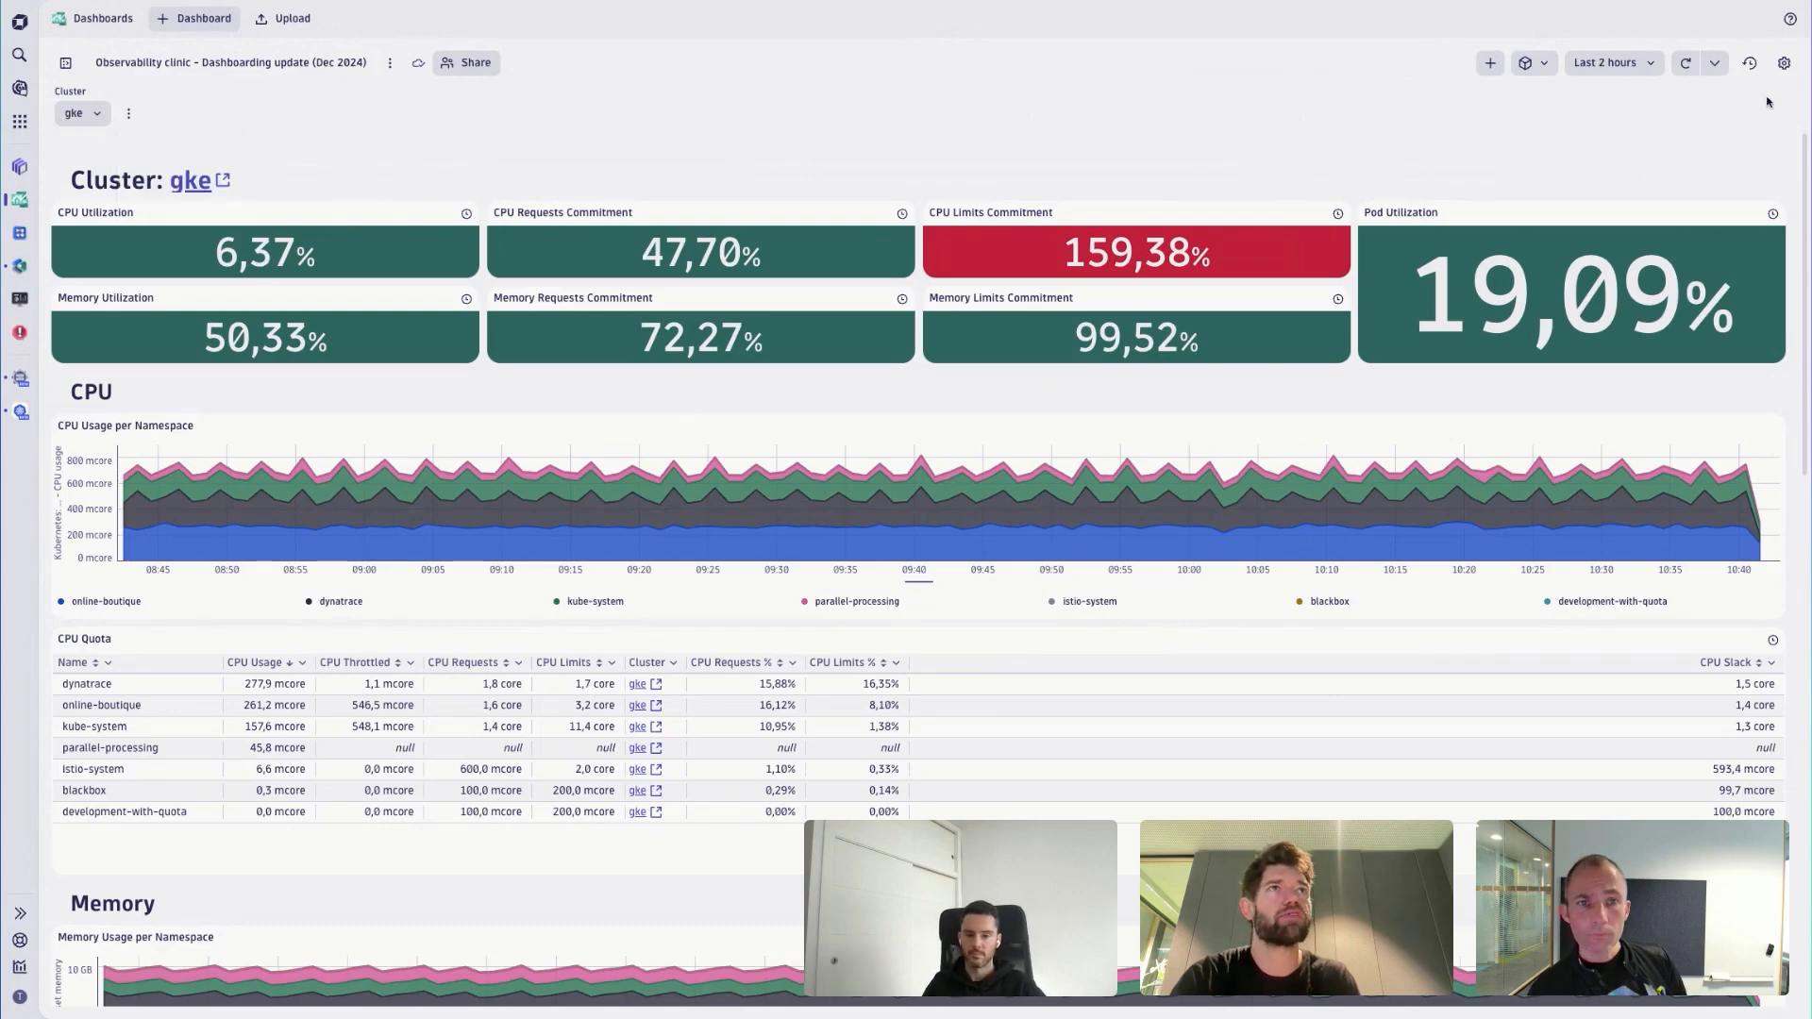
- Open the variable list in the dashboard settings and review the Environment variable's code definition
left_click(1784, 63)
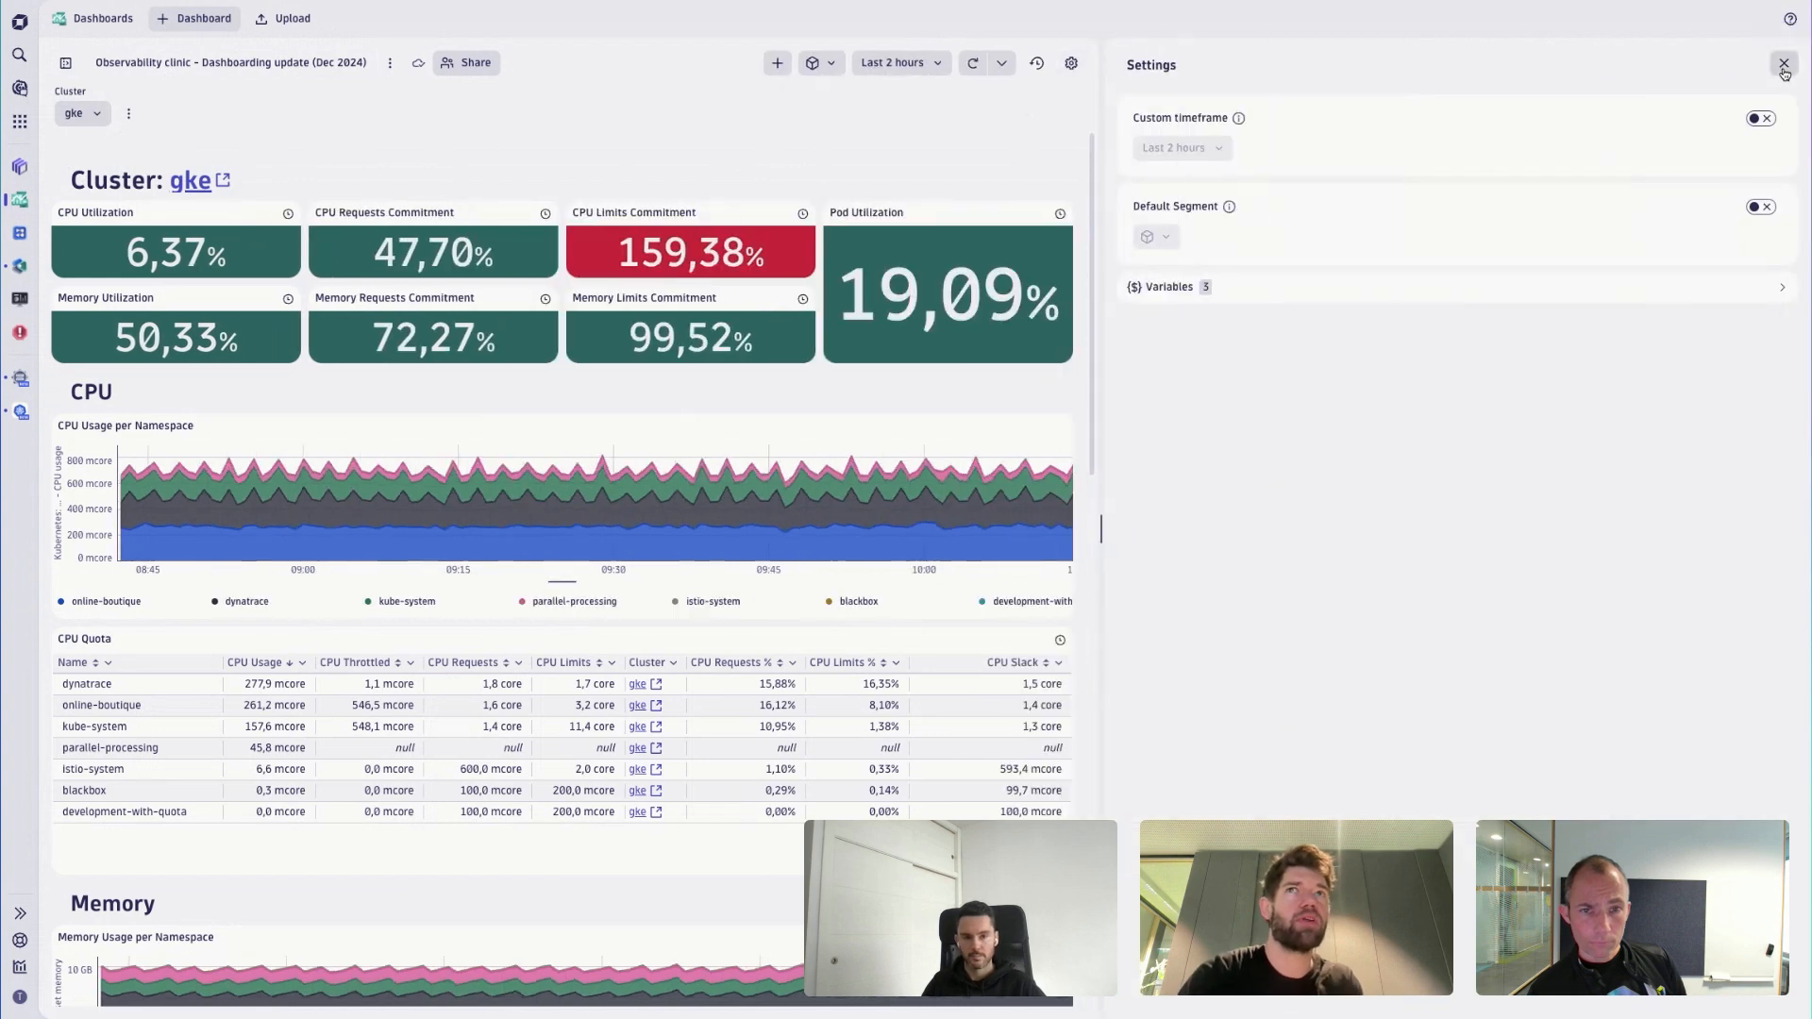
left_click(1191, 294)
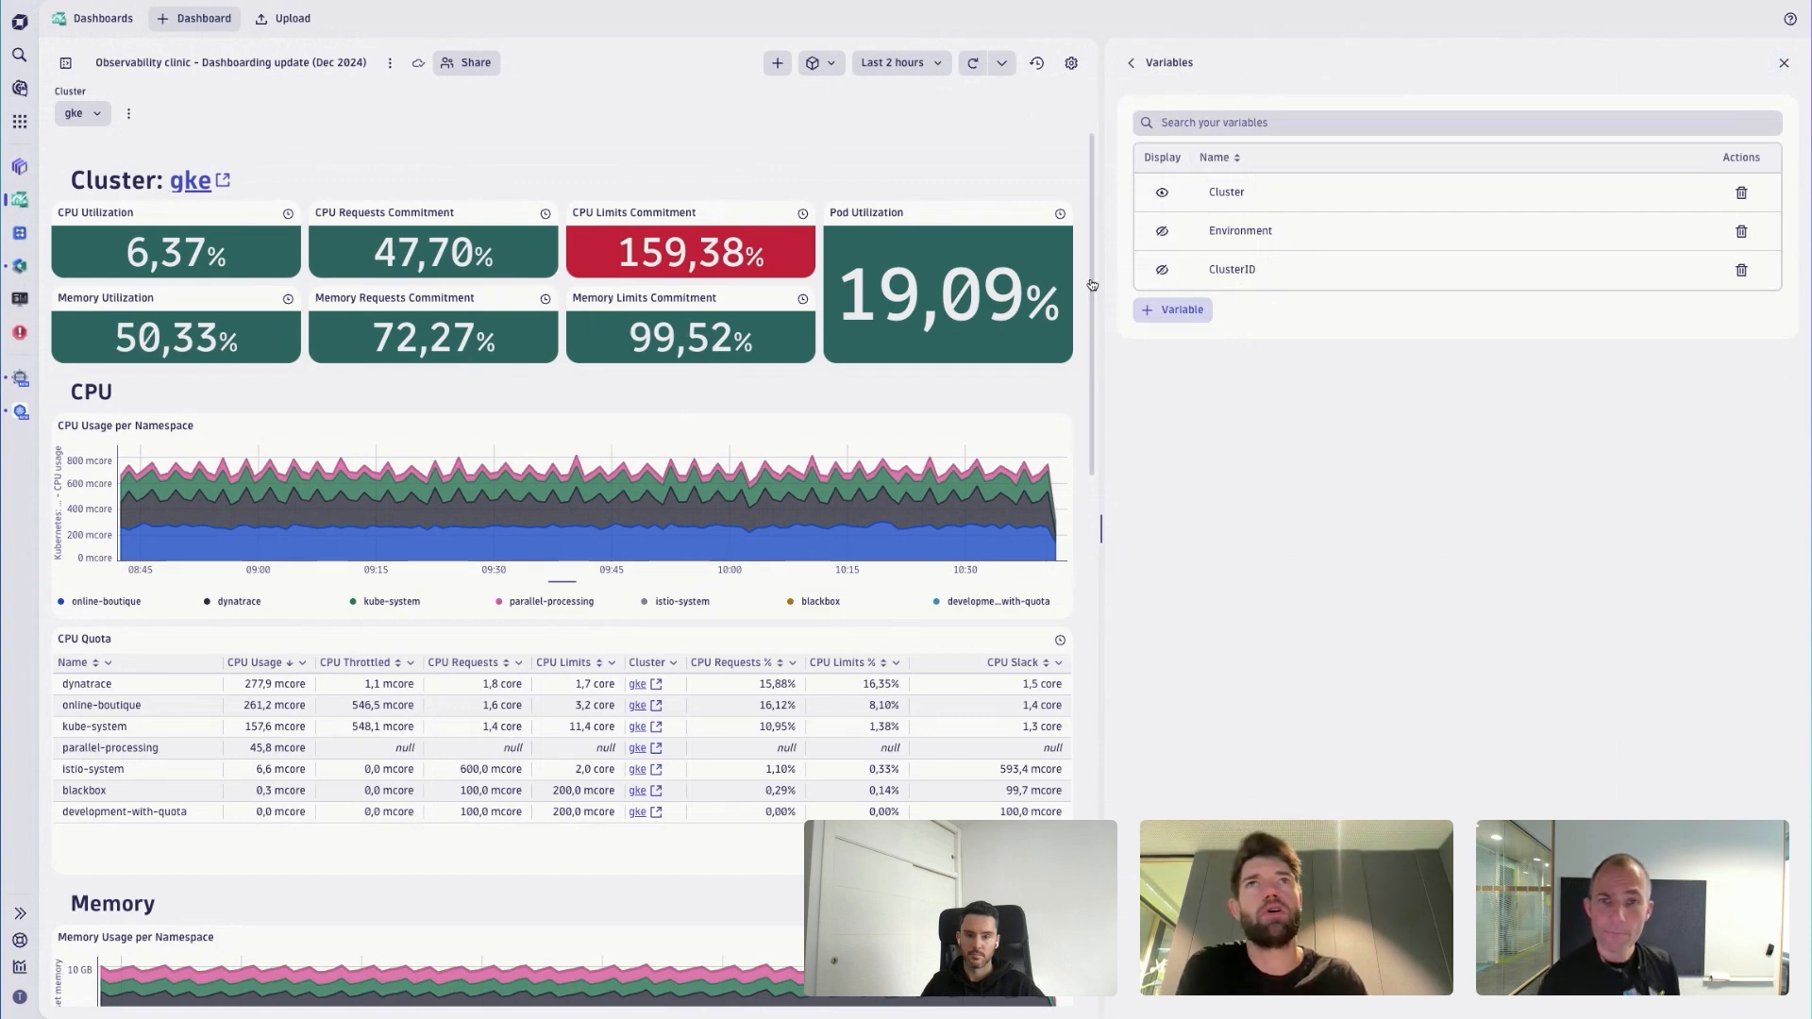
left_click(1256, 236)
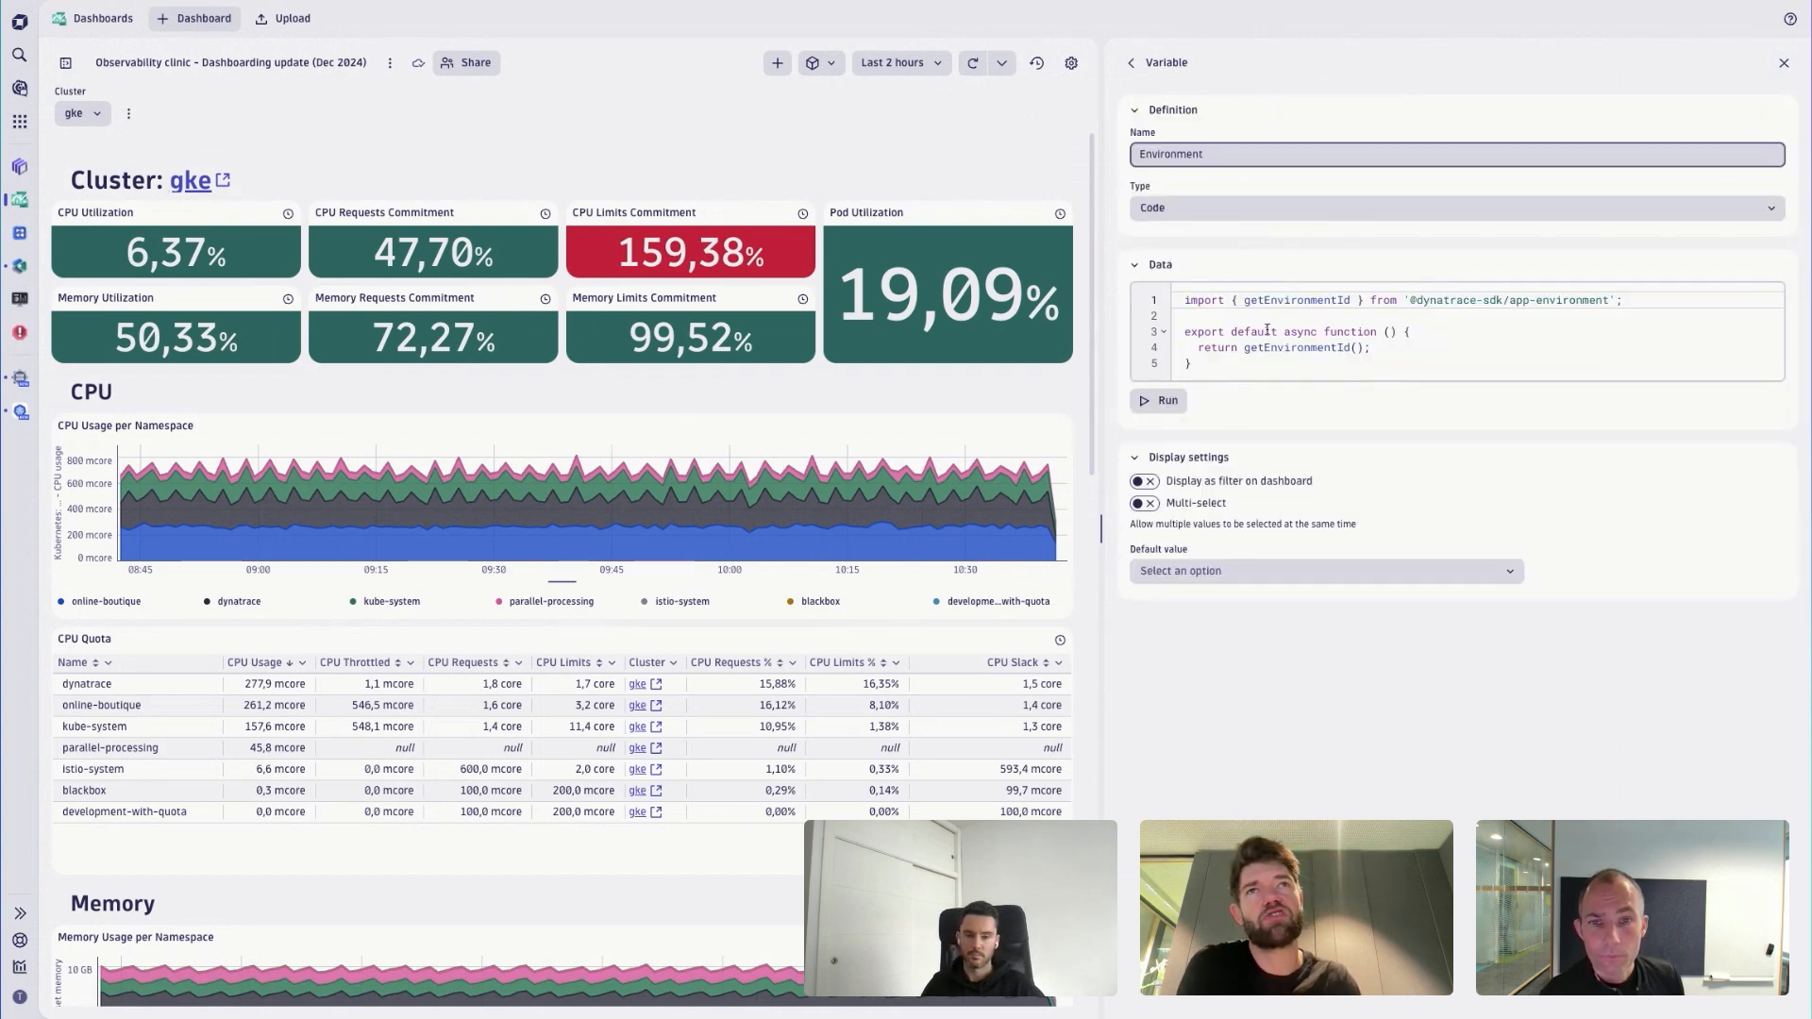
left_click(1161, 63)
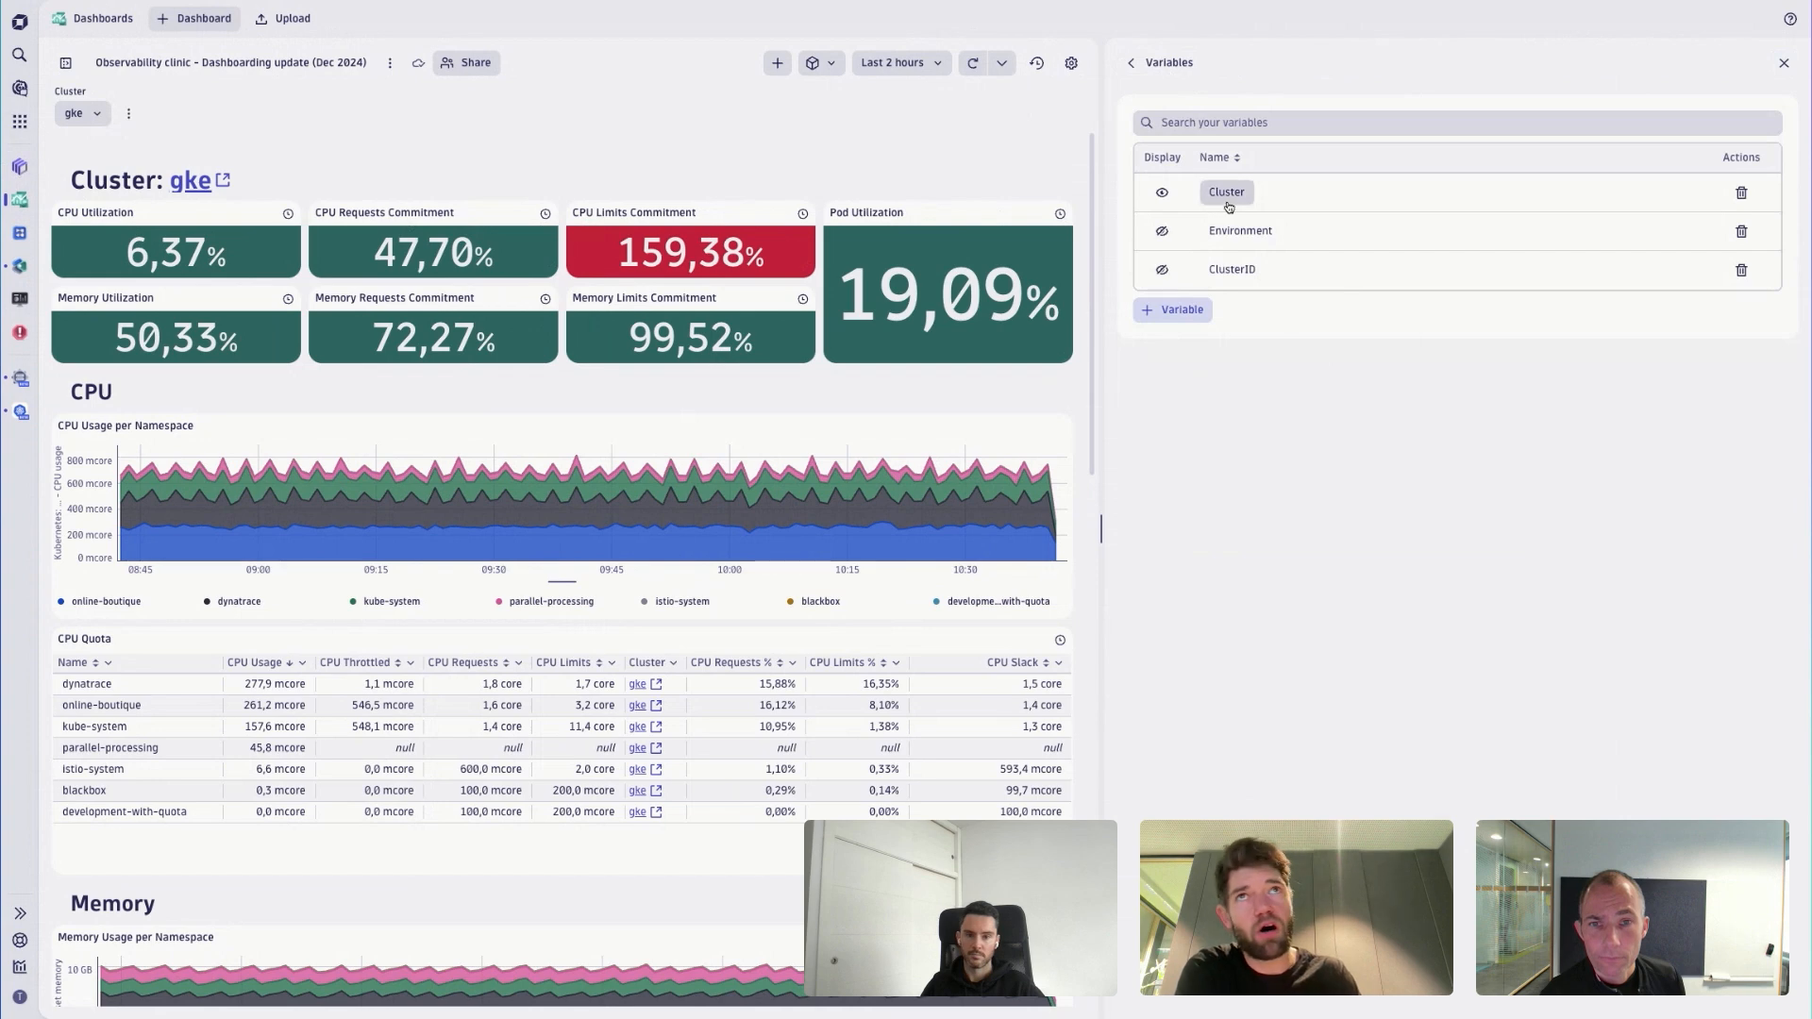
- Examine the ClusterID variable's query with its $Cluster reference, and revisit the Environment variable's definition
left_click(1230, 271)
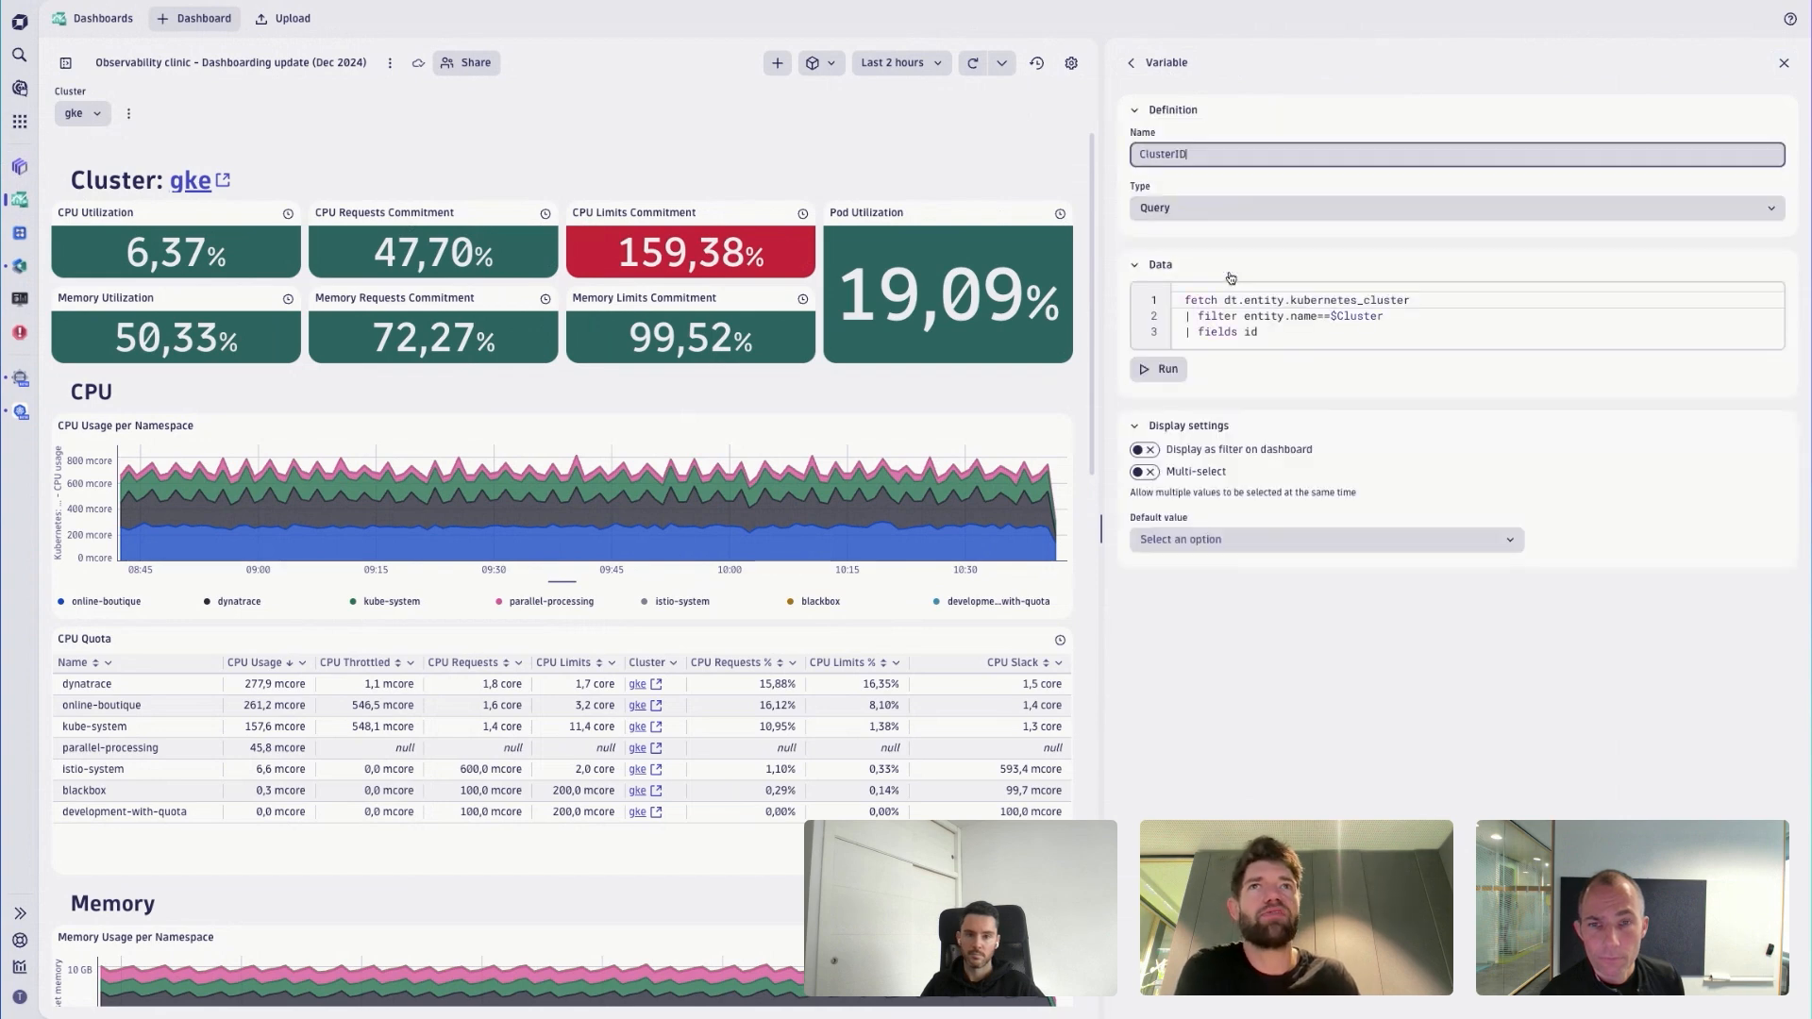
left_click_drag(1331, 317, 1400, 316)
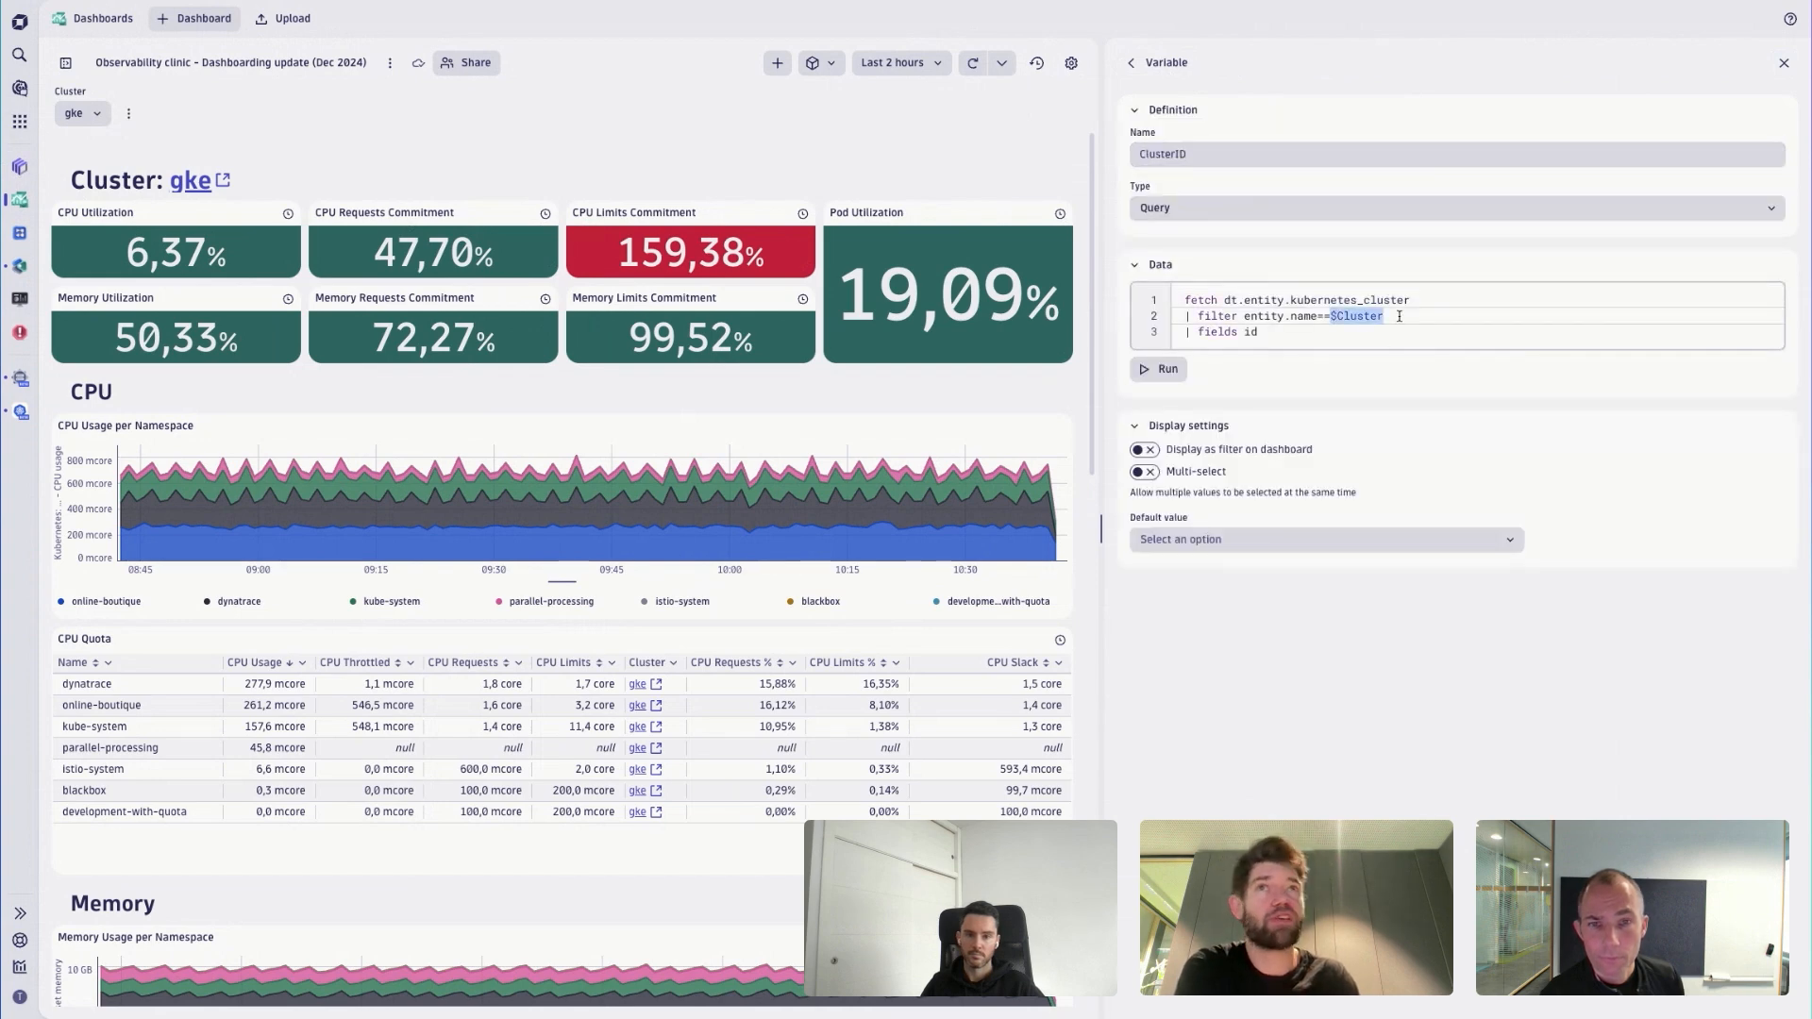
left_click(1453, 328)
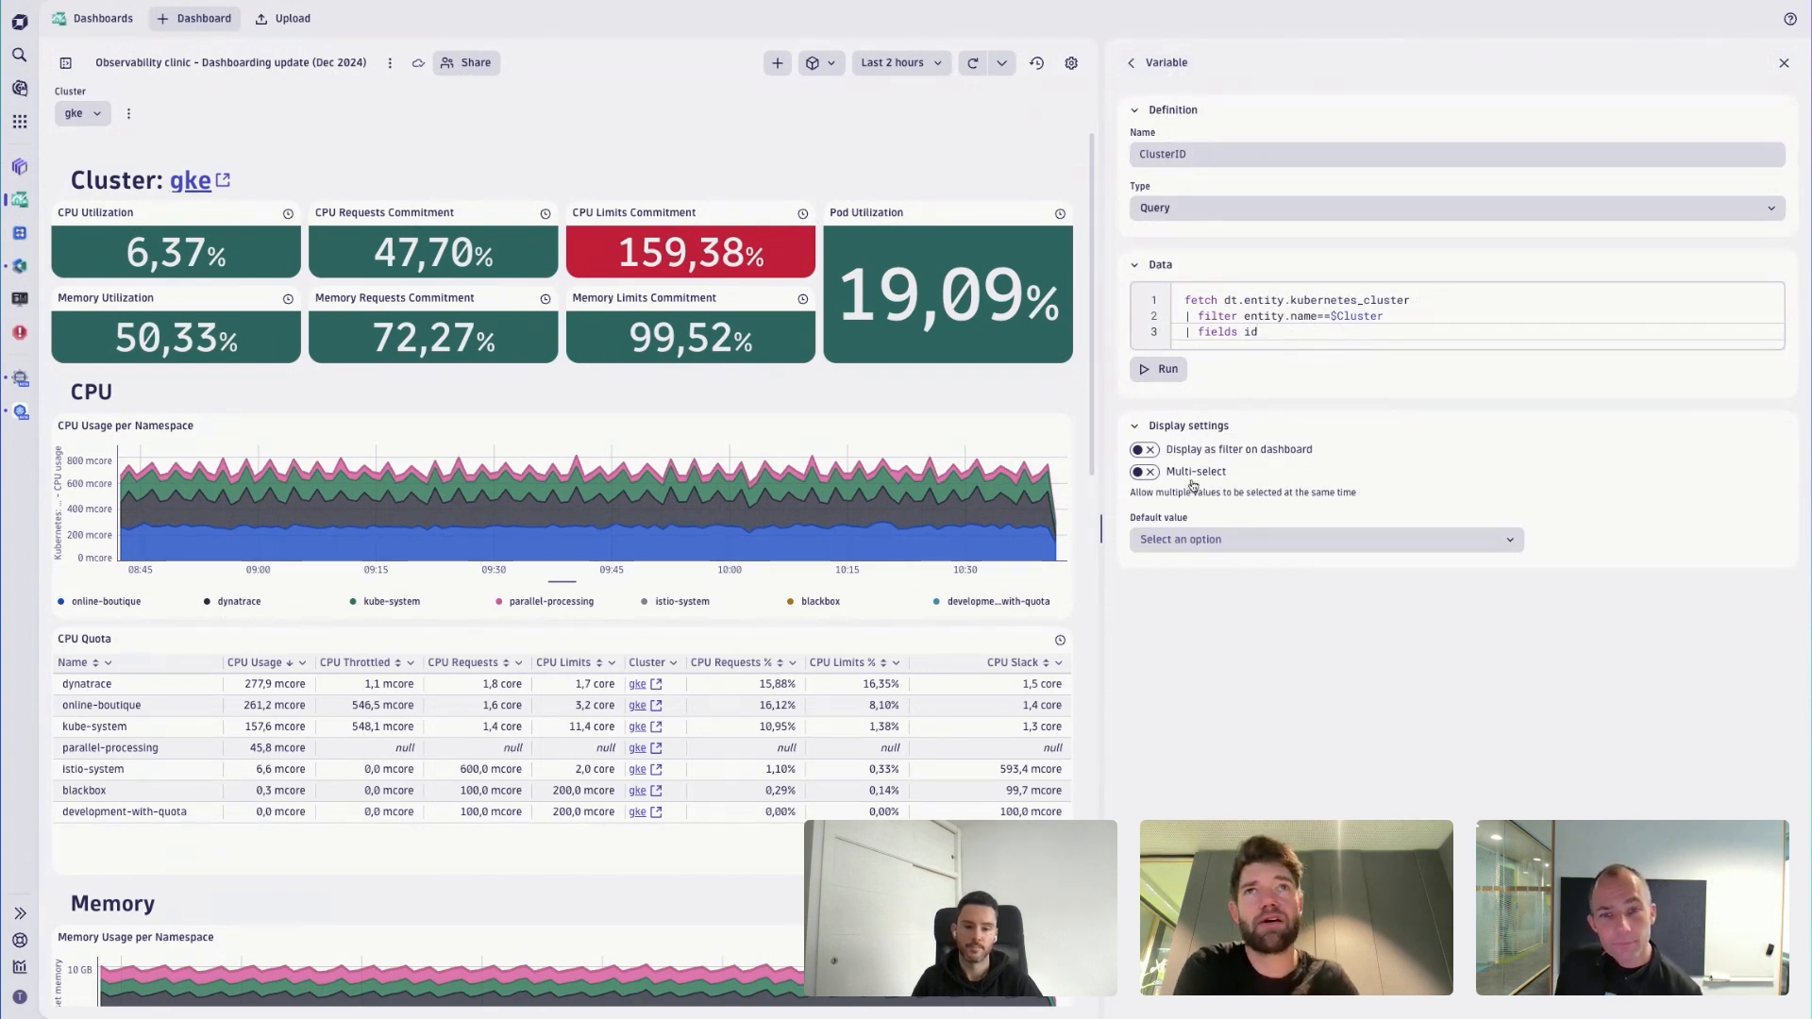
left_click(1174, 73)
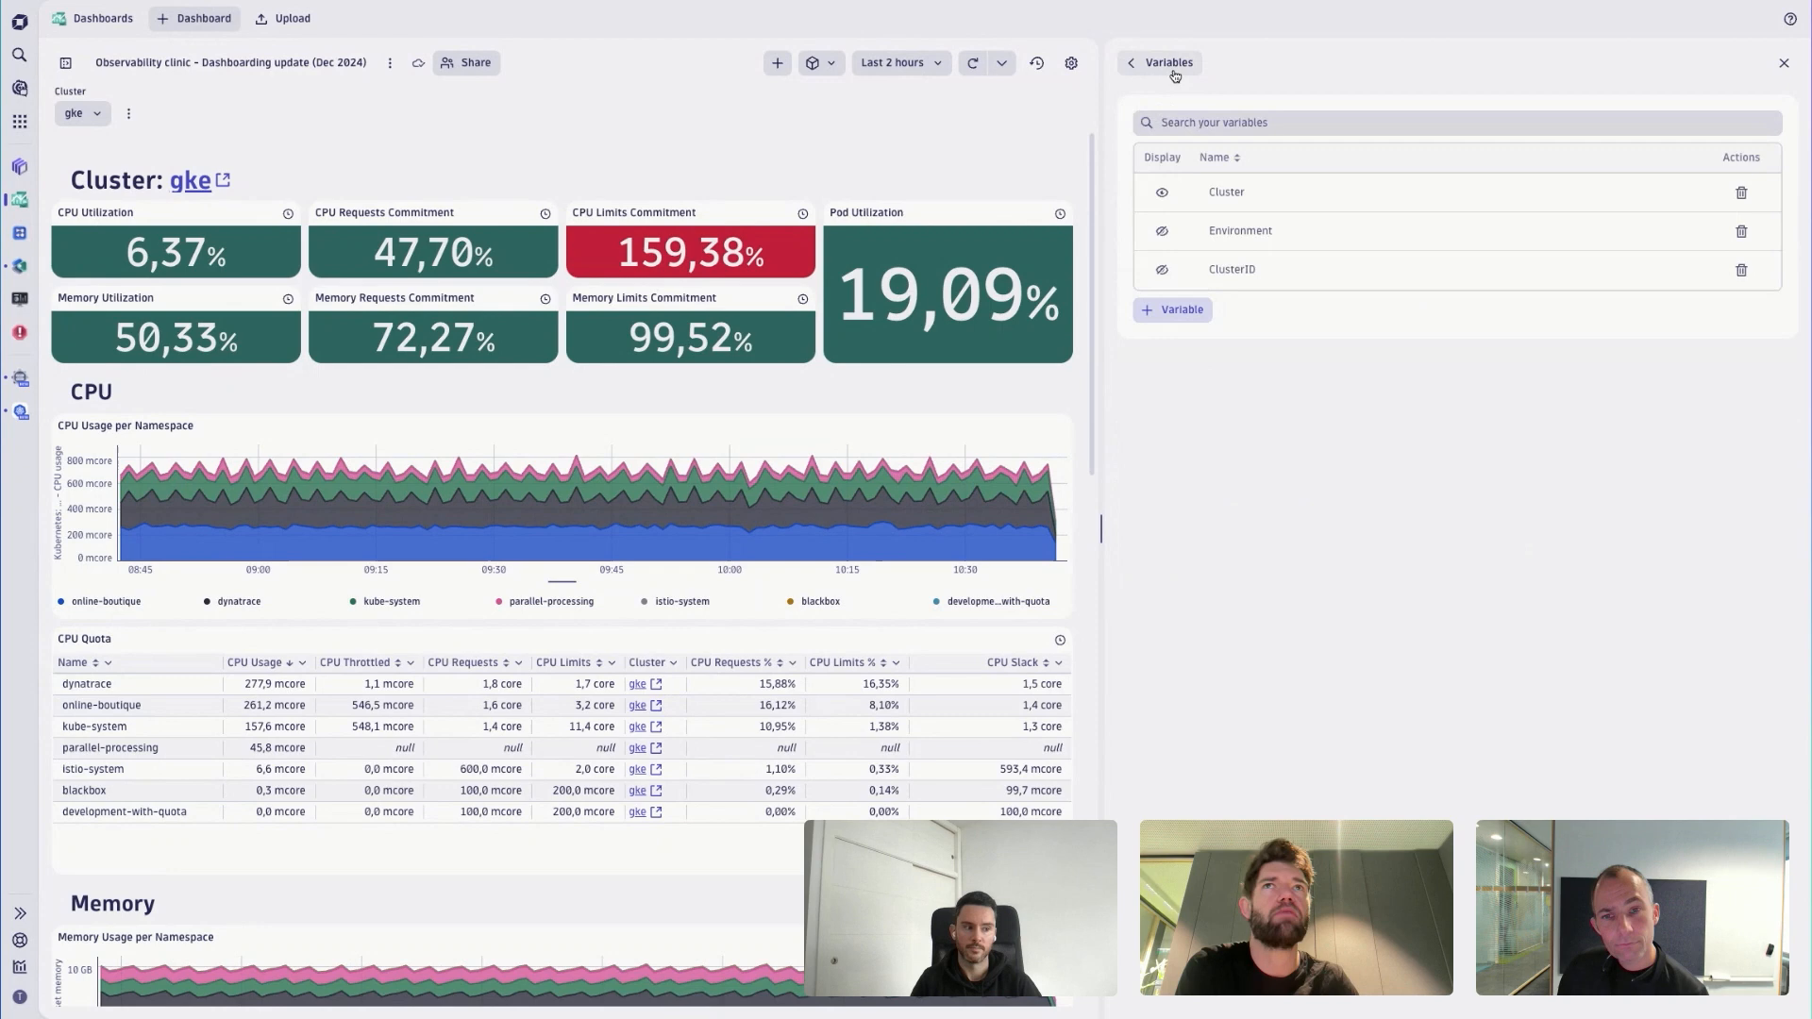
left_click(1229, 236)
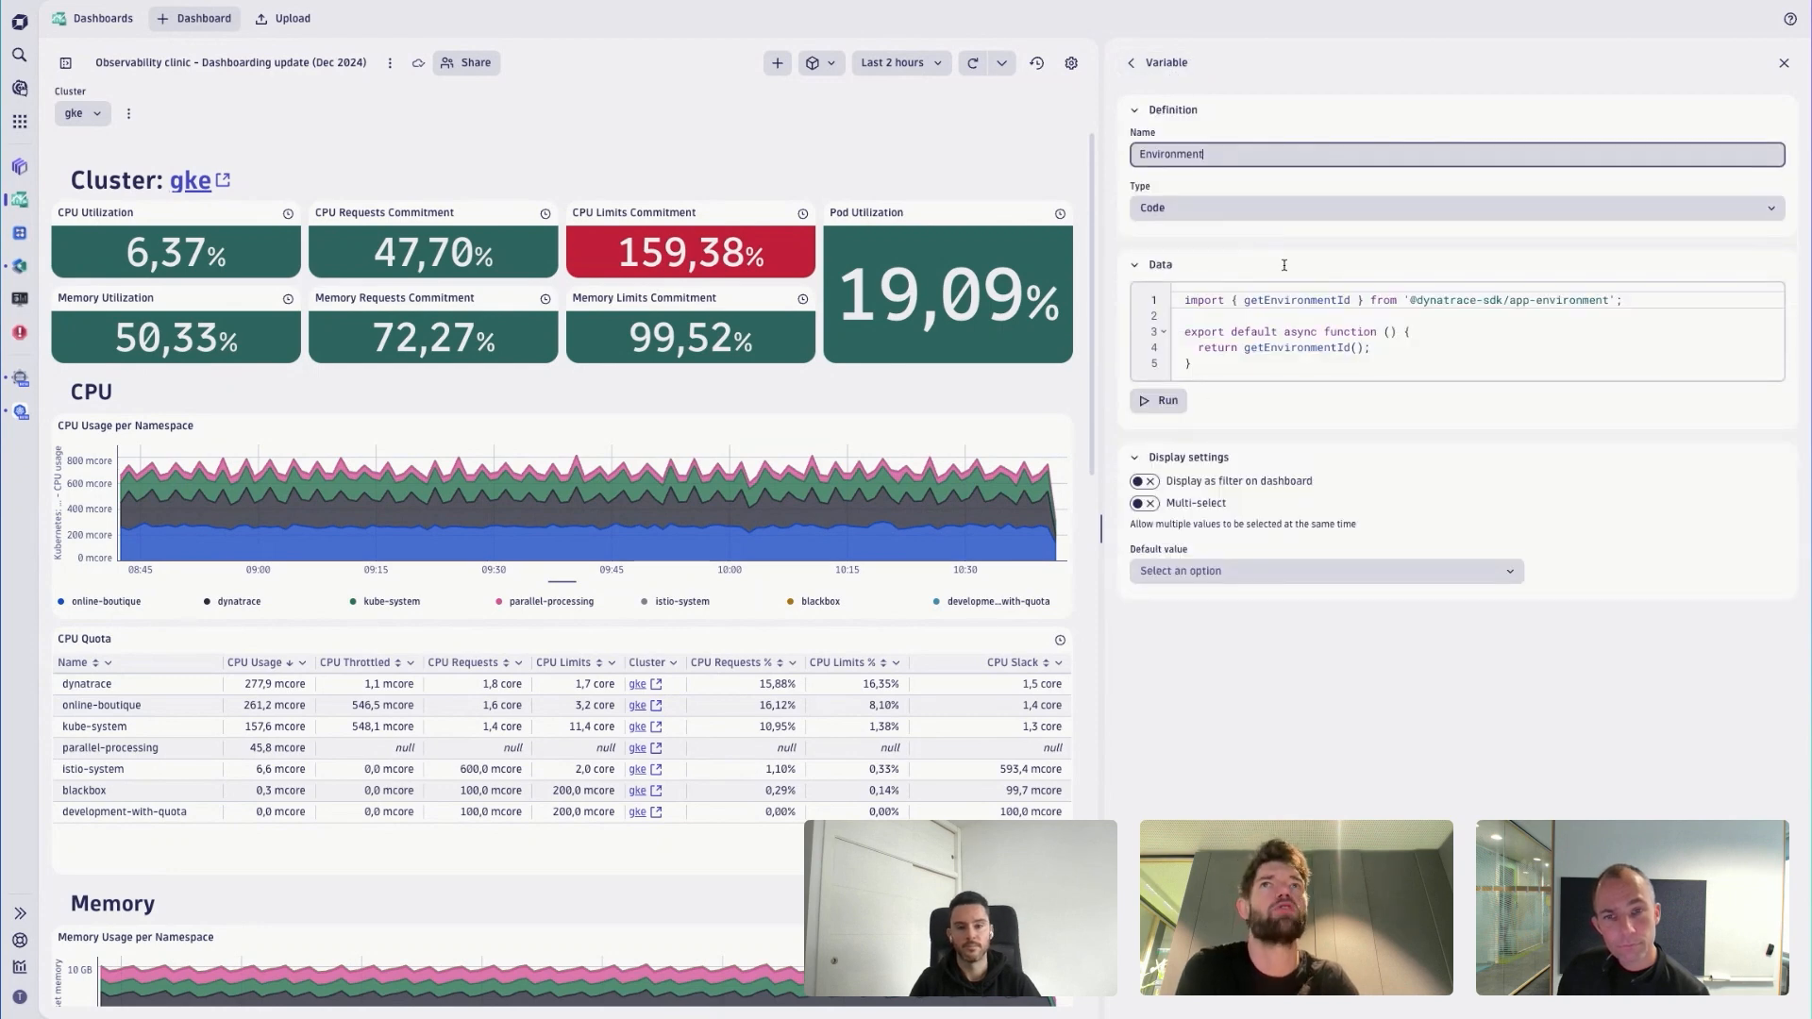
left_click(1160, 66)
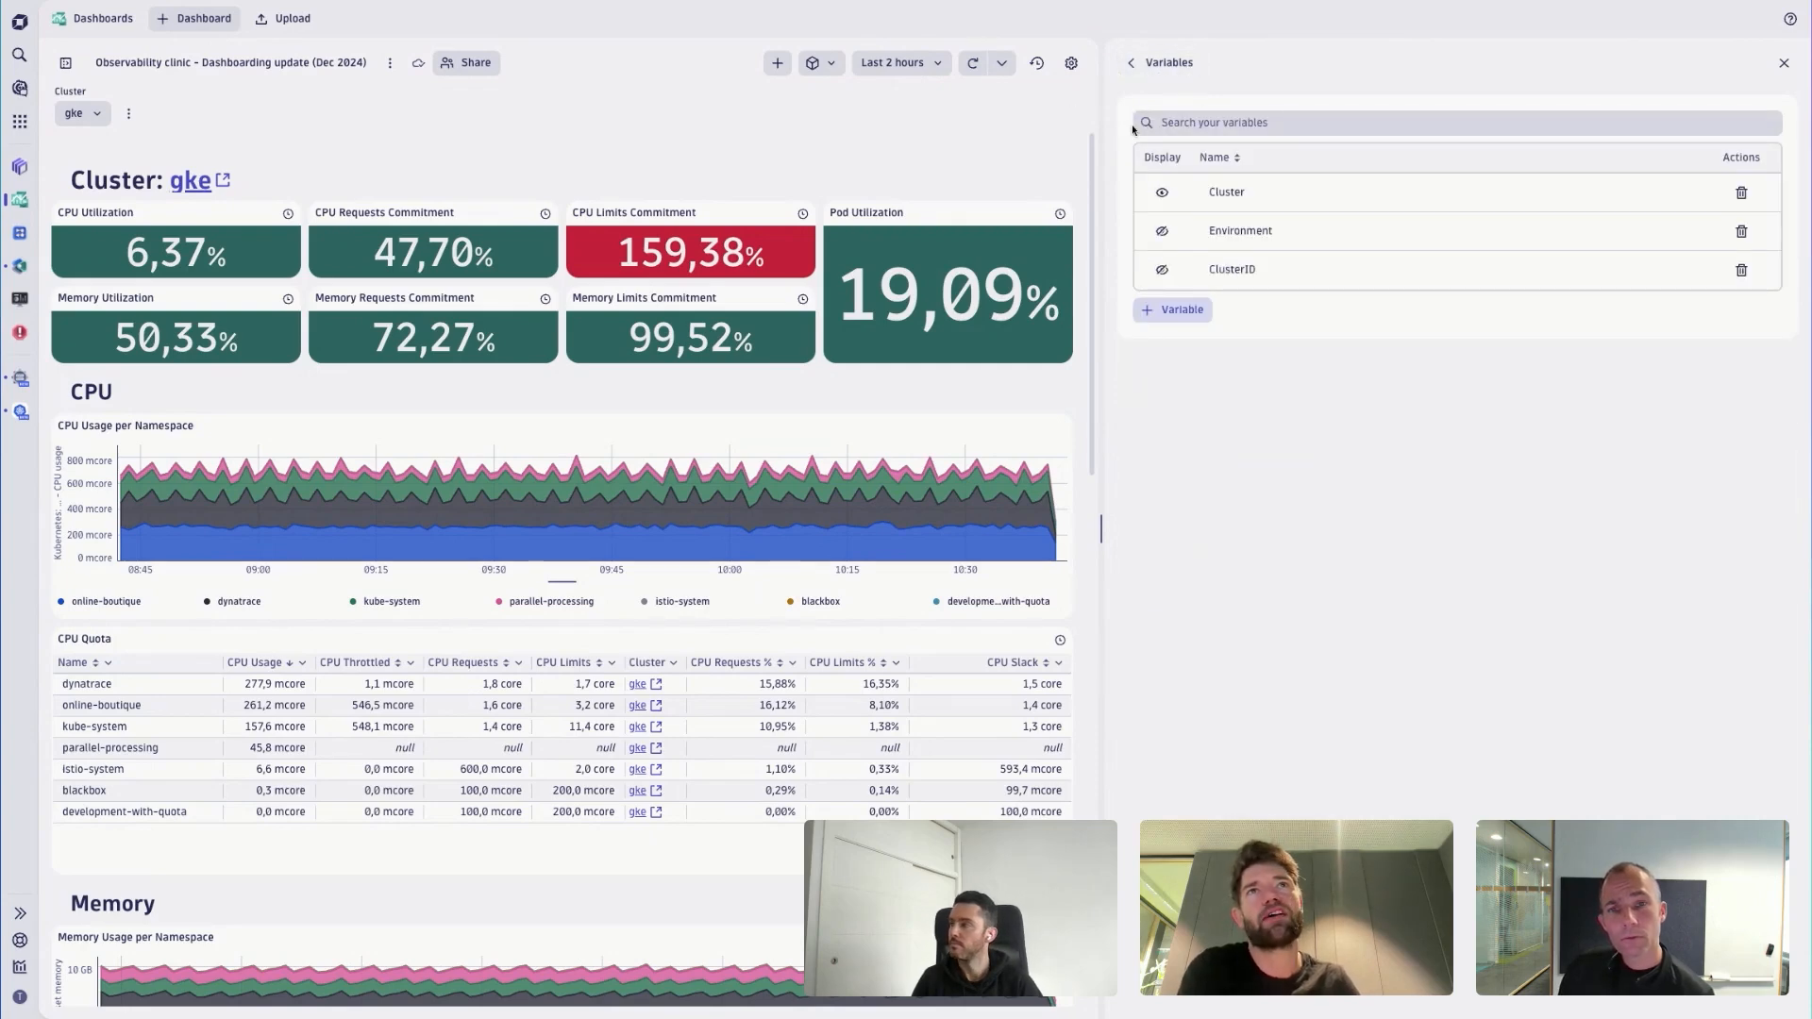
- Add a new variable to the dashboard
left_click(1179, 308)
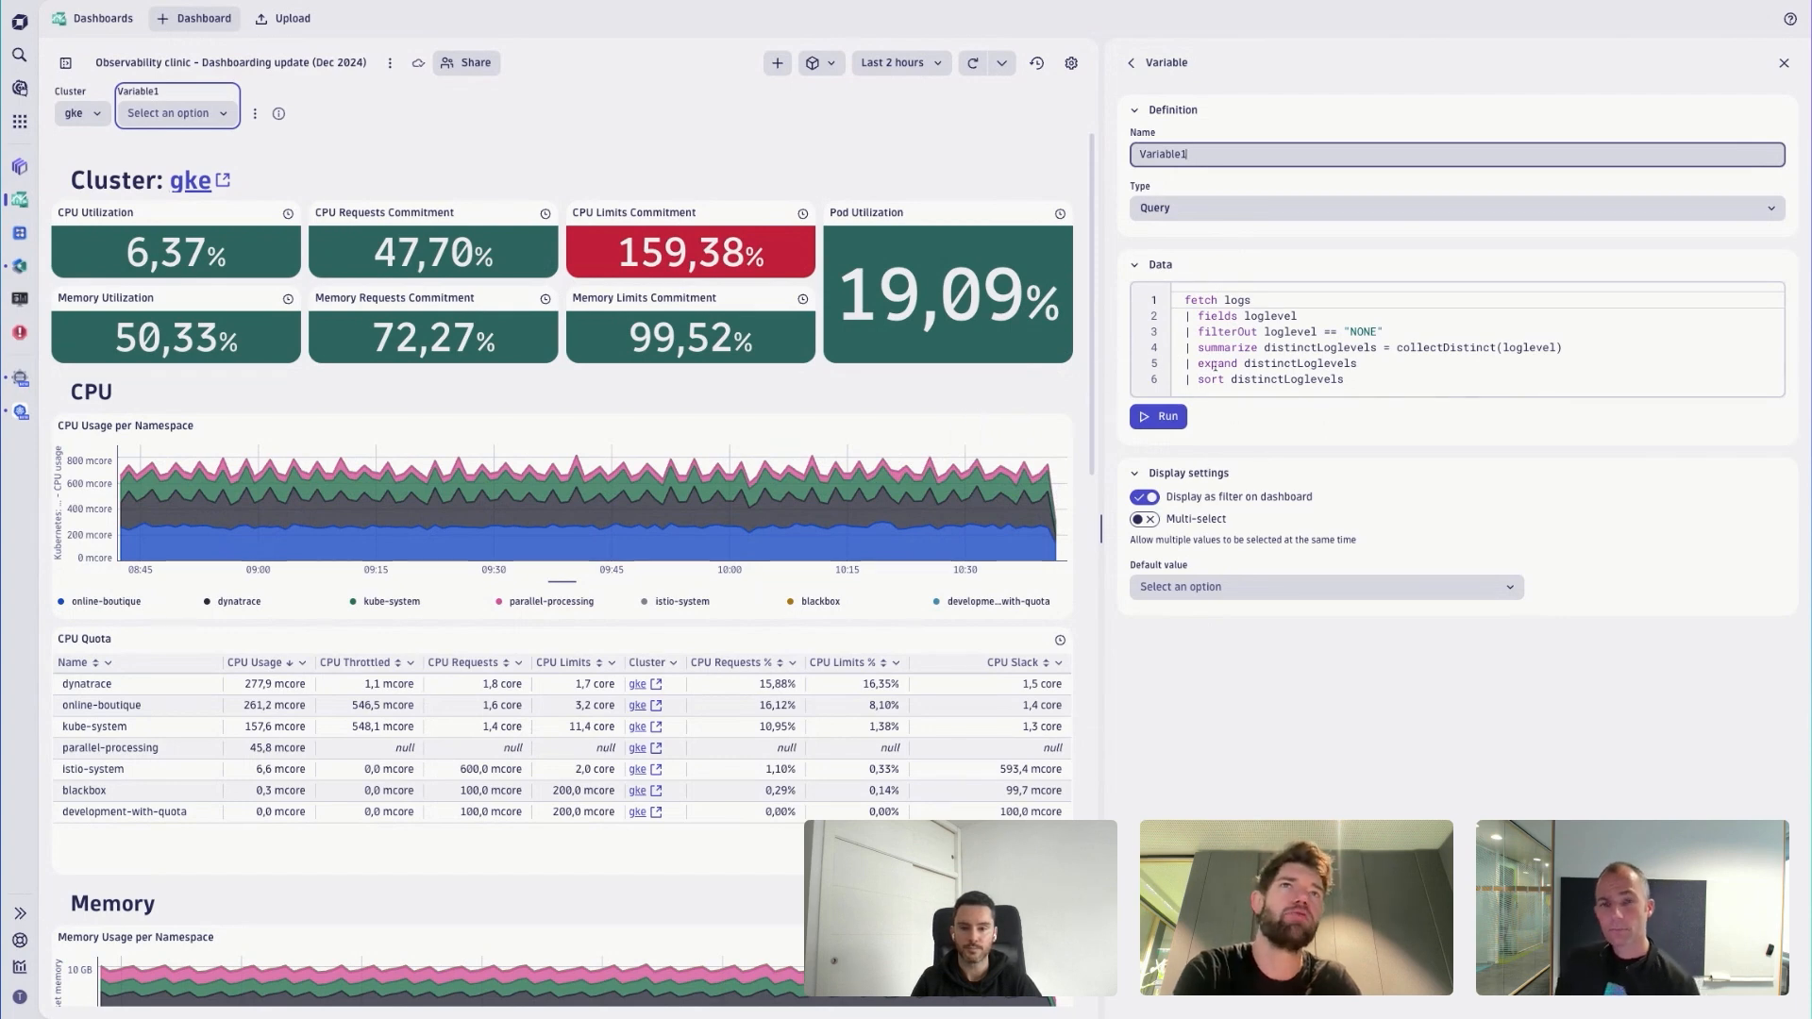
- Inspect the CPU Utilization and CPU Requests Commitment tile queries, and the definitions of the Cluster variable and the new variable
left_click(268, 219)
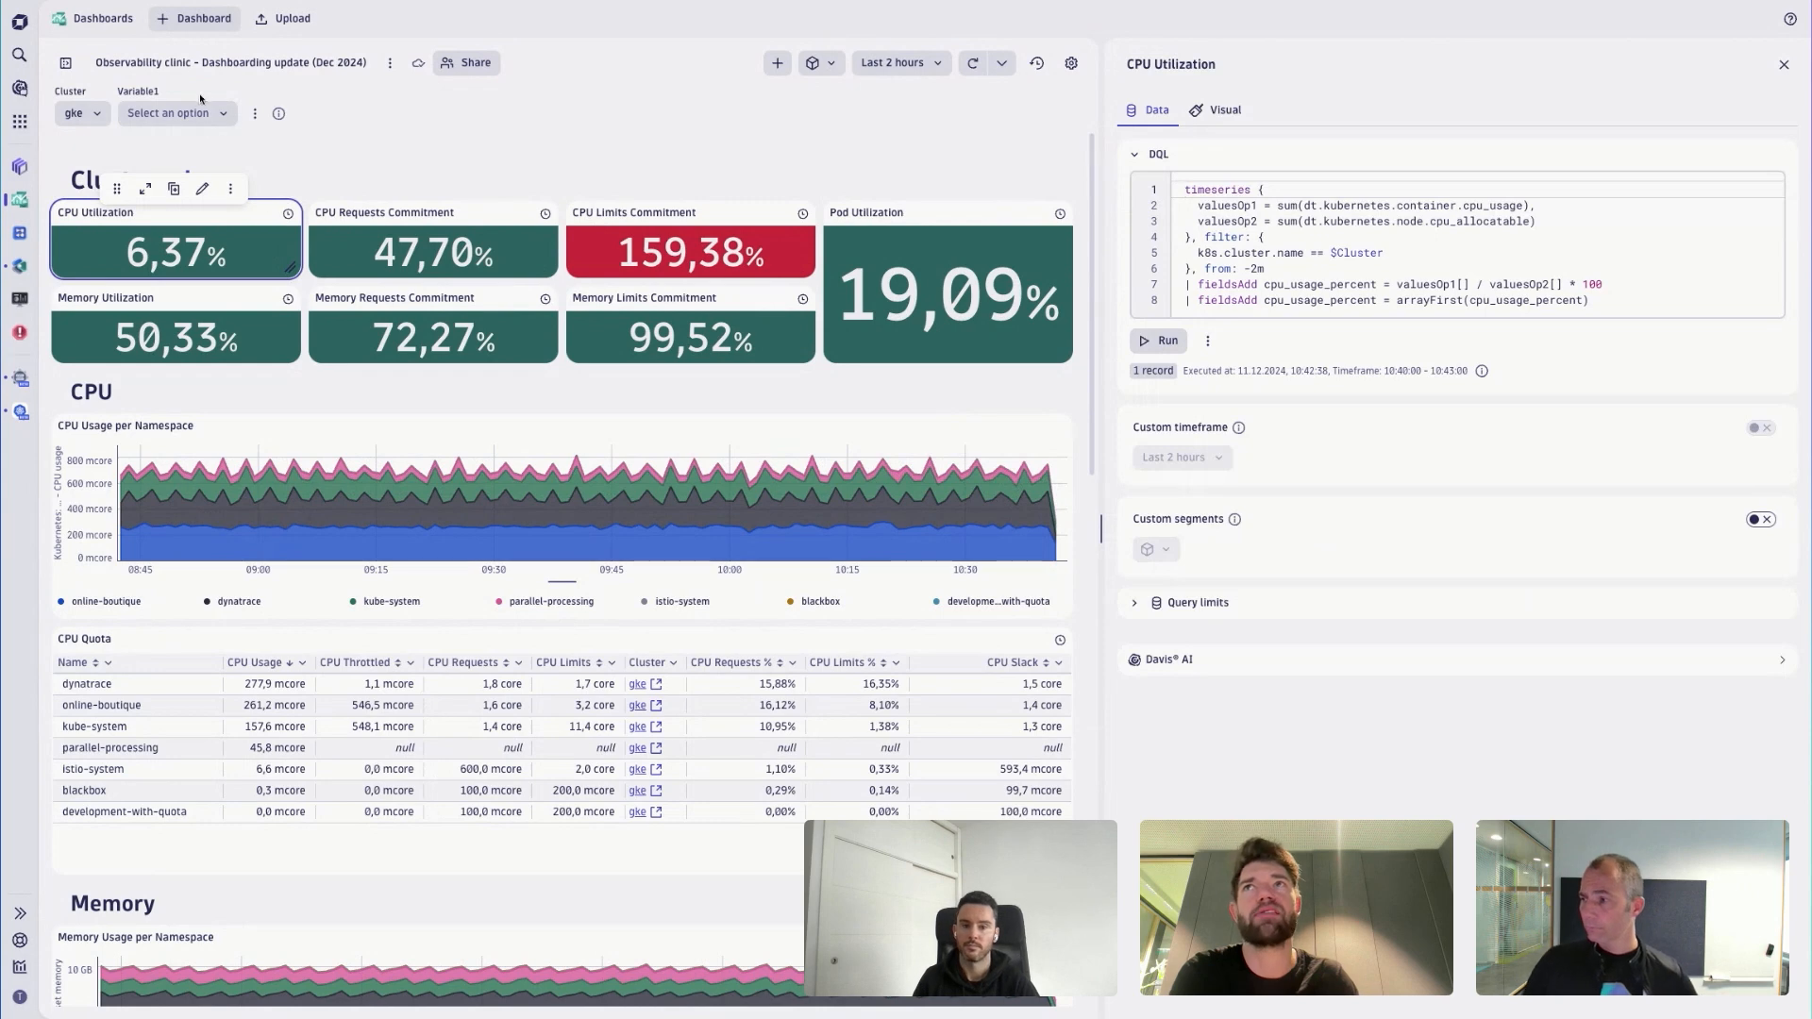
left_click(138, 94)
left_click(80, 112)
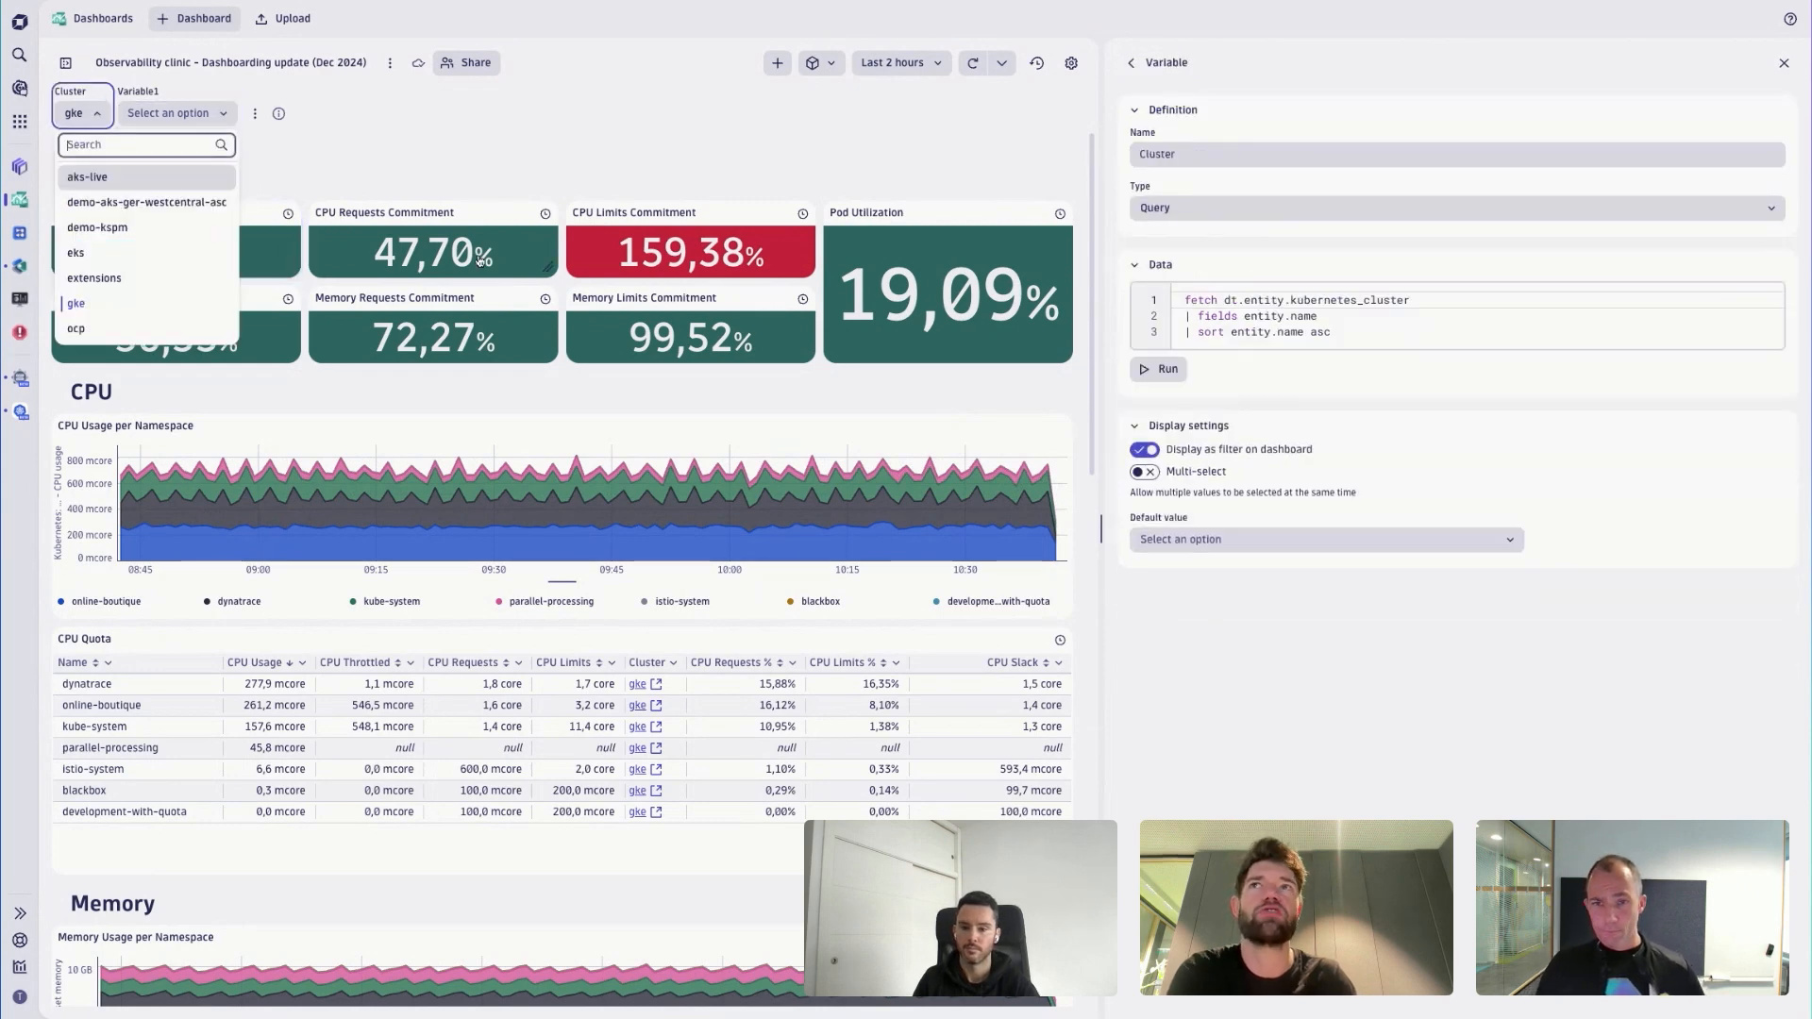
left_click(545, 269)
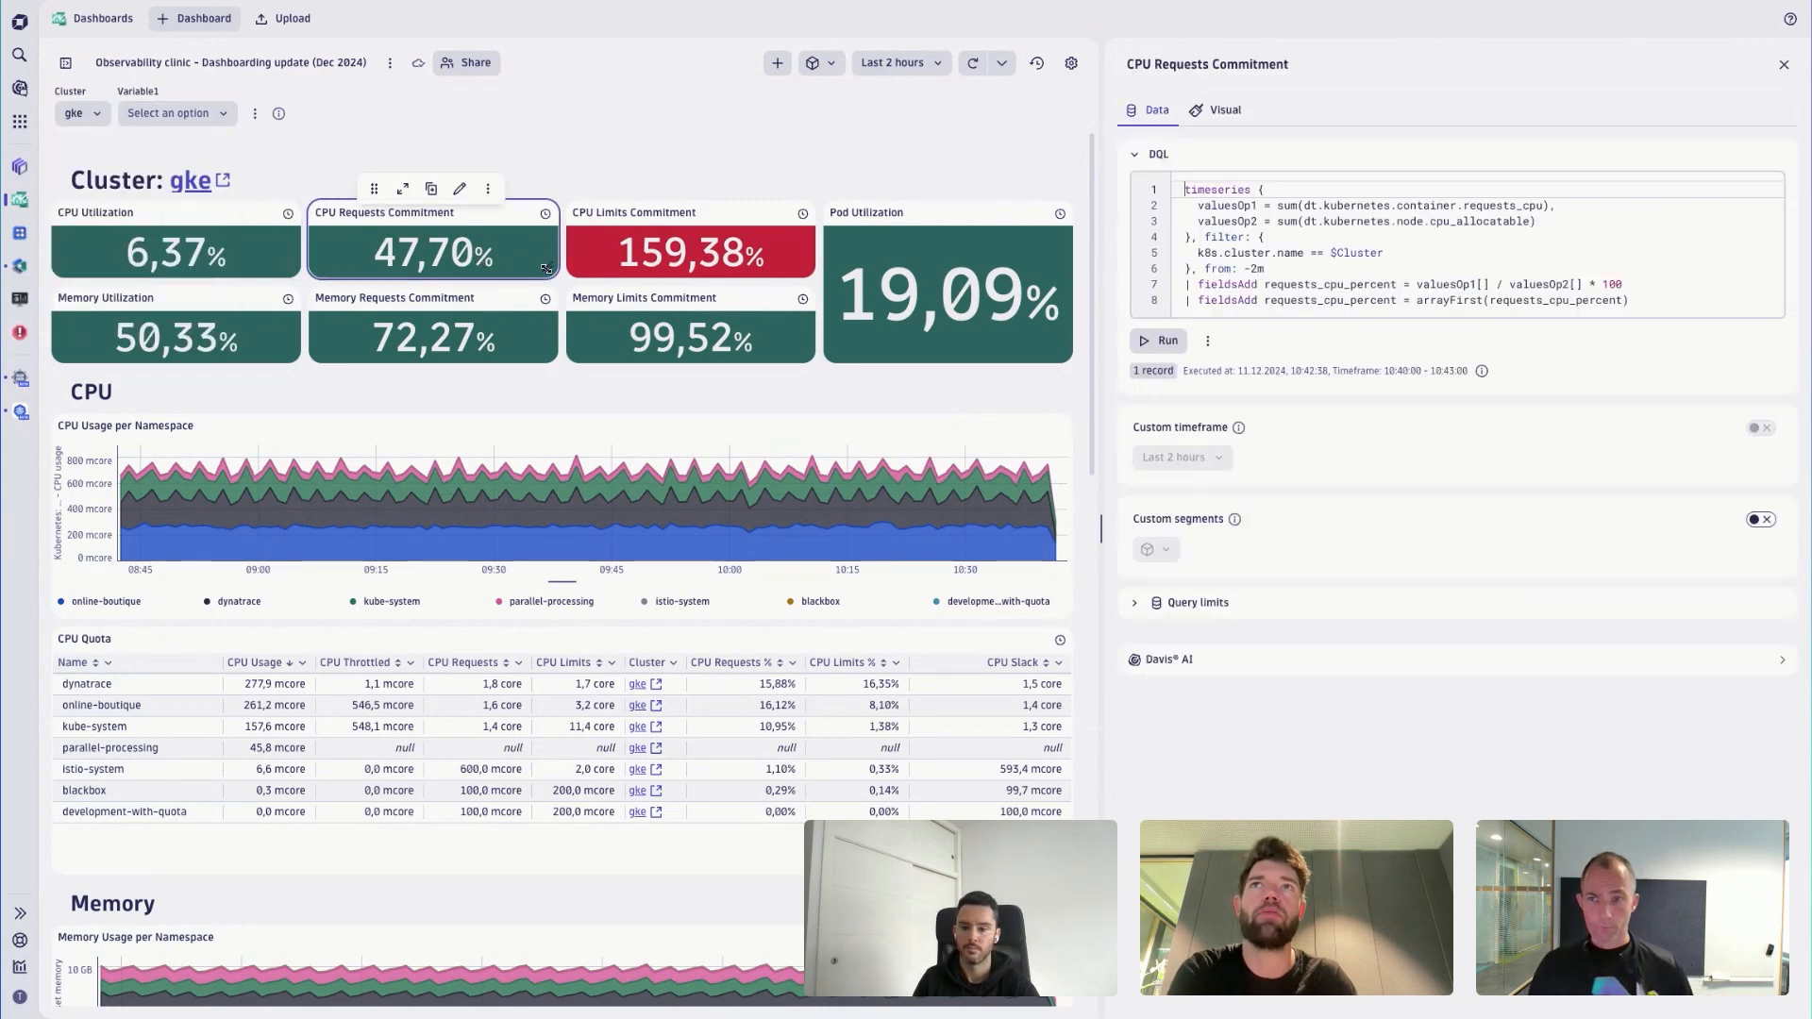
left_click(199, 96)
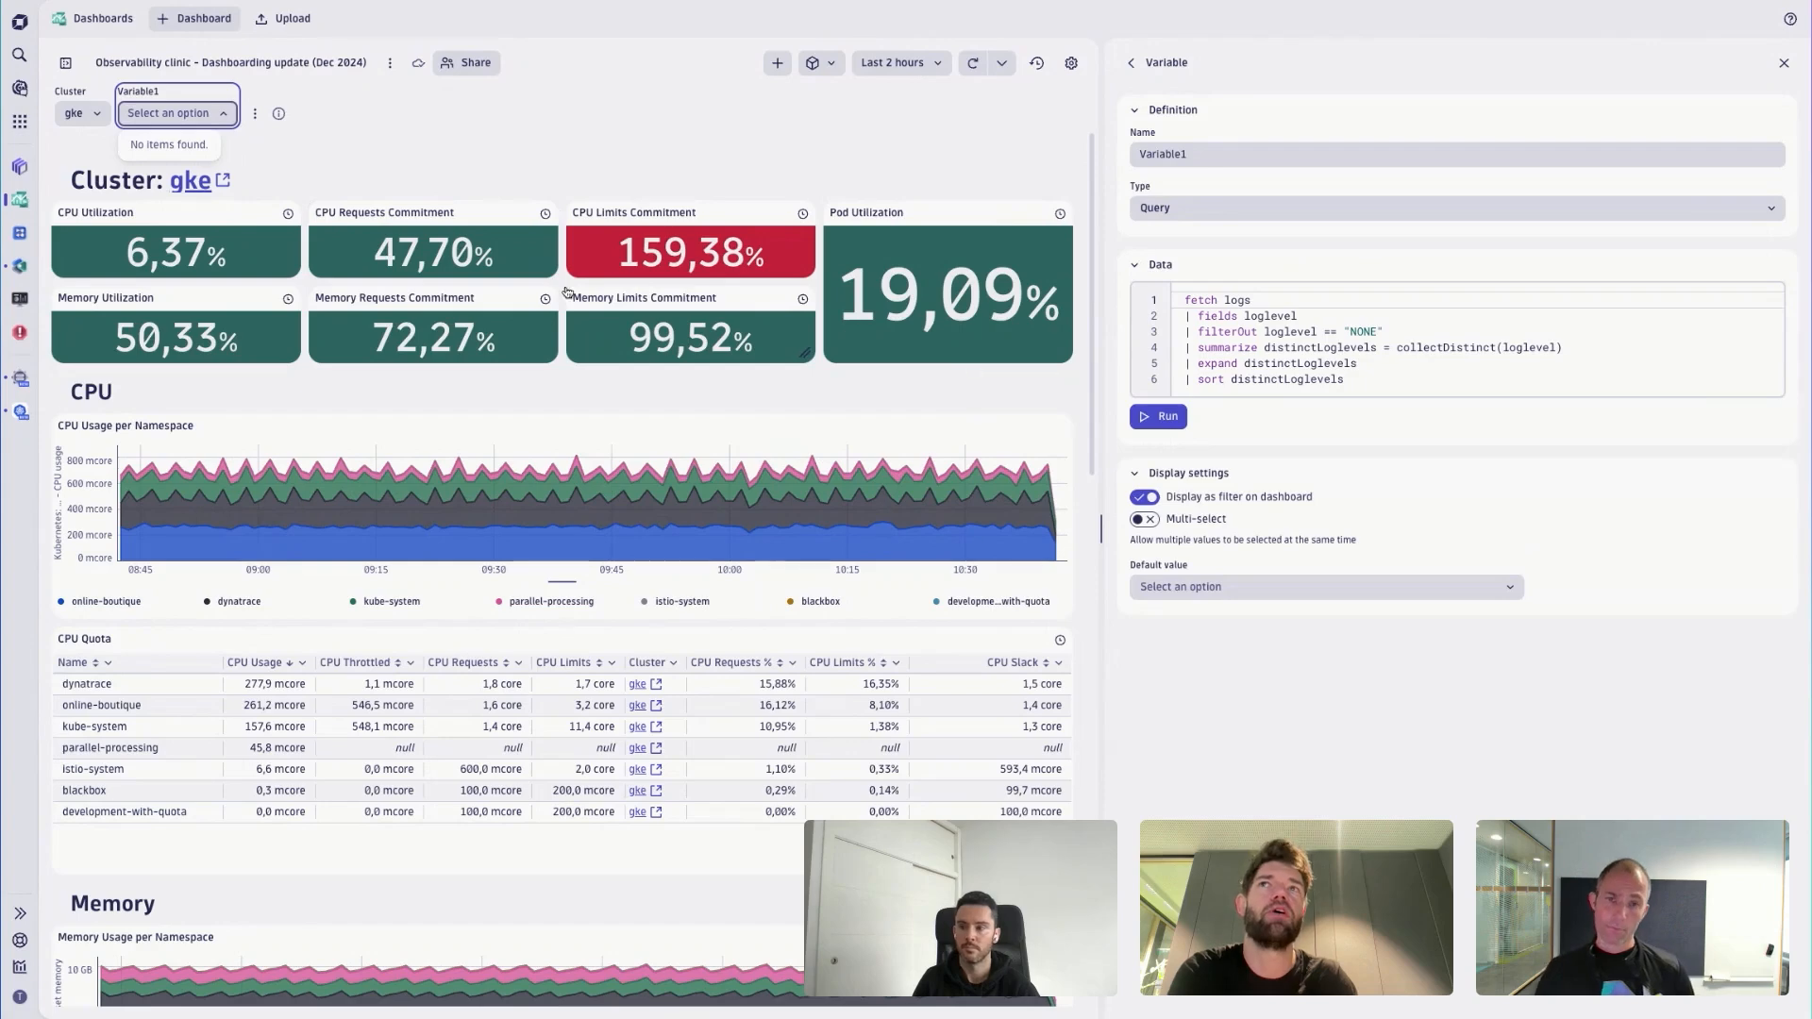
left_click(533, 272)
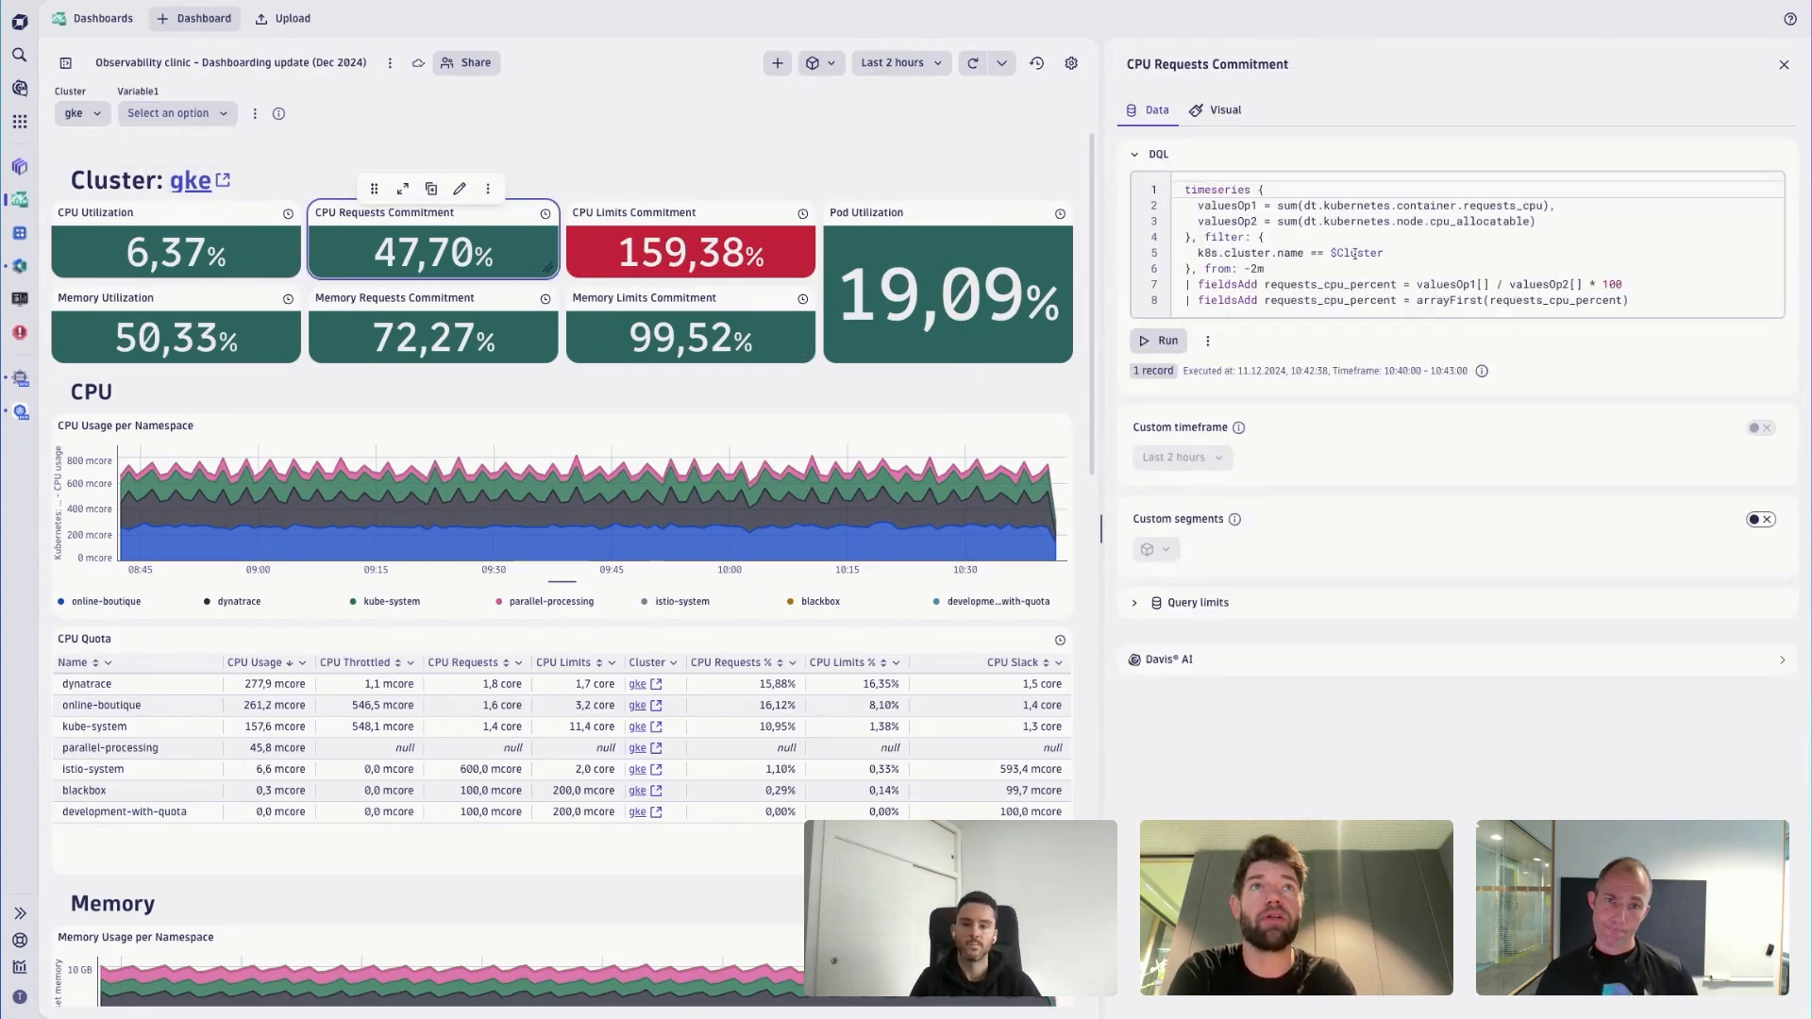
left_click(196, 97)
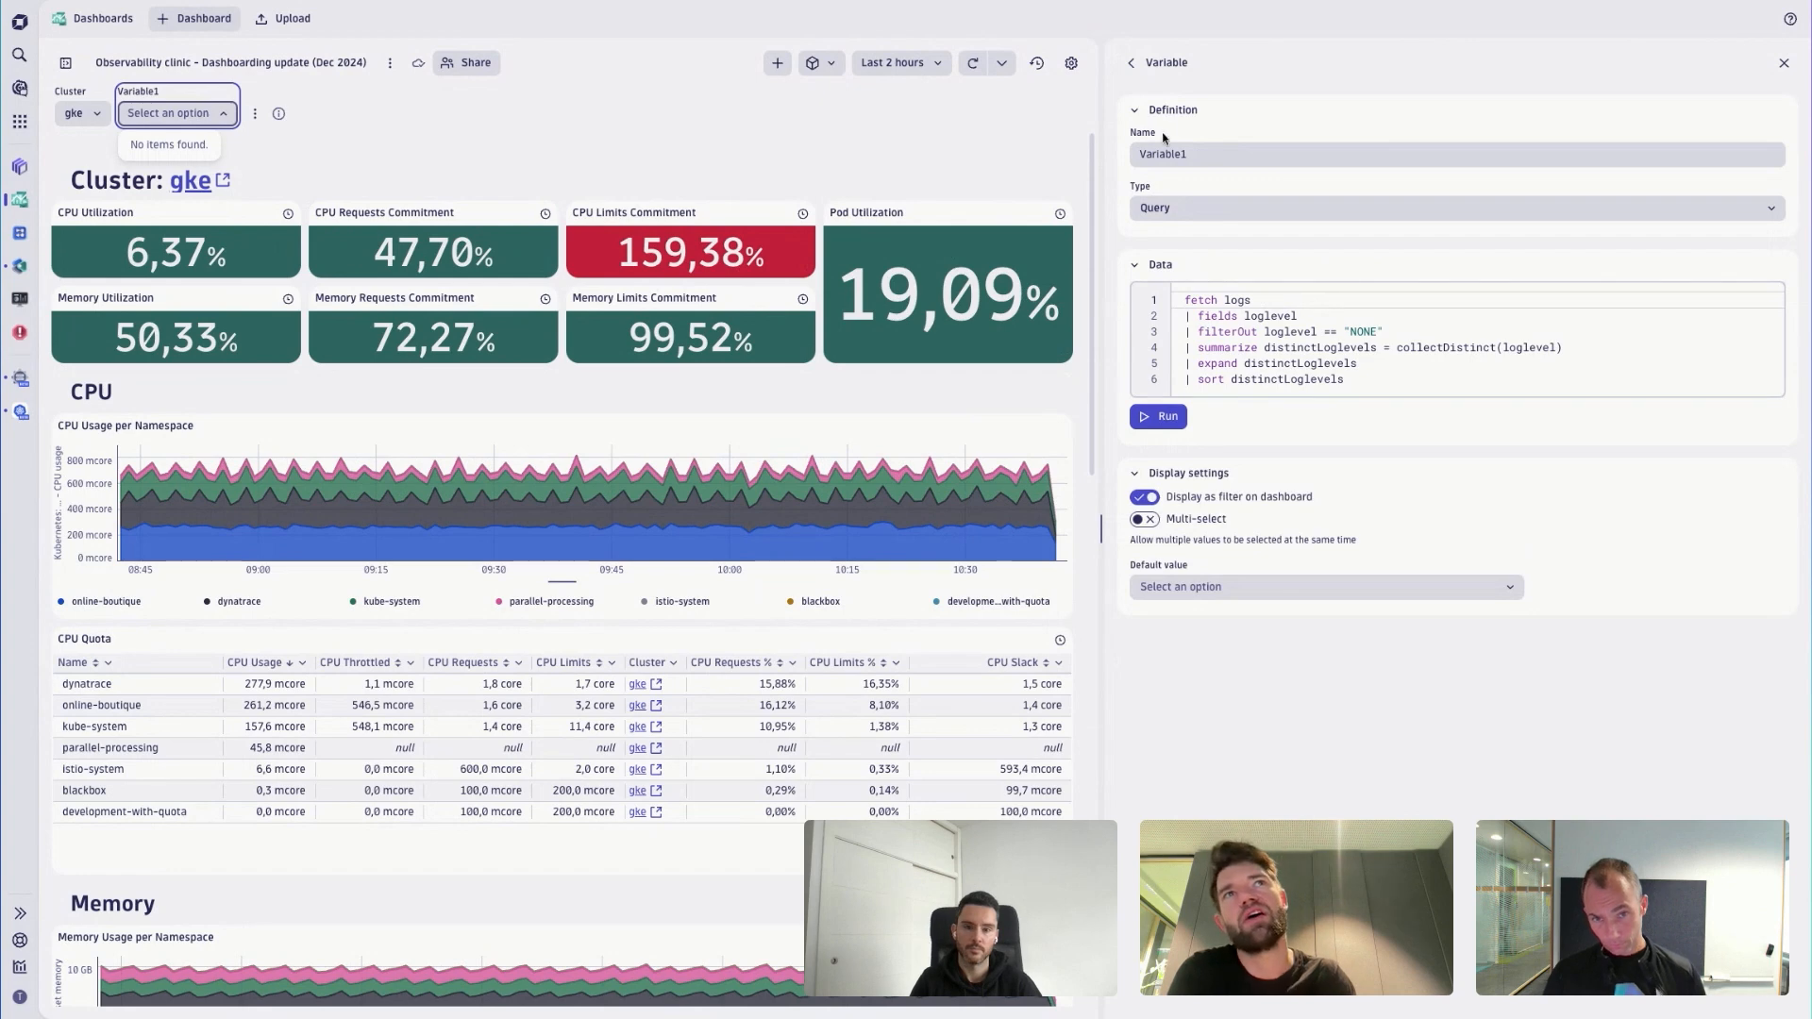
- Try the Text type for Variable1 and return it to the Query type
left_click(1131, 63)
left_click(1227, 311)
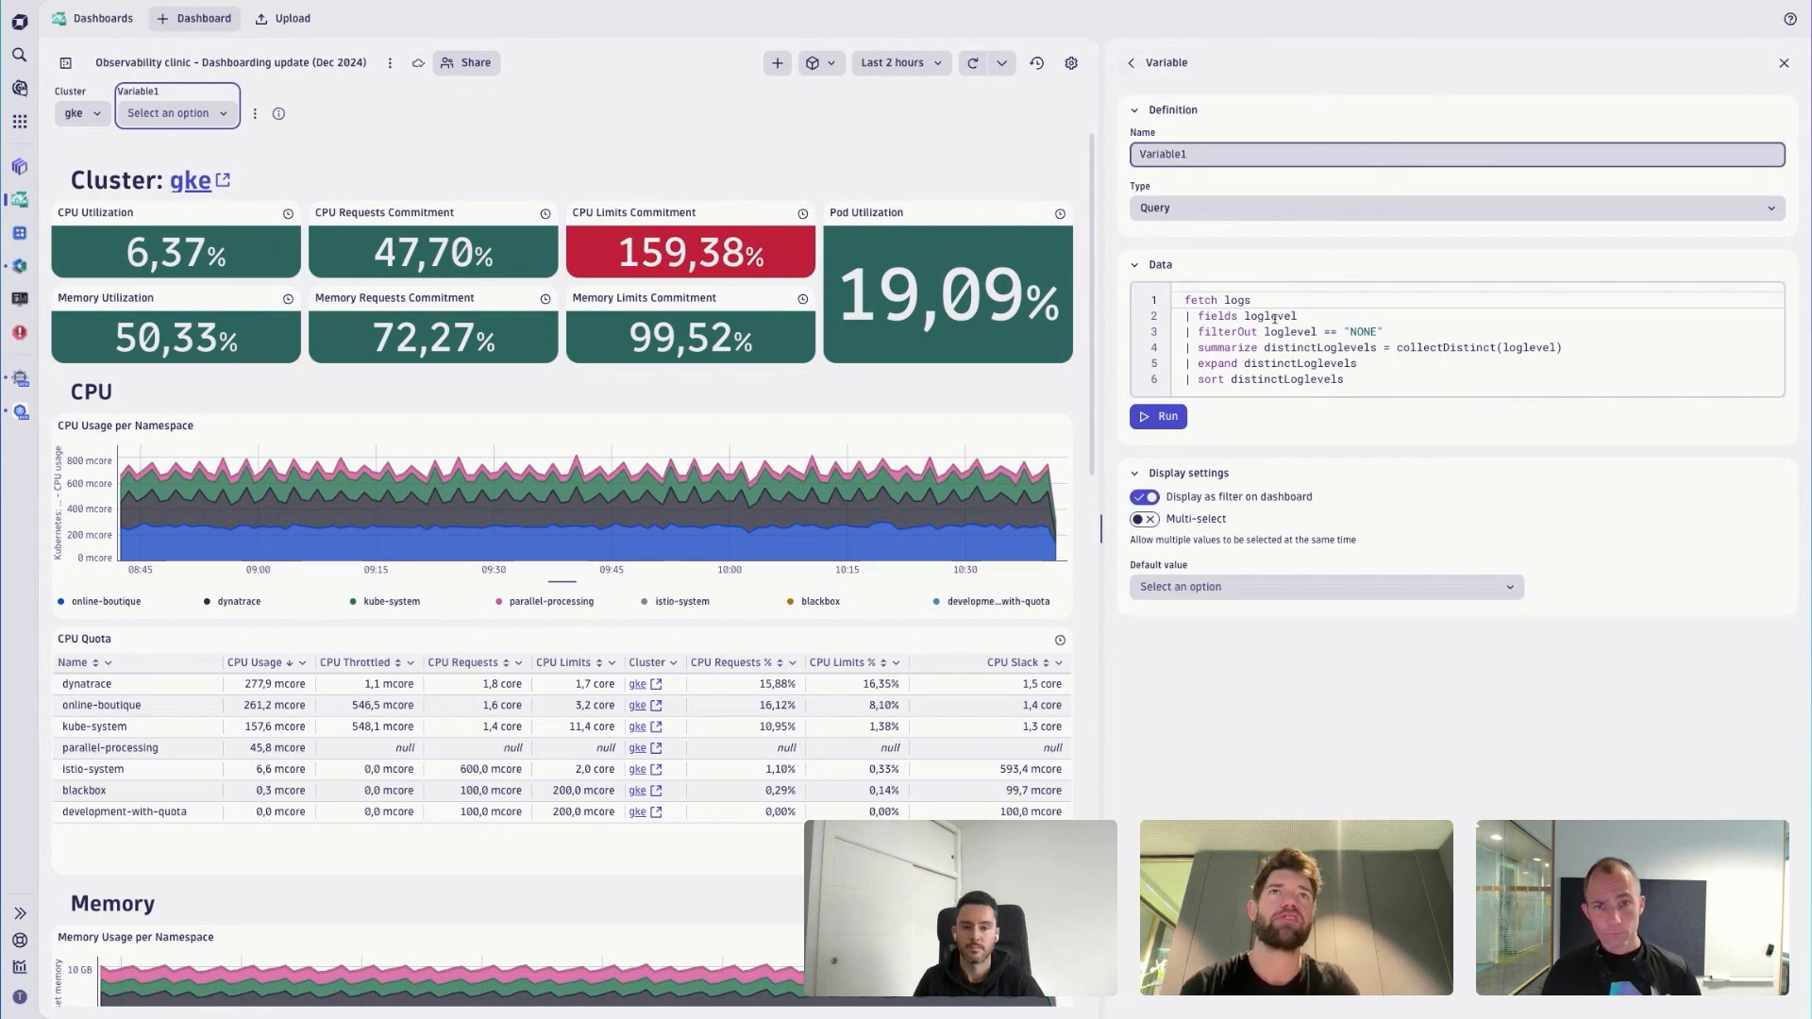
left_click(1161, 211)
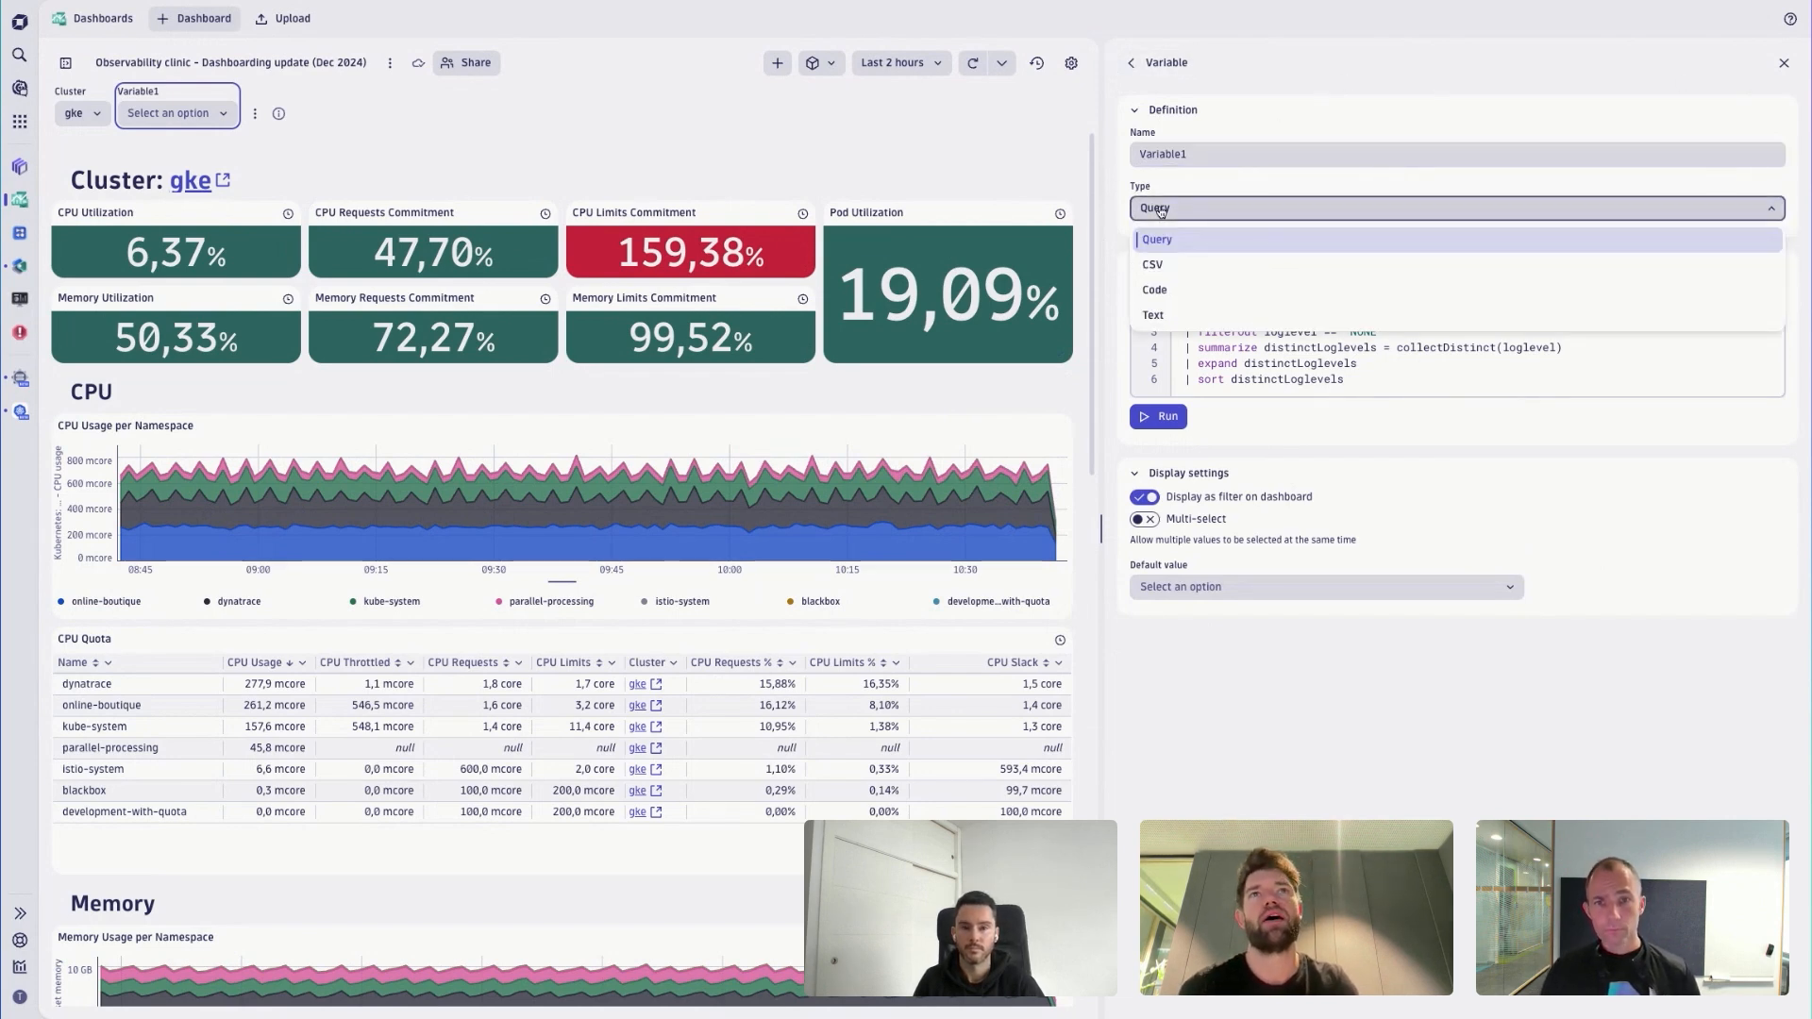
left_click(1175, 317)
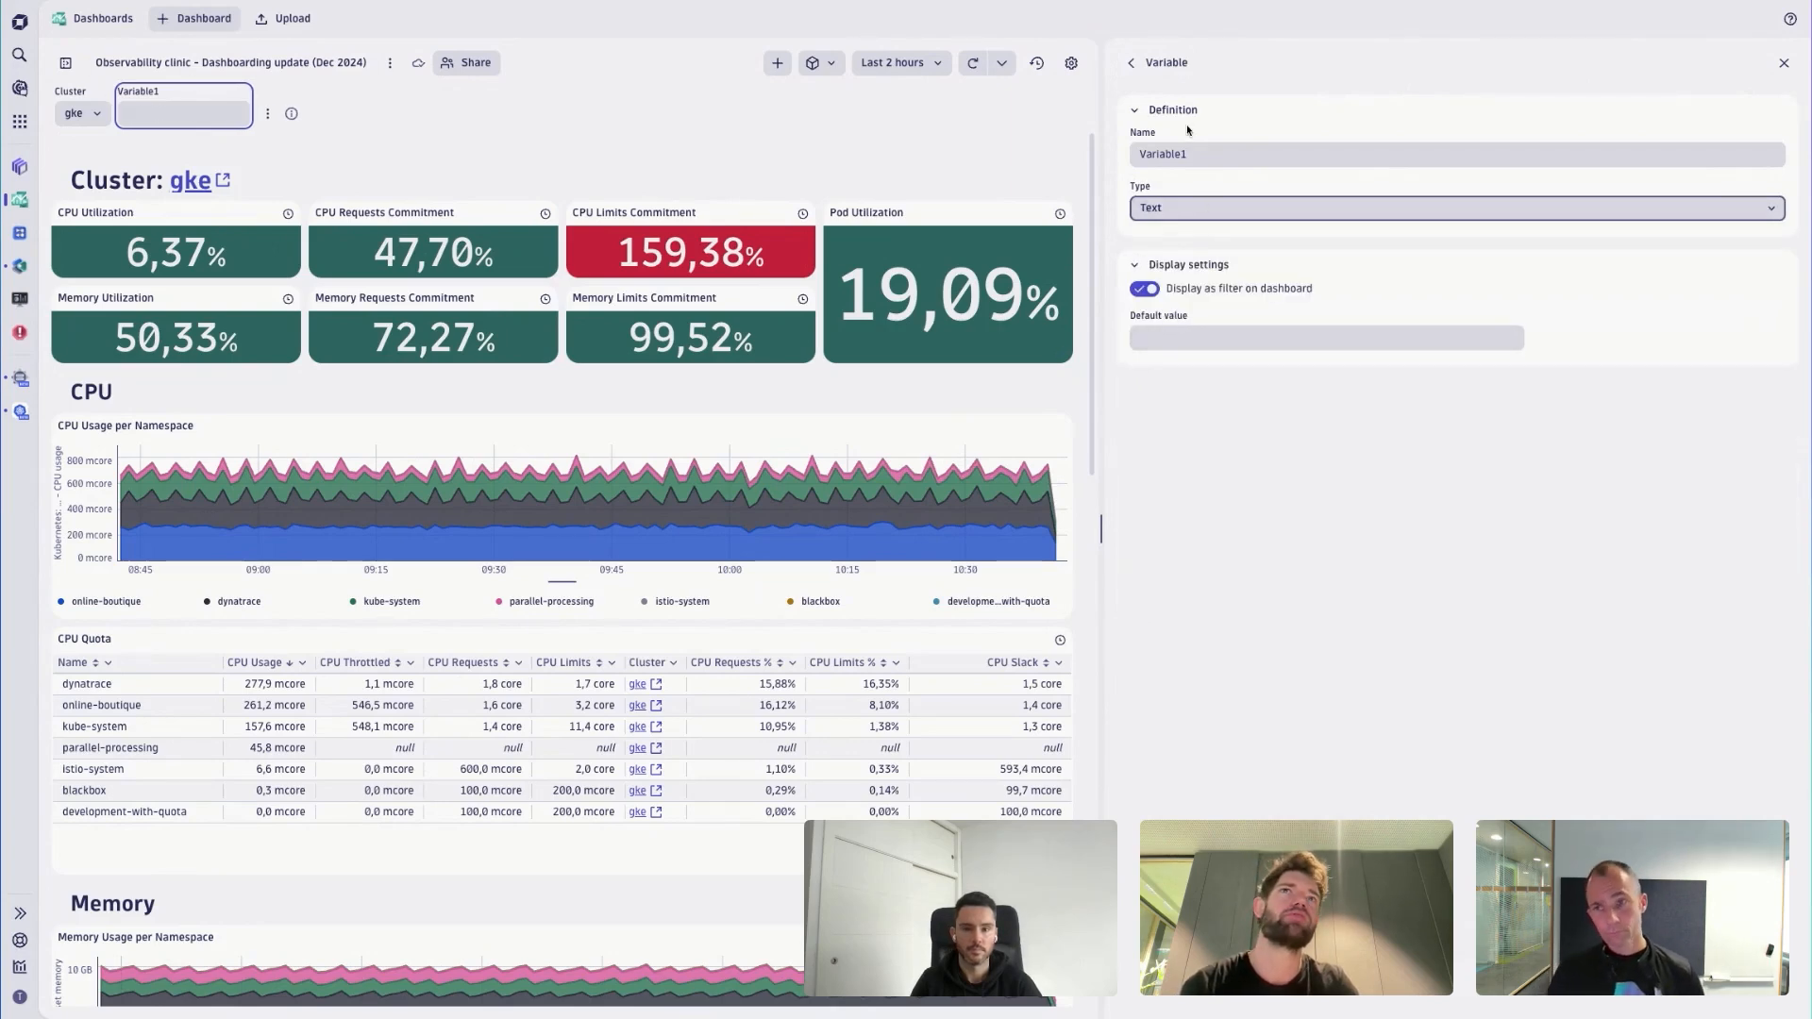
left_click(1152, 156)
left_click(1175, 207)
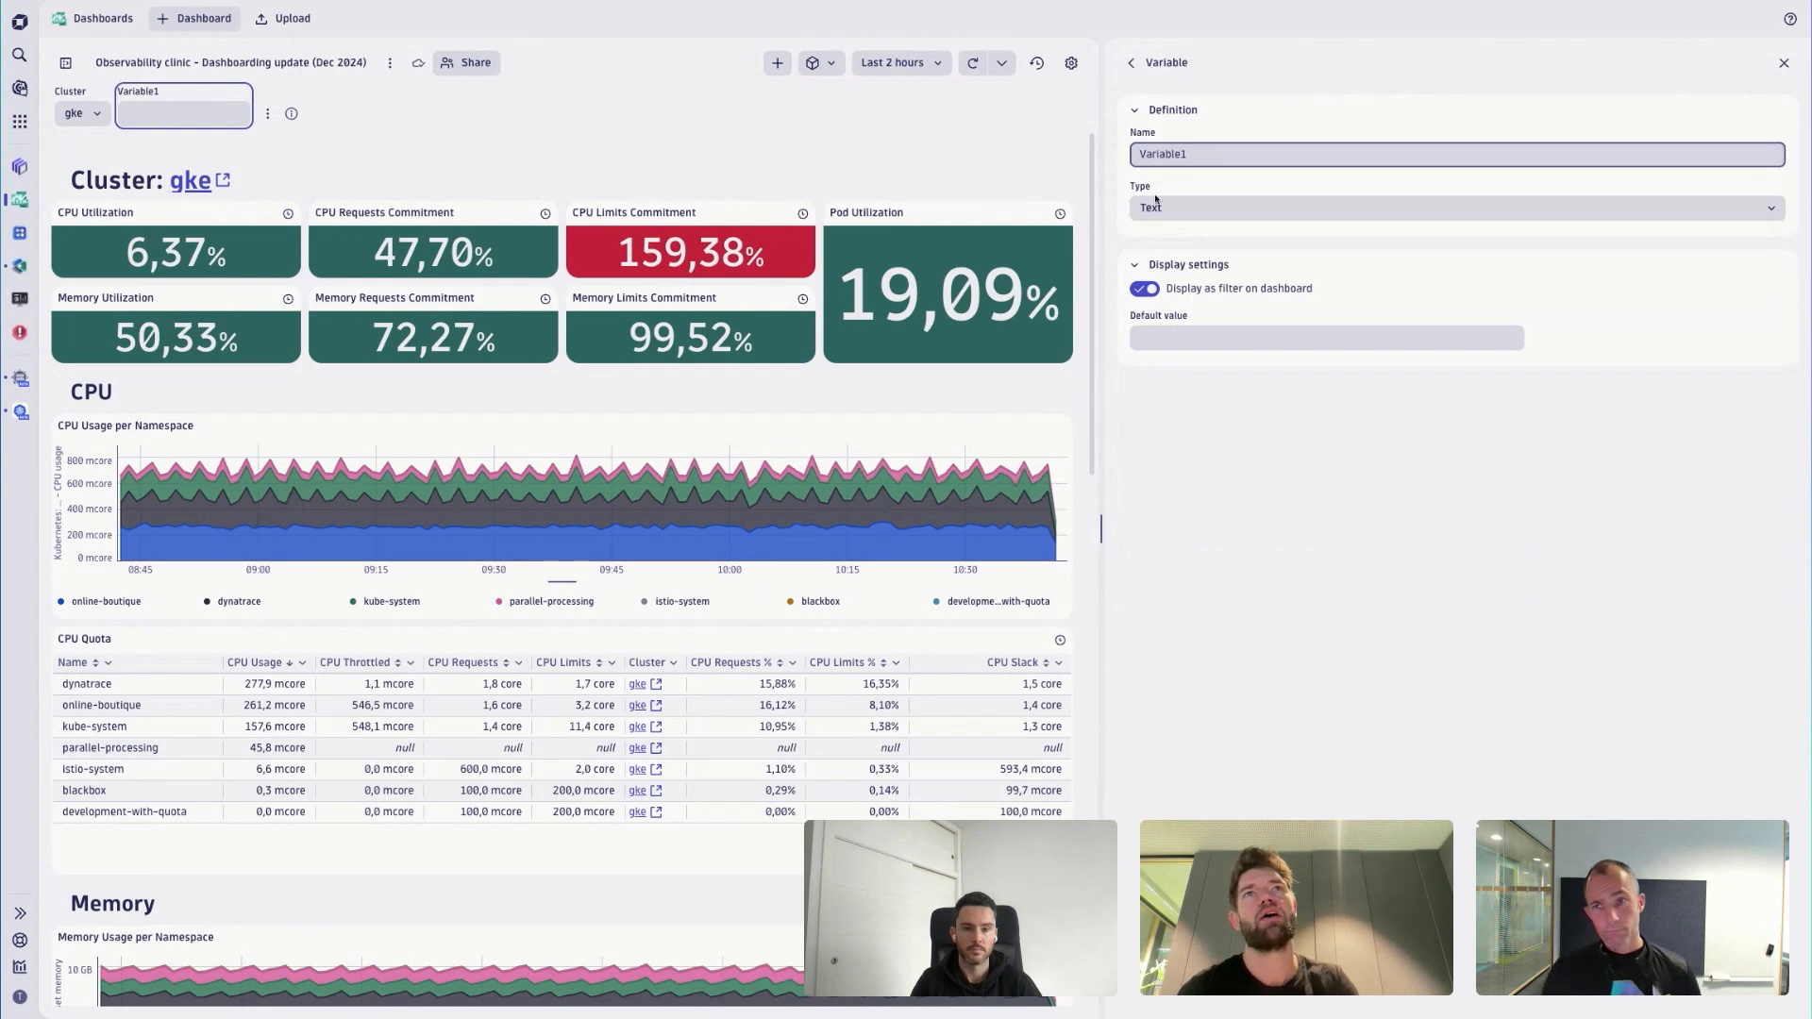
left_click(1194, 247)
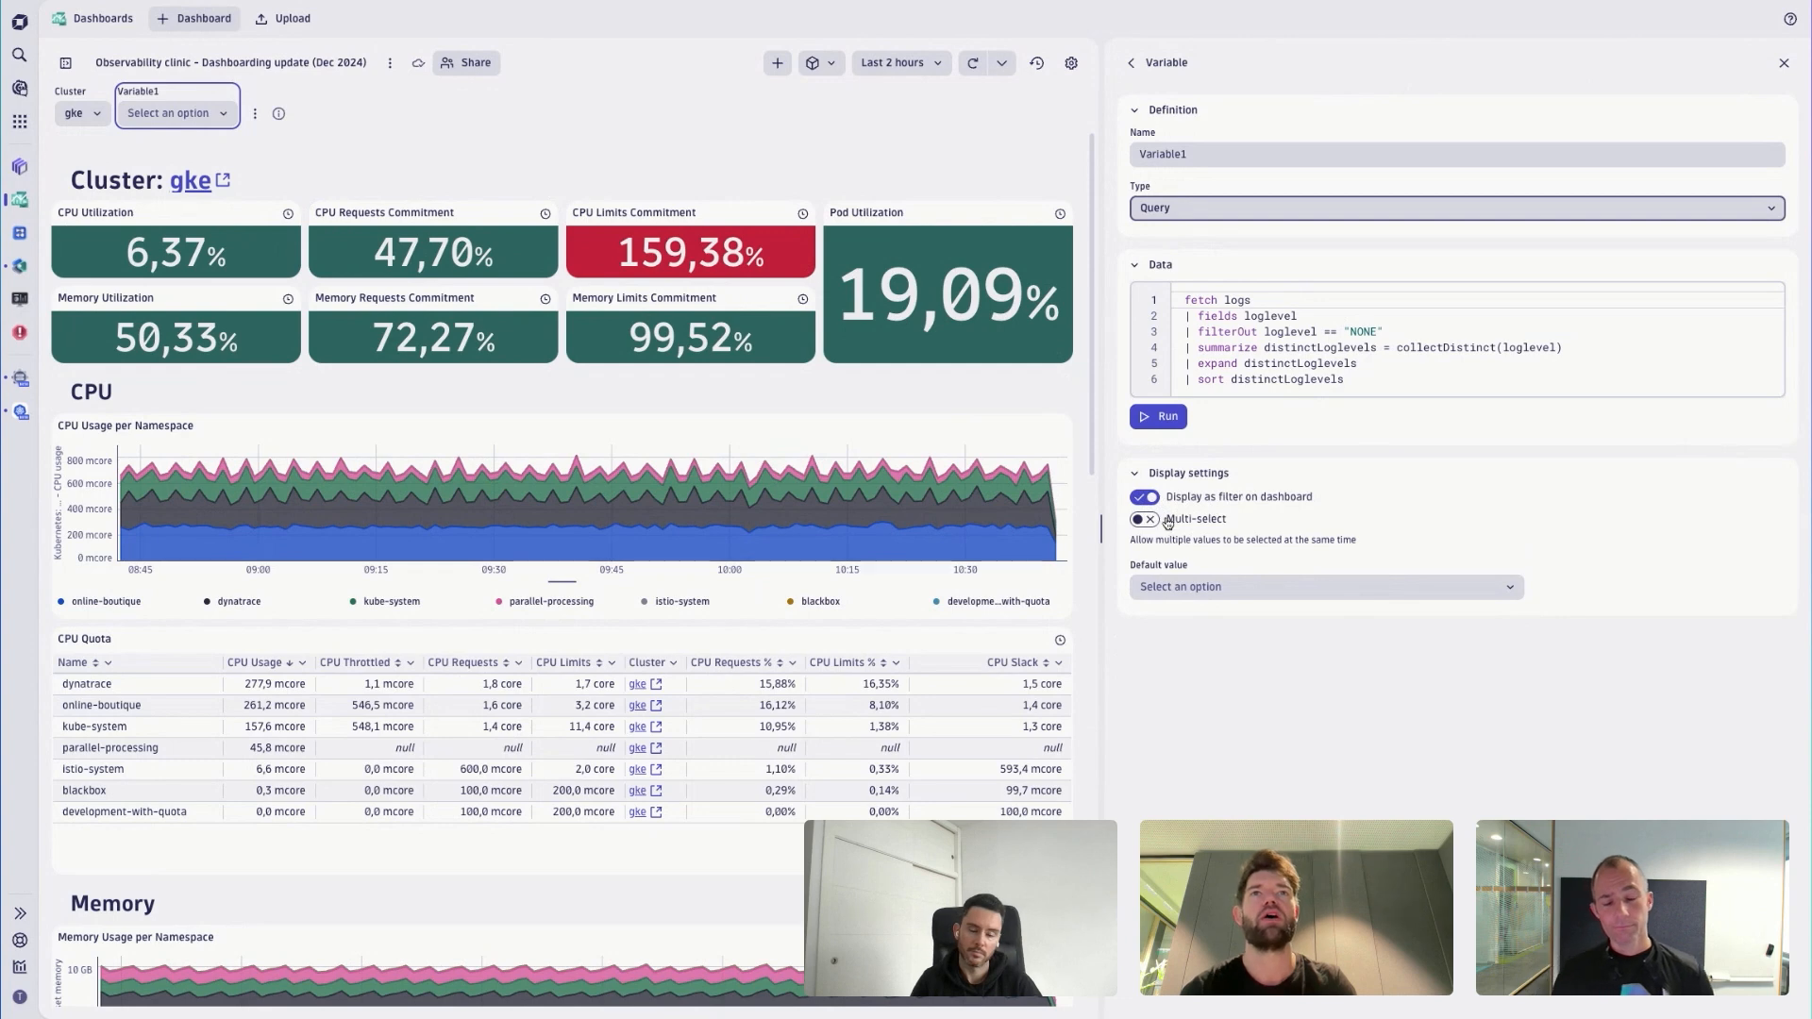
- Run Variable1's log level query and review the values it offers as a default
left_click(1181, 588)
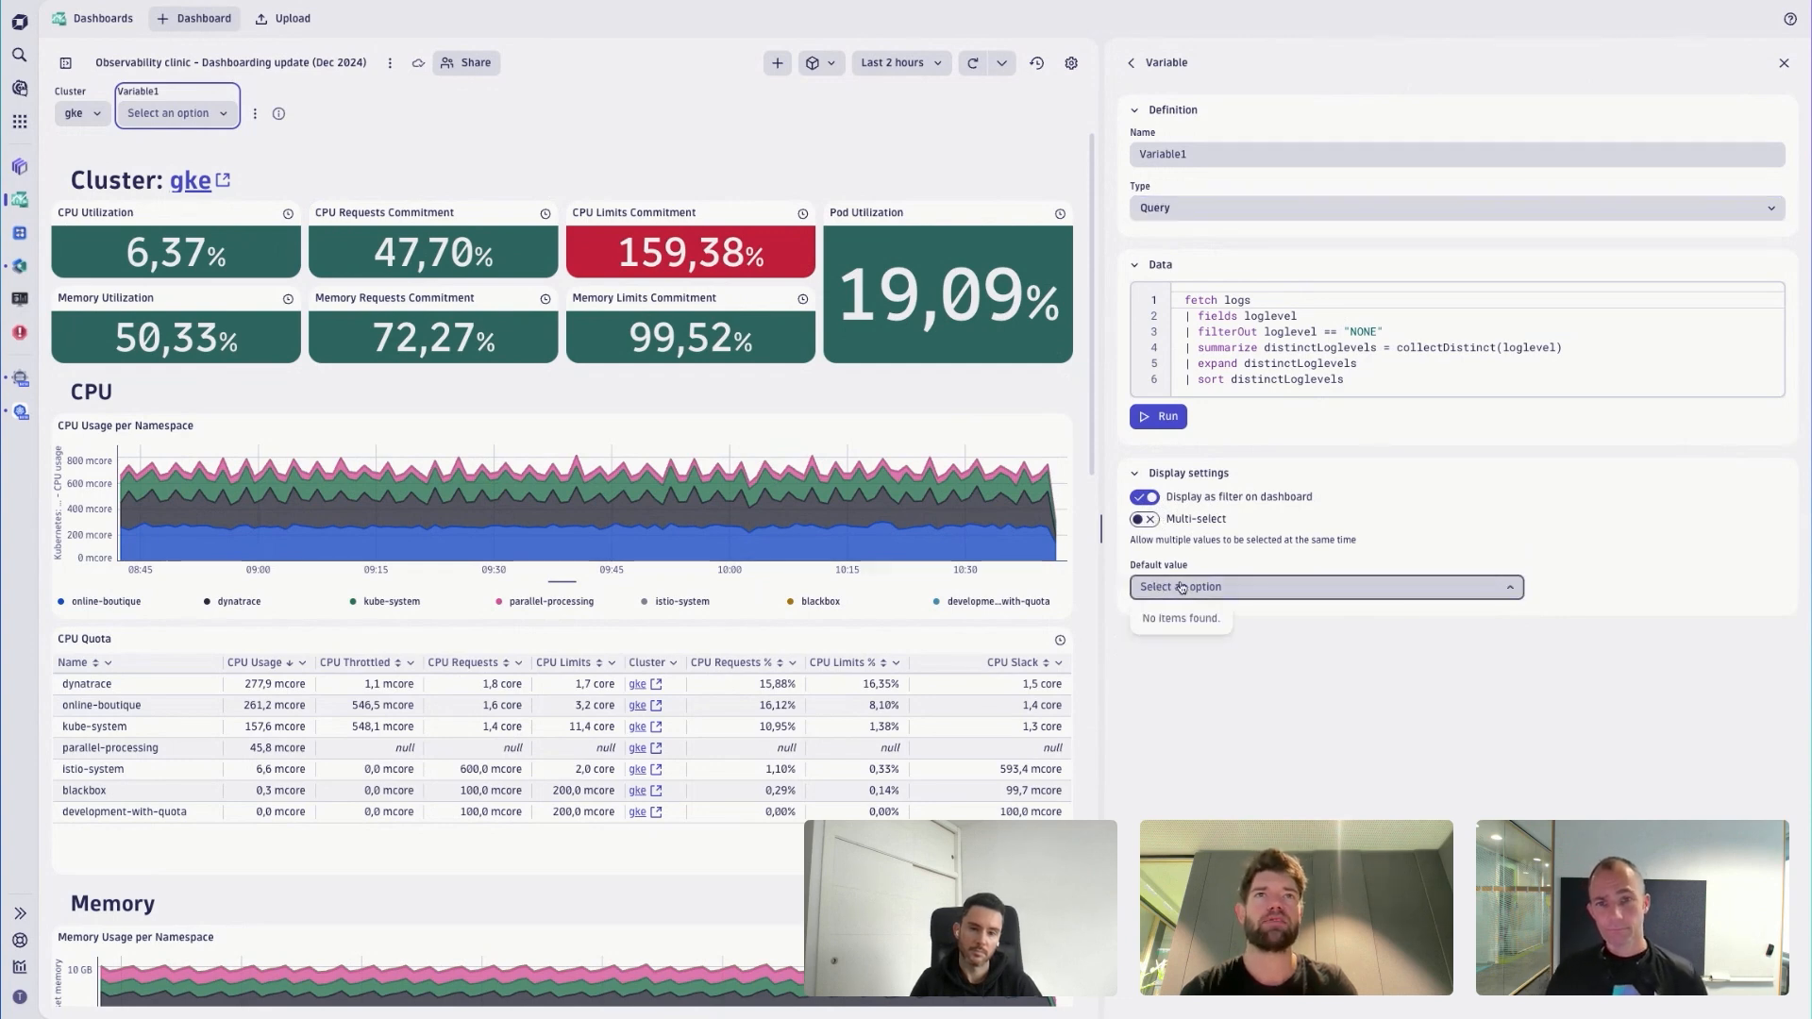
left_click(1158, 422)
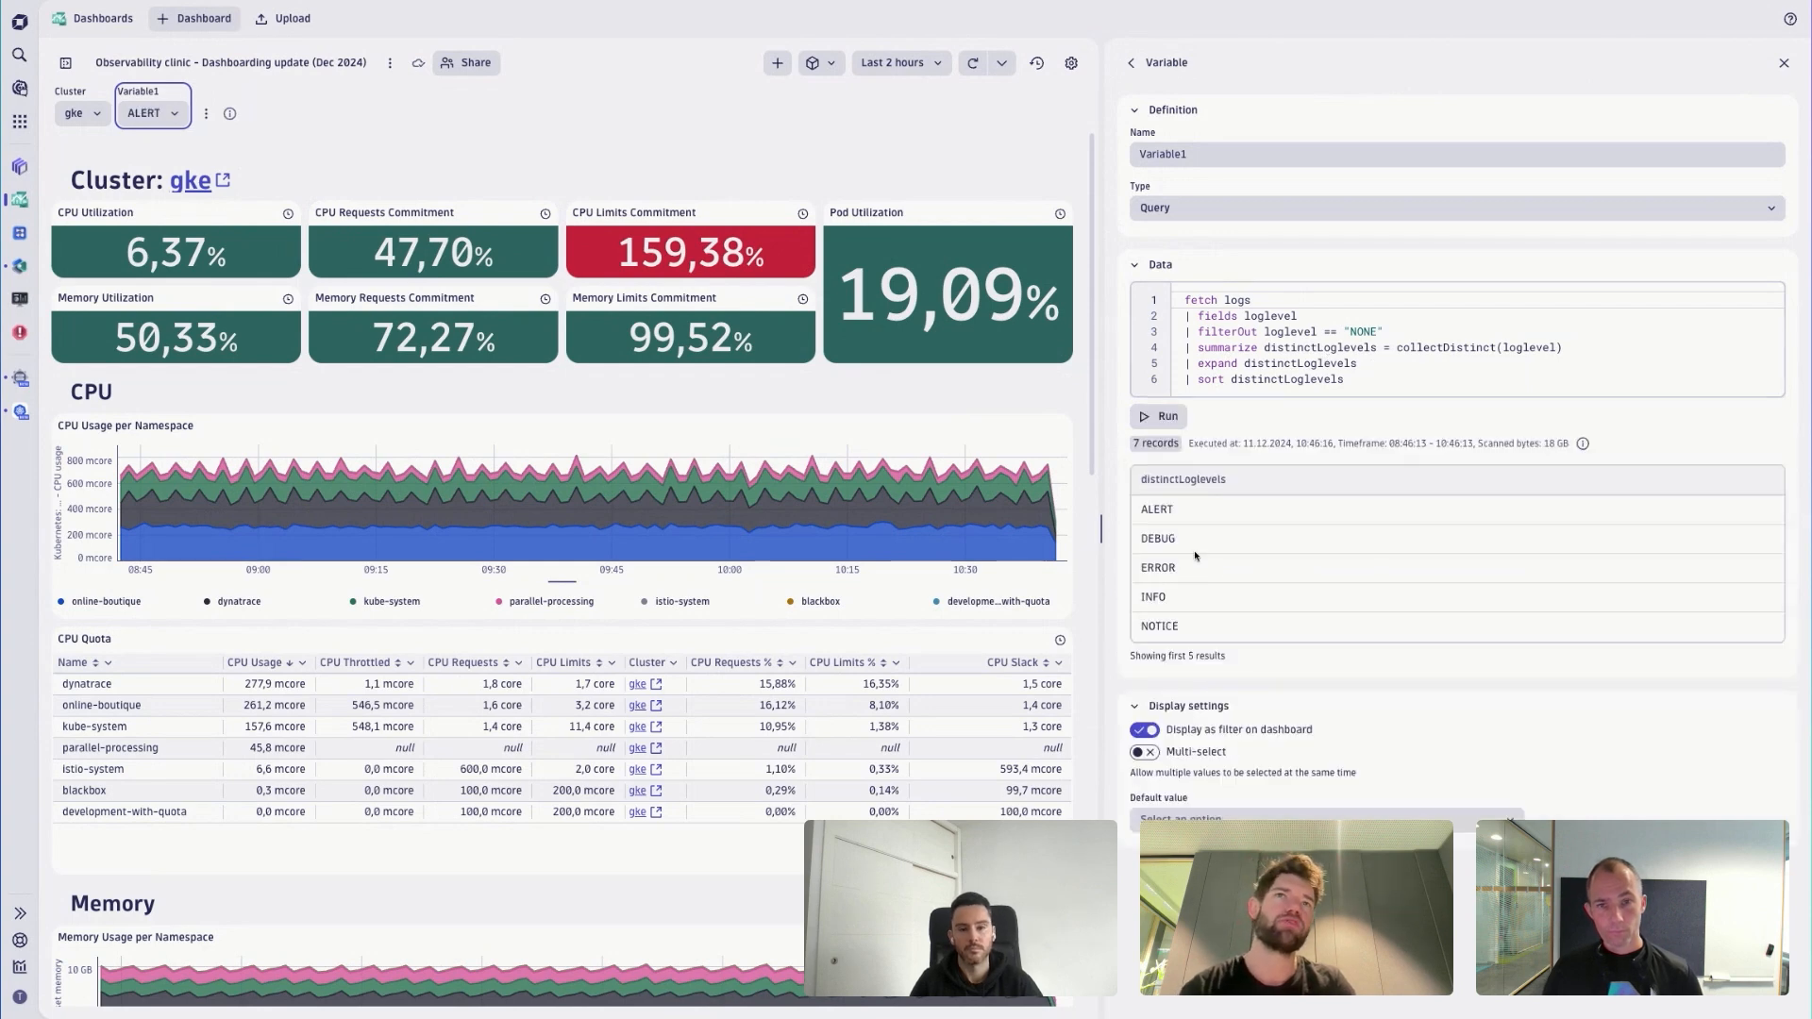
left_click(1189, 817)
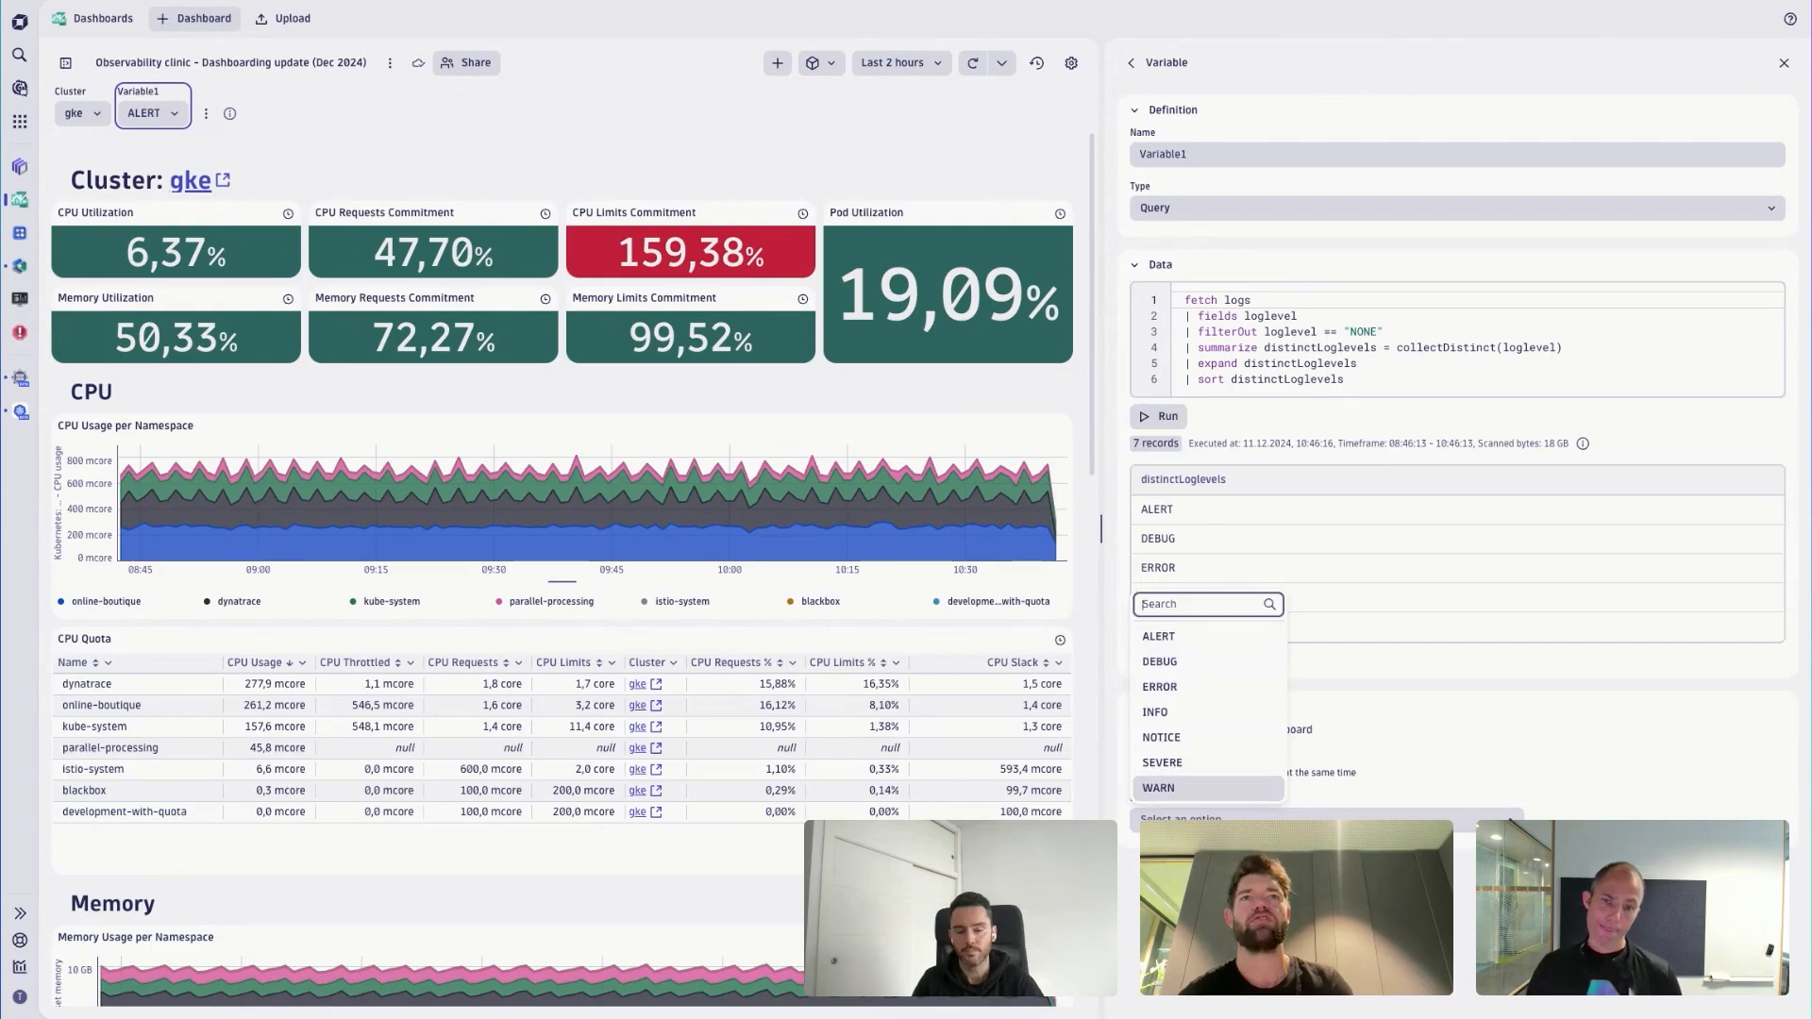
left_click(1179, 821)
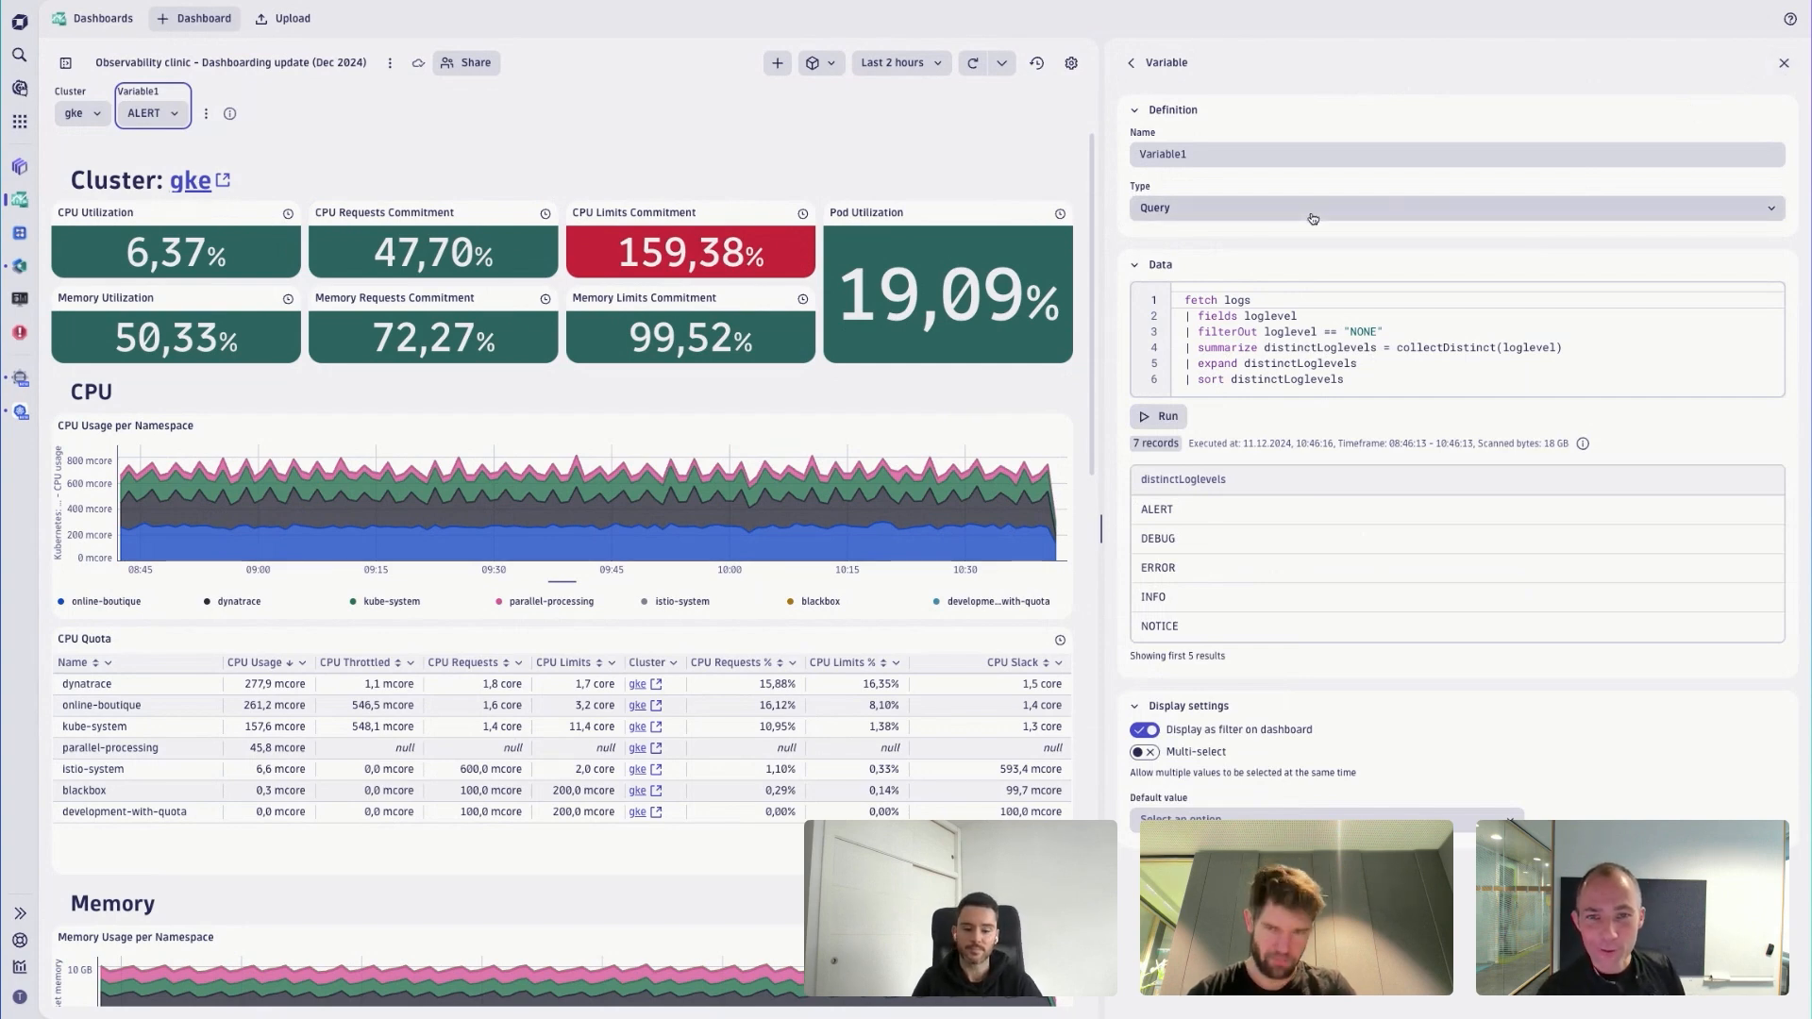
- Enable multi-select for Variable1, set its default value to *, and close the variable settings
left_click(1145, 752)
left_click(1190, 817)
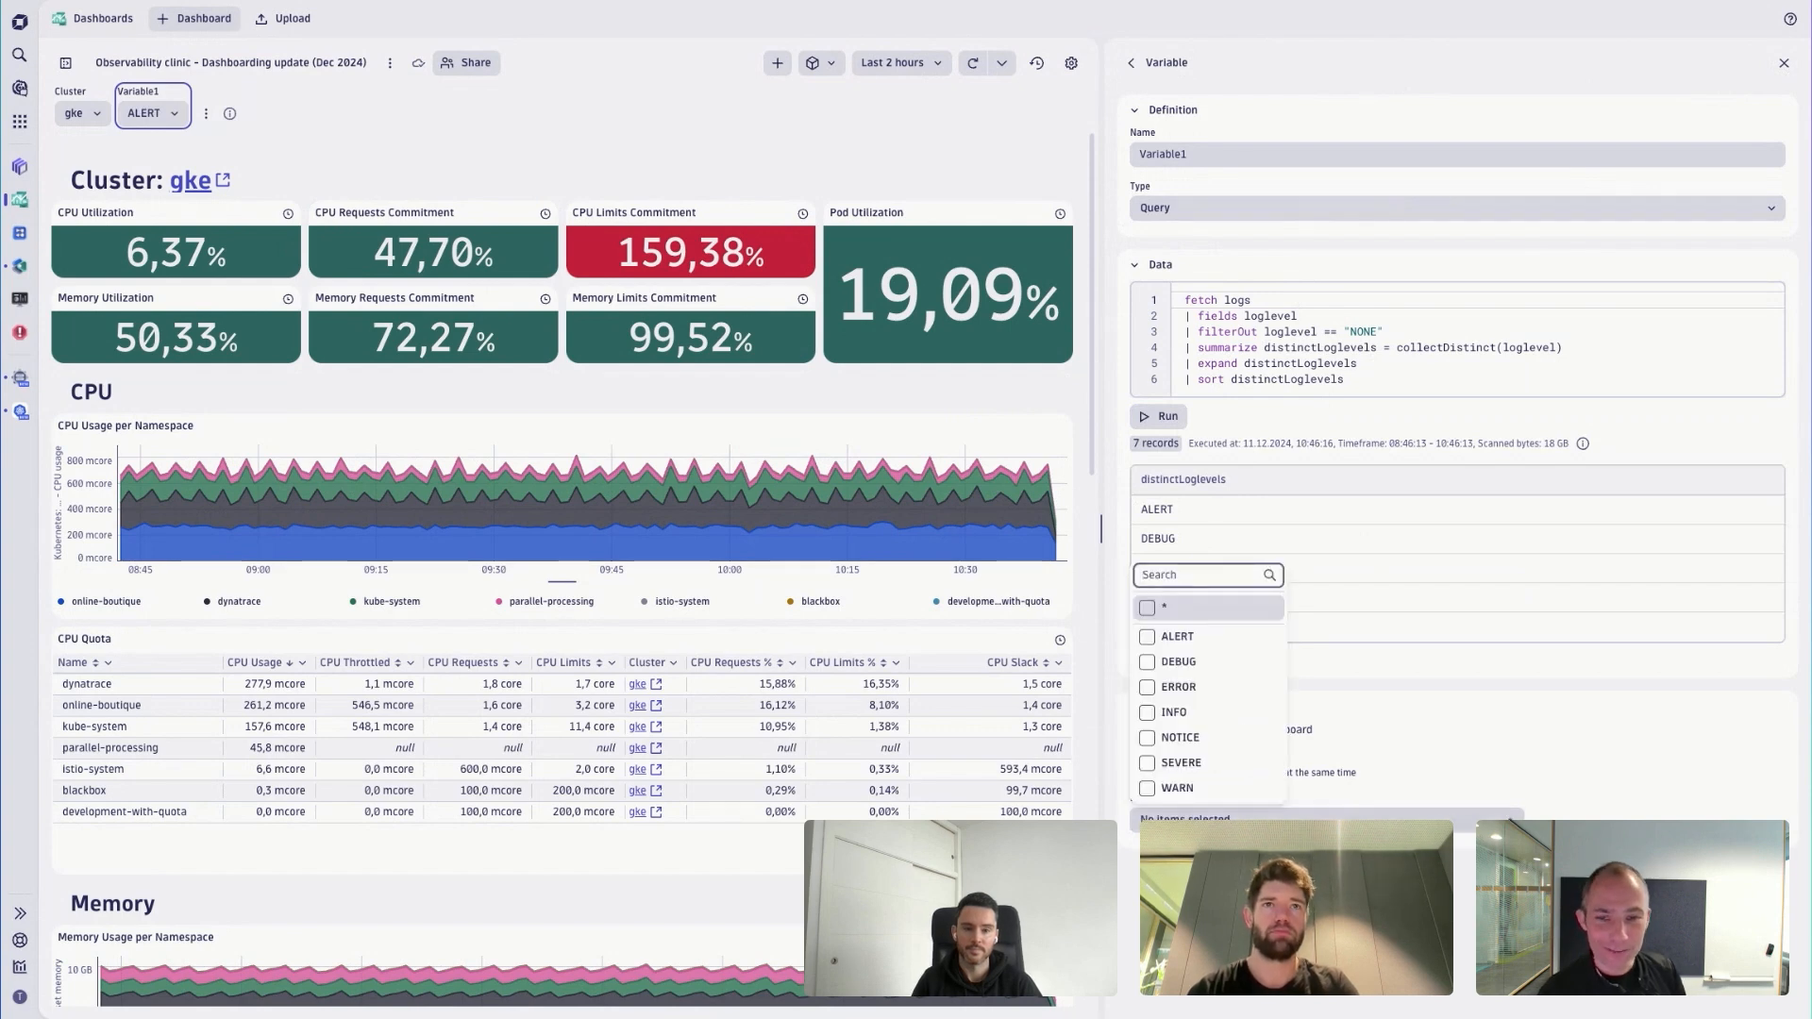
left_click(1191, 615)
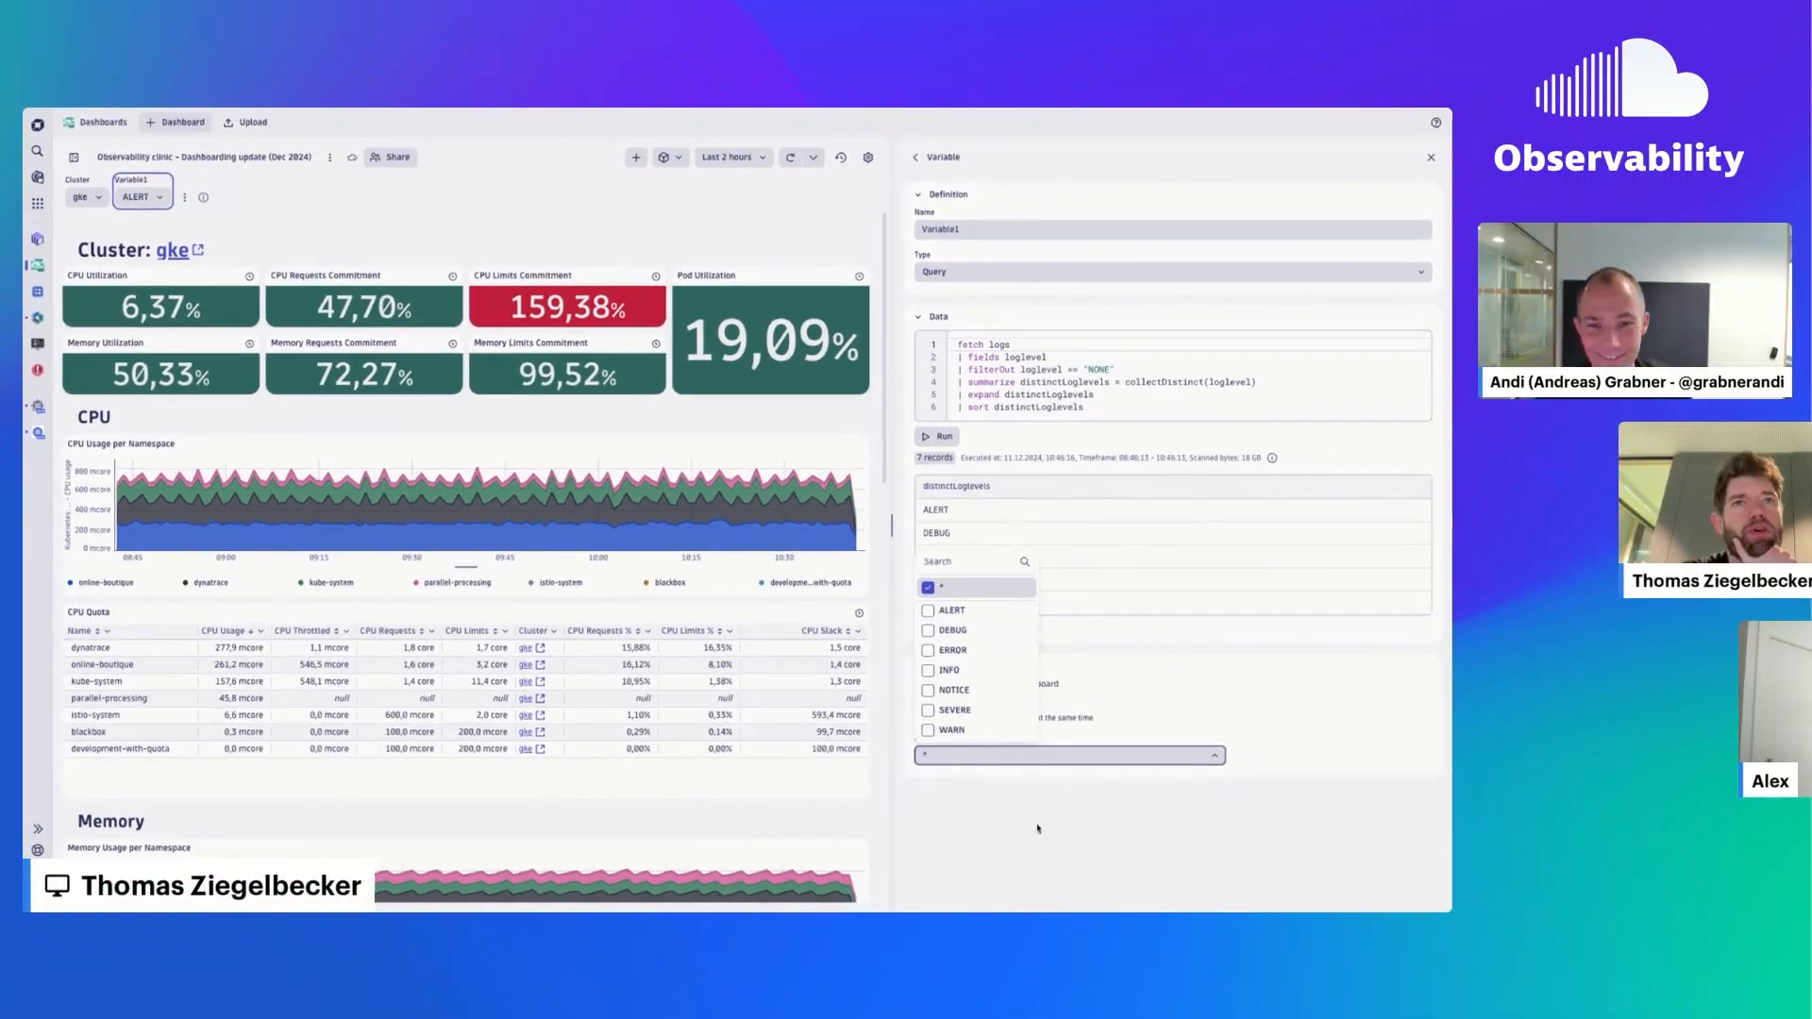
left_click(1037, 829)
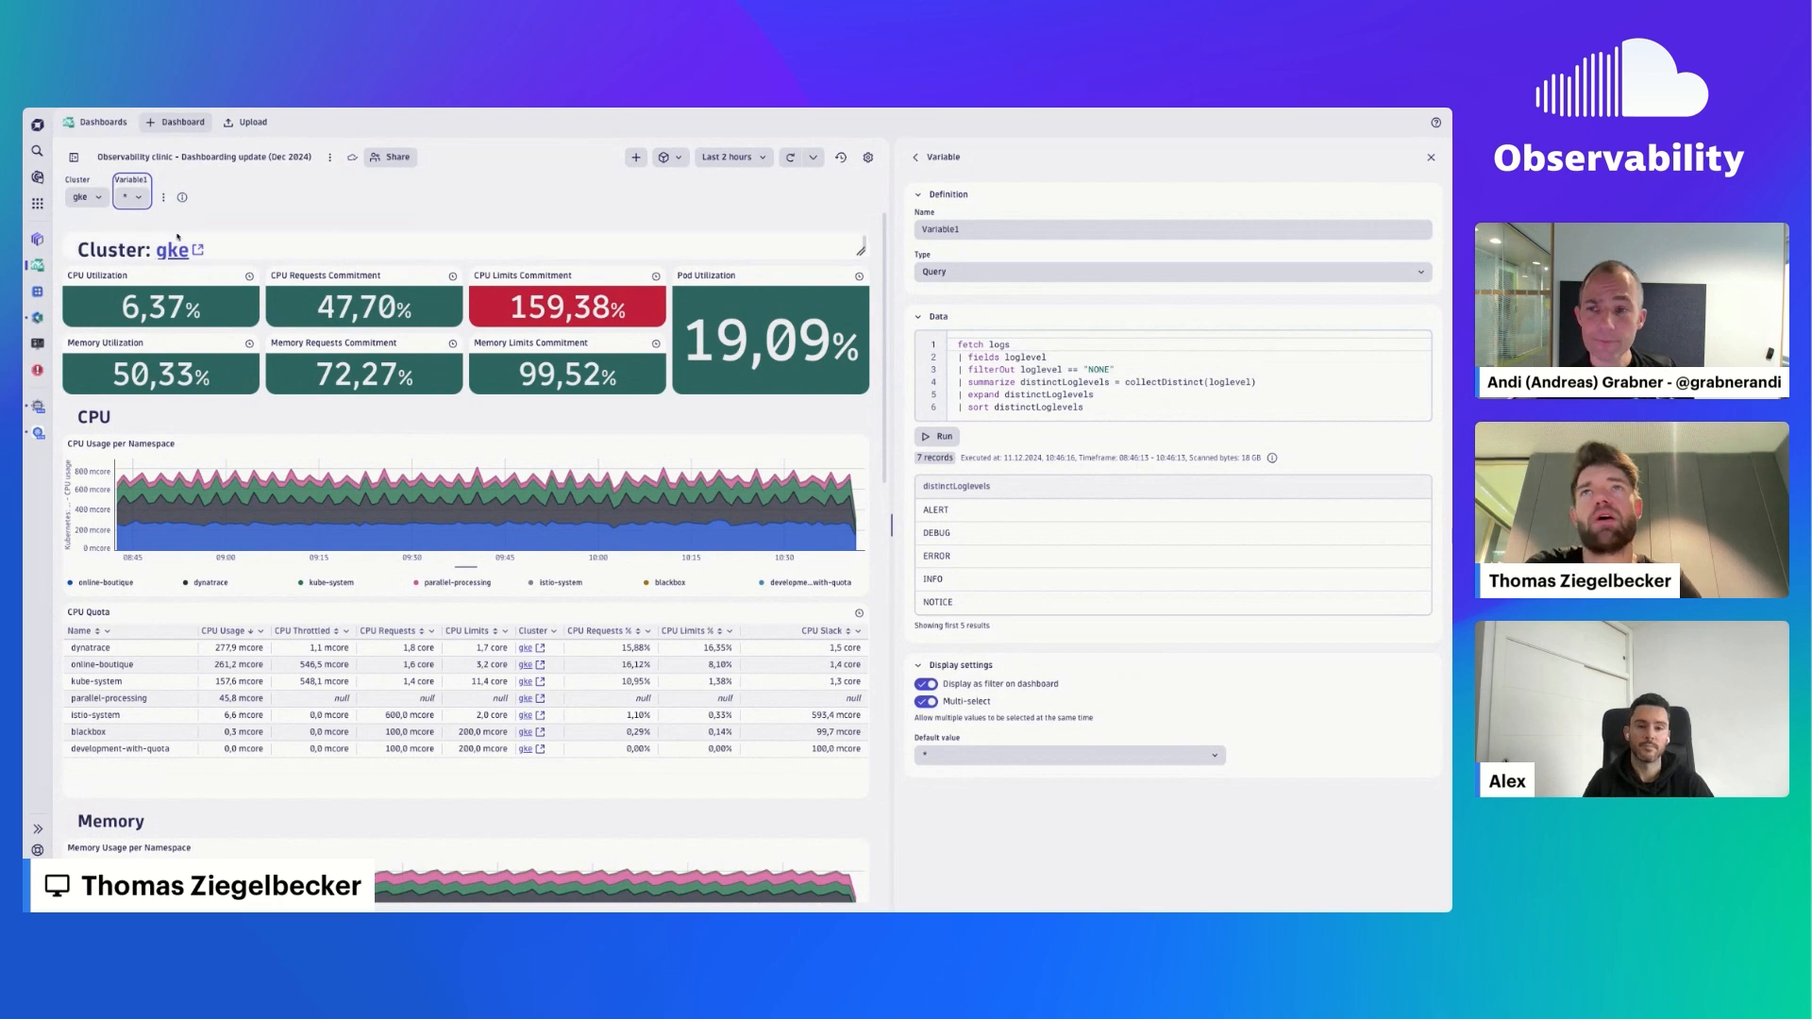
left_click(1431, 158)
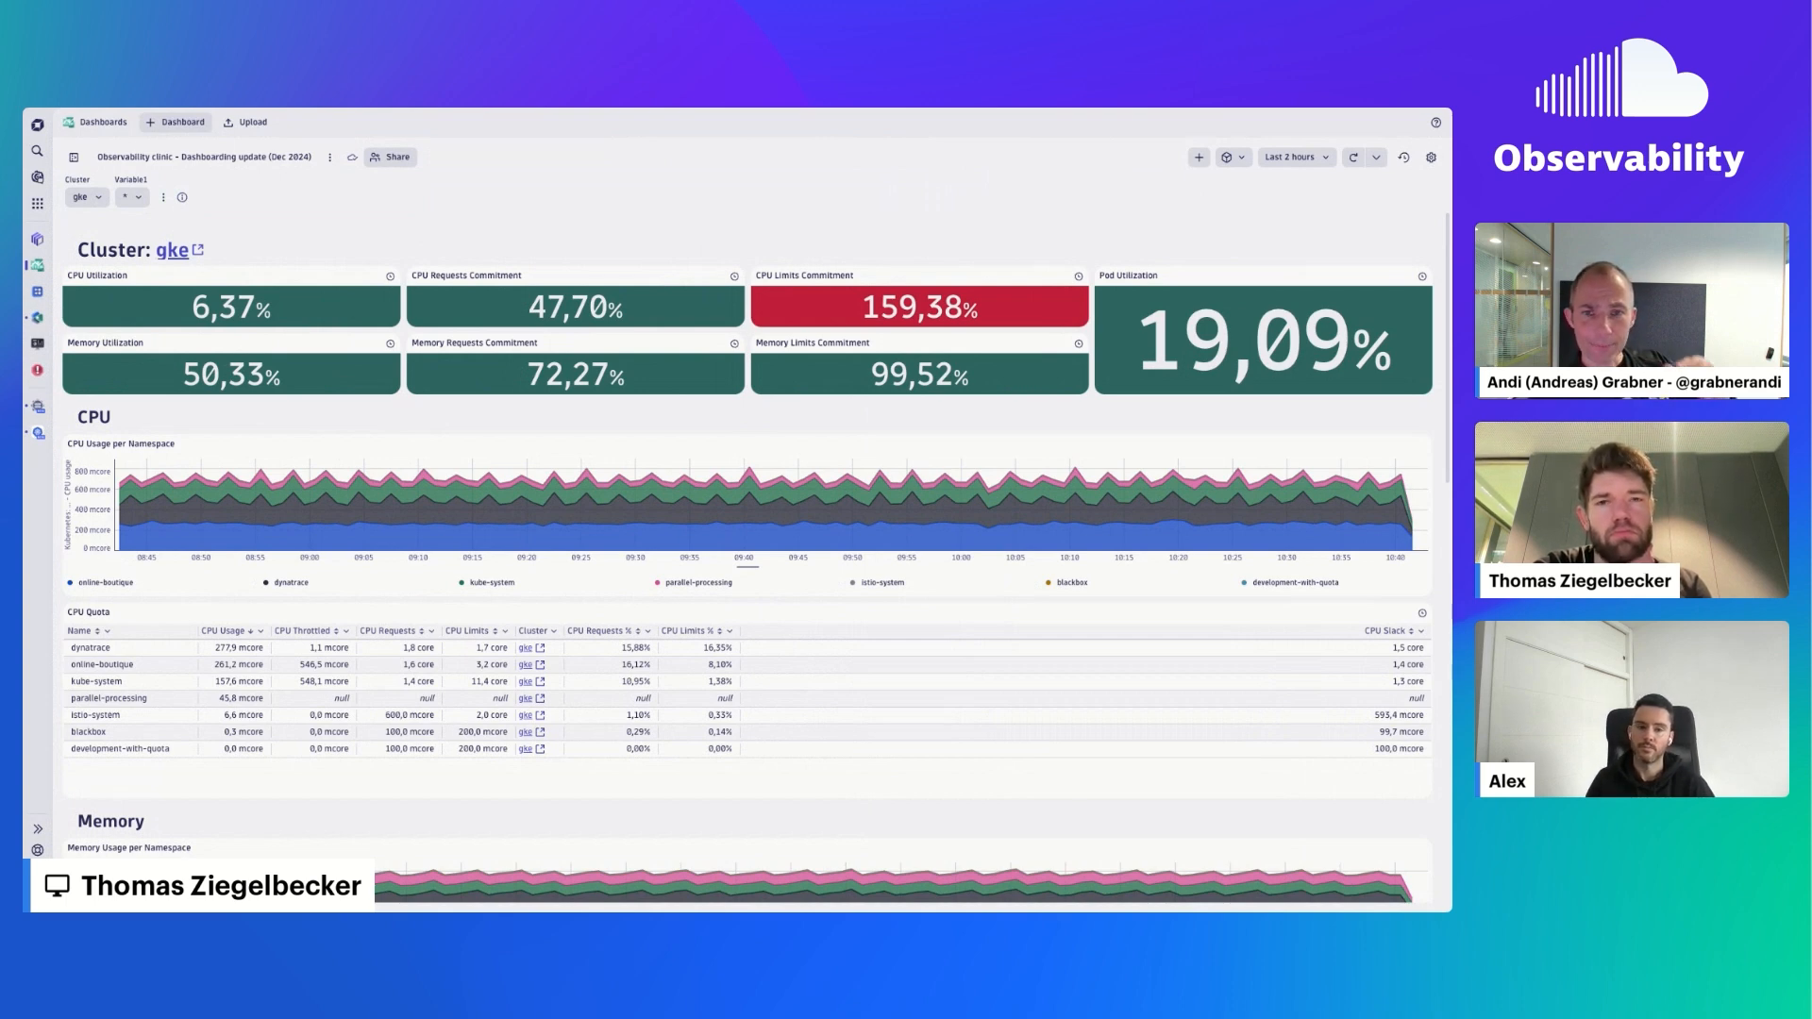
- Choose the K8s cluster segment in the dashboard's segment filter, review its cluster options, and dismiss the filter without applying it
left_click(1240, 159)
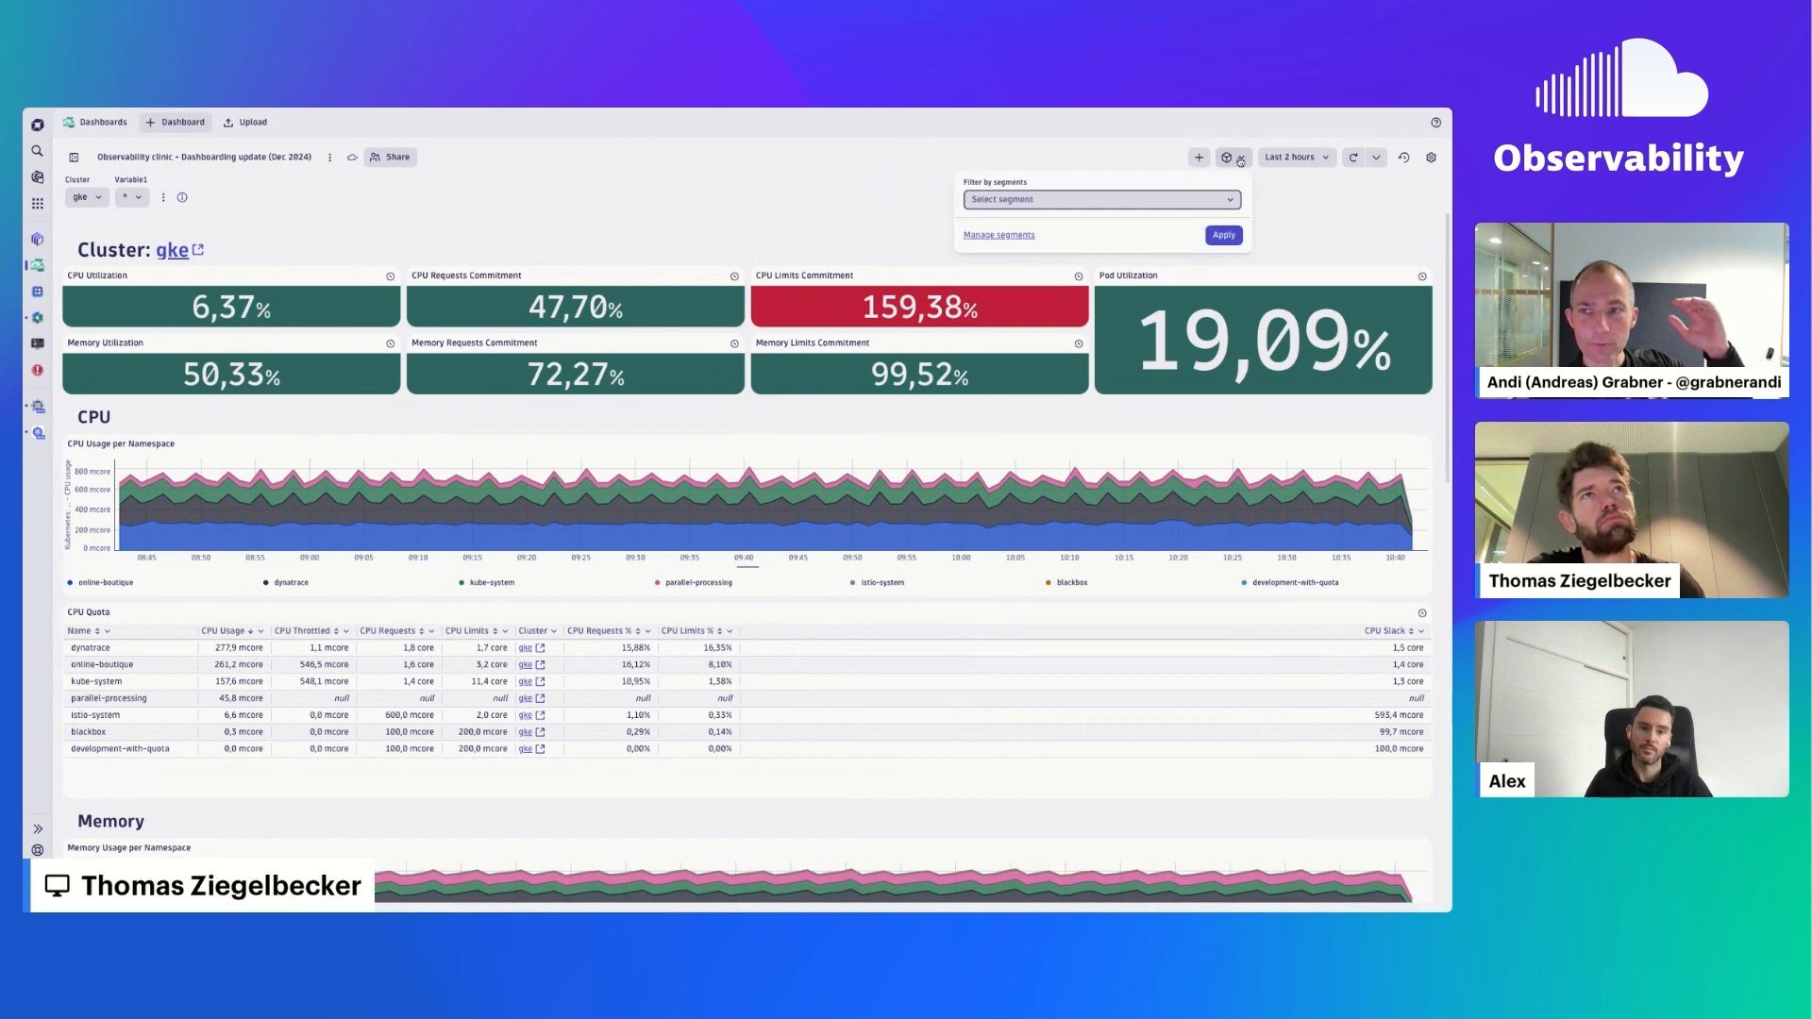
left_click(1048, 200)
left_click(1048, 277)
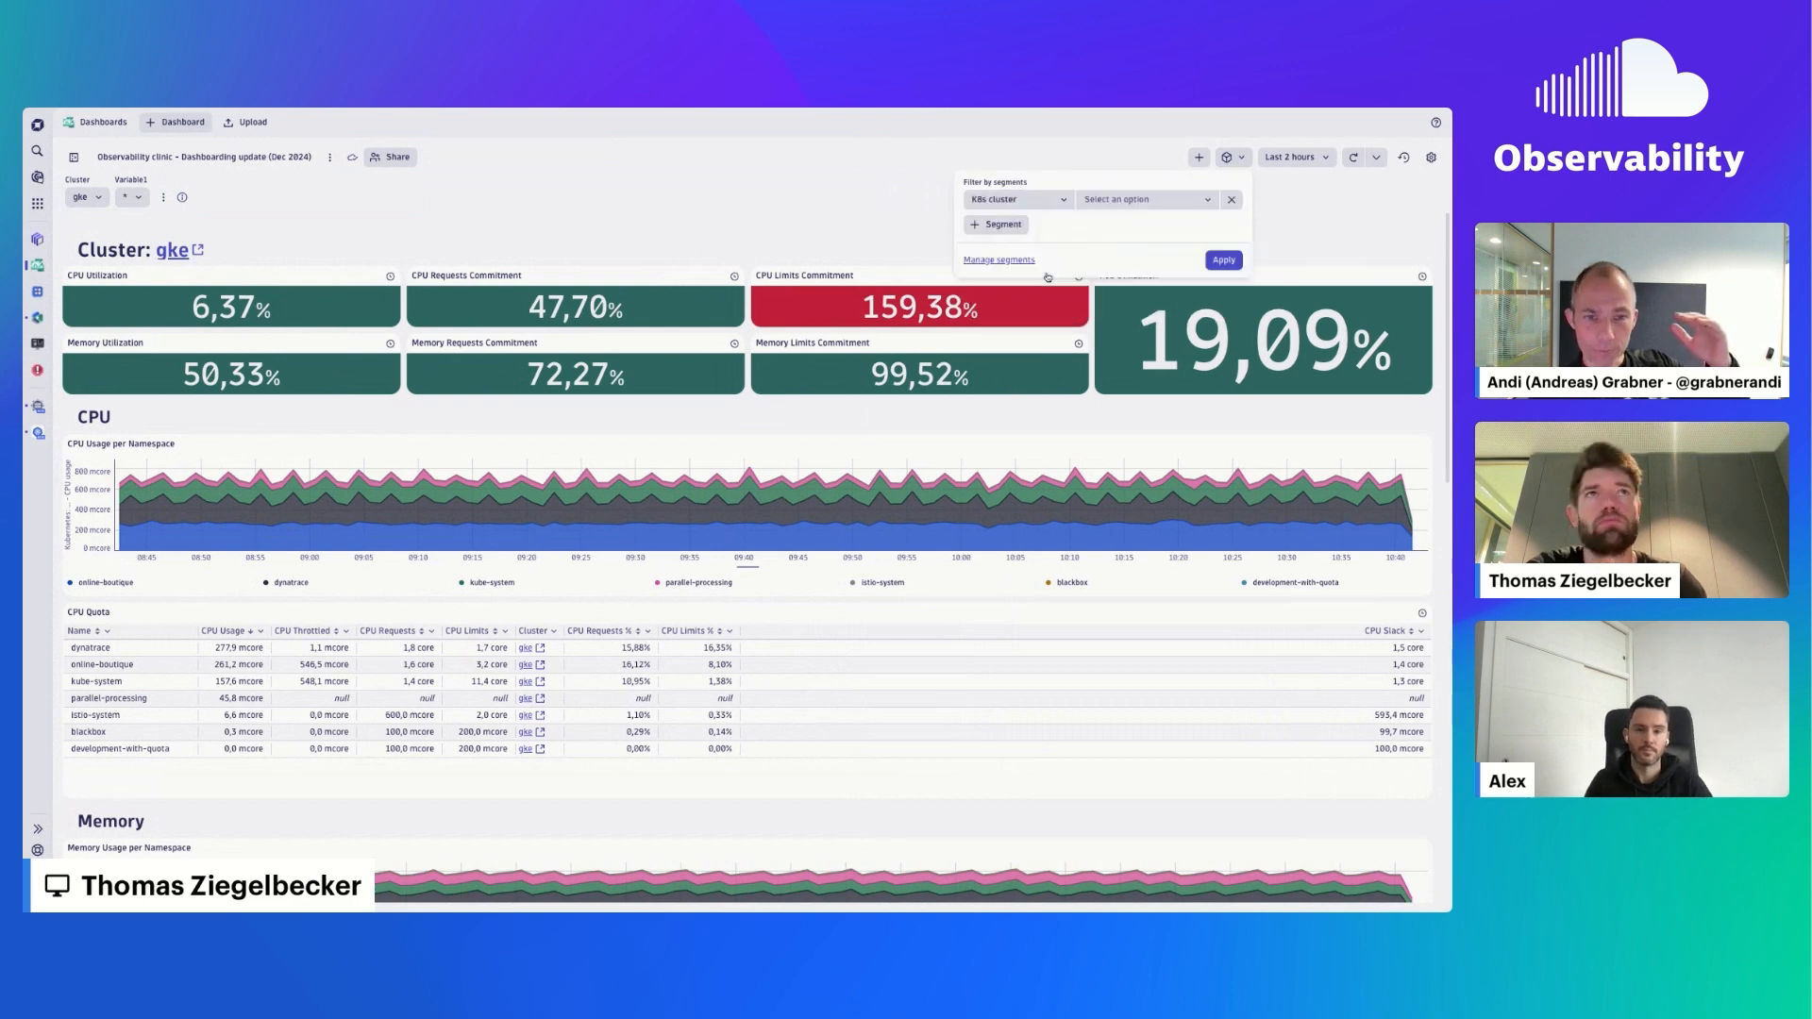
left_click(1148, 201)
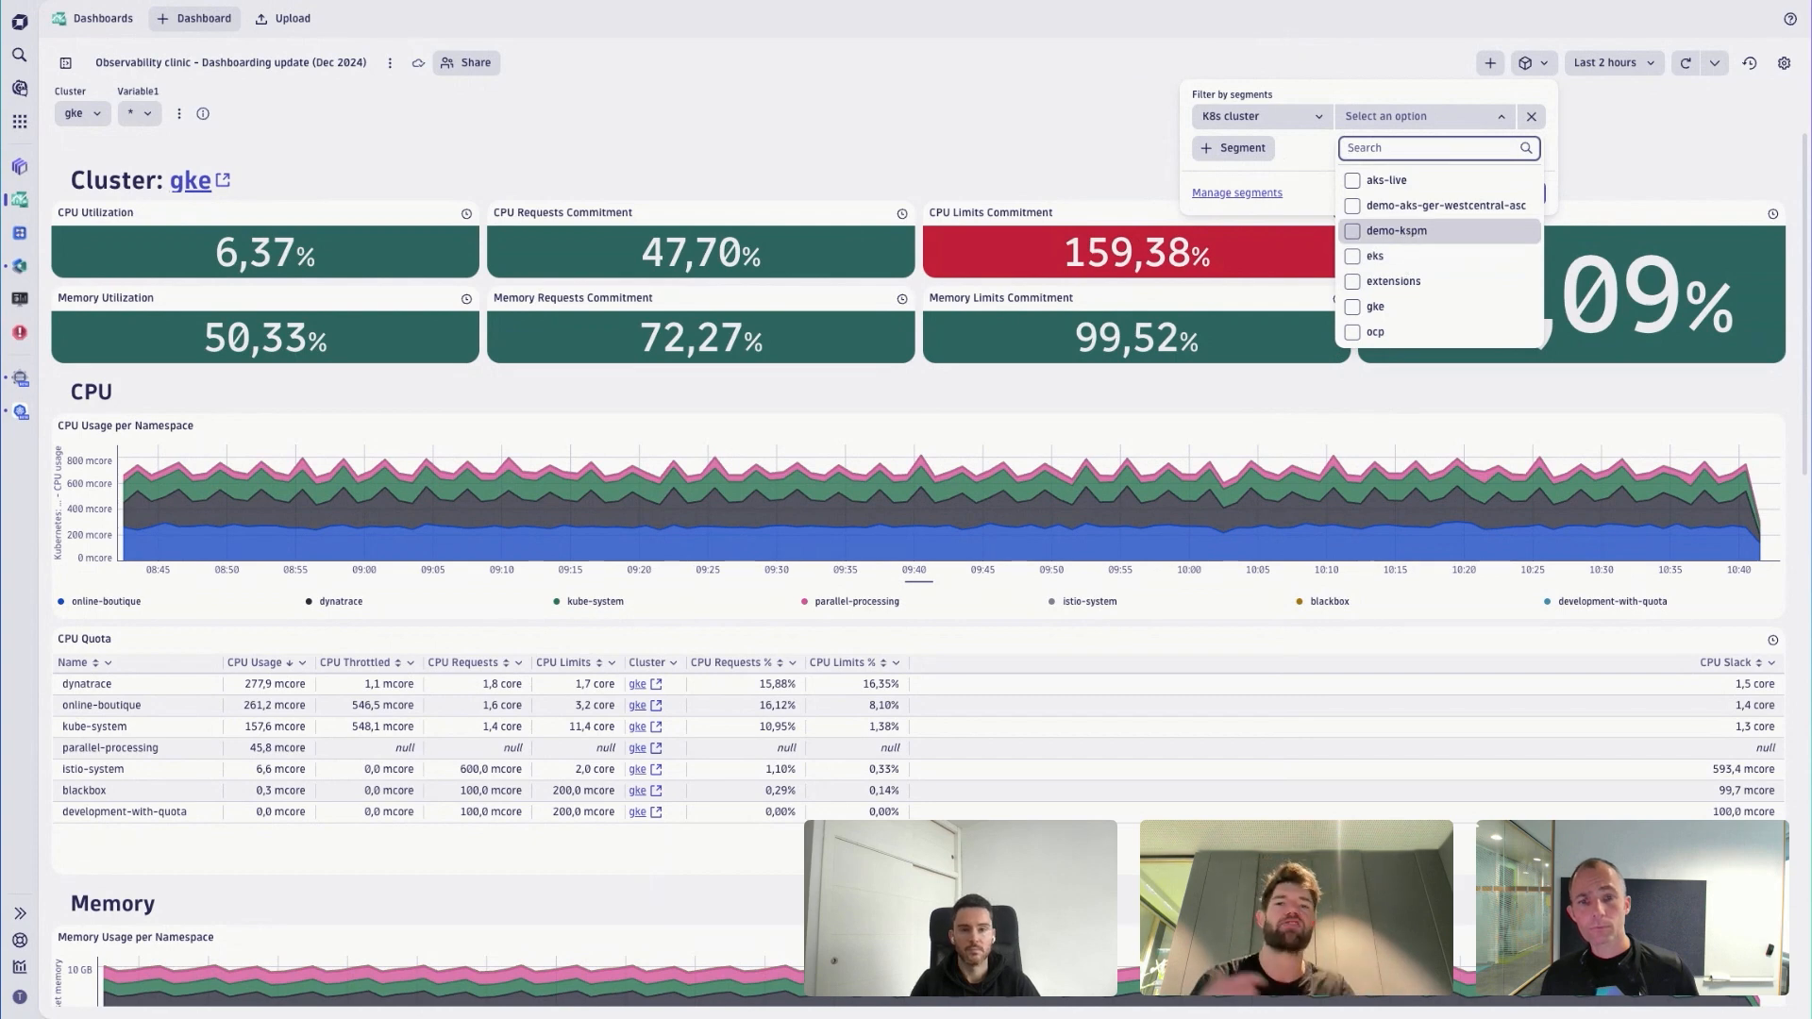
left_click(1141, 125)
left_click(1141, 125)
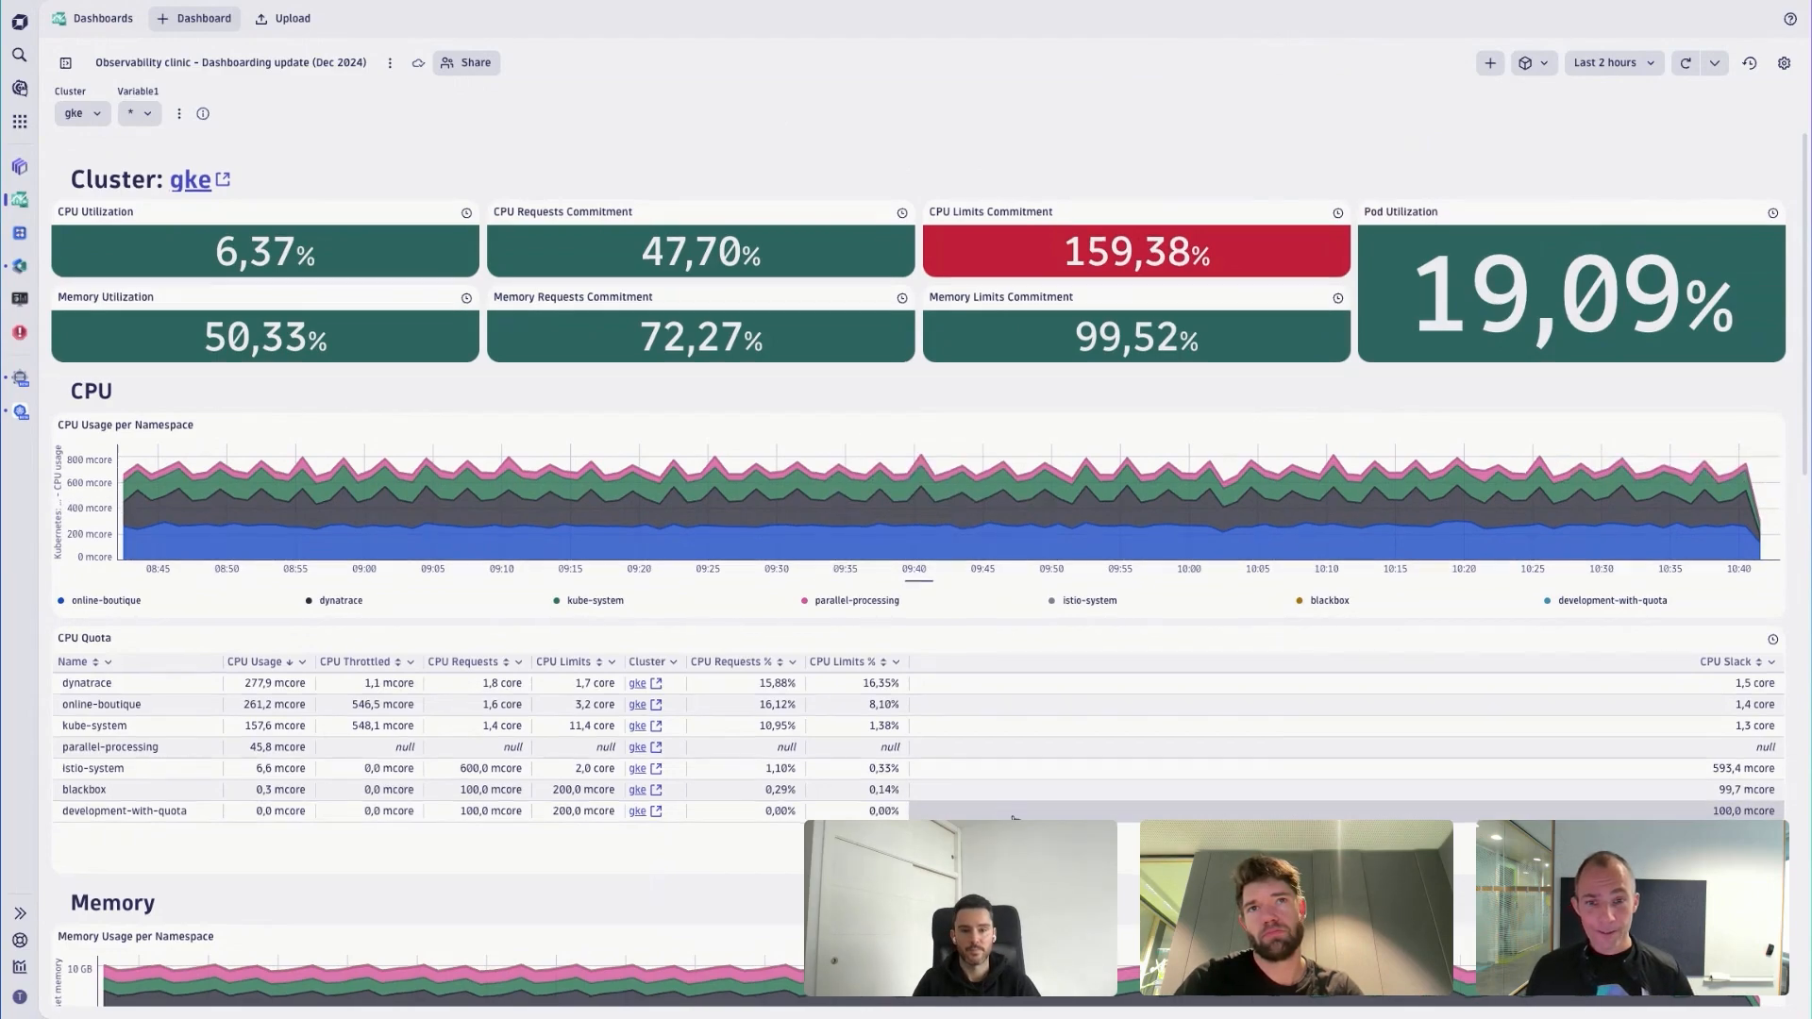
- Narrow the dashboard timeframe to 09:32–09:40 by zooming in twice on the Memory Usage per Namespace chart
scroll(747, 383, "down", 7)
left_click_drag(607, 381, 1237, 375)
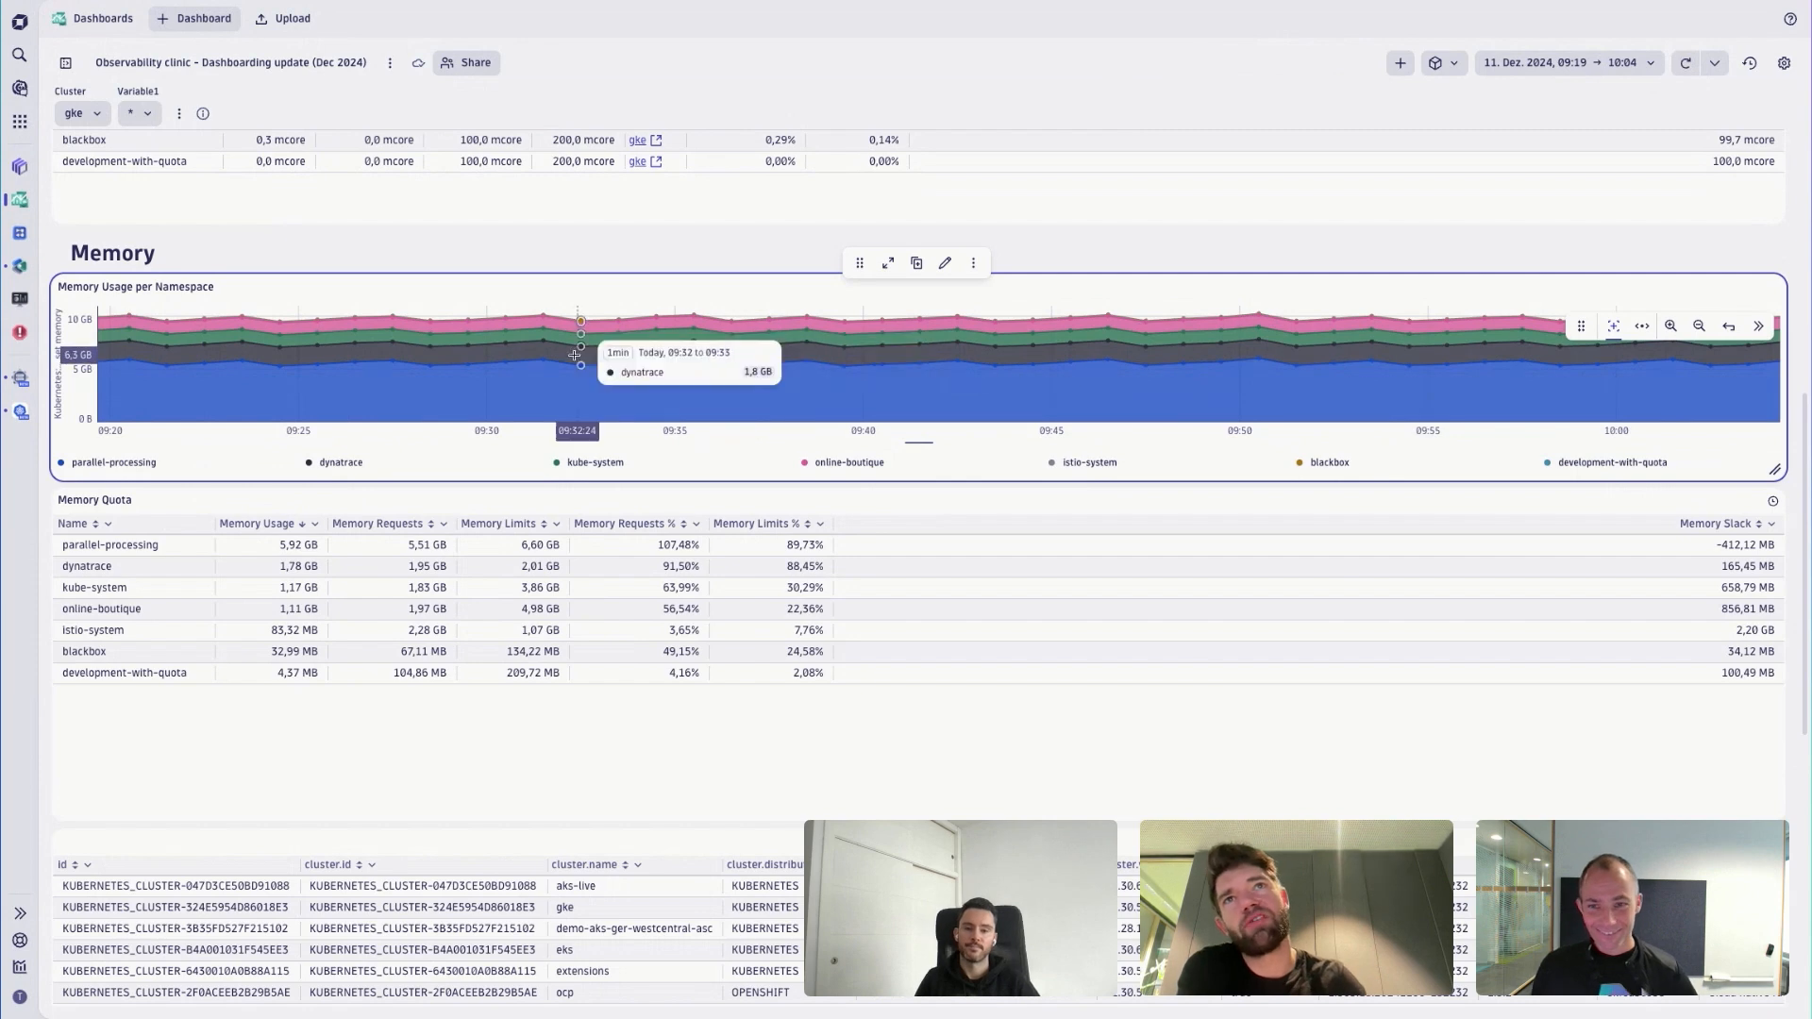
left_click_drag(577, 350, 880, 347)
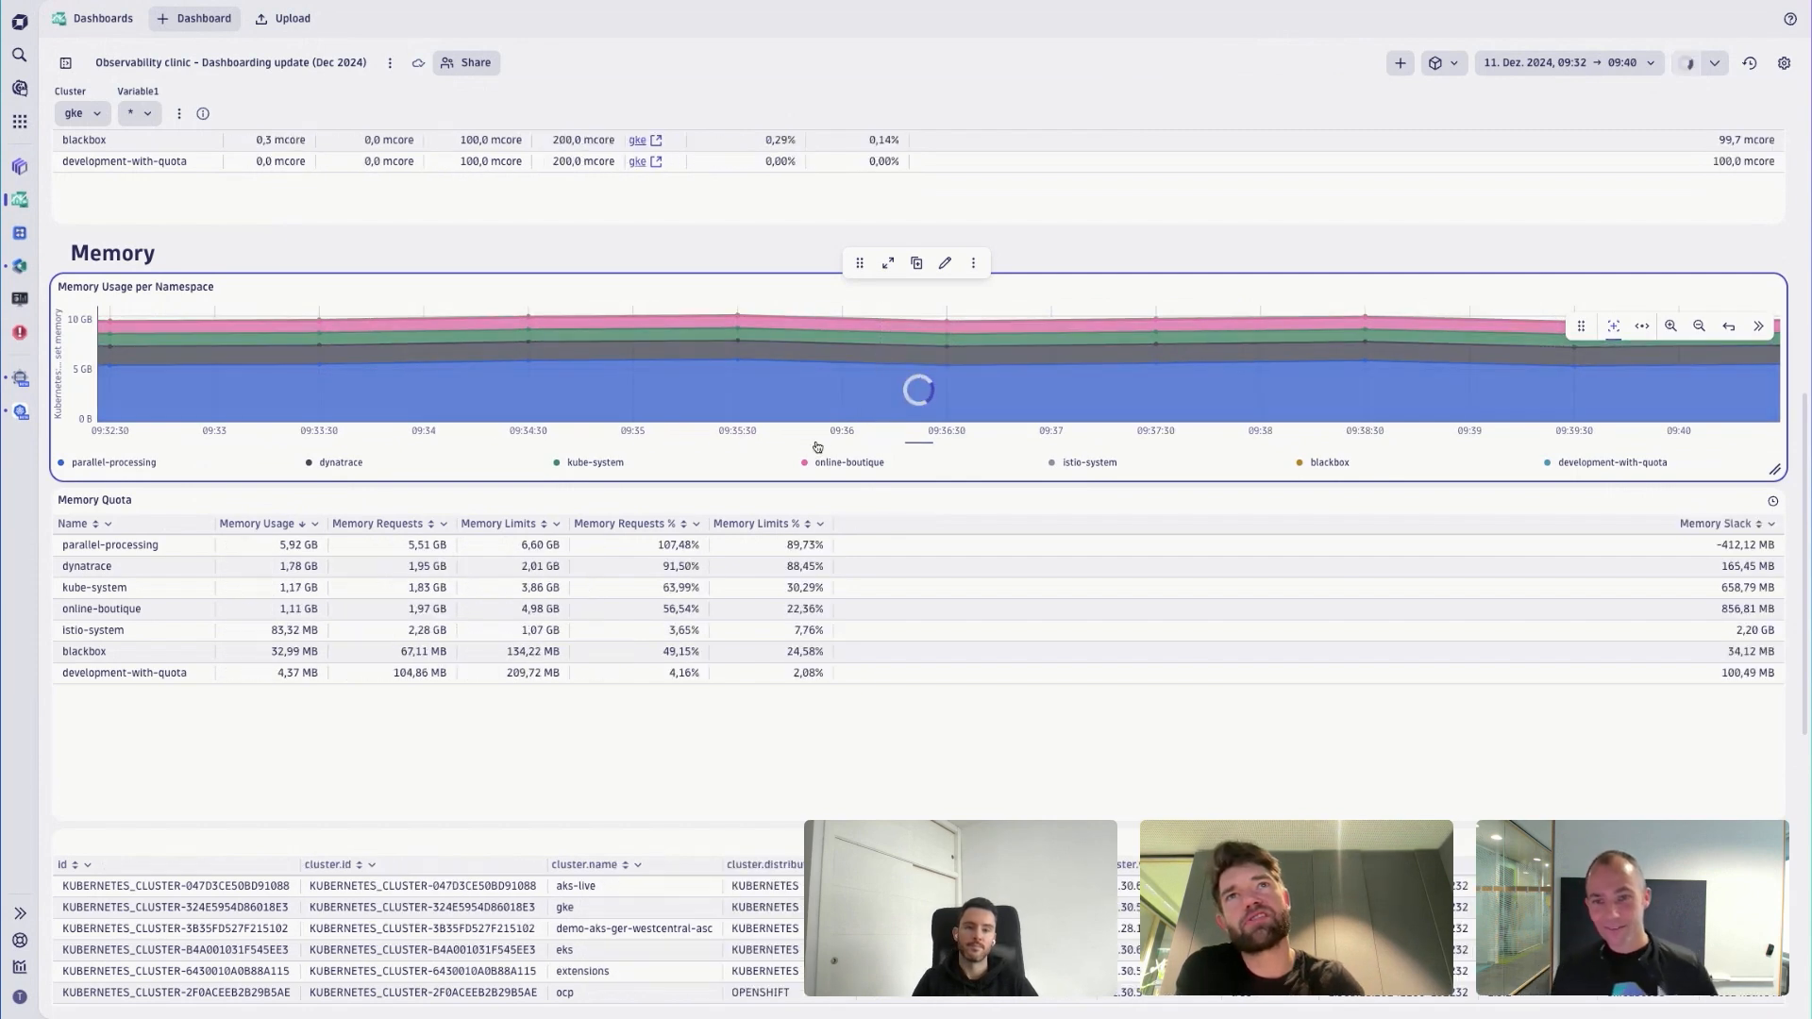
scroll(635, 722, "down", 3)
scroll(635, 722, "up", 3)
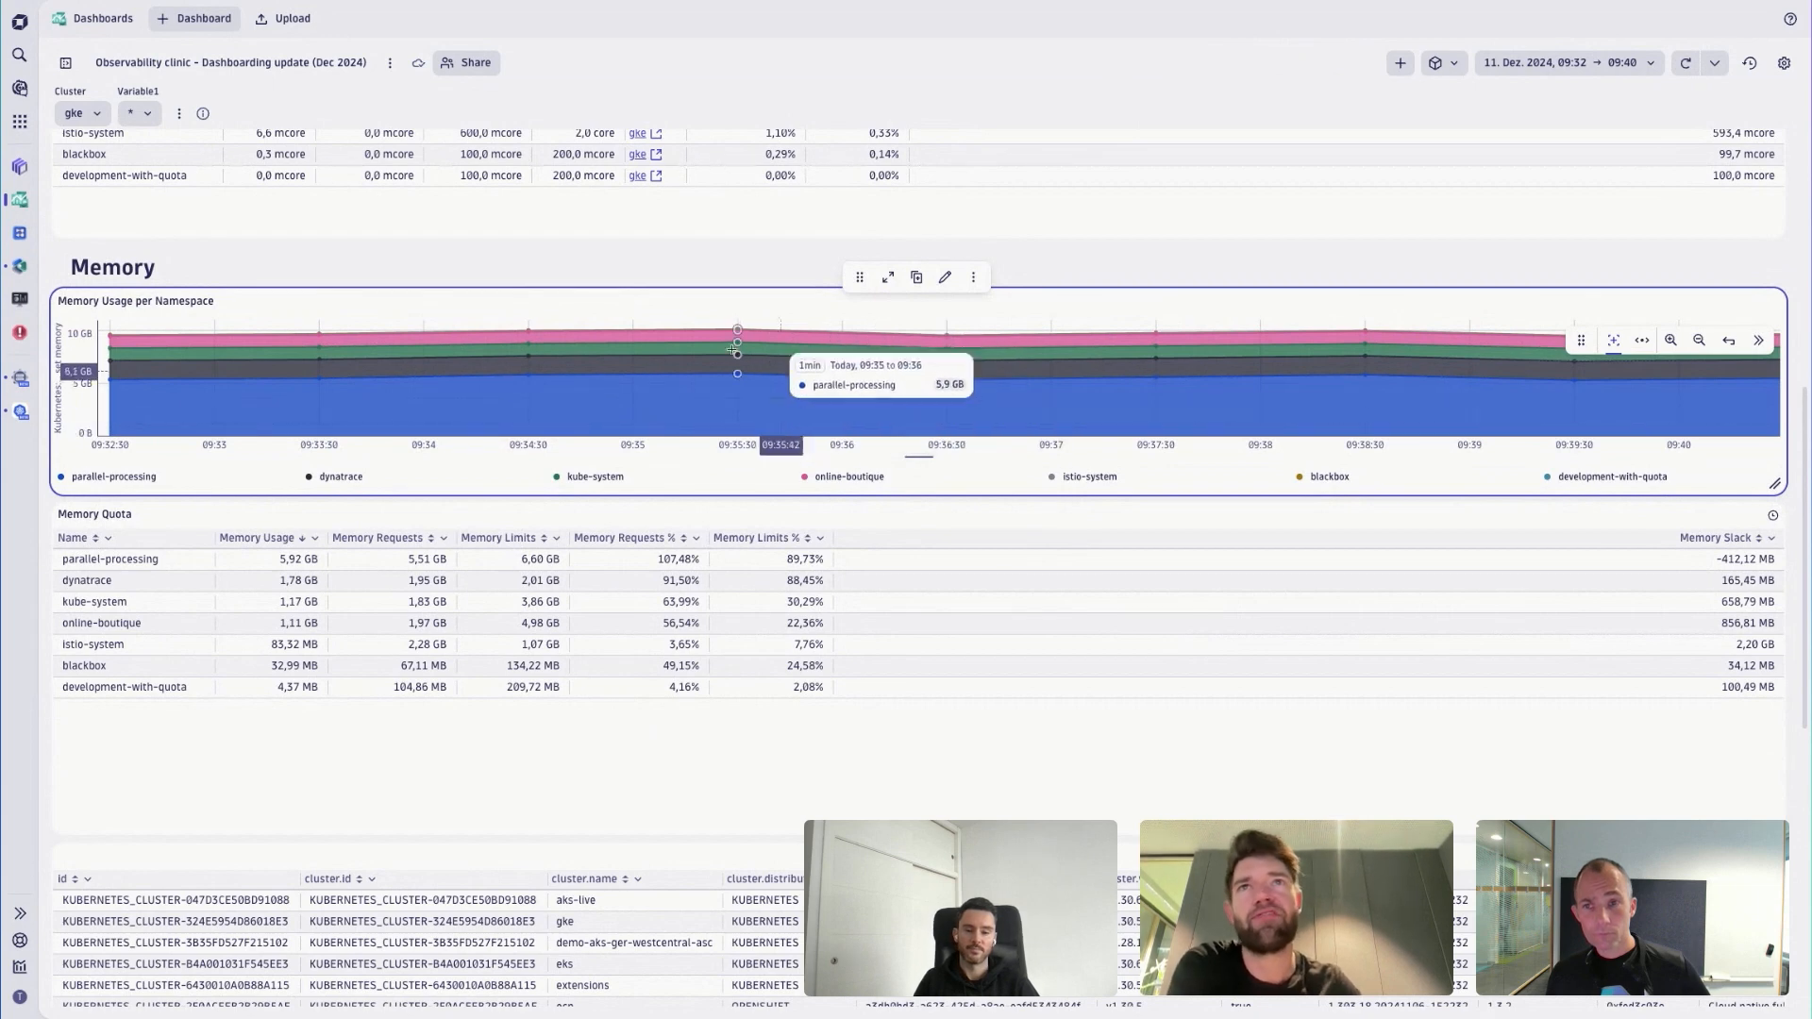
scroll(1101, 363, "up", 1)
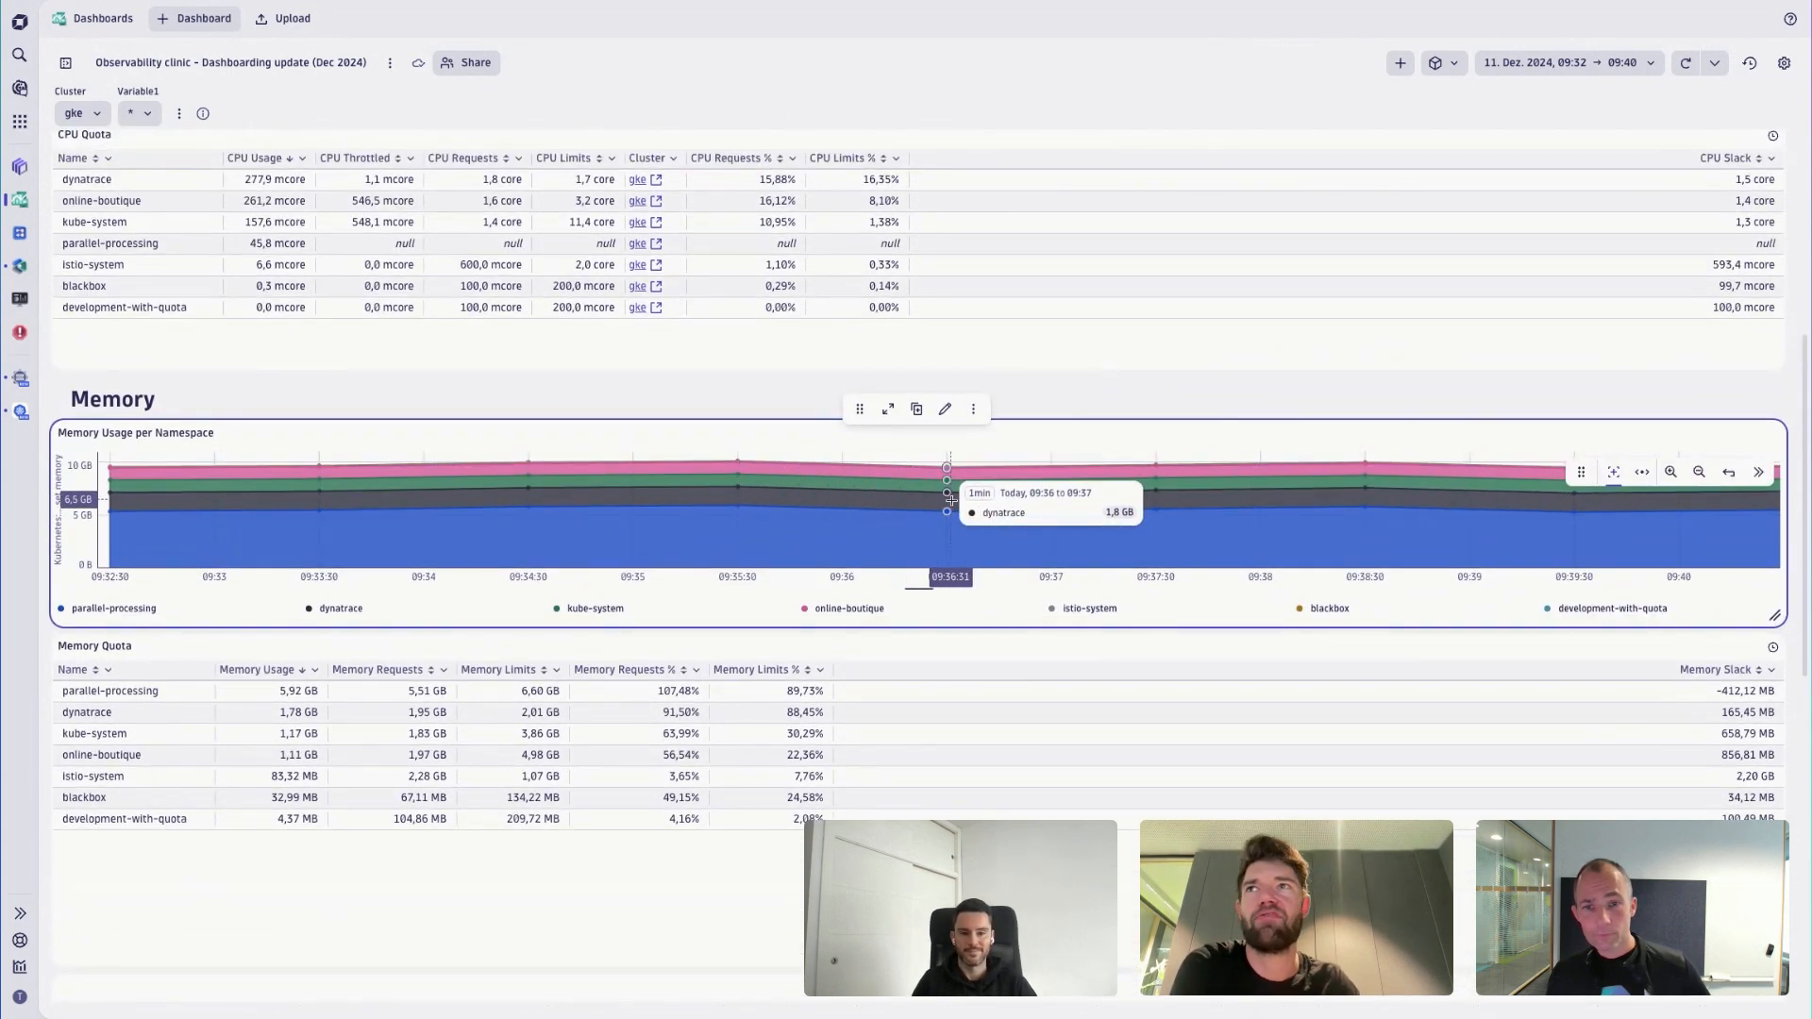
scroll(484, 432, "up", 1)
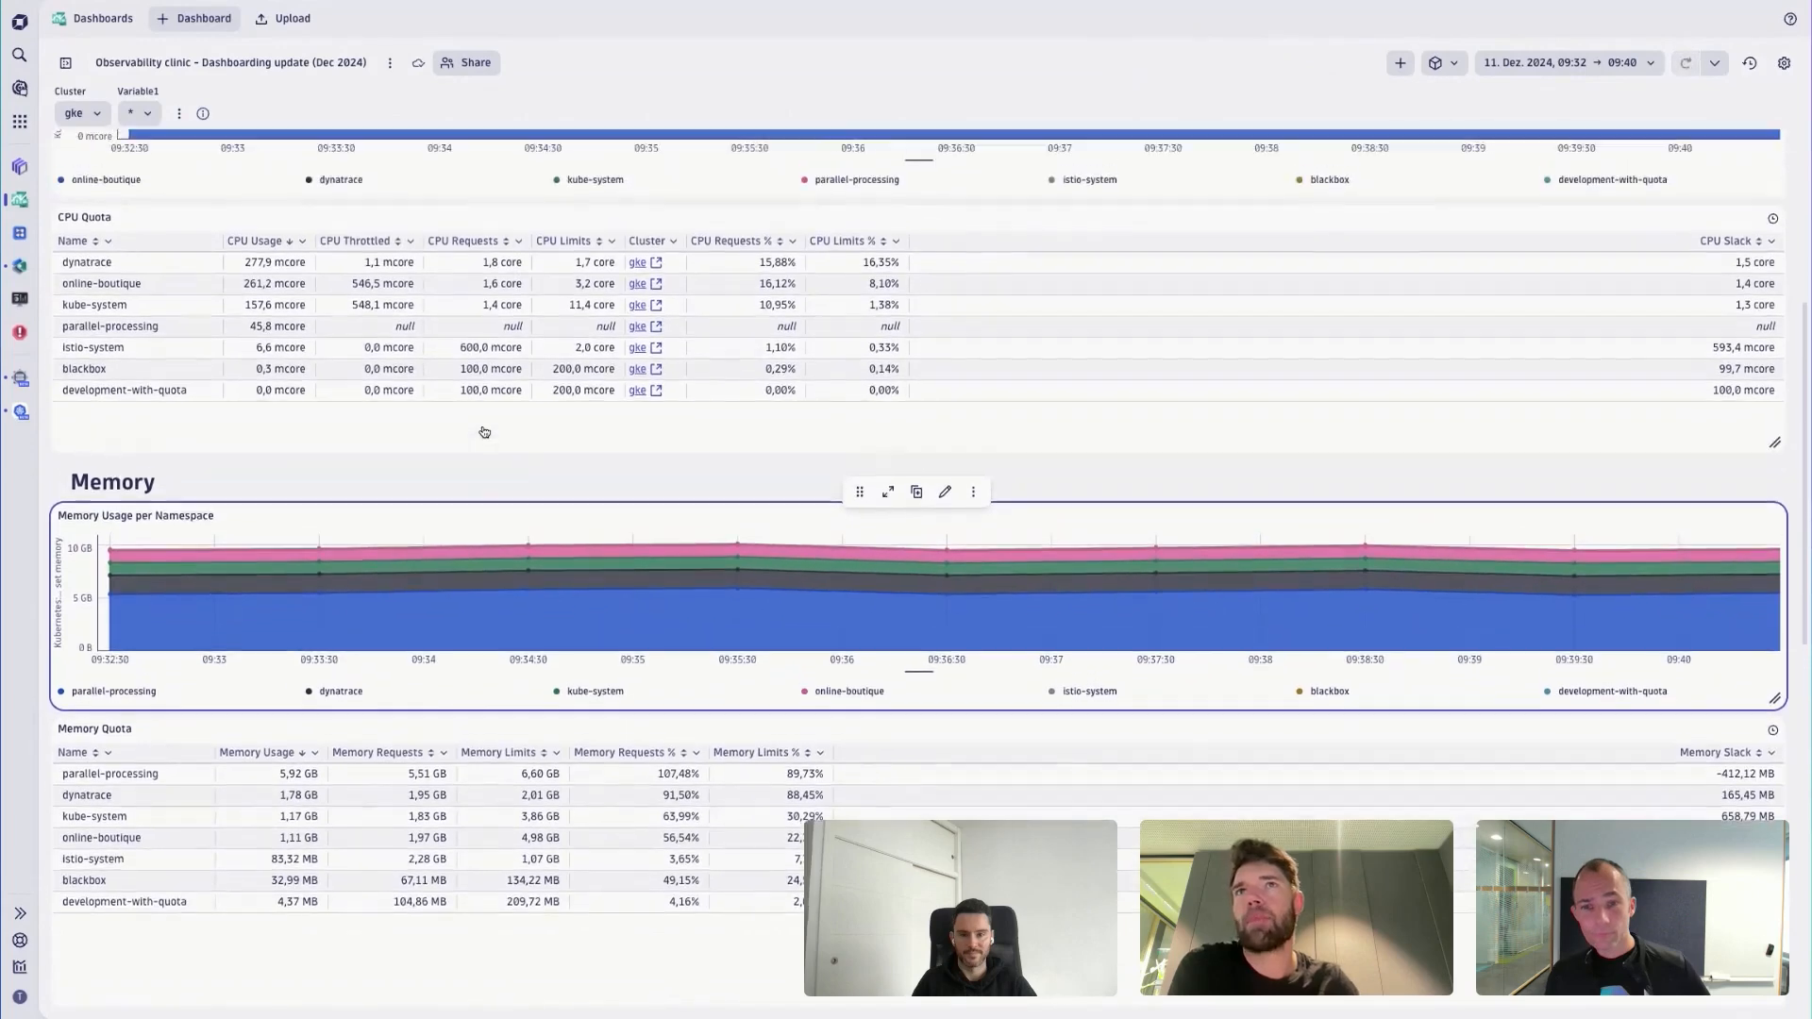